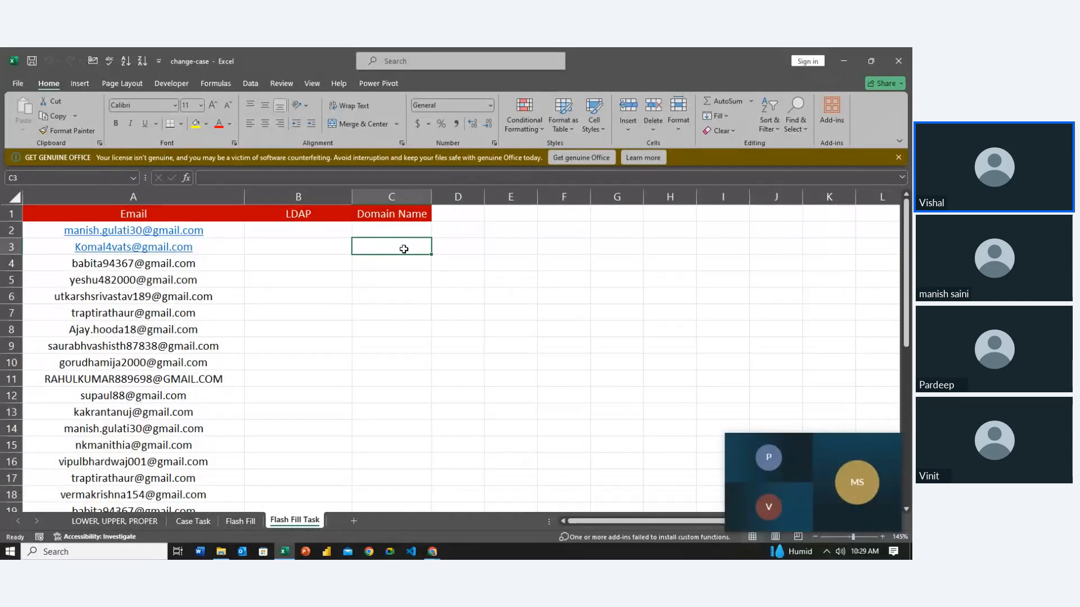
Step: Close the change-case workbook and open compare-text on its Comparision Task sheet
click(368, 426)
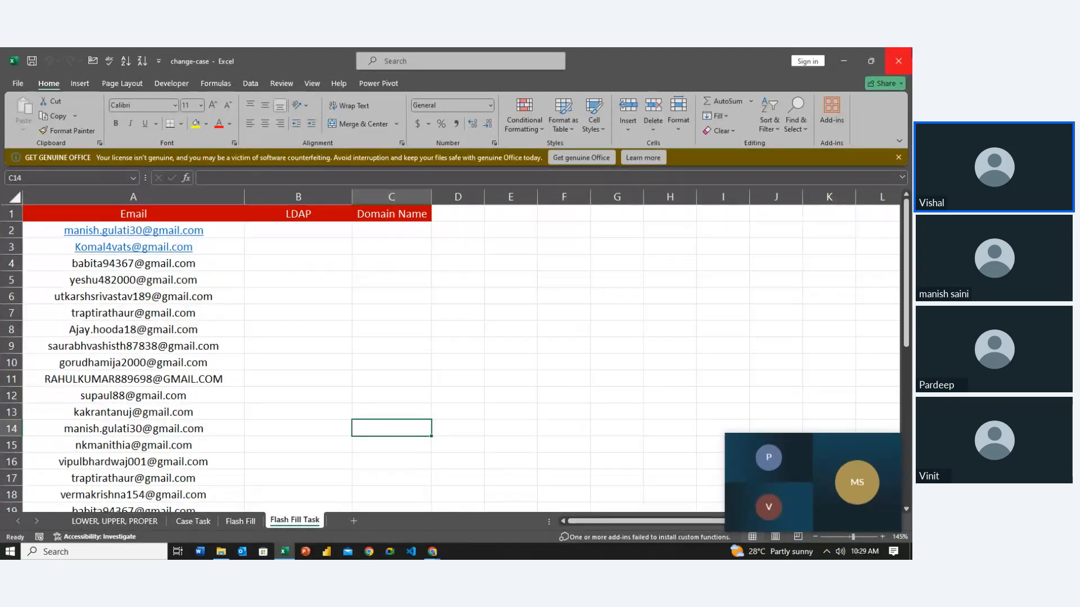
click(898, 61)
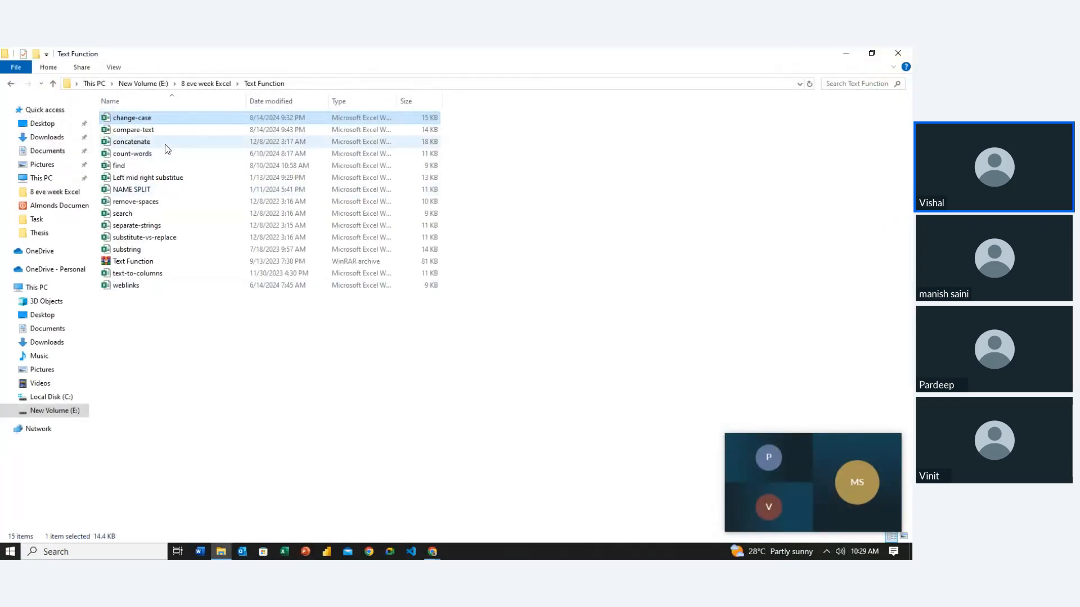
double_click(164, 133)
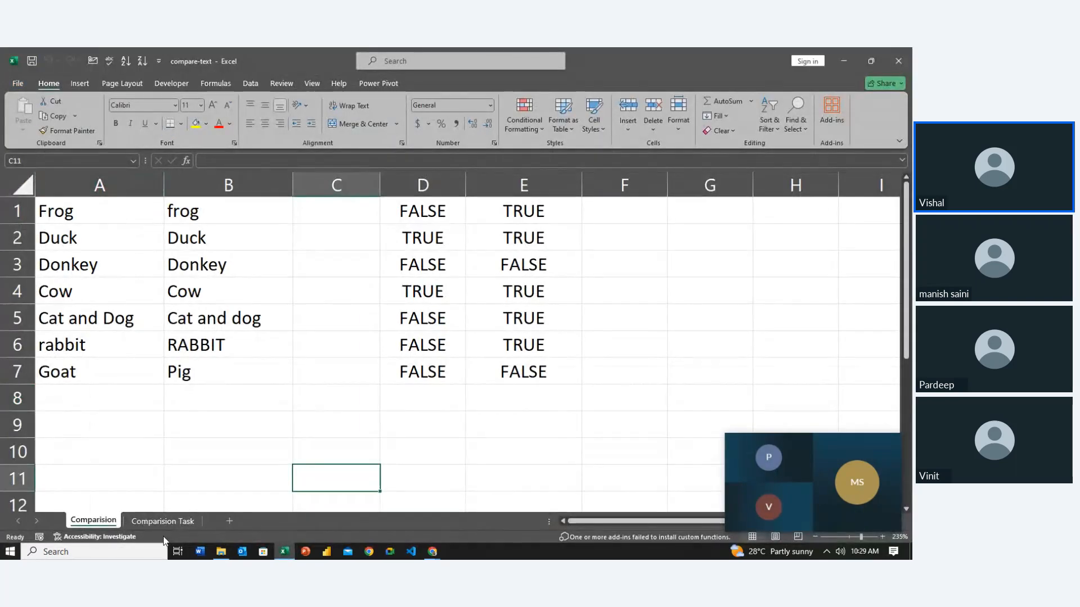
click(165, 522)
click(314, 356)
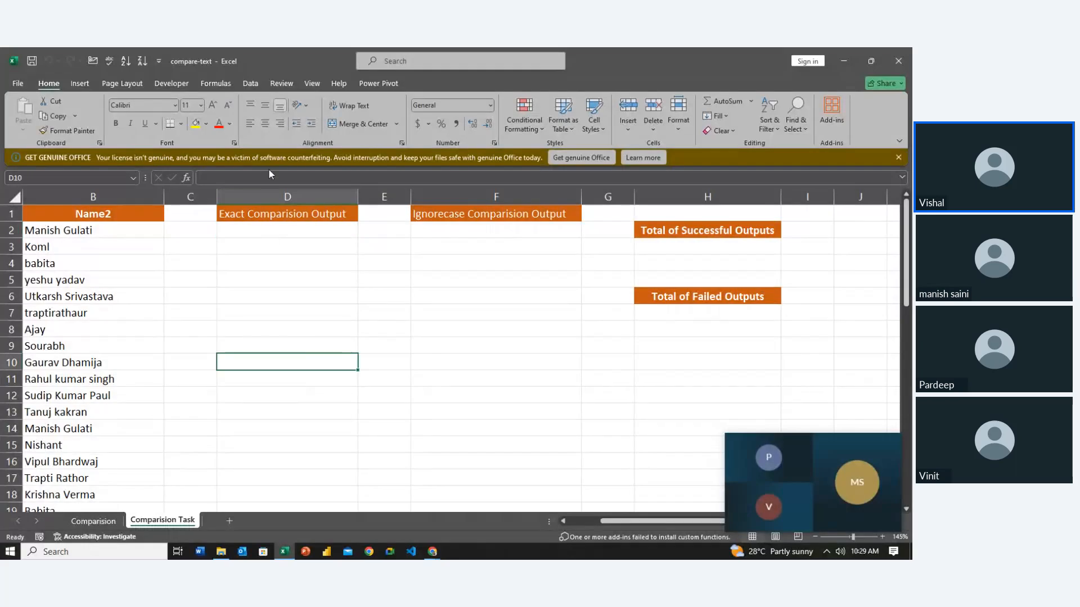
Step: Examine the two name columns and the Exact and Ignorecase Comparision Output columns of the task sheet
click(274, 220)
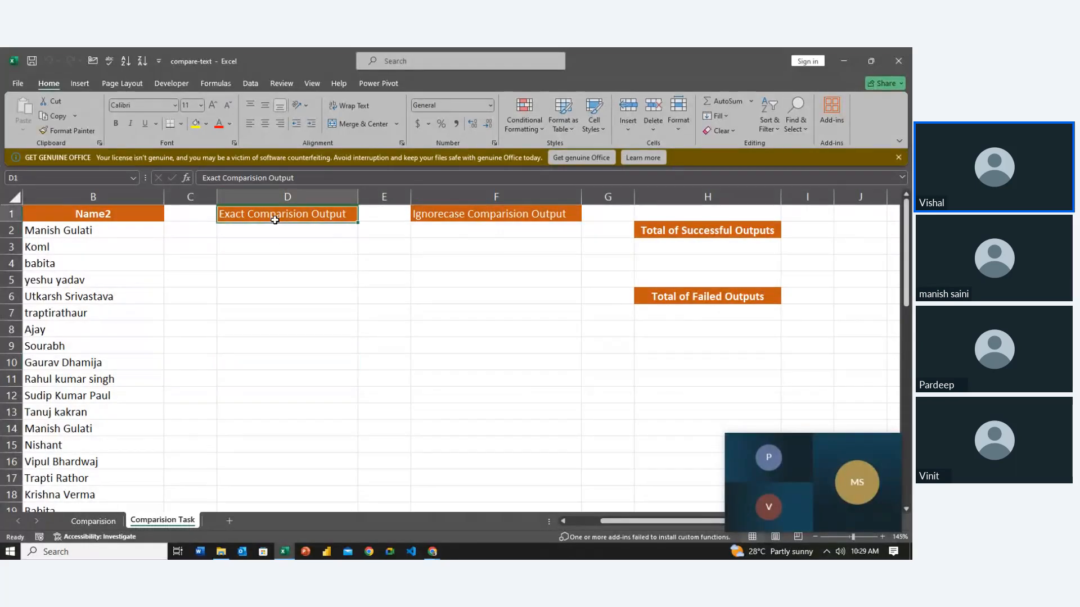
click(284, 274)
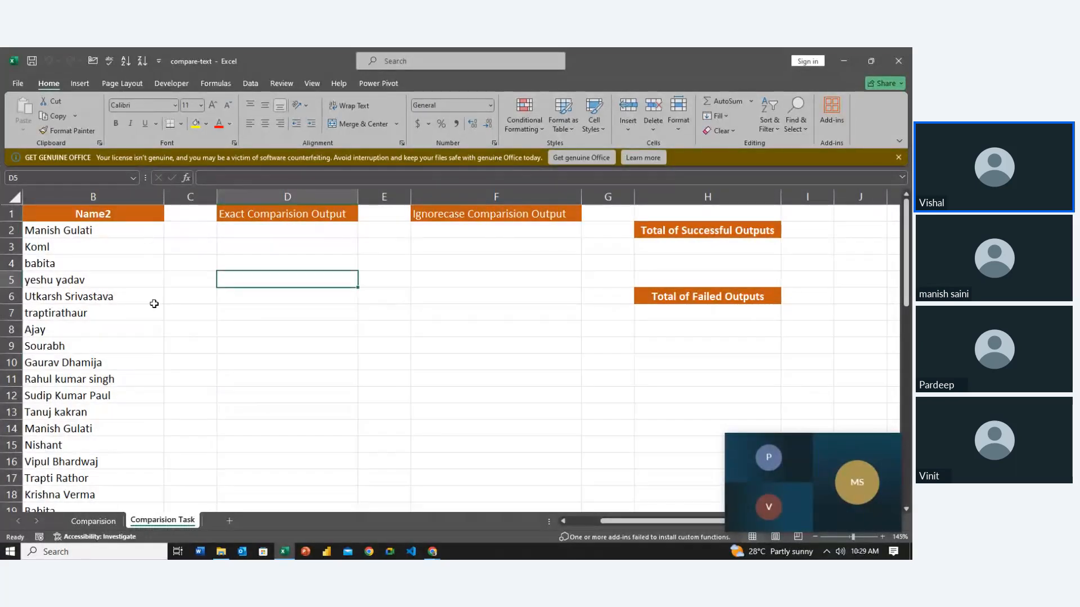
scroll(151, 302, left, 1)
drag(98, 230, 216, 243)
click(220, 230)
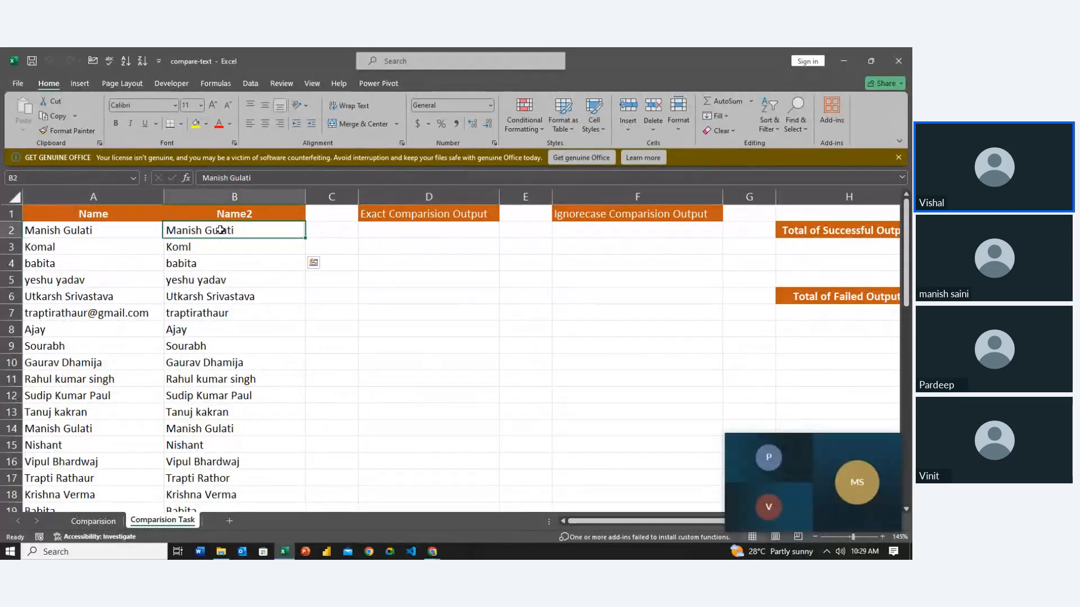
click(465, 232)
click(471, 290)
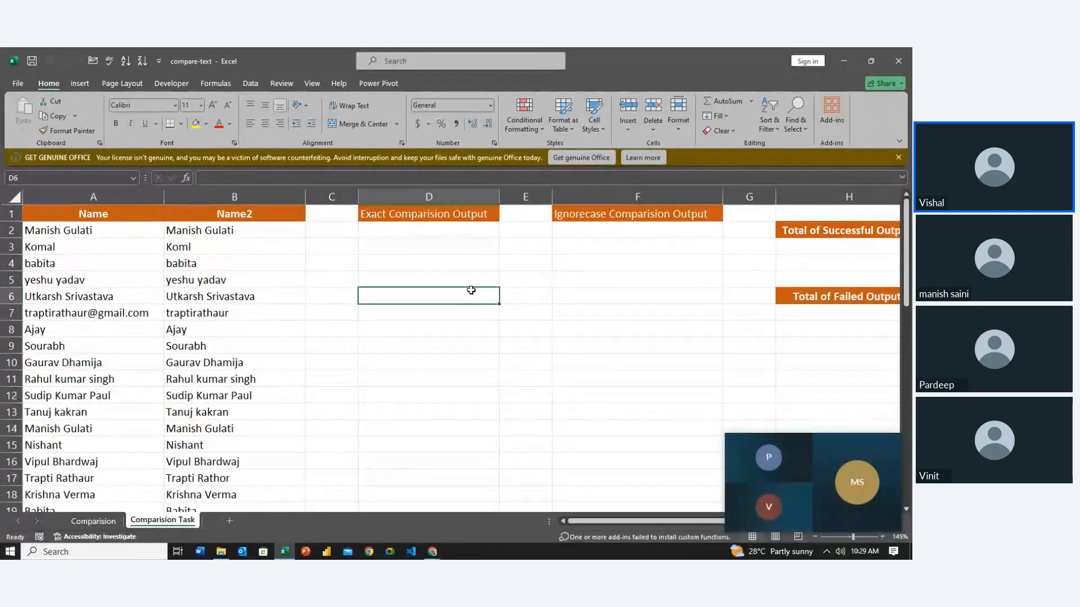
click(469, 263)
click(470, 228)
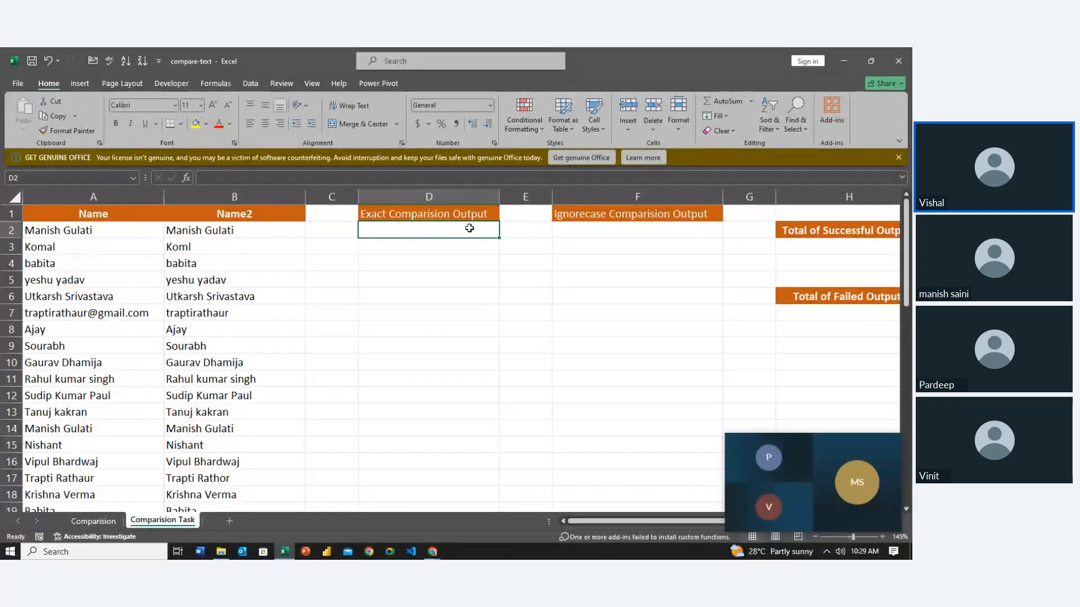
scroll(469, 228, right, 1)
click(469, 229)
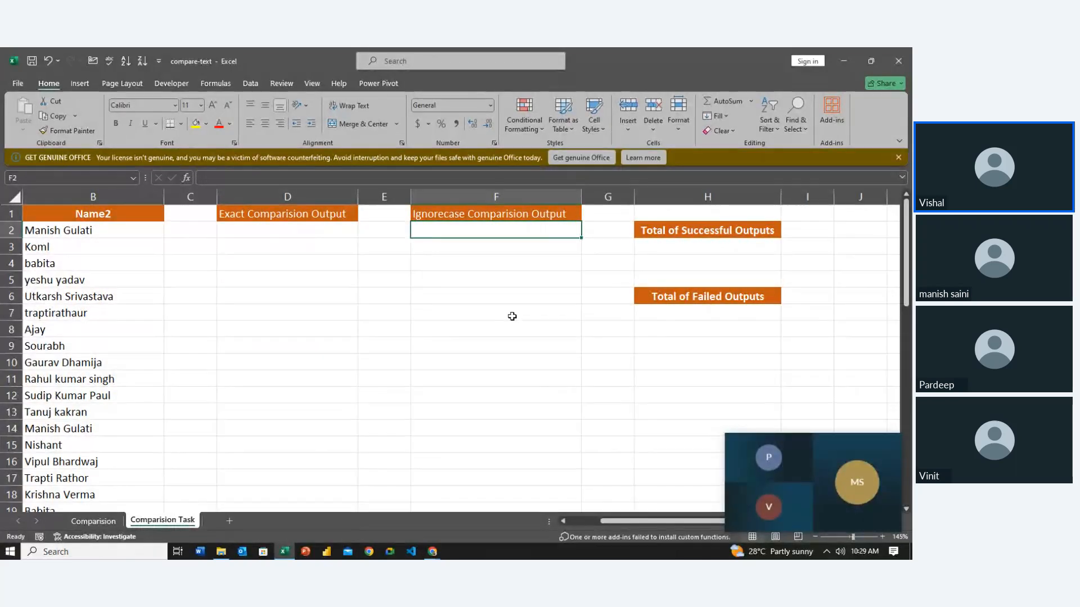
click(580, 345)
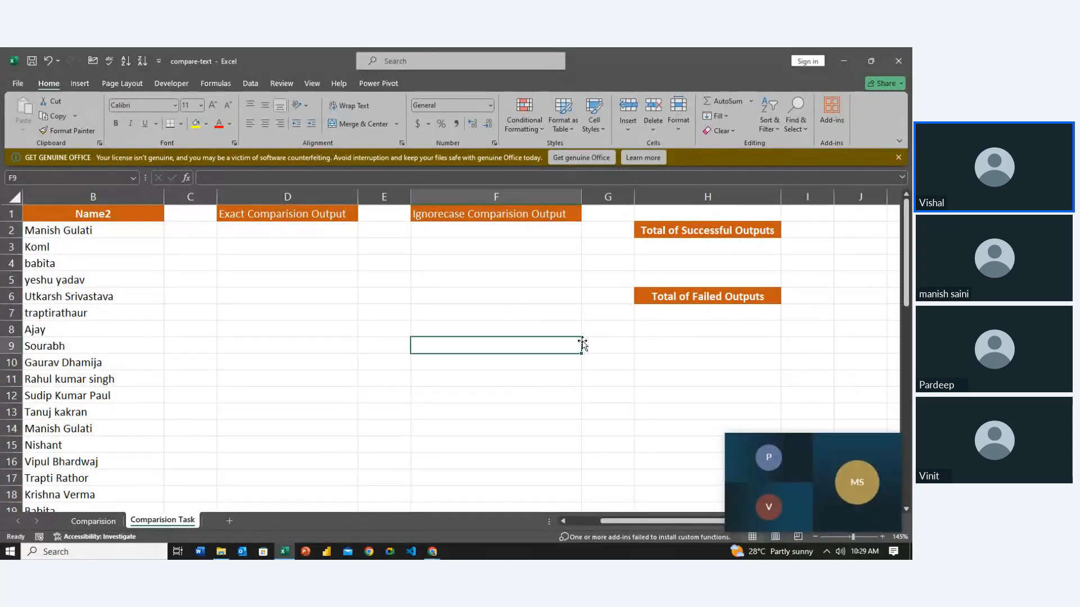
click(619, 250)
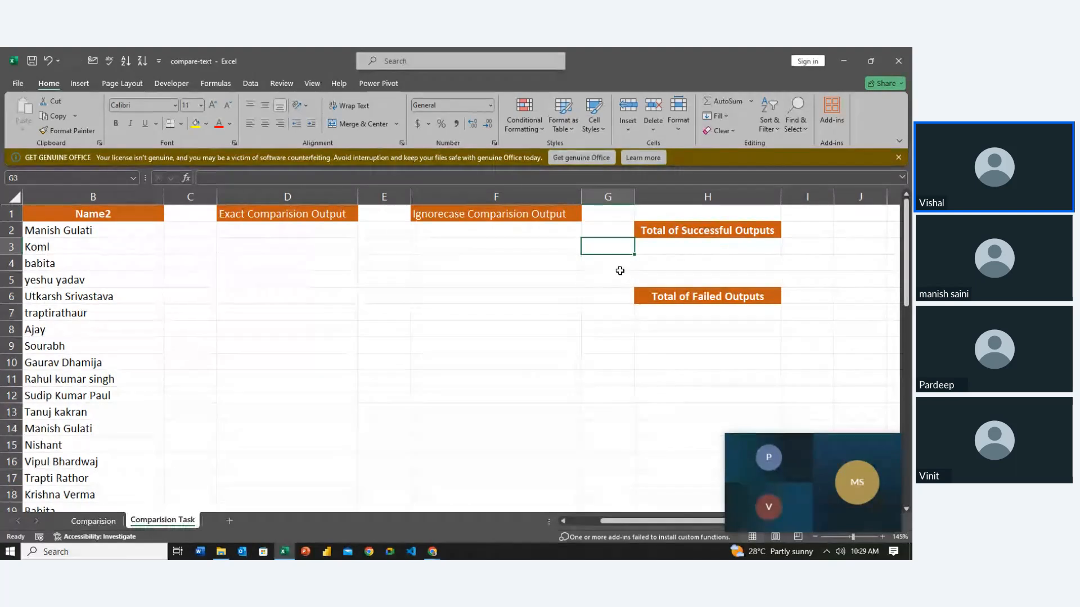
key(Return)
click(615, 245)
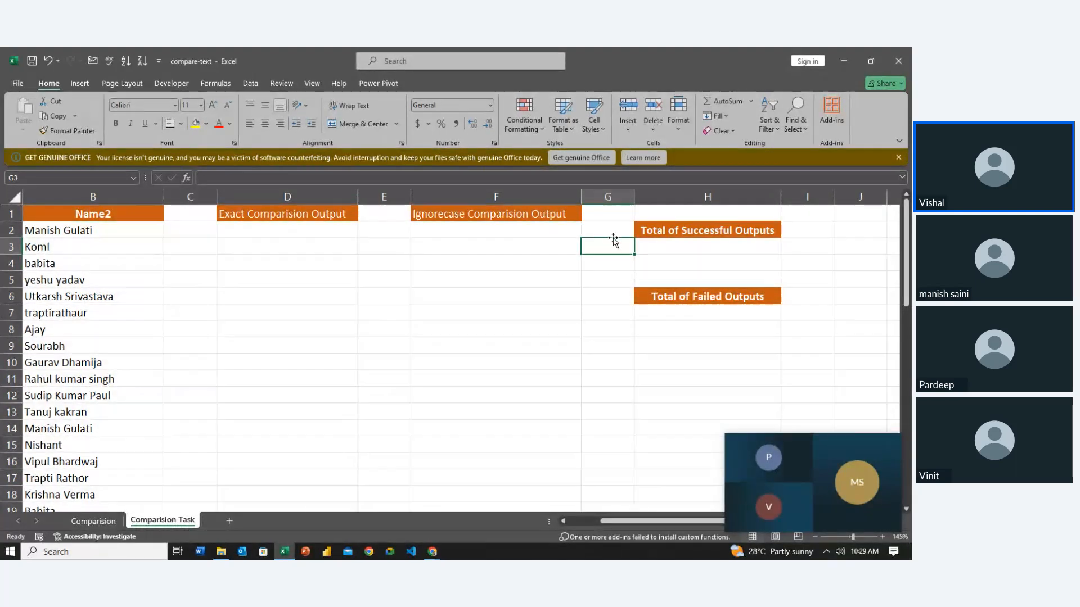
text(Exca)
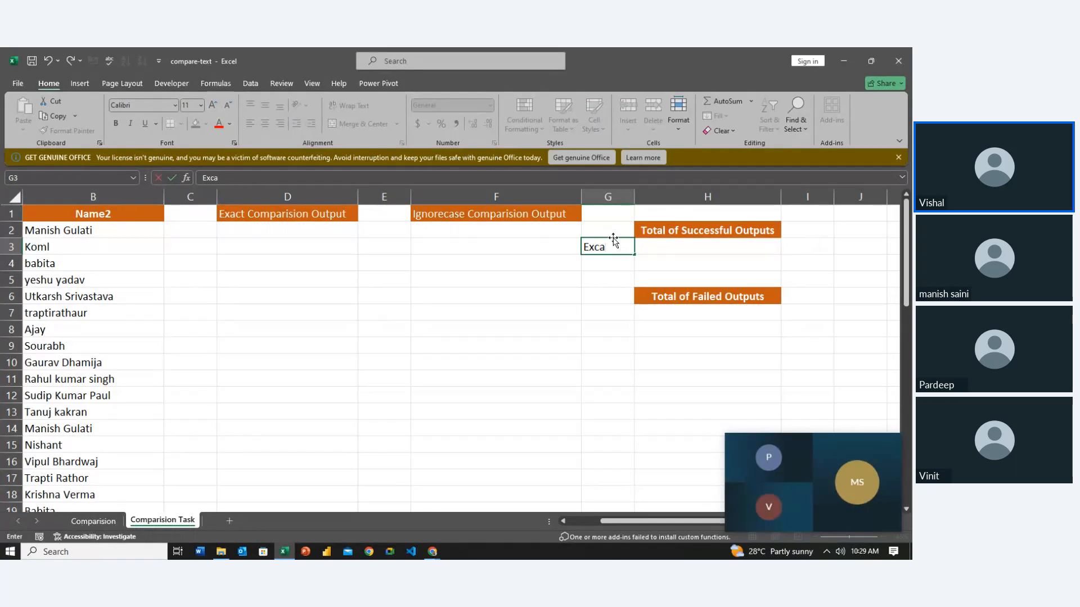
key(Return)
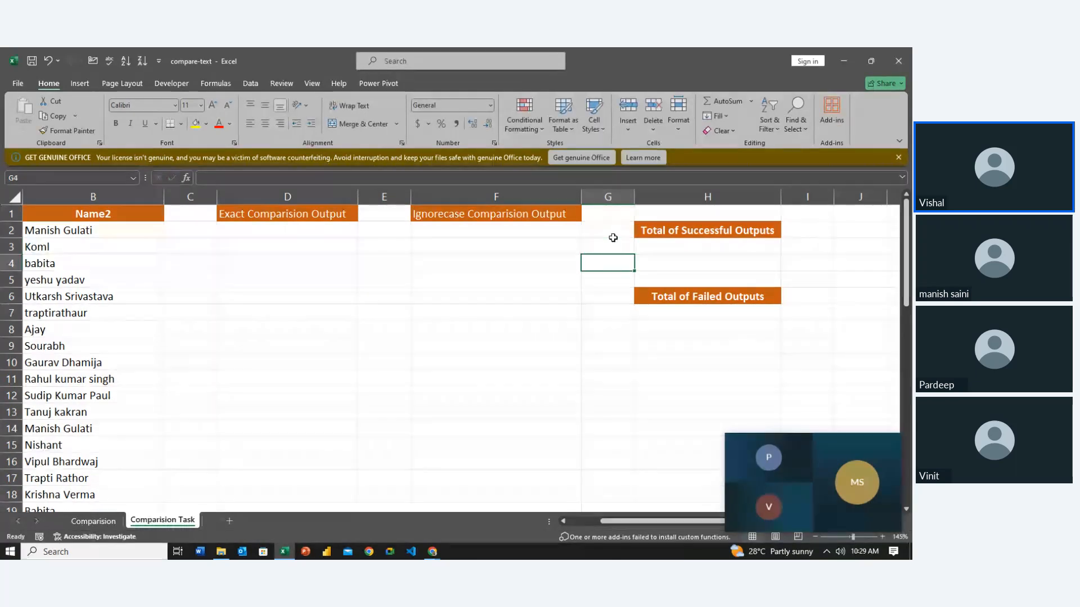
Step: Review the result cells below Total of Successful Outputs and Total of Failed Outputs
key(Up)
key(Right)
key(shift+Down)
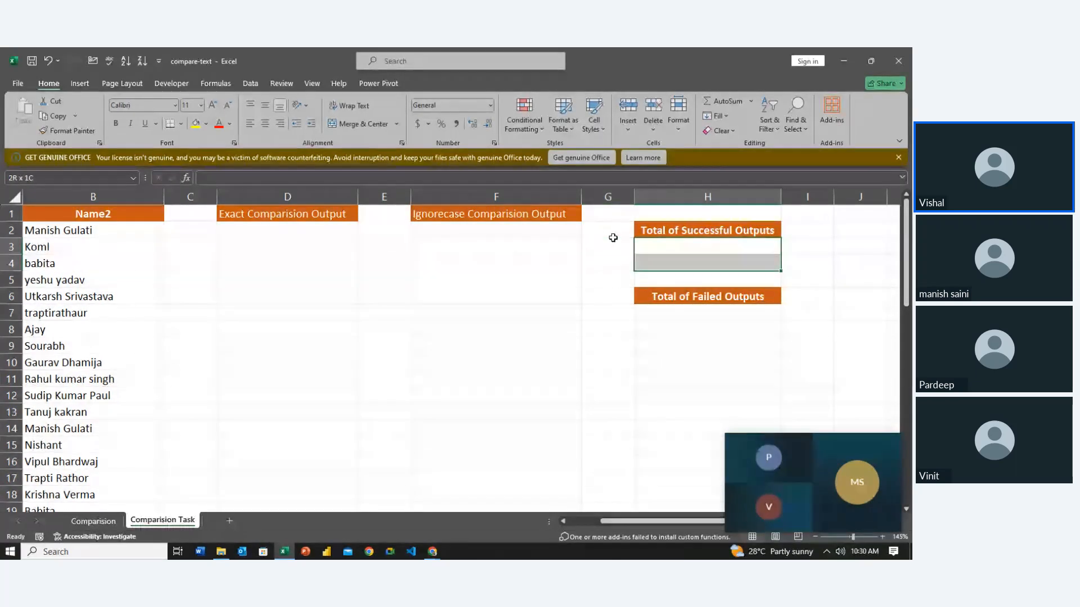
key(Left)
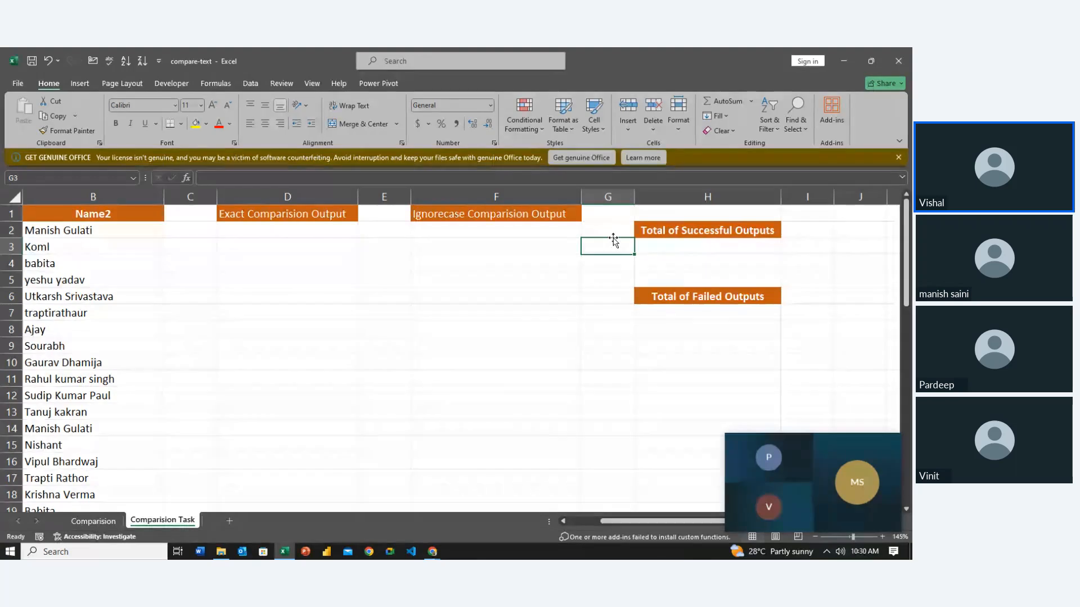
key(Right)
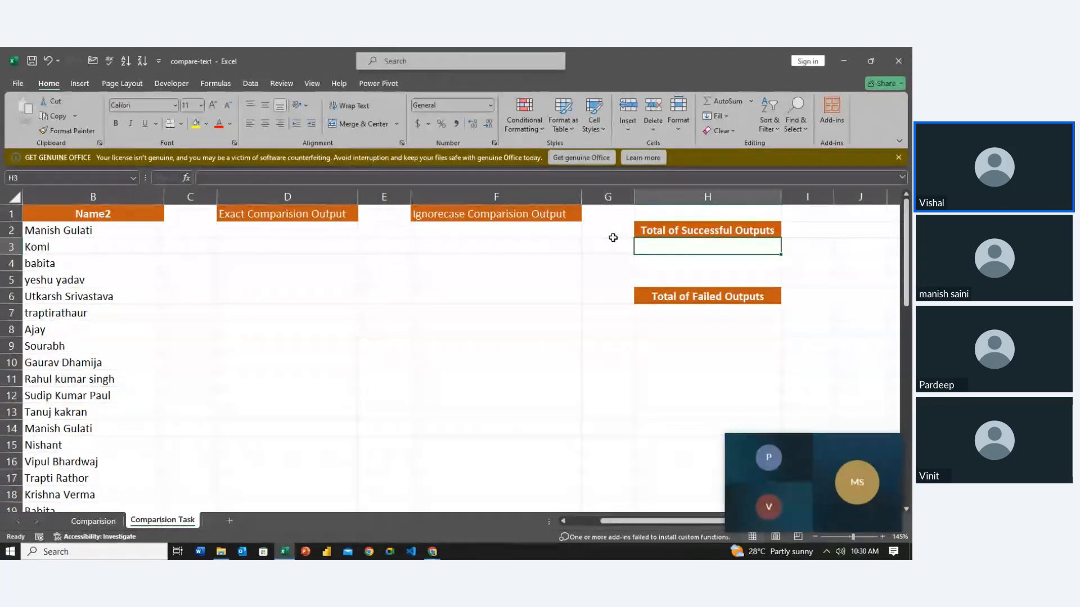
key(Left)
key(Down)
key(Right)
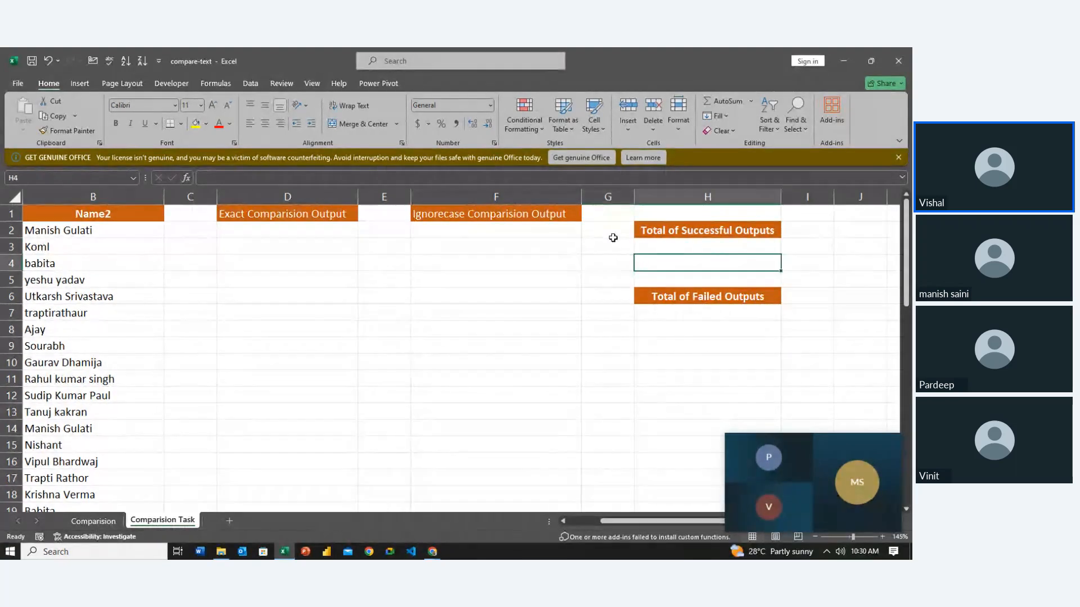
key(Down)
key(Down)
key(Down)
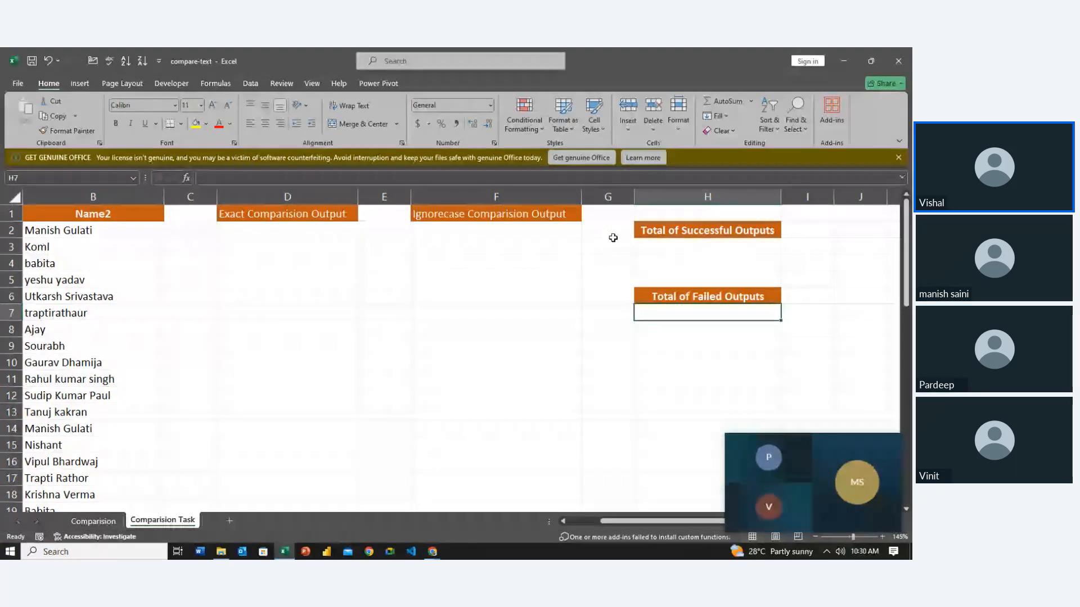
key(Left)
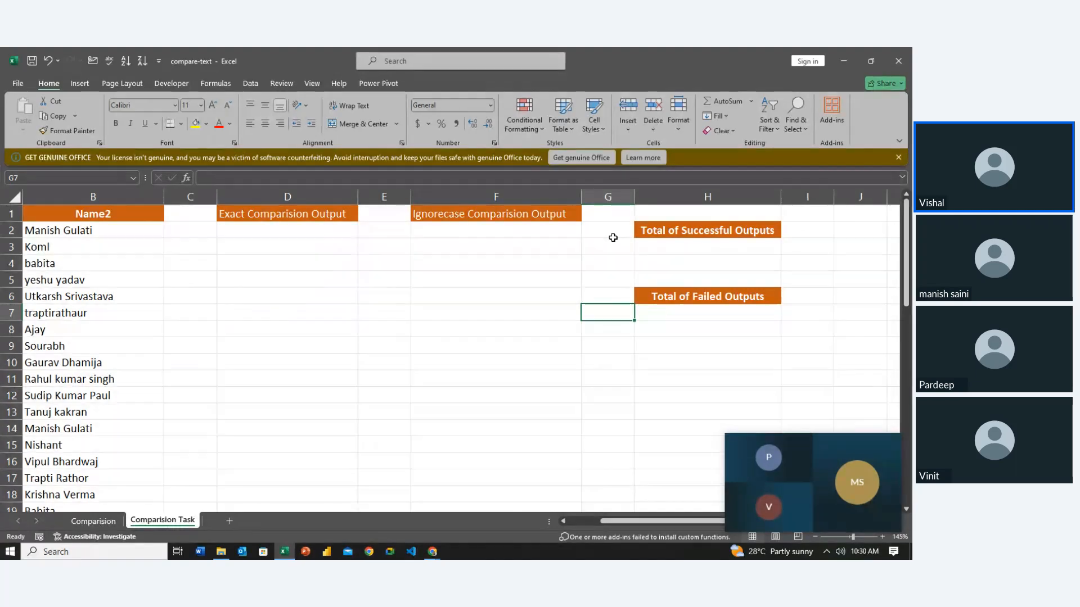
key(Right)
key(Left)
key(Left)
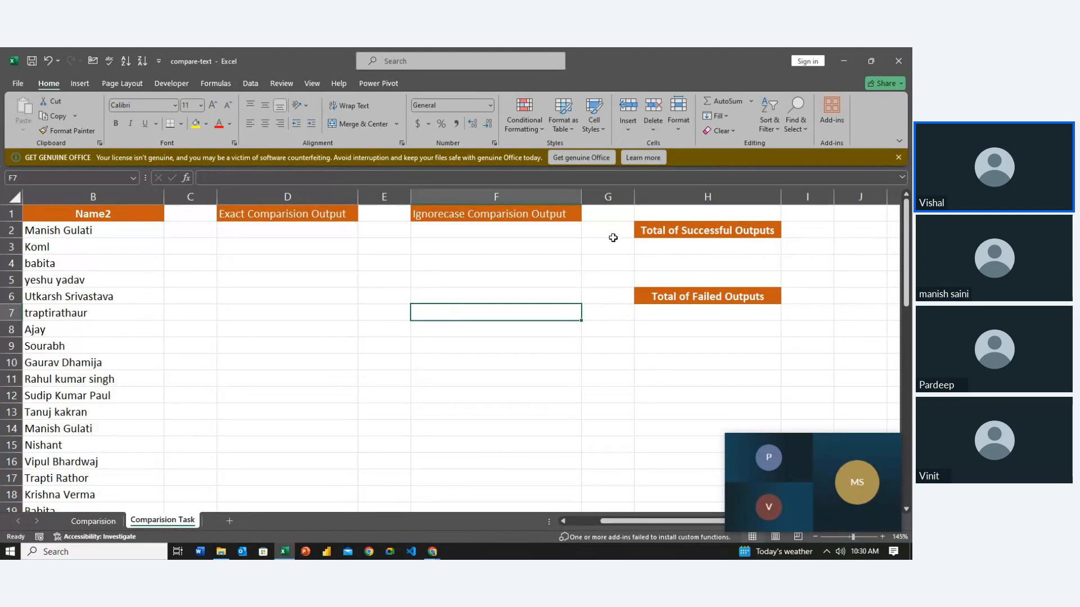
key(Right)
key(Left)
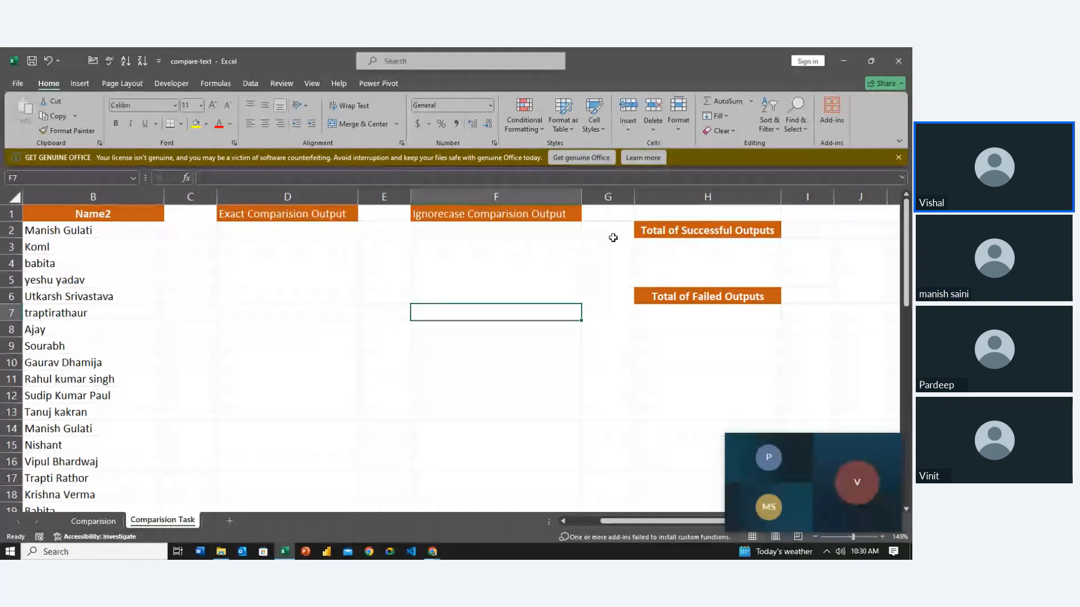
key(Right)
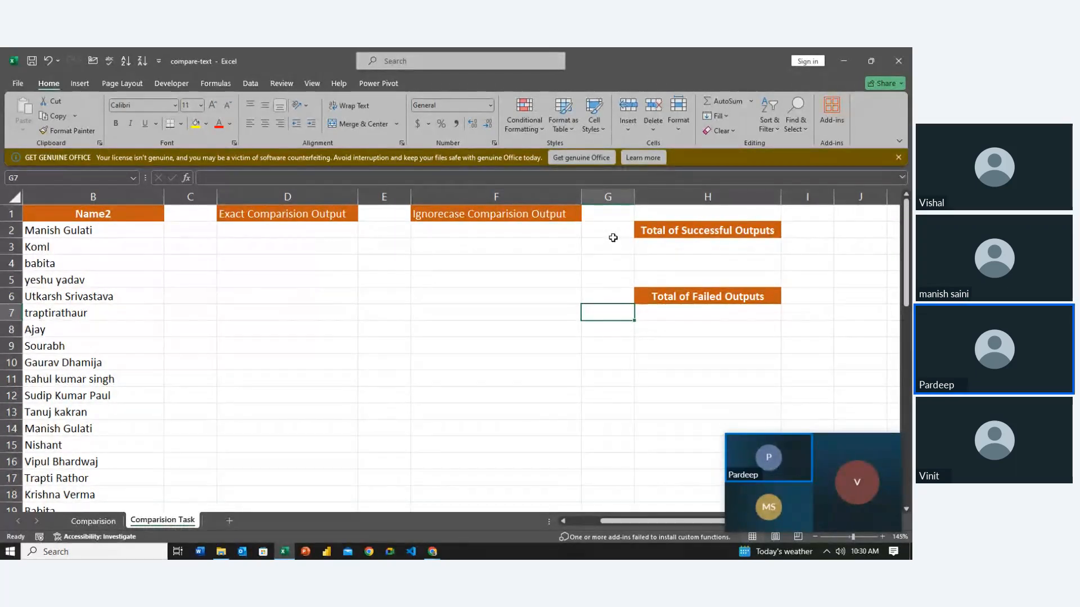
key(Left)
key(Down)
key(Down)
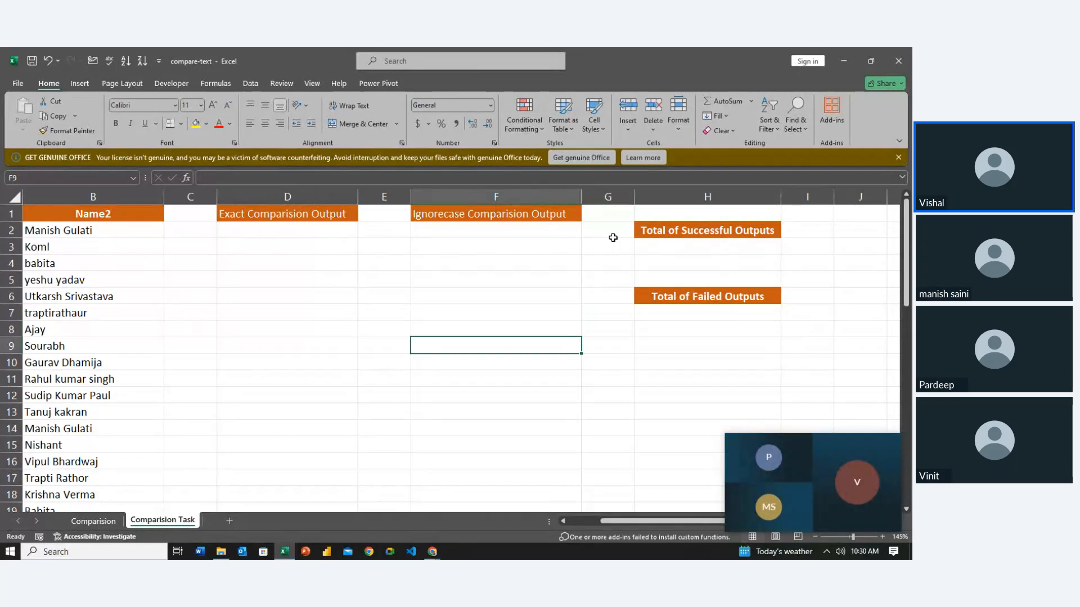
key(Right)
key(Up)
key(Up)
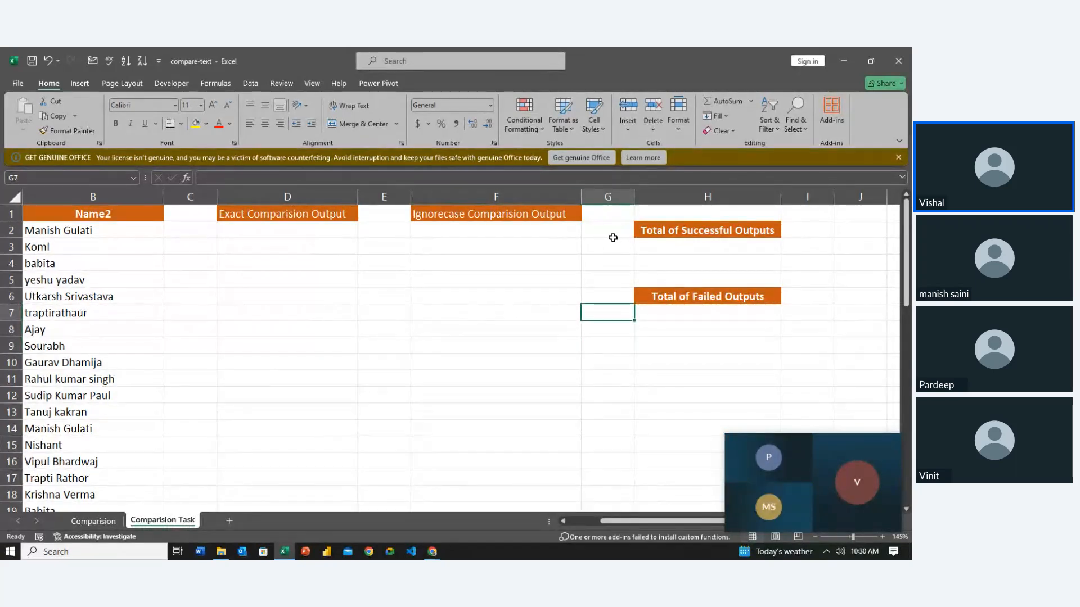
Step: Close the compare-text workbook, open concatenate with editing enabled, and dismiss the genuine Office notice
click(891, 65)
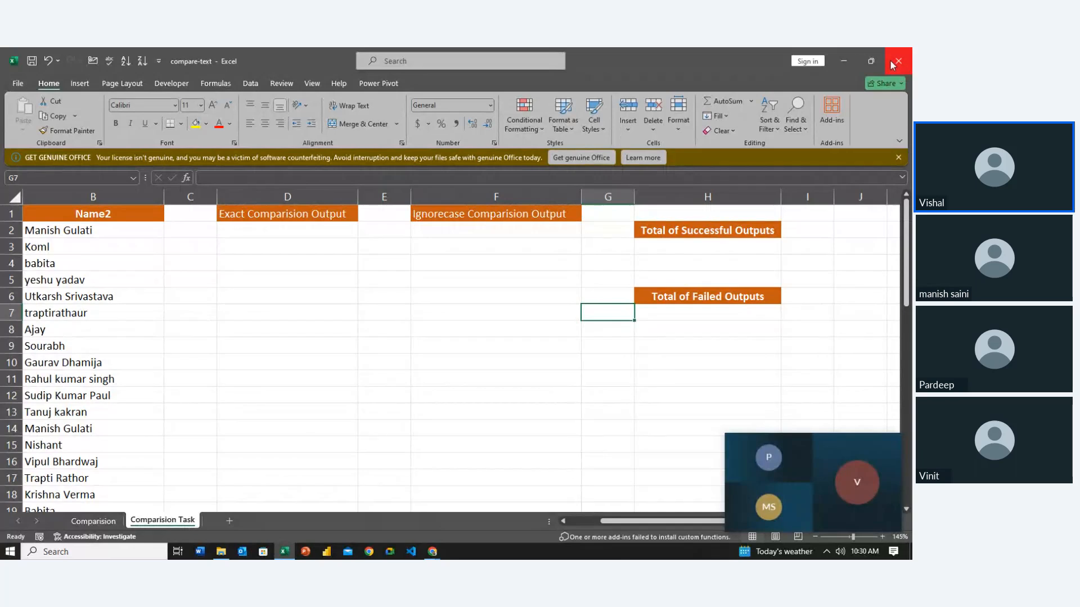
click(480, 318)
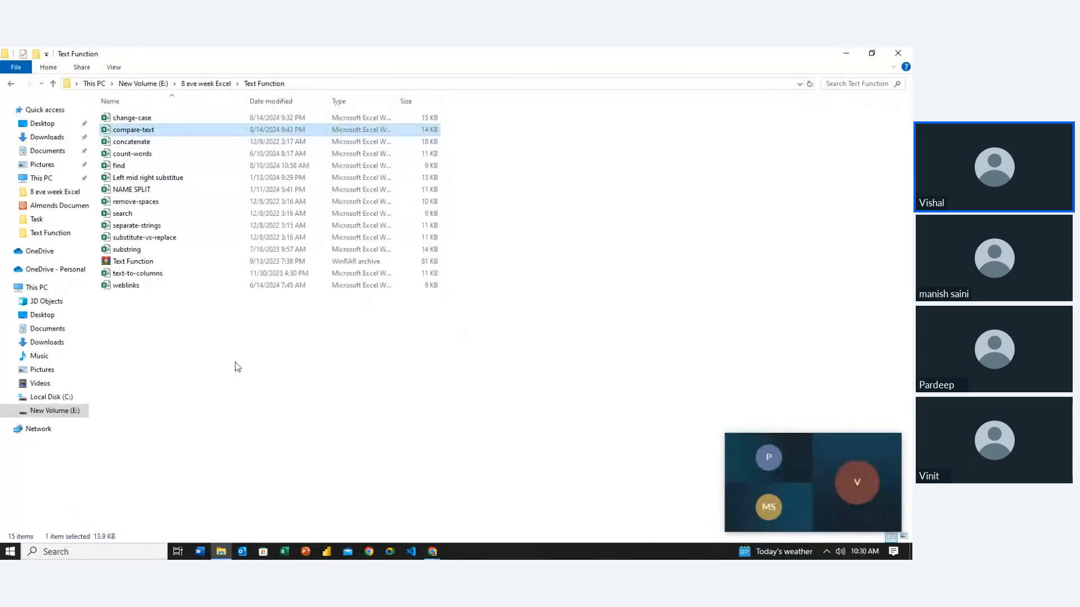
click(172, 145)
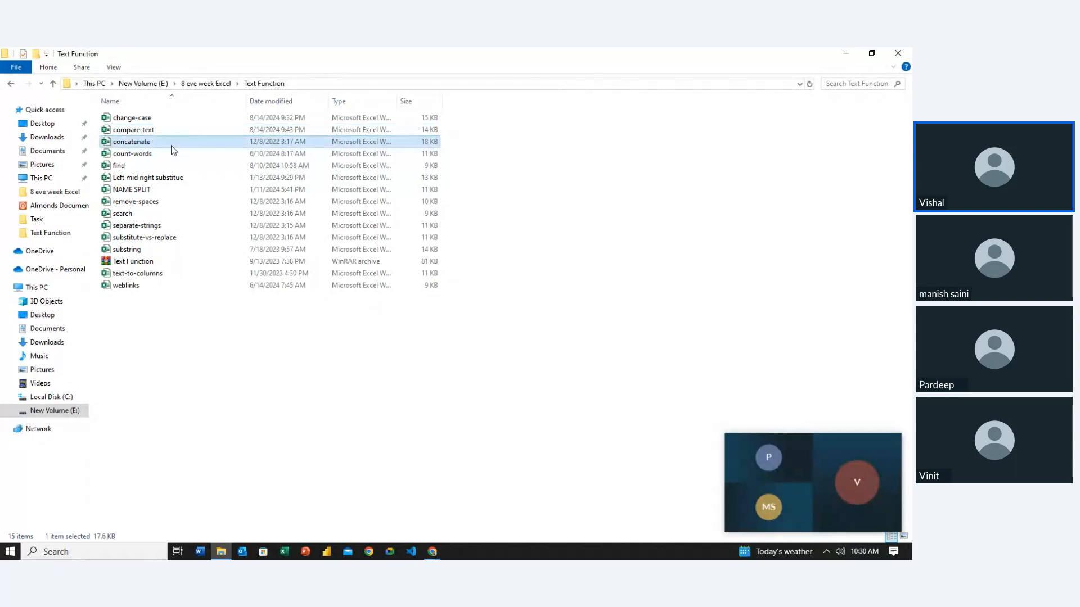
double_click(171, 145)
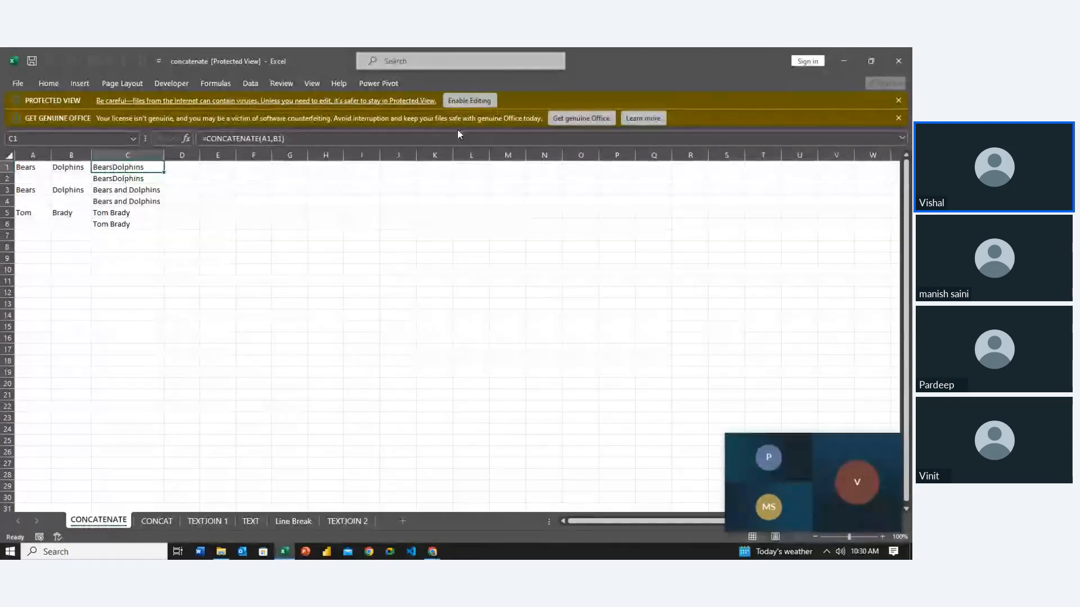
click(468, 100)
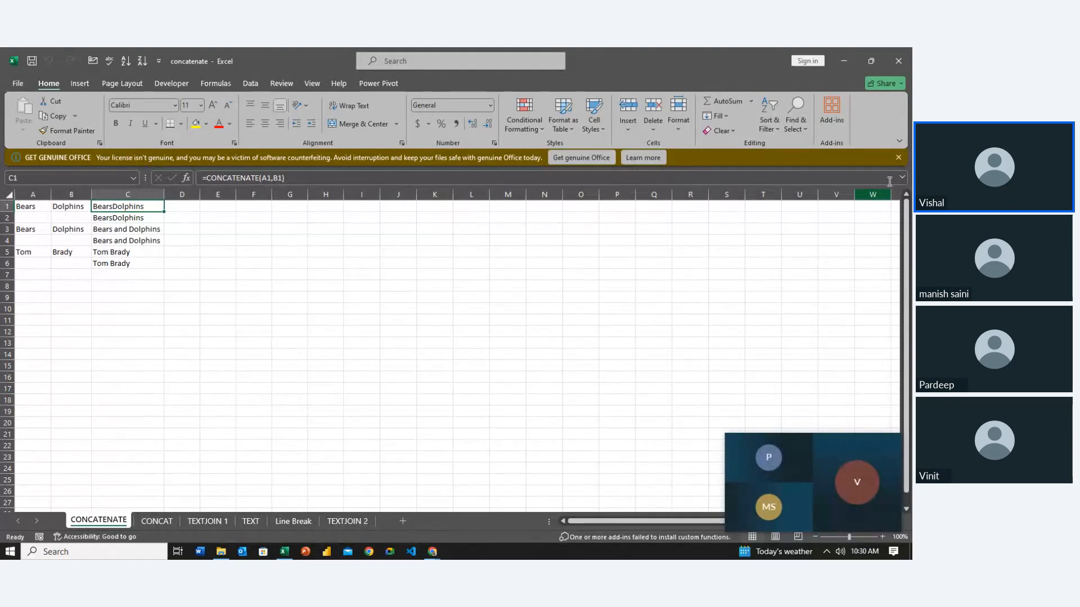
click(901, 160)
Step: Enlarge the CONCATENATE sheet to 175% and move to cell B8 below the joined-text examples
click(501, 334)
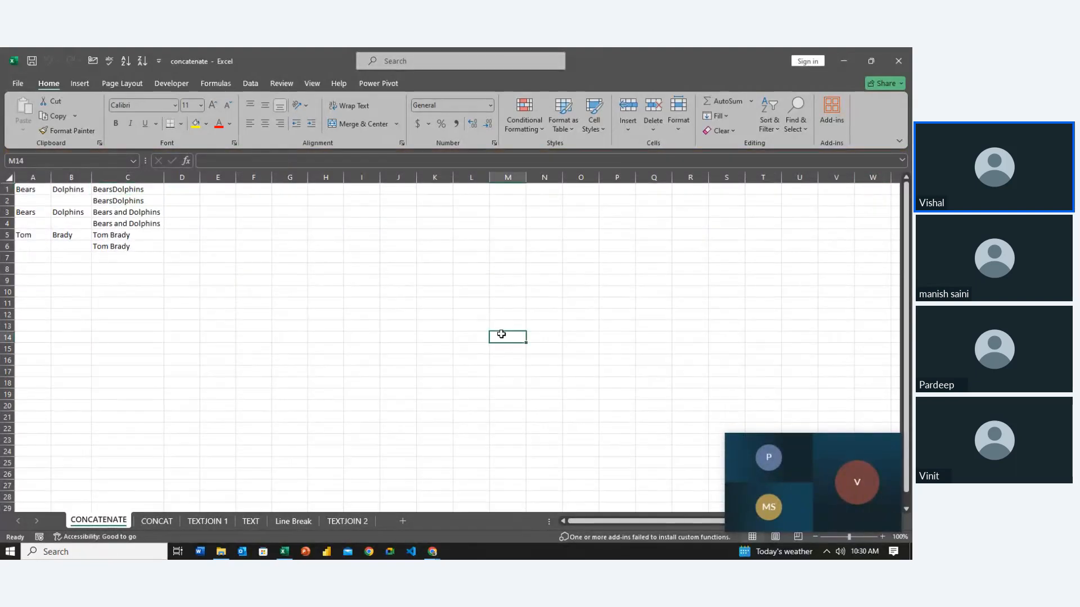
key(Left)
key(Left)
key(Left)
key(Left)
key(Left)
key(Left)
key(Left)
key(Left)
key(Left)
key(Left)
key(Left)
key(Left)
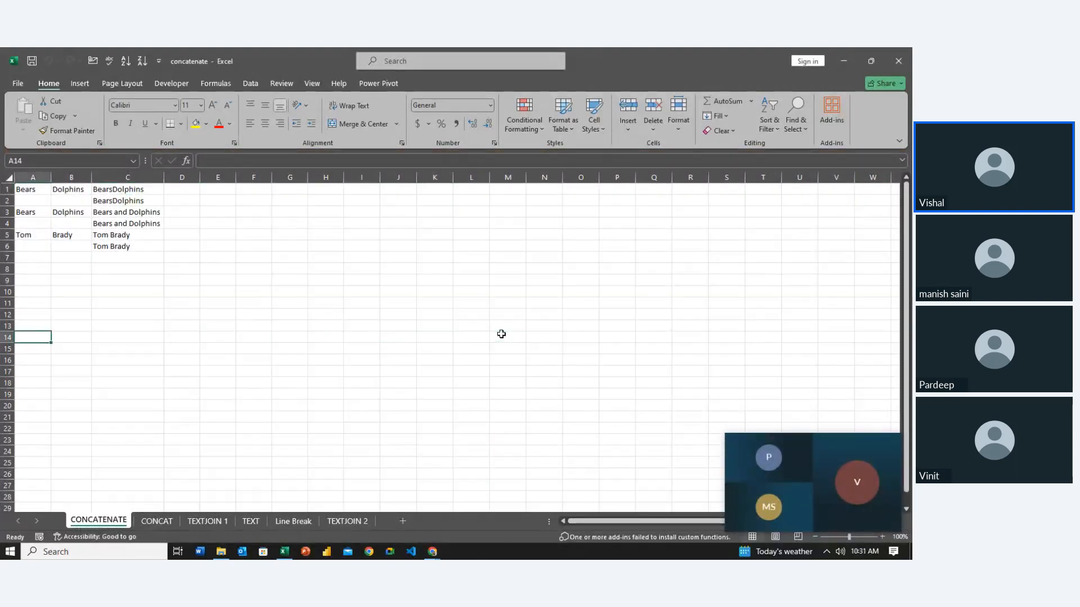
key(Up)
key(Up)
scroll(501, 334, up, 5)
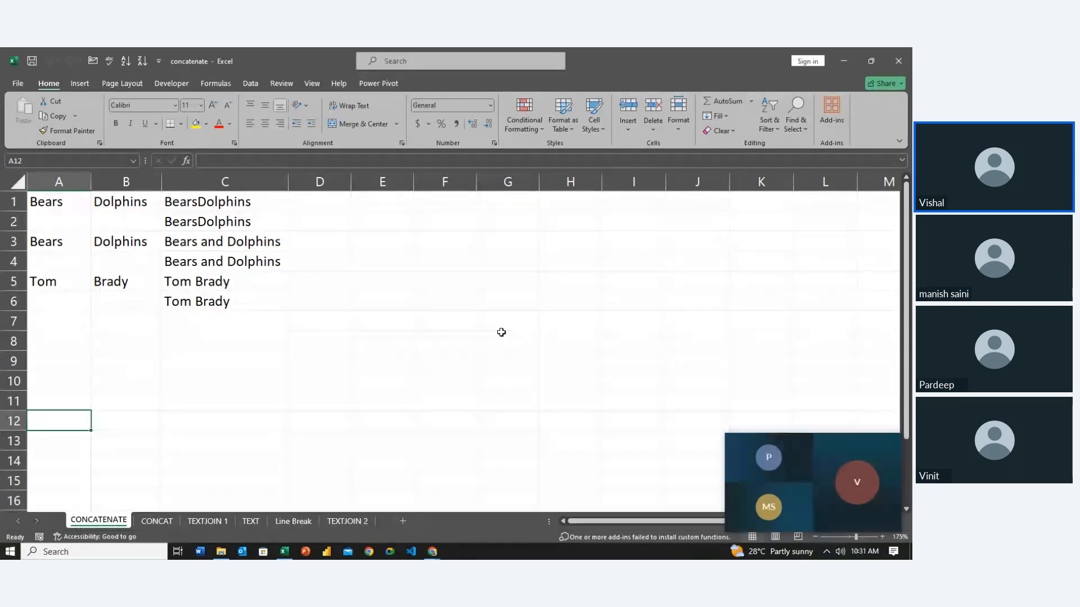
key(Up)
key(Up)
key(Up)
key(Right)
key(Up)
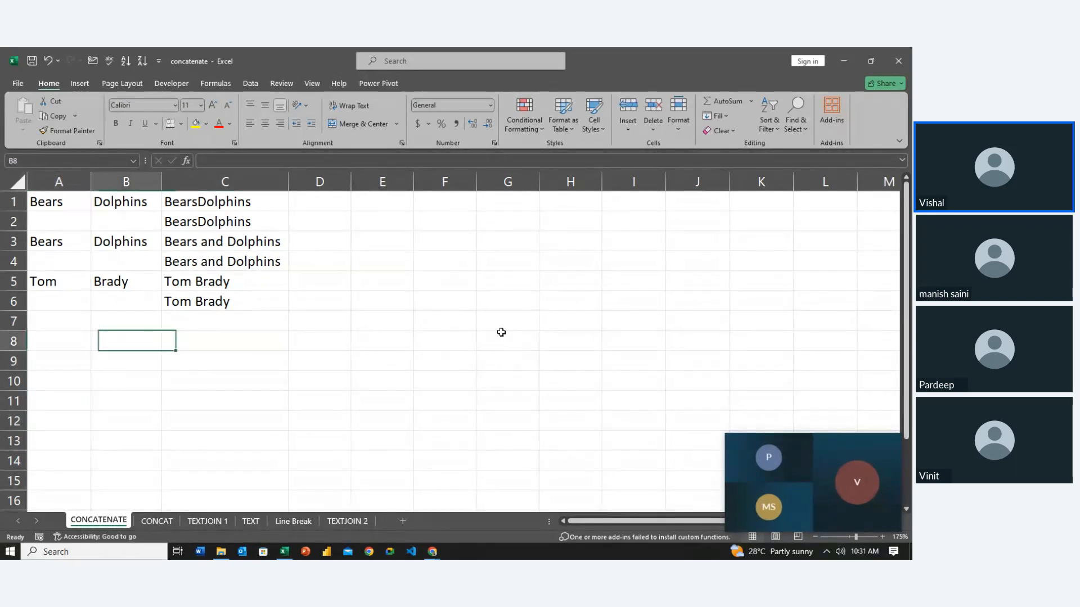
Step: Examine the source text entries in column A of the CONCATENATE sheet
key(Left)
key(Up)
key(Up)
key(Up)
key(Up)
key(Up)
key(Up)
key(Up)
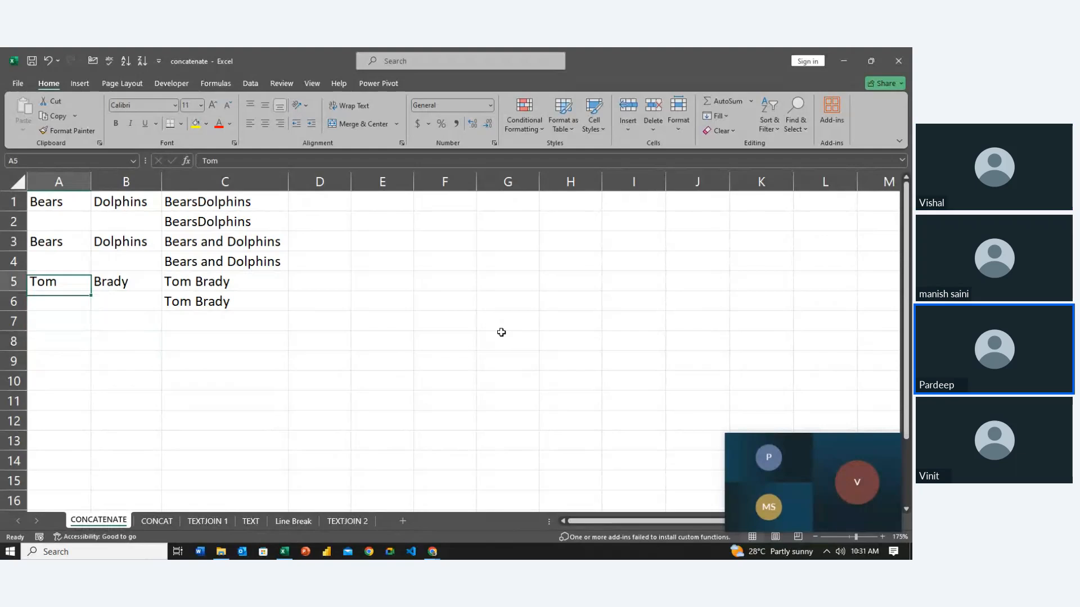
key(Down)
key(Down)
key(Down)
key(Down)
key(Down)
key(Down)
key(Down)
key(Up)
key(Up)
key(Up)
key(Up)
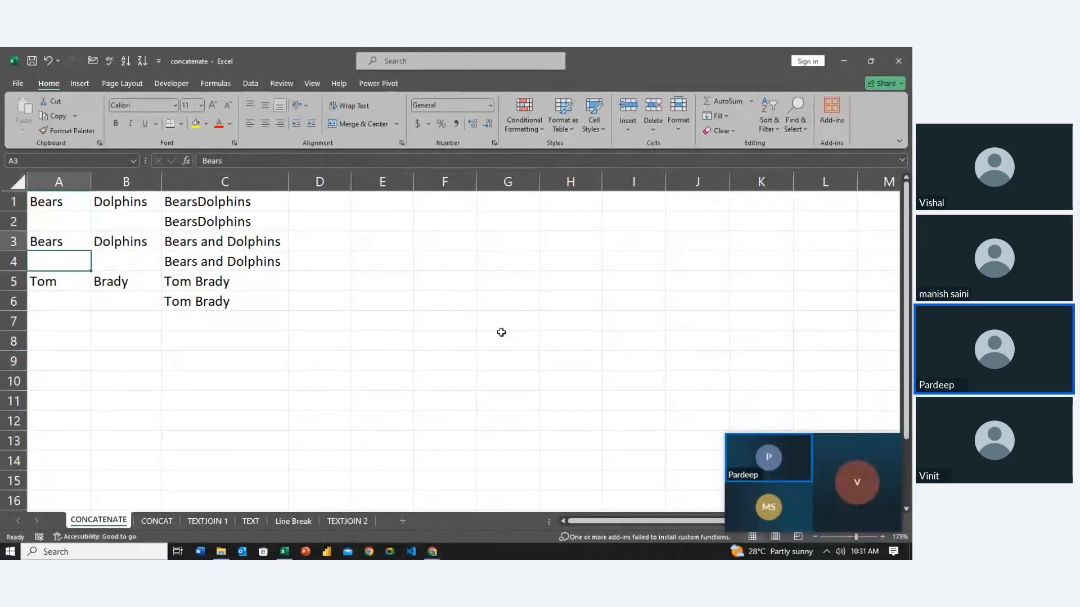
Step: Compare the first pair of source words in cells A1 and B1
key(Up)
key(Up)
key(Up)
key(Down)
key(Up)
key(Right)
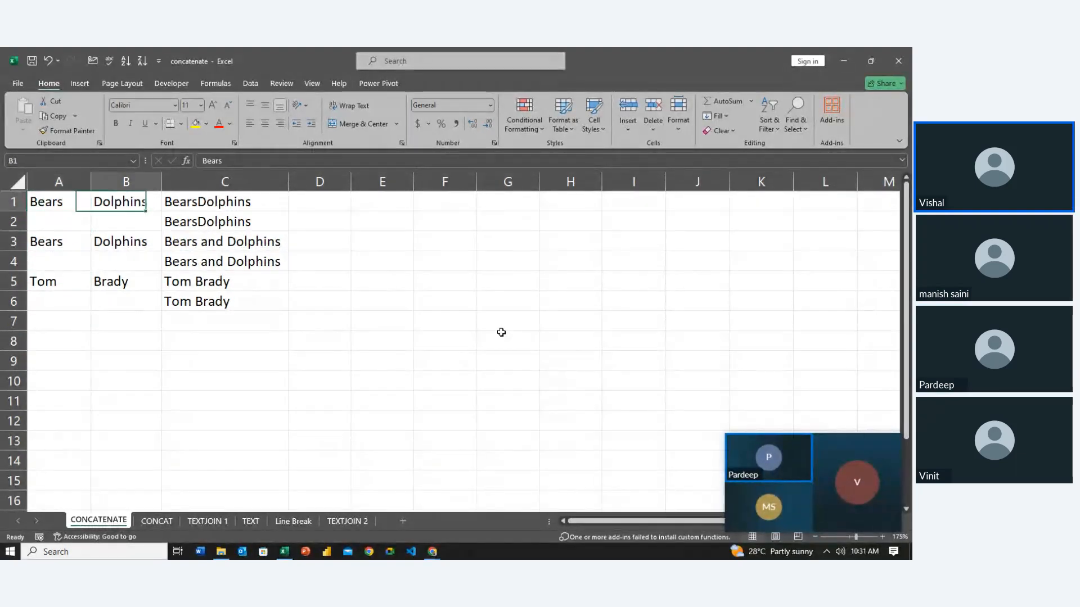
key(Left)
key(Right)
key(Left)
key(Right)
key(Left)
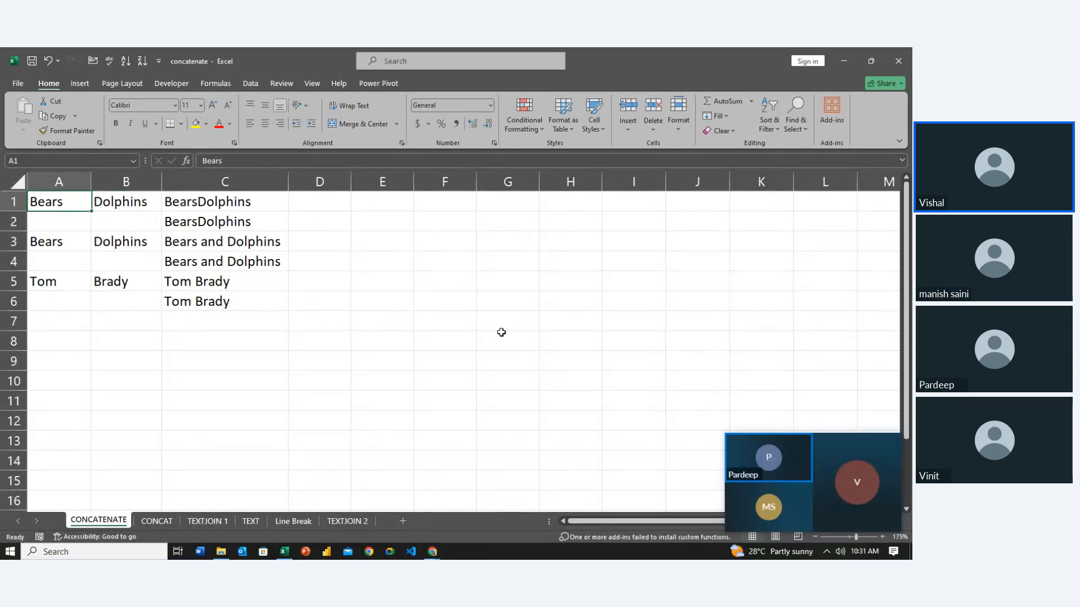
key(Right)
key(Left)
key(Right)
key(Left)
key(Right)
key(Left)
Step: Highlight the source ranges A1:A5 and B1:B5 in turn to compare the two columns being joined
key(shift+Down)
key(shift+Down)
key(shift+Down)
key(shift+Down)
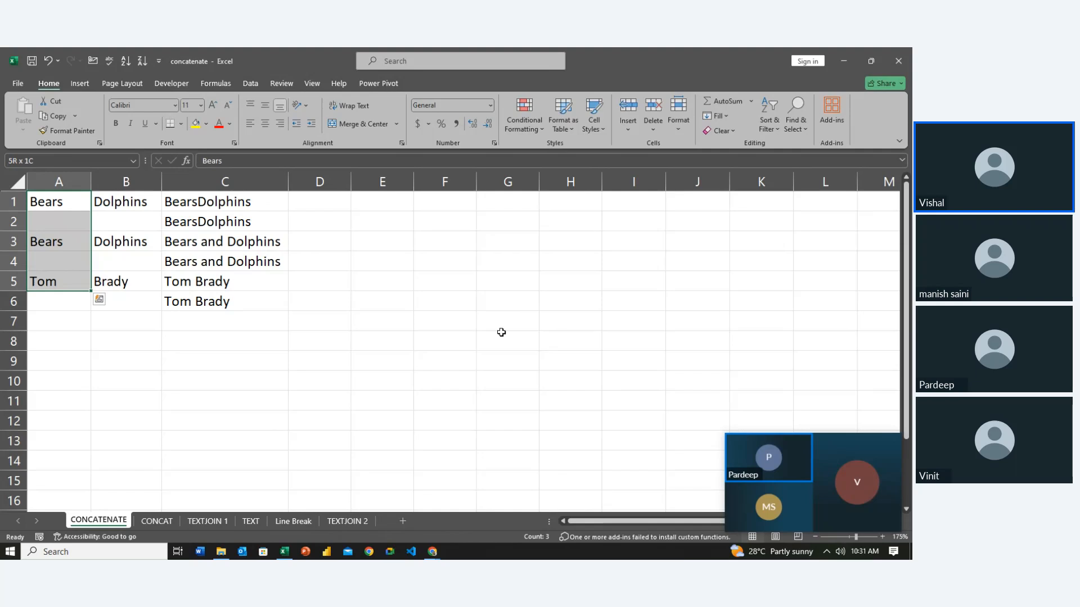
key(Right)
key(shift+Down)
key(shift+Down)
key(shift+Down)
key(shift+Down)
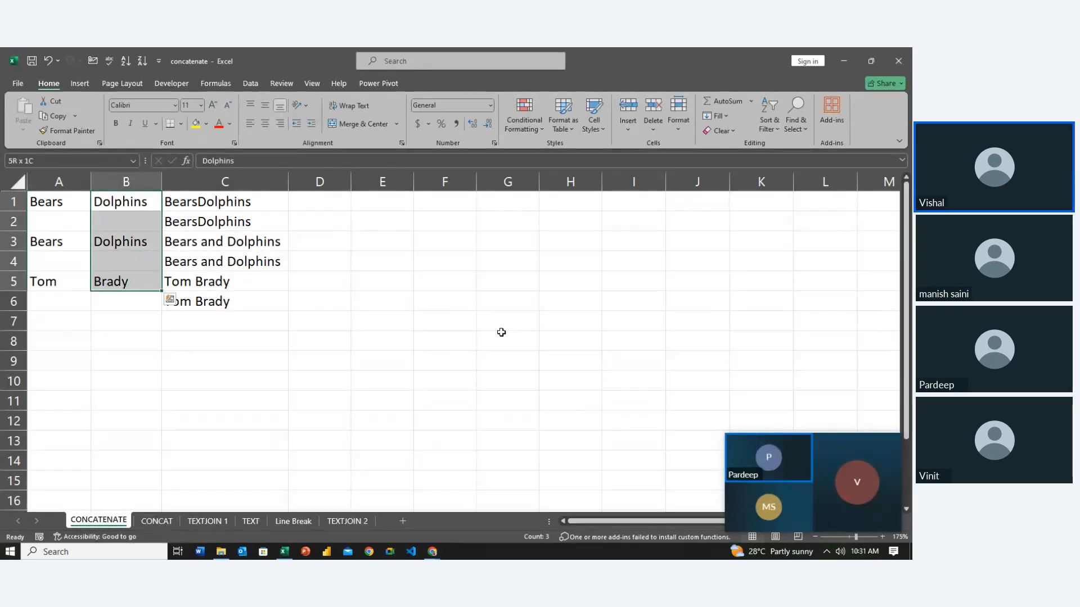
key(Left)
key(shift+Down)
key(shift+Down)
key(shift+Down)
key(shift+Down)
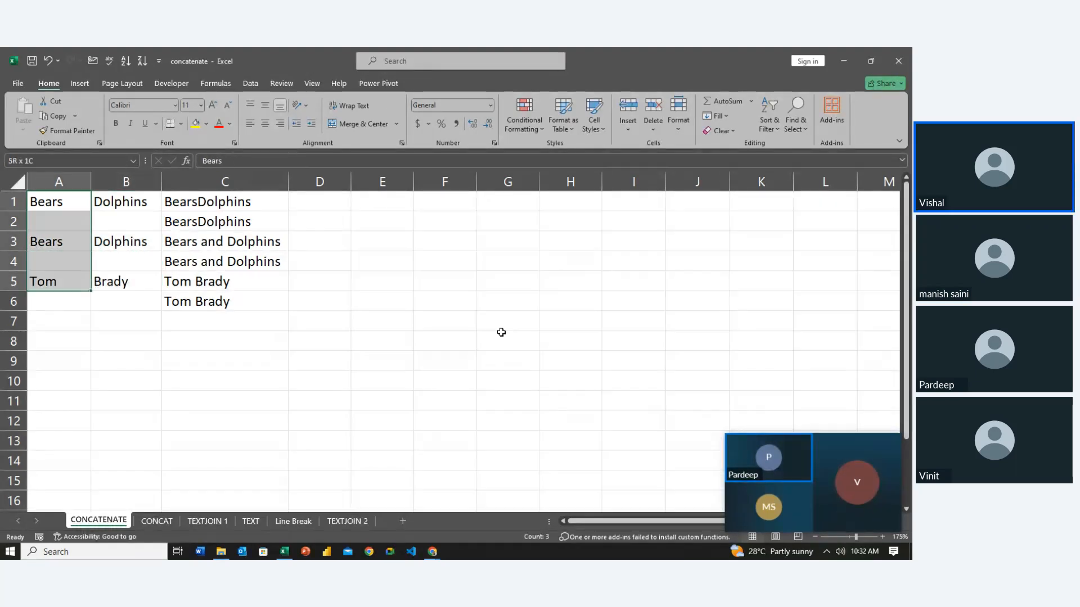
key(Right)
key(shift+Down)
key(shift+Down)
key(shift+Down)
key(shift+Down)
Step: Inspect the CONCATENATE formula in C1 and move to the blank cells beside the joined-text examples
key(Right)
key(Right)
key(Right)
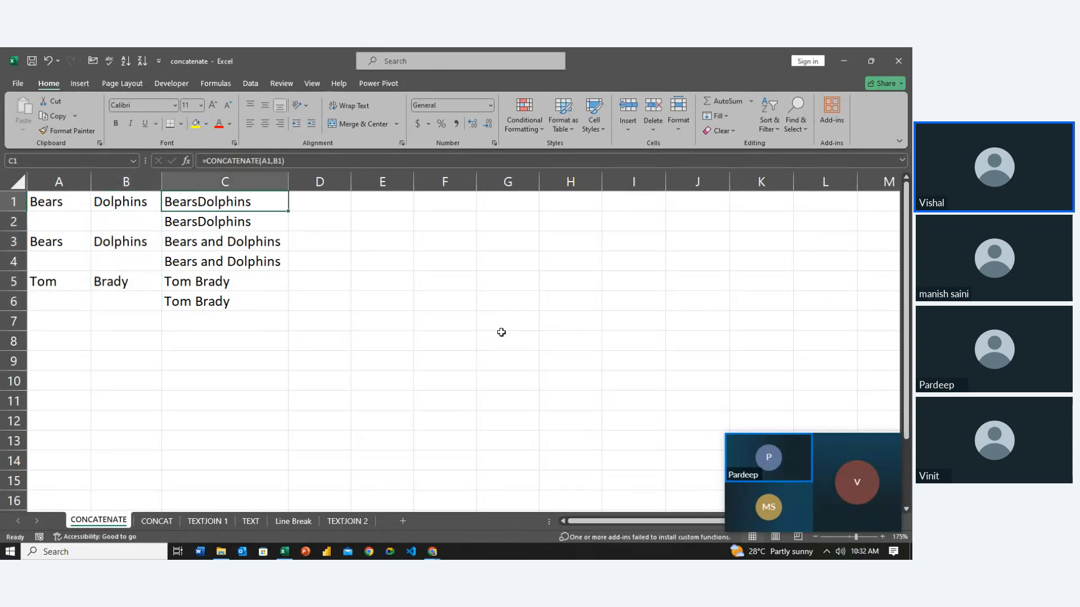
key(Right)
key(Down)
key(Down)
key(Down)
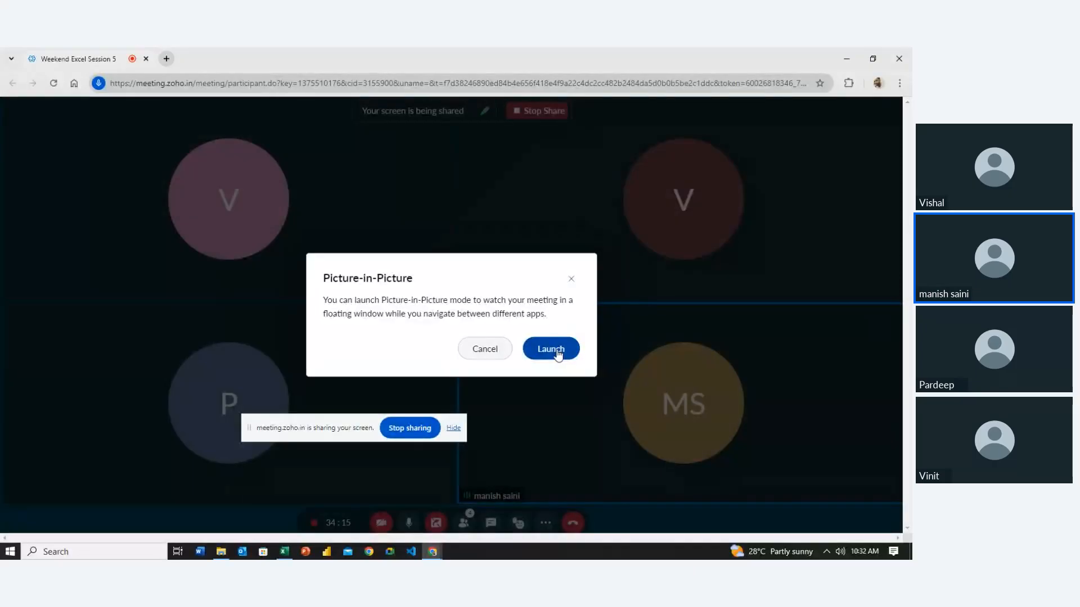
Step: Launch the meeting's Picture-in-Picture view with the screen-sharing notice hidden, and switch back to the concatenate workbook in Excel
click(556, 352)
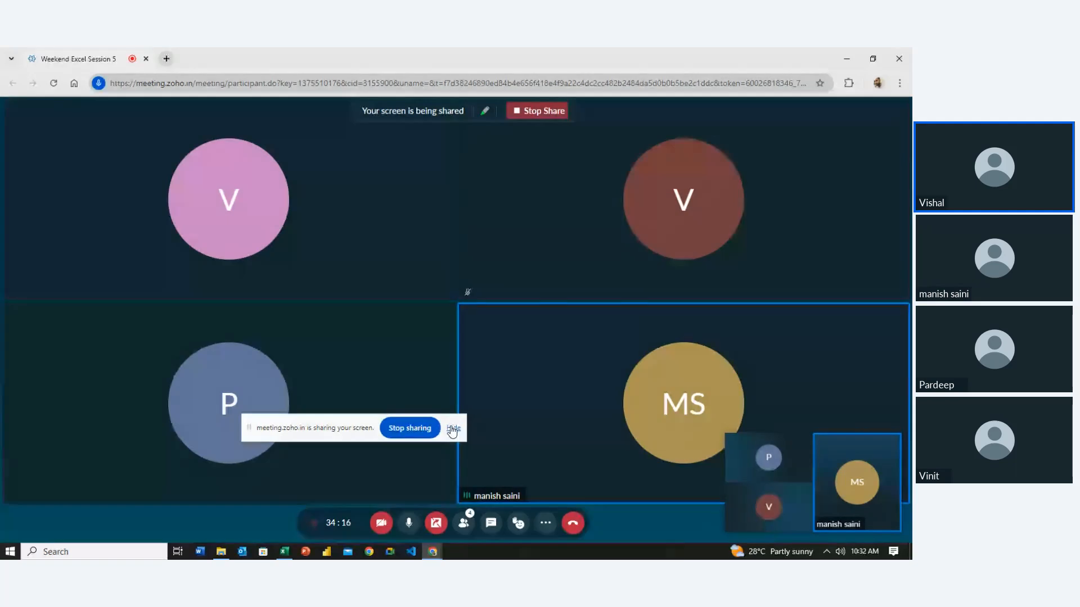
click(453, 429)
key(alt+Tab)
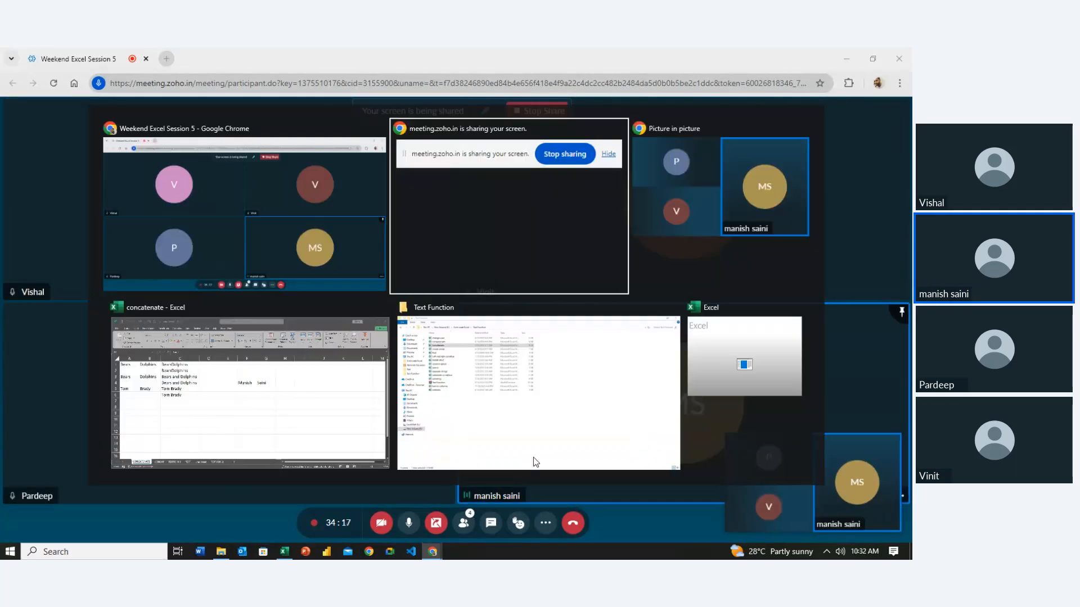
key(alt+Tab)
key(alt+Tab)
key(alt+Tab)
key(alt+Tab)
key(alt+Tab)
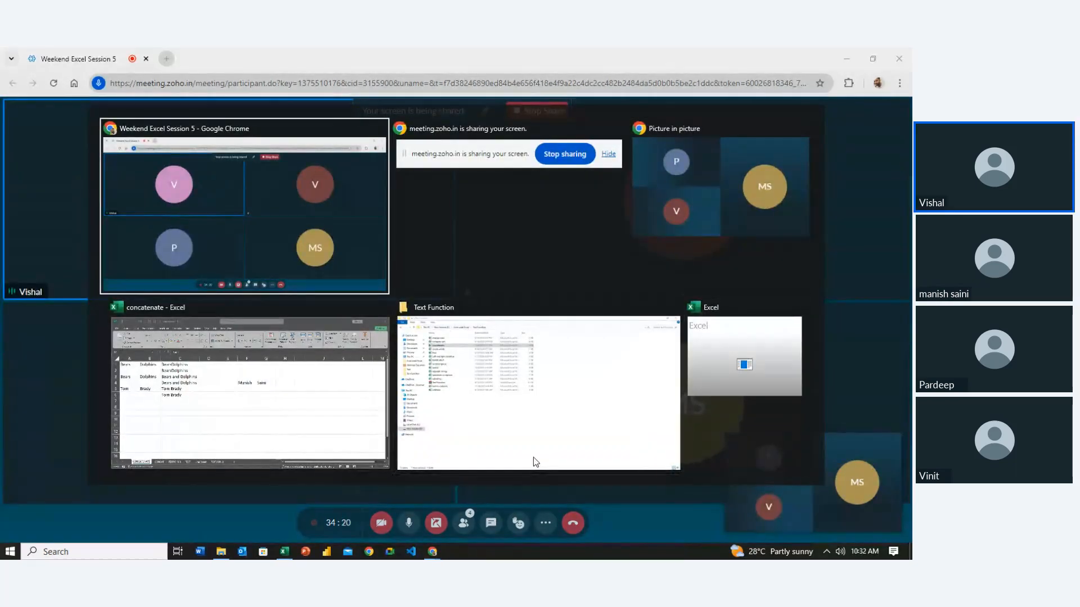
key(alt+Tab)
key(alt+Tab)
key(alt+Tab)
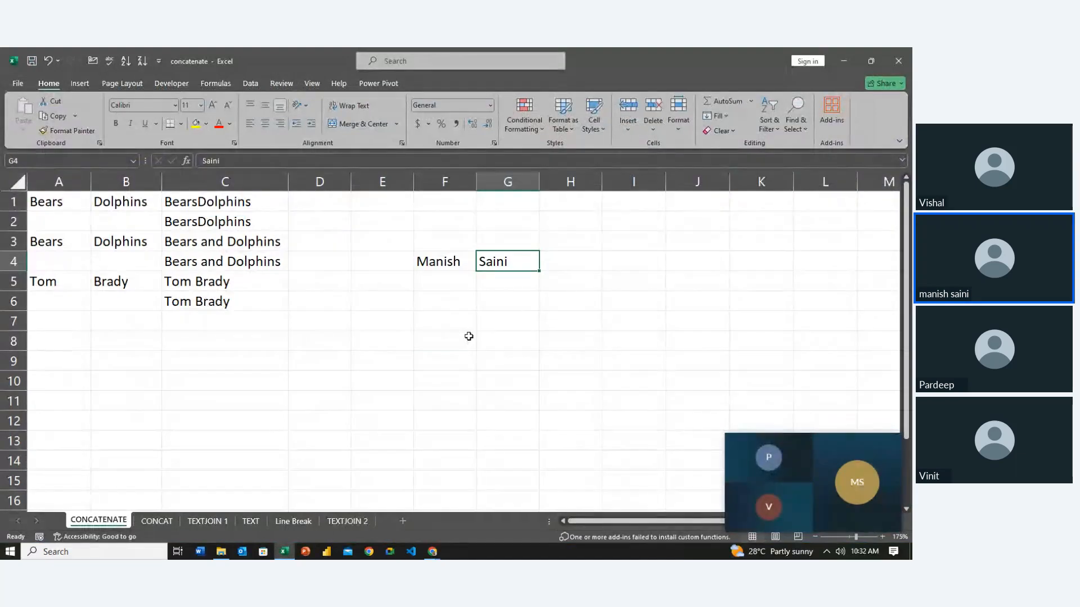
Step: Examine the sample first and last name in cells F4 and G4 and the blank cells around them
click(469, 336)
key(Left)
key(Up)
key(Up)
key(Right)
key(Up)
key(Left)
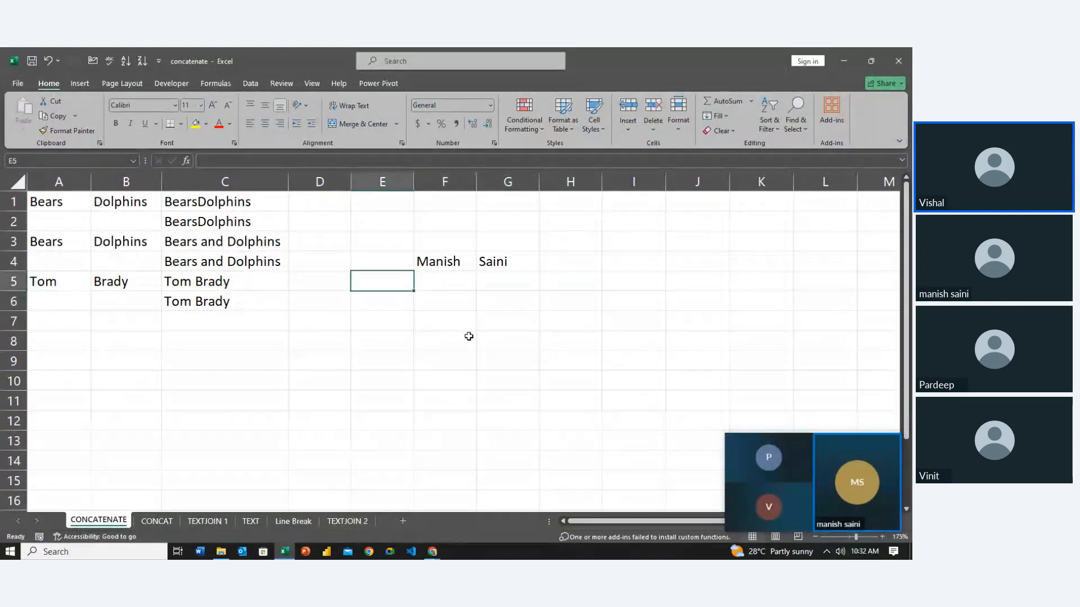
key(Right)
key(Up)
key(Left)
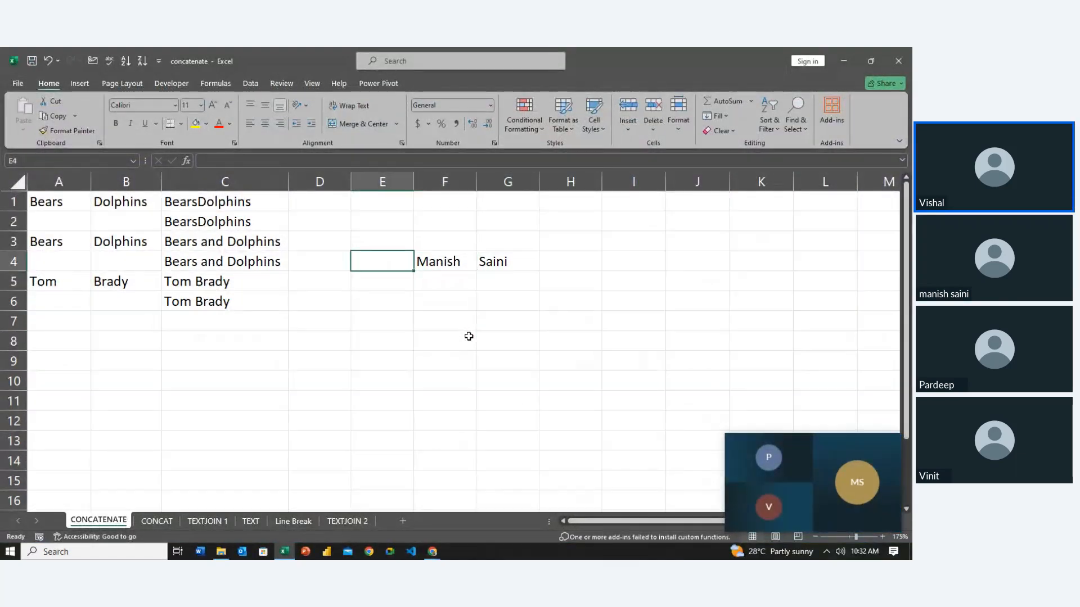
key(Right)
key(Up)
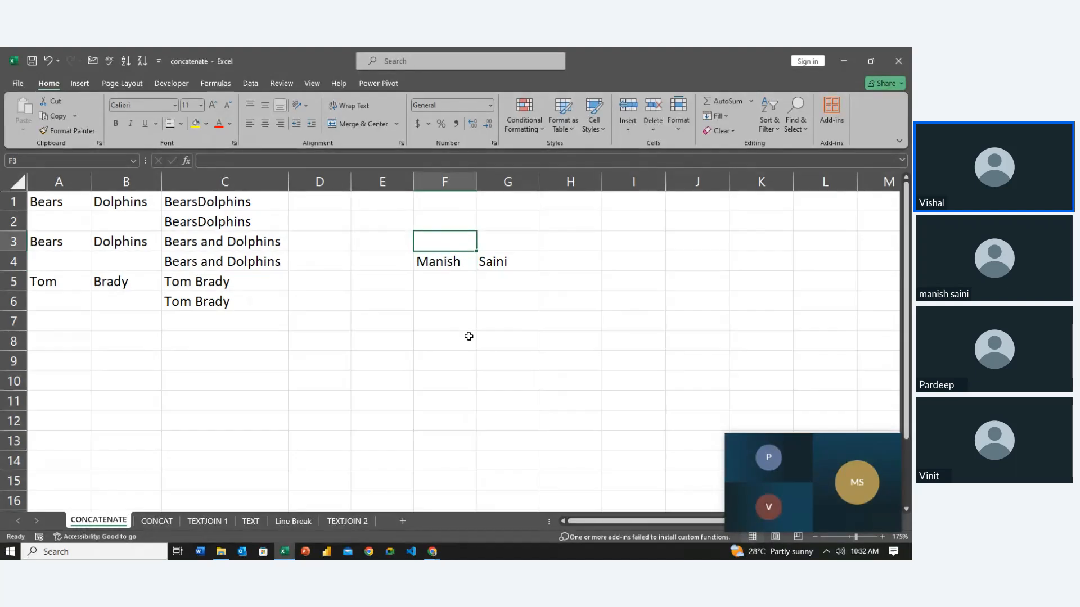
key(Down)
key(Right)
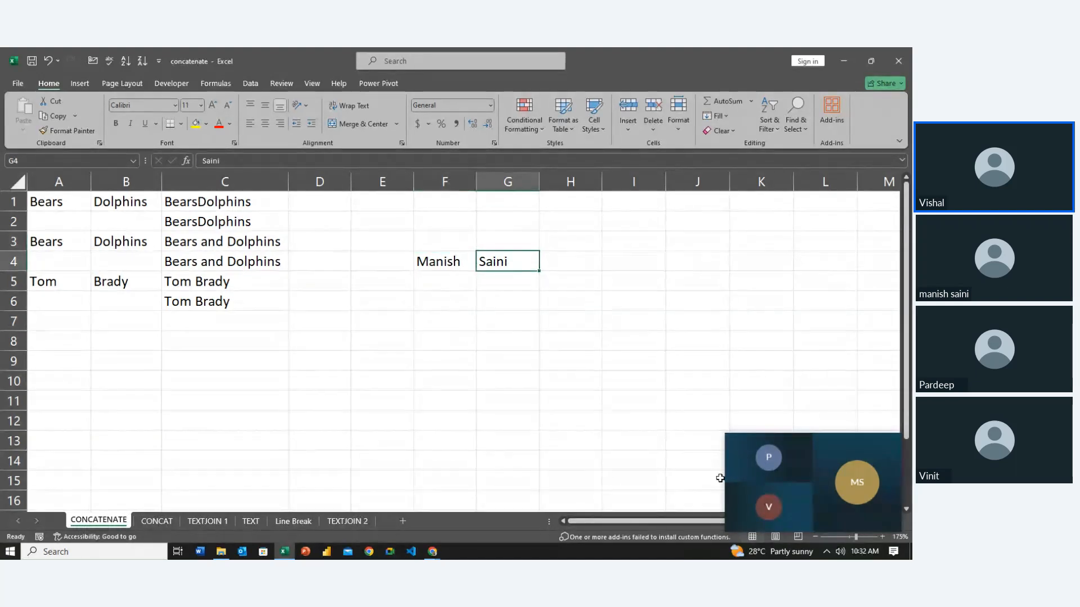
mouse_move(777, 488)
click(782, 517)
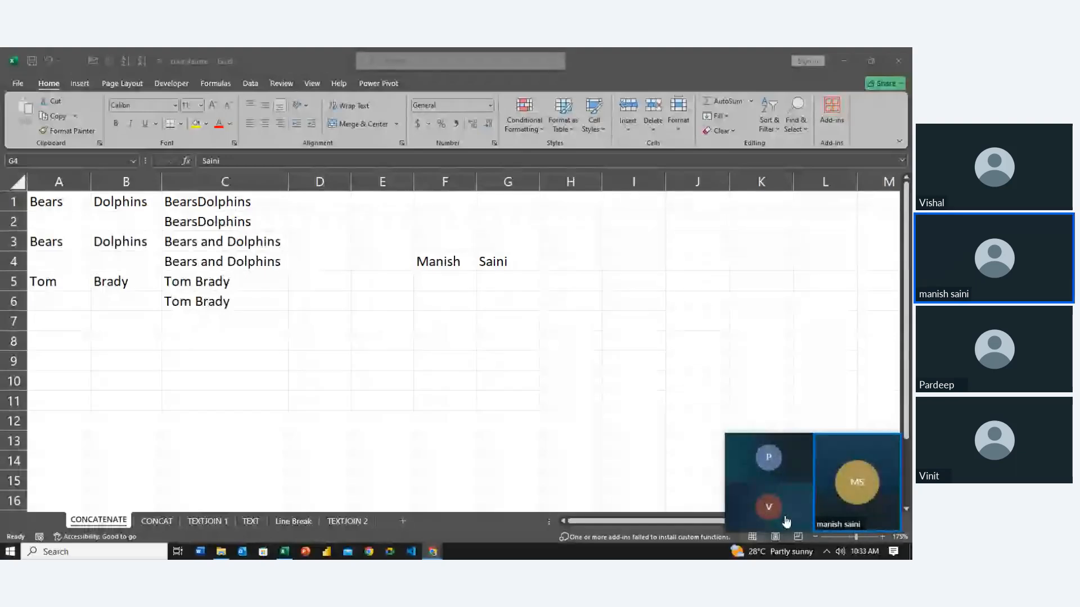
mouse_move(784, 517)
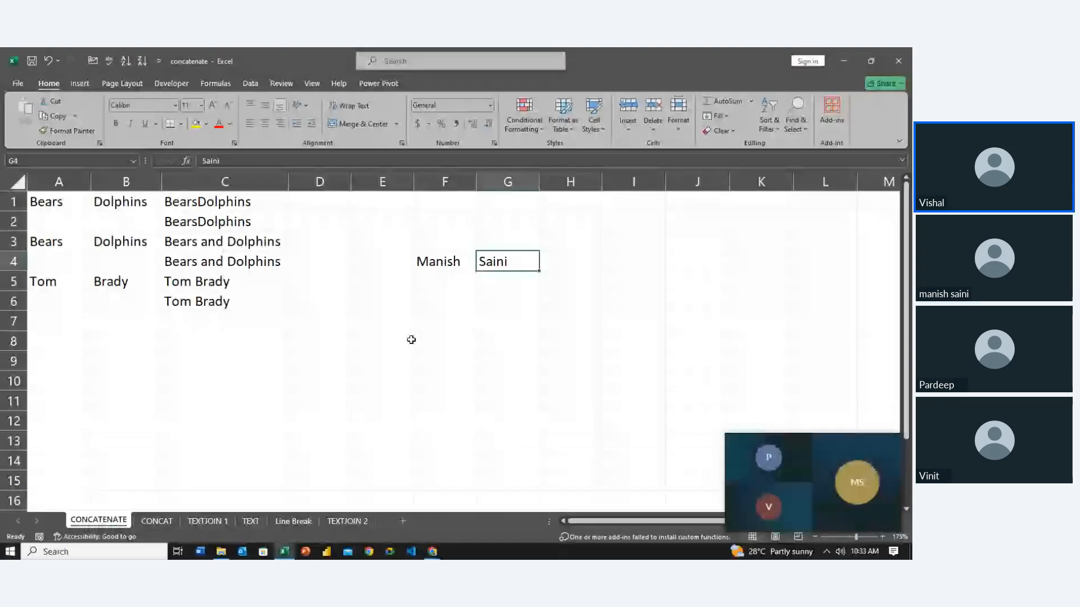
Step: Clear the sample first and last name from cells F4:G4
key(Left)
key(Right)
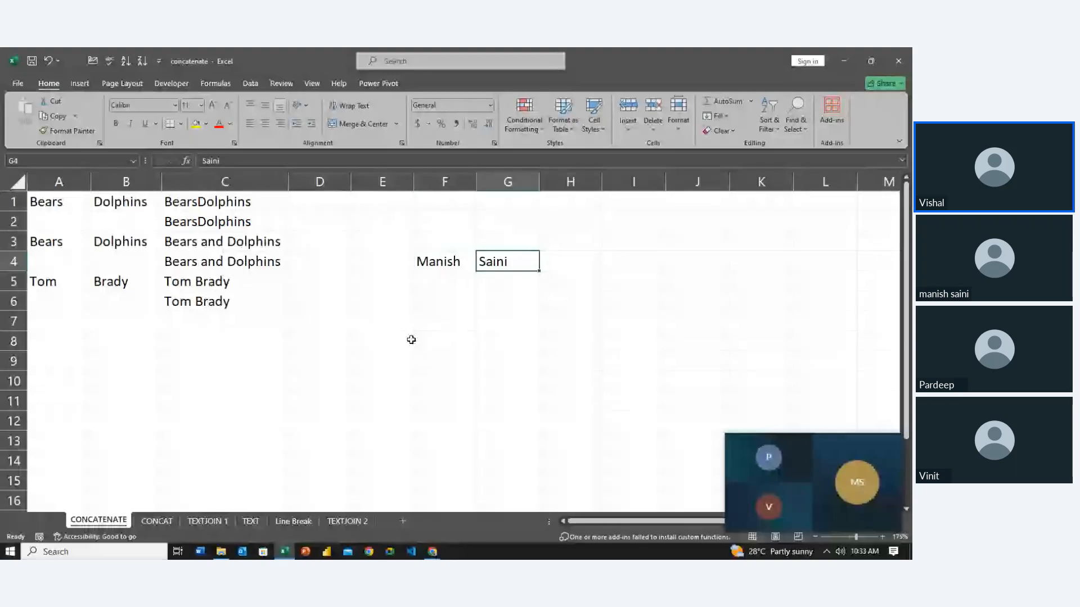
key(Left)
key(shift+Right)
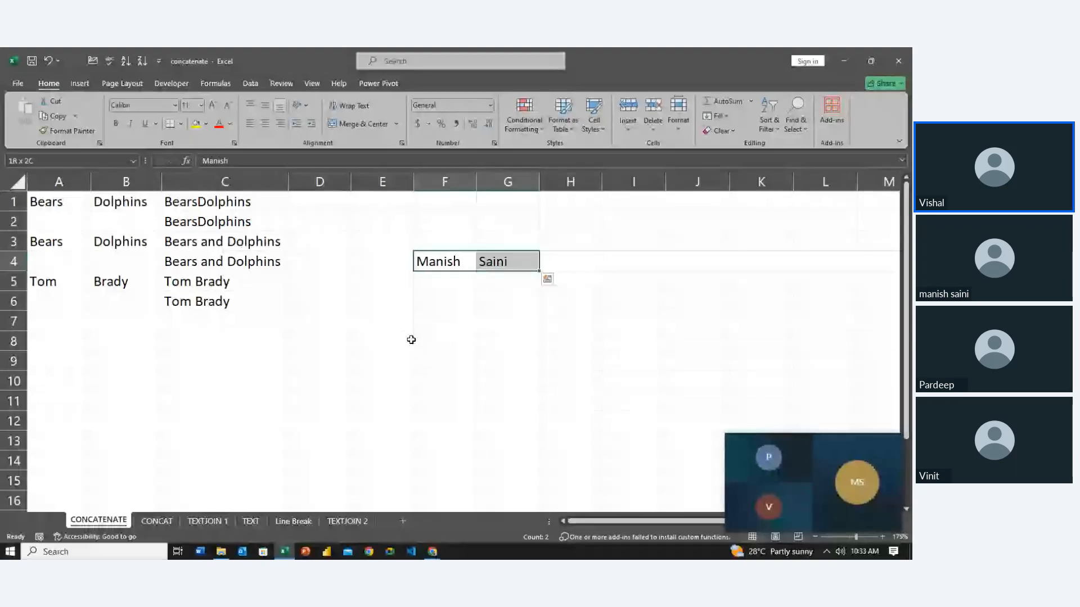
key(Delete)
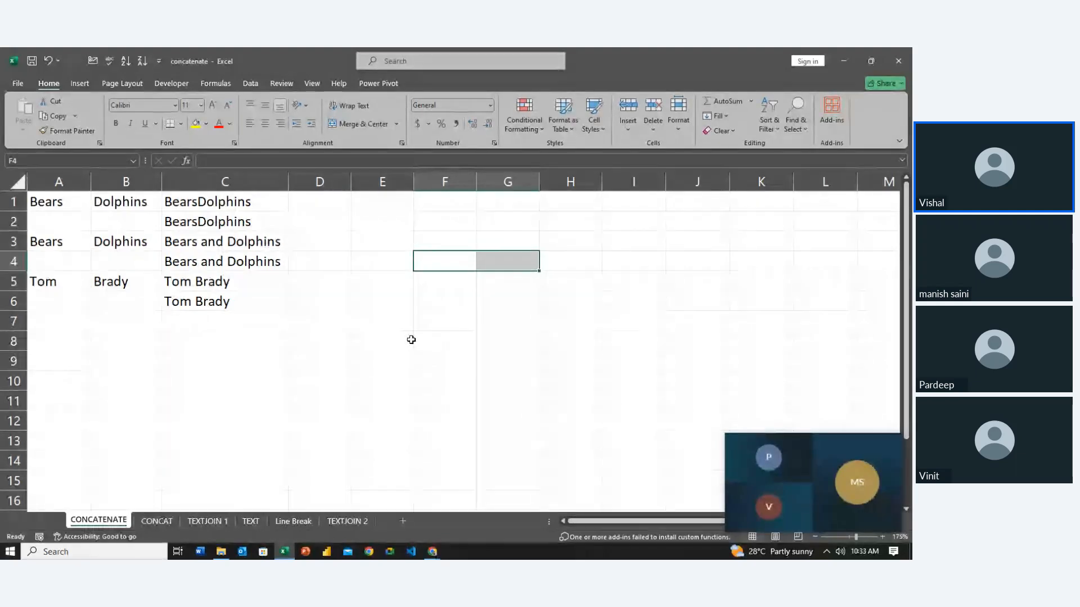
Step: Join the first pair of words in cell E1 with the formula =A1&B1
key(Left)
key(Up)
key(Up)
key(Up)
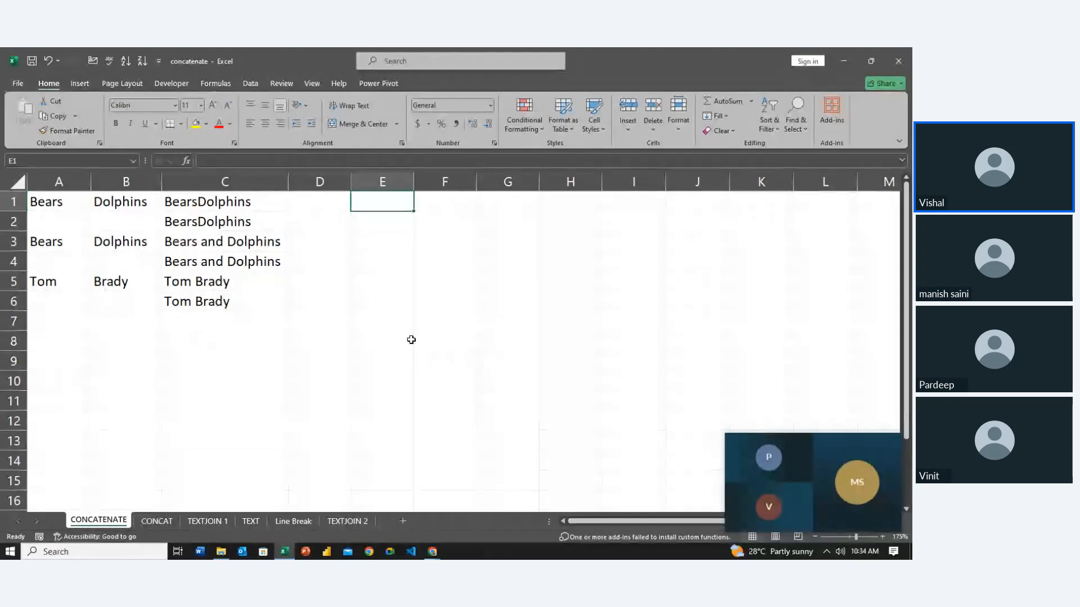
text(=)
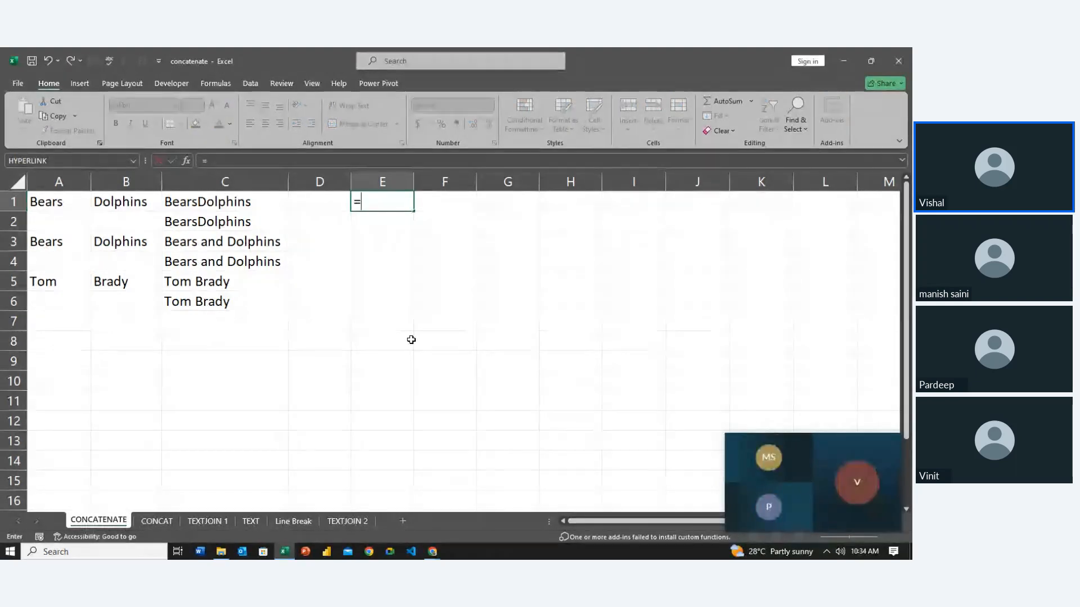
click(79, 206)
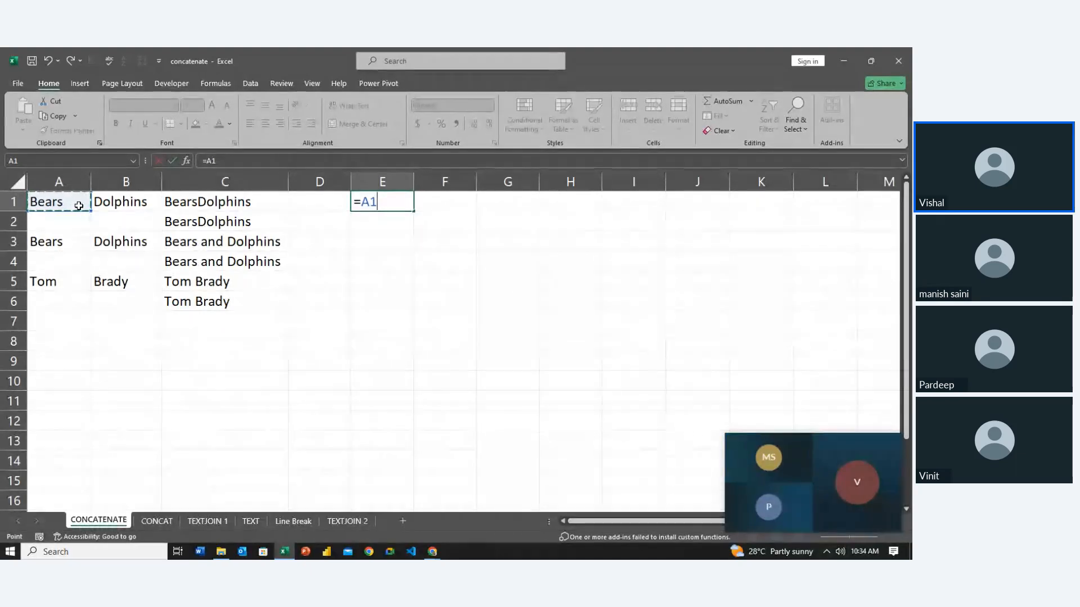
text(&)
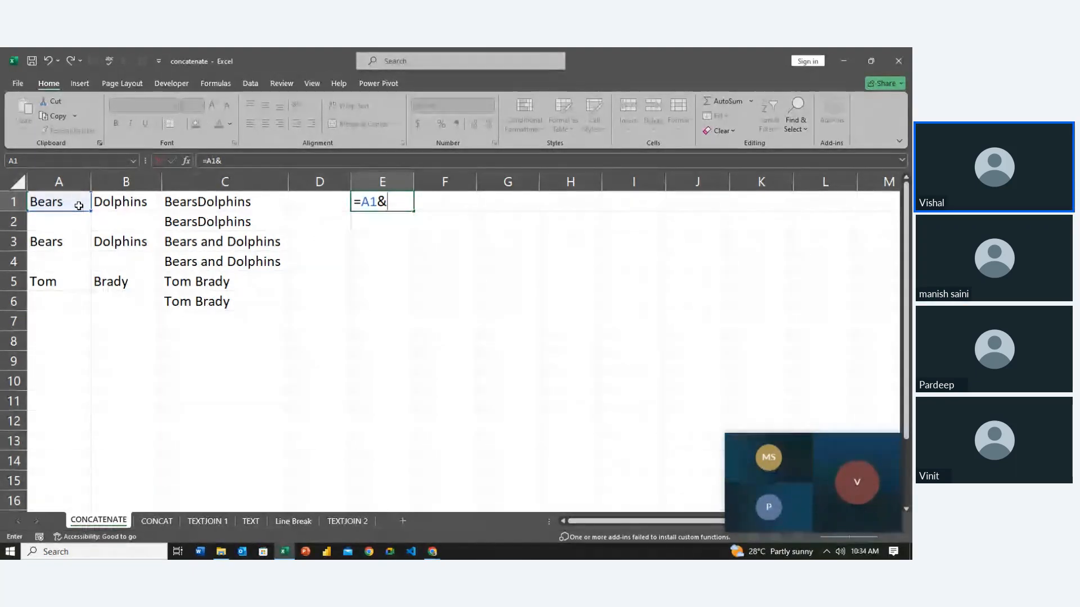
click(116, 206)
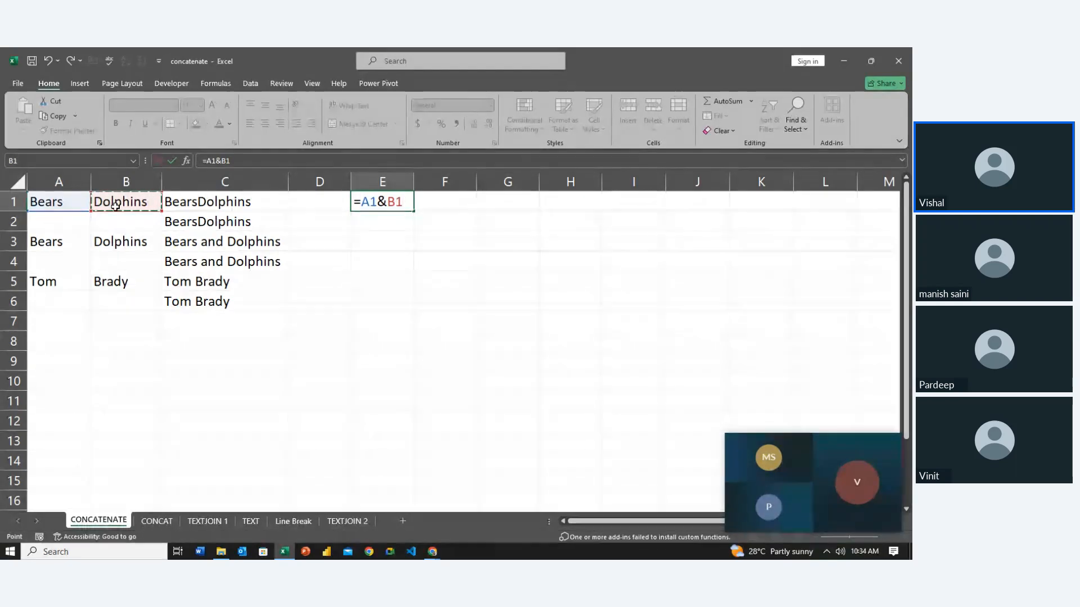
key(Return)
key(Up)
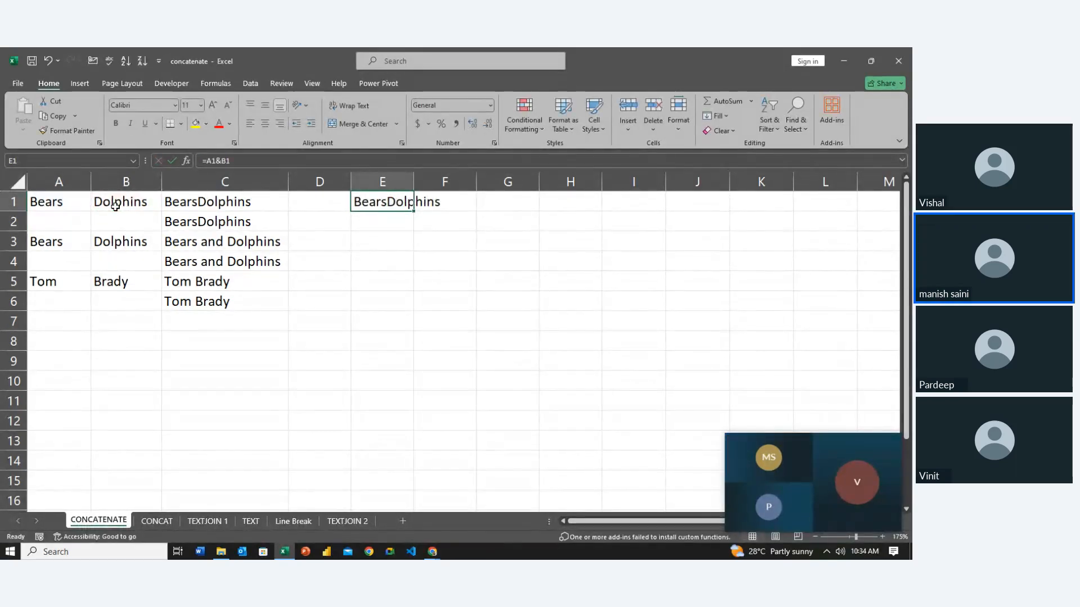
Step: Join the second pair of words with " and " between them in cell E3 using =A3&" and "&B3
key(shift+Down)
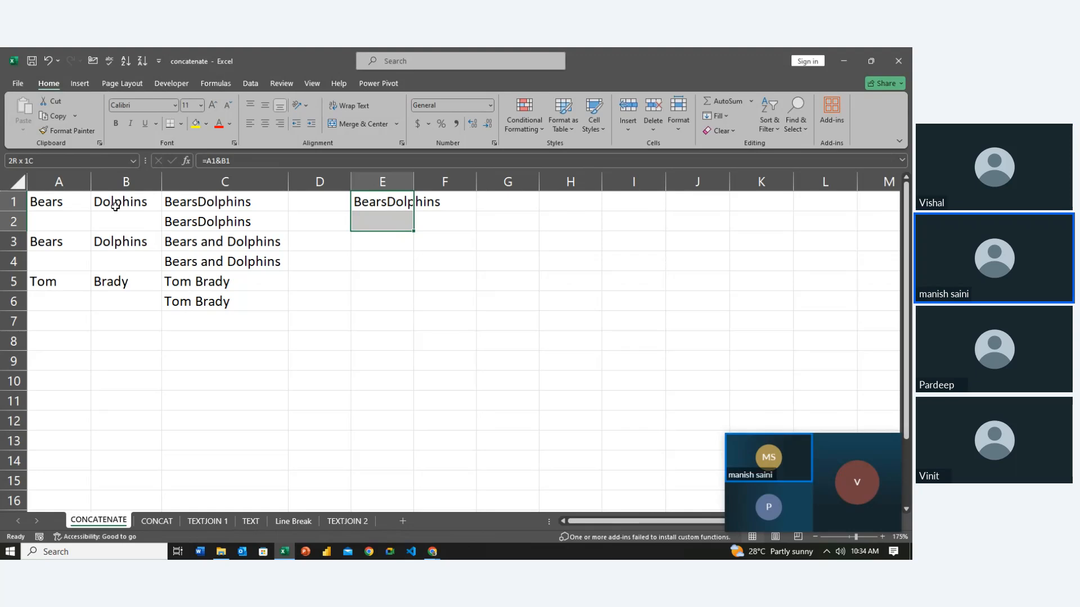
key(Down)
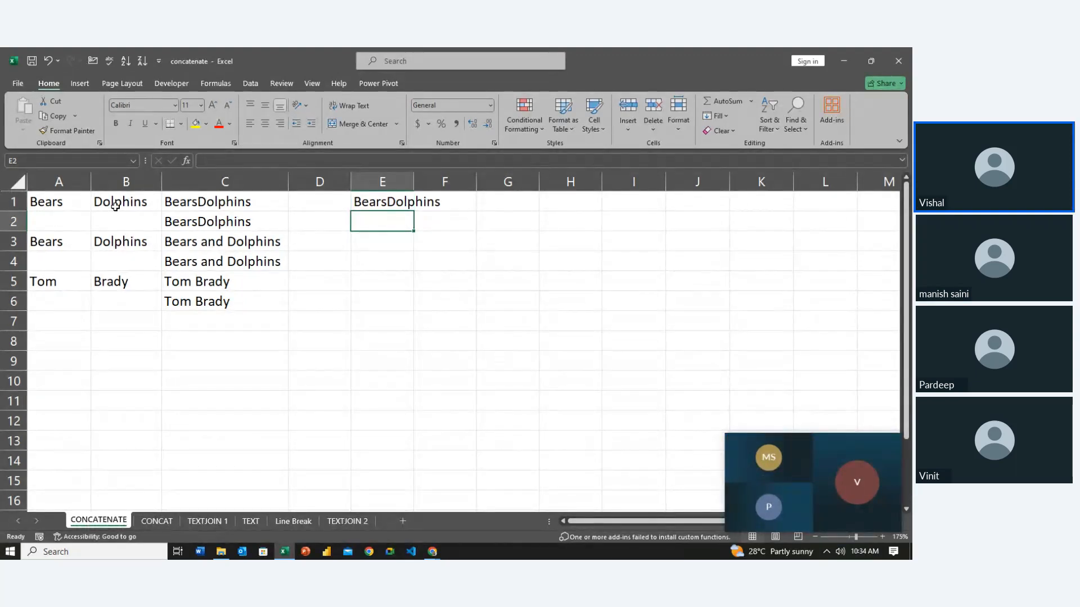
key(Down)
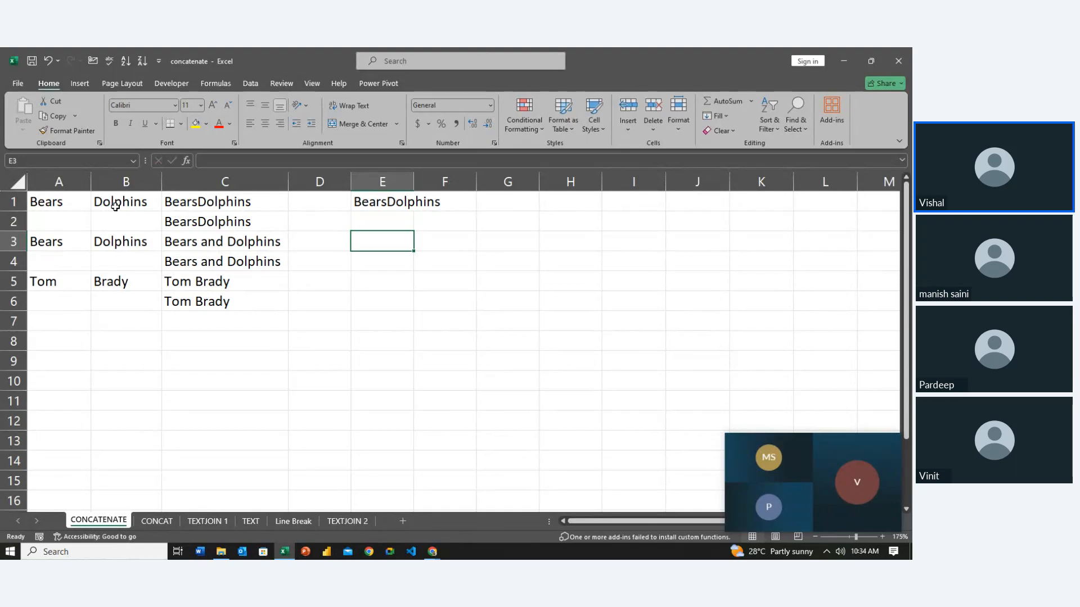
text(=)
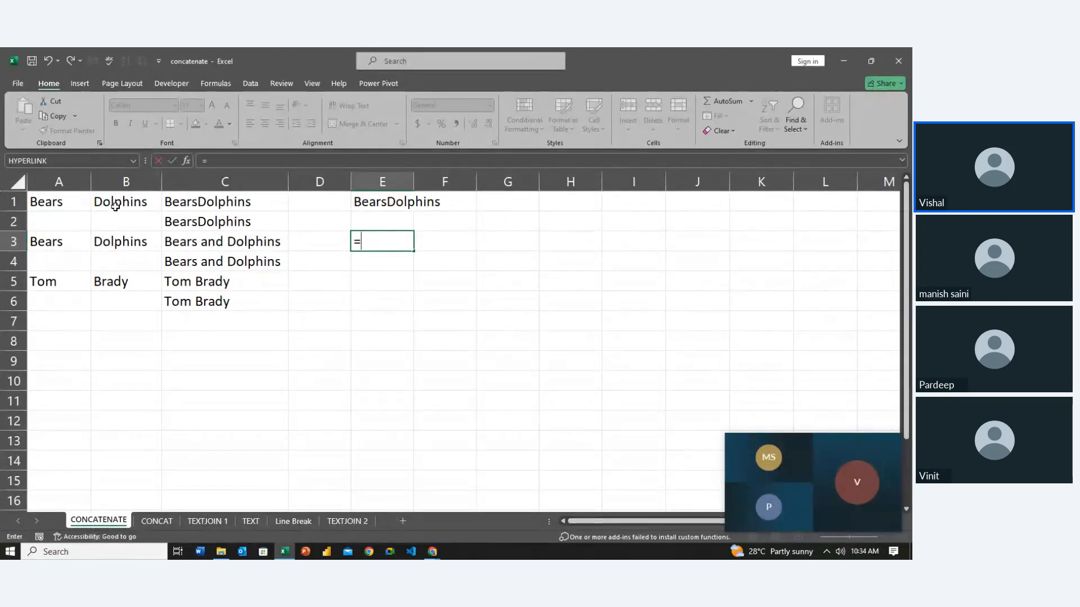
click(71, 242)
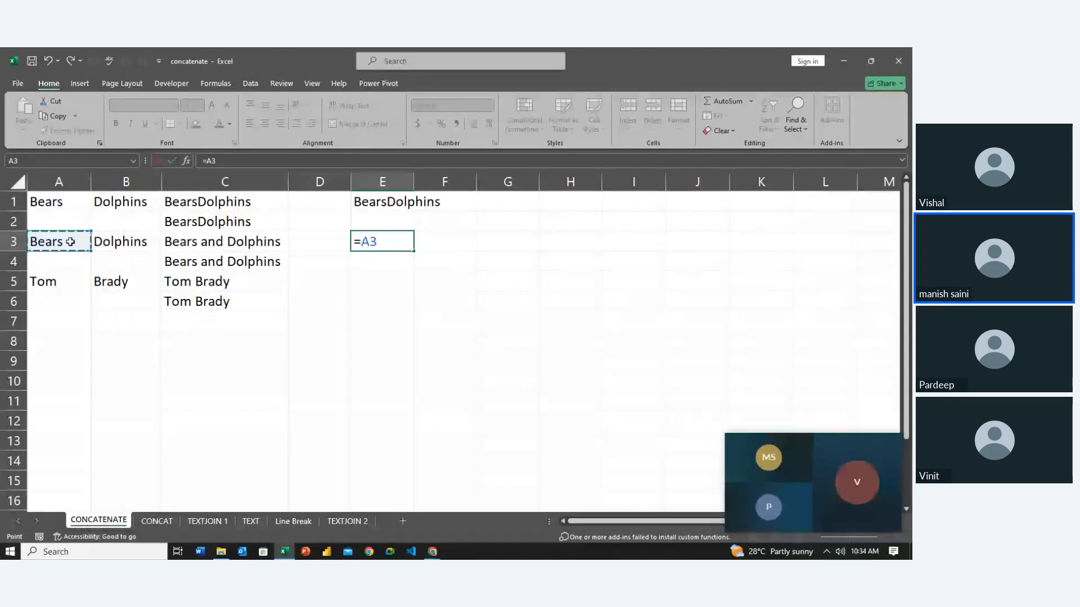
text(&)
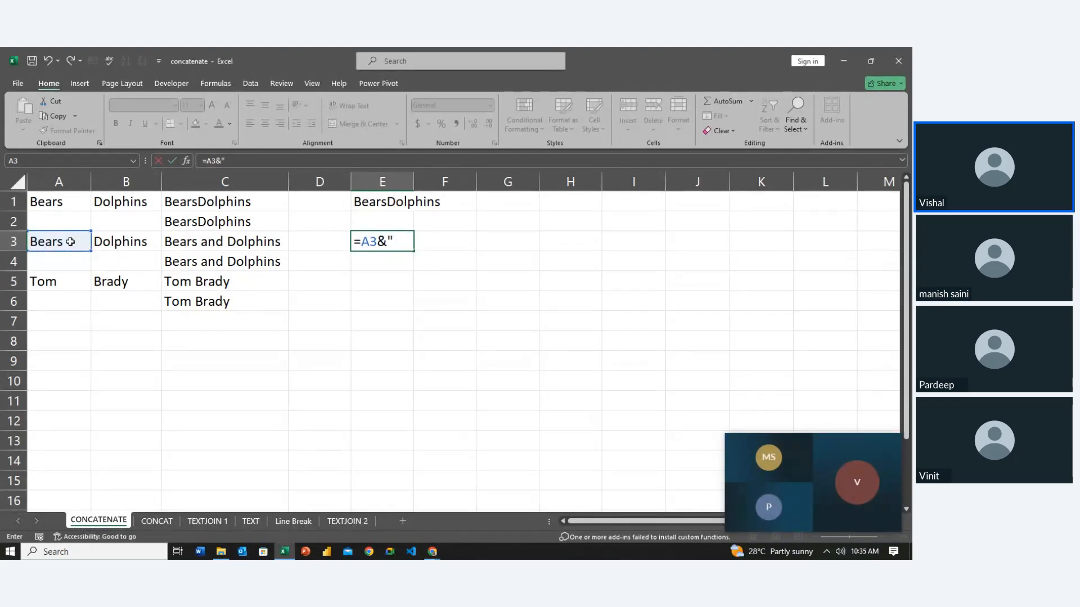
text(" and)
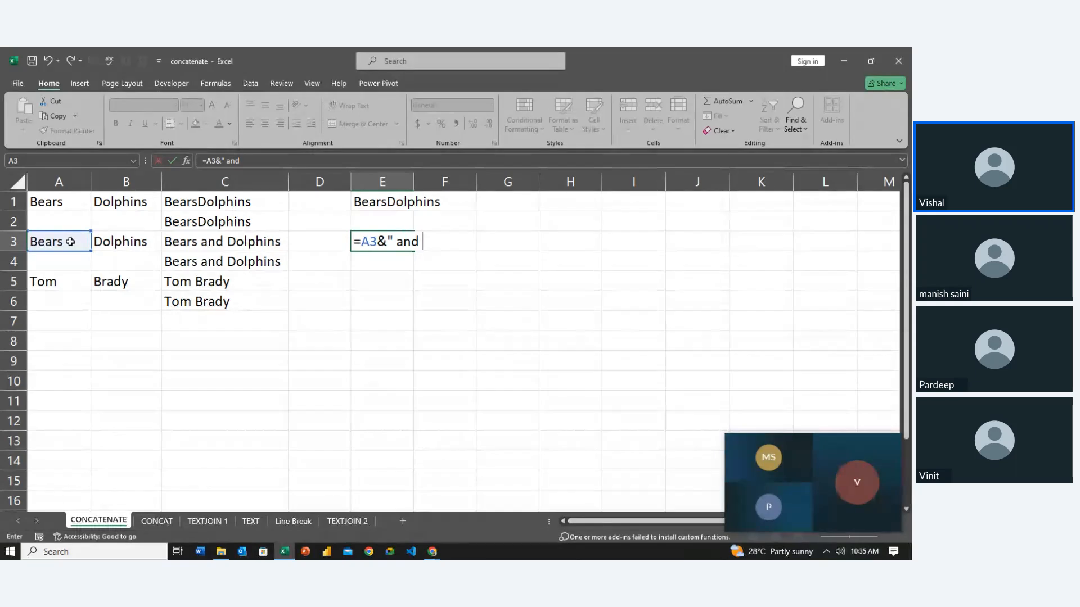
text( ")
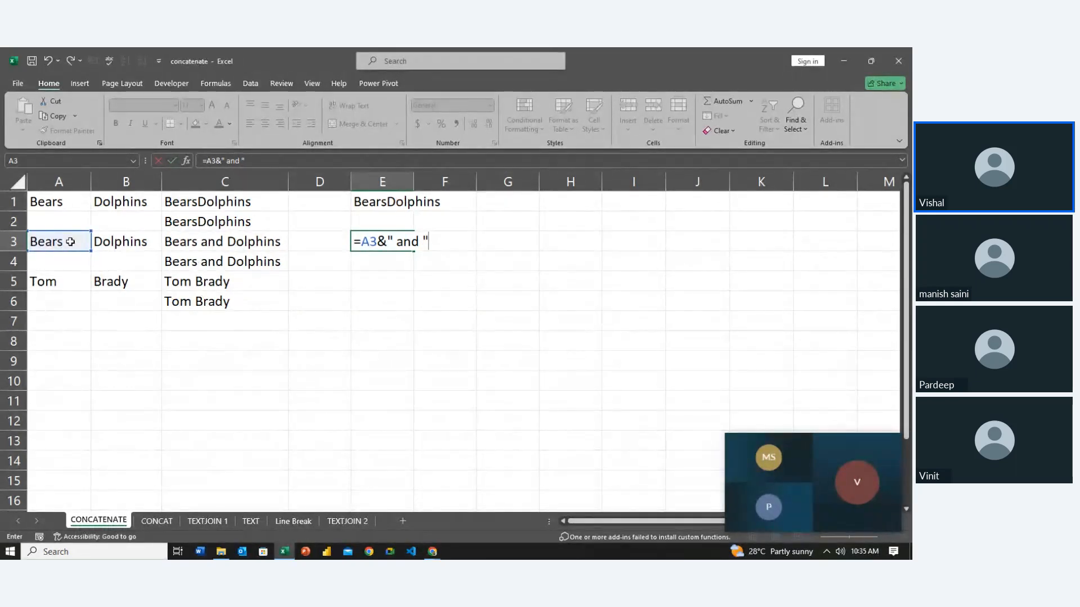
text(&)
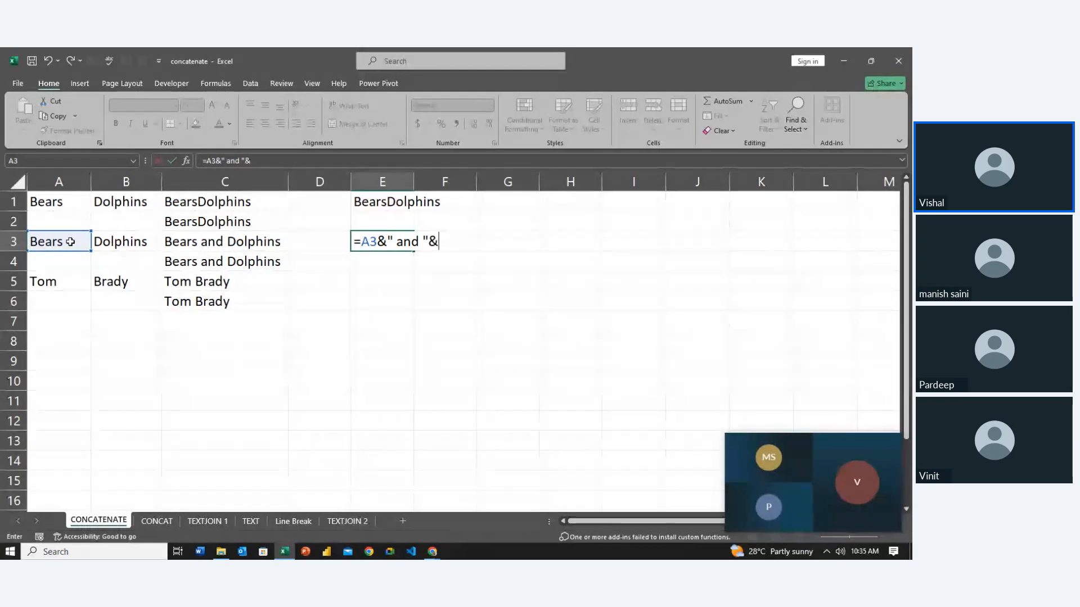
click(120, 242)
key(Return)
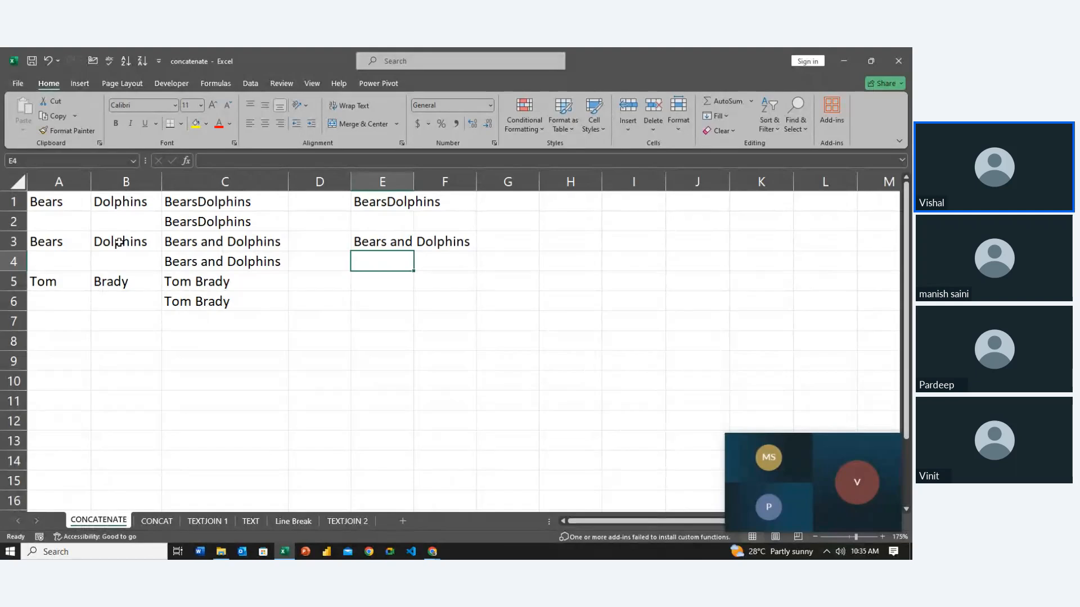
Step: Join the first and last name in row 5 with a space between them in cell E5 using =A5&" "&B5
key(Down)
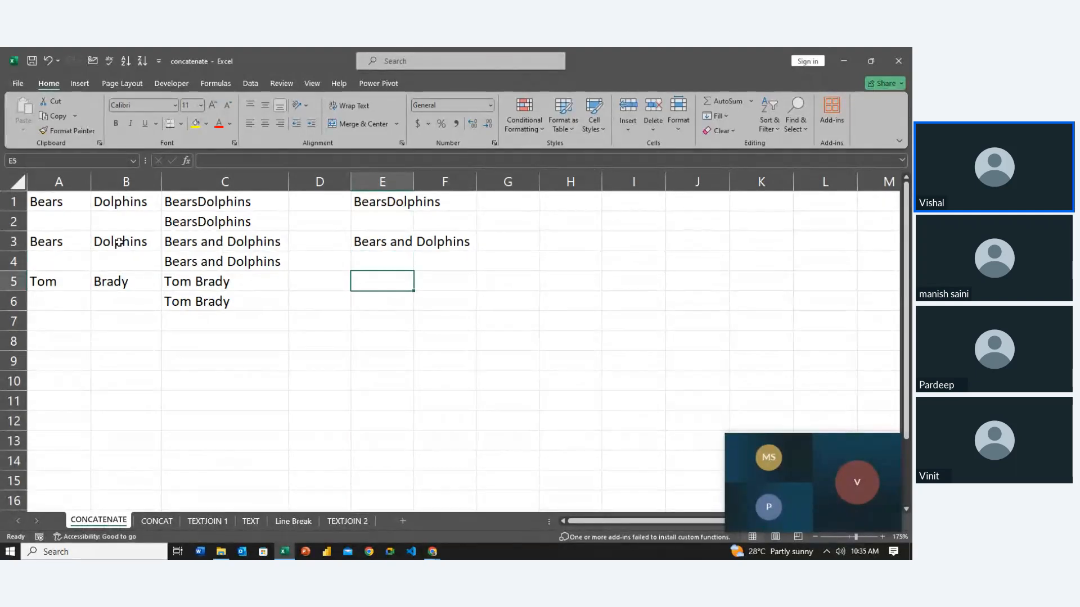
text(=)
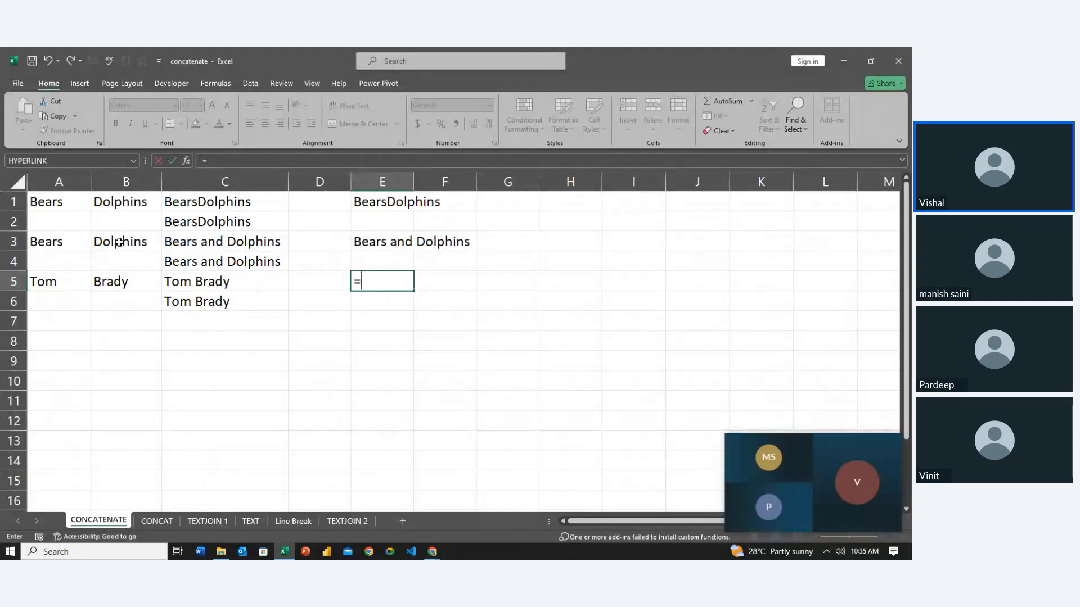
click(75, 286)
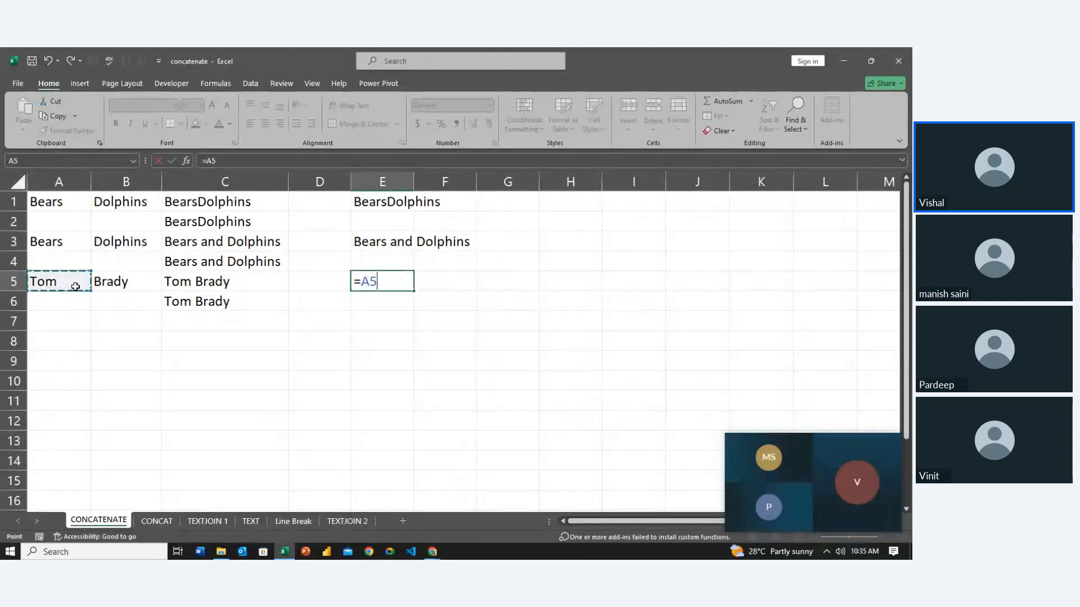
text(&")
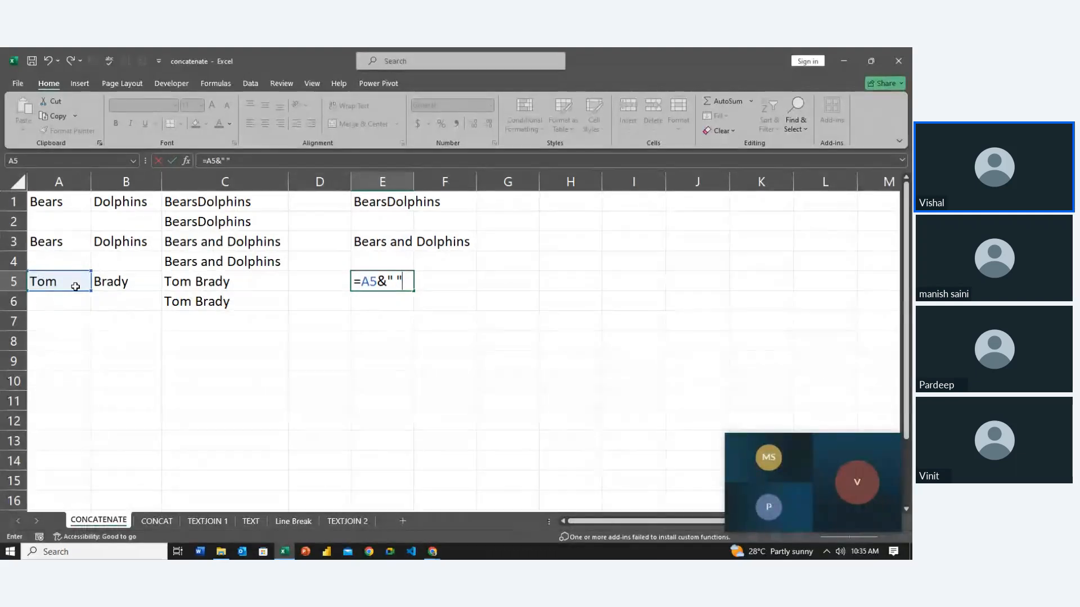
text(&)
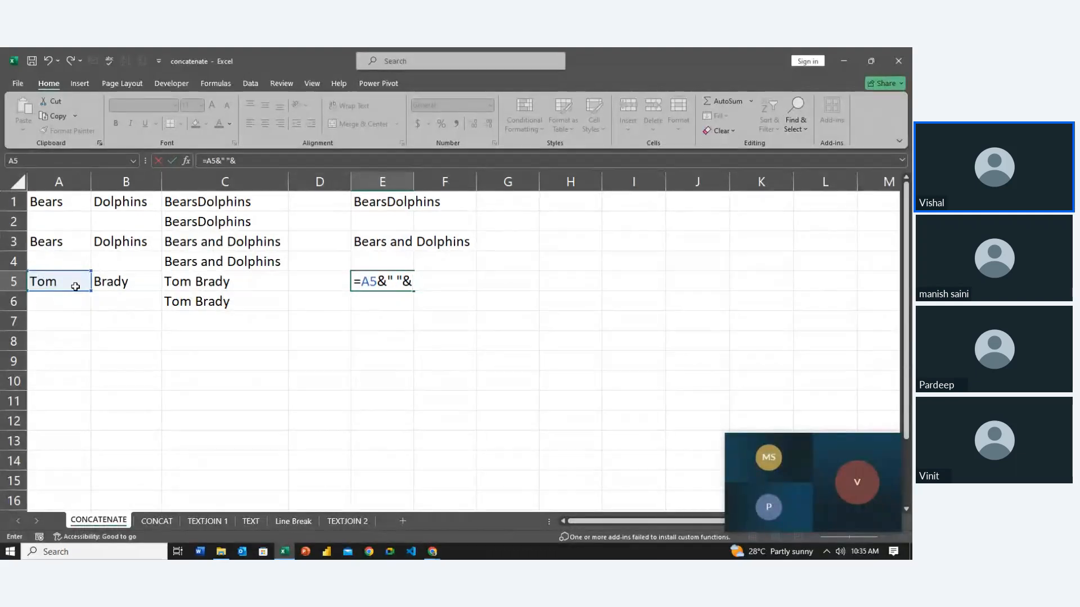
click(109, 287)
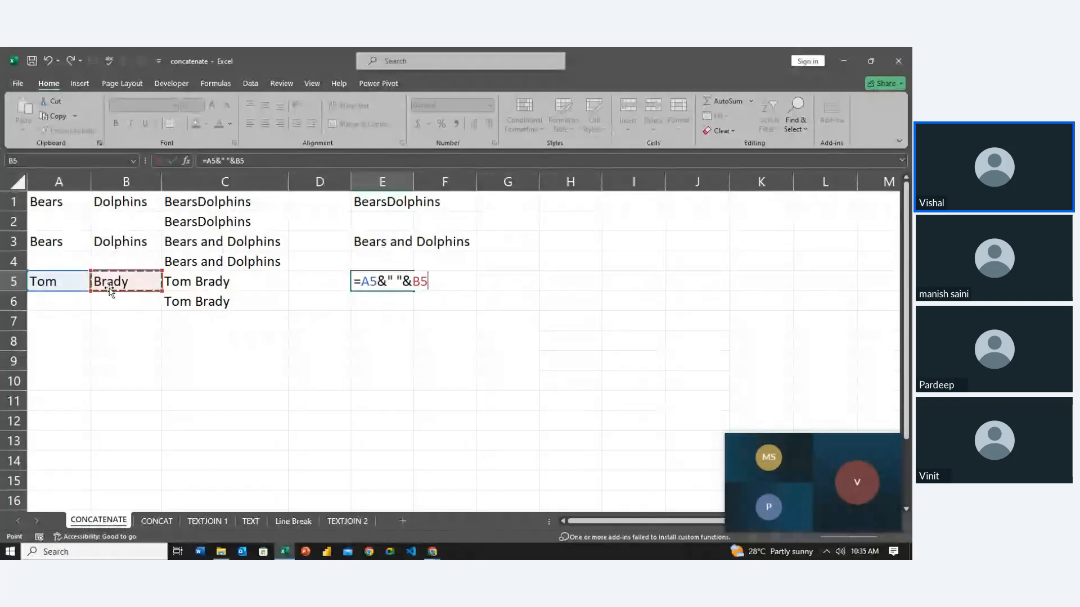
key(Return)
Step: AutoFit the width of column E to the joined text in cells E1:E5
key(Up)
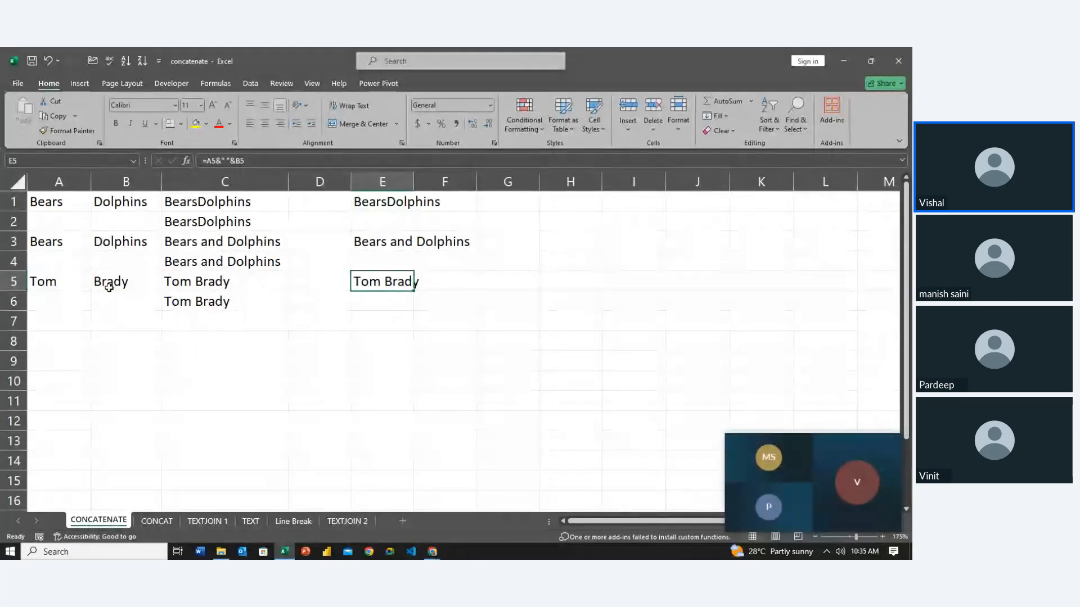
key(Up)
key(Up)
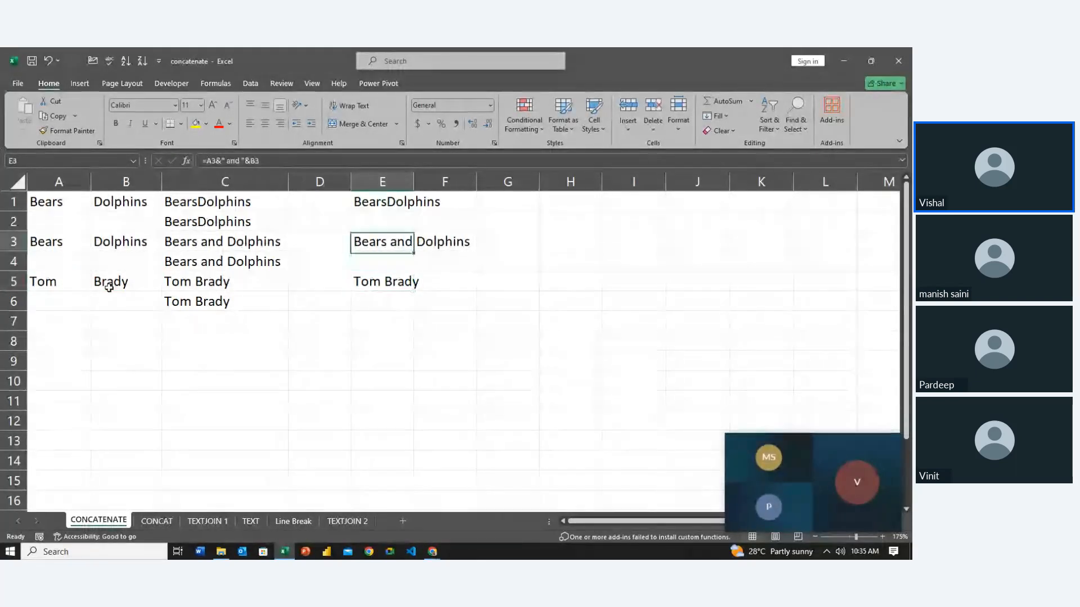
key(Up)
key(Down)
key(Up)
key(Up)
key(shift+Down)
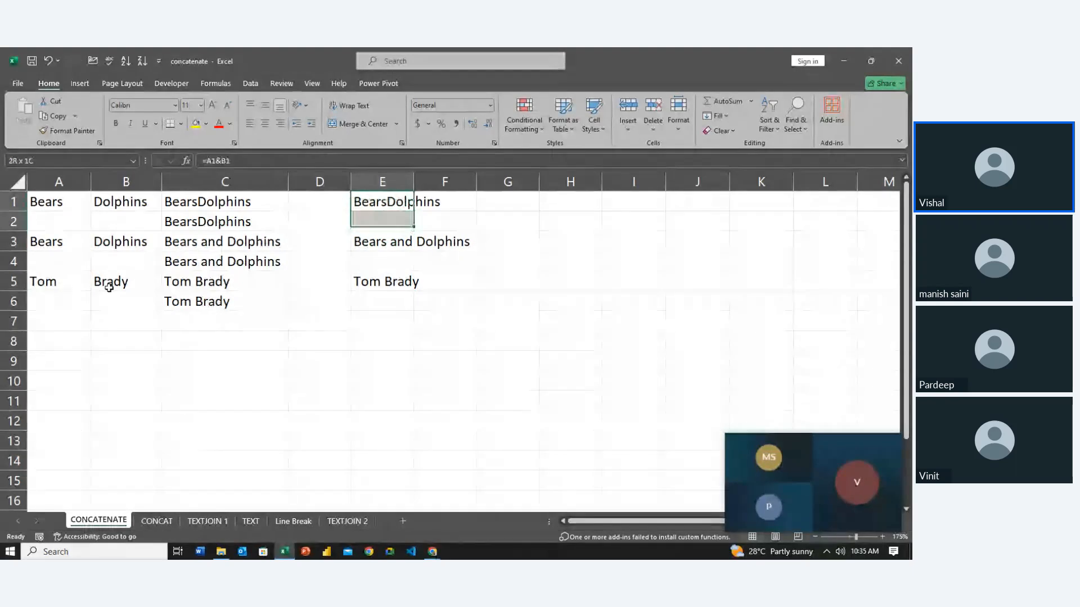
key(shift+Down)
key(shift+Down)
key(shift+Down)
key(h)
key(o)
key(i)
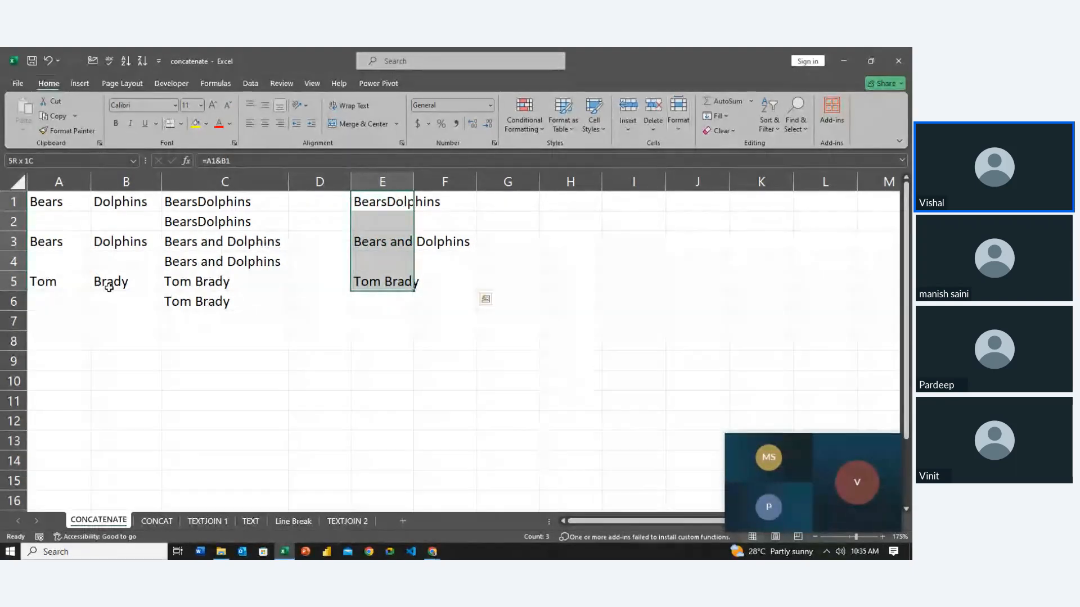
Step: Review the & formulas in column E, and inspect the cell references of the one in E5
key(Down)
key(Up)
key(Down)
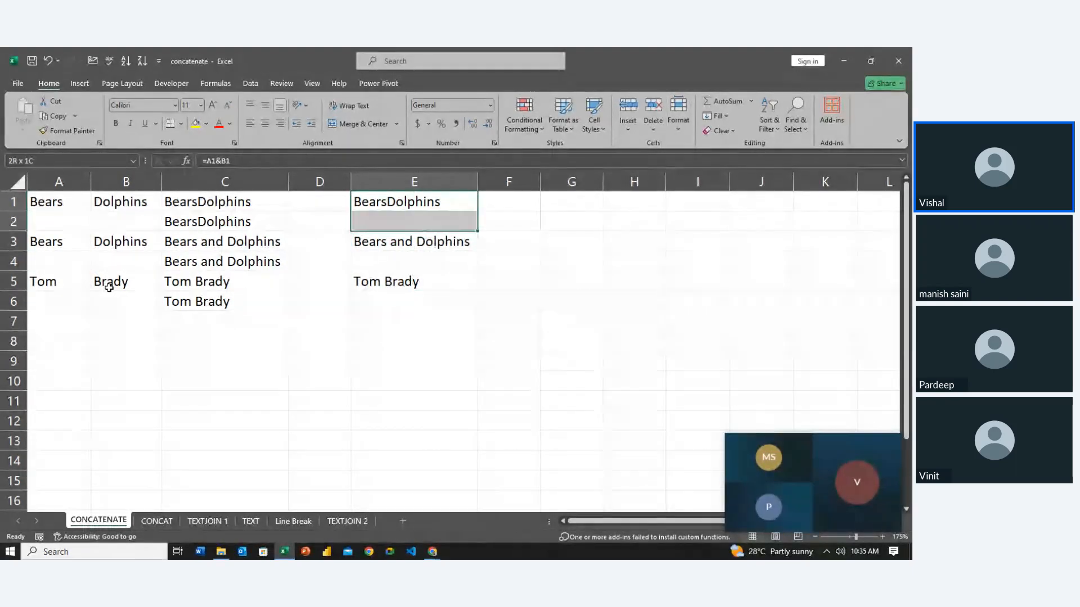
key(Up)
key(Down)
key(Down)
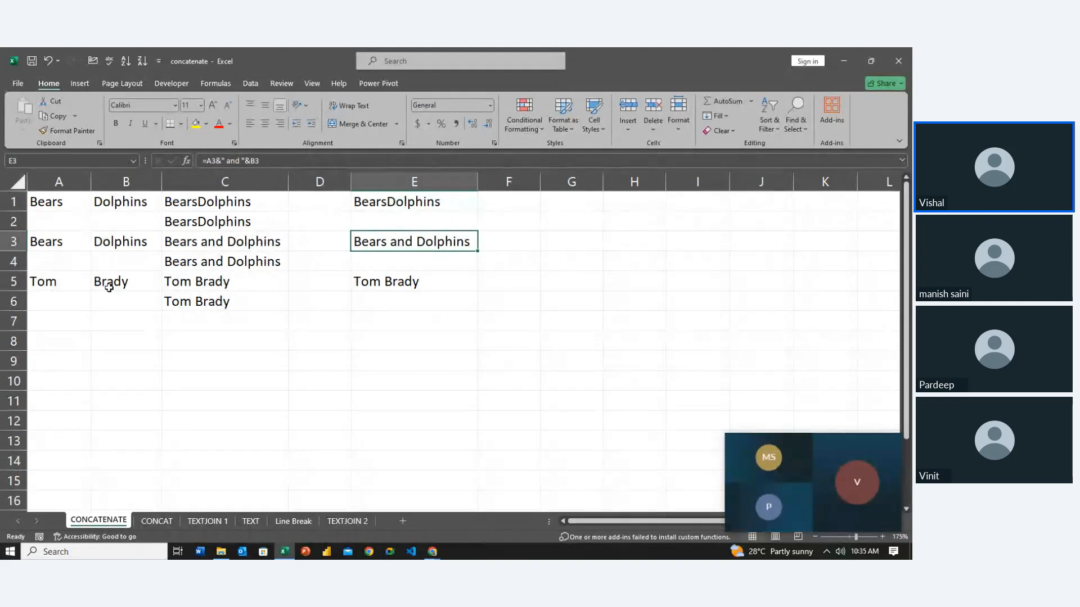
key(Down)
key(Down)
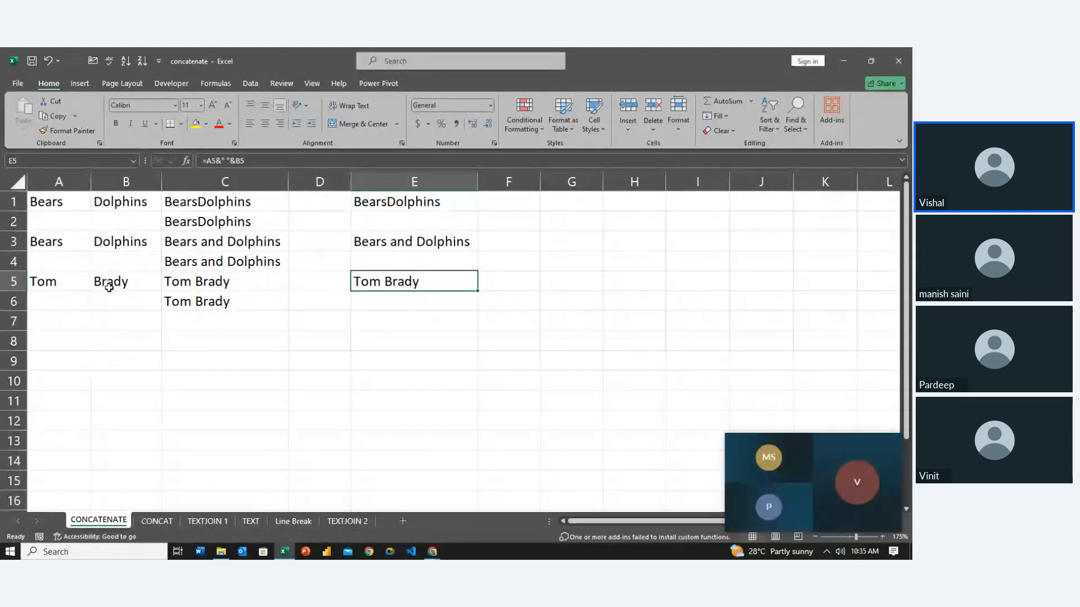
key(Down)
key(Down)
key(Up)
key(Up)
key(Up)
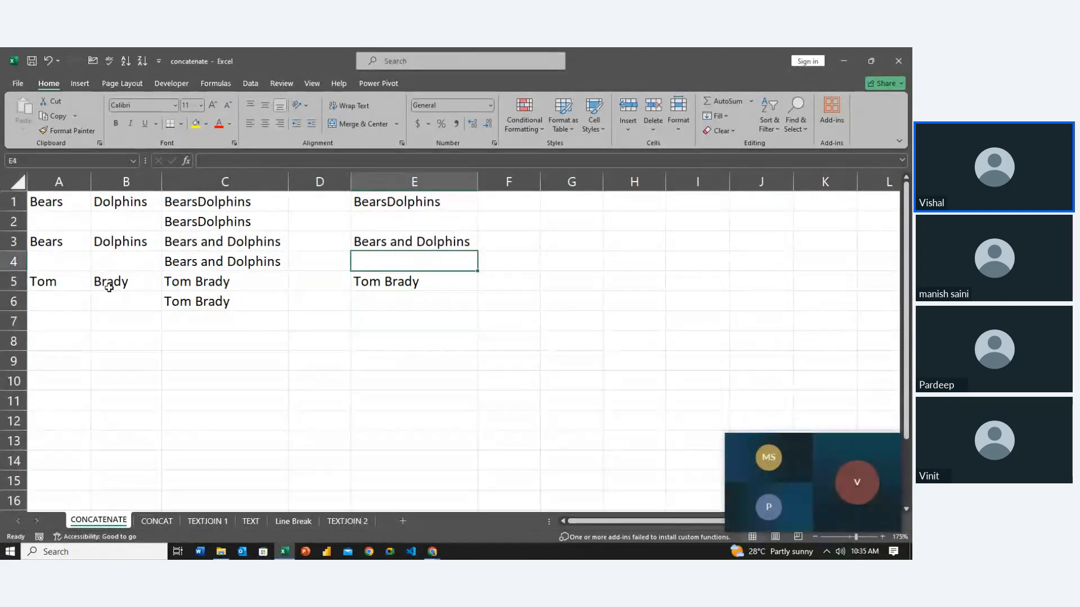
key(Down)
key(F2)
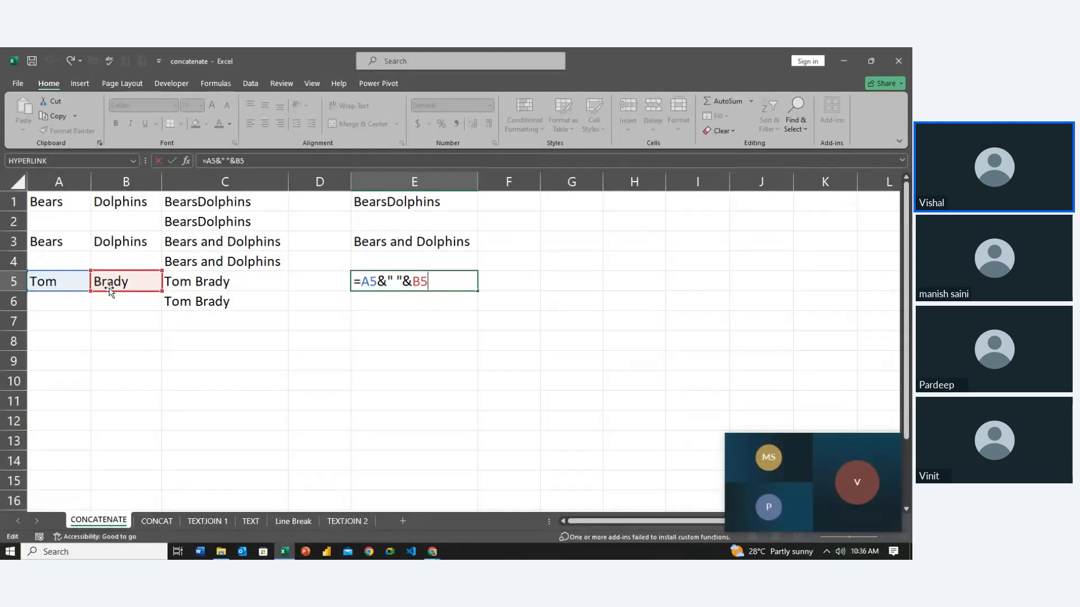
key(Return)
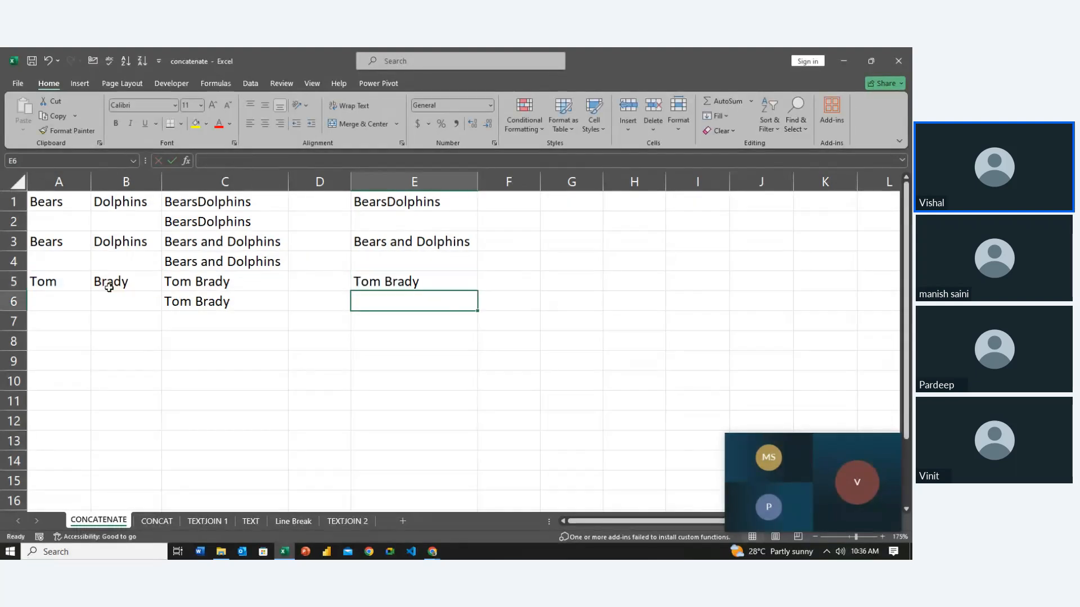
key(Left)
key(Down)
key(Down)
key(Down)
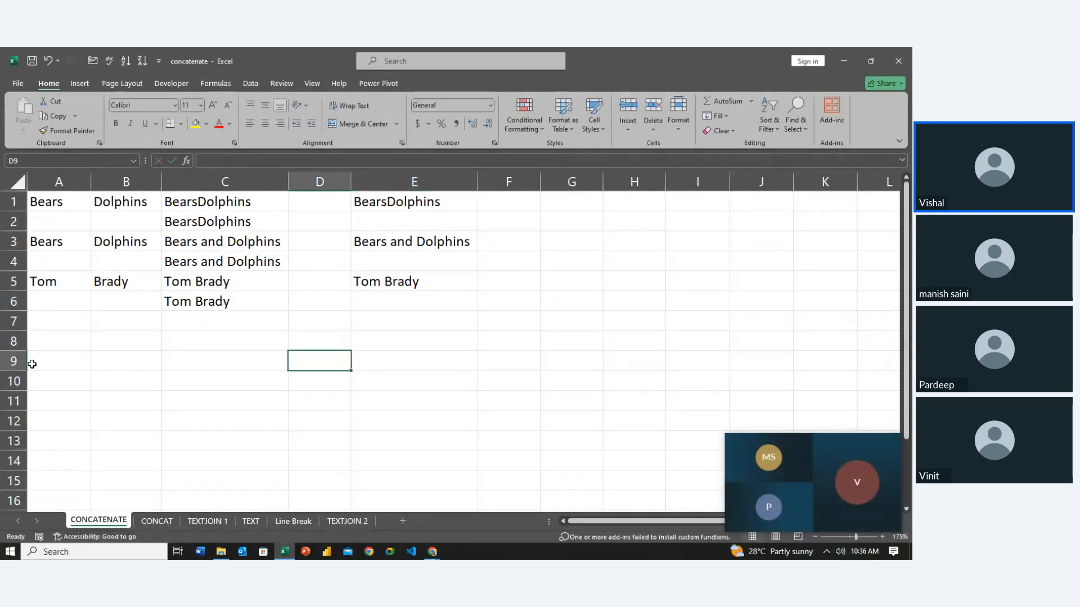
click(290, 386)
click(556, 211)
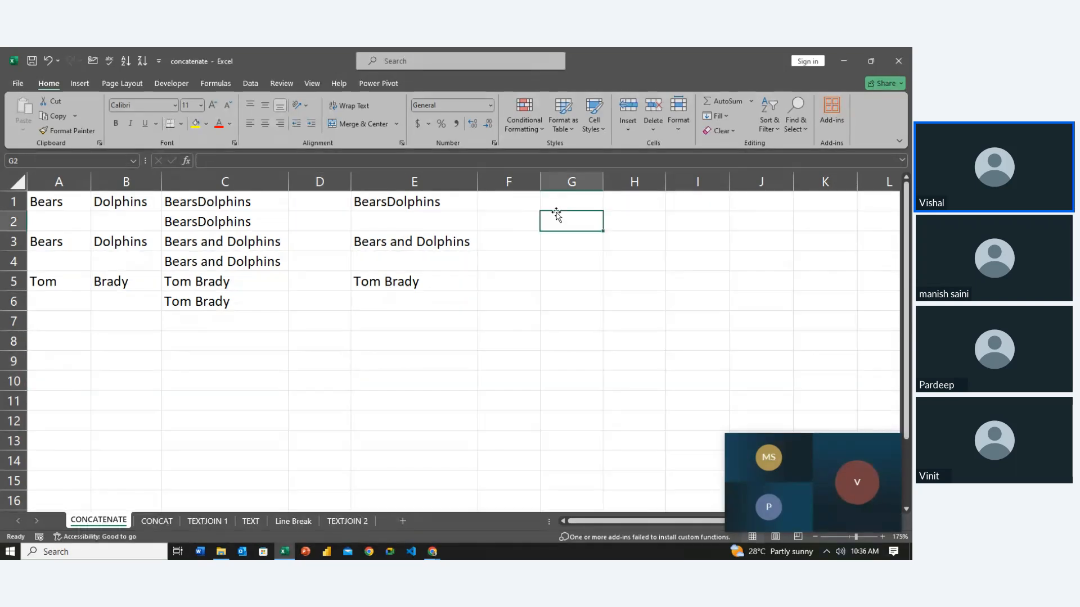
key(Left)
key(Left)
key(Down)
key(Down)
key(Down)
key(Down)
key(Down)
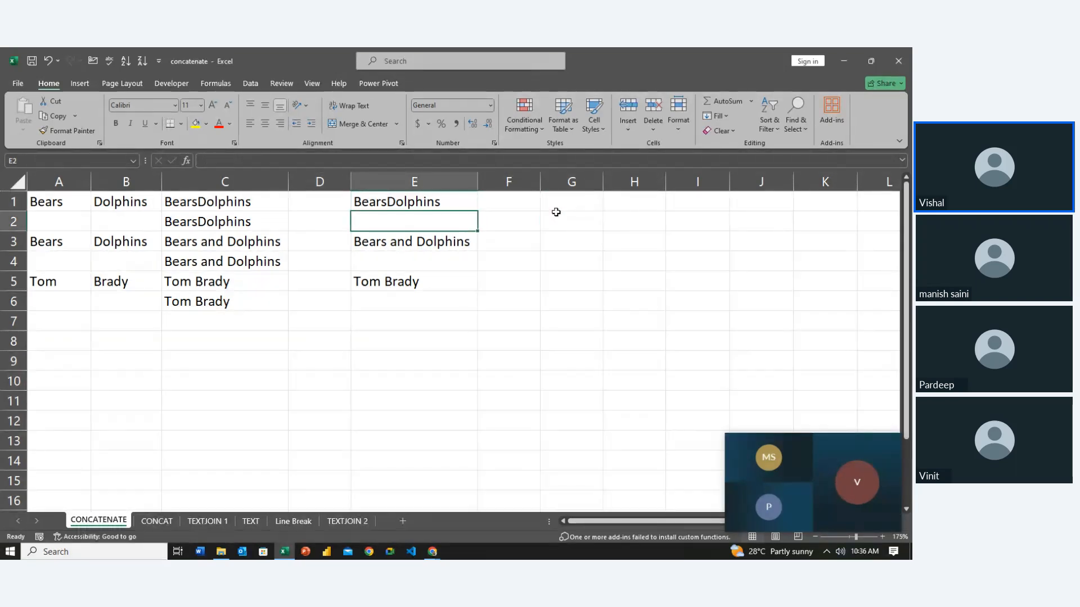
Step: Join the first pair of words in cell E2 using the CONCATENATE function as =CONCATENATE(A1,B1)
key(Up)
key(Up)
key(Up)
key(Up)
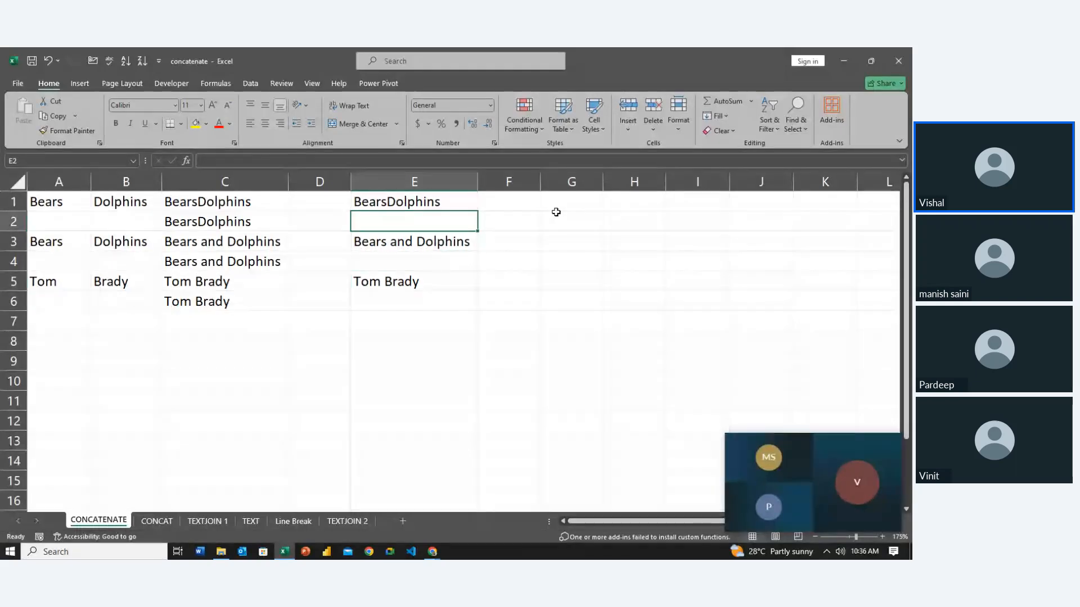
text(=)
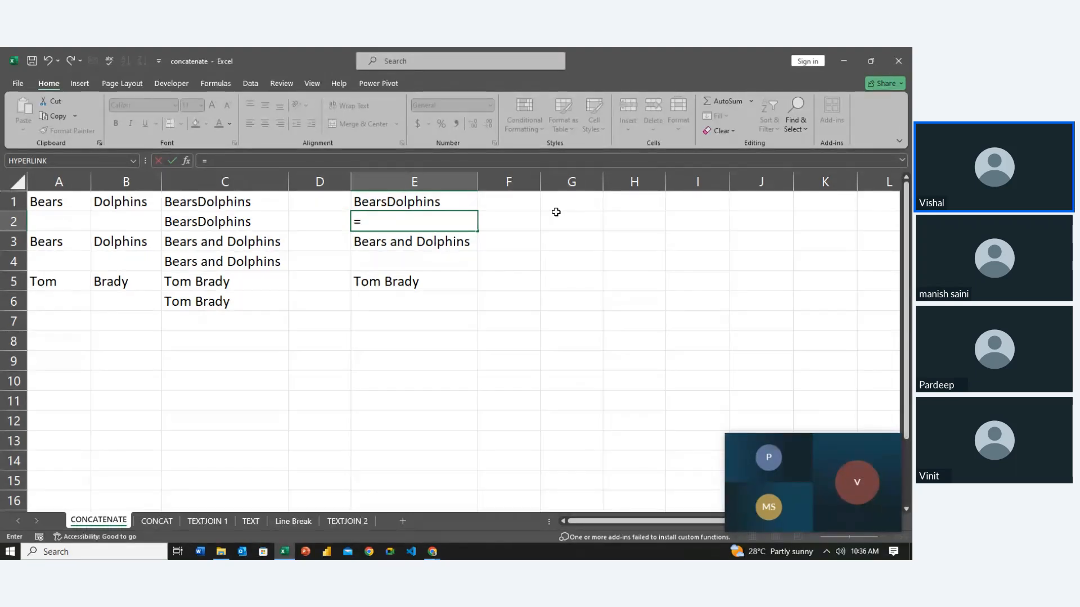
text(con)
key(Down)
key(Down)
key(Down)
key(Down)
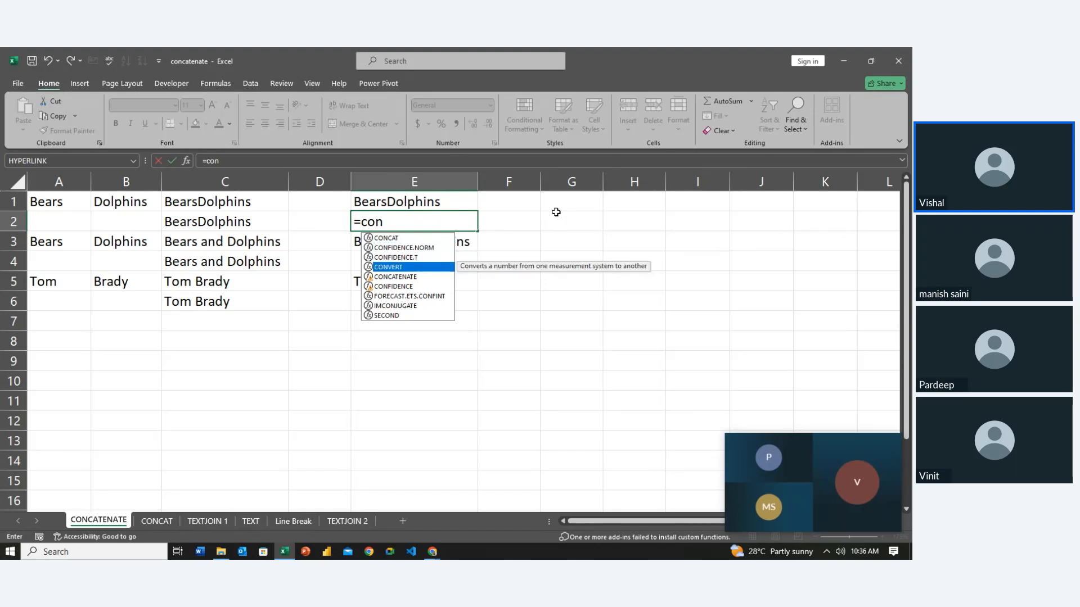
key(Tab)
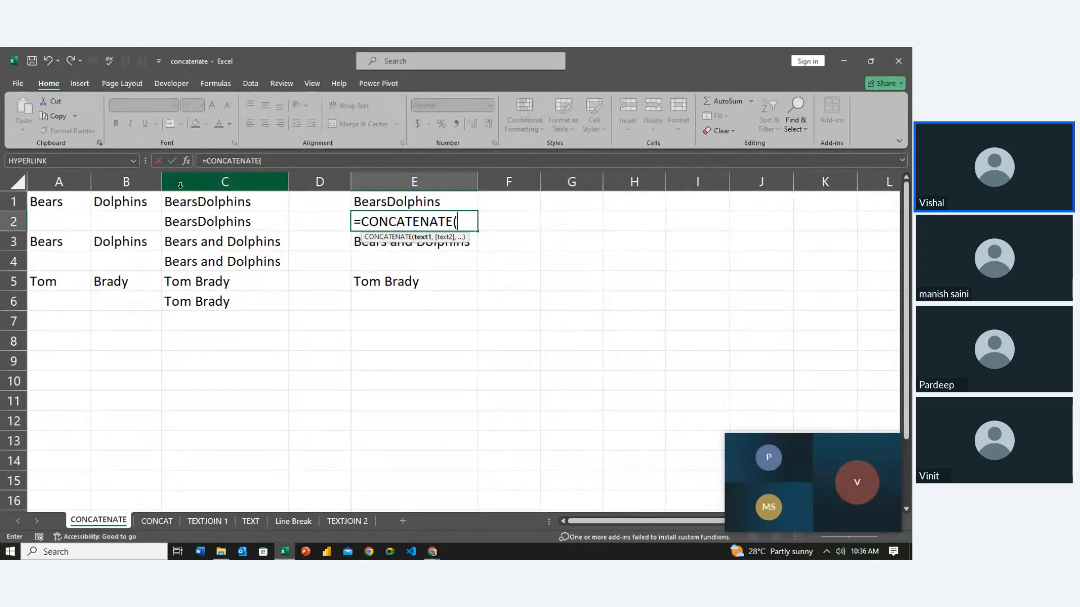
click(69, 201)
text(,)
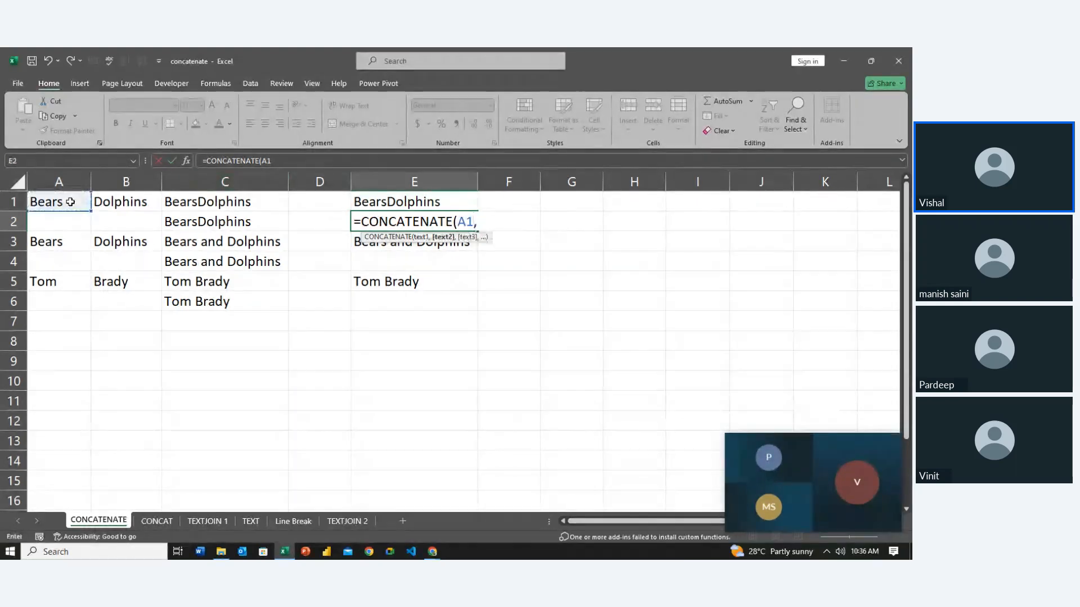
click(108, 206)
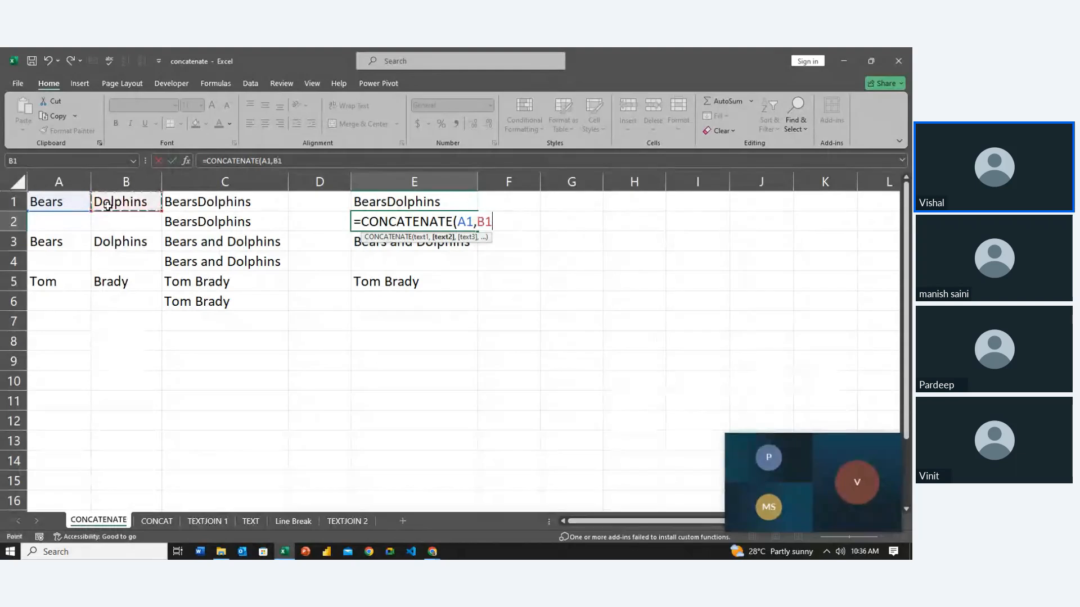
text())
key(Return)
key(Return)
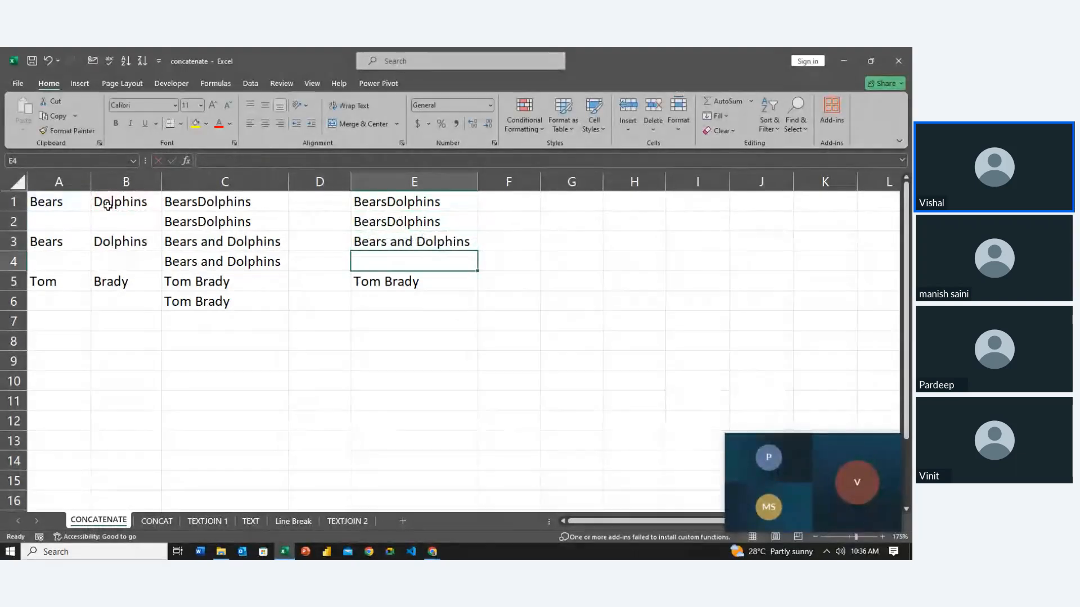
Step: Join the second pair of words with " and " between them in cell E4 using =CONCATENATE(A3," and ",B3)
text(=con)
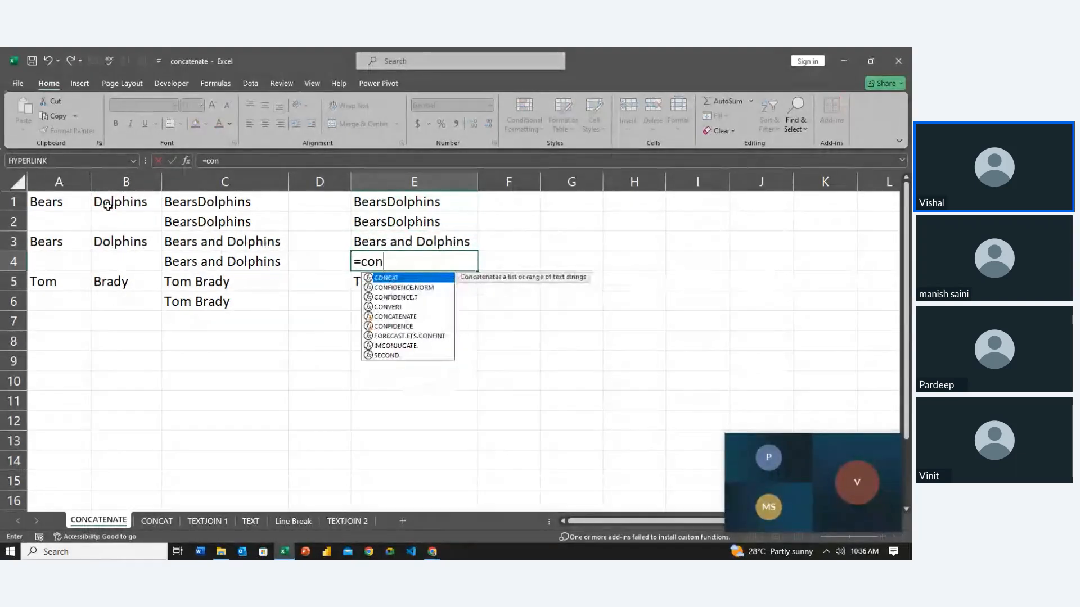
key(Down)
key(Down)
key(Down)
key(Down)
key(Tab)
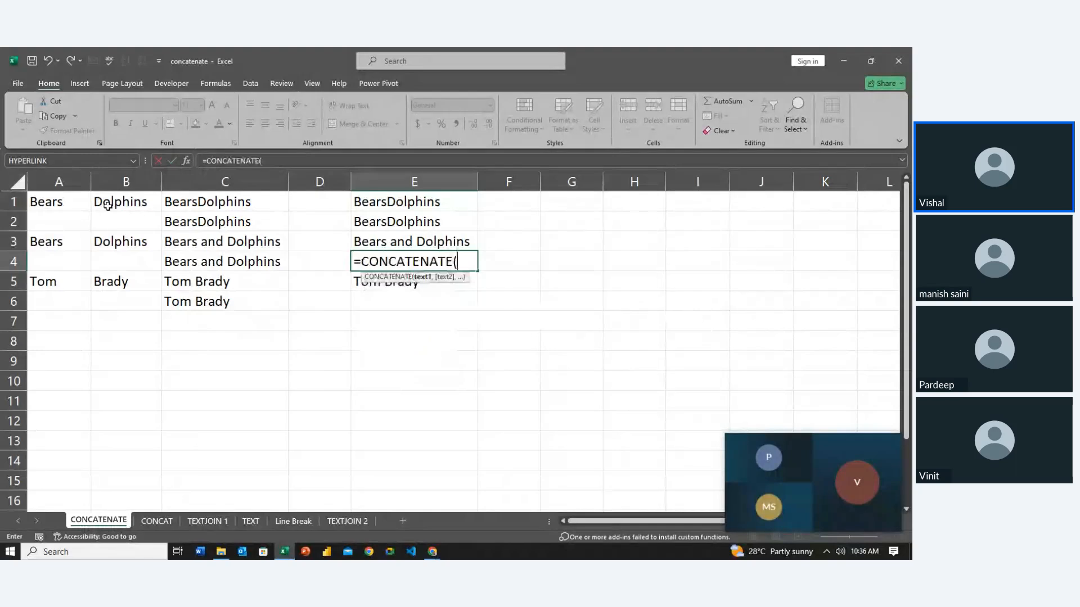
click(49, 249)
text(,)
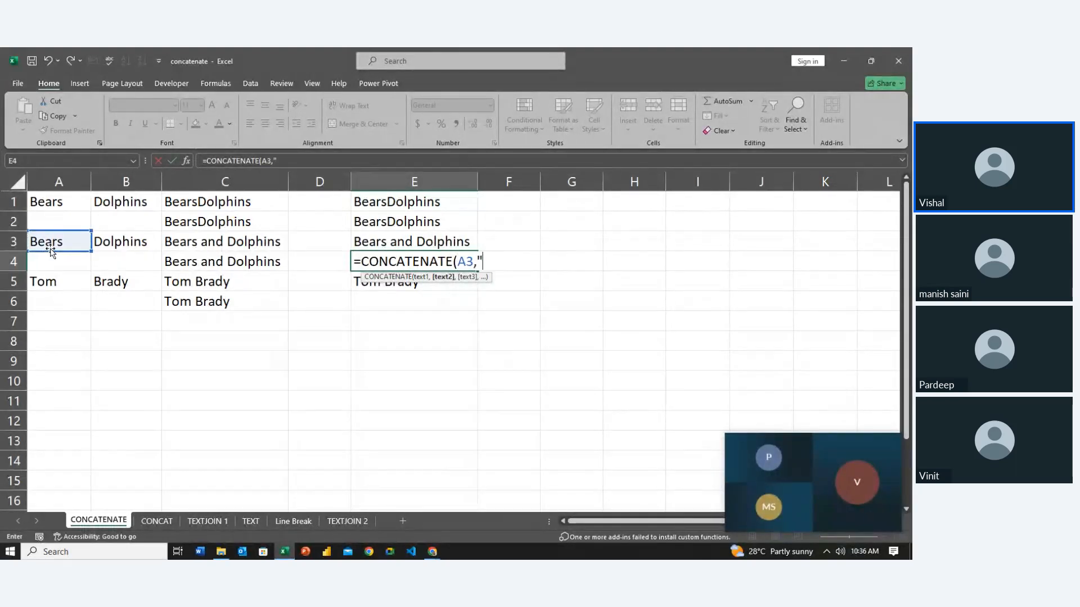
text(" and ",)
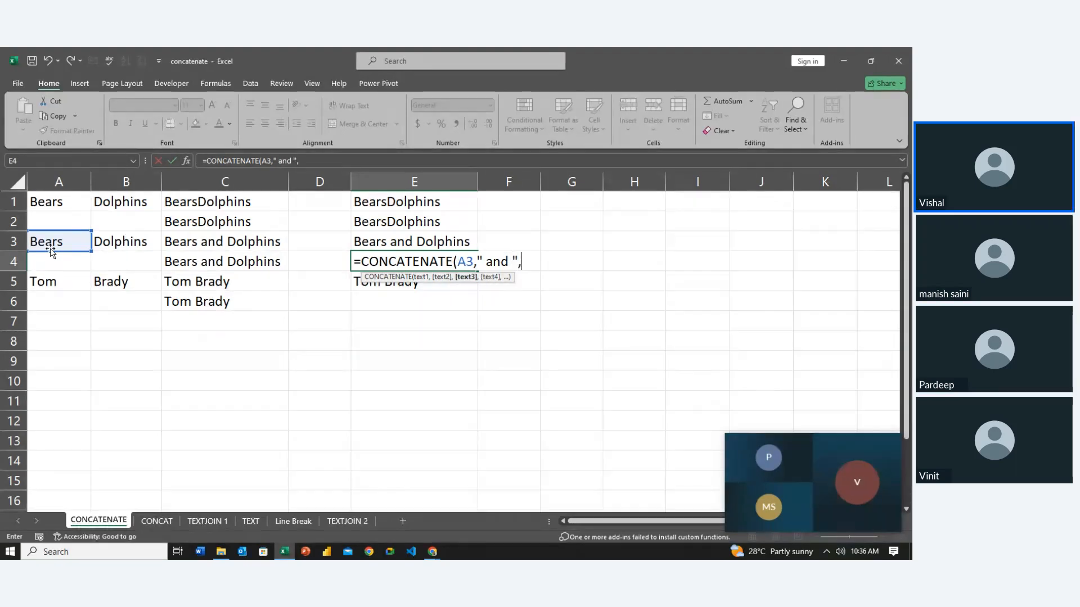
click(115, 245)
key(Return)
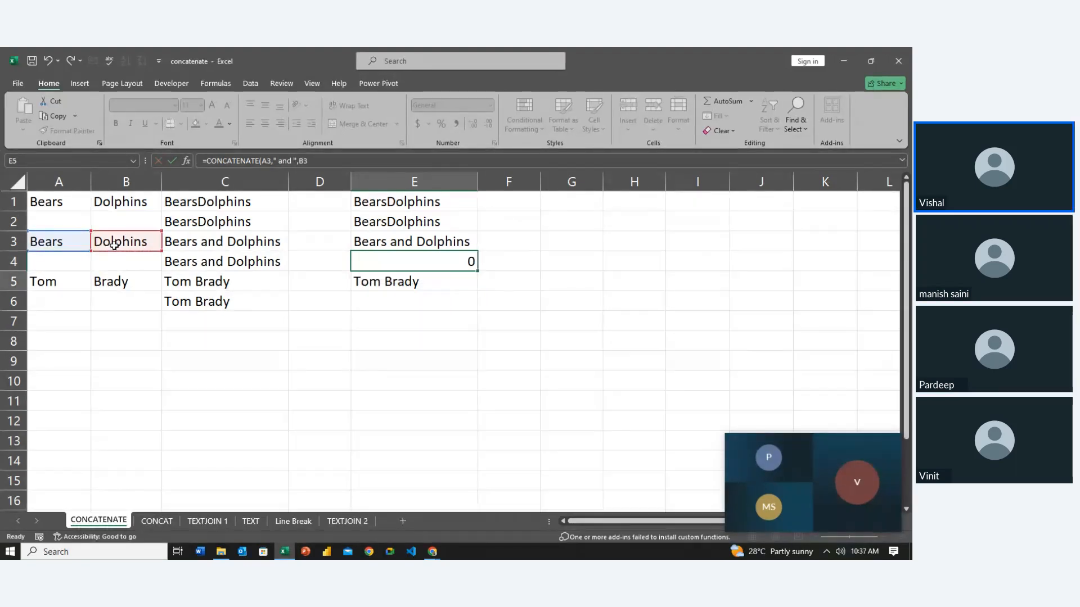
Step: Join the first and last name in row 5 with a space between them in cell E6 using =CONCATENATE(A5," ",B5)
key(Down)
text(=)
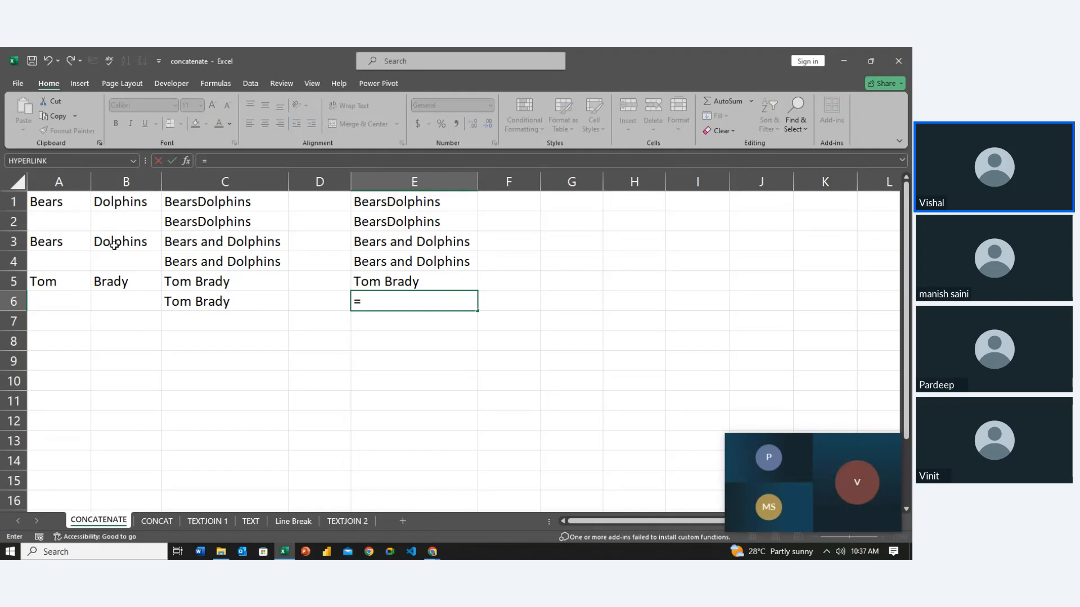
text(con)
key(Down)
key(Down)
key(Down)
key(Down)
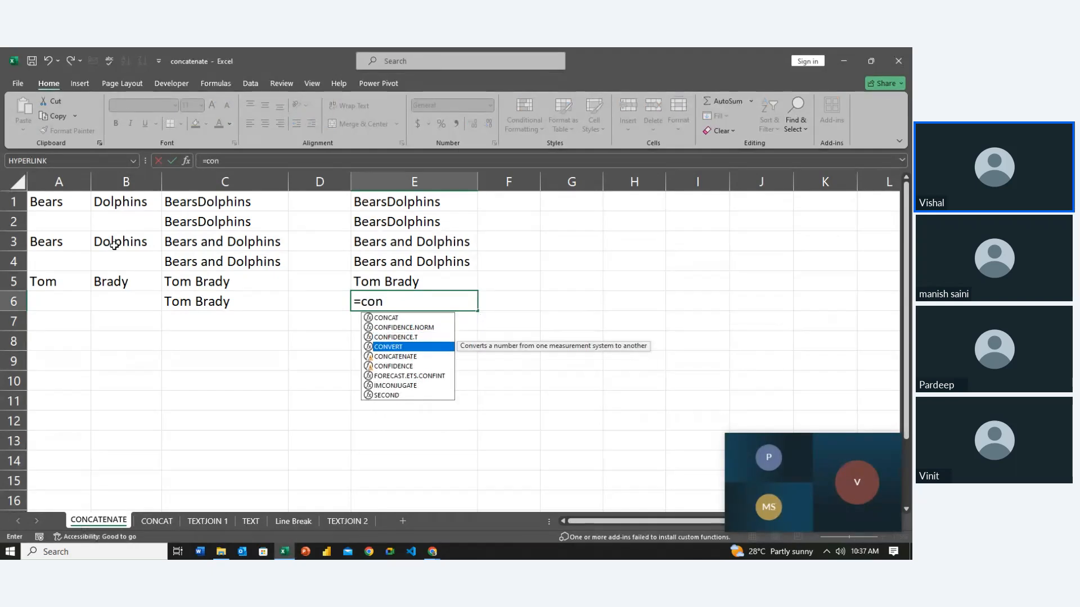
key(Tab)
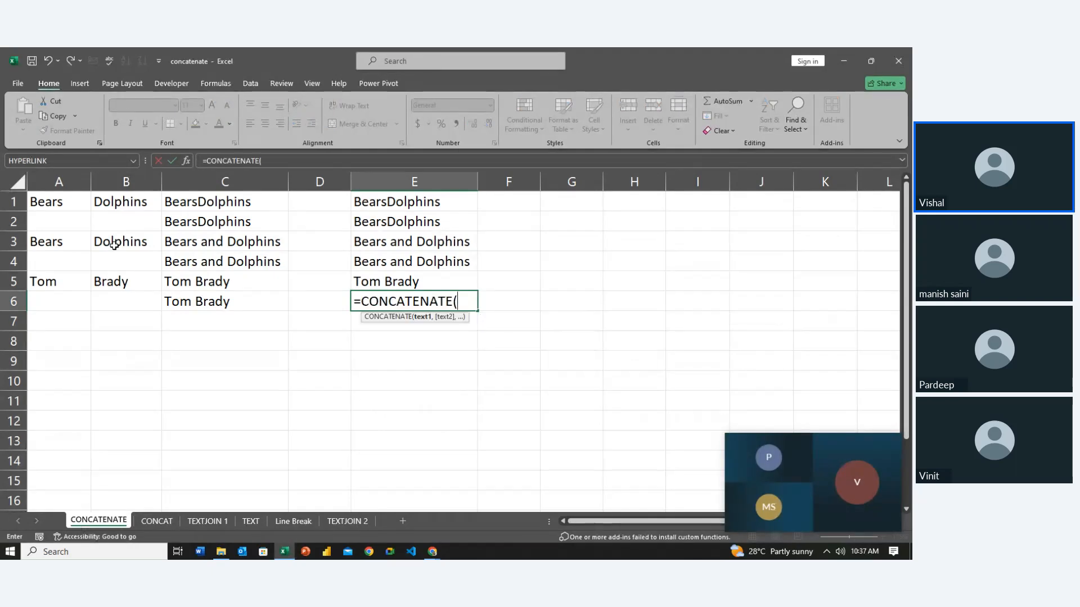
click(69, 274)
text(," )
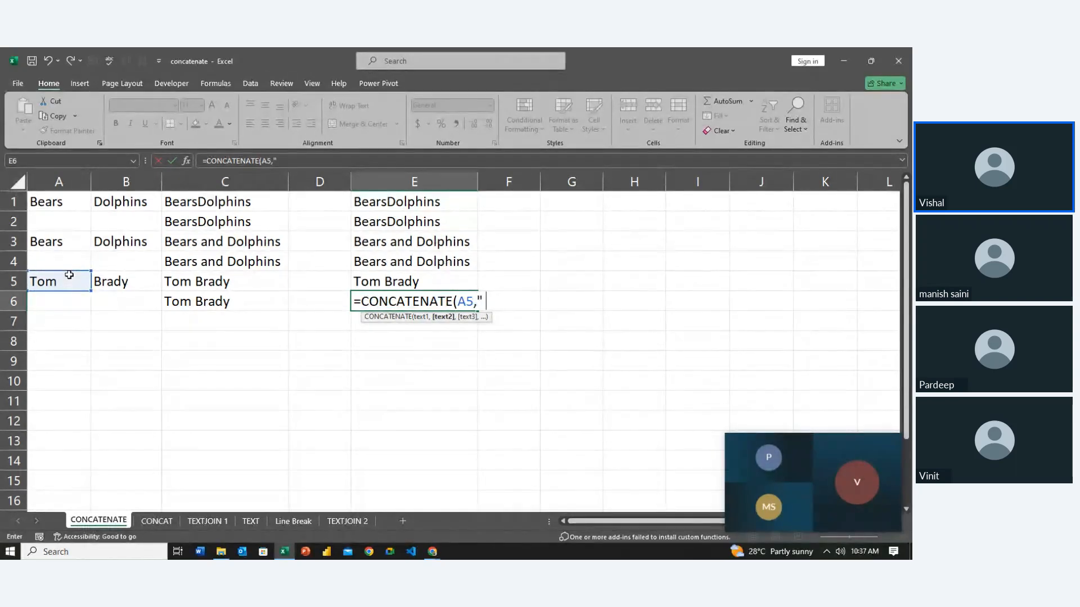
text(",)
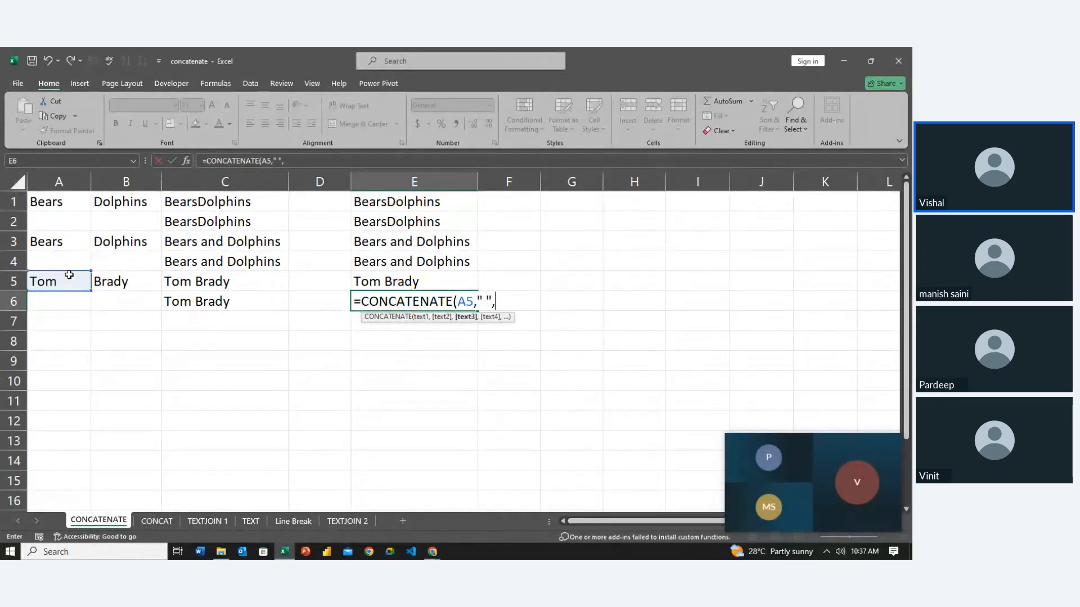
click(113, 281)
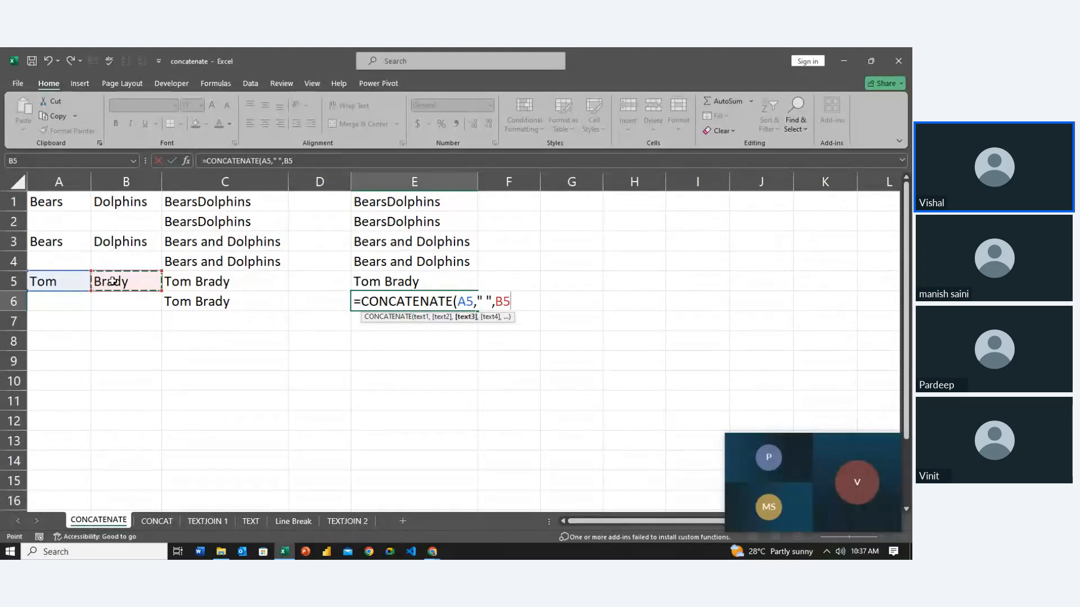
key(Return)
Step: Review the formulas in cells E1 to E6, comparing the & versions with the CONCATENATE versions
key(Up)
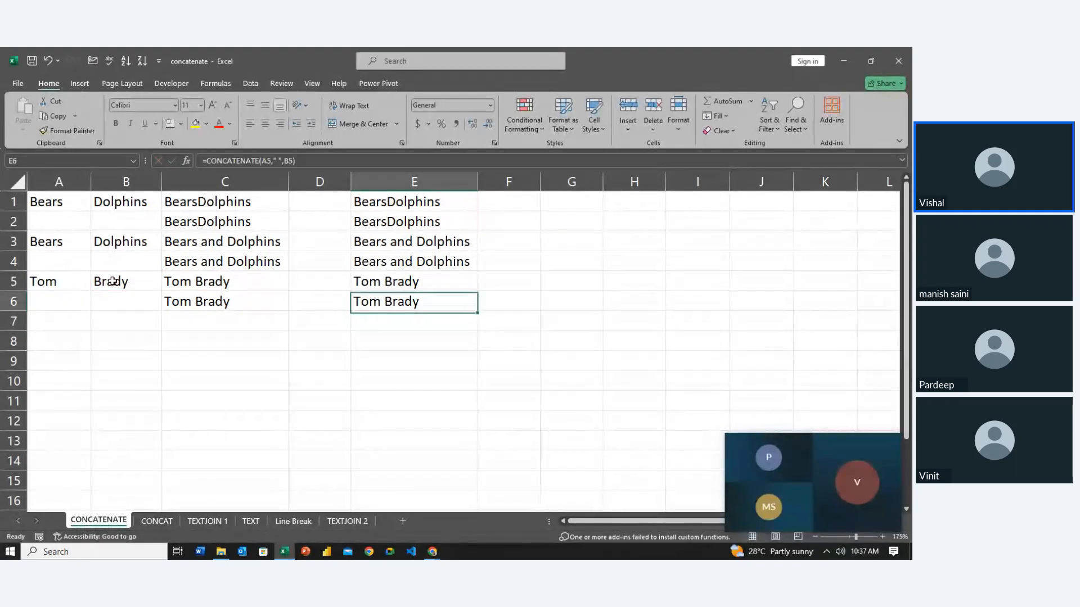
key(Up)
key(Up)
key(Up)
key(Up)
key(Up)
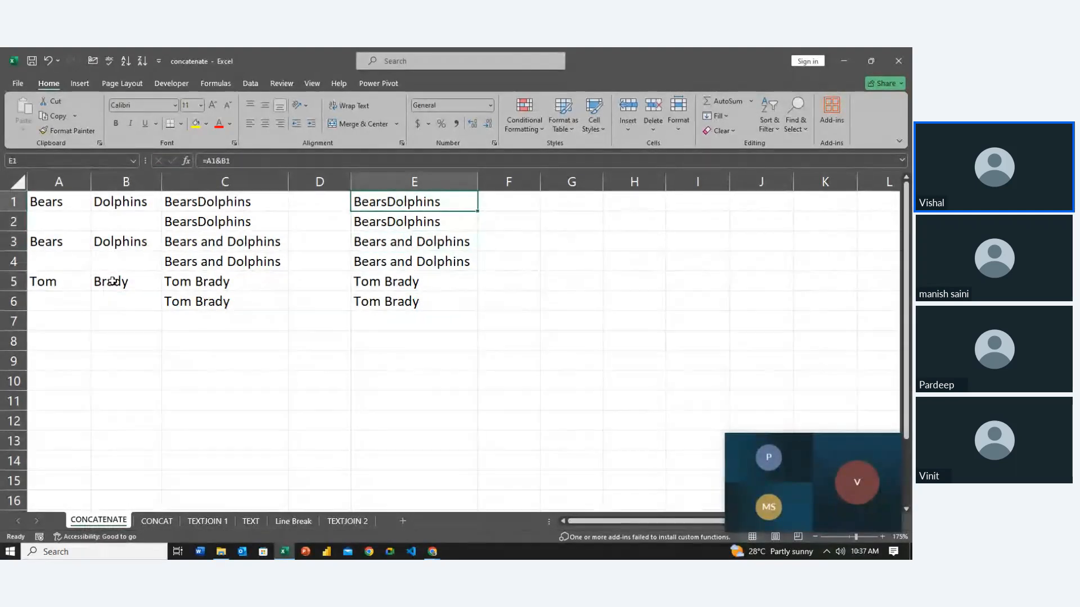
key(Down)
key(Up)
key(Down)
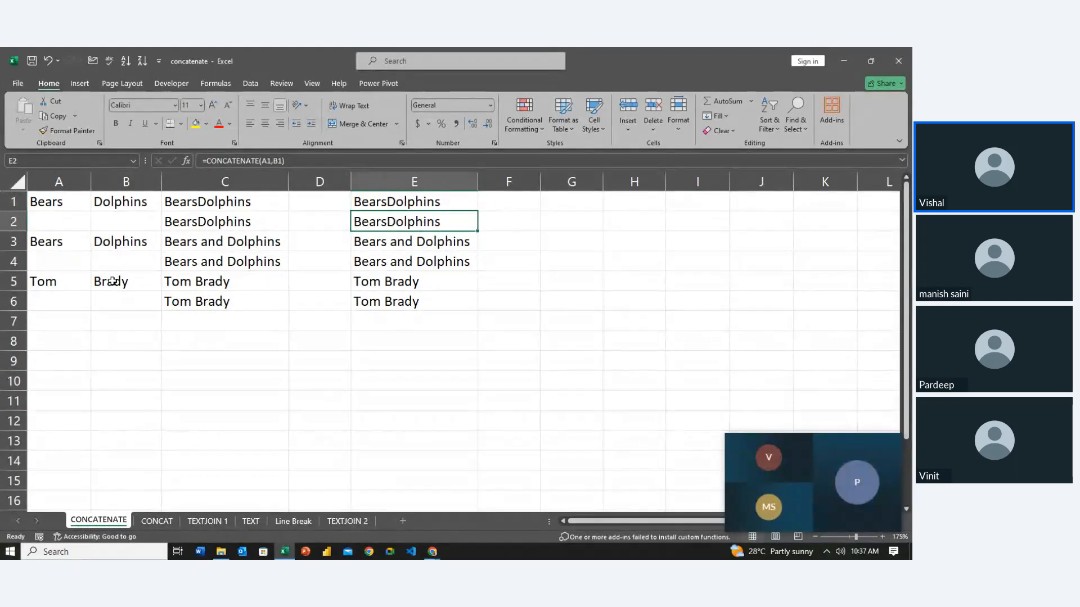
key(Down)
key(Down)
key(Down)
key(Down)
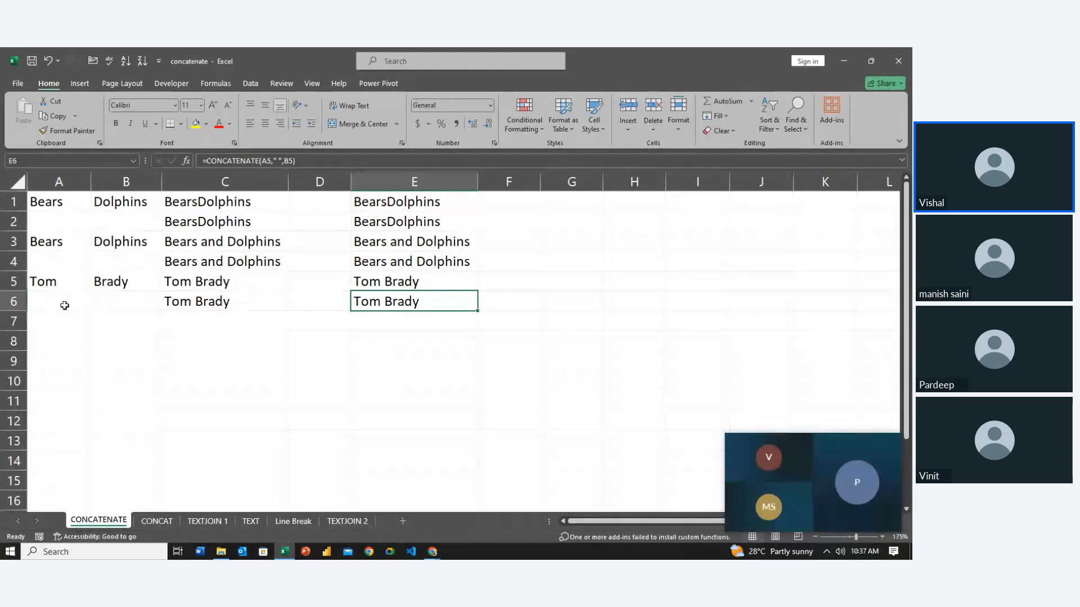
Step: Enter the note "issue with concatenate" in cell D5 of the CONCAT sheet
click(157, 521)
click(227, 438)
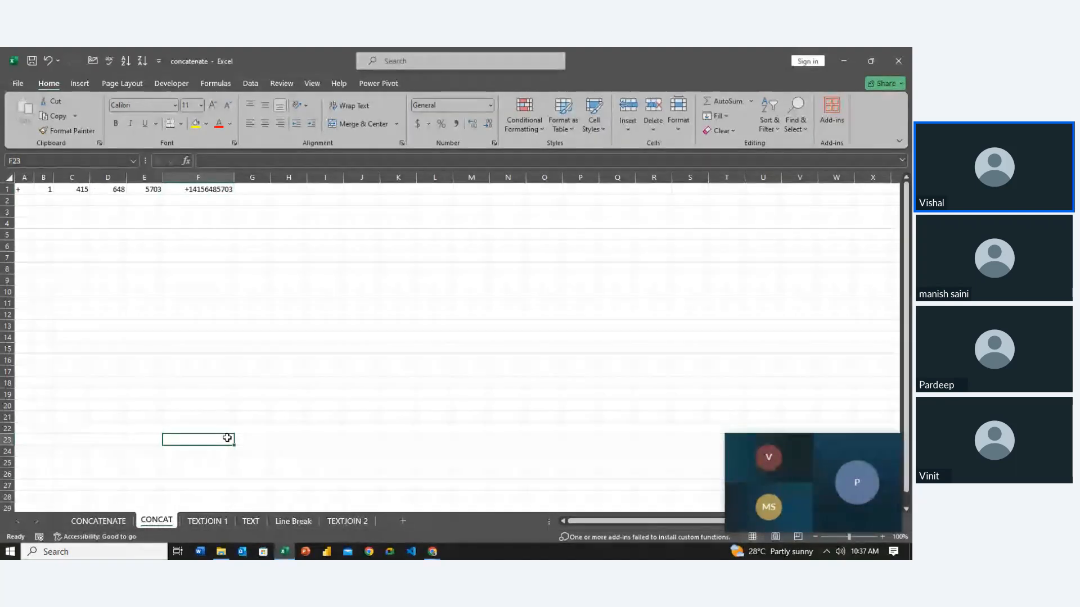
scroll(227, 438, up, 5)
scroll(227, 437, up, 3)
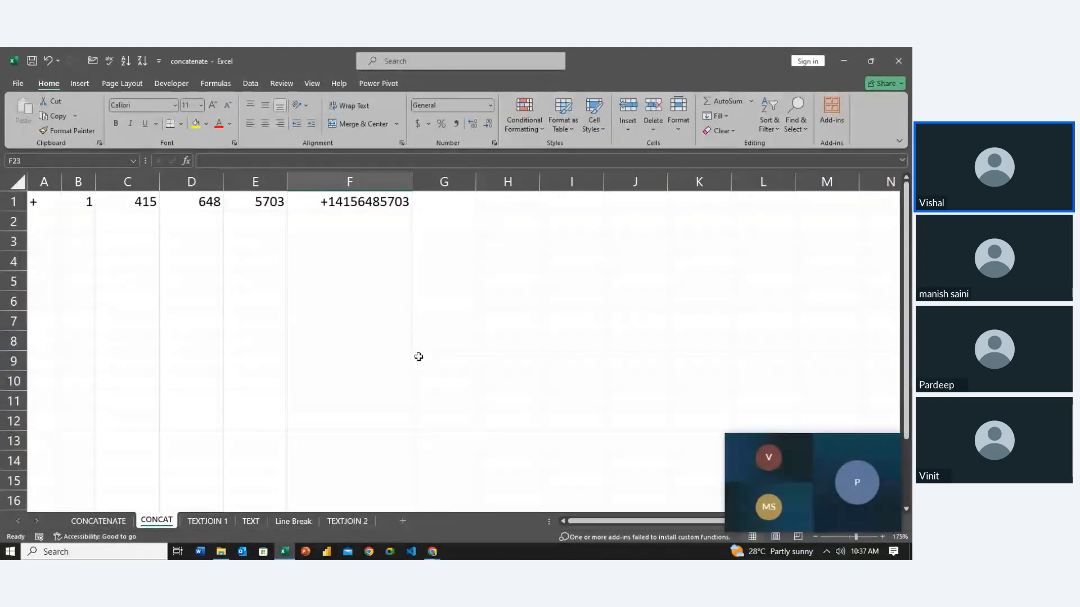
click(347, 280)
click(164, 285)
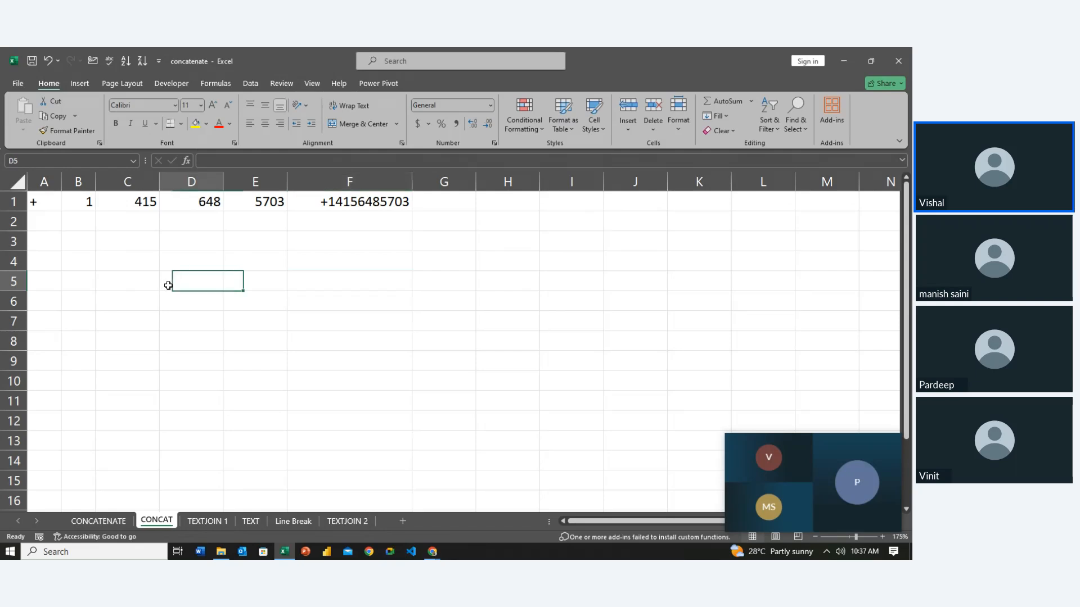
text(issue with con)
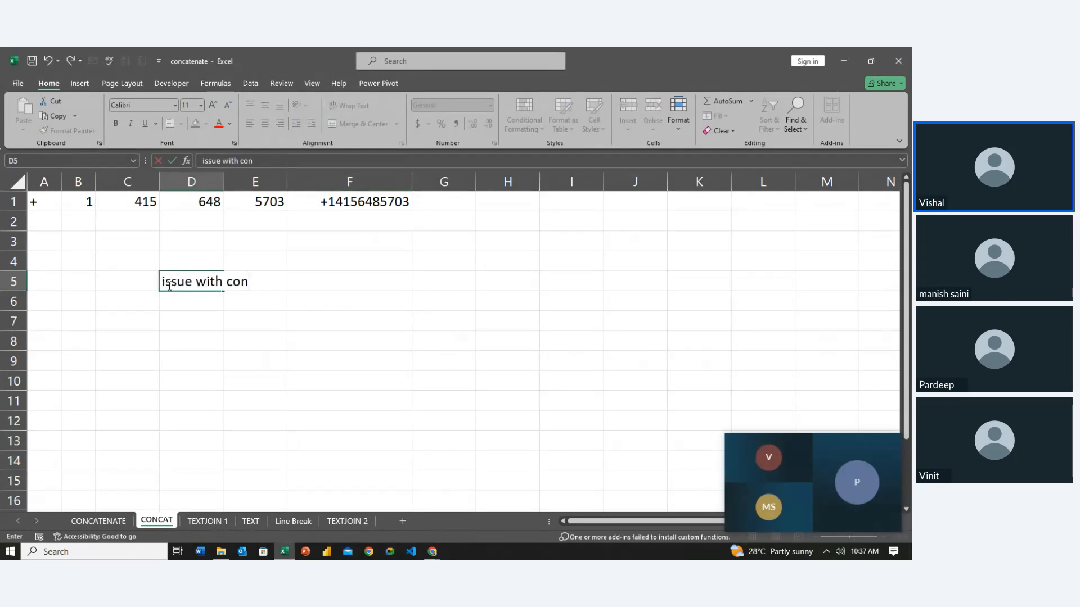
text(cate)
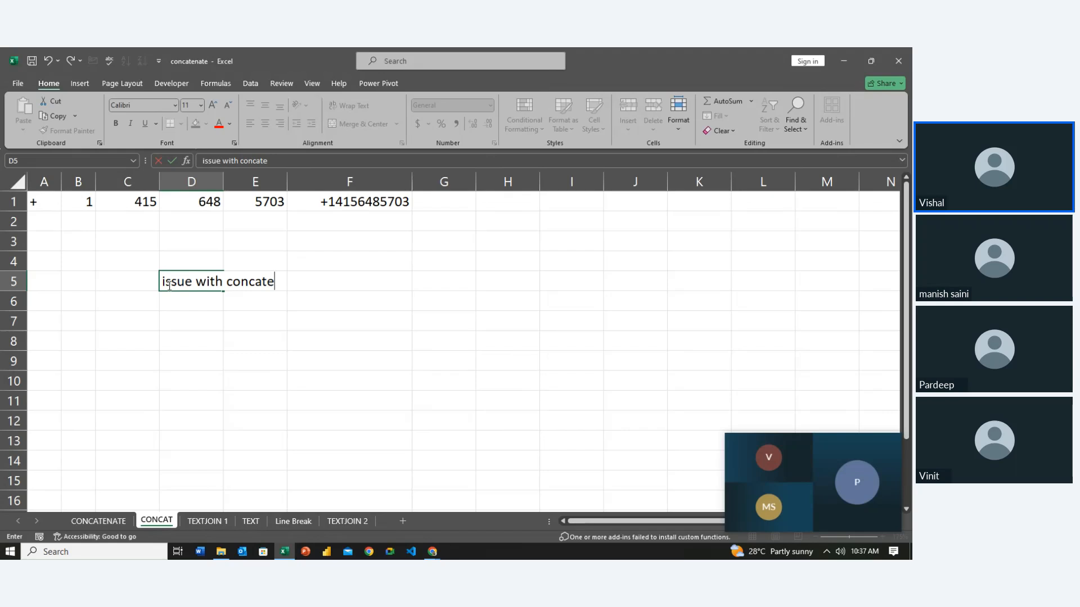
text(nate)
key(Return)
Step: AutoFit the width of column D to the note in cell D5
click(168, 285)
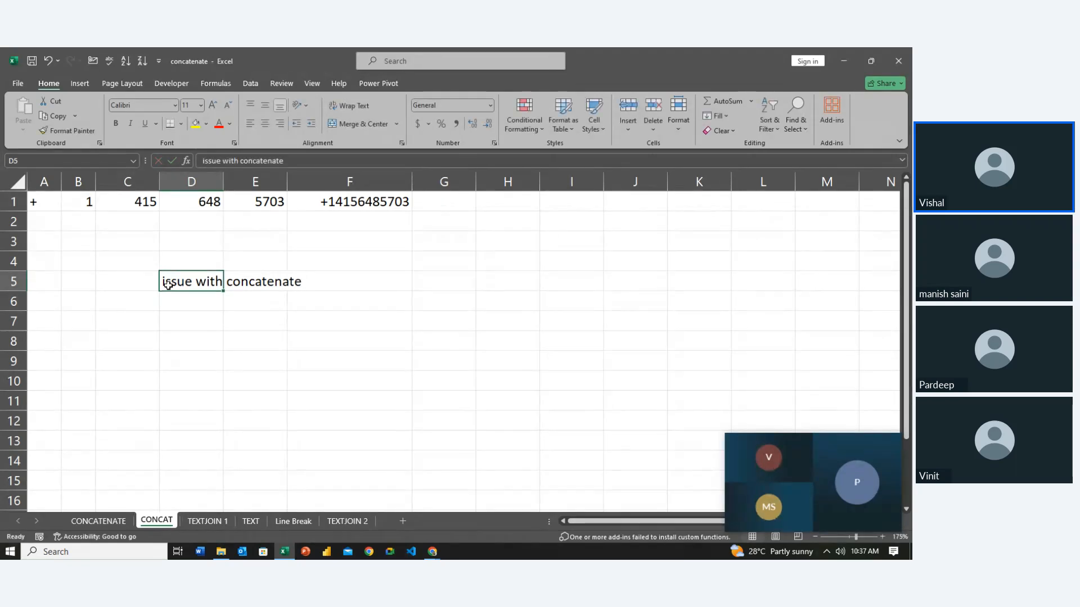
key(alt+h)
key(o)
key(i)
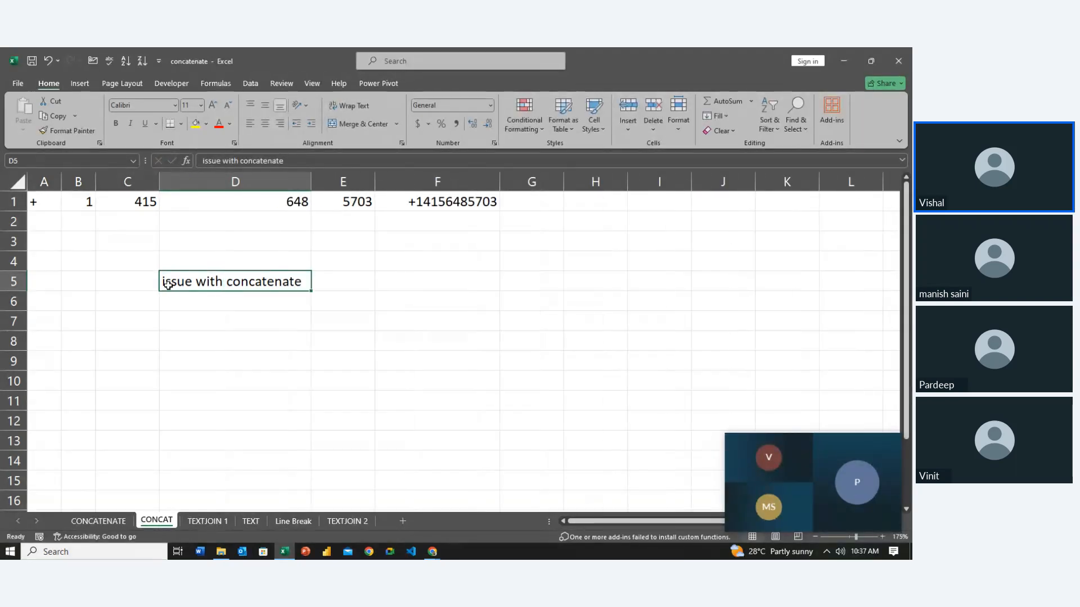
Step: Move the "issue with concatenate" note from cell D5 to cell H2
key(ctrl+c)
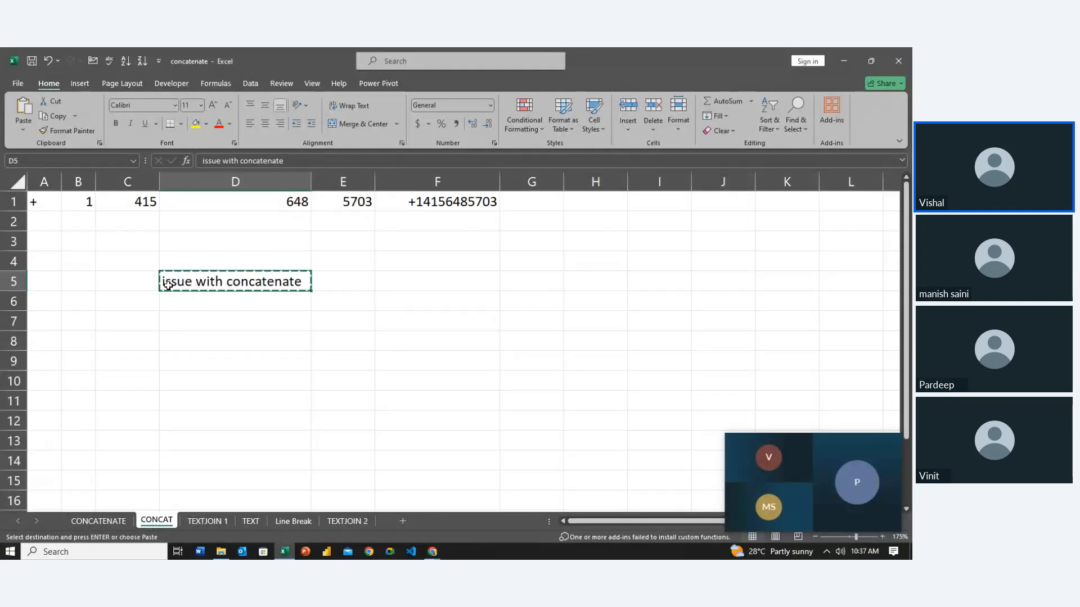
key(Right)
key(Right)
key(Right)
key(Up)
key(Right)
key(Up)
key(Up)
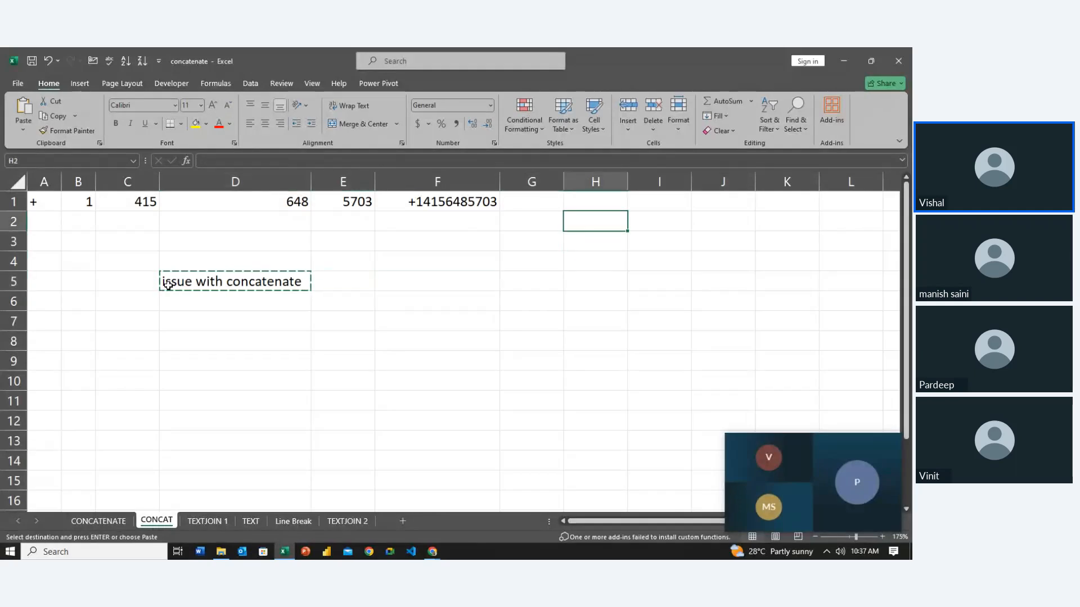
key(ctrl+v)
Step: Enter the note "solution with concat" in cell H5
key(Left)
key(Down)
key(Down)
key(Right)
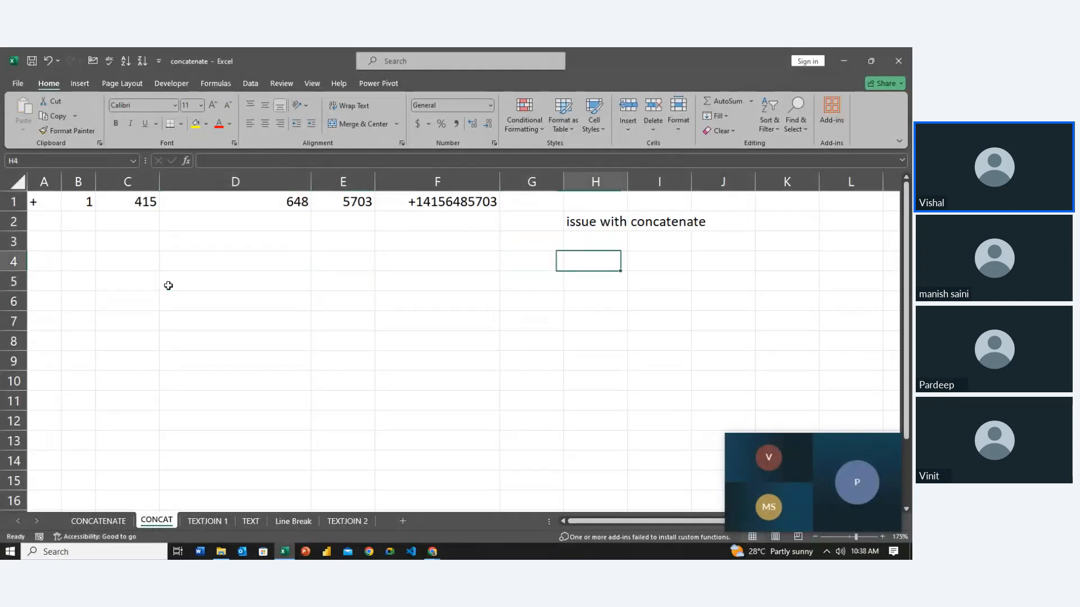
key(Right)
key(Down)
key(Down)
key(Left)
key(Up)
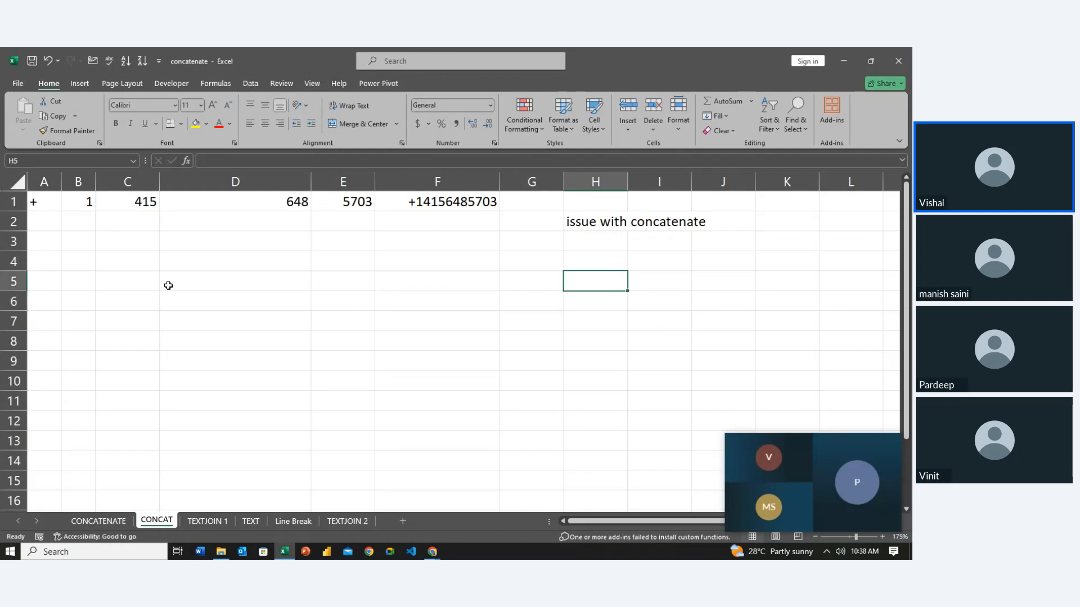
text(soluti)
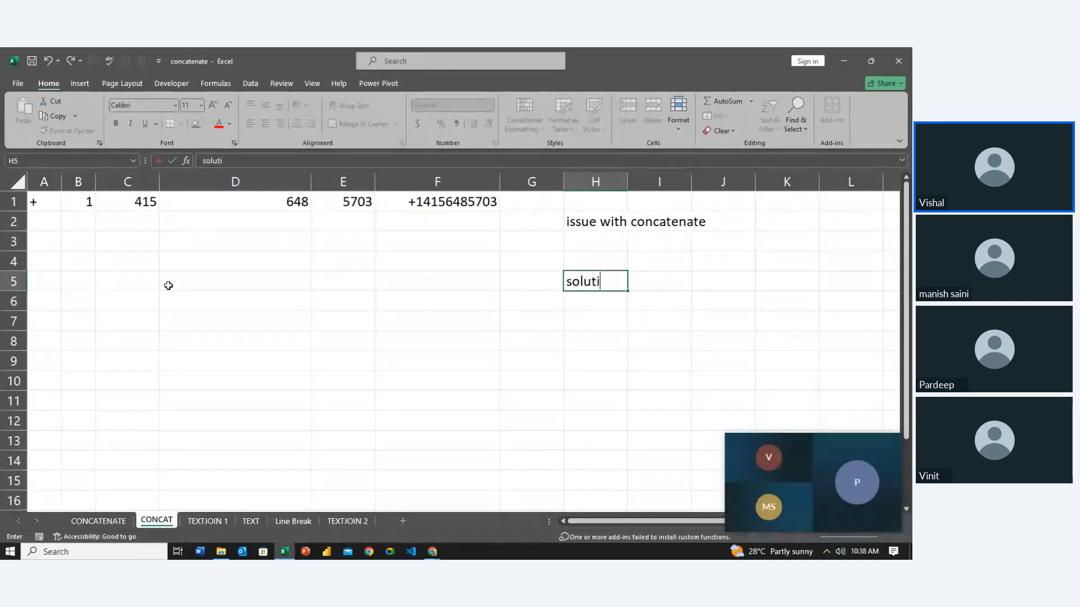
text(on with concat)
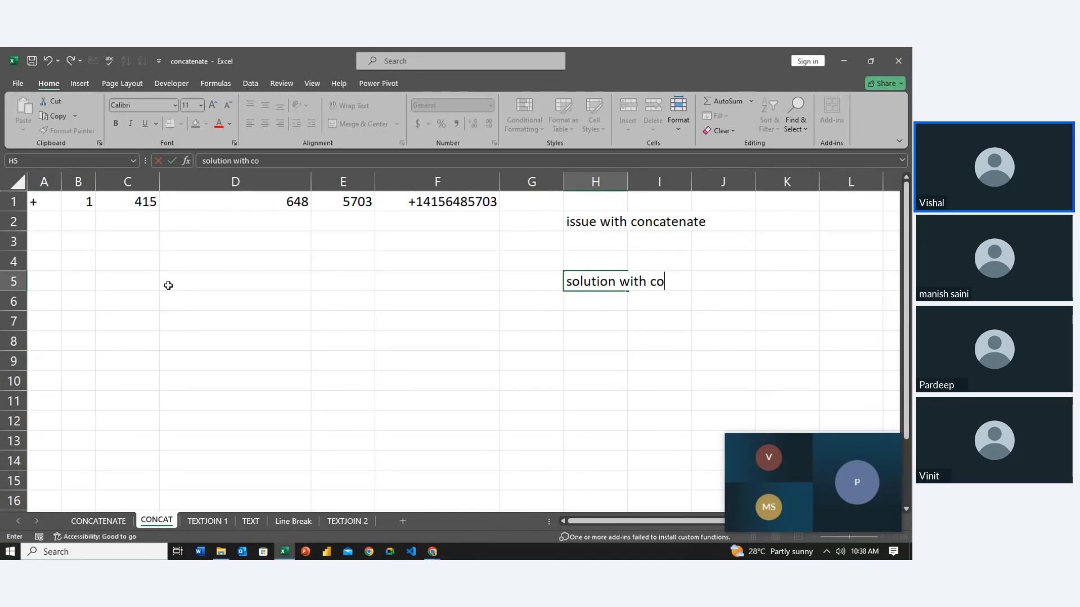
key(Return)
Step: AutoFit the width of column D to the value in cell D1
key(Left)
key(Left)
key(Up)
key(Up)
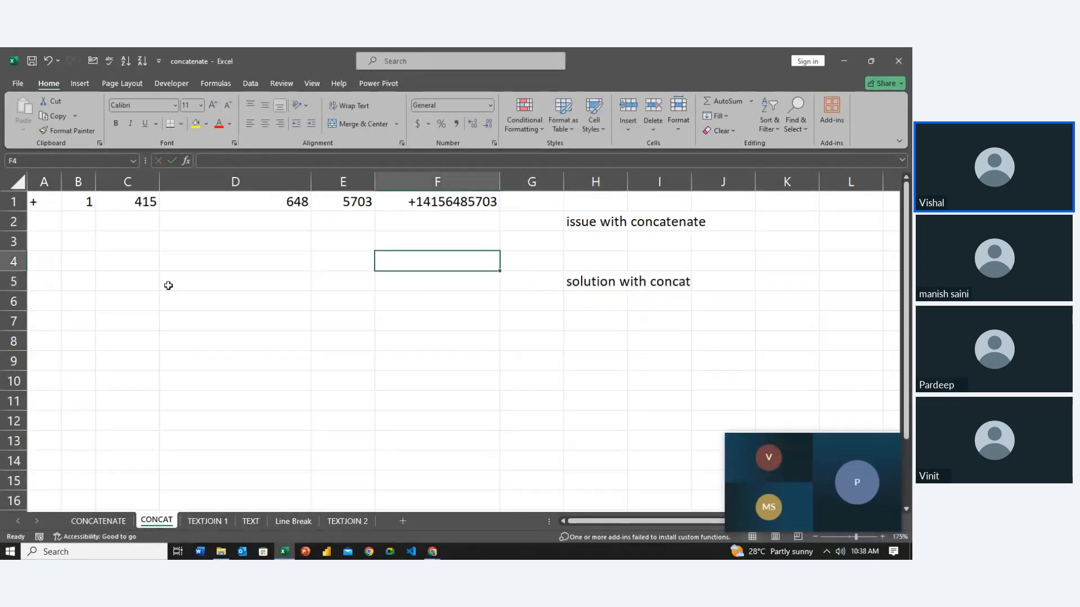
key(Right)
key(Up)
key(Up)
key(Up)
key(Left)
key(Left)
key(Left)
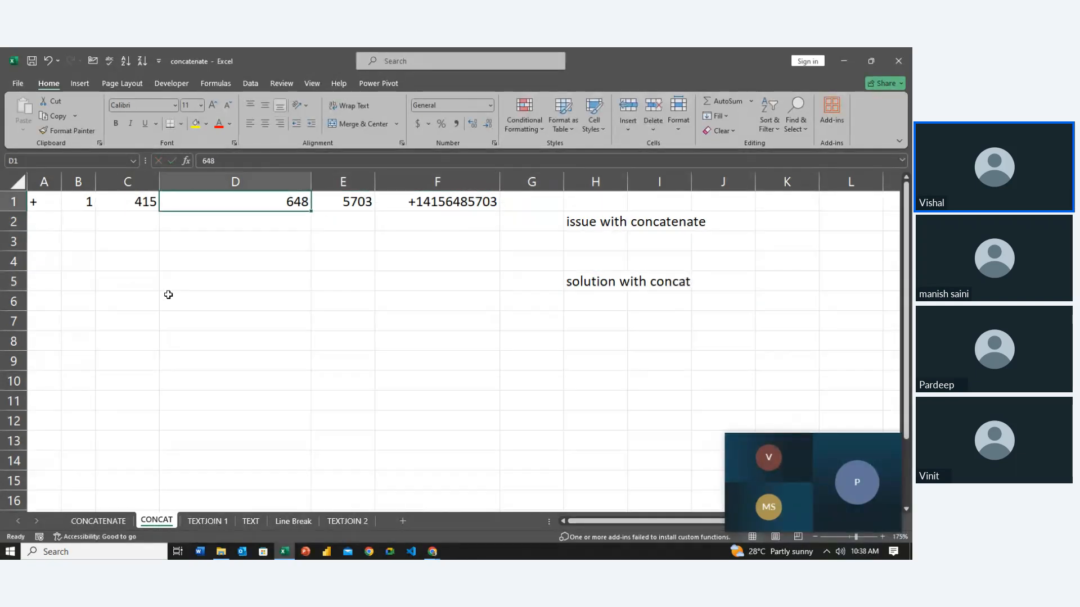
key(alt+h)
key(o)
key(i)
Step: AutoFit the width of column H to the notes in cells H2 to H5
key(Down)
key(Right)
key(Right)
key(Right)
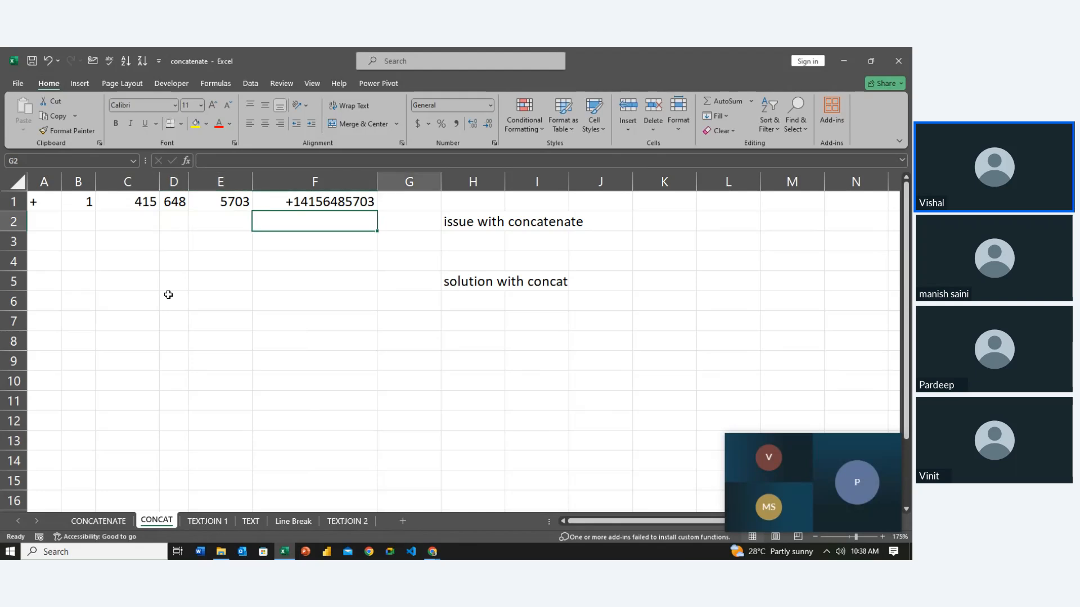
key(Right)
key(Right)
key(Left)
key(shift+Down)
key(shift+Down)
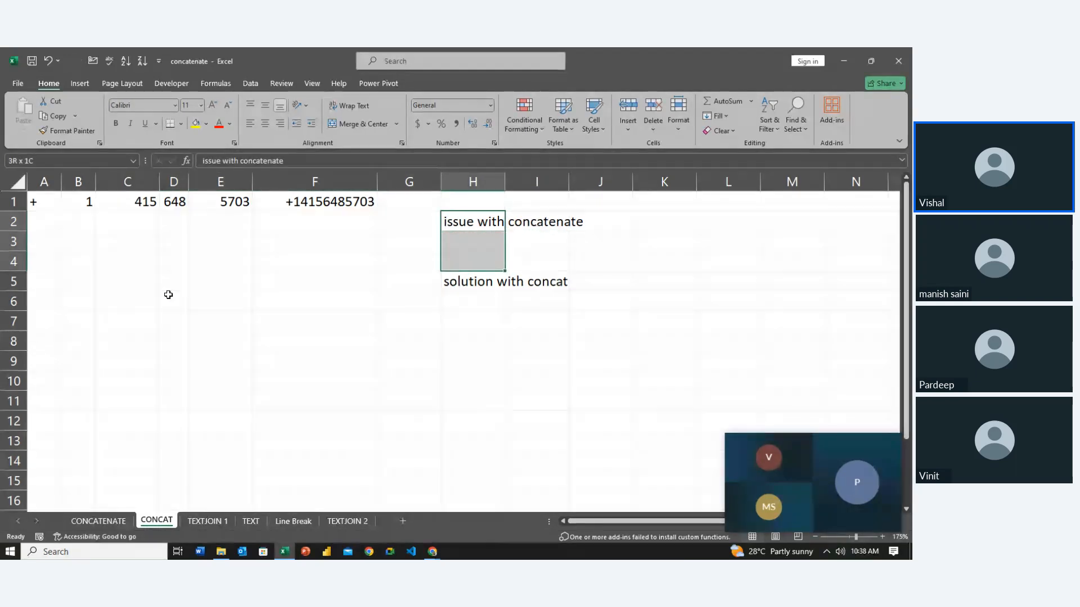
key(shift+Down)
key(alt+h)
key(o)
key(i)
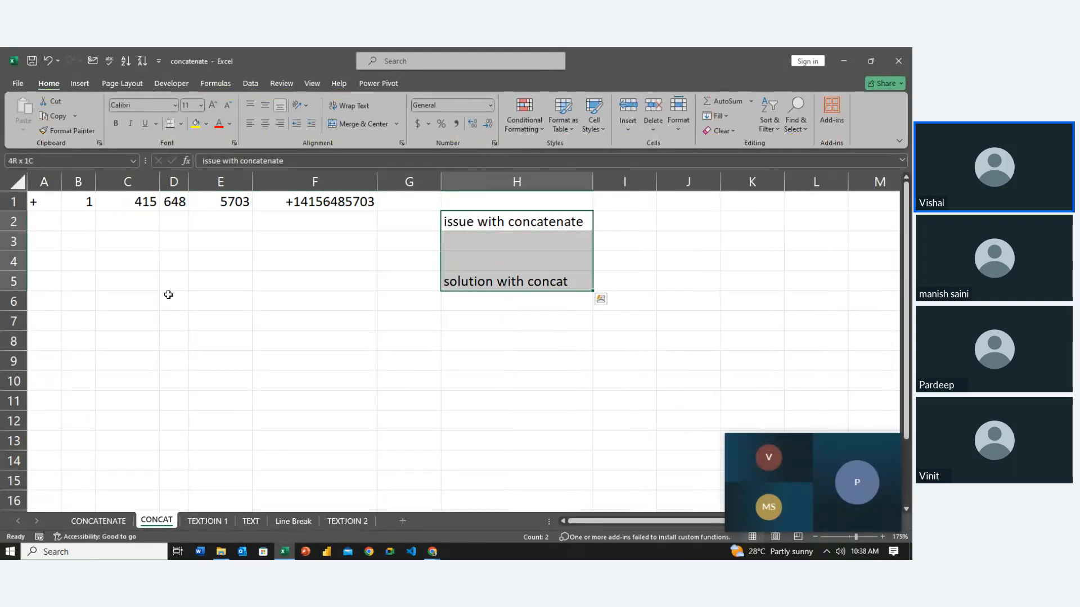
Step: Format the "issue with concatenate" note in H2 with an orange fill and white font
key(Down)
key(Up)
key(Up)
key(Down)
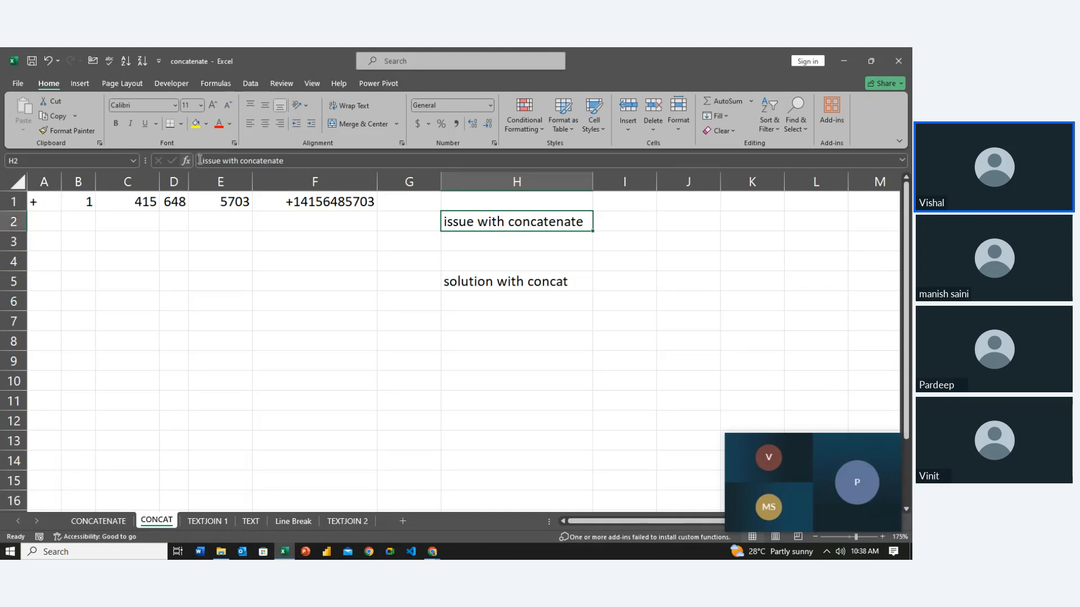
click(193, 125)
click(229, 124)
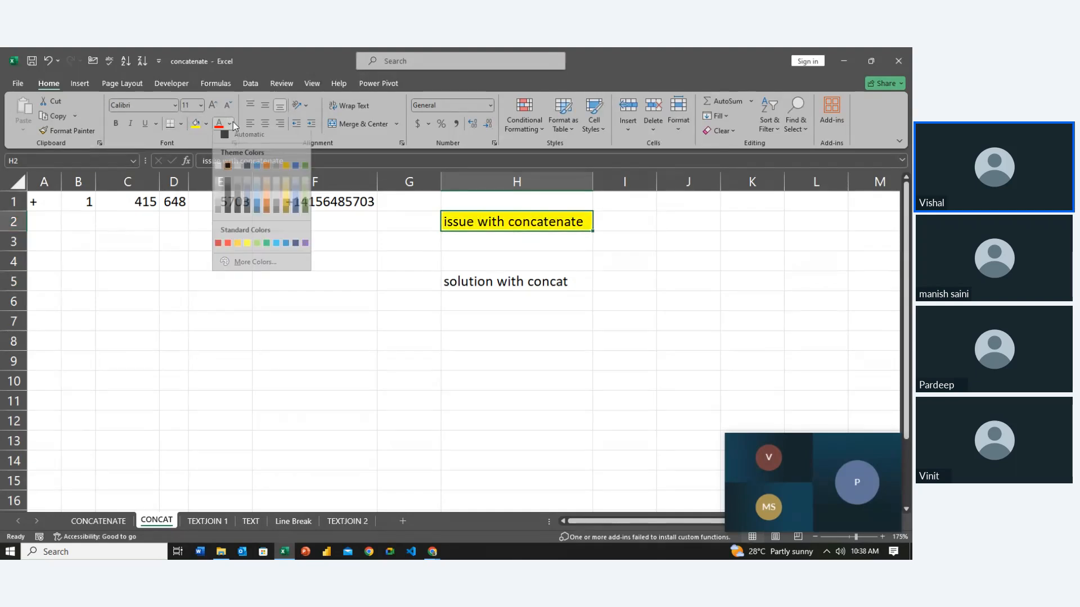
click(218, 170)
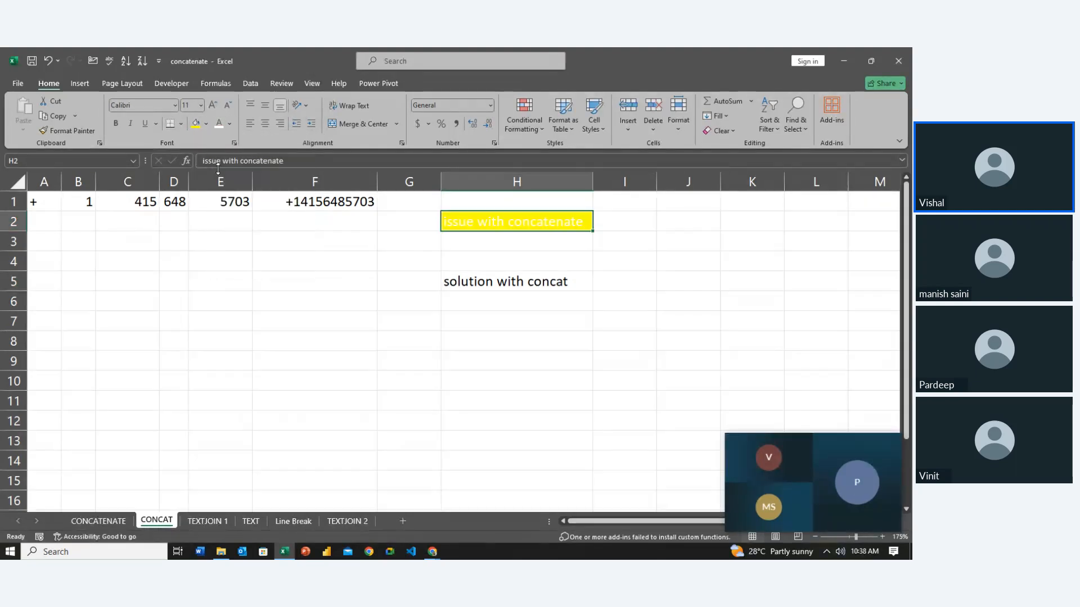
click(205, 124)
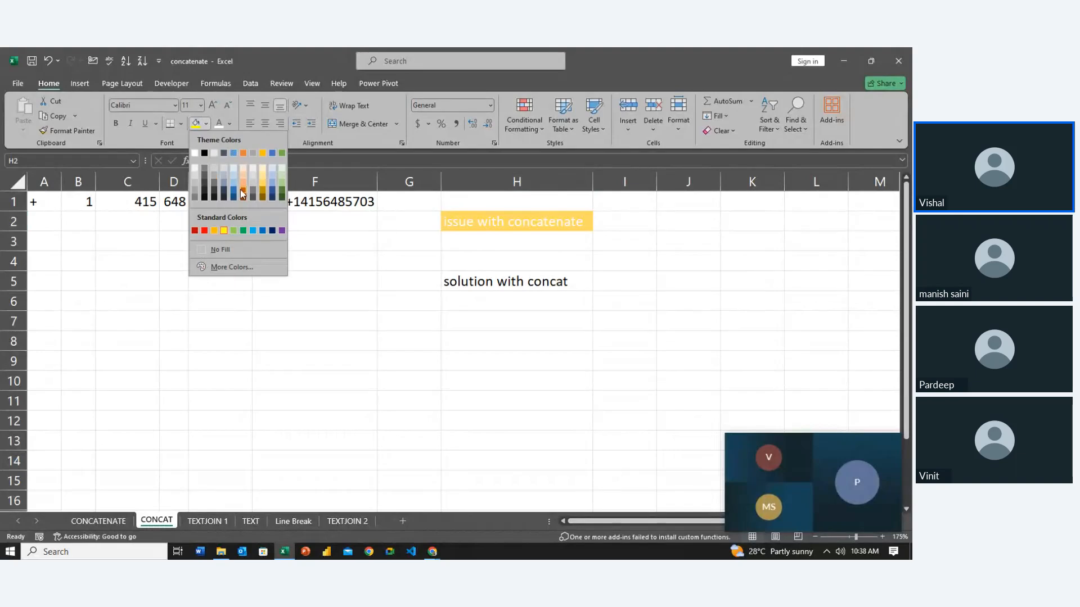
click(244, 154)
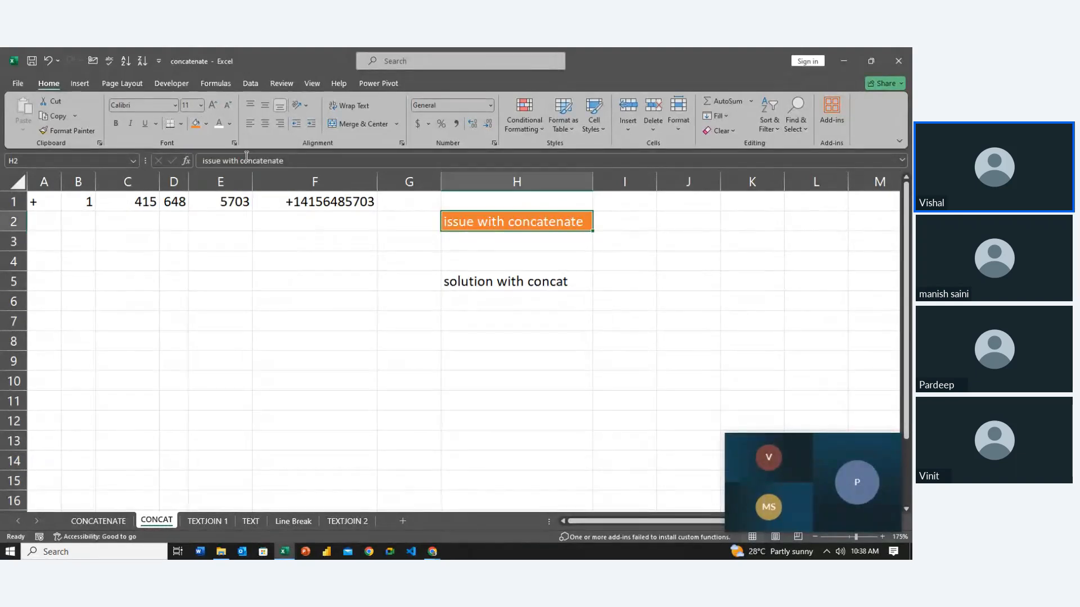
Step: Give the "solution with concat" note in H5 the same orange fill and white font
click(460, 281)
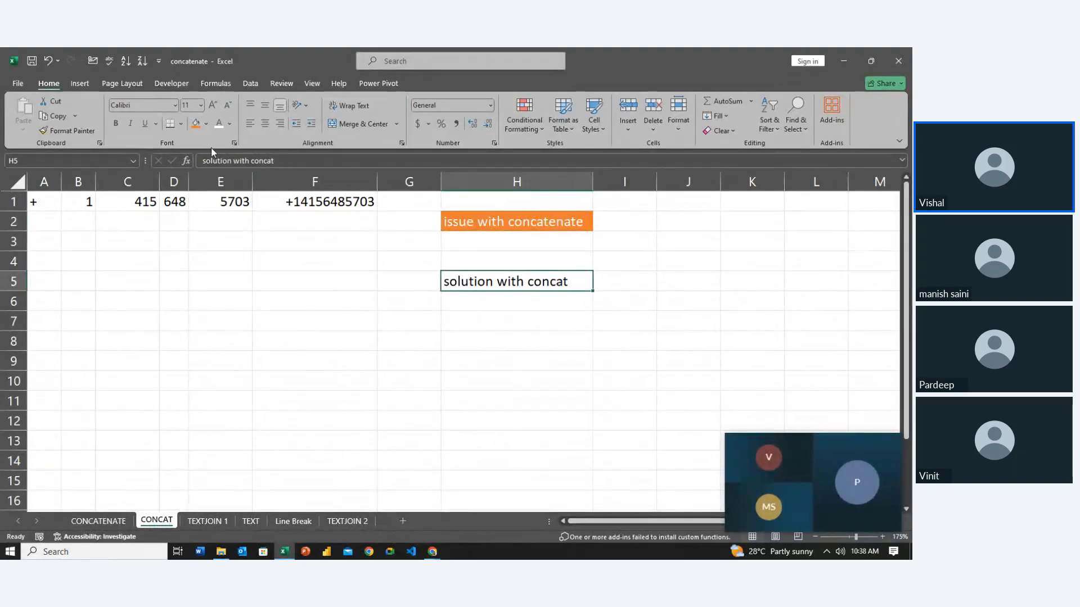
click(196, 123)
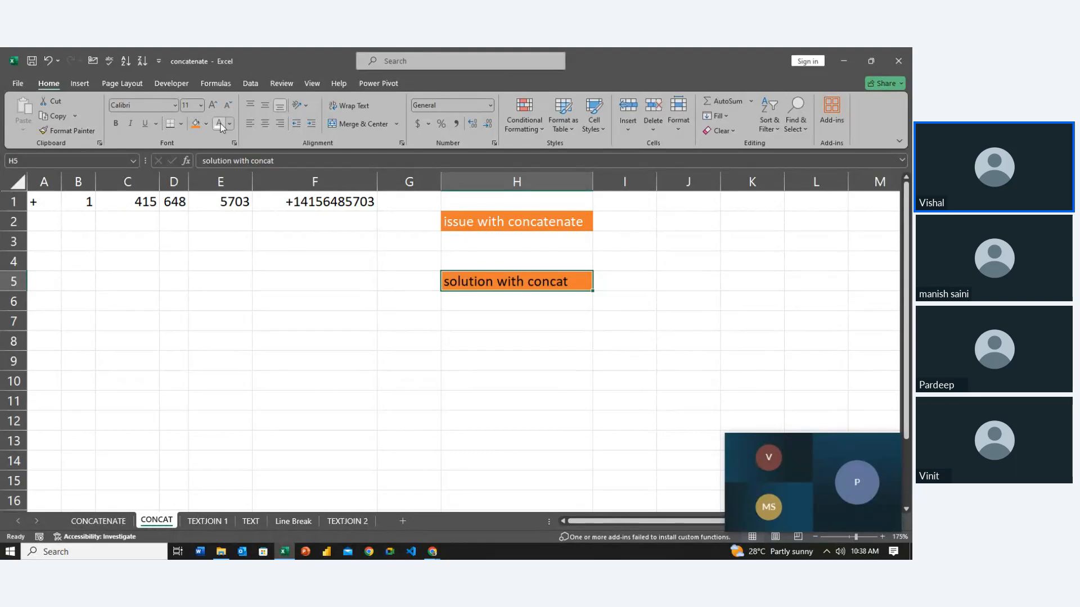
click(458, 298)
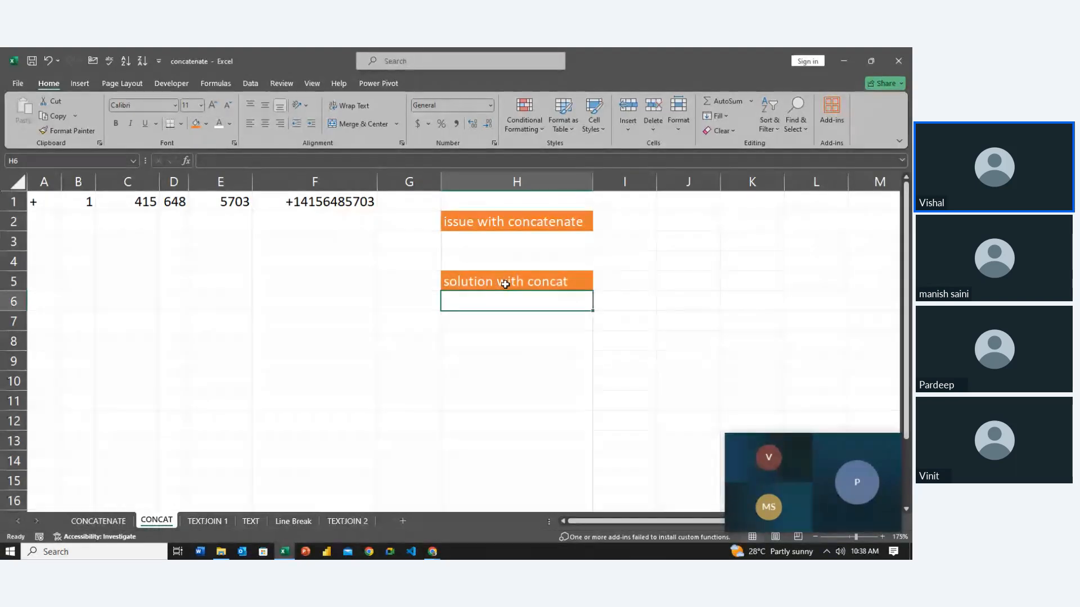
key(Up)
key(Left)
key(Left)
key(Up)
key(Up)
key(Up)
key(Left)
key(Left)
key(Left)
key(Left)
key(Left)
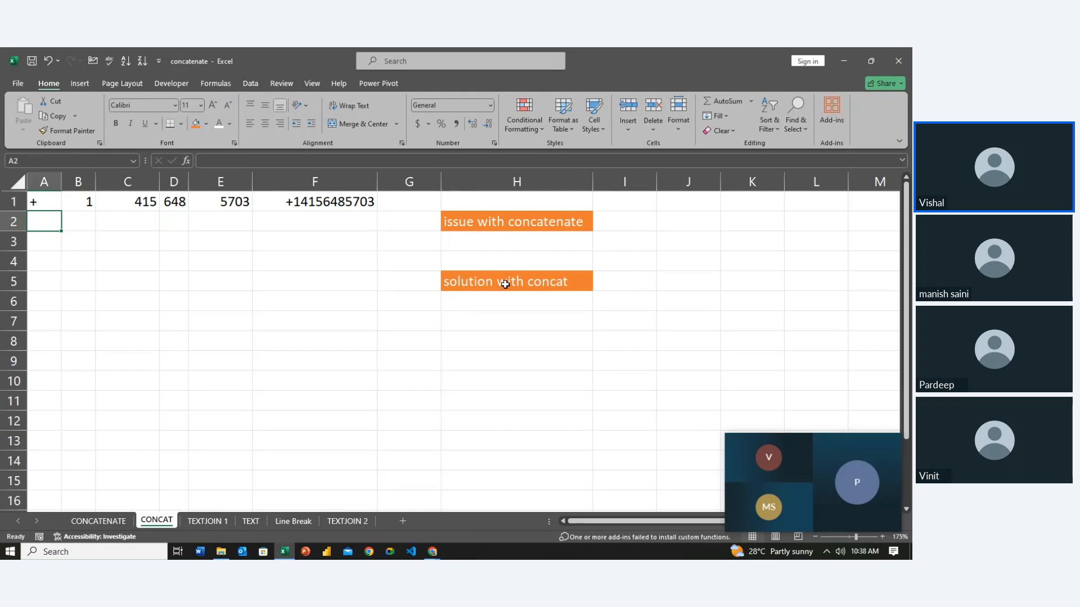
key(Right)
key(Right)
key(Right)
key(Right)
key(Right)
key(Right)
key(Right)
key(Right)
key(Right)
key(Left)
key(Left)
key(Down)
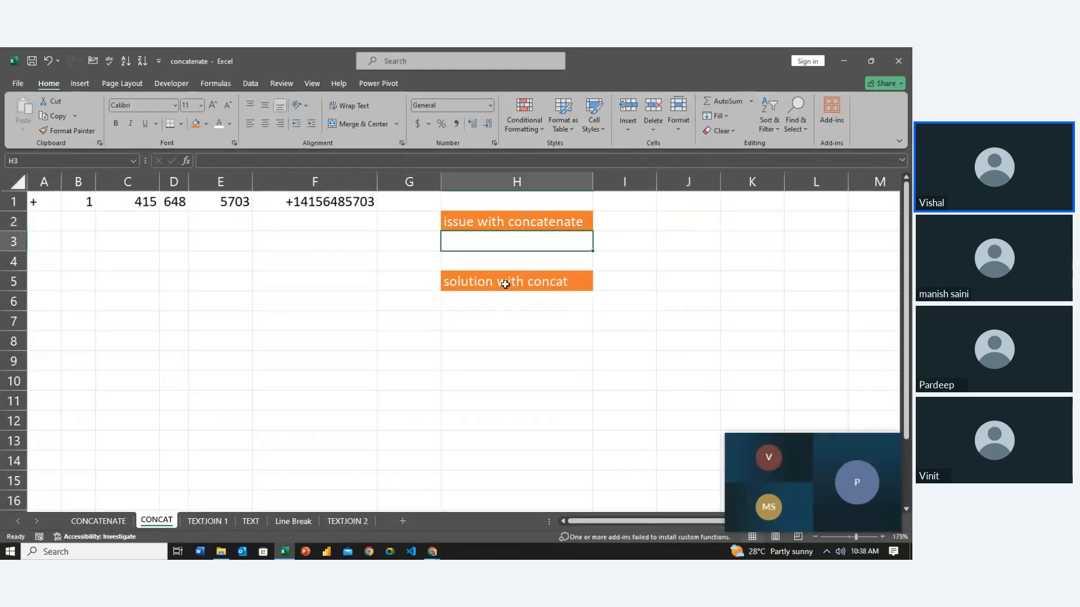
key(Left)
key(Left)
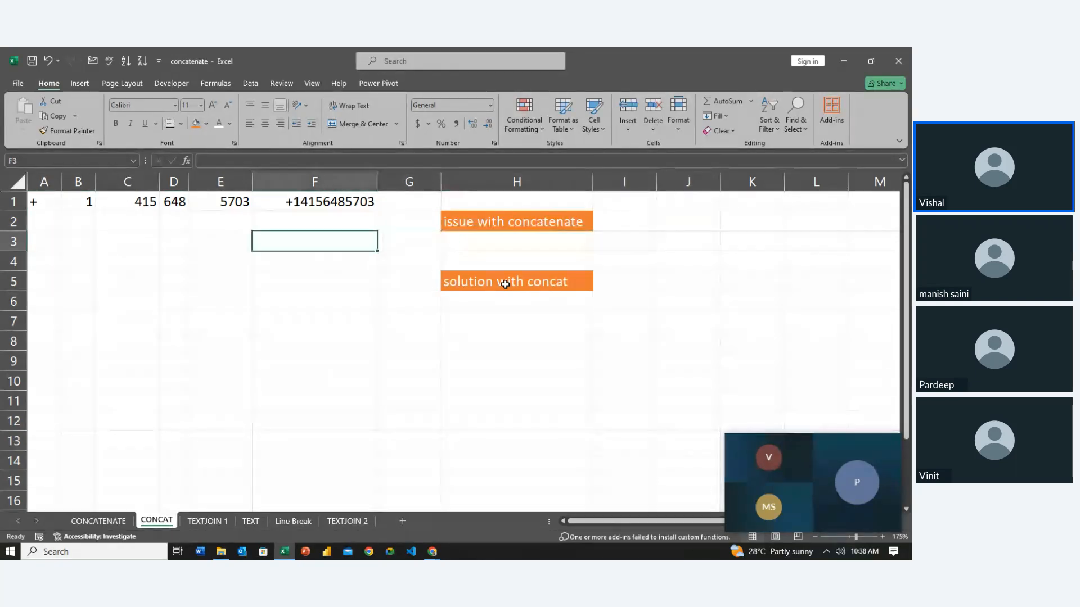
Step: Examine the separate number parts and the combined number in cells A1 to F1
key(Left)
key(Up)
key(Up)
key(Left)
key(Left)
key(Left)
key(Left)
key(shift+Right)
key(shift+Right)
key(shift+Right)
key(shift+Right)
key(shift+Right)
key(shift+Right)
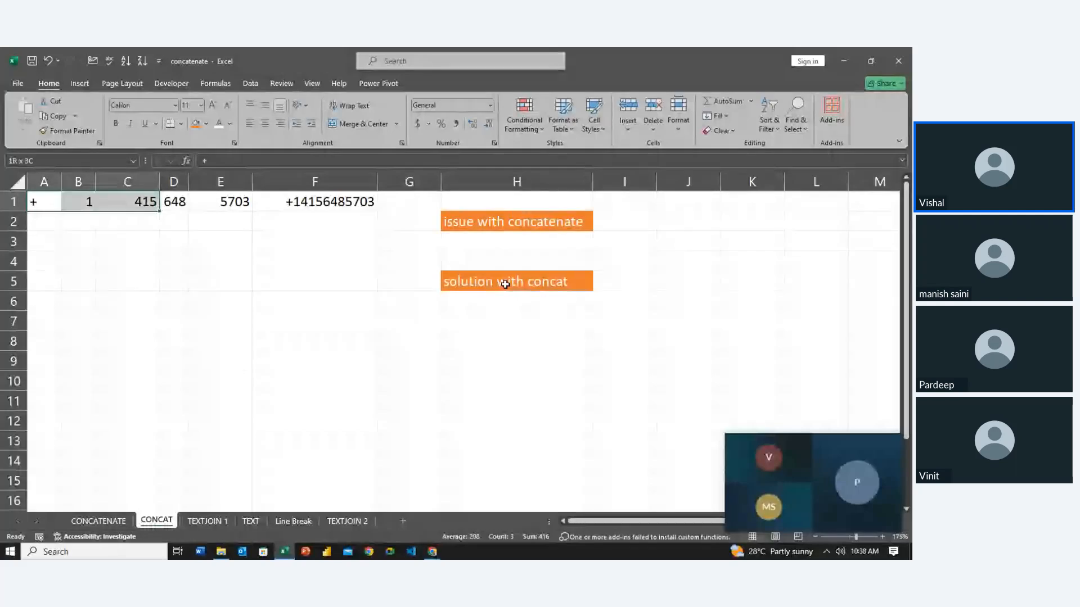
key(shift+Left)
key(shift+Left)
key(shift+Left)
key(shift+Left)
key(shift+Left)
key(shift+Left)
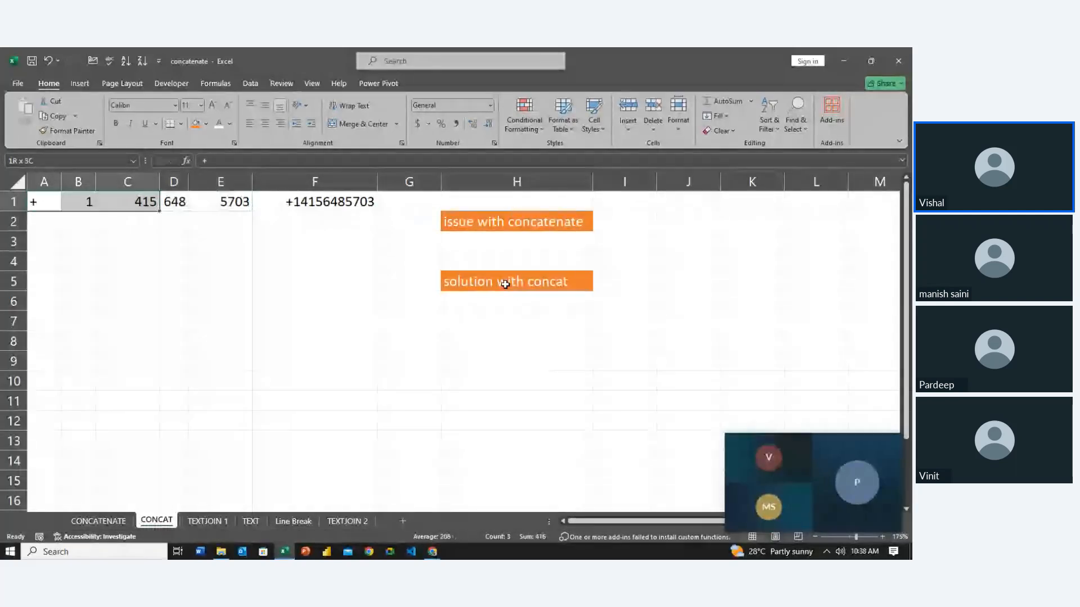
key(shift+Right)
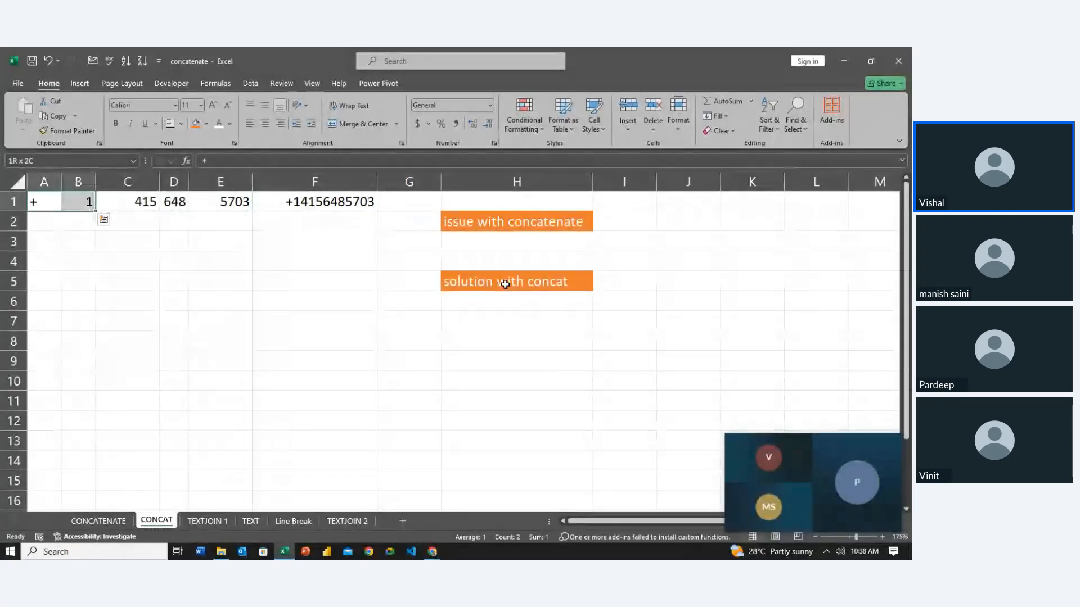
key(shift+Right)
key(shift+Right)
key(shift+Right)
key(shift+Right)
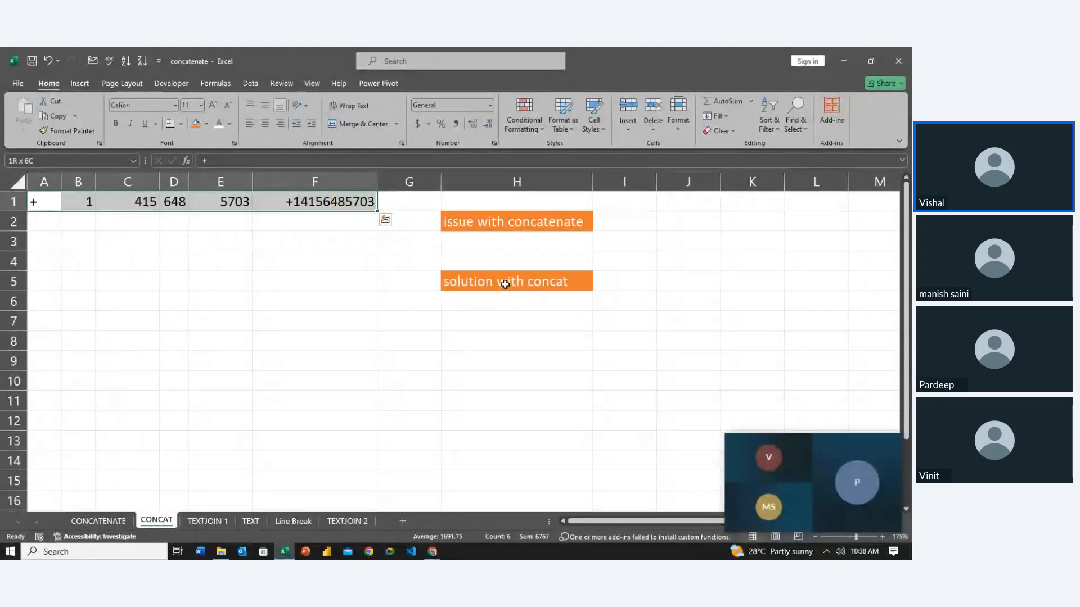
Step: Enter a CONCATENATE formula in H3 that joins A1, B1, C1, D1, E1 and F1 as separate arguments
key(Down)
key(Down)
key(Right)
key(Right)
key(Right)
key(Right)
key(Right)
key(Right)
key(Right)
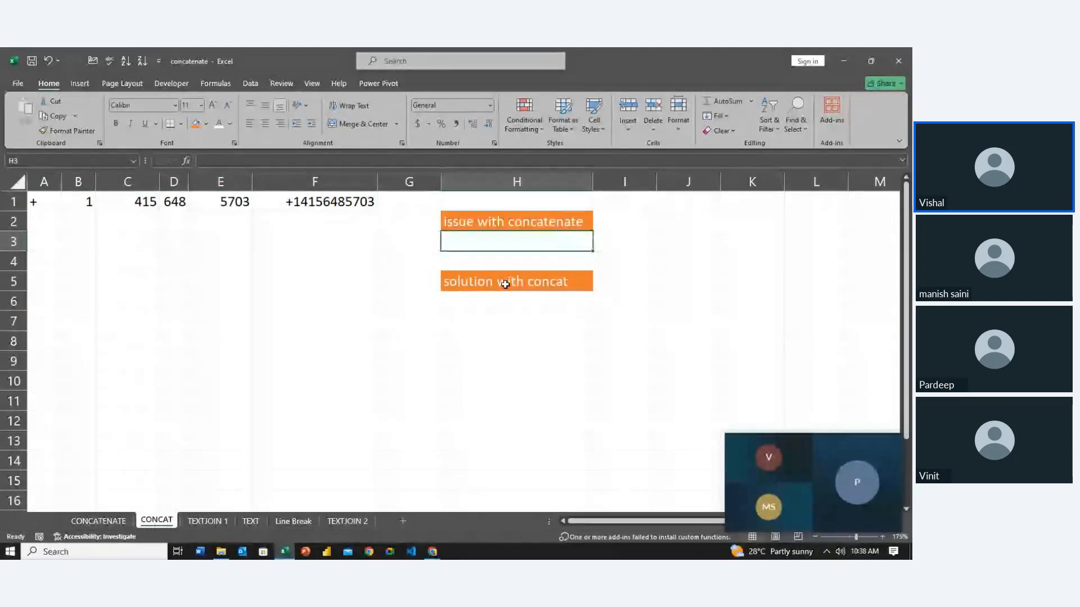
text(=)
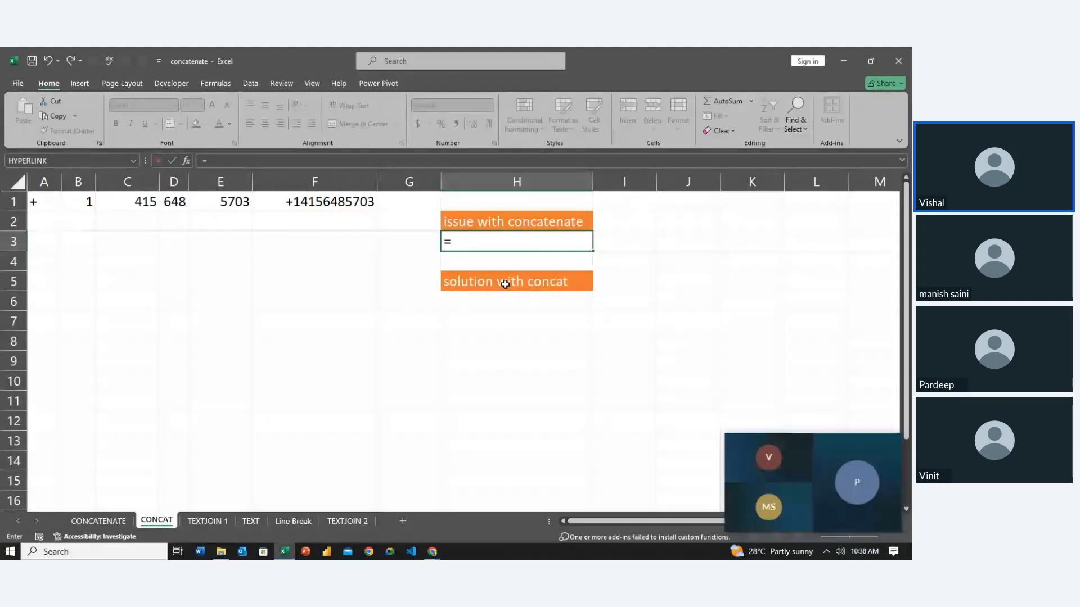
text(con)
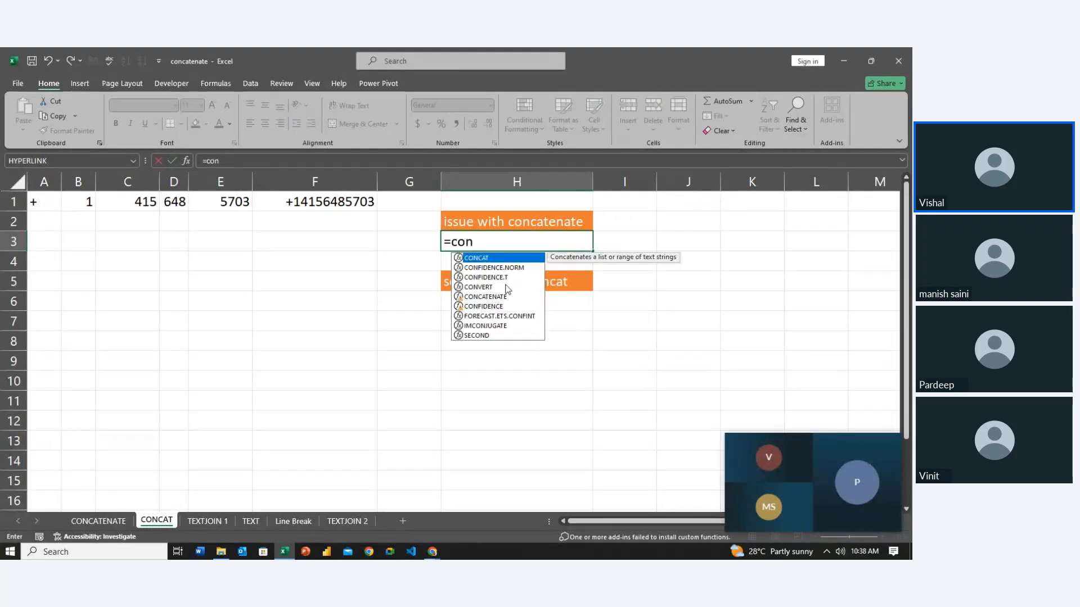
double_click(506, 296)
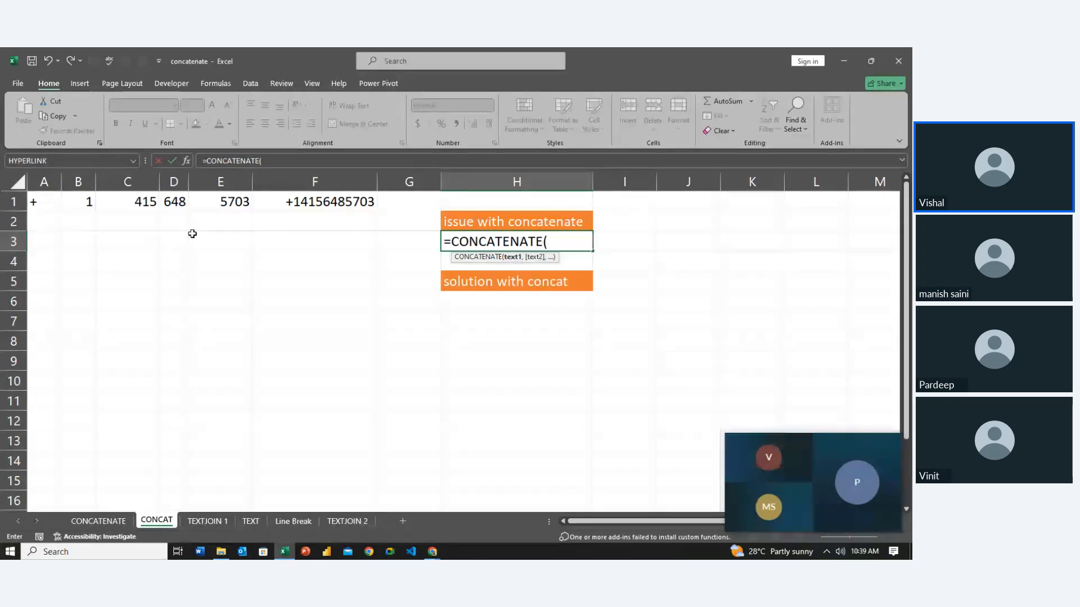
click(35, 207)
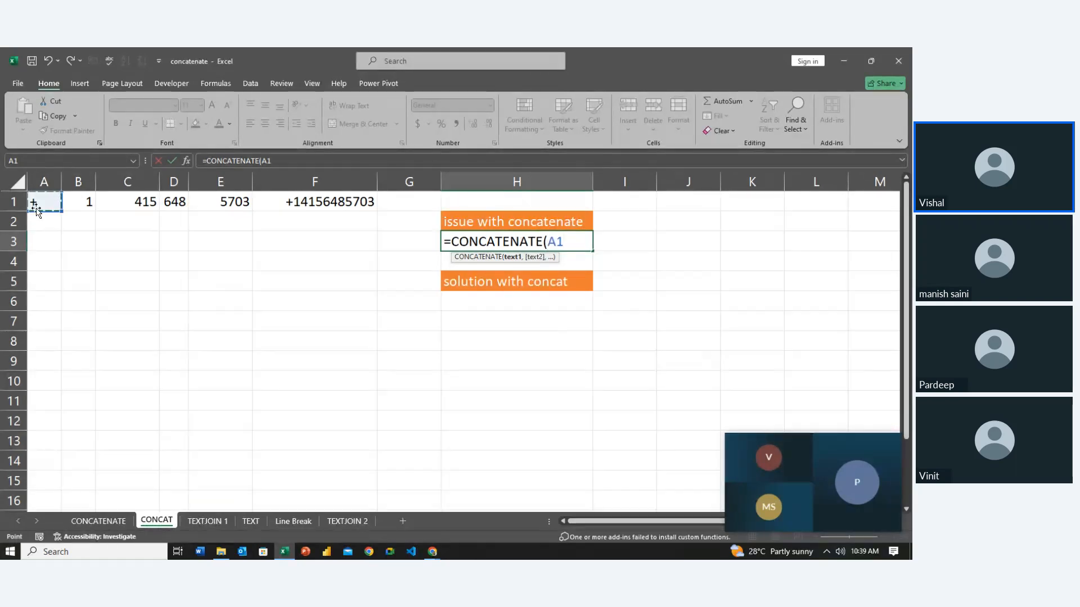
text(,)
click(71, 206)
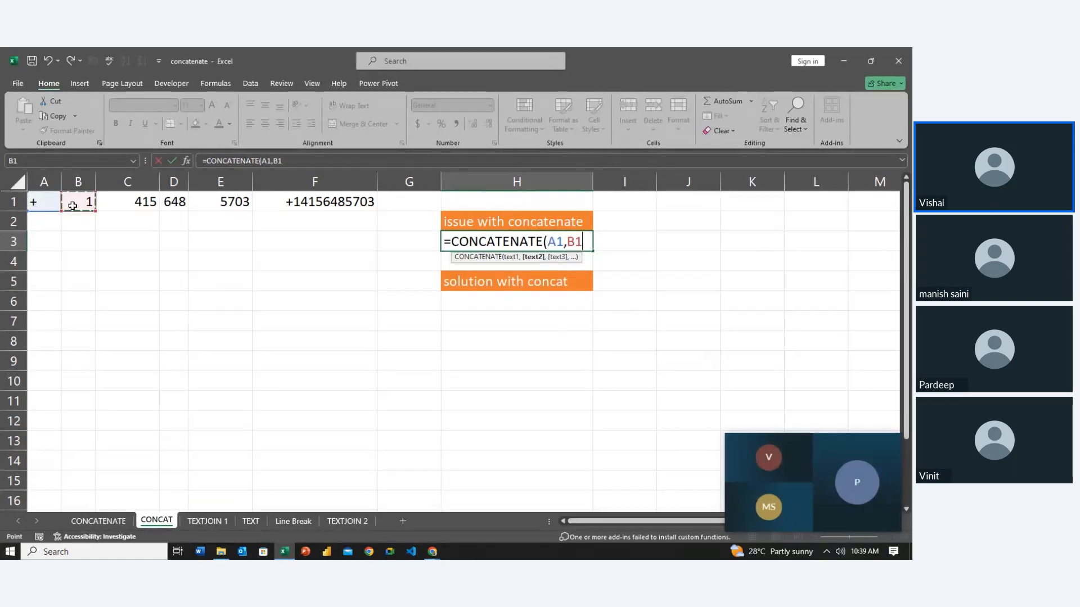
text(,)
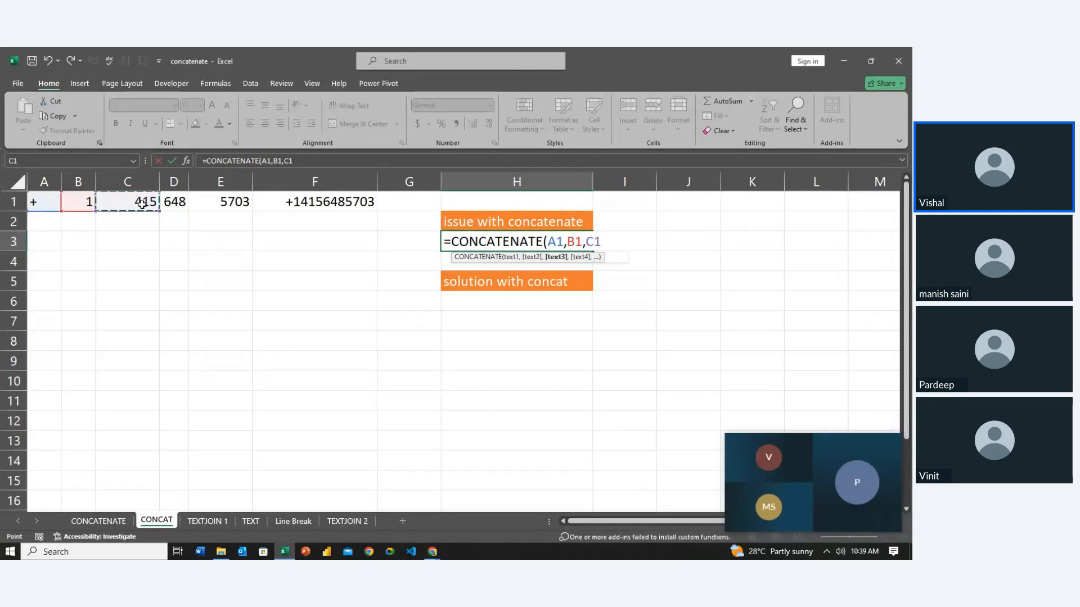
text(,)
click(176, 201)
text(,)
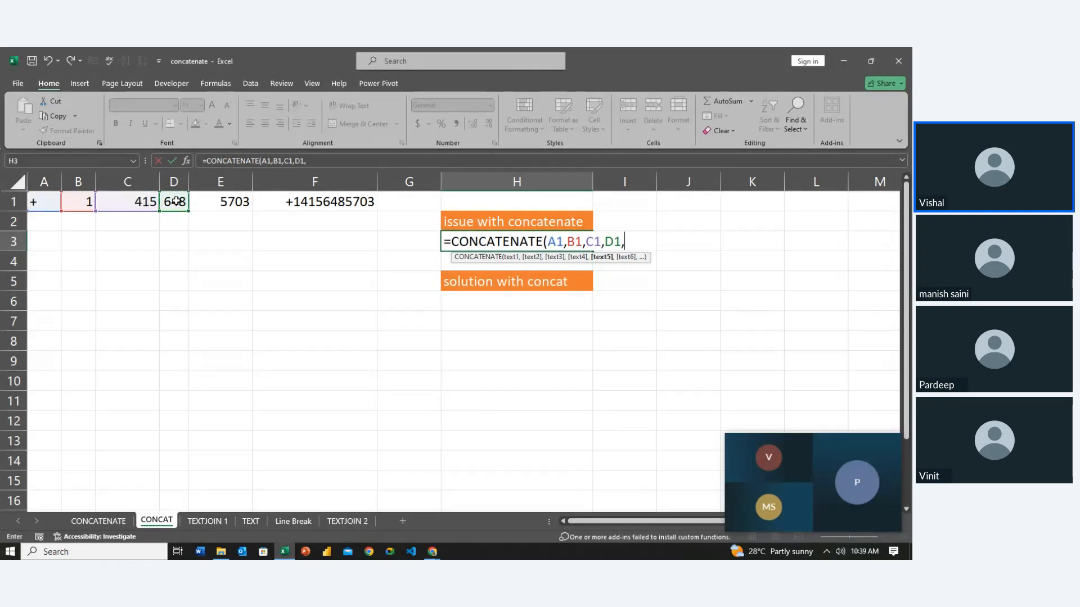
click(209, 201)
text(,)
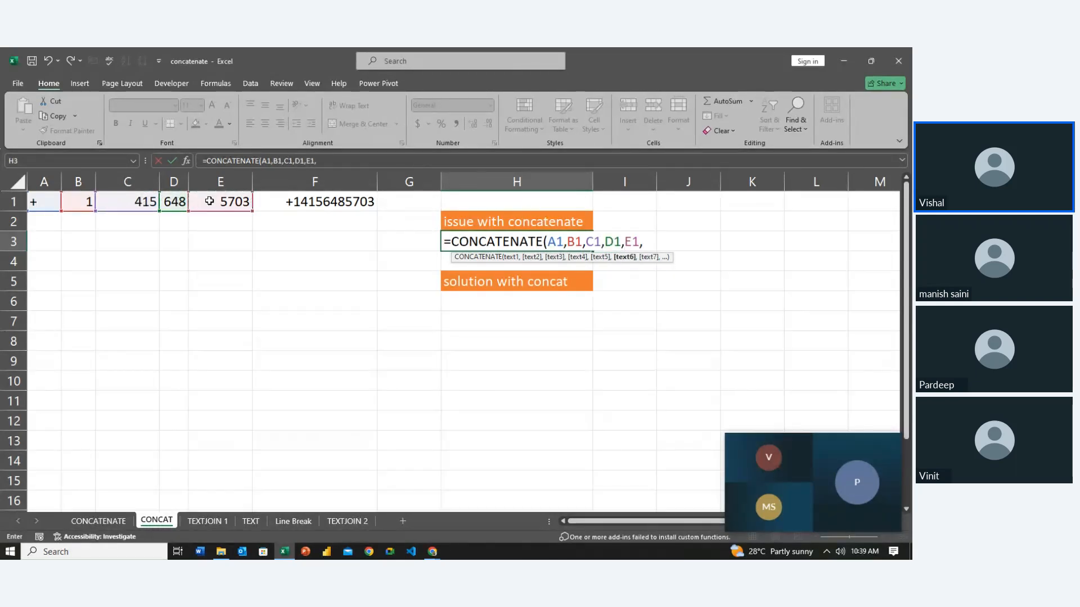
click(292, 202)
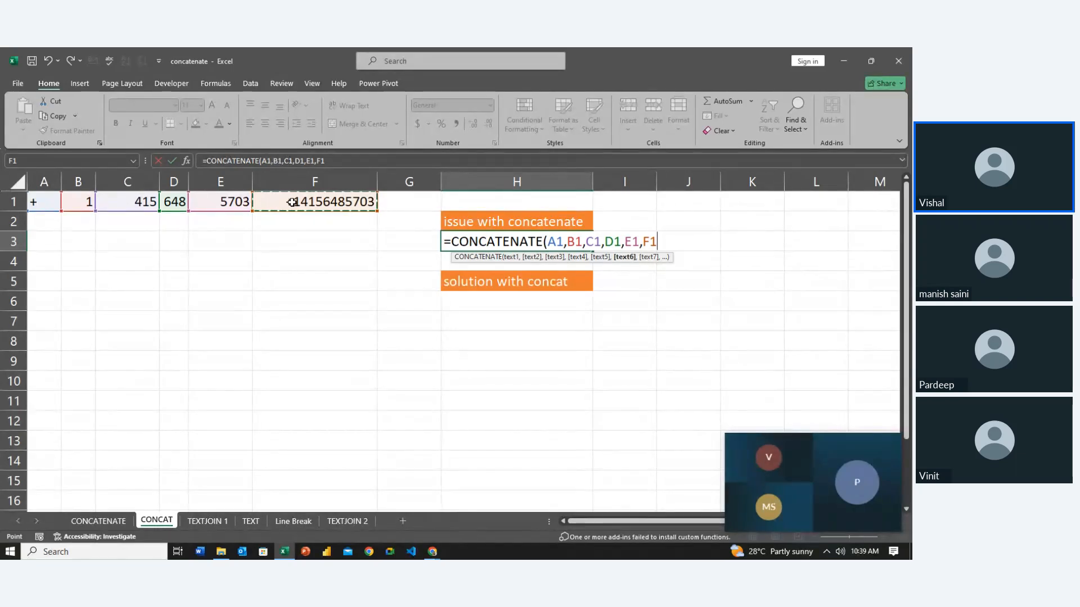
key(Return)
key(Up)
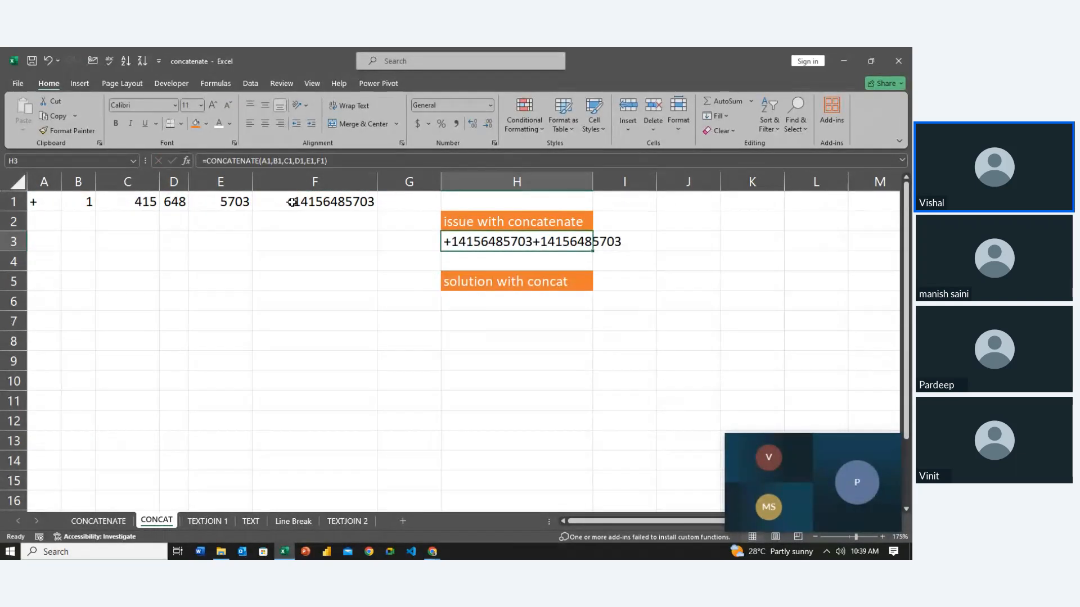
Step: Examine the individual cell arguments of the CONCATENATE formula in H3, from A1 through F1
key(F2)
key(Left)
key(Left)
key(Left)
key(Left)
key(Left)
key(Left)
key(Left)
key(Left)
key(Left)
key(Left)
key(Left)
key(Left)
key(Left)
key(Left)
key(Left)
key(Left)
key(Left)
key(Left)
key(Left)
key(Left)
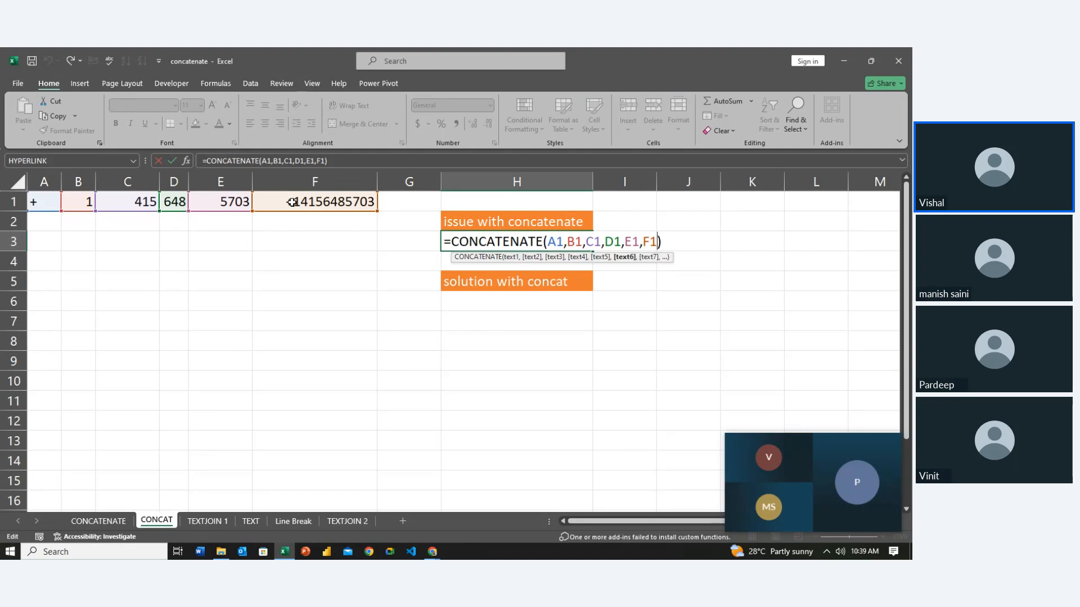
key(Right)
key(Right)
key(Right)
key(Right)
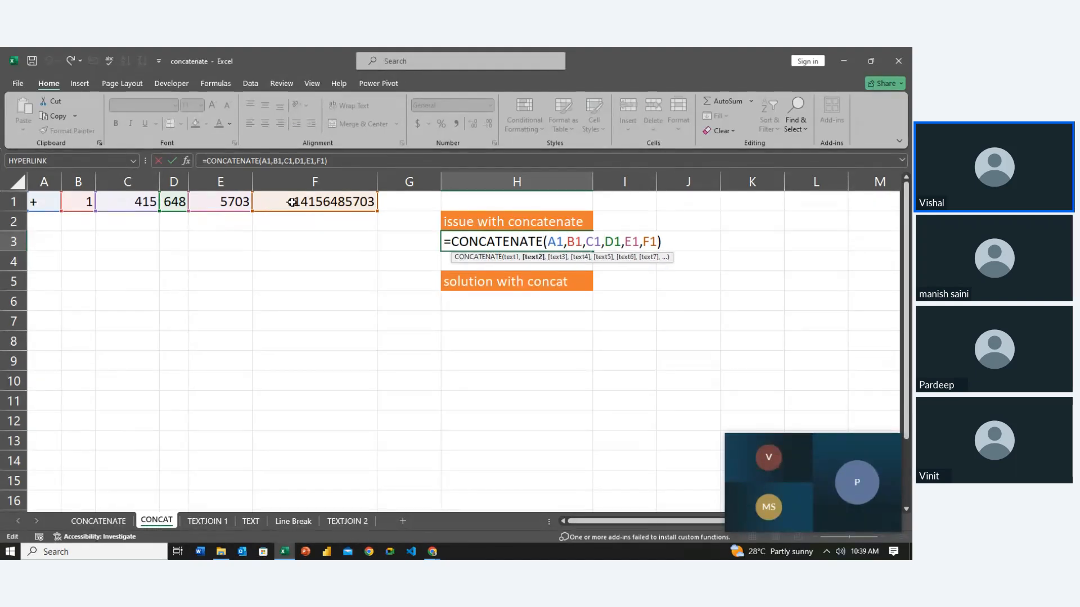
key(Right)
key(Right)
key(Right)
key(Right)
key(Right)
key(Right)
key(Right)
key(Right)
key(Right)
key(Right)
key(Right)
key(Right)
key(Right)
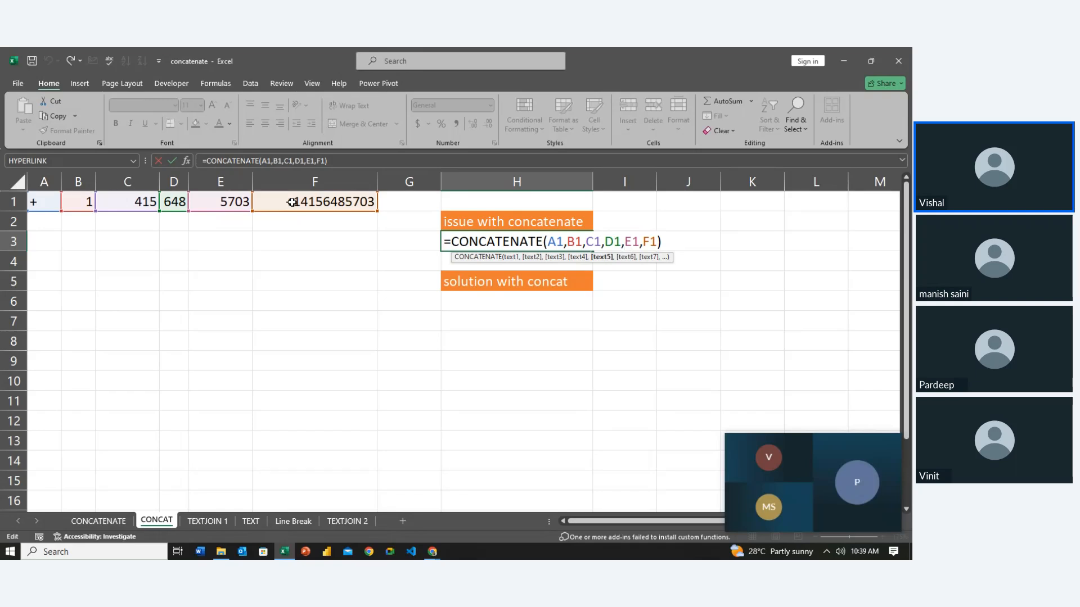
key(Return)
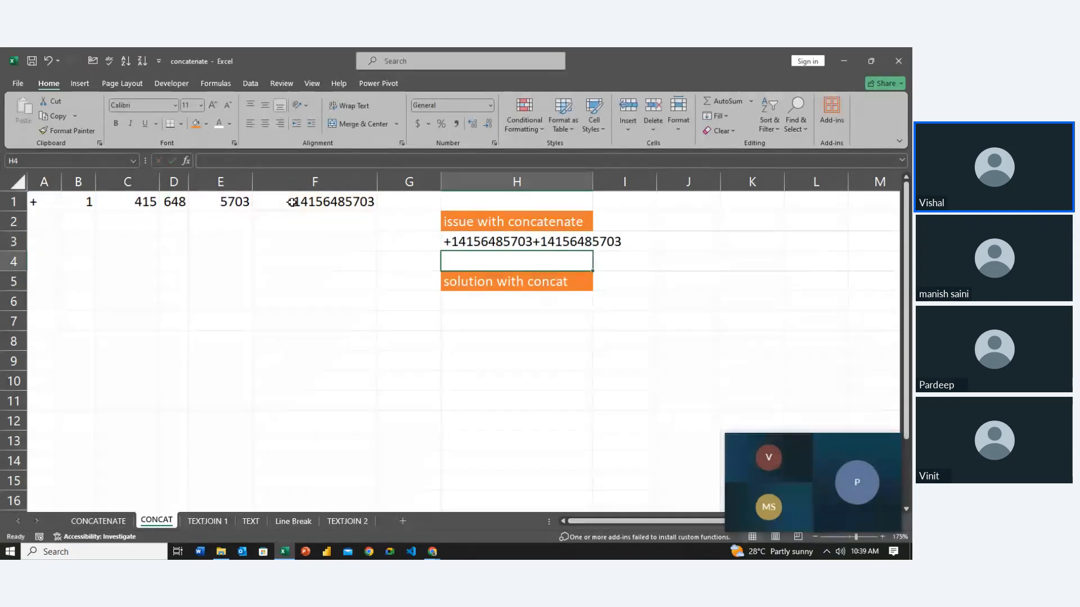
key(Up)
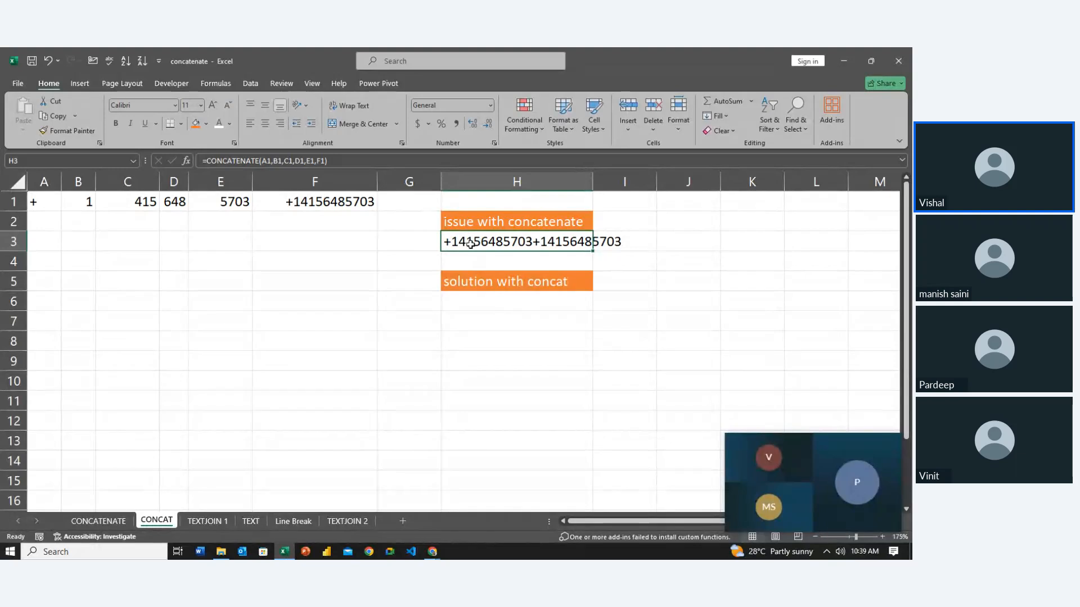
Step: Remove the F1 argument from the CONCATENATE formula in H3, leaving A1, B1, C1, D1 and E1
double_click(470, 243)
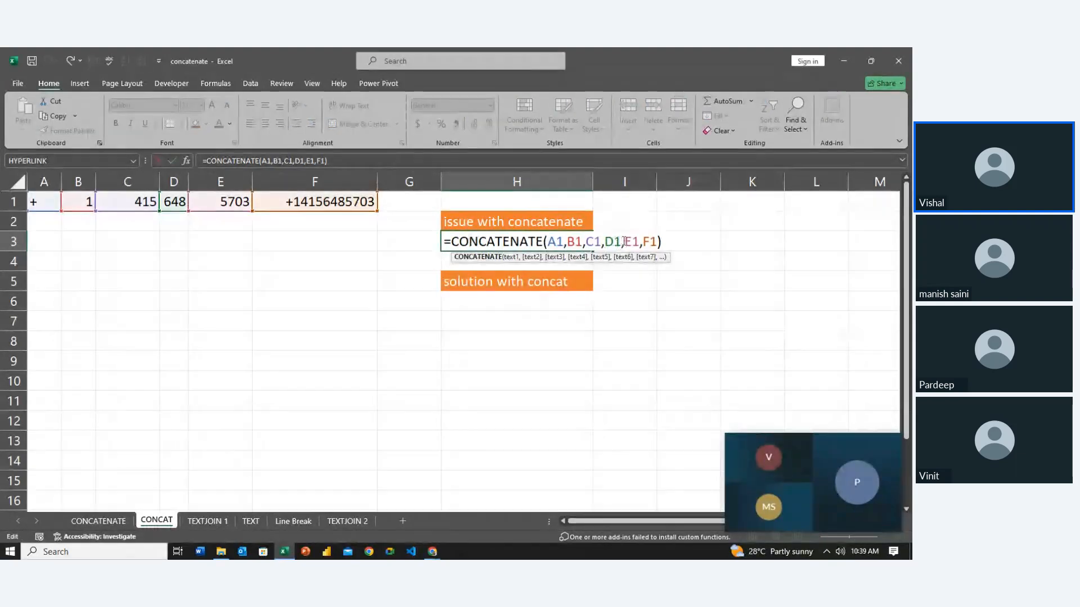
key(Left)
key(Left)
key(Left)
key(Left)
key(shift+Right)
key(shift+Right)
key(shift+Right)
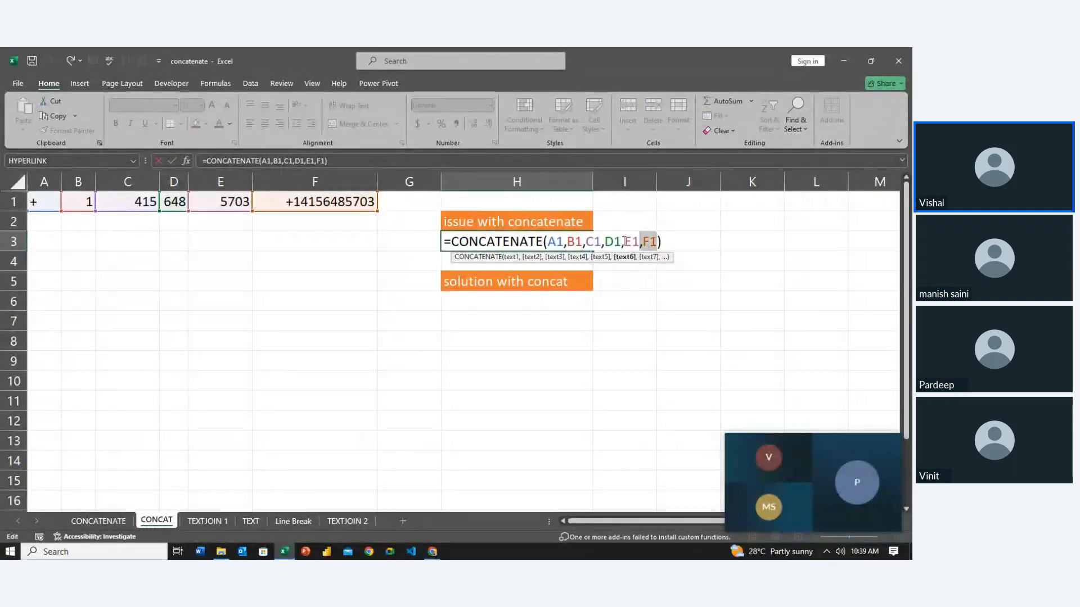
key(BackSpace)
key(shift+Tab)
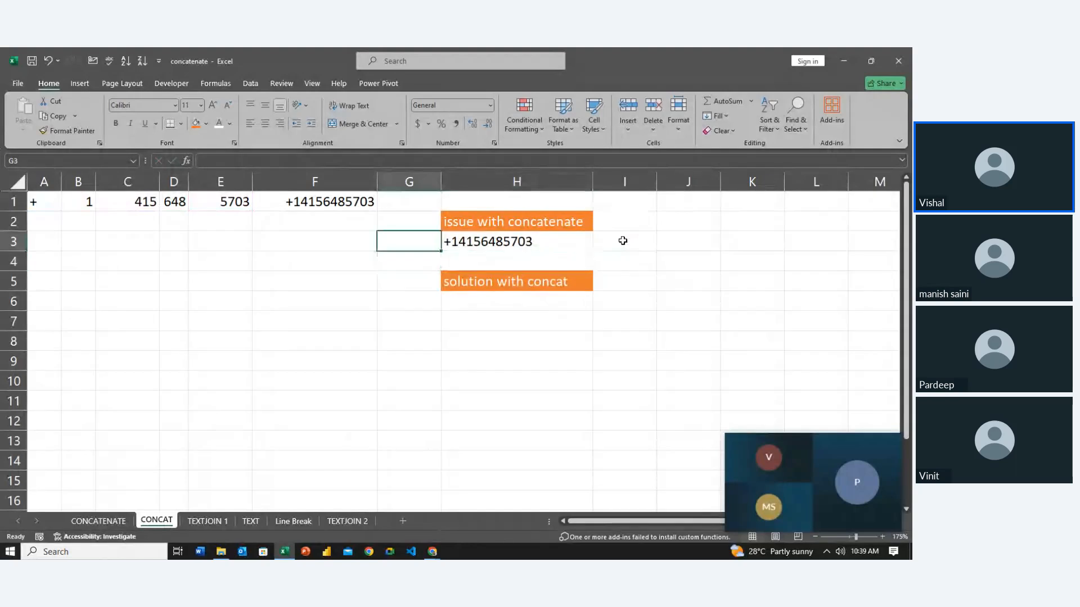
key(Right)
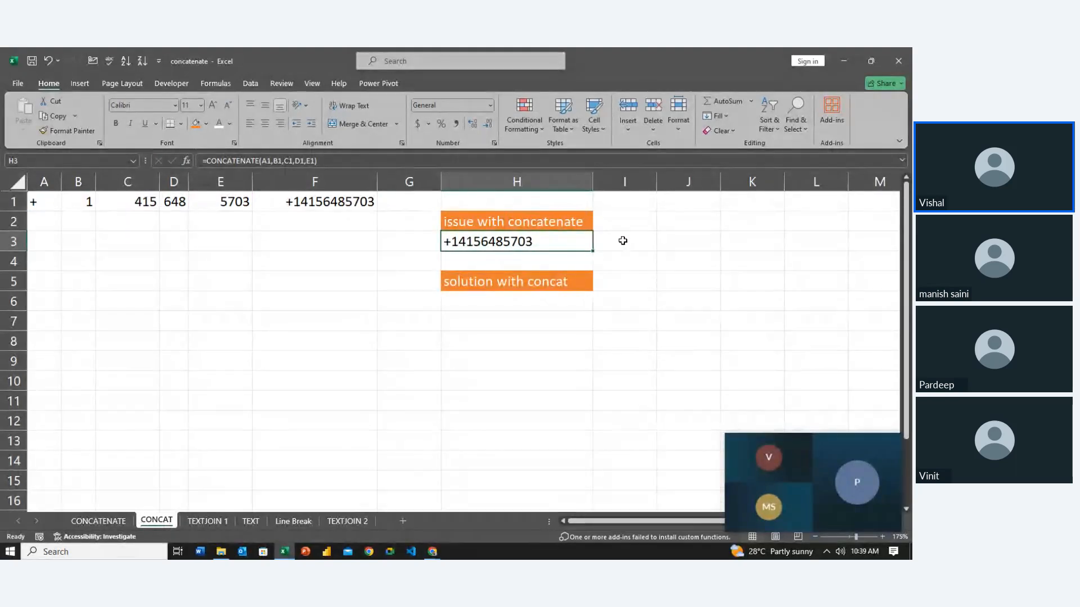
key(F2)
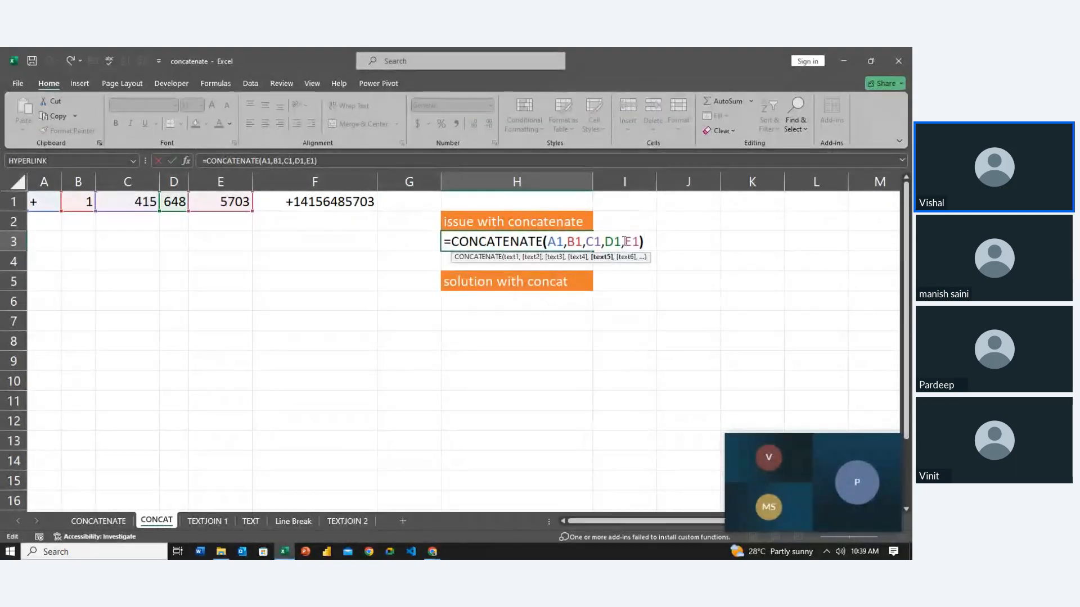
key(Left)
key(Return)
key(Up)
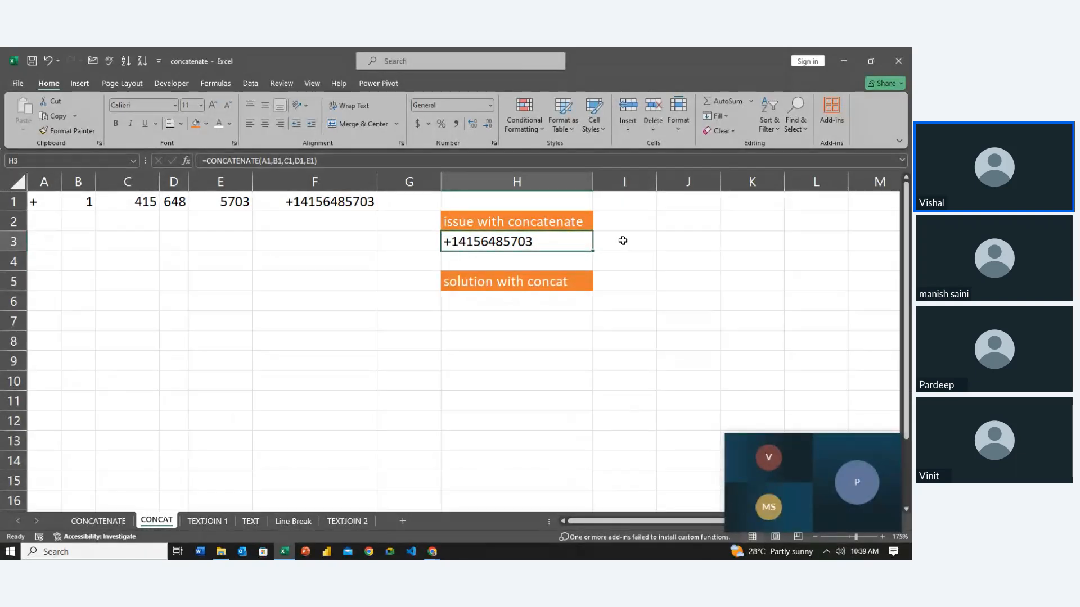
Step: Enter a CONCATENATE formula in H4 that takes the range A1:E1 as its only argument, and compare it with H3
key(Down)
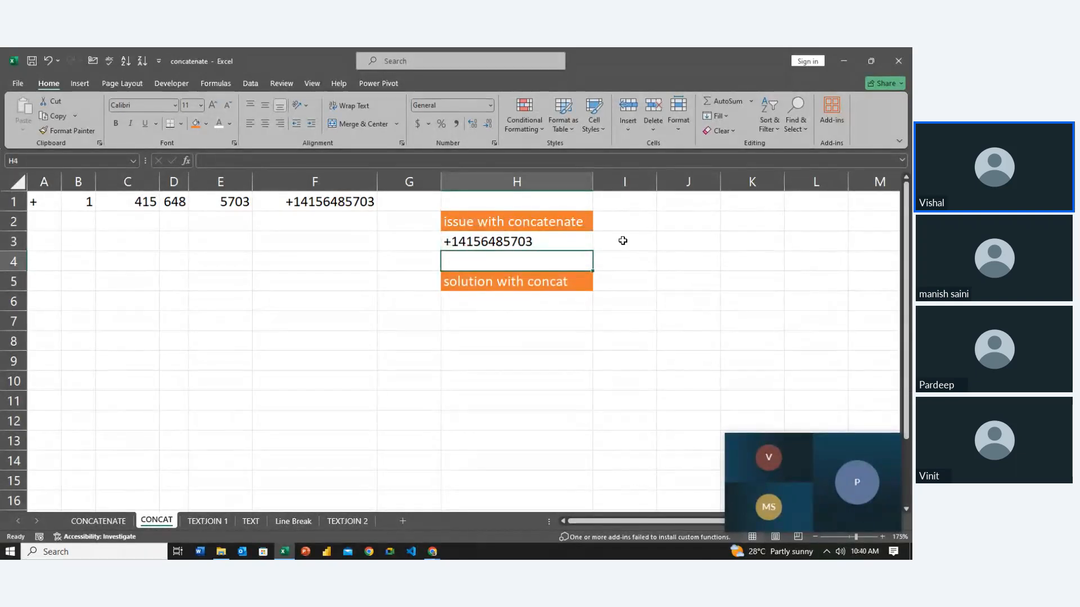
text(=con)
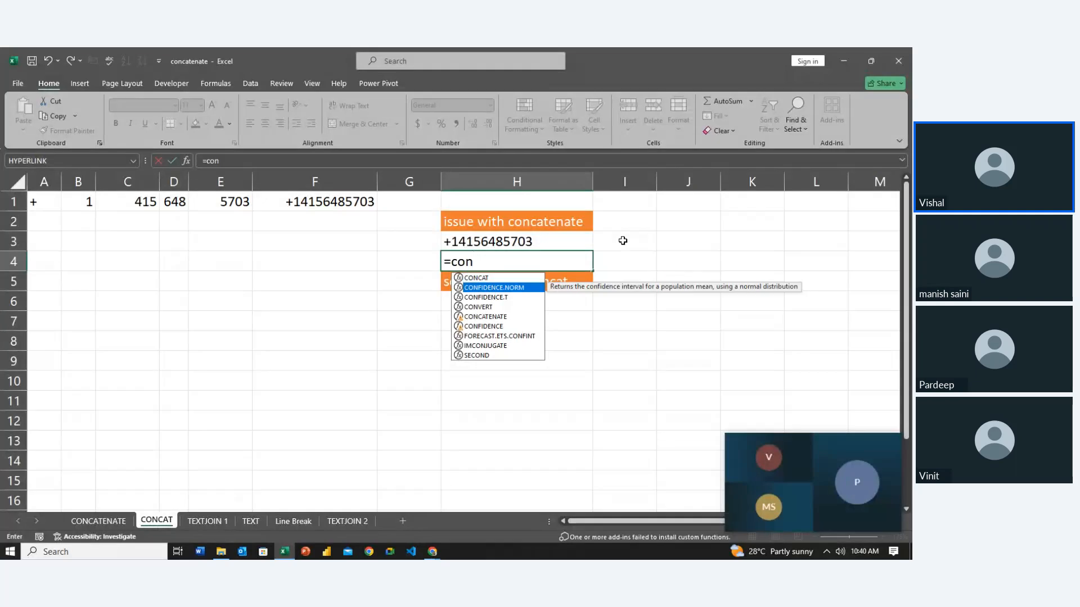
key(Down)
key(Down)
key(Down)
key(Tab)
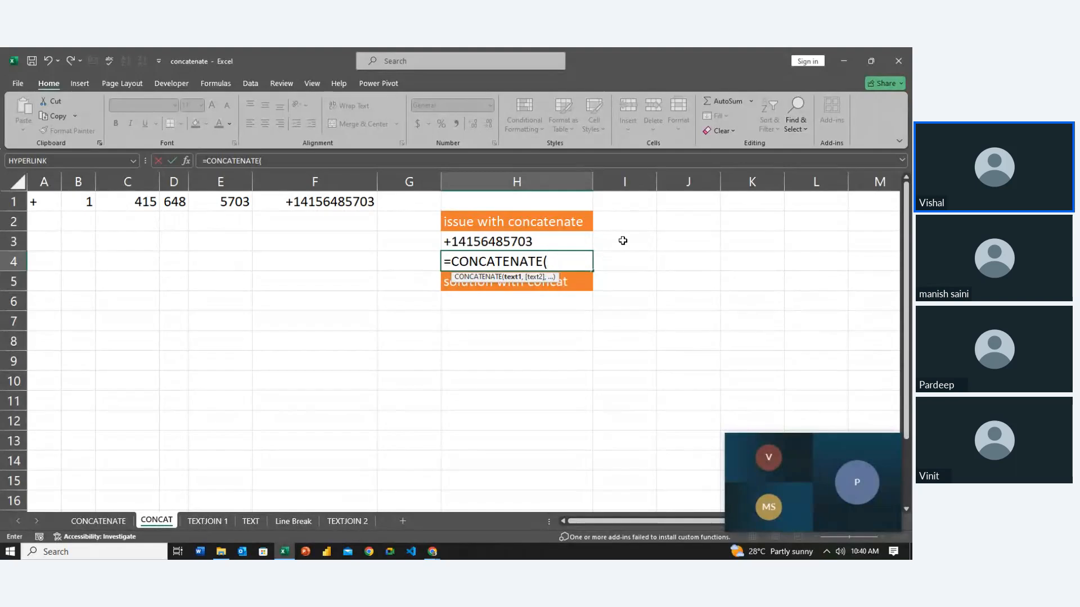
drag(46, 203, 211, 194)
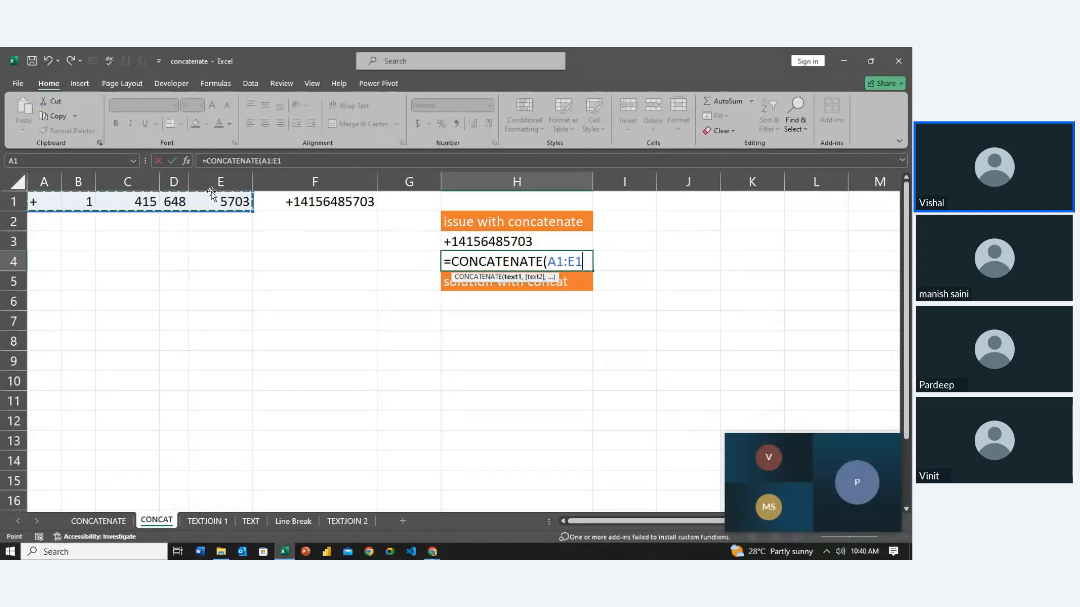
key(Return)
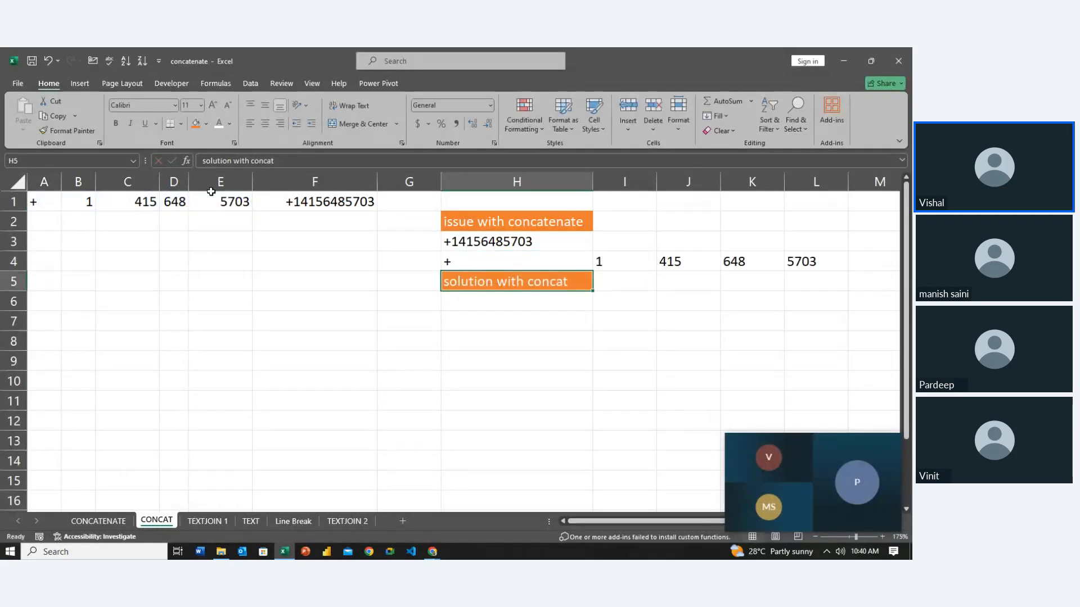
key(Up)
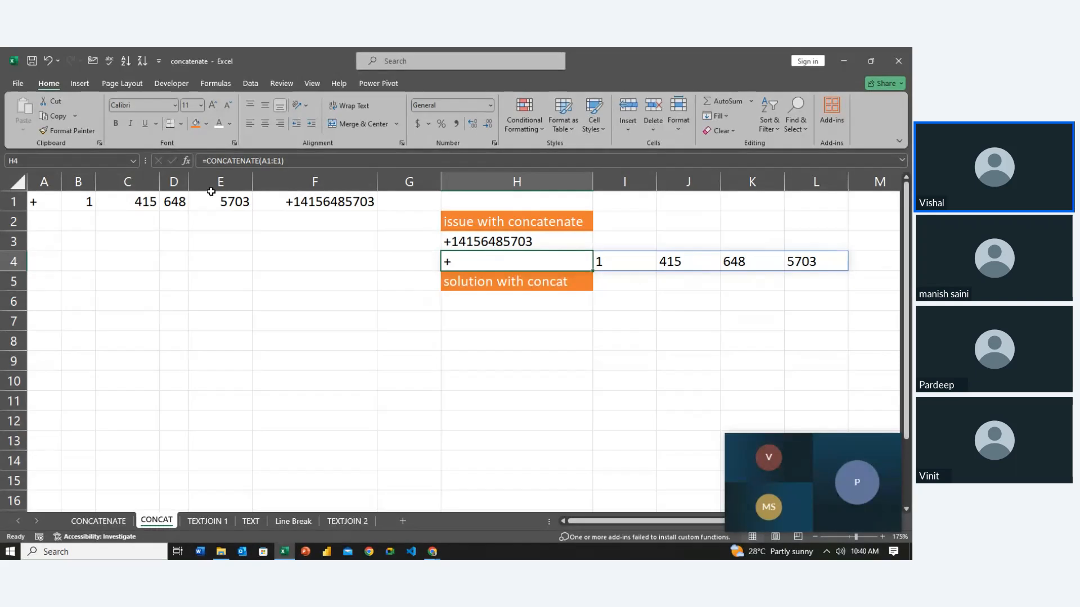
key(Up)
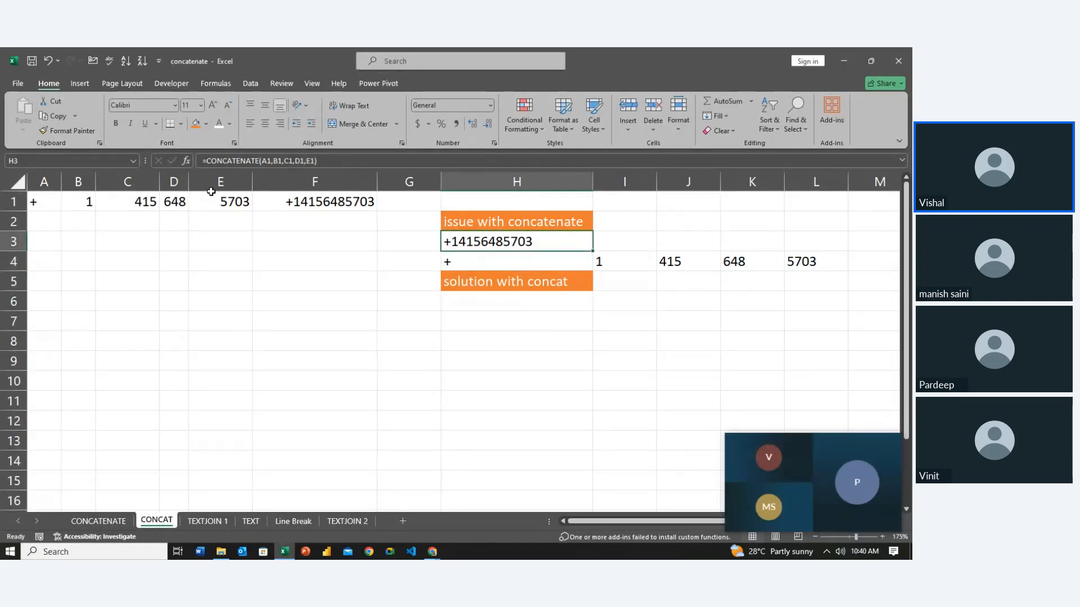
key(Down)
key(Up)
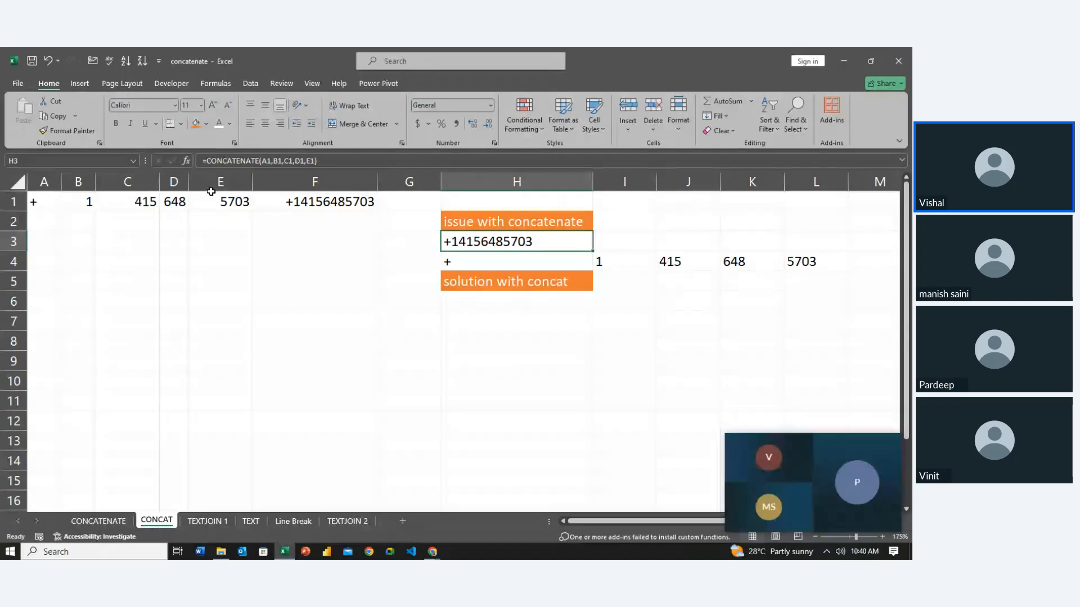
Step: Enter a CONCAT formula in H6 that joins A1, B1, C1, D1 and E1 as separate arguments
key(Down)
key(Down)
key(Down)
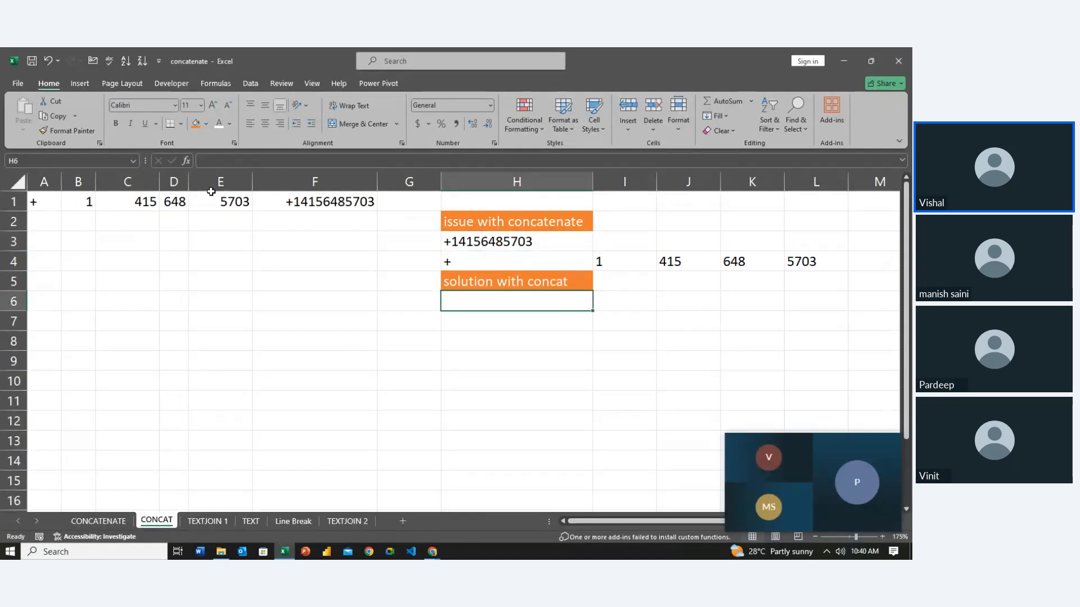
text(=con)
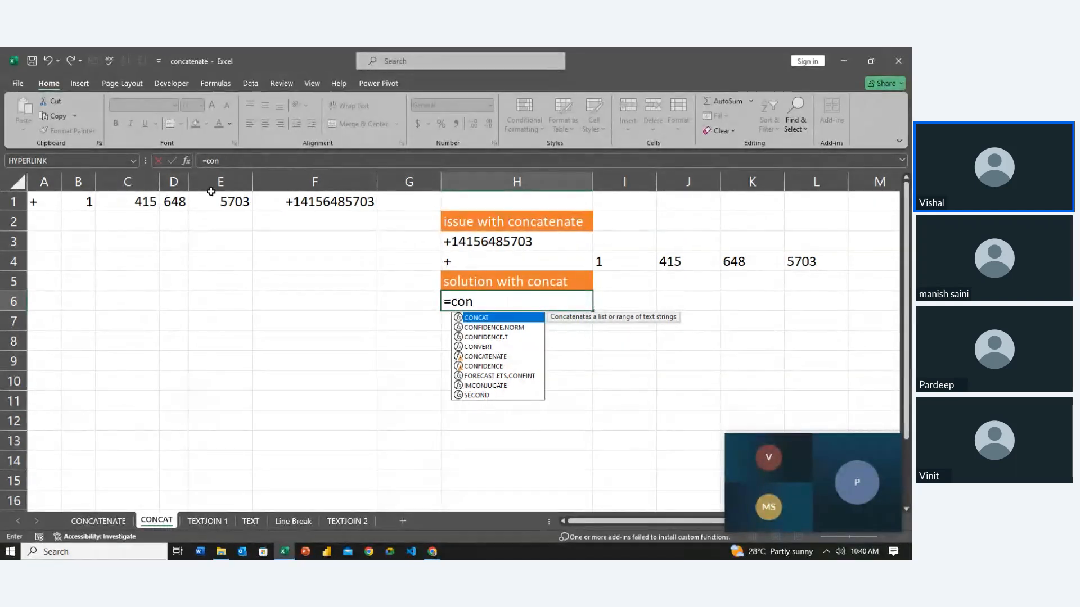
key(Tab)
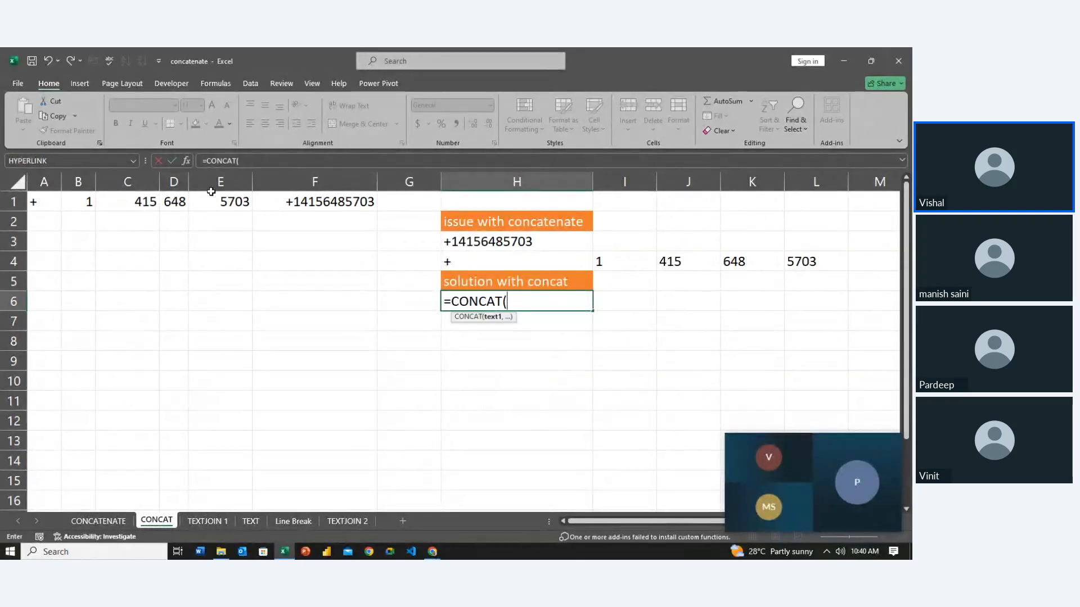
click(44, 203)
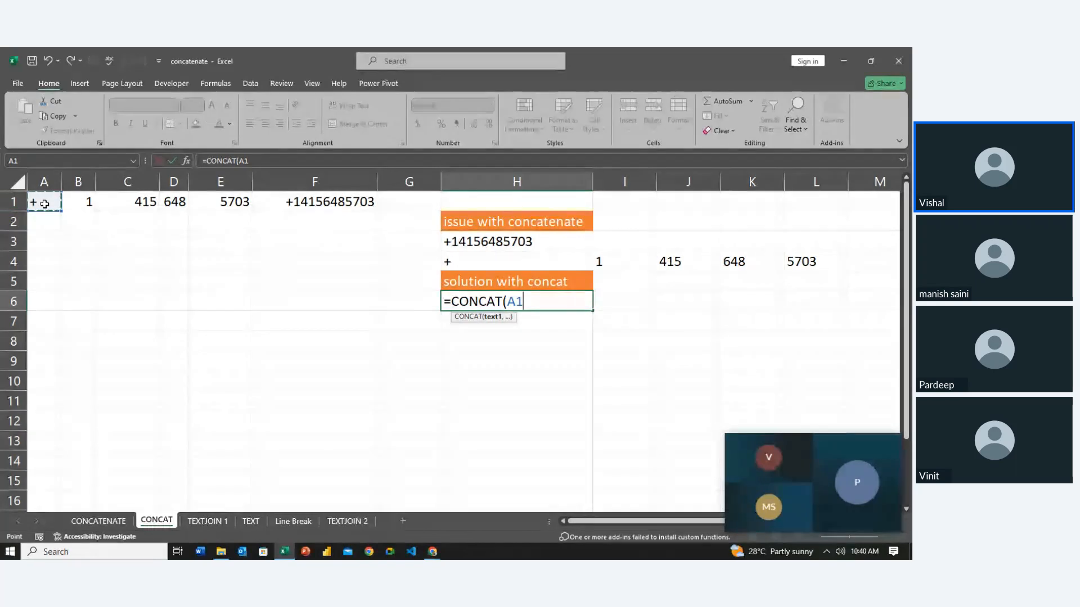
text(,)
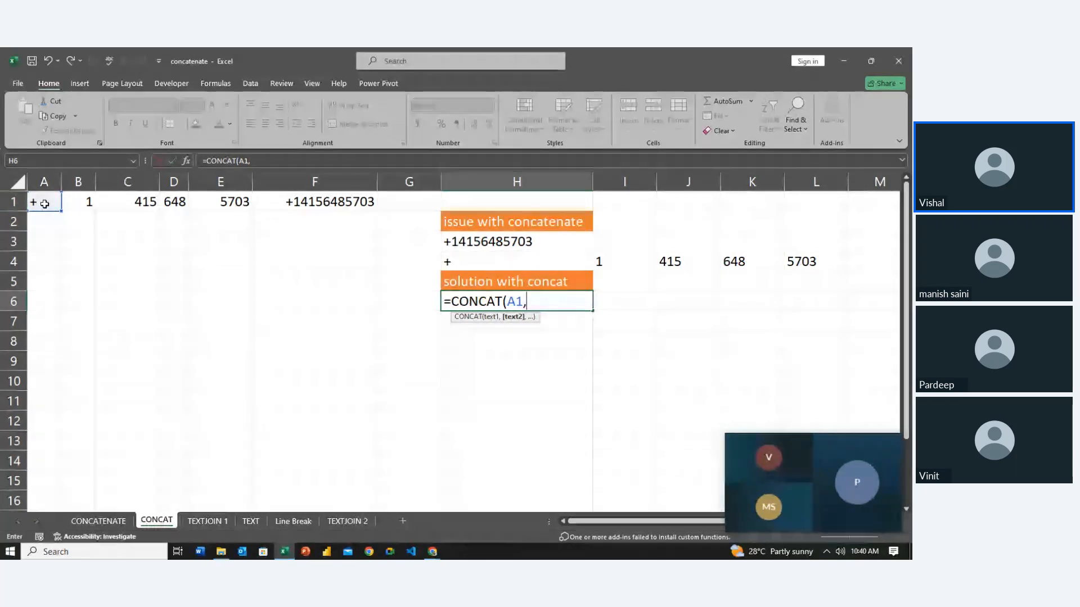
click(72, 203)
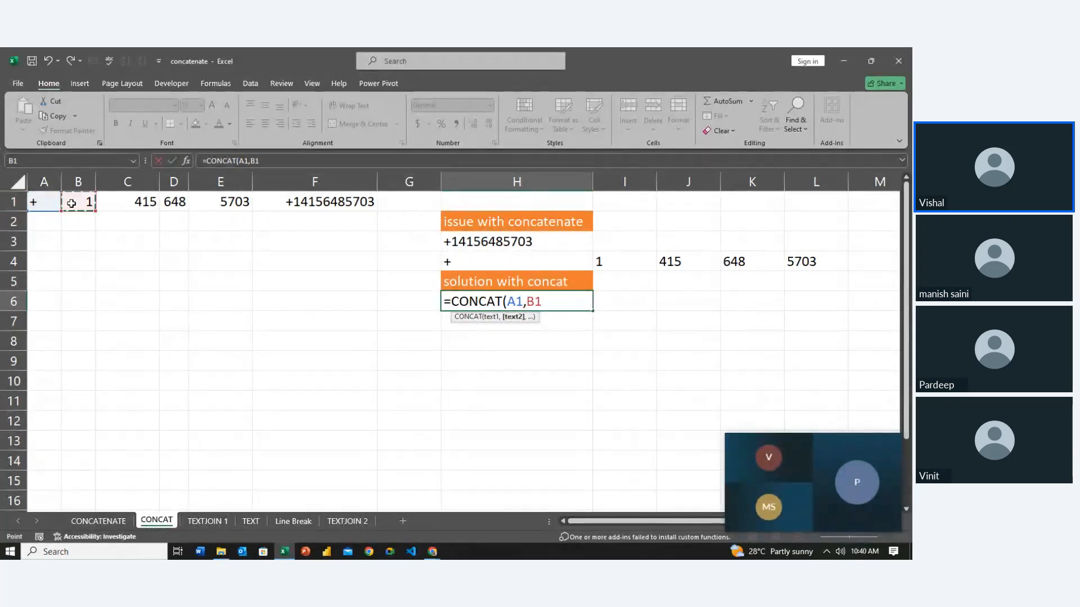
text(,)
click(117, 202)
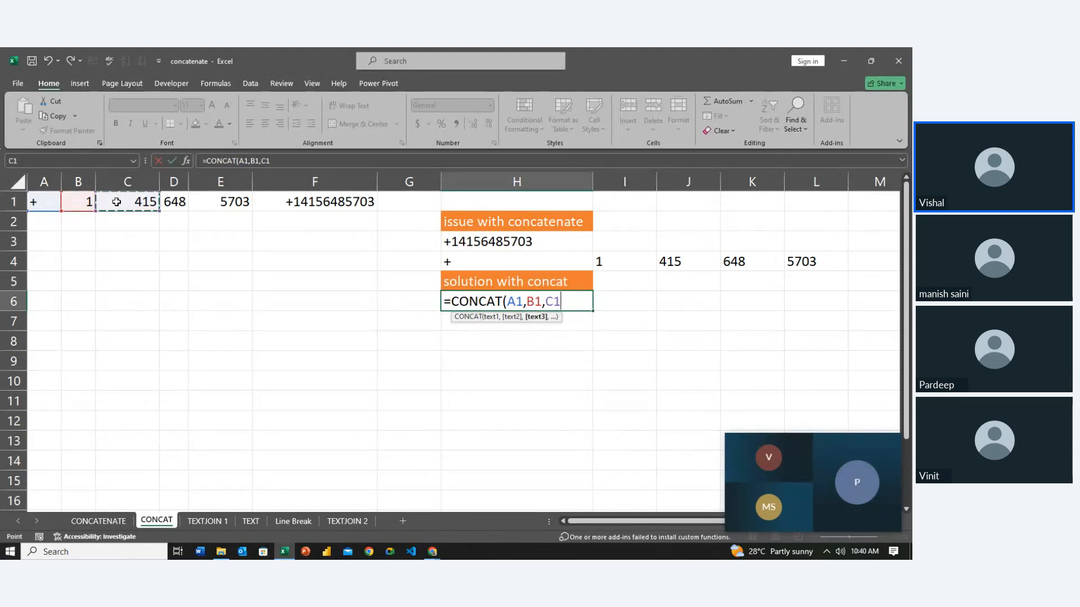
text(,)
click(178, 201)
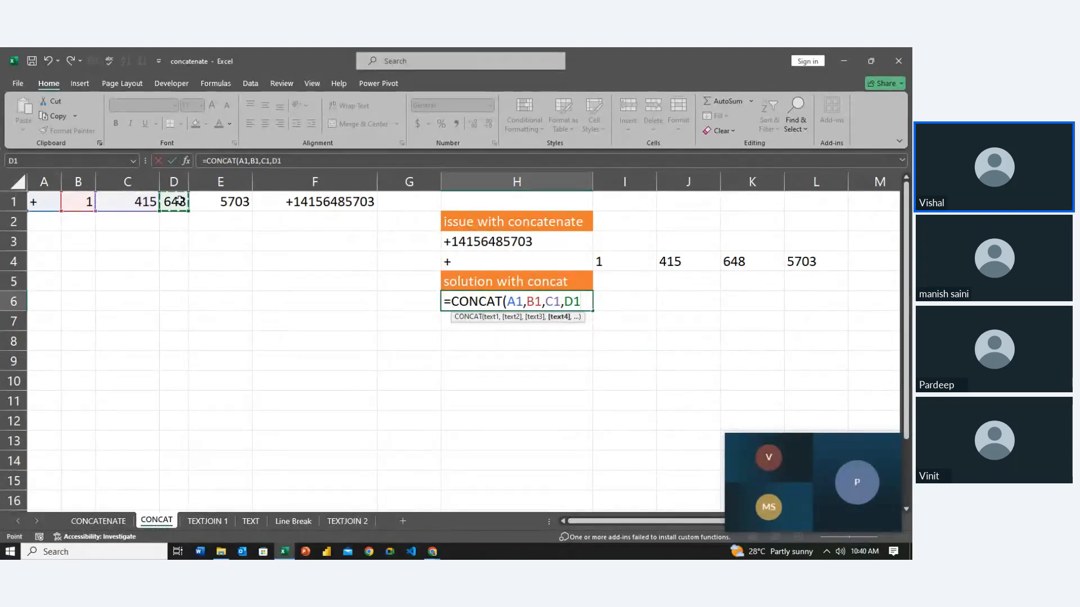
text(,)
click(207, 202)
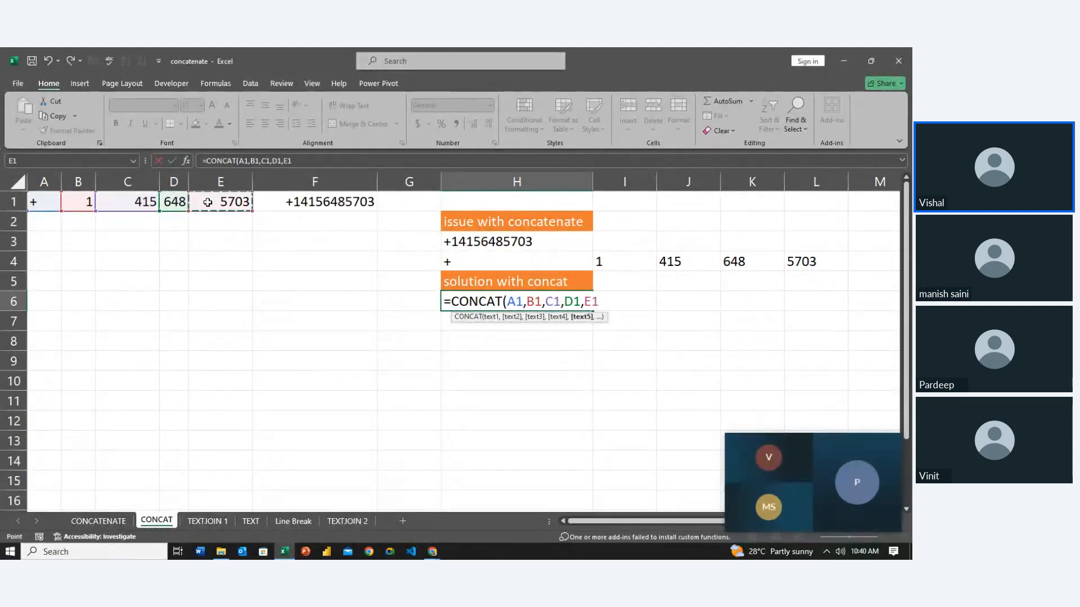
key(Return)
key(Up)
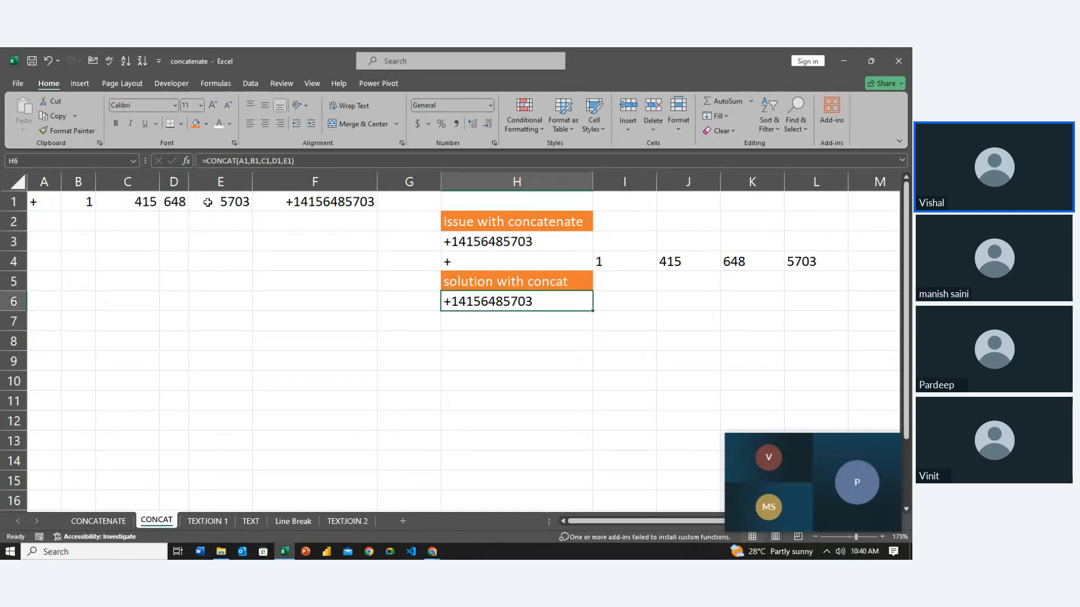
key(F2)
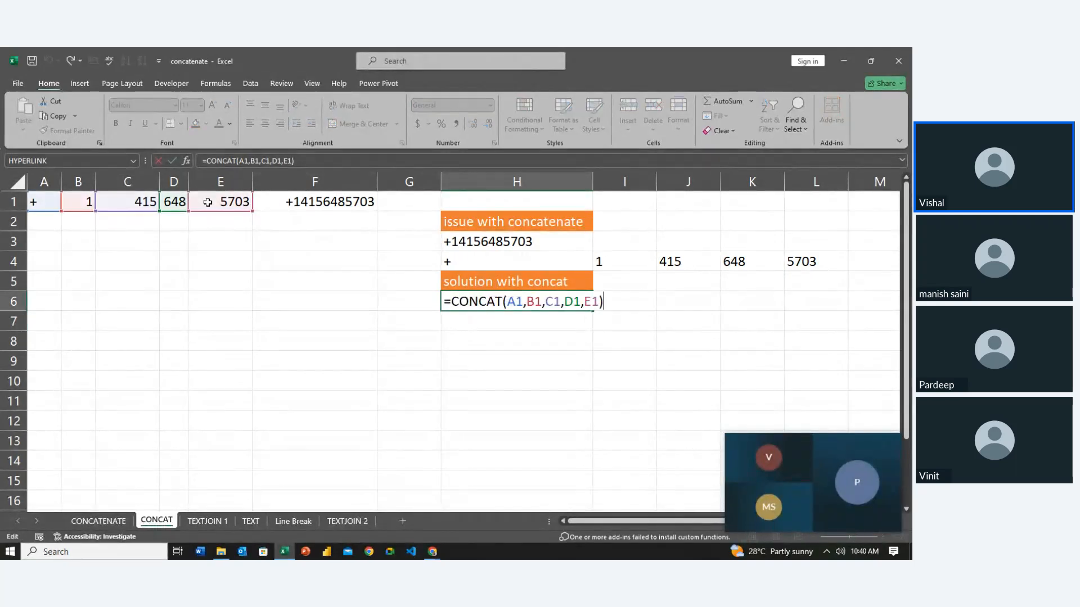
key(Return)
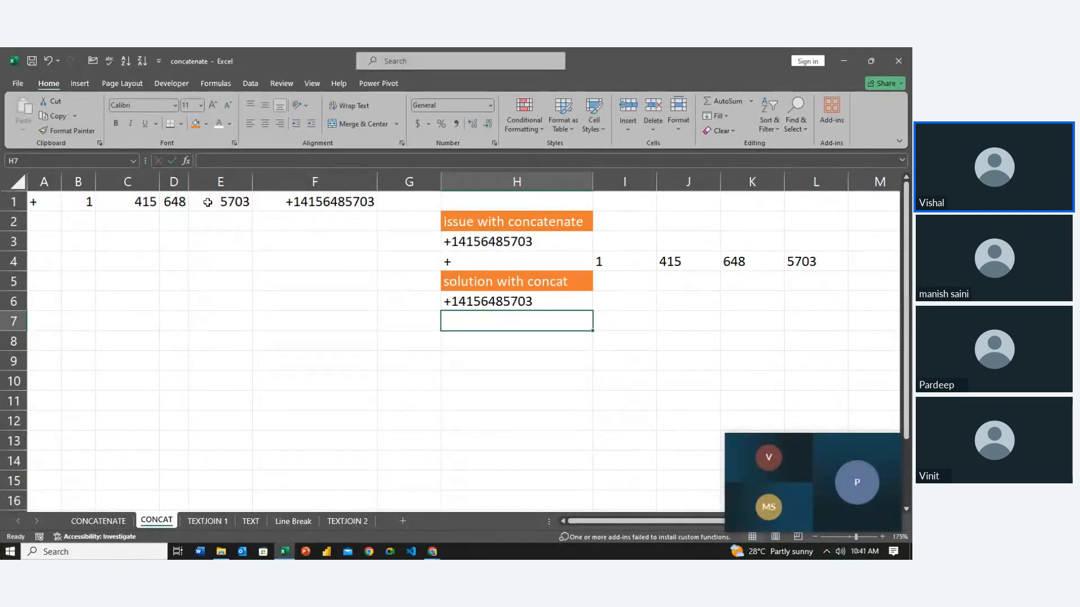
Step: Enter a CONCAT formula in H7 that joins the whole range A1:E1 as a single argument
text(=)
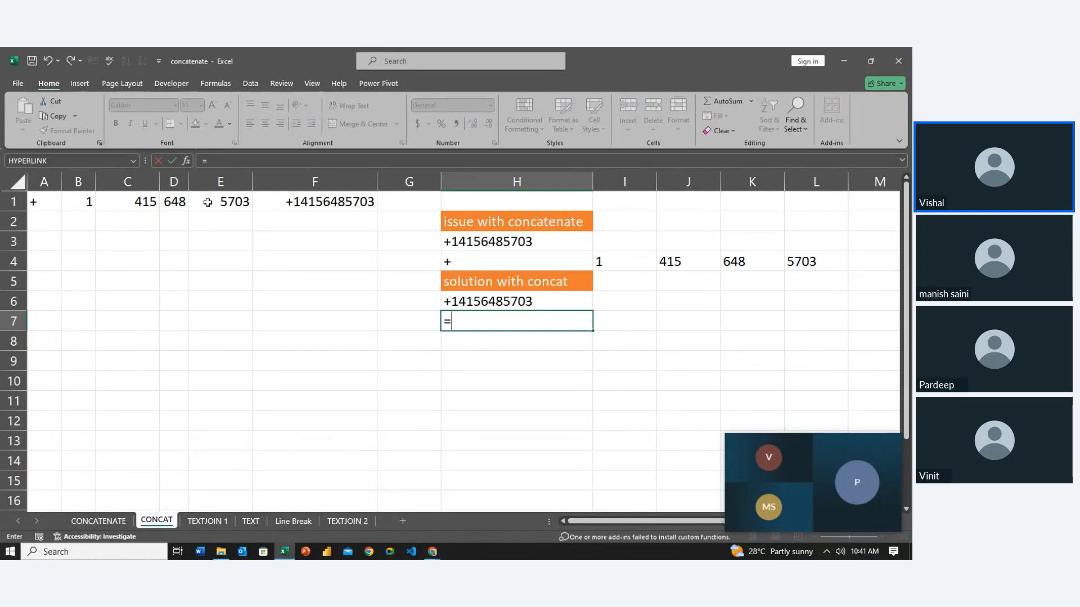
text(conca)
key(Tab)
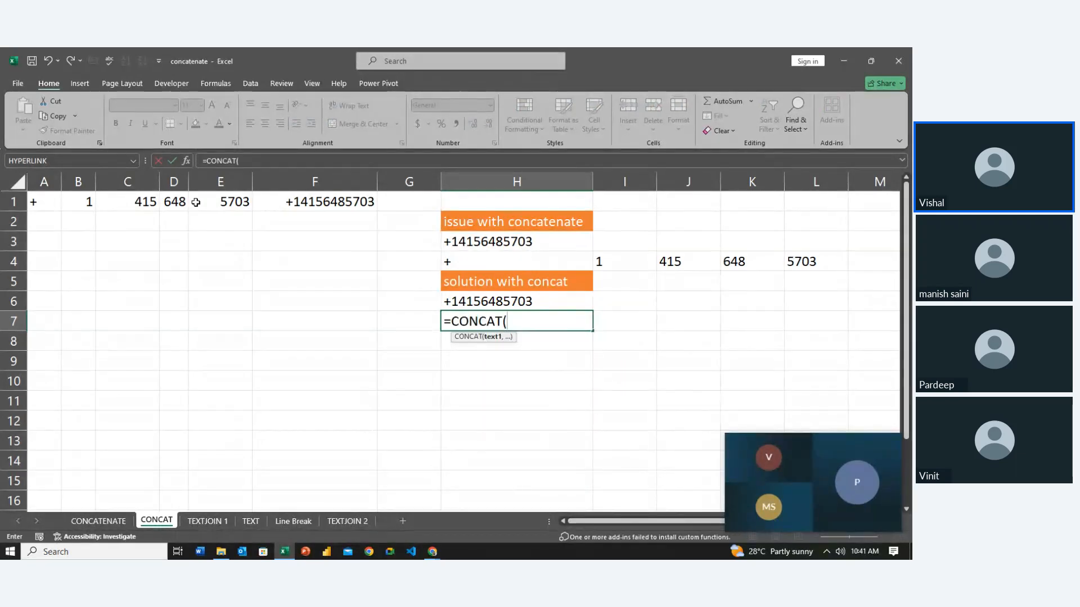
drag(31, 203, 226, 200)
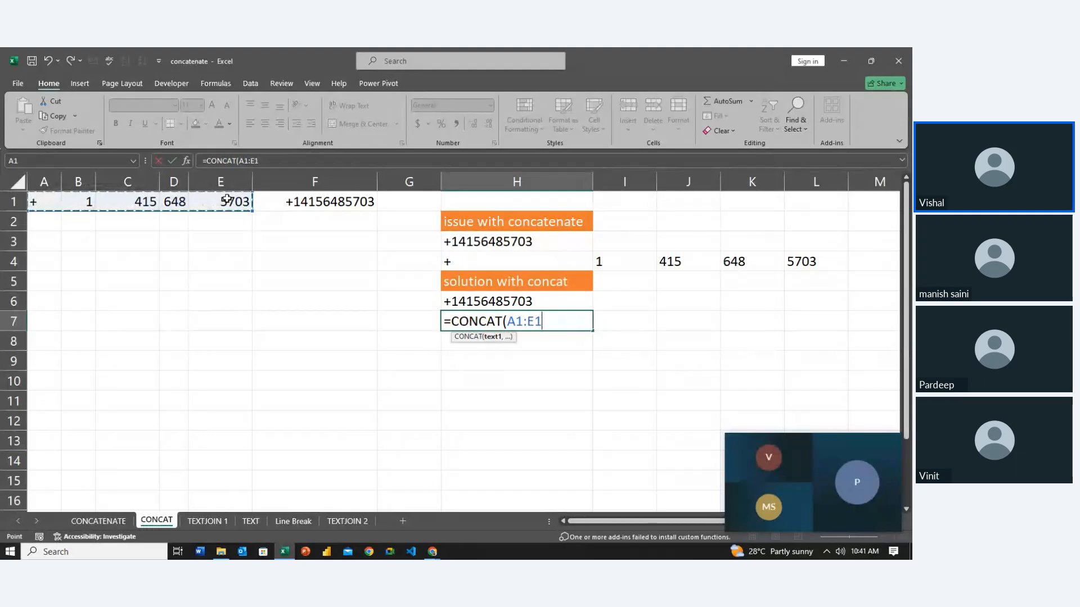
key(Return)
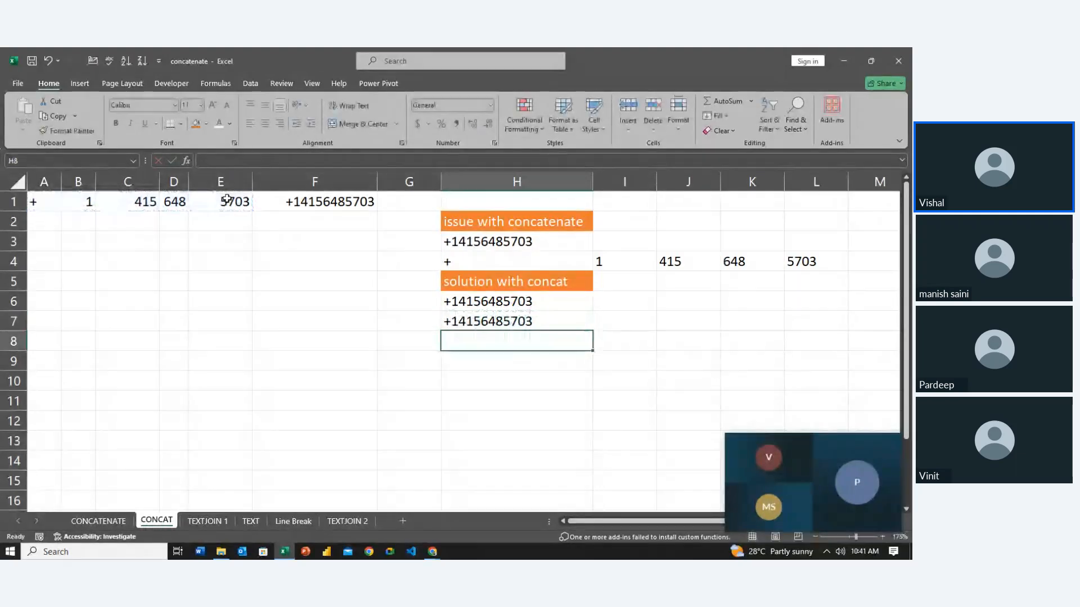
Step: Compare the separate-argument CONCAT formula in H6 with the range-based CONCAT formula in H7
key(Up)
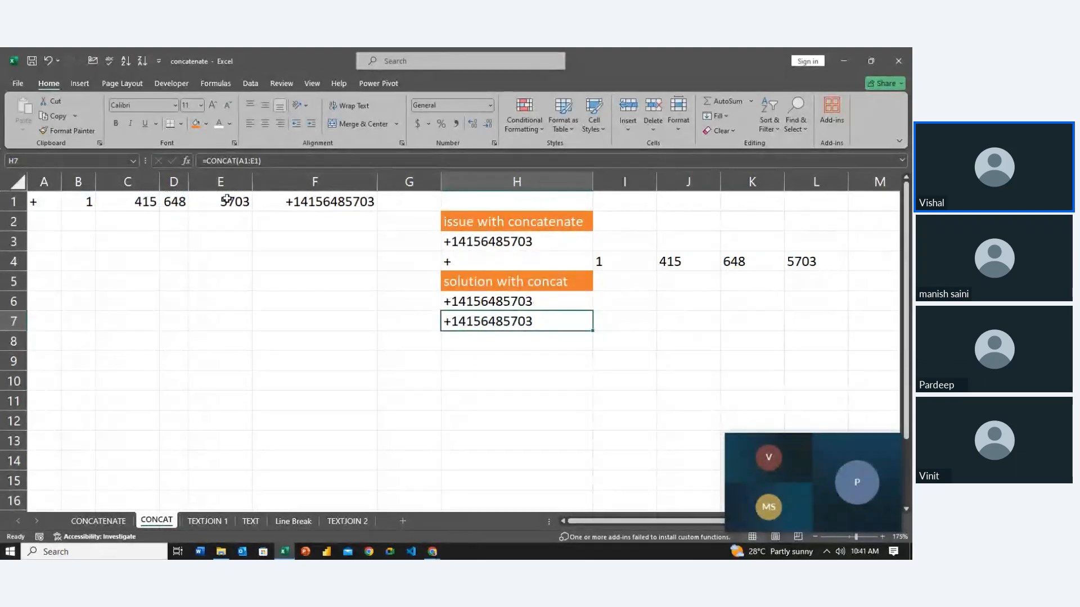
key(Up)
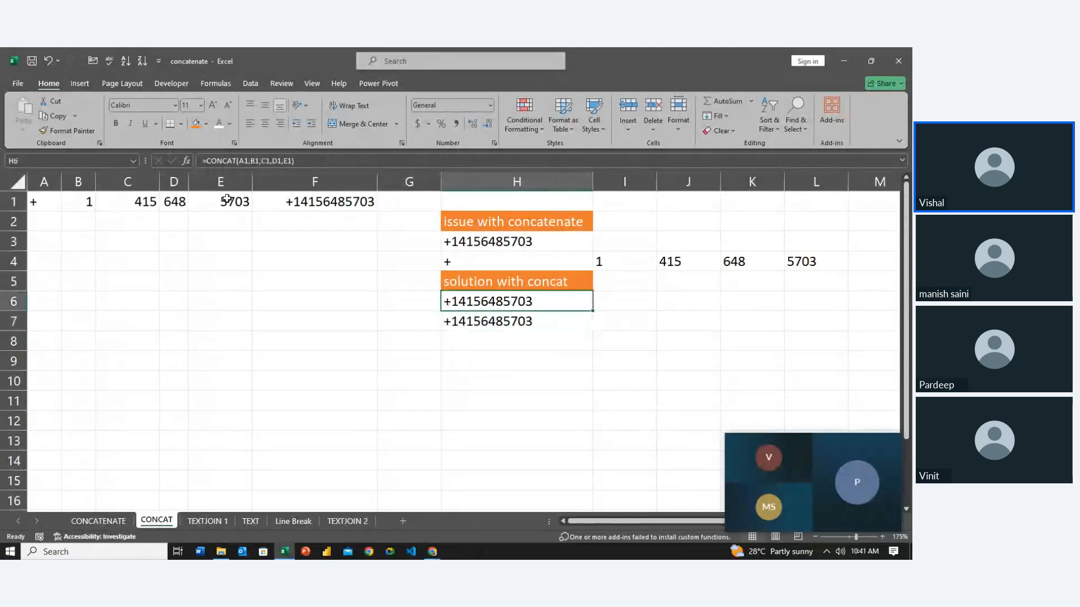
key(Down)
key(Up)
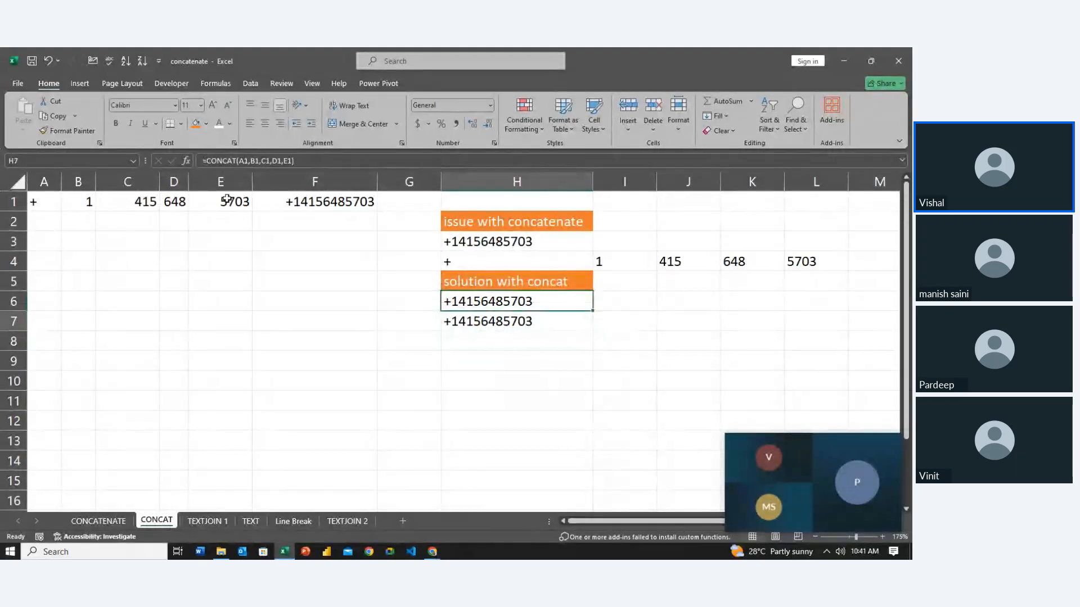
key(Down)
key(Down)
key(Up)
key(Up)
key(Down)
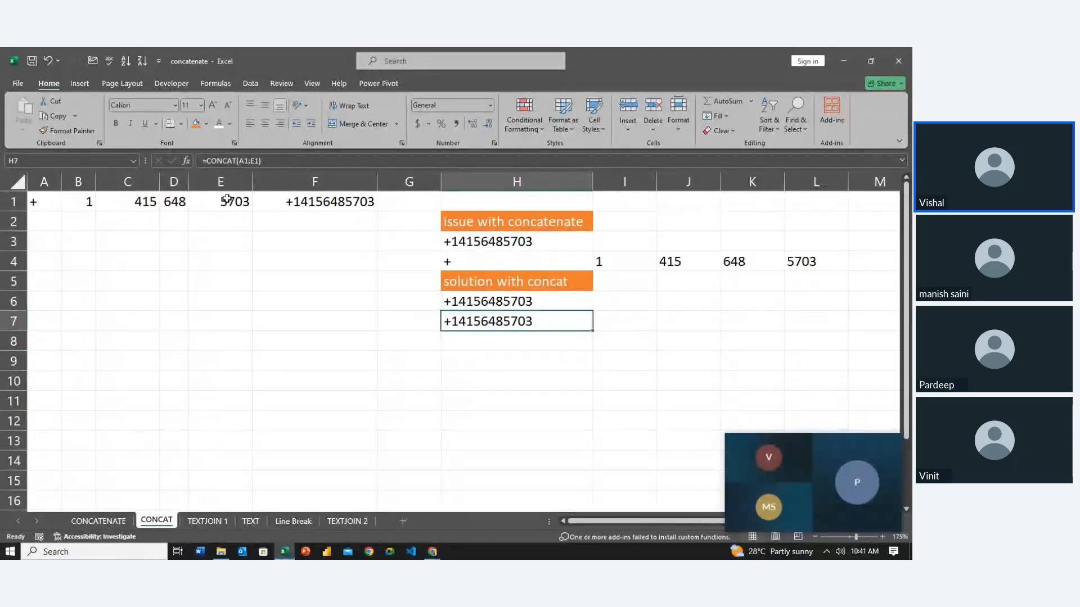
key(Up)
key(Down)
key(Up)
key(Down)
Step: Switch to the TEXTJOIN 1 sheet and select the empty cell G2 beside the name table
click(201, 520)
scroll(309, 426, up, 3)
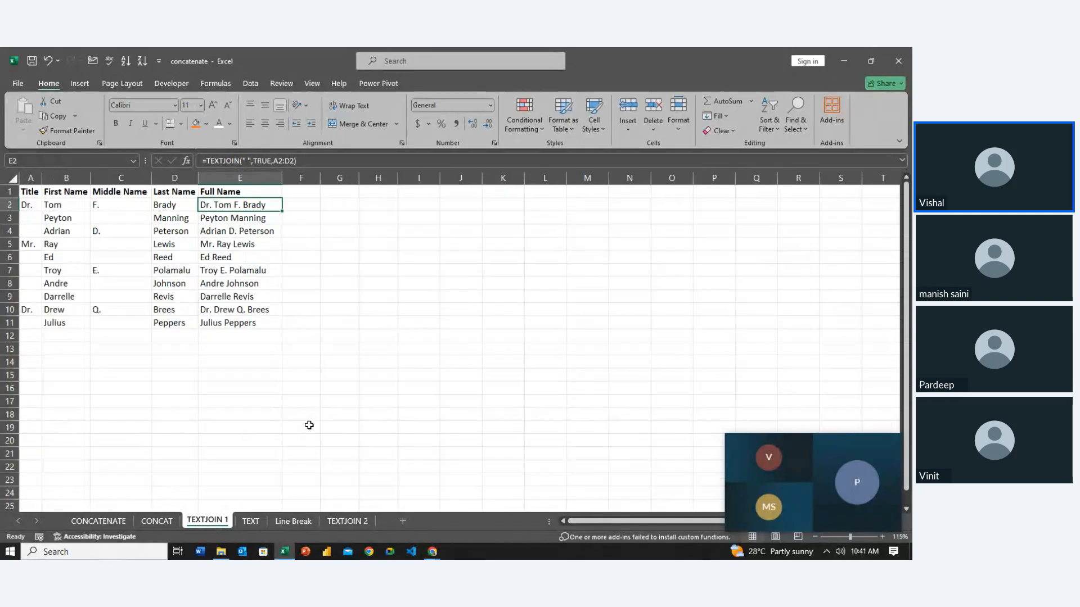
scroll(309, 425, up, 2)
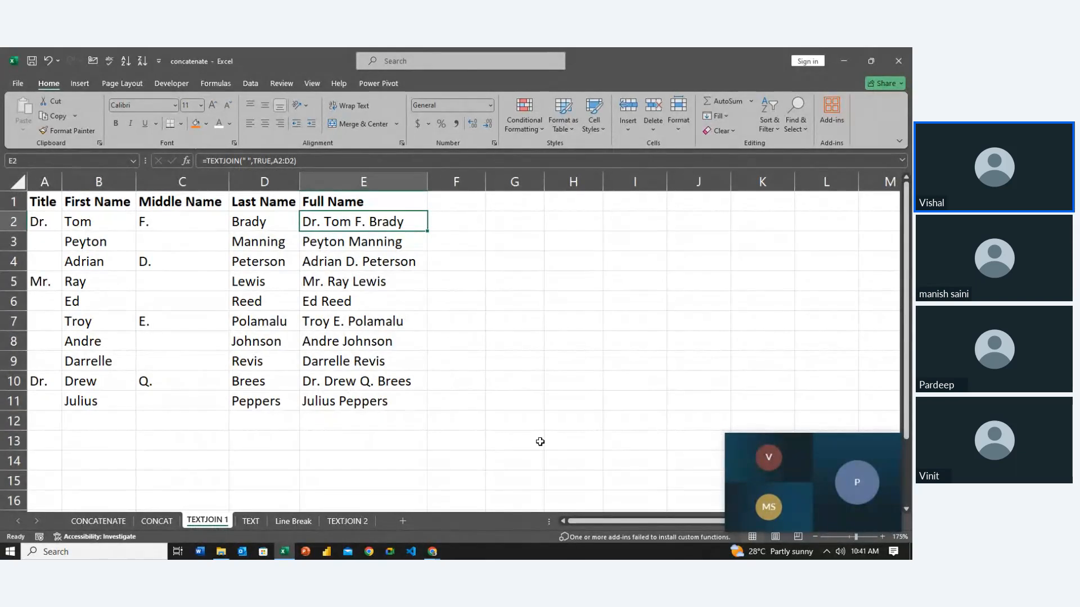
click(540, 441)
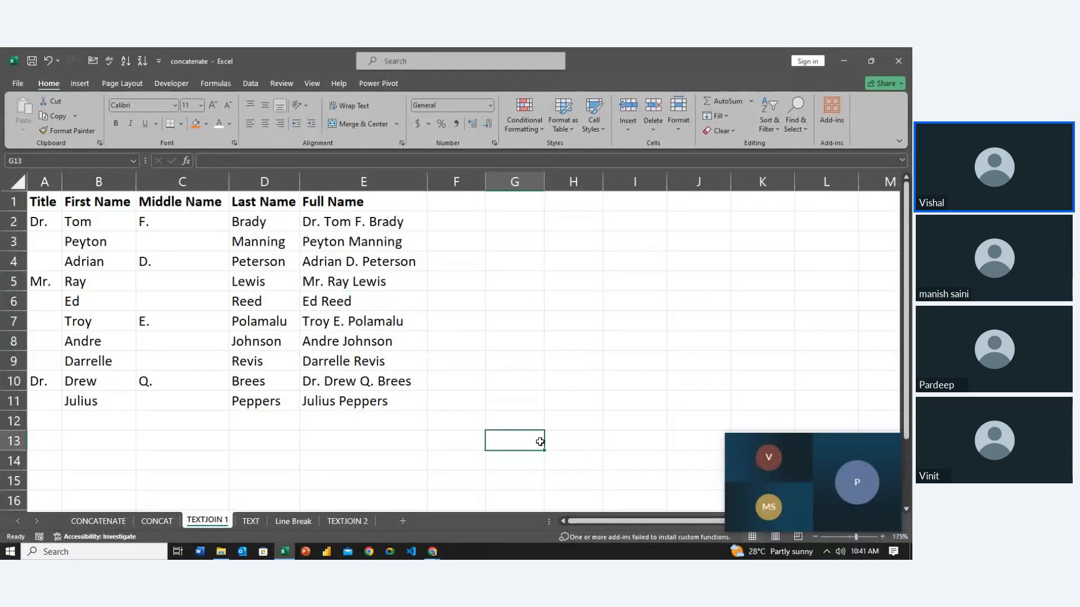
key(Up)
key(Up)
key(Up)
key(Up)
key(Up)
key(Up)
key(Up)
key(Up)
key(Up)
key(Up)
key(Up)
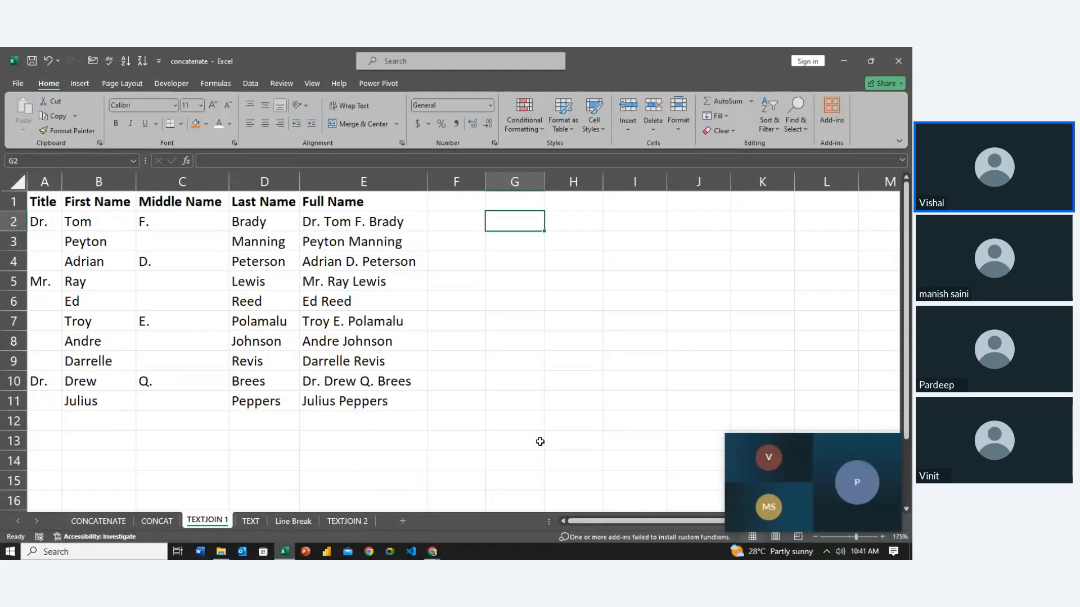
Step: Enter a CONCAT formula in G2 that joins the whole range A2:D2 as a single argument
text(=)
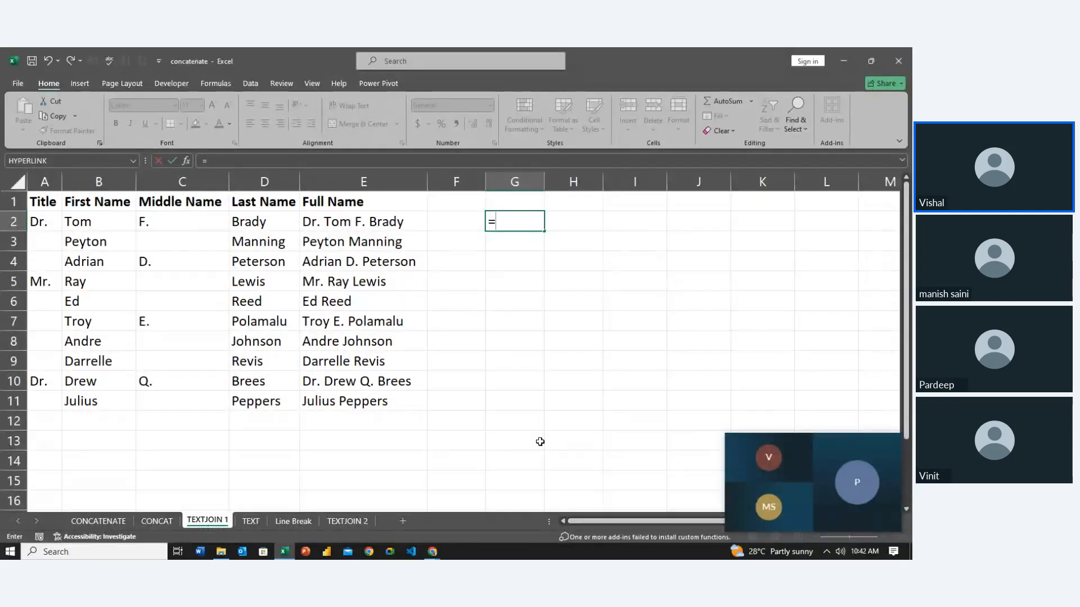
text(con)
key(Down)
key(Down)
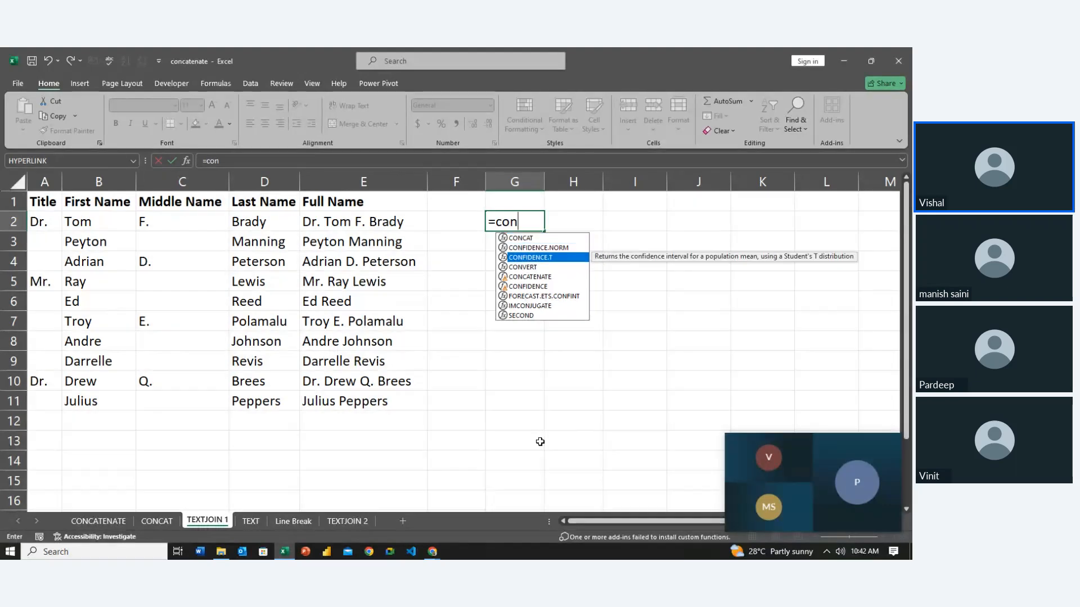
key(Up)
key(Up)
key(Tab)
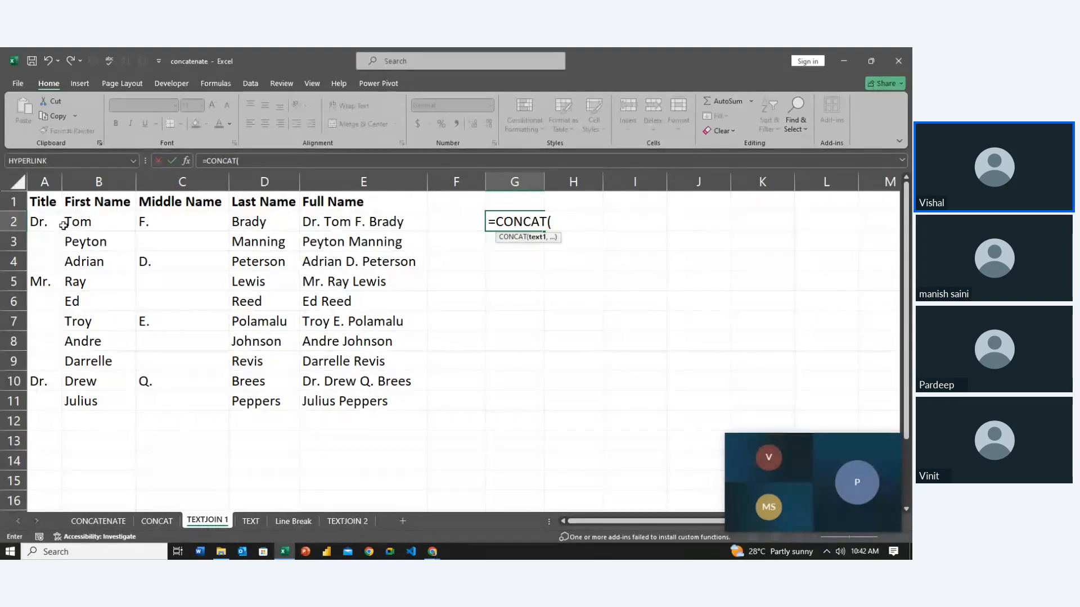
click(42, 225)
text(,)
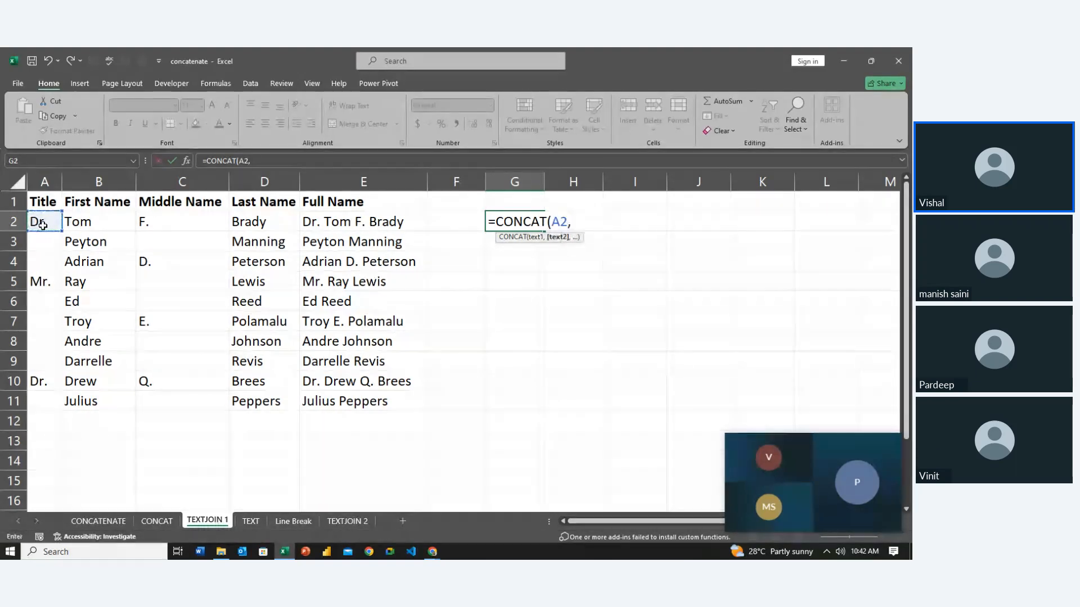
key(BackSpace)
key(BackSpace)
key(BackSpace)
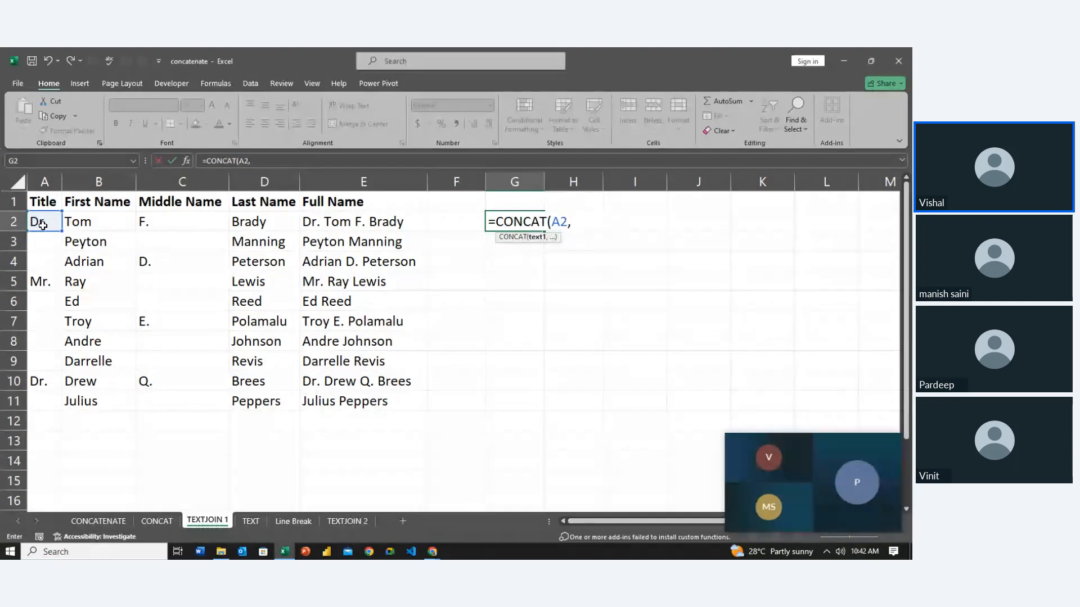
drag(43, 225, 260, 222)
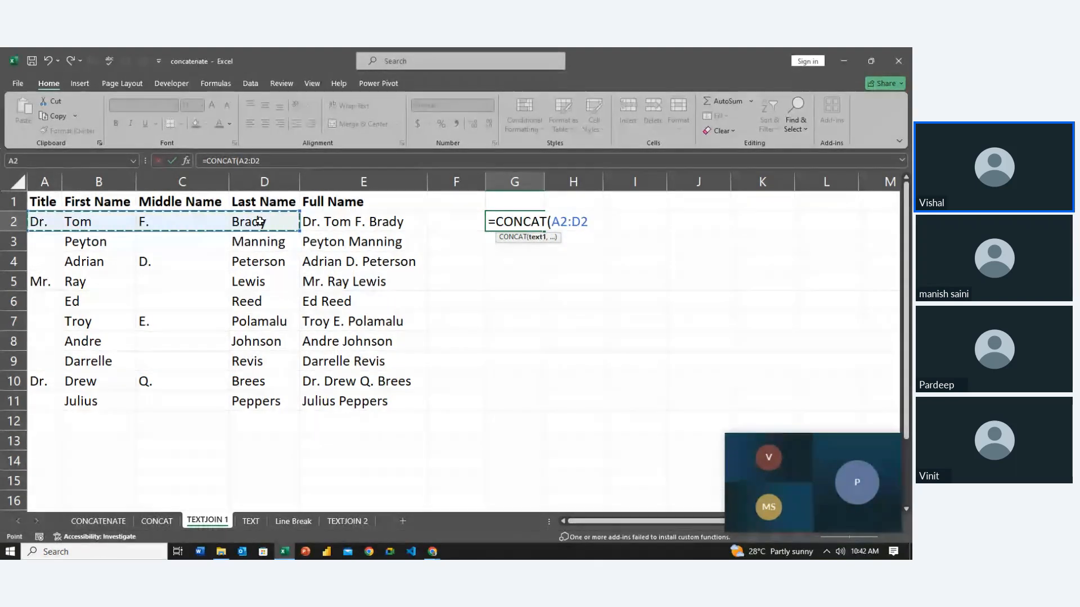
key(Return)
key(Up)
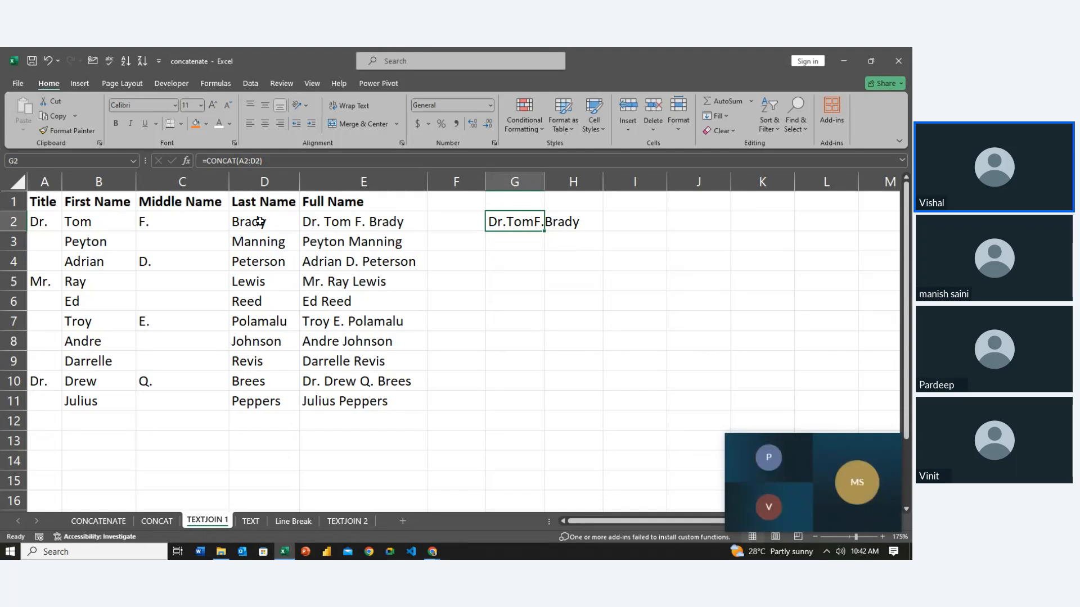
Step: Reduce the range in G2's CONCAT formula to A2 and add a space in quotes as the second argument
key(F2)
key(Left)
key(Left)
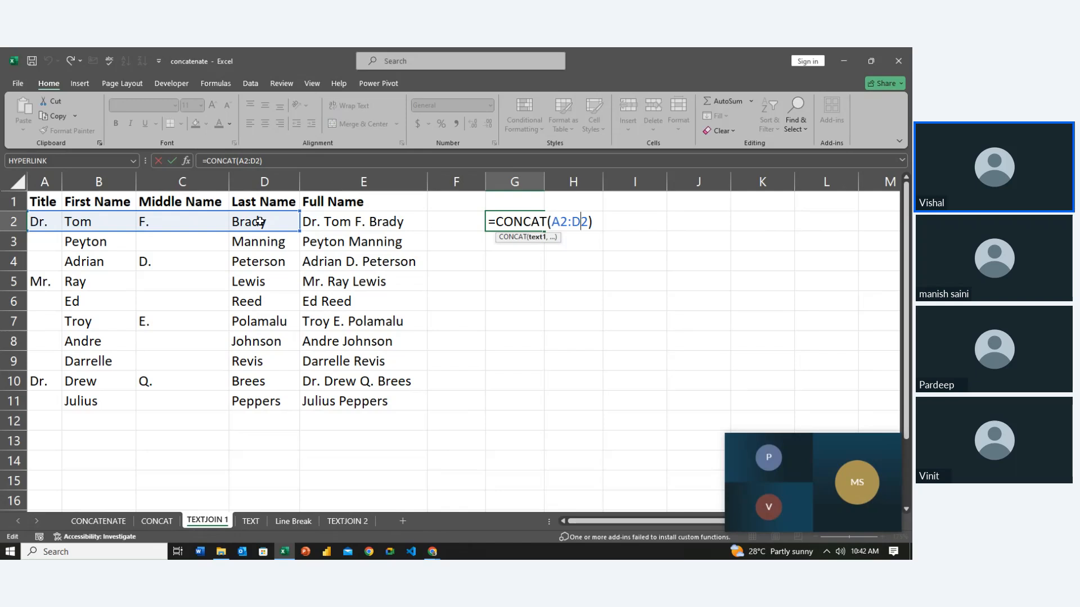
key(BackSpace)
key(BackSpace)
key(BackSpace)
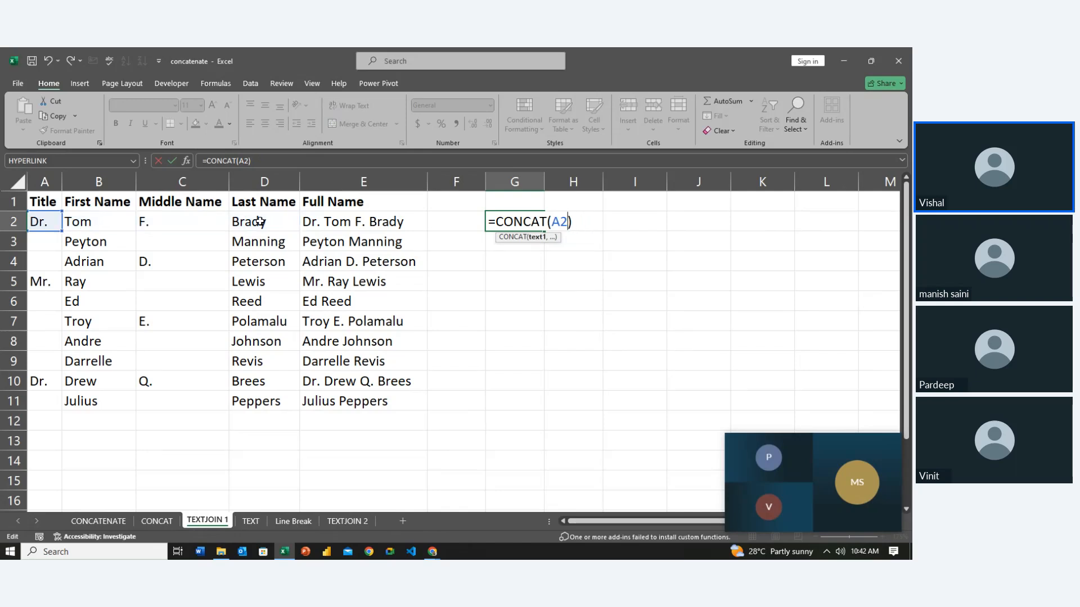
text(,)
text(" ".)
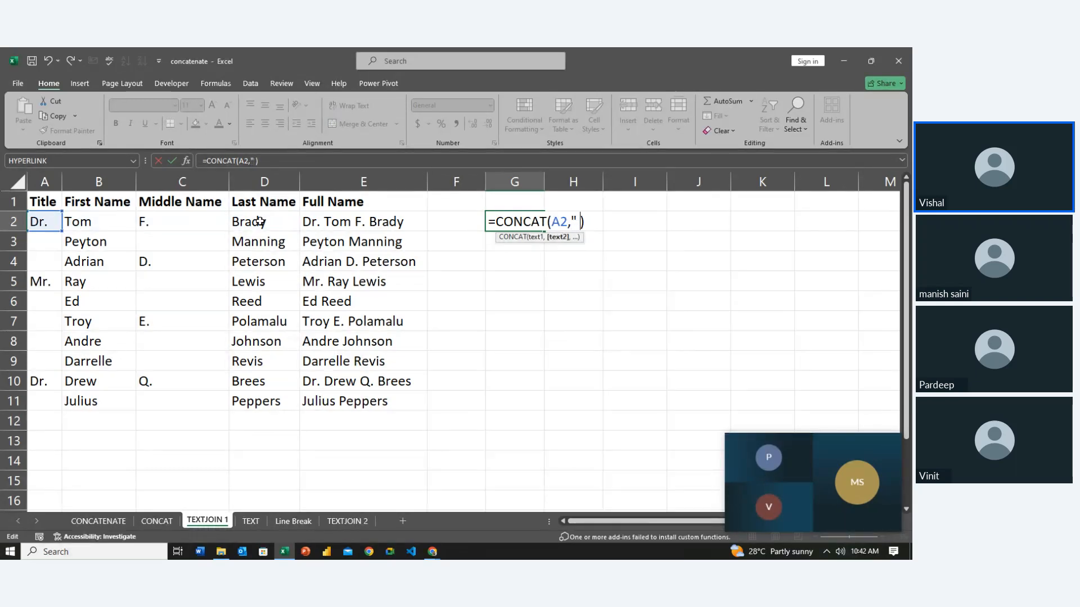
key(BackSpace)
text(,)
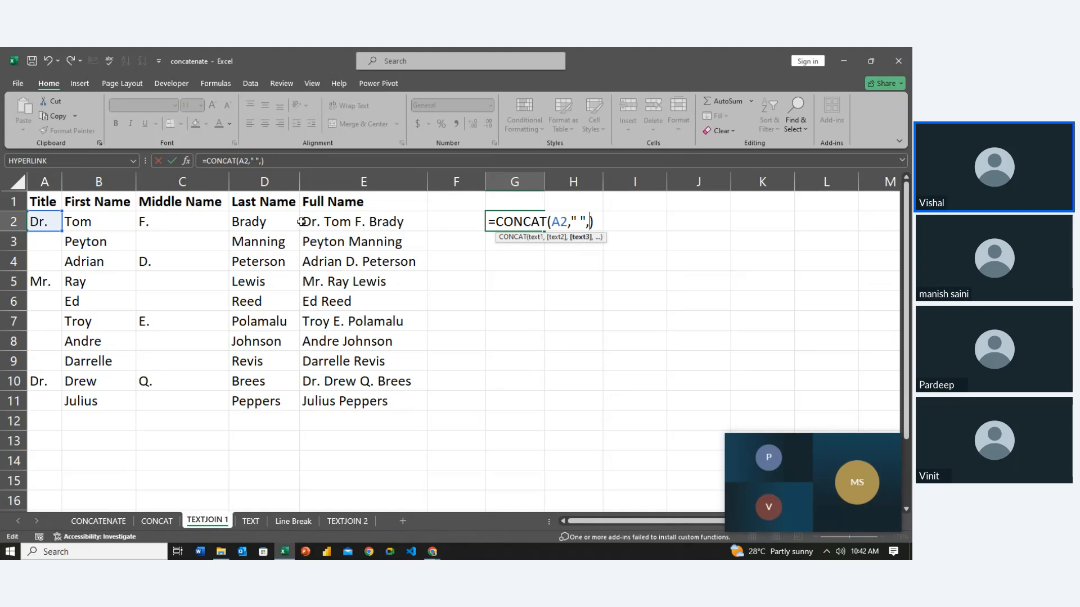
Step: Complete G2's CONCAT formula with B2, C2 and D2, placing a quoted space between each pair of cells
click(83, 222)
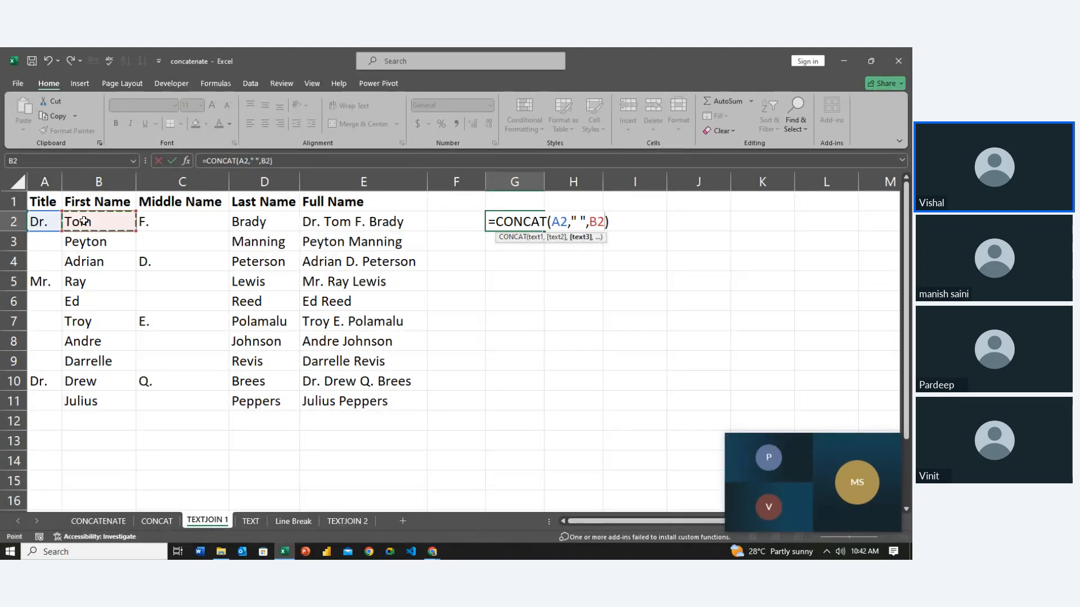
text(," ",)
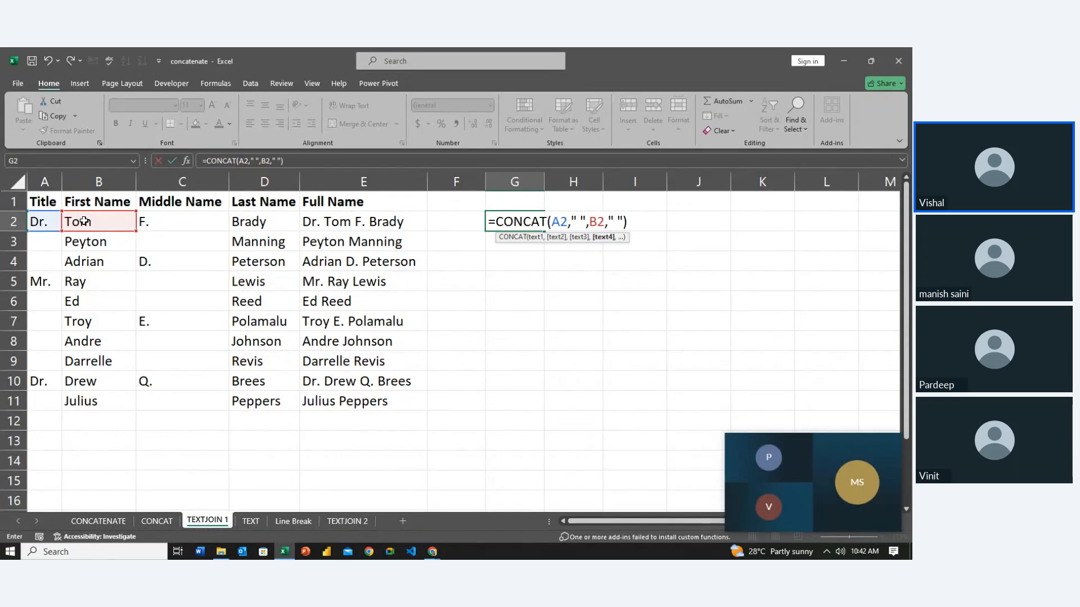
click(156, 220)
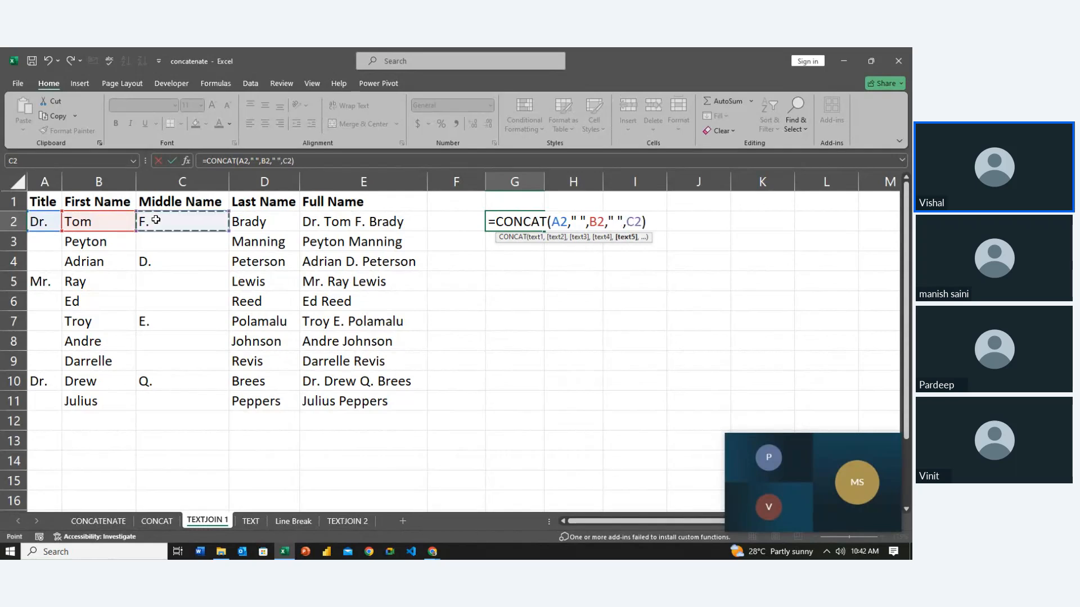
text(," ",B2," ")
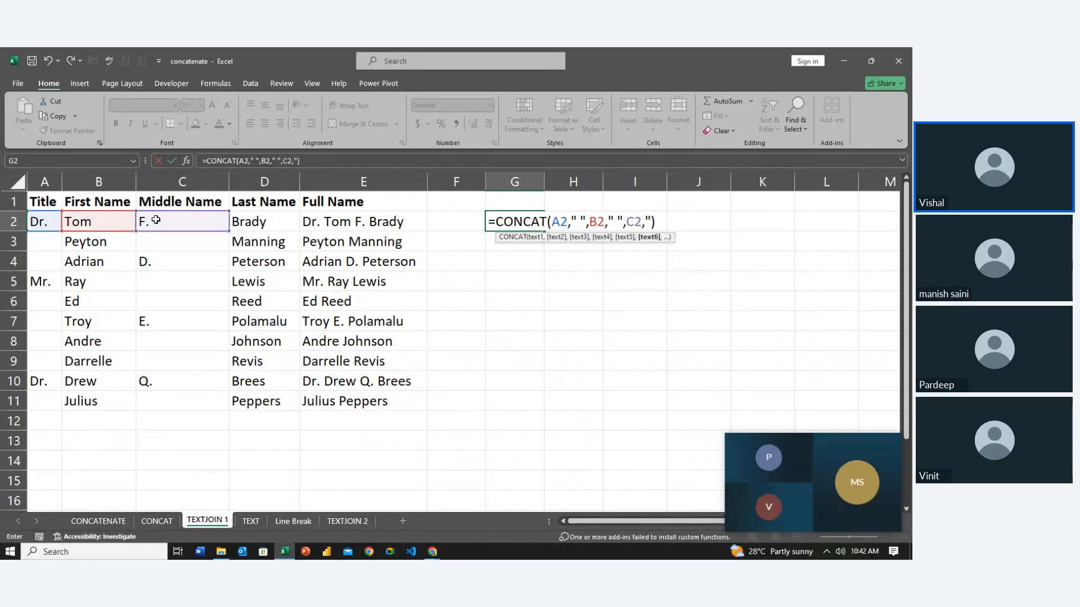
text(,)
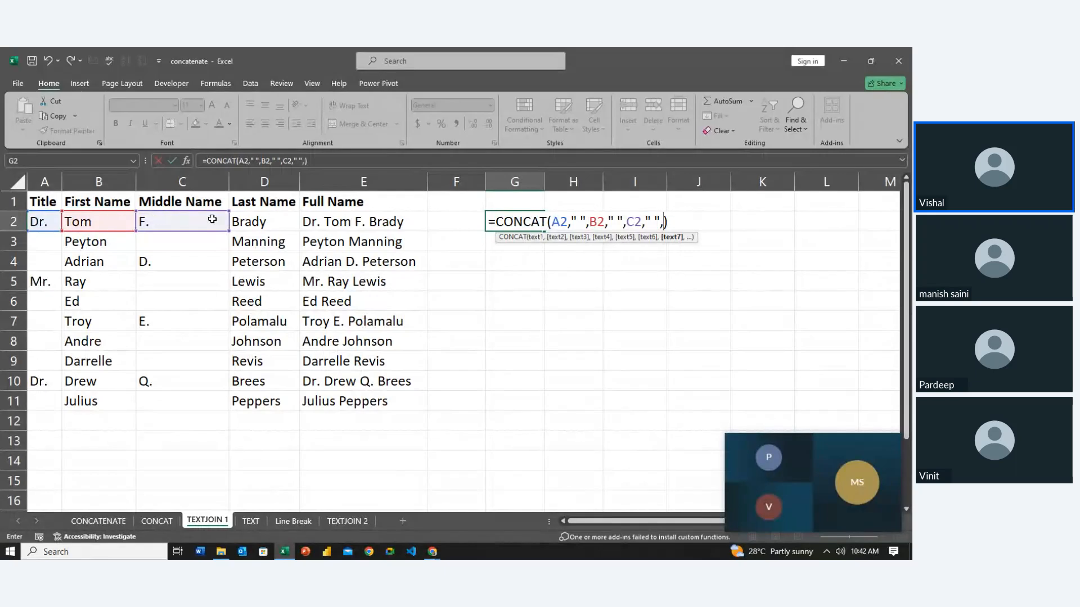
click(251, 221)
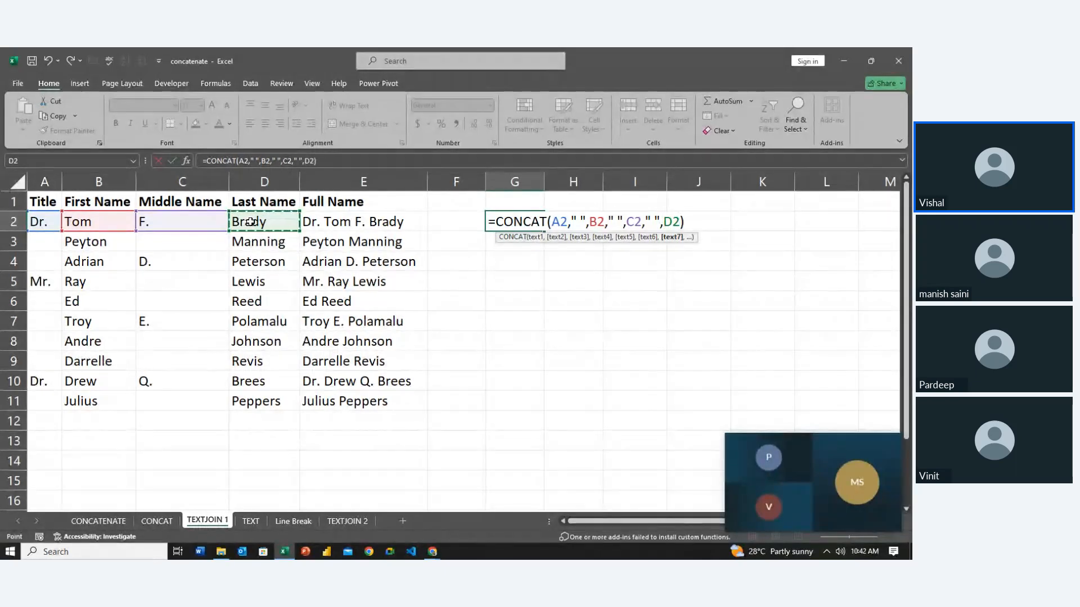
key(Return)
key(Up)
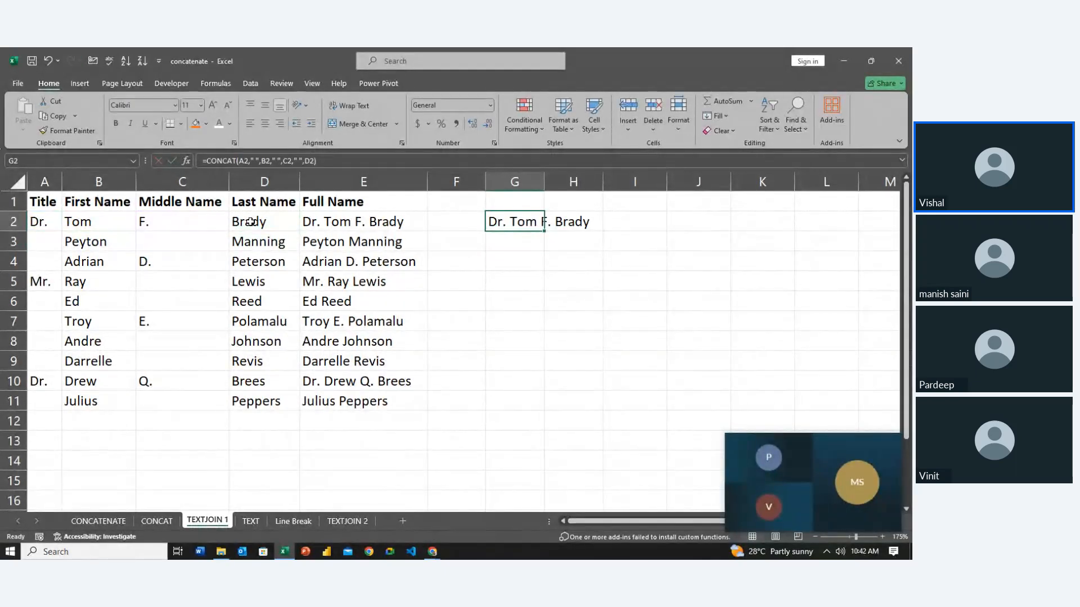
Step: AutoFit the width of column G to the joined name in G2
key(alt+h)
key(o)
key(i)
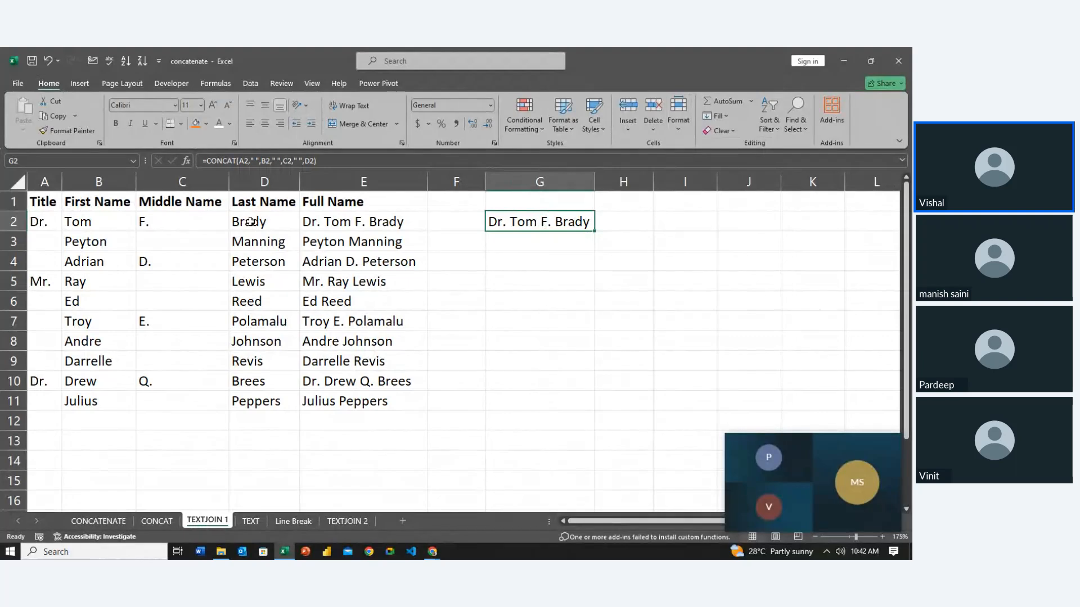
Step: Fill the CONCAT formula from G2 down through G11
key(shift+Down)
key(shift+Down)
key(shift+Down)
key(shift+Down)
key(shift+Down)
key(shift+Down)
key(shift+Down)
key(shift+Down)
key(shift+Down)
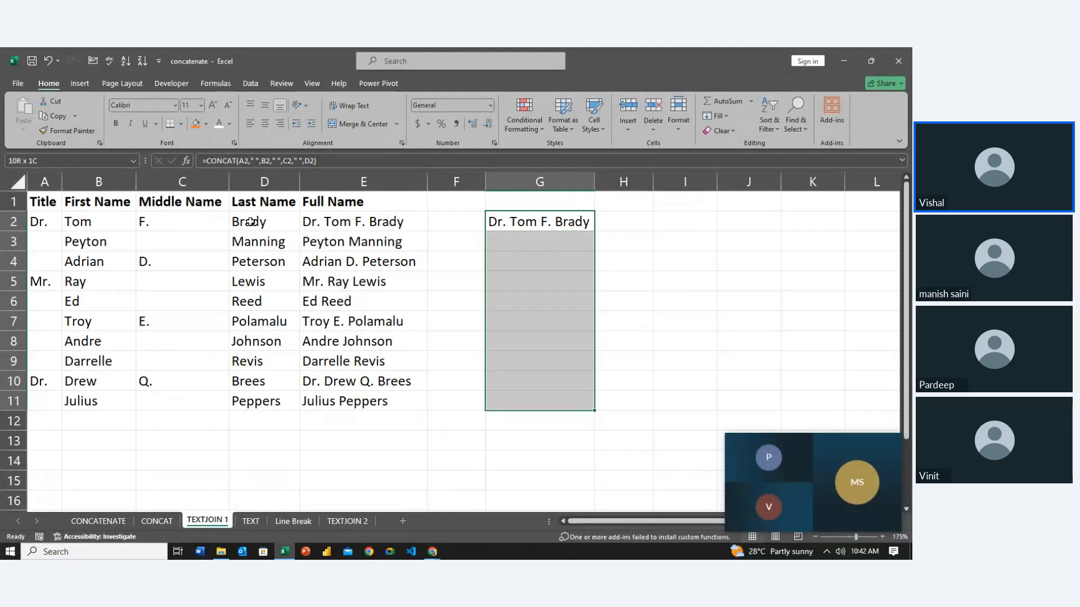
key(ctrl+d)
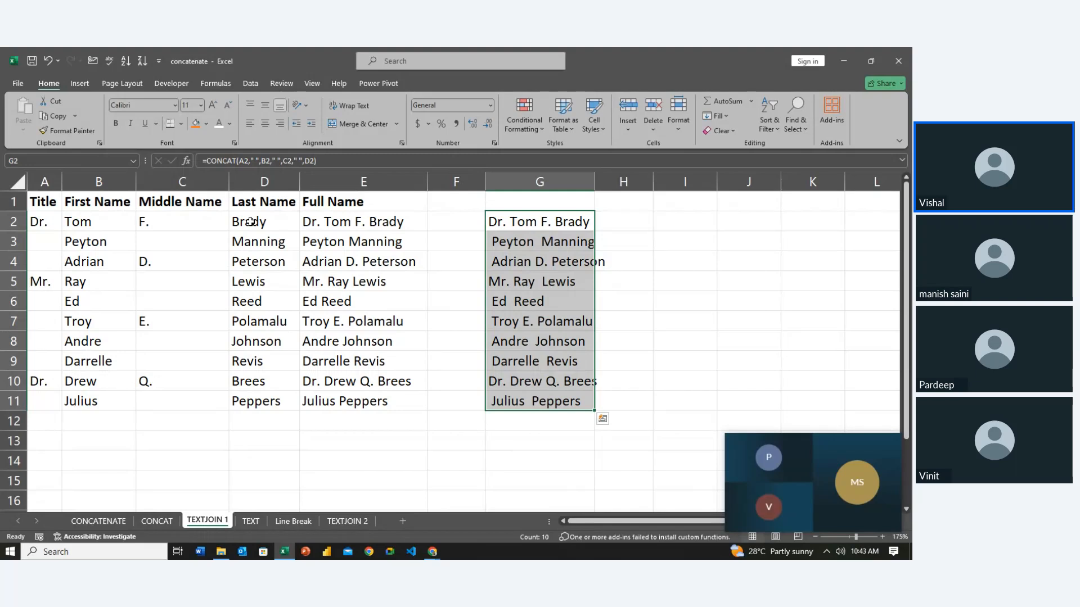
Step: Open the CONCAT formula in G2 for editing, with the insertion point directly after the equals sign
key(Up)
key(Down)
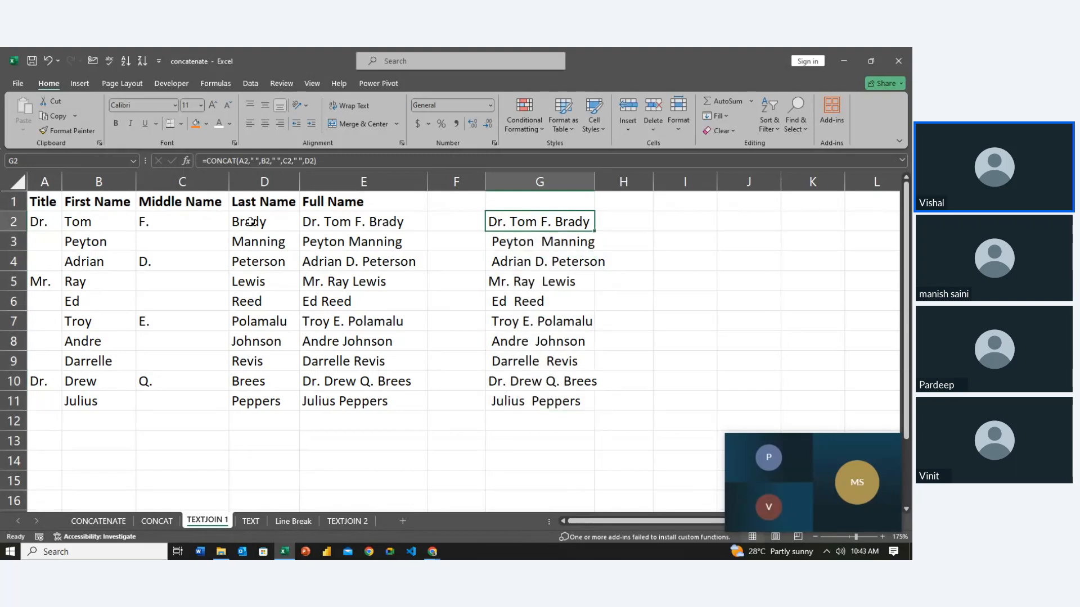
key(F2)
key(Left)
key(Left)
key(Left)
key(Left)
key(Left)
key(Left)
key(Left)
key(Left)
key(Left)
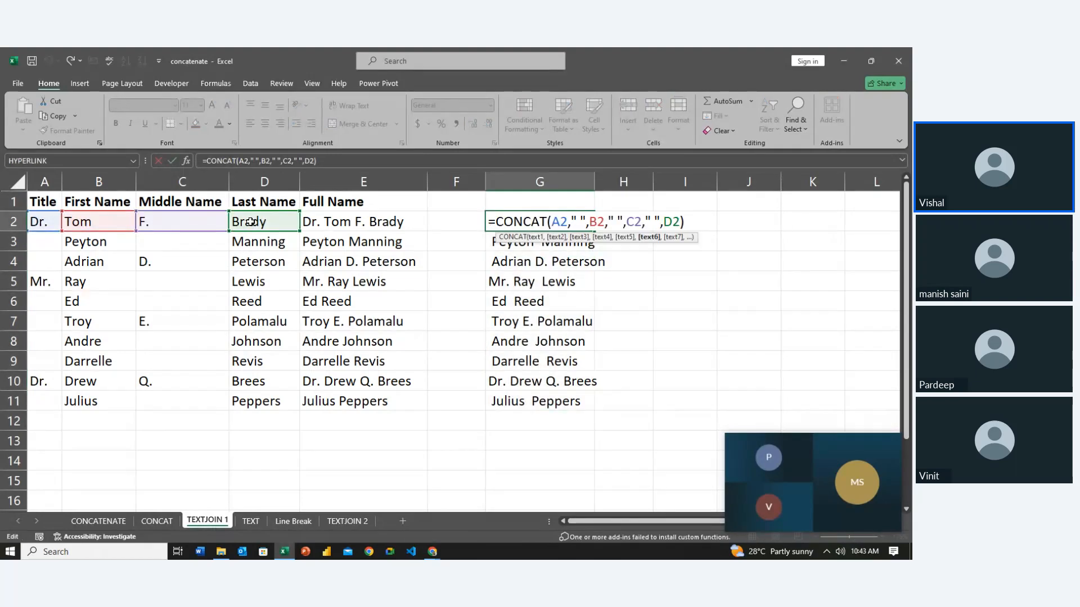
key(Left)
key(Left)
key(Left)
key(Left)
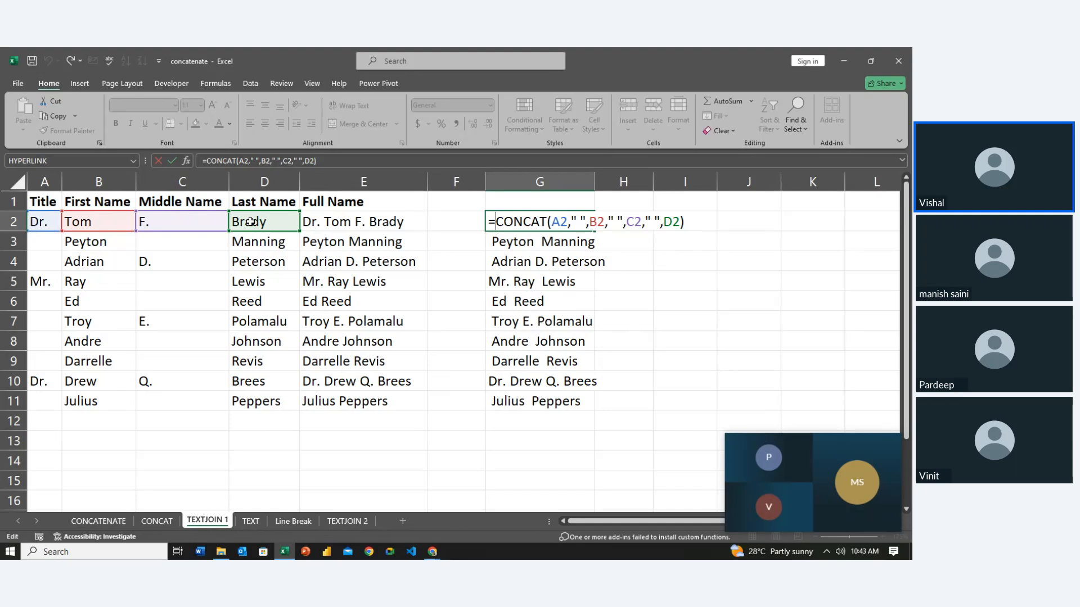
text(trim)
key(BackSpace)
key(BackSpace)
key(BackSpace)
key(BackSpace)
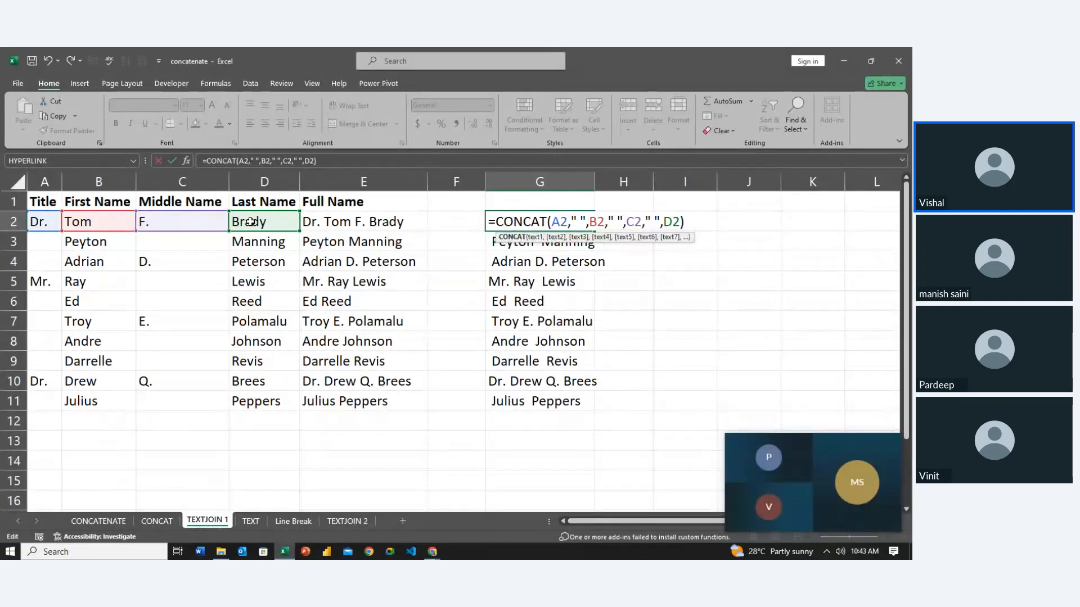
Step: Wrap G2's CONCAT formula in the TRIM function and enter it
text(trim)
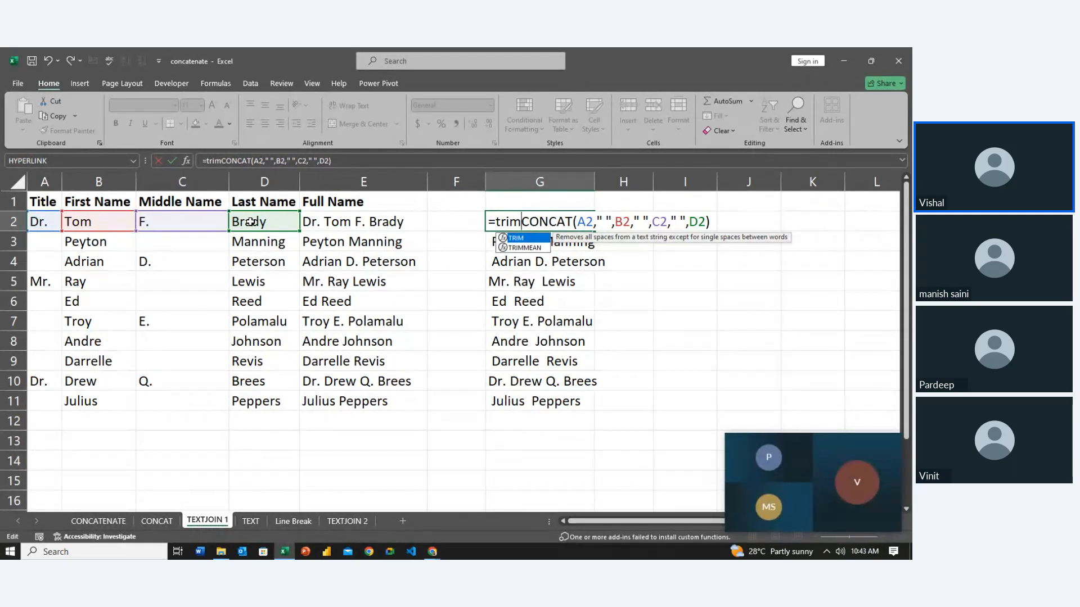
text(()
key(Right)
key(Right)
key(Right)
key(Right)
key(Right)
key(Right)
key(Right)
key(Right)
key(Right)
key(Right)
key(Right)
key(Right)
key(Right)
key(Right)
key(Right)
key(Right)
key(Right)
key(Right)
key(Right)
key(Right)
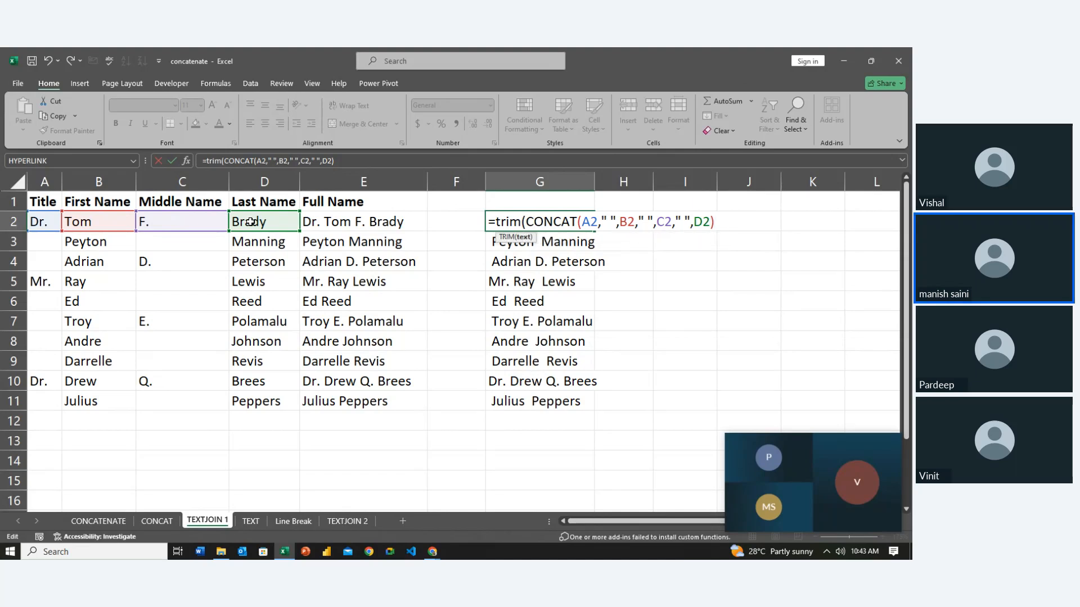
text())
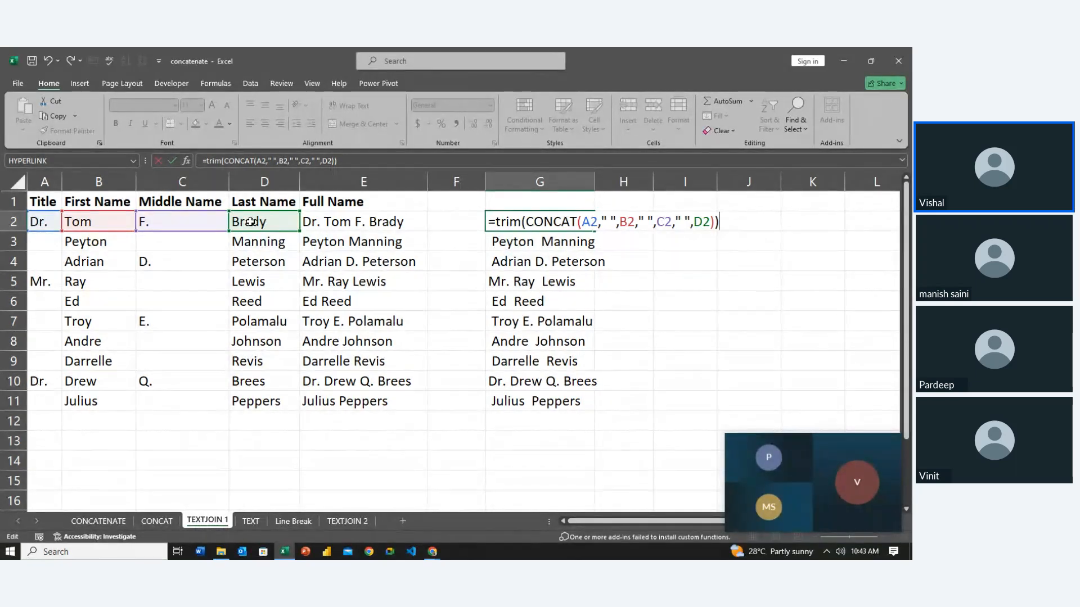
key(Return)
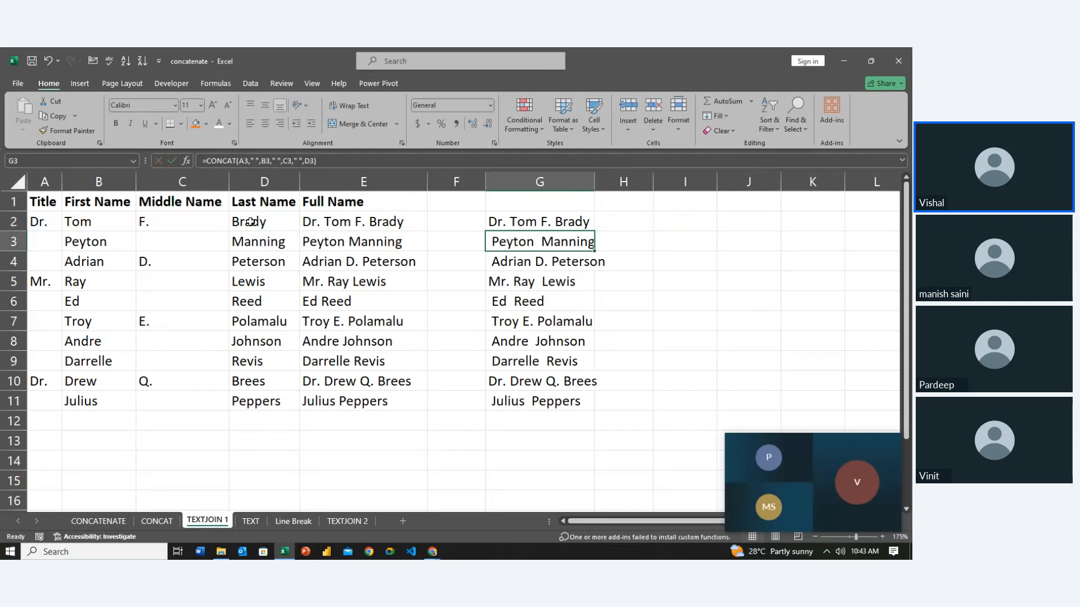
Step: Fill the TRIM and CONCAT formula from G2 down through G11
key(Up)
key(shift+Down)
key(shift+Down)
key(shift+Down)
key(shift+Down)
key(shift+Down)
key(shift+Down)
key(shift+Down)
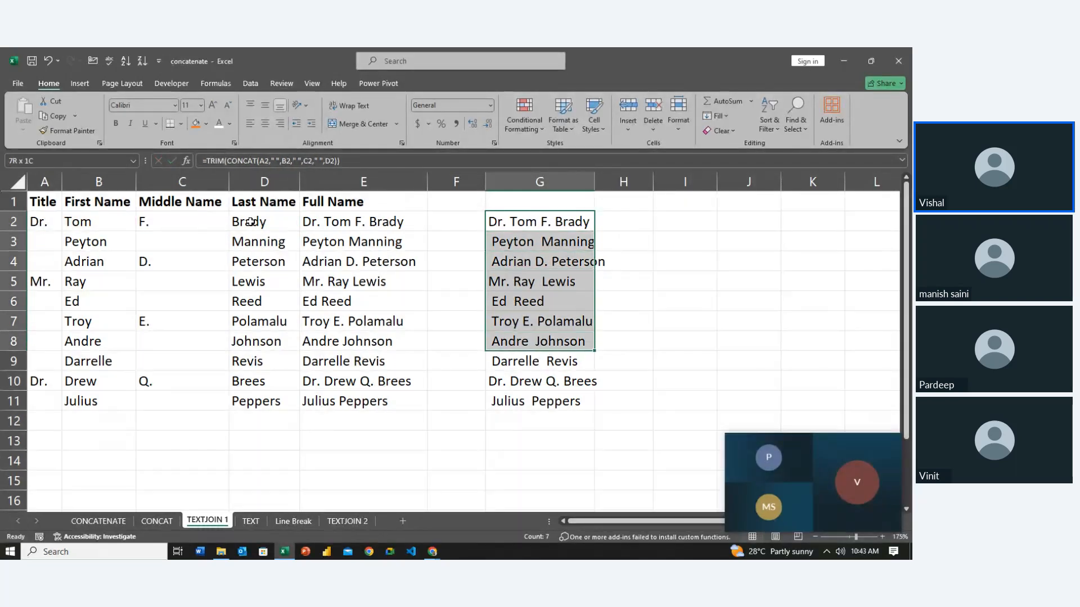
key(shift+Down)
key(shift+Down)
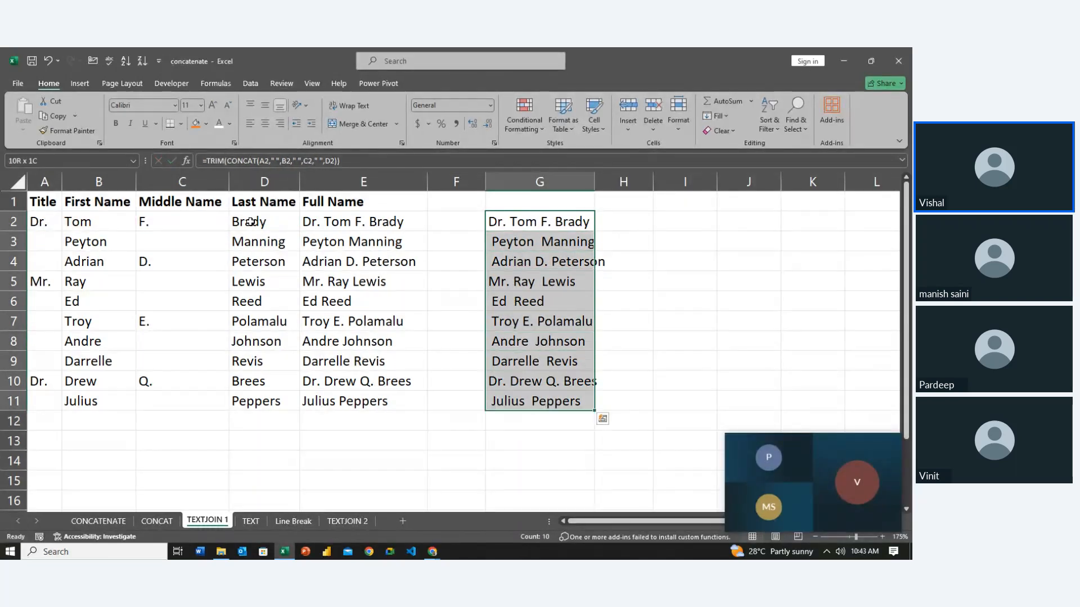
key(ctrl+d)
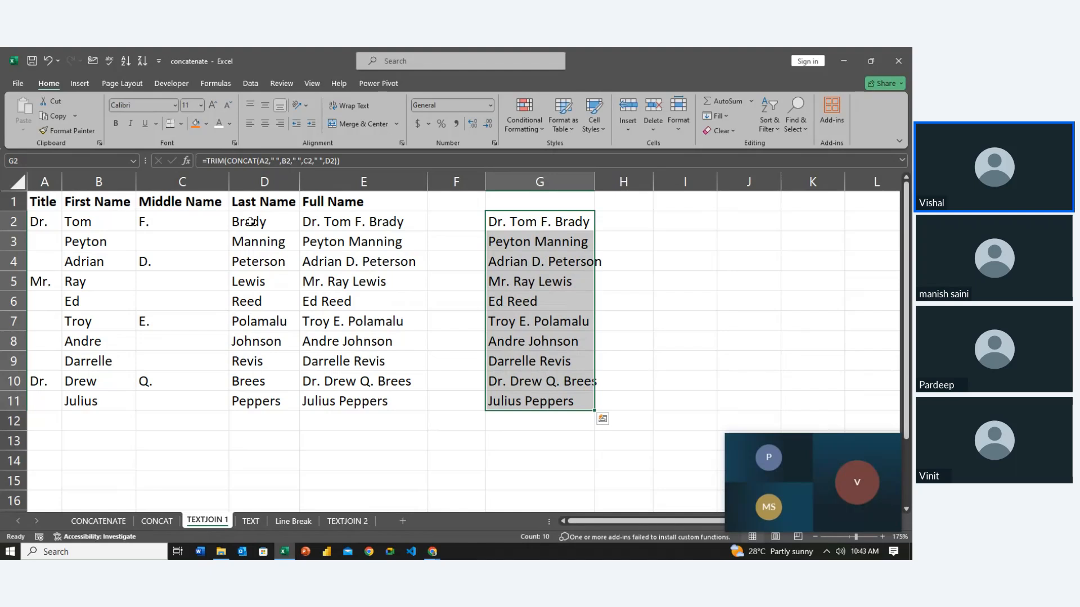
Step: AutoFit the width of column G to the joined names in G2:G11
key(alt+h)
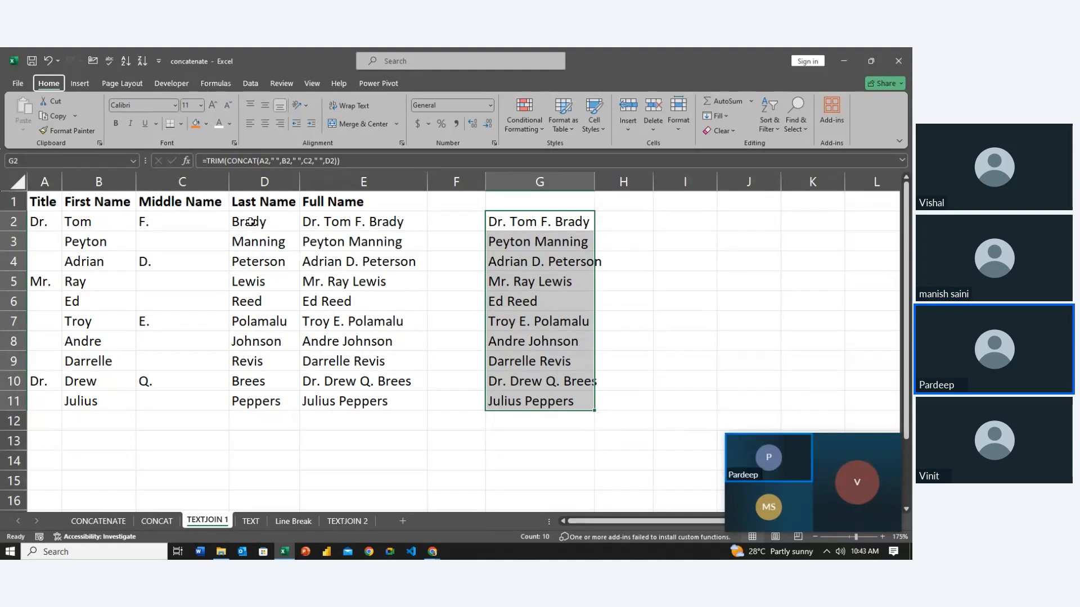
key(o)
key(i)
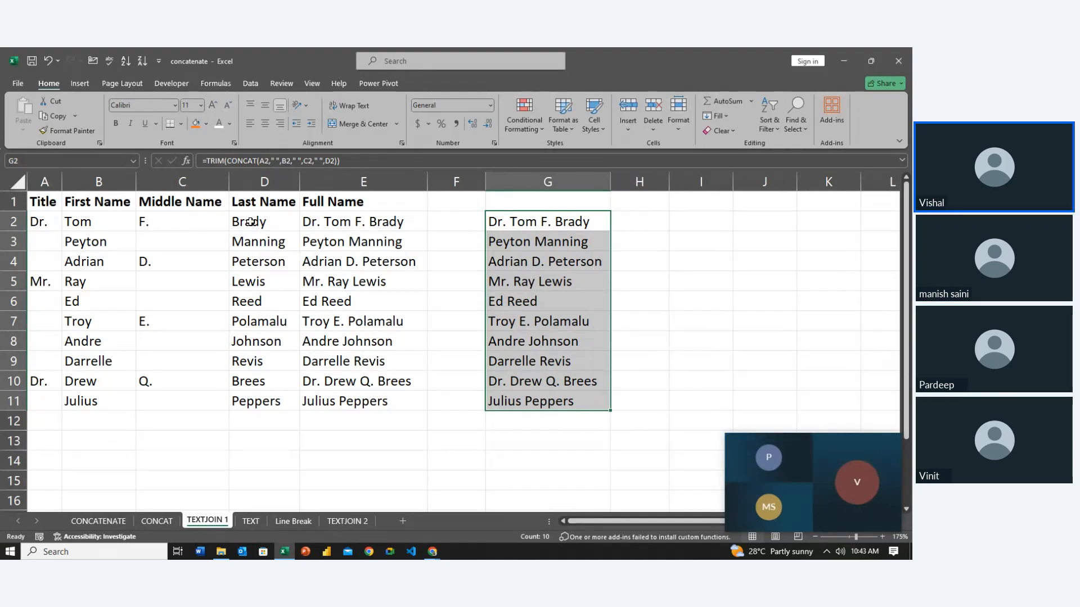
Step: Review the trimmed names in column G, checking the spacing from G2 down to G11
key(Down)
key(Down)
key(Down)
key(Down)
key(Down)
key(Down)
key(Down)
key(Down)
key(Down)
key(Up)
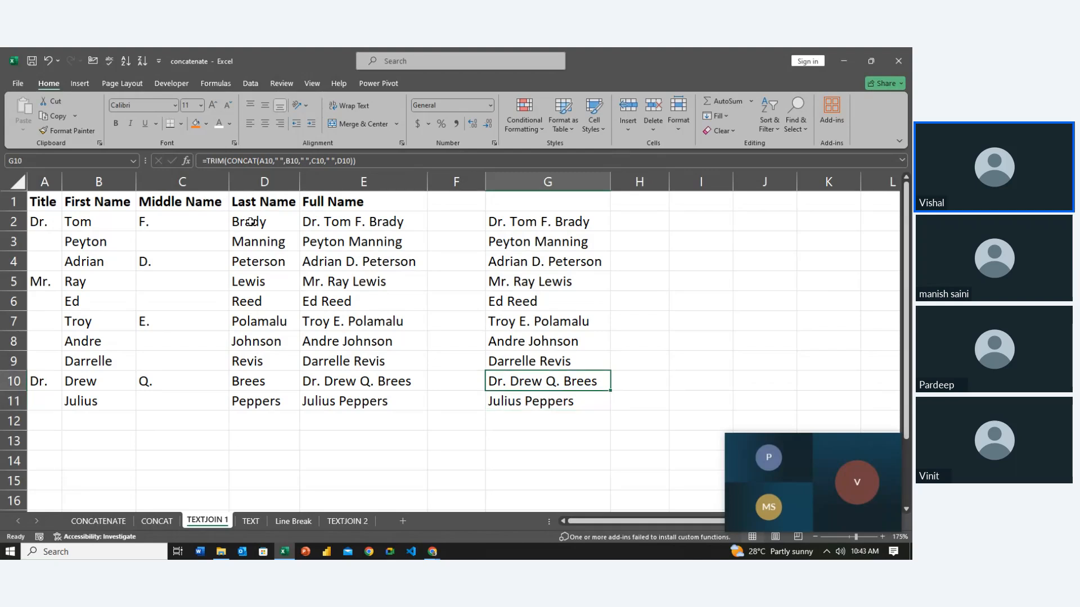
key(Up)
key(Up)
key(Up)
key(Up)
key(Up)
key(Up)
key(Up)
key(Up)
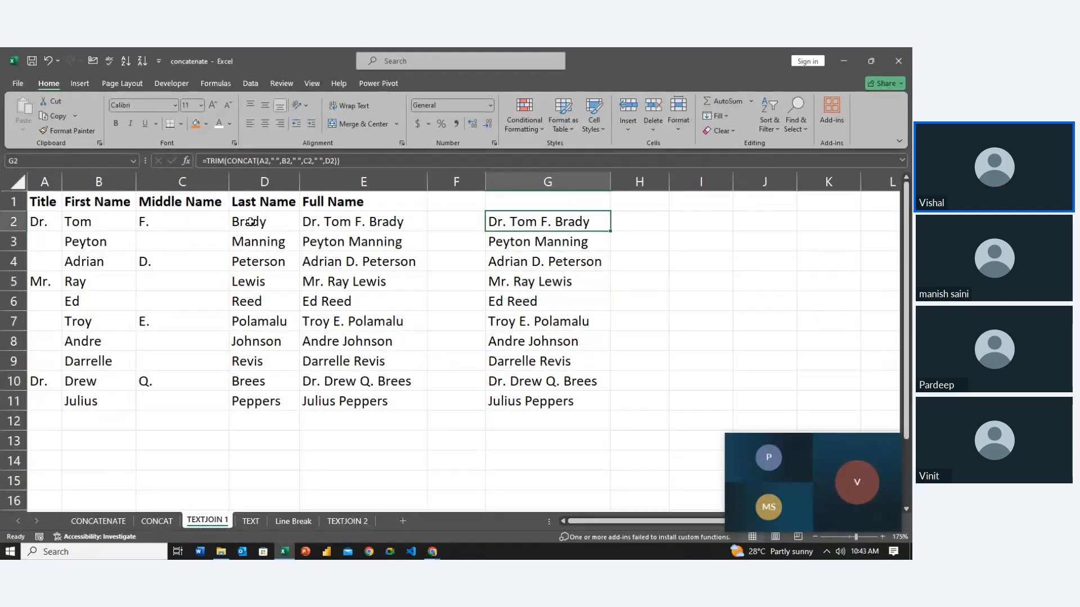
key(Down)
key(Down)
key(Up)
key(Up)
key(Up)
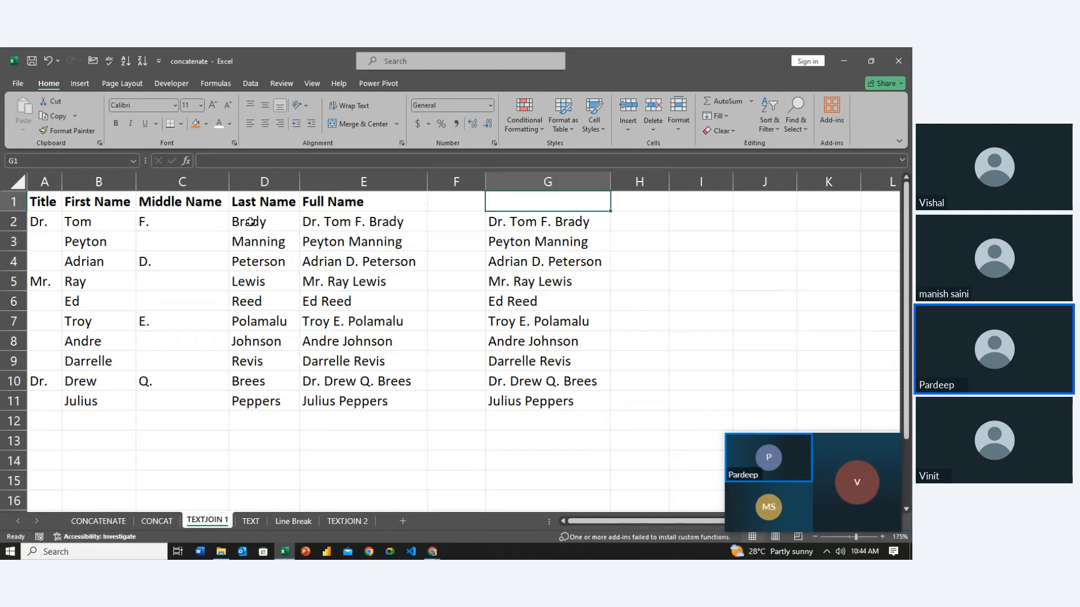
Step: Examine the CONCAT portion nested inside TRIM in G2's formula, highlighting the whole inner function
key(Down)
key(F2)
key(Left)
key(Left)
key(Left)
key(Left)
key(Left)
key(Left)
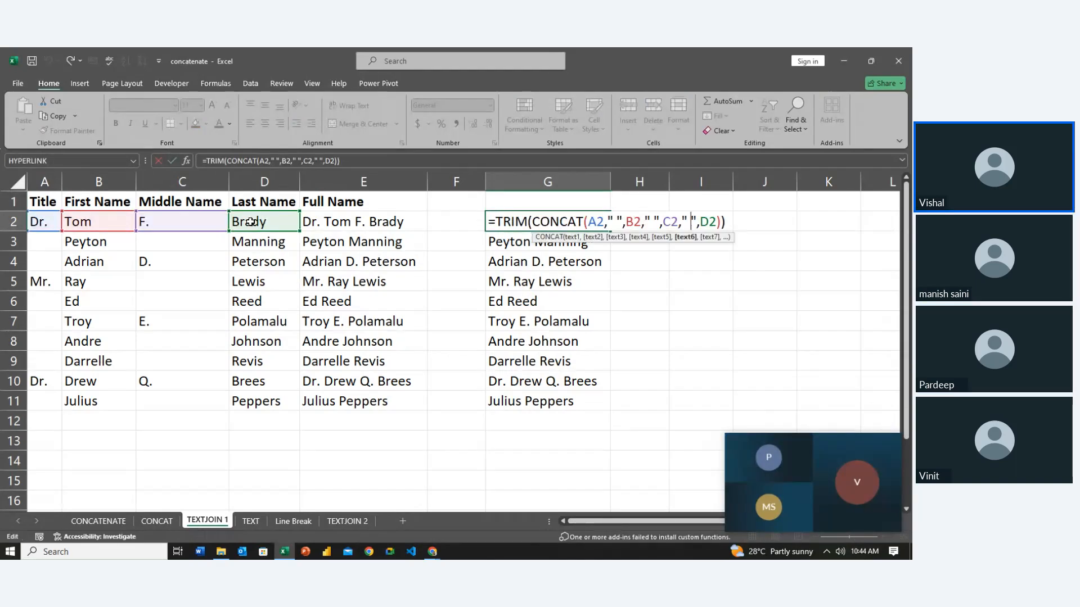
key(Left)
key(Left)
key(Left)
key(Left)
key(Left)
key(Left)
key(Left)
key(Left)
key(Left)
key(Left)
key(Left)
key(Left)
key(Left)
key(Left)
key(Left)
key(Left)
key(Left)
key(Left)
key(Left)
key(Left)
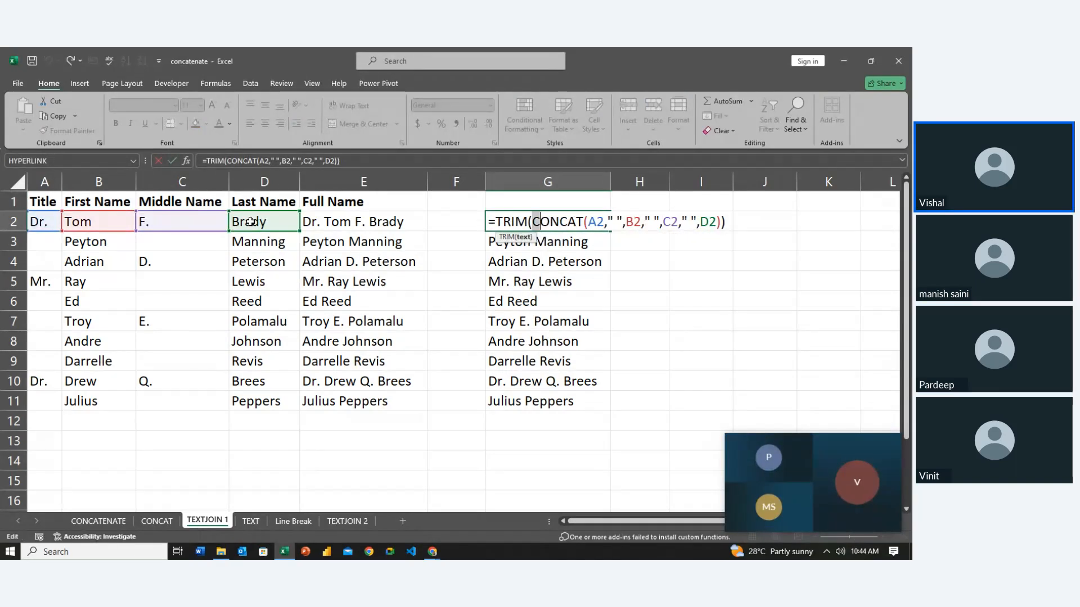
key(shift+Right)
key(shift+Right)
key(shift+Right)
key(shift+Right)
key(shift+Right)
key(shift+Right)
key(shift+Right)
key(shift+Right)
key(shift+Right)
key(shift+Right)
key(shift+Right)
key(shift+Right)
key(shift+Right)
key(shift+Right)
key(shift+Right)
key(shift+Right)
key(shift+Right)
key(shift+Right)
key(shift+Right)
key(shift+Right)
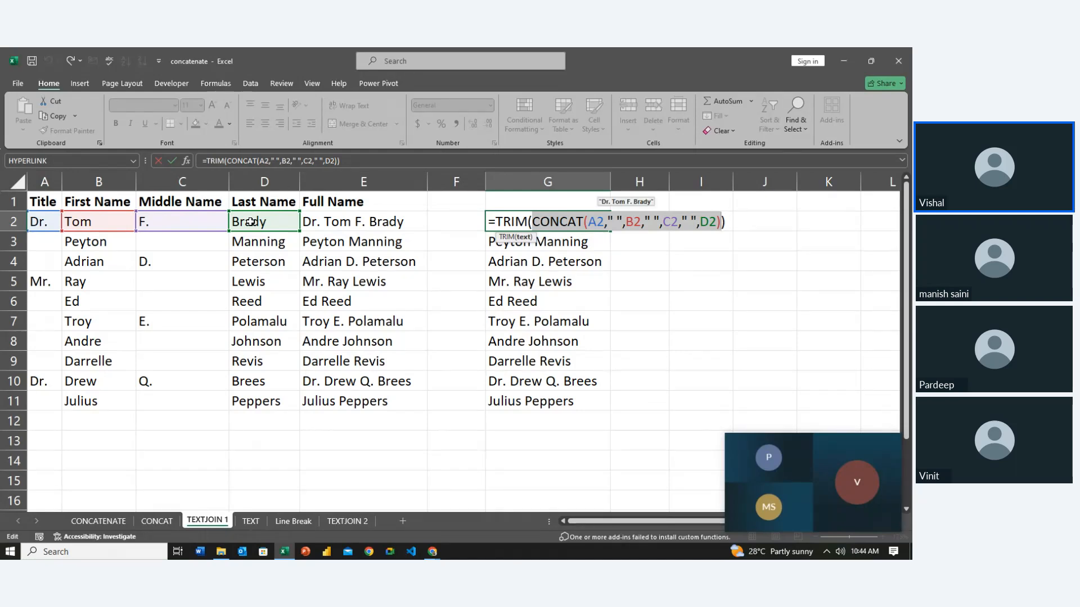
key(Left)
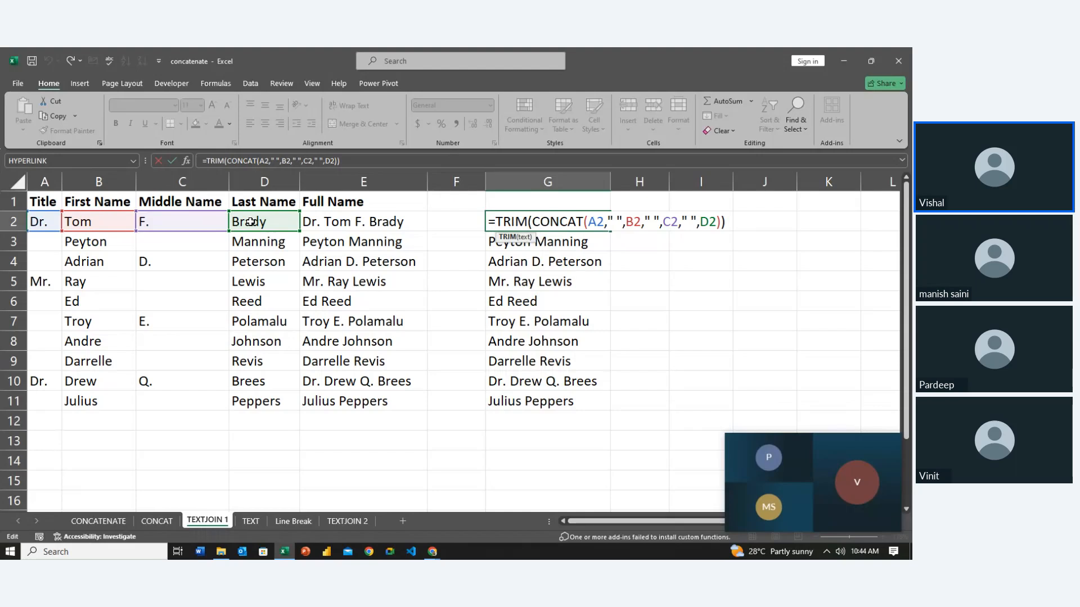
key(ctrl+Return)
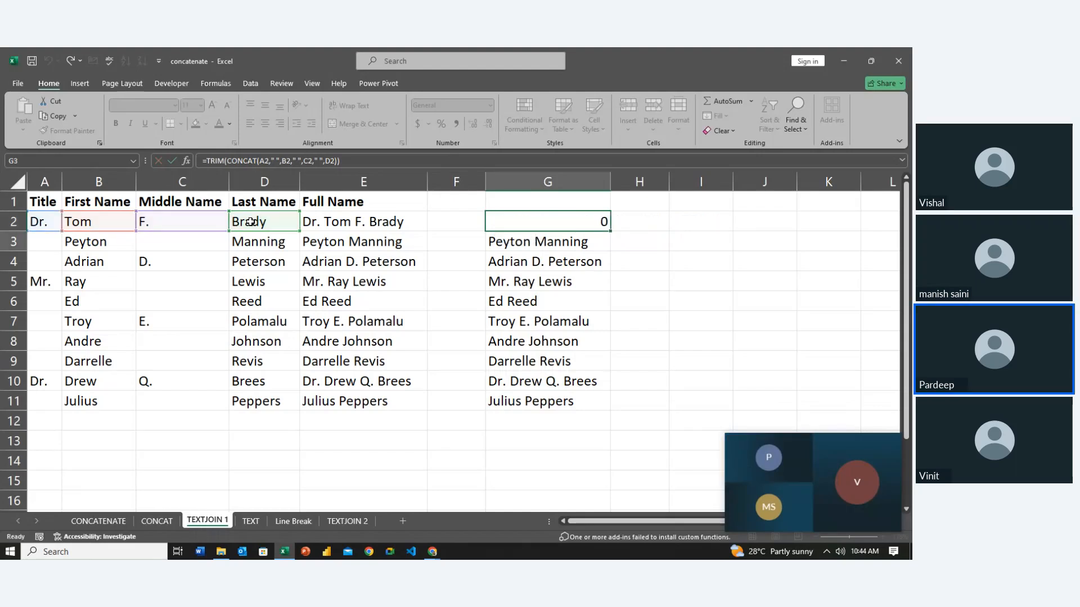
Step: Enter the heading "with concat" in G1 above the joined names
key(Up)
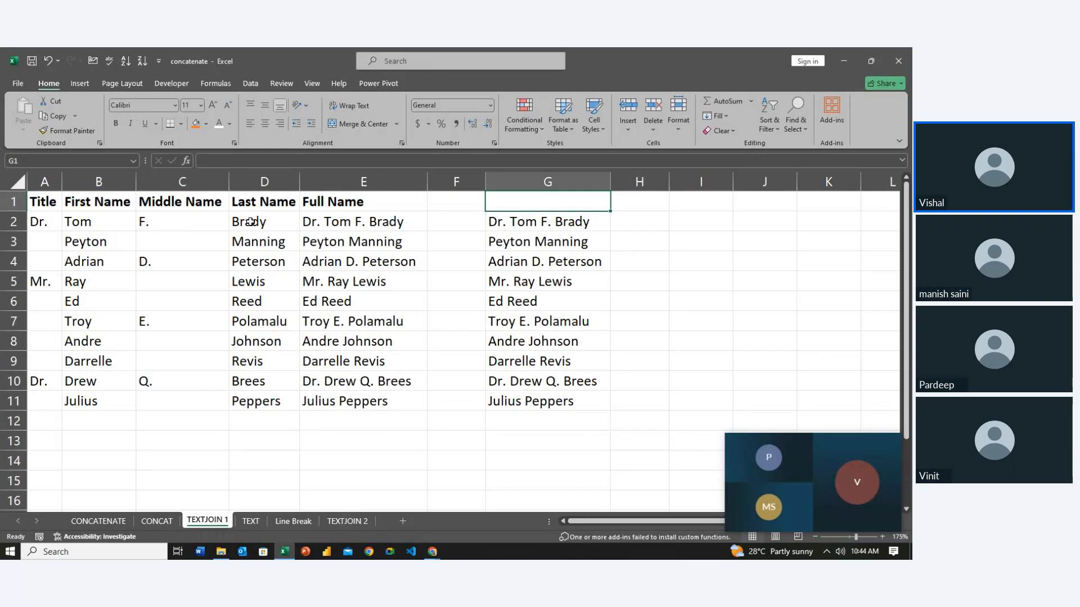
text(with concat)
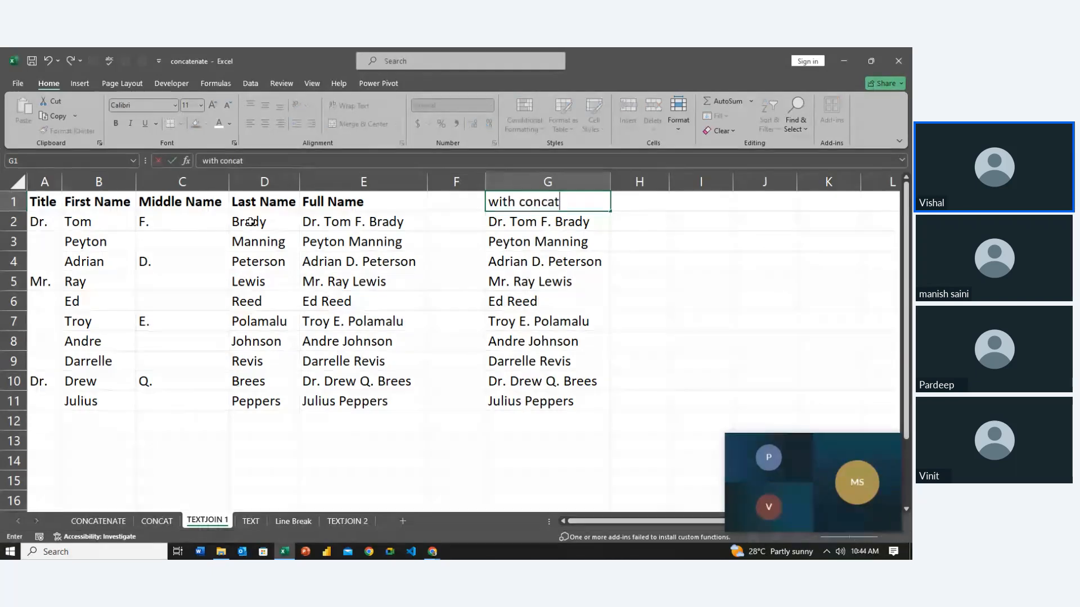
key(Tab)
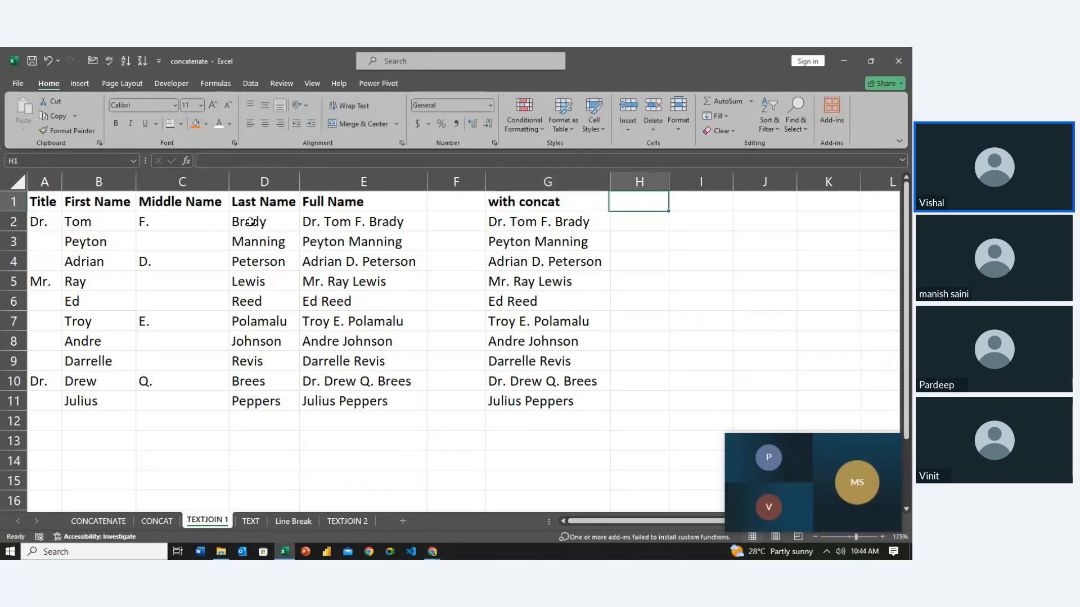
Step: Look down the names listed under the "with concat" heading
key(Left)
key(Down)
key(Down)
key(Down)
key(Down)
key(Down)
key(Down)
key(Down)
key(Down)
key(Down)
key(Down)
key(Down)
key(Down)
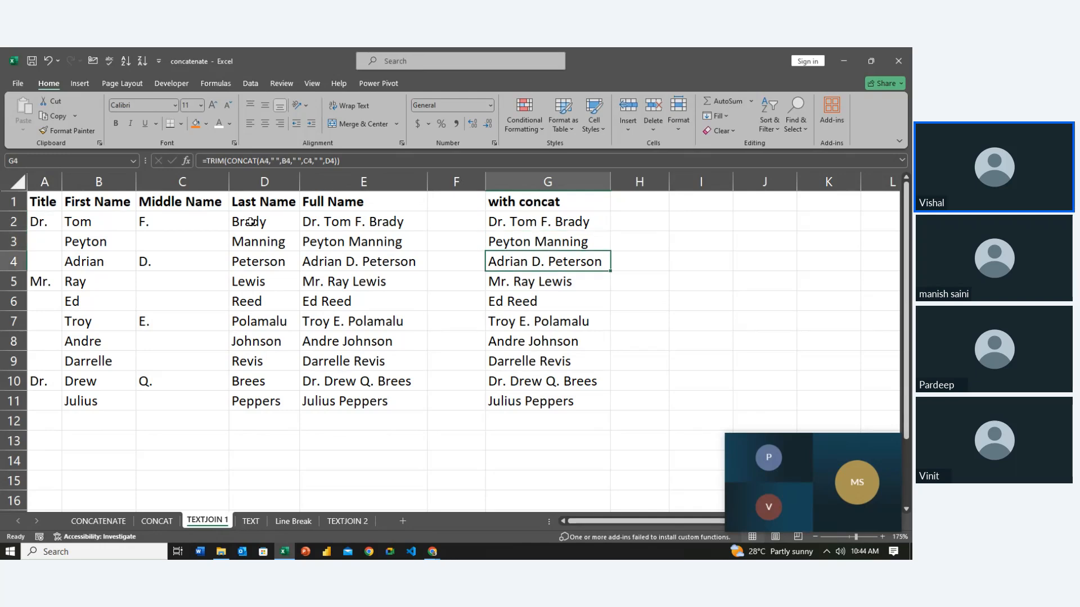
Step: Enter the heading "textjoin" in I1
key(Right)
key(Up)
key(Up)
key(Up)
key(Up)
key(Up)
key(Up)
key(Up)
key(Up)
key(Up)
key(Up)
key(Up)
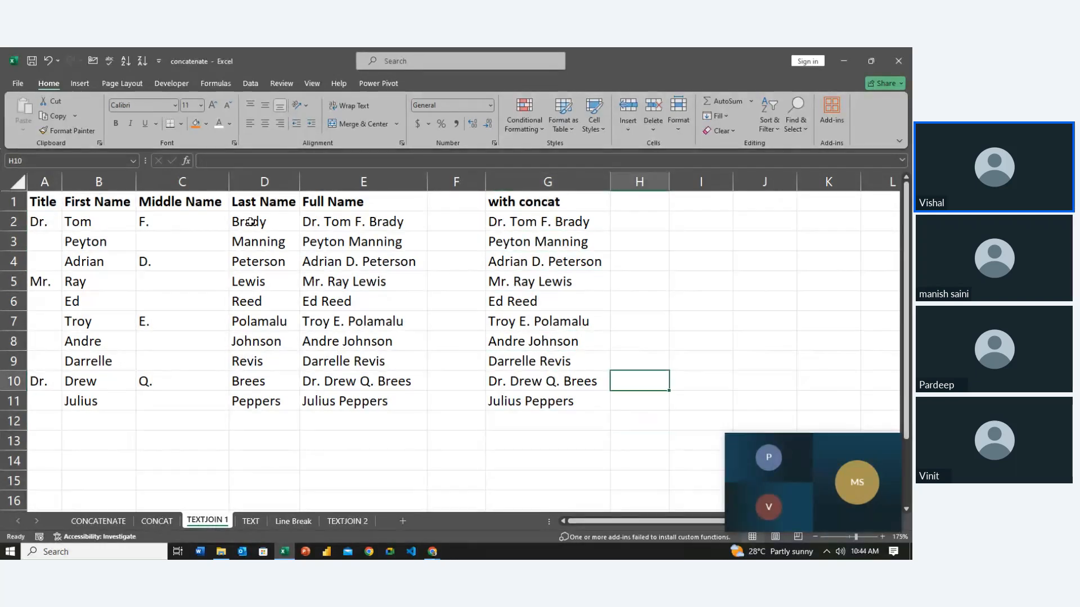
key(Right)
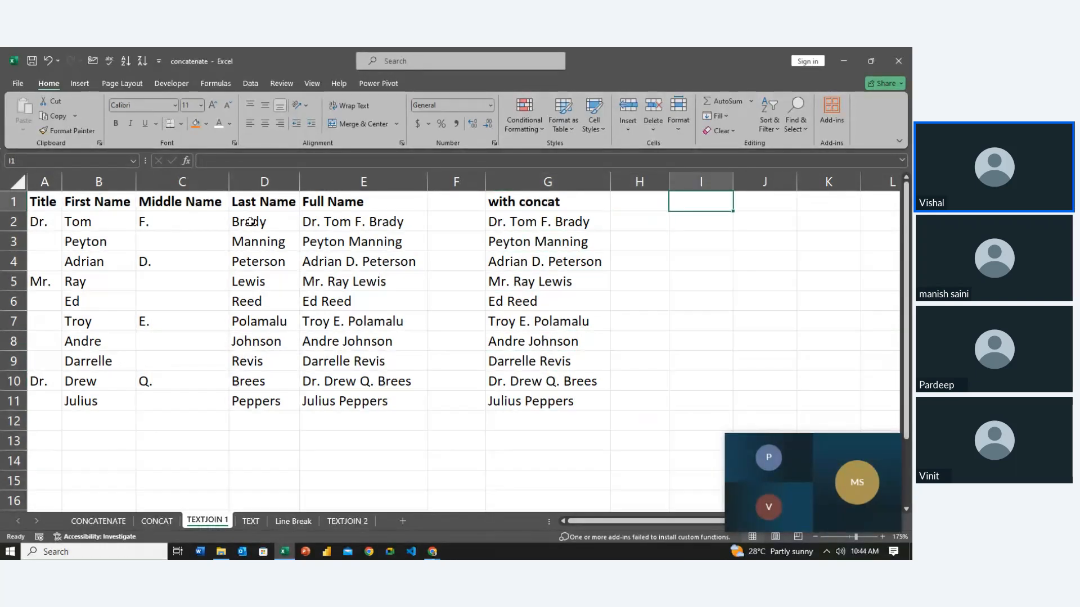
text(t)
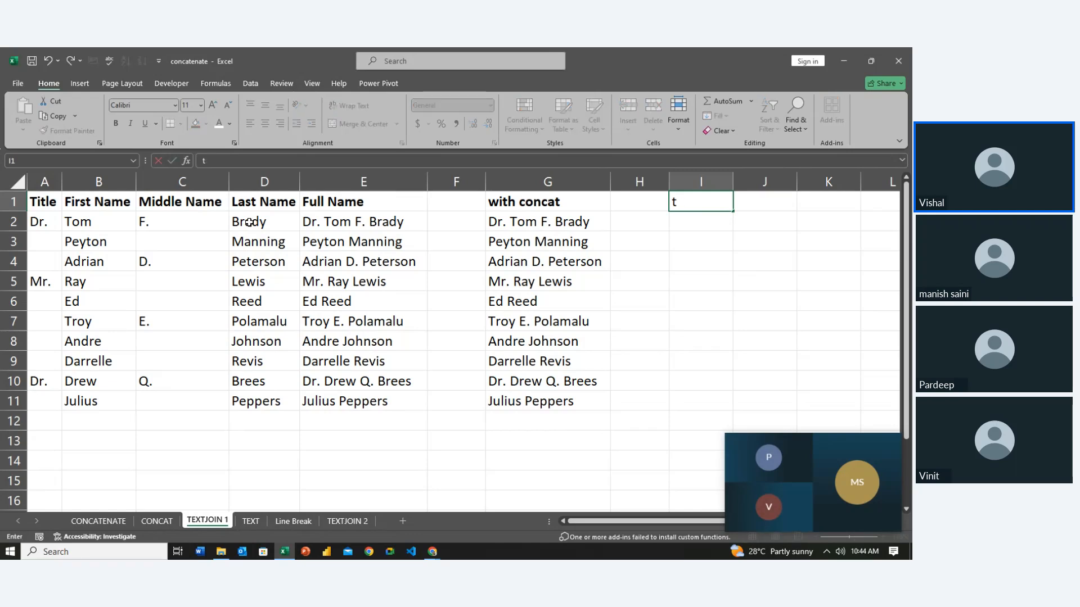
text(extjoin)
key(Return)
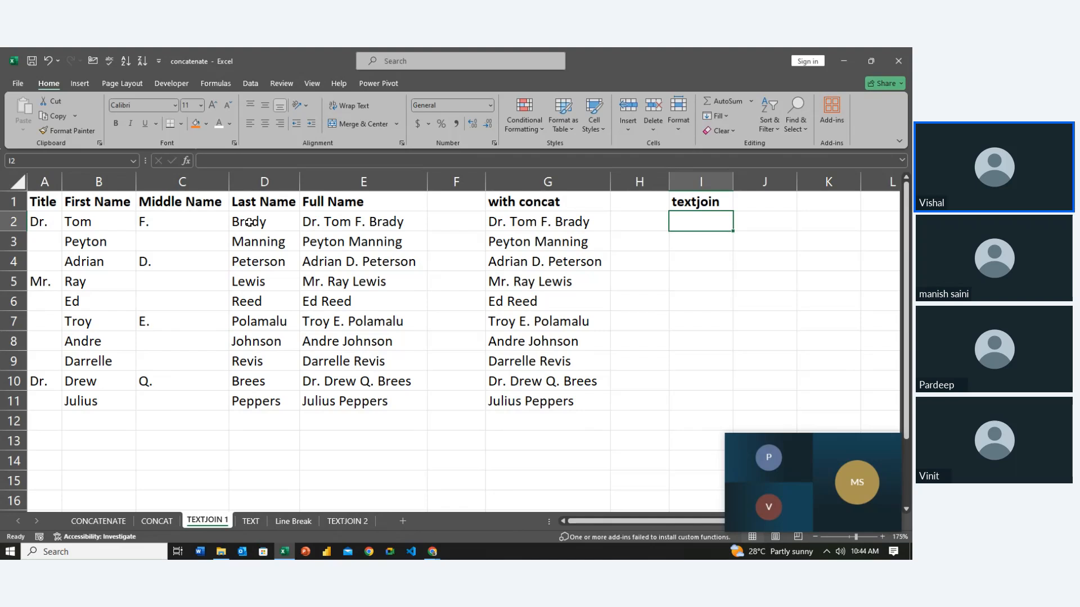
Step: Join A2:D2 in cell I2 with a TEXTJOIN formula using a space delimiter and TRUE to ignore empty cells
text(=tex)
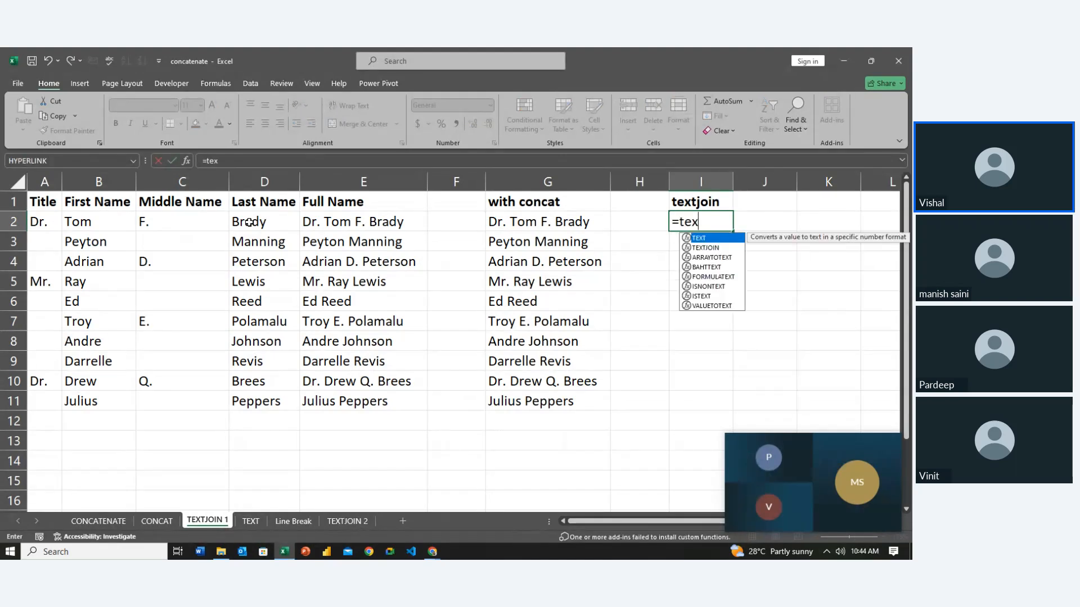
key(Down)
key(Tab)
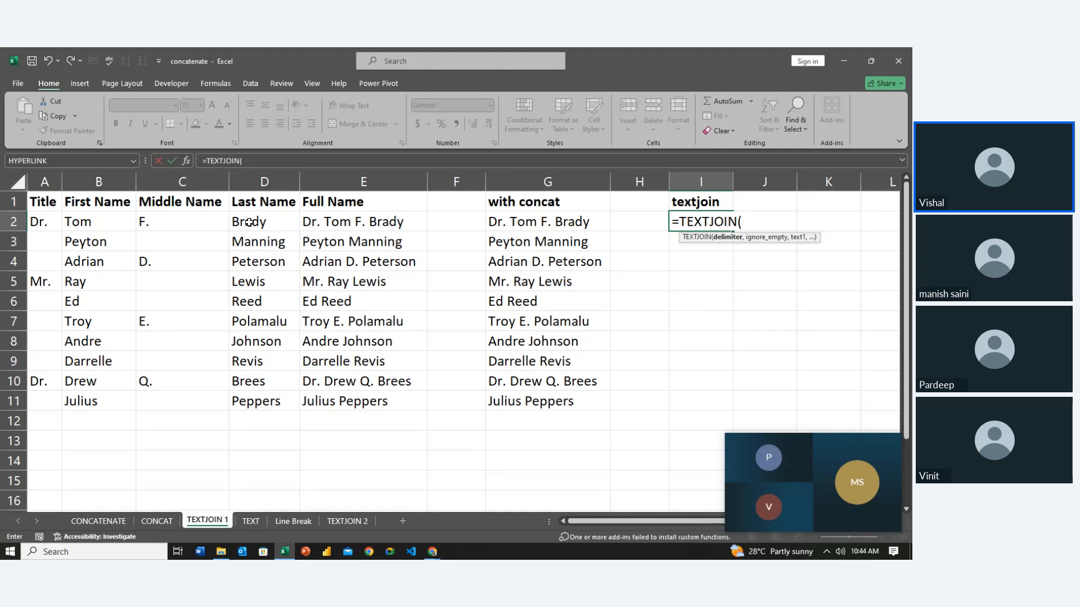
text(" ",)
key(Down)
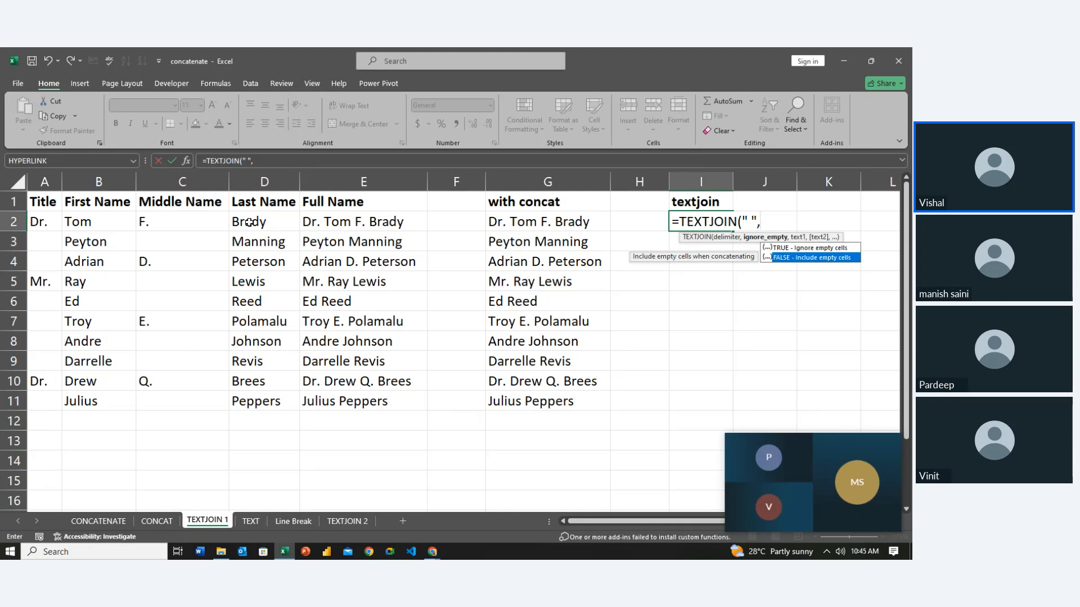
key(Up)
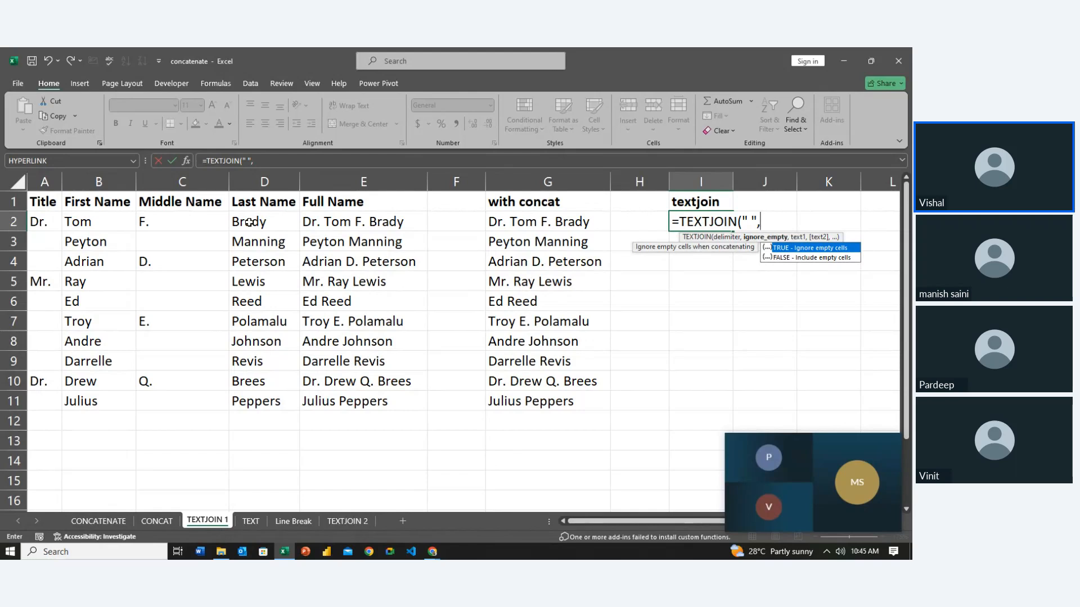
key(Down)
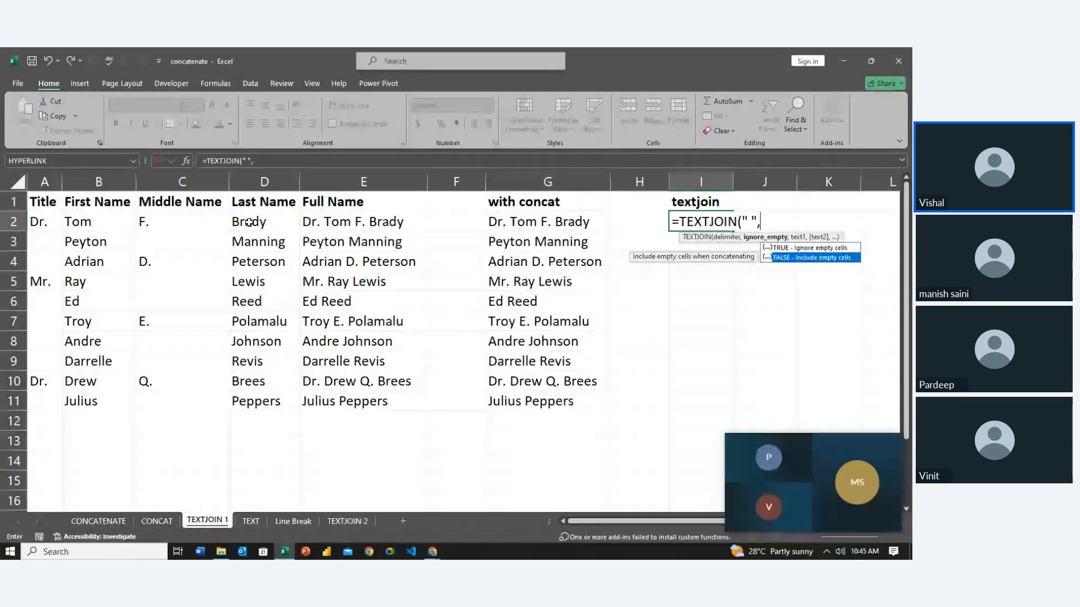
key(Up)
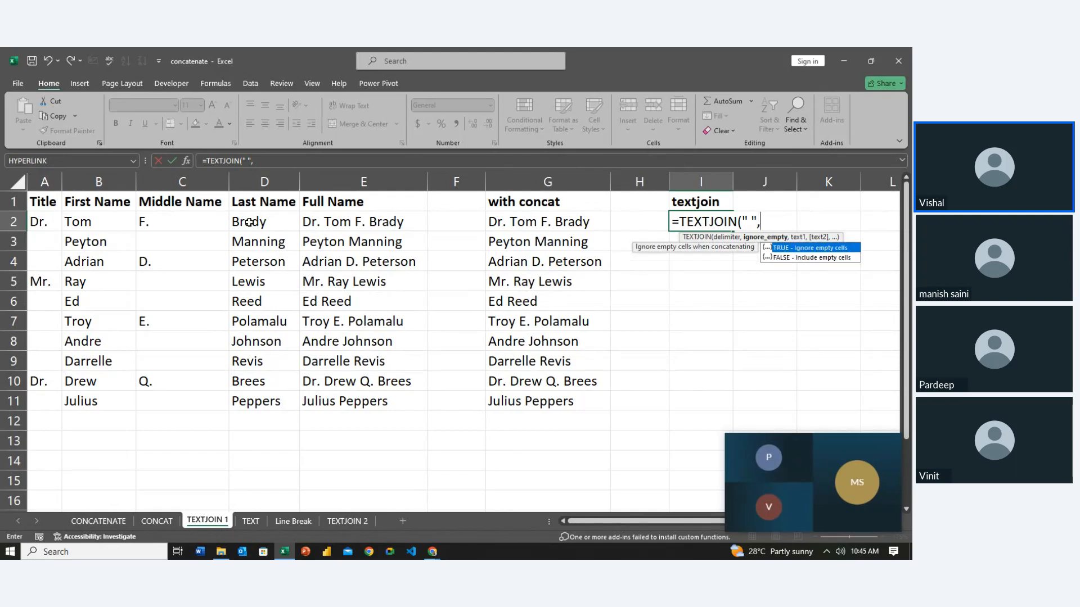
key(Tab)
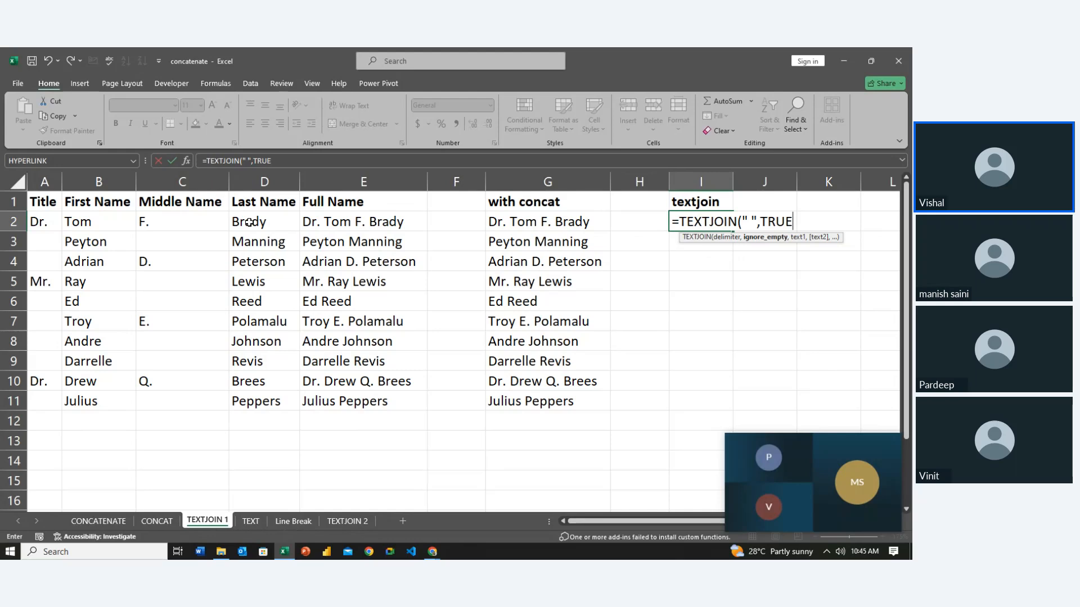
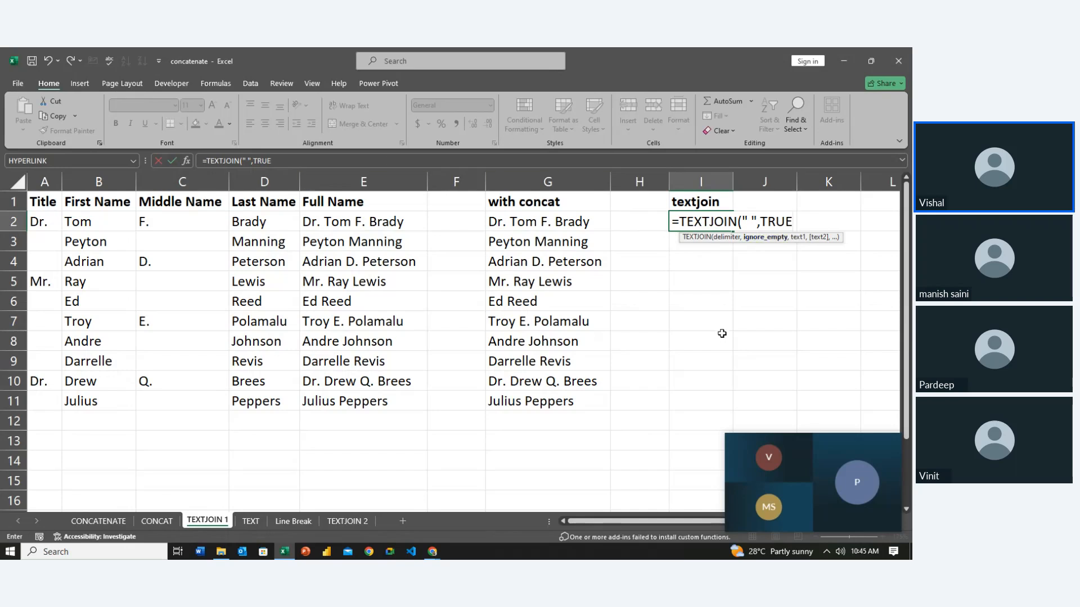
text(,)
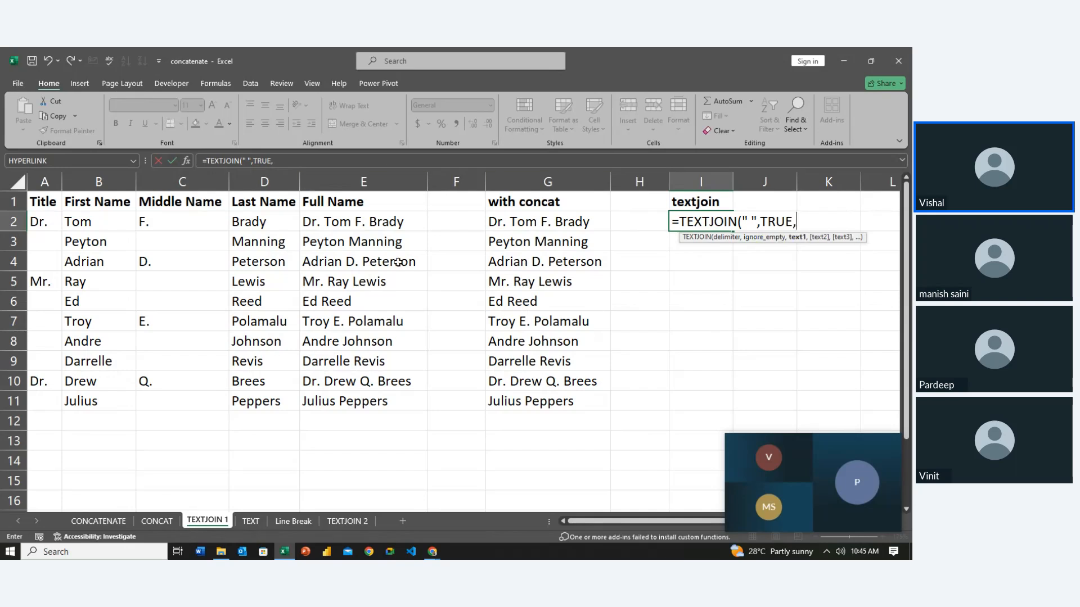
drag(47, 218, 258, 215)
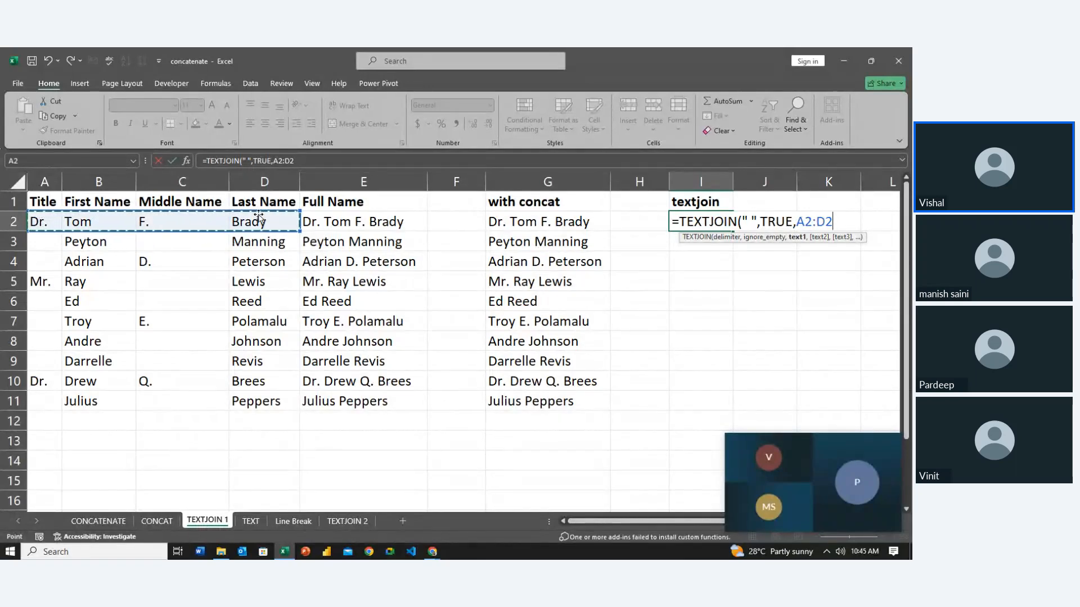
key(Return)
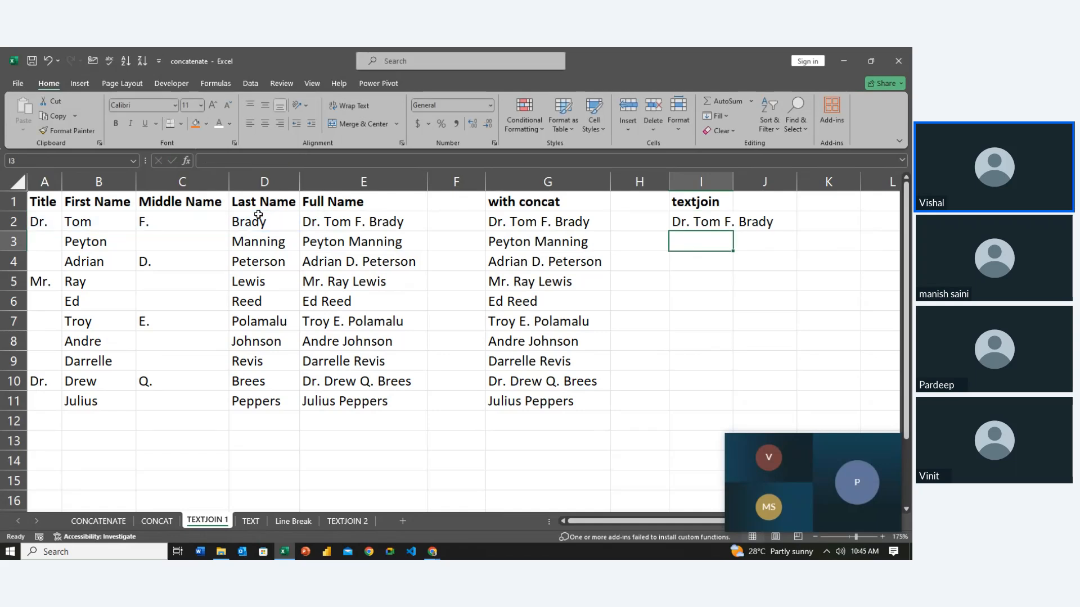
Step: Fill the TEXTJOIN formula from I2 down through I11
key(Up)
key(shift+Down)
key(shift+Down)
key(shift+Down)
key(shift+Down)
key(shift+Down)
key(shift+Down)
key(shift+Down)
key(shift+Down)
key(shift+Down)
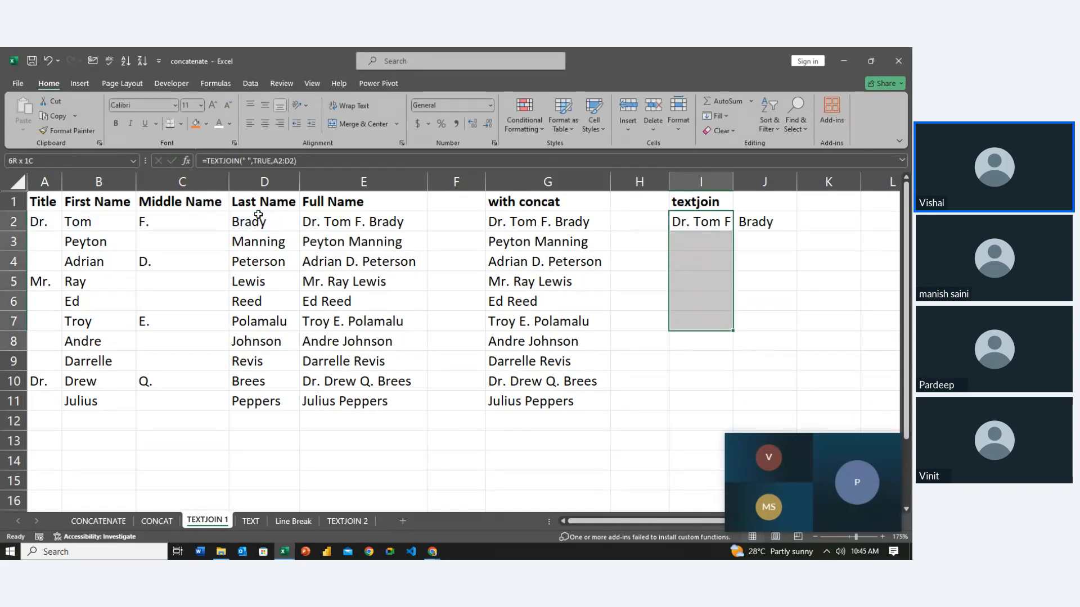
key(ctrl+d)
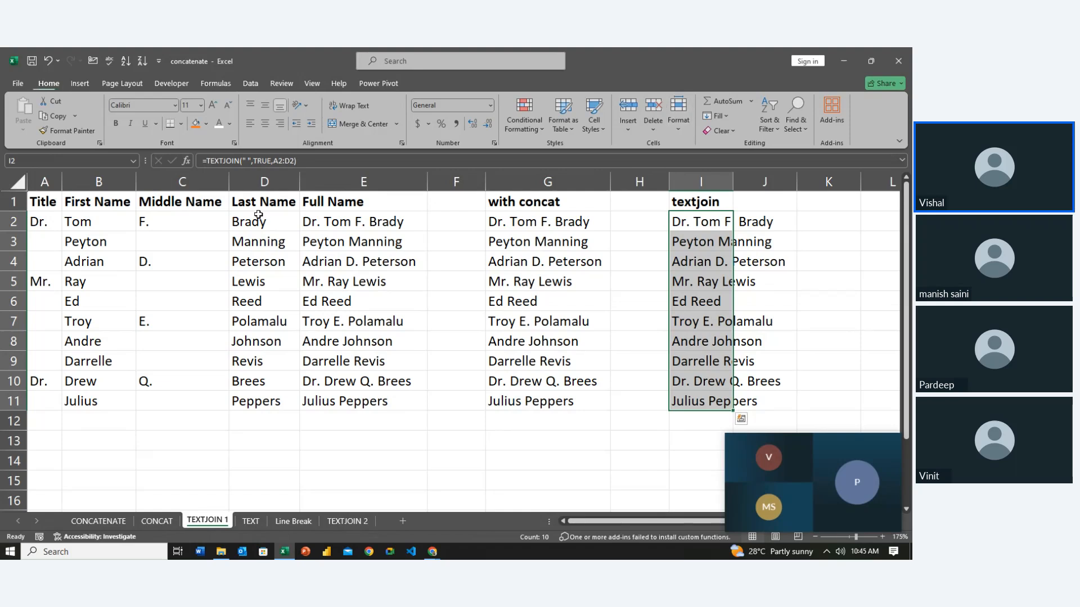
Step: Autofit the width of column I to the joined names
key(alt+h)
key(o)
key(i)
key(Left)
key(Right)
Step: Look down the joined names listed under the "textjoin" heading
key(Down)
key(shift+Down)
key(shift+Down)
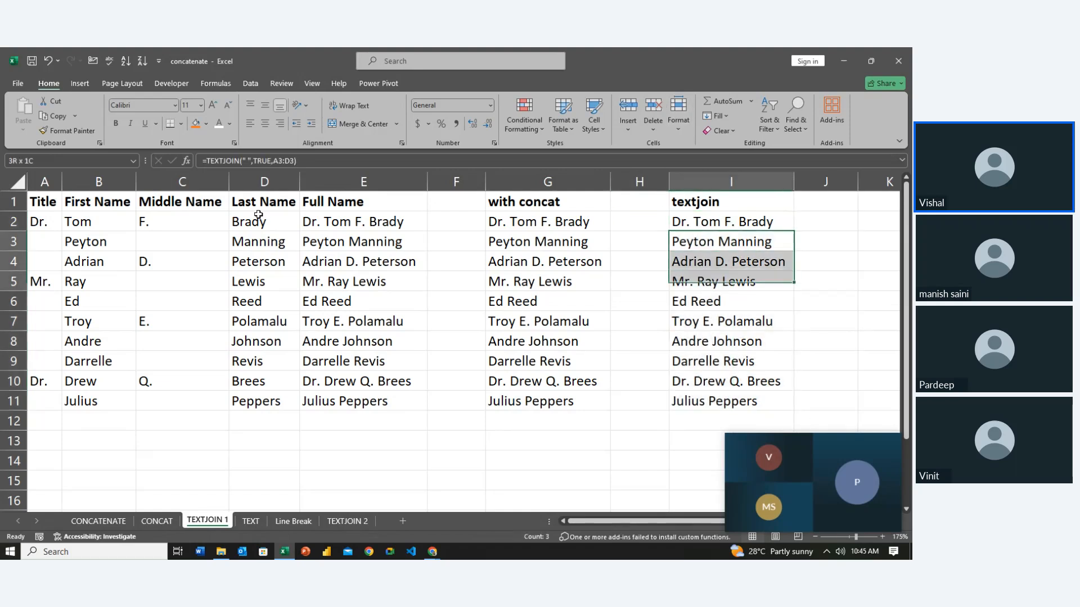
key(shift+Down)
key(shift+Down)
key(shift+Down)
key(shift+Down)
key(shift+Down)
key(shift+Down)
Step: Extend the heading in I1 to read "textjoin (TRUE)"
key(Up)
key(Up)
key(Right)
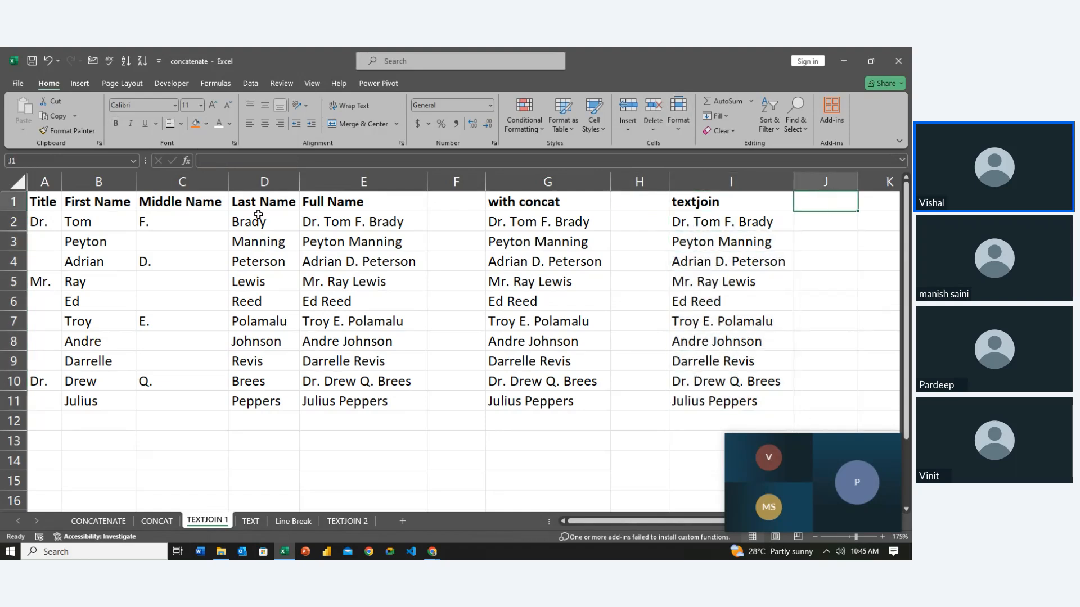
key(Left)
key(F2)
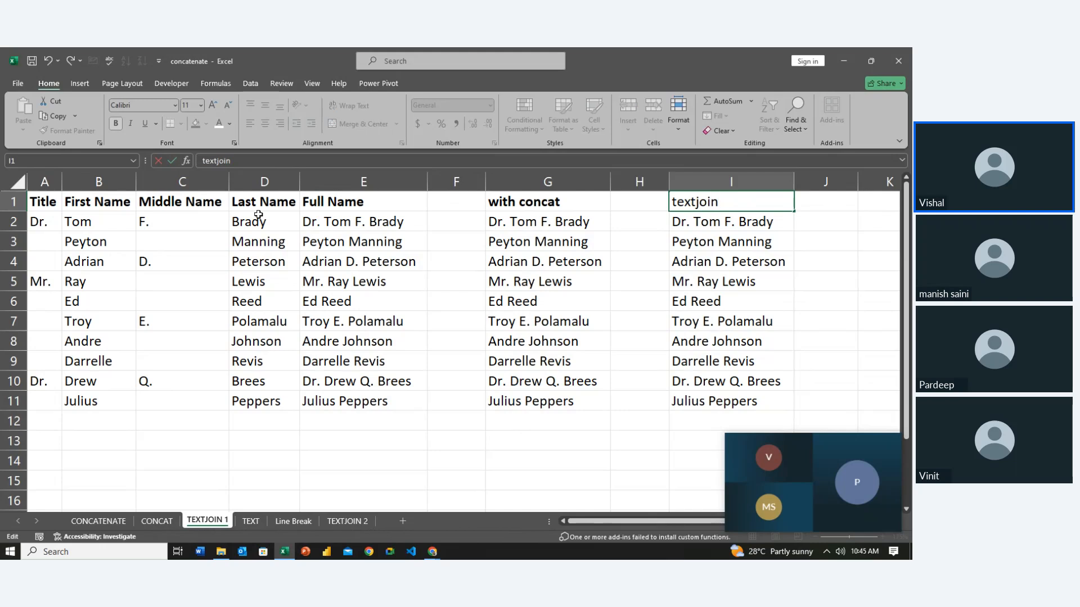
text((TRUE))
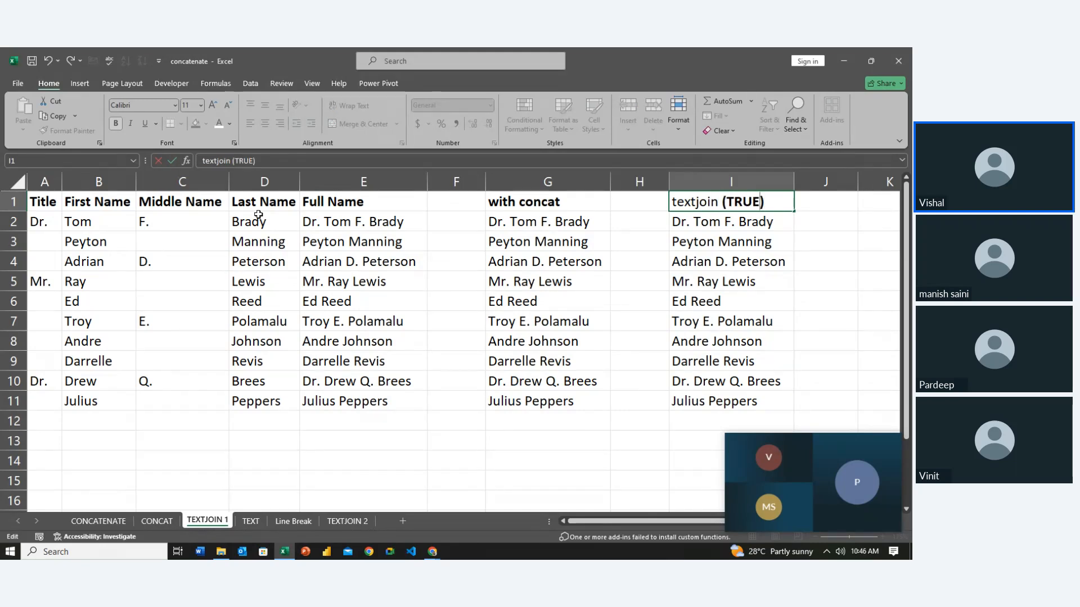
key(Return)
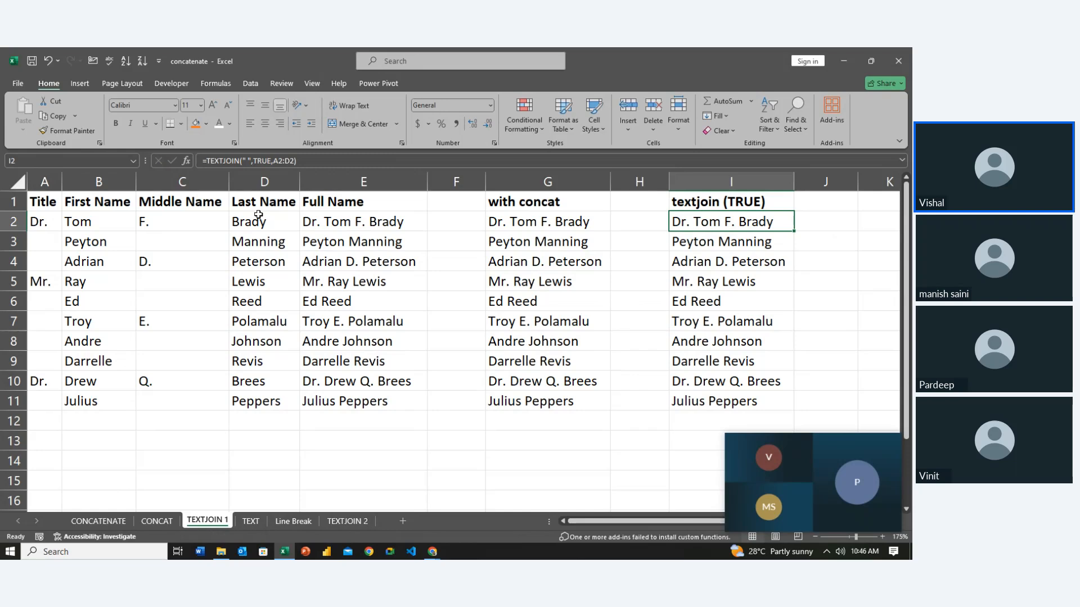
Step: Compare the joined names in the "textjoin (TRUE)" column with those in the "with concat" column
key(Down)
key(Down)
key(Down)
key(Down)
key(Down)
key(Up)
key(Left)
key(Left)
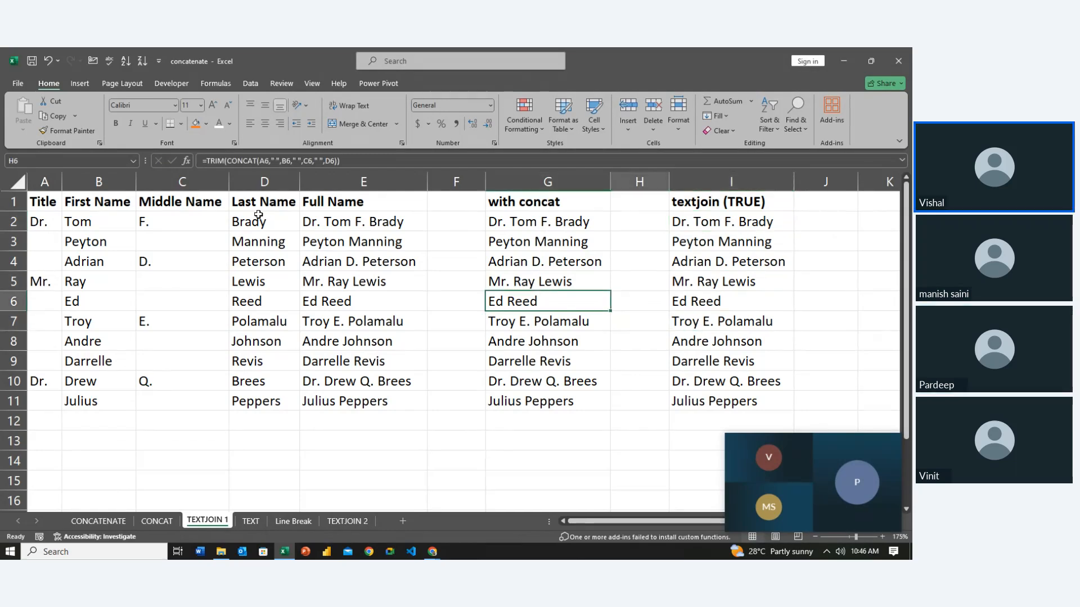
key(Right)
key(Right)
key(Right)
key(Right)
key(Left)
key(Up)
key(Up)
key(Up)
key(Left)
key(Left)
Step: Copy the "textjoin (TRUE)" heading into J1 and autofit the width of column J
key(Up)
key(Up)
key(Right)
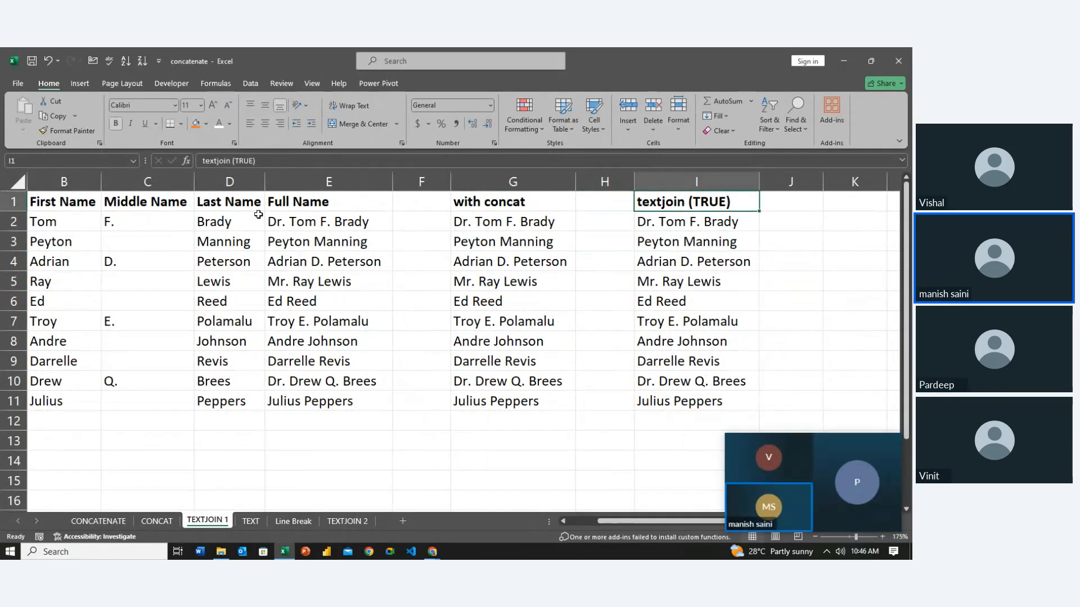
key(ctrl+c)
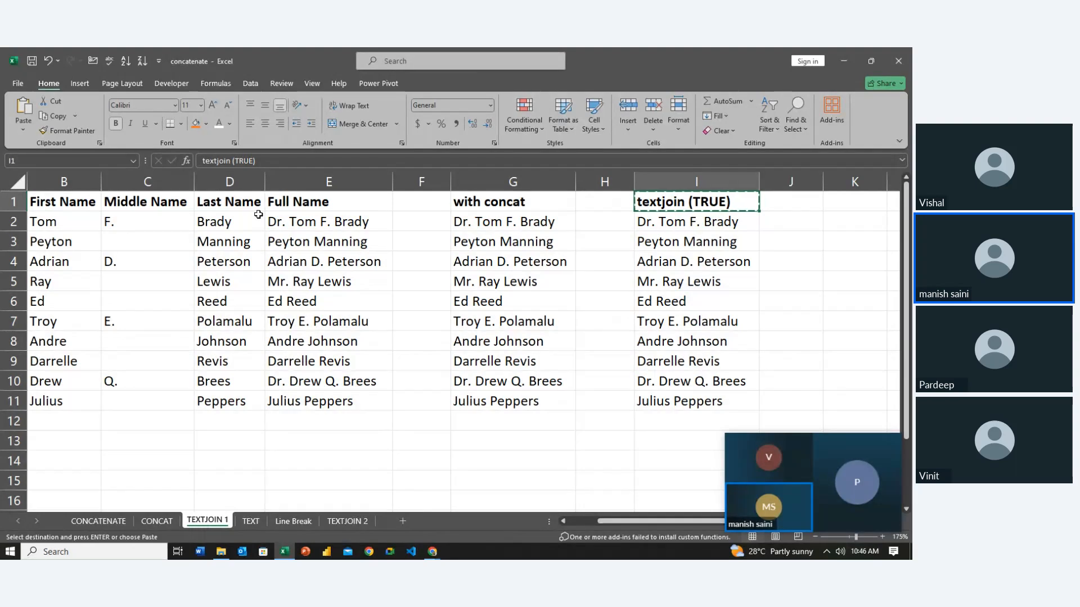
key(Right)
key(ctrl+v)
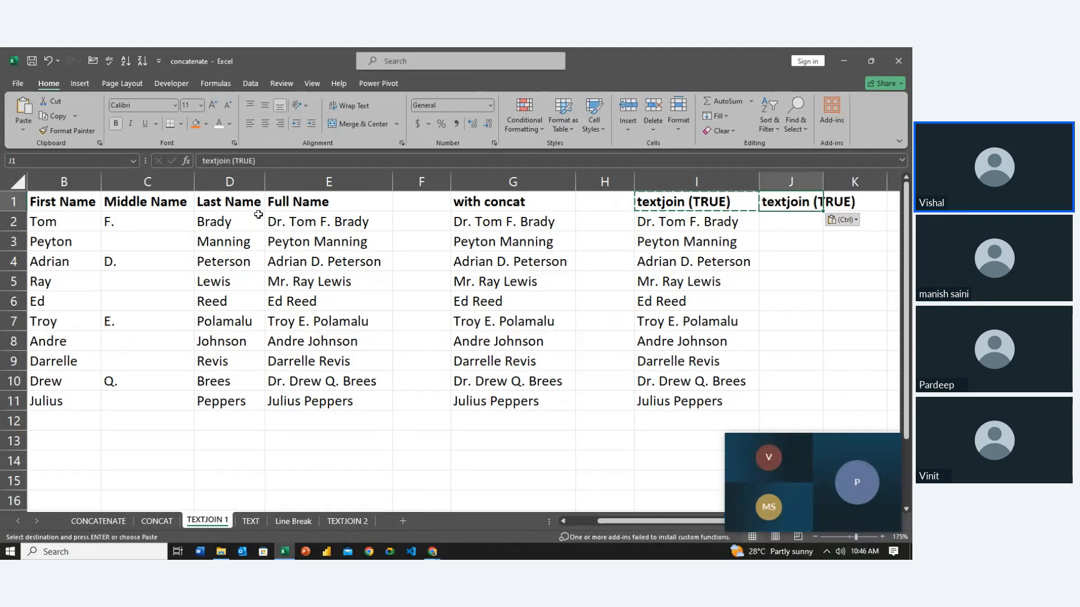
key(alt+h)
key(o)
key(i)
Step: Change the copied heading in J1 to "textjoin (False)"
key(Left)
key(Left)
key(Left)
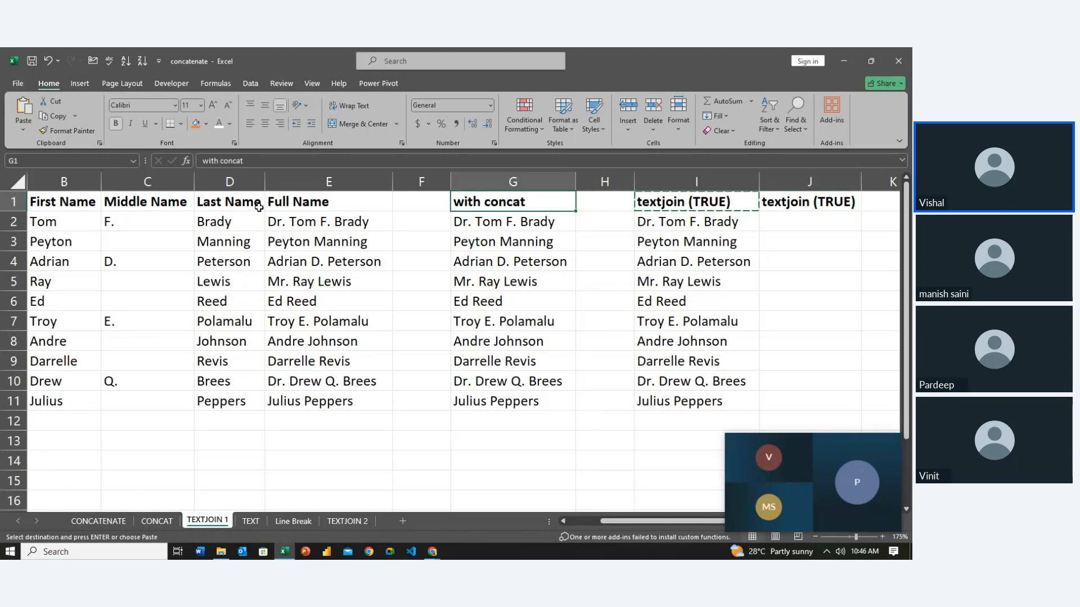
key(Right)
key(Right)
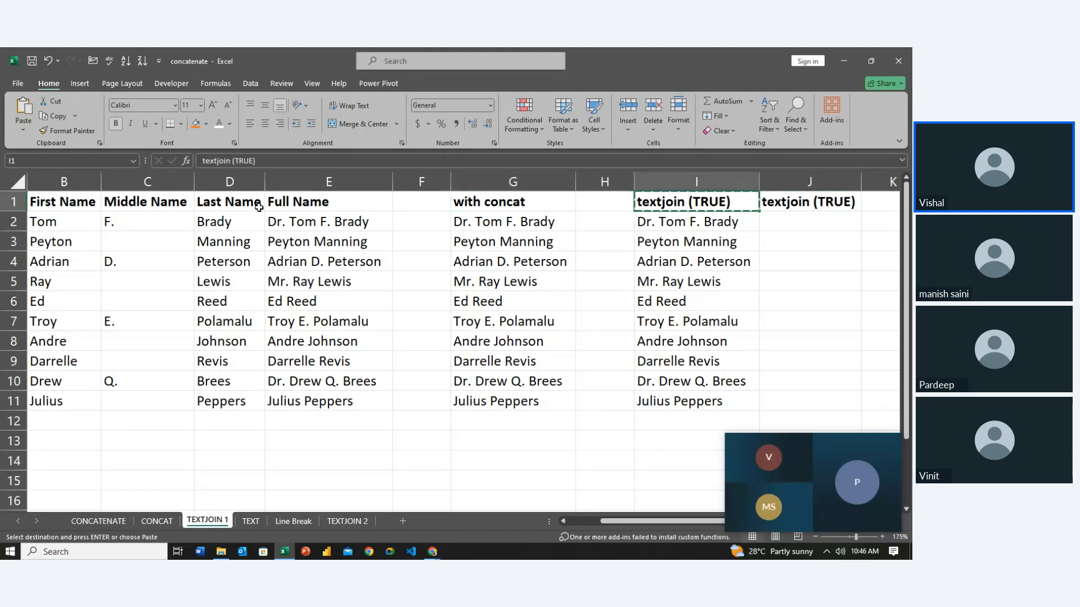
key(Right)
key(F2)
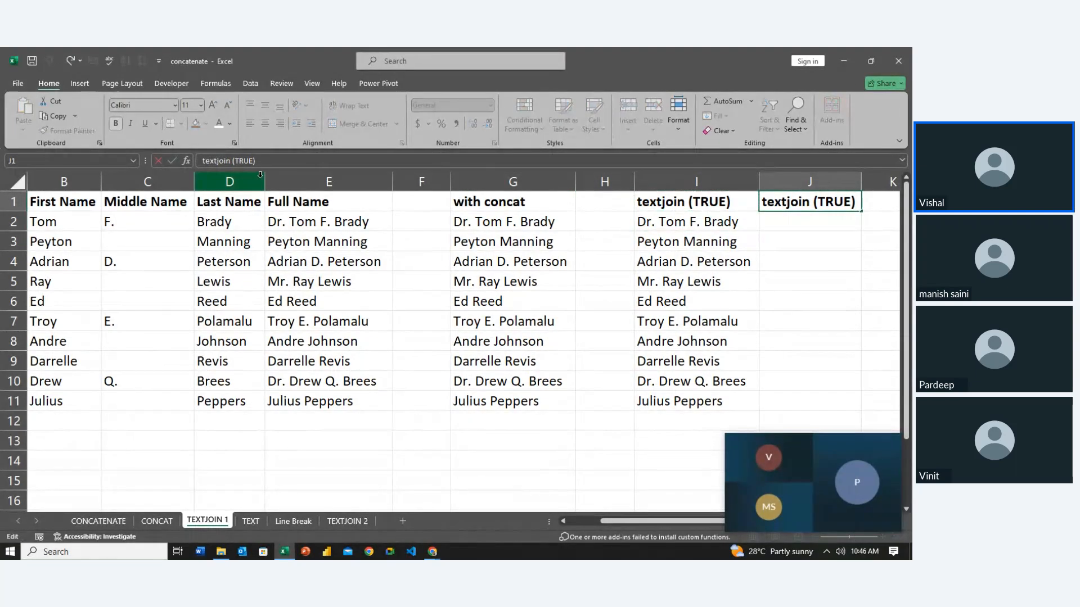
key(BackSpace)
key(BackSpace)
key(BackSpace)
key(BackSpace)
text(False)
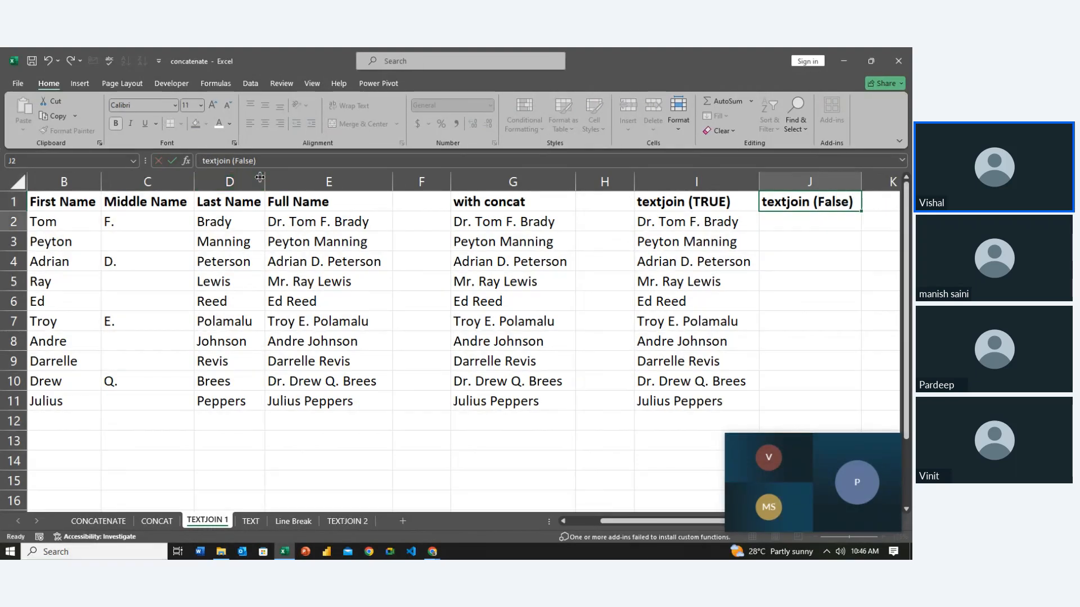
key(Return)
key(Left)
key(Right)
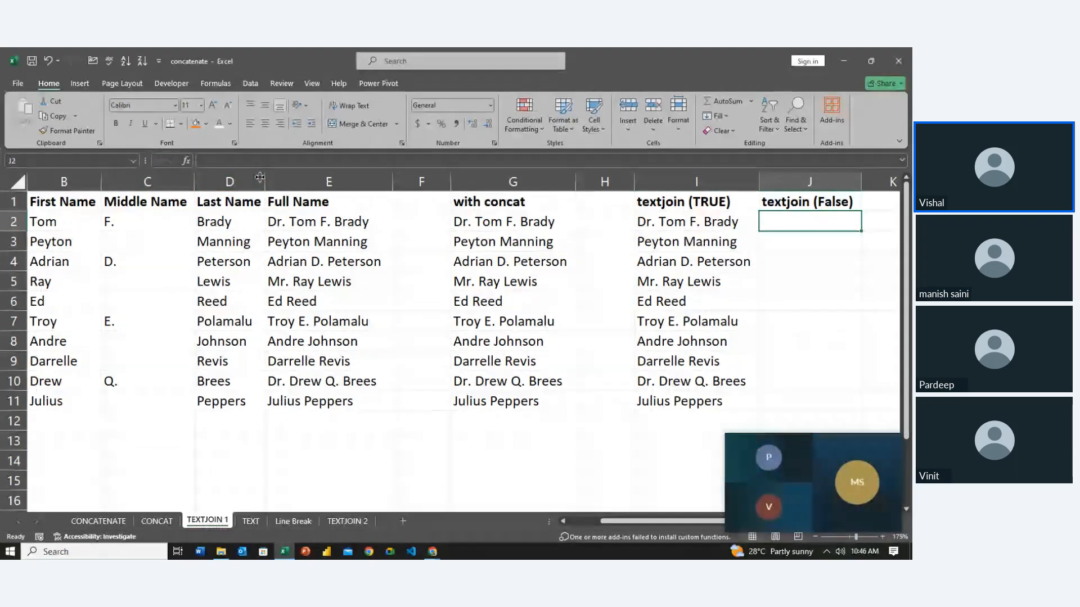
Step: Join A2:D2 in cell J2 with a TEXTJOIN formula using a space delimiter and FALSE to include empty cells
text(=)
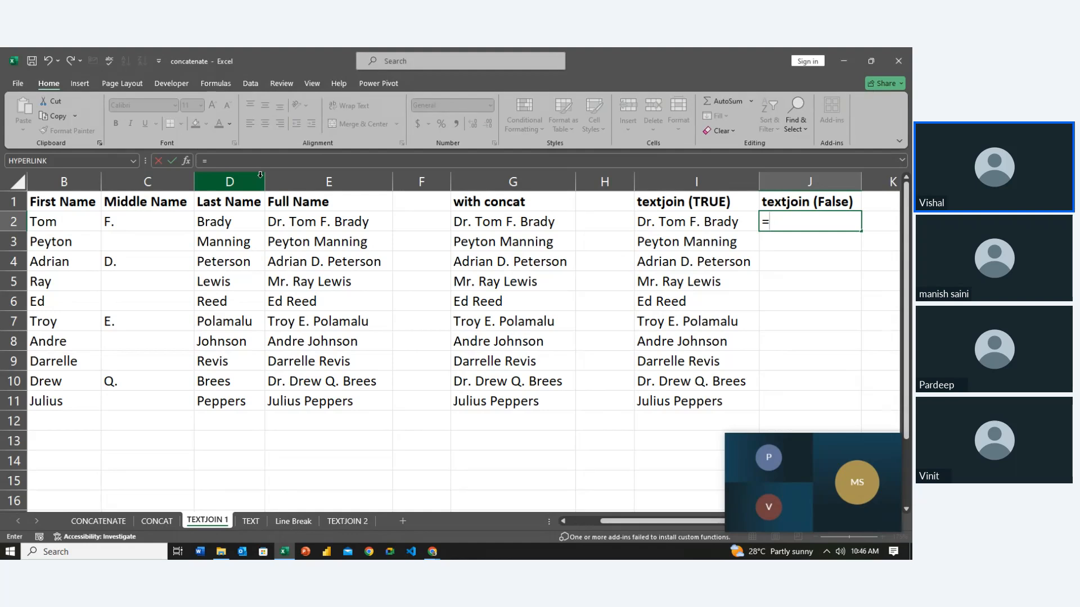
text(tex)
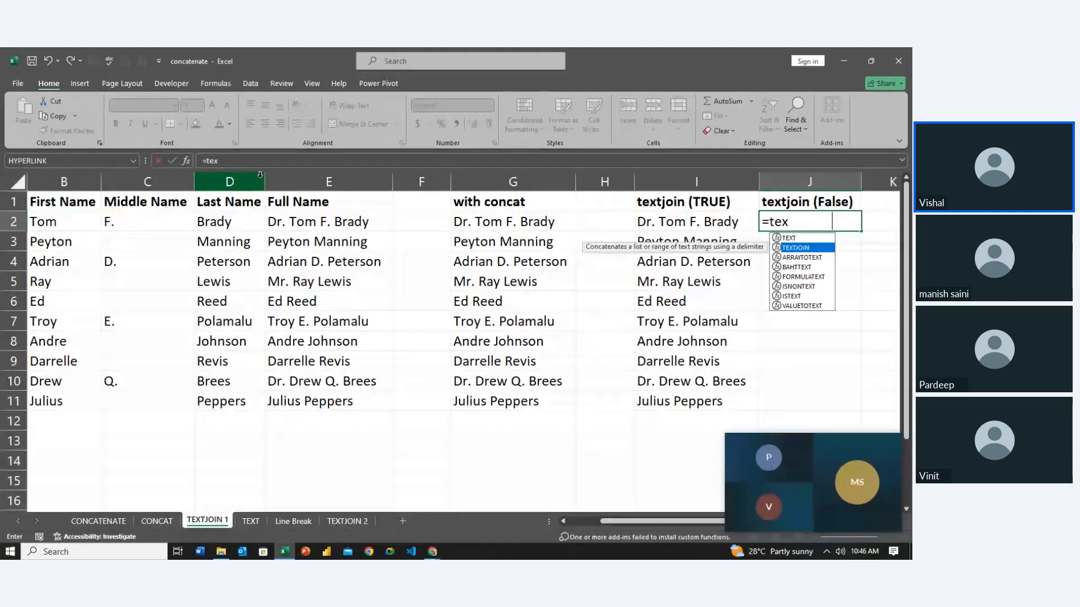
key(Tab)
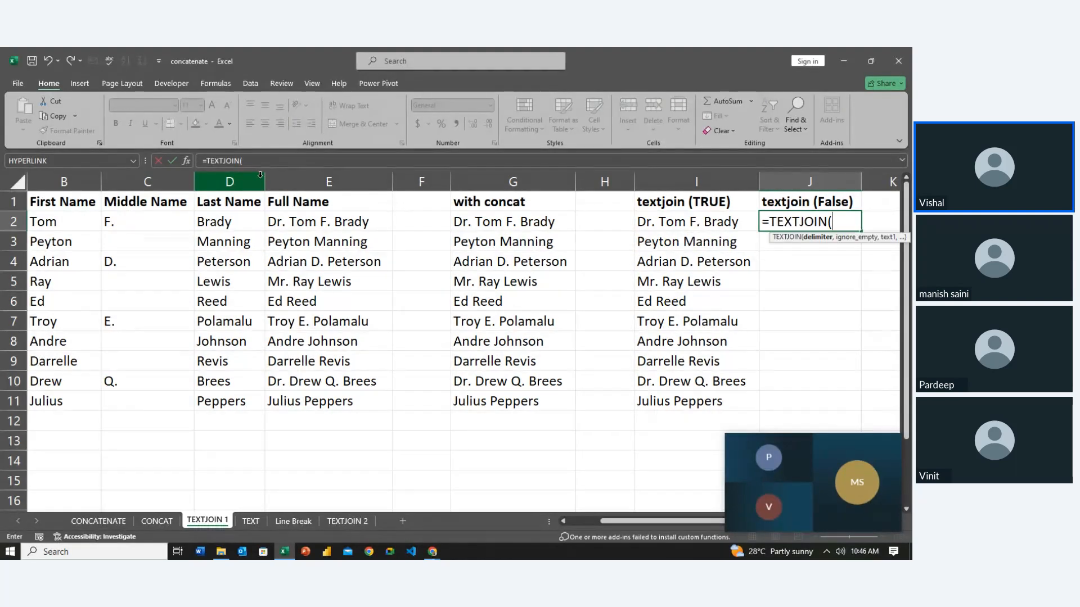
text(" ")
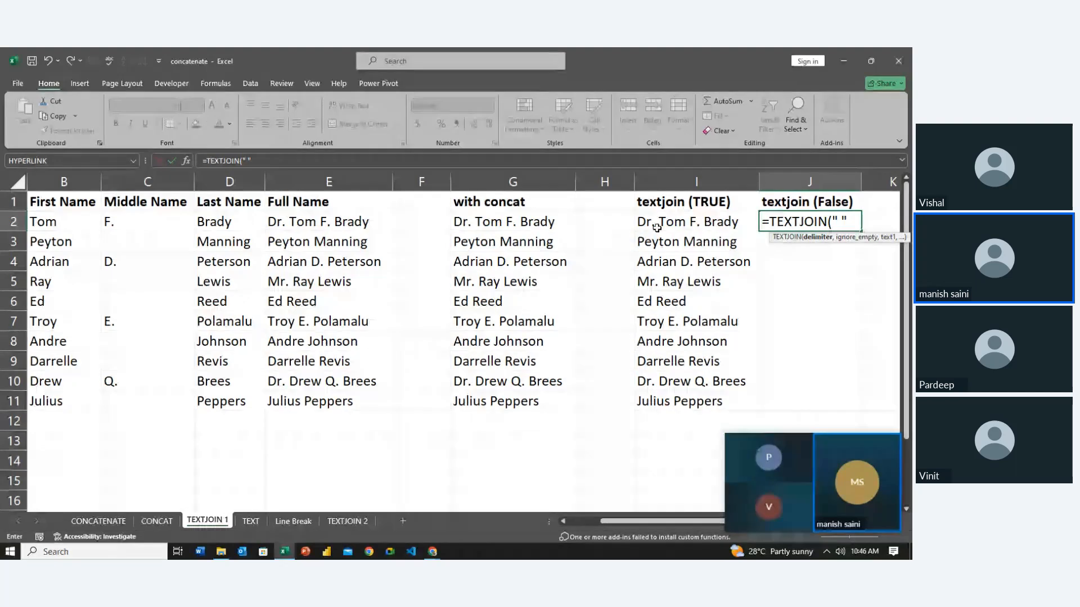
text(,)
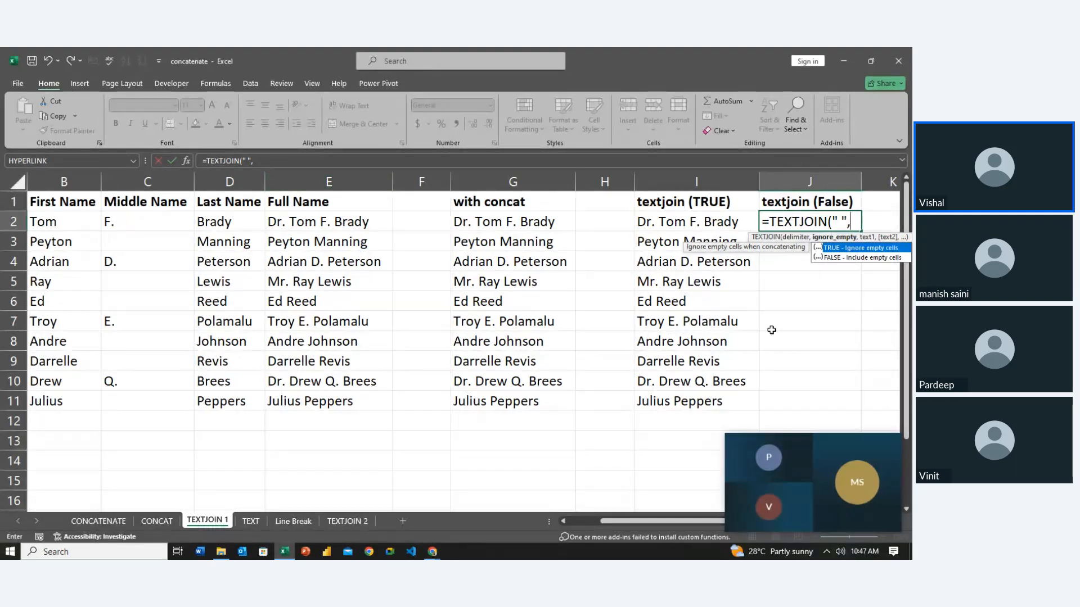
text(FALSE)
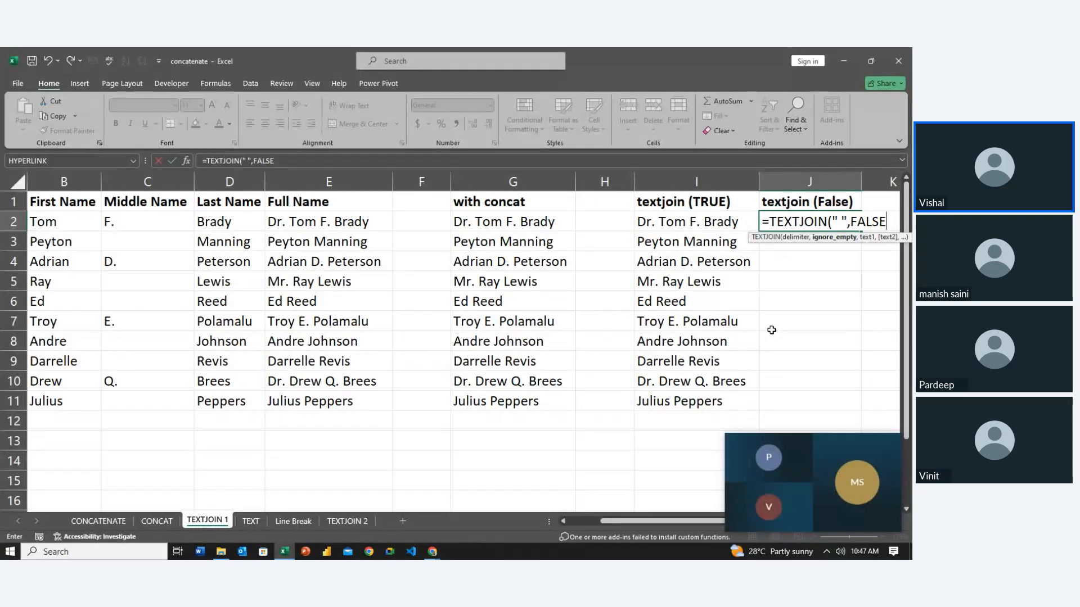
text(,)
scroll(770, 330, left, 1)
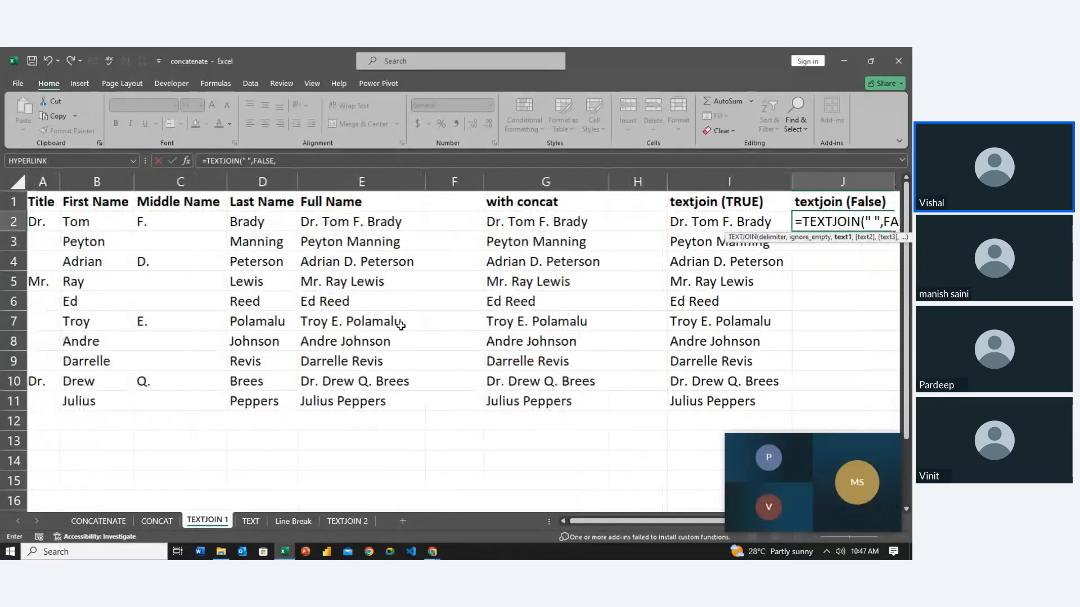
drag(41, 224, 242, 226)
key(Return)
key(Left)
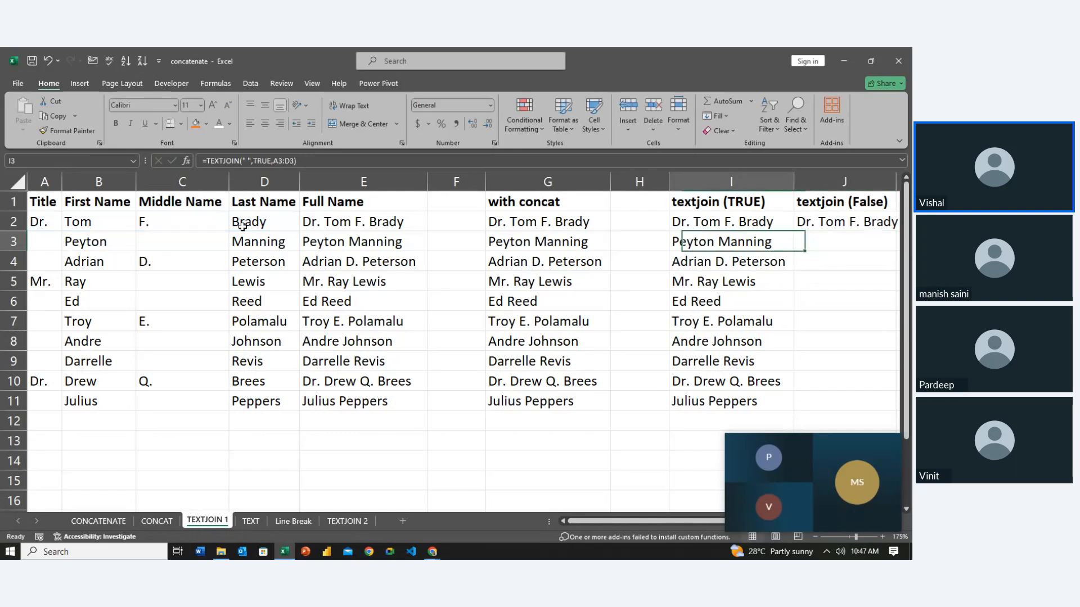
Step: Fill the TEXTJOIN formula in J2 down through J11 and autofit the width of column J
key(Right)
key(Right)
key(Left)
key(Up)
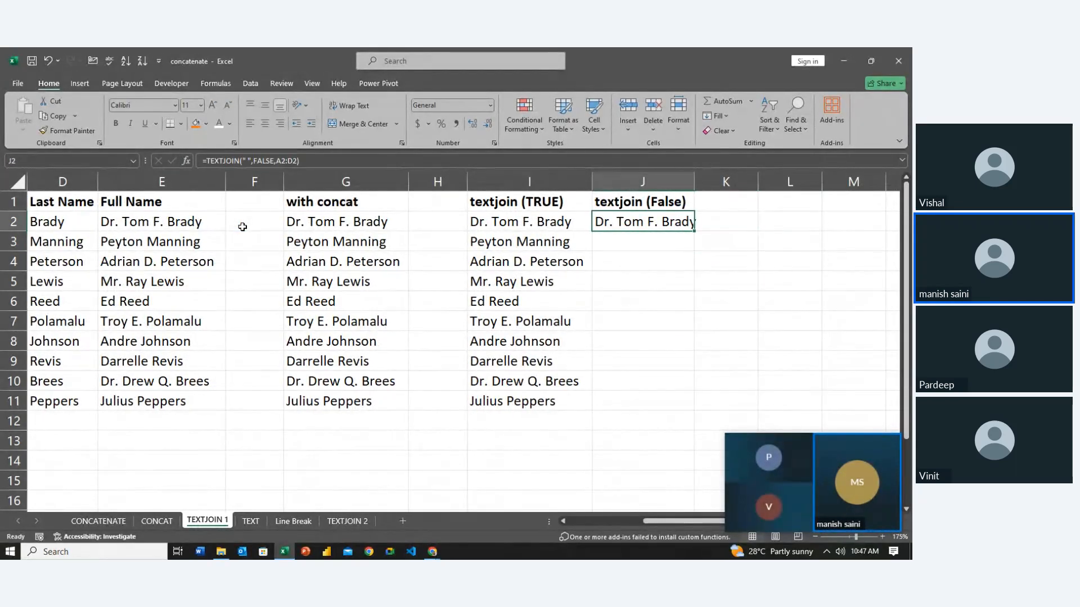
key(shift+Down)
key(shift+Down)
key(shift+Down)
key(shift+Down)
key(shift+Down)
key(shift+Down)
key(shift+Down)
key(shift+Down)
key(shift+Down)
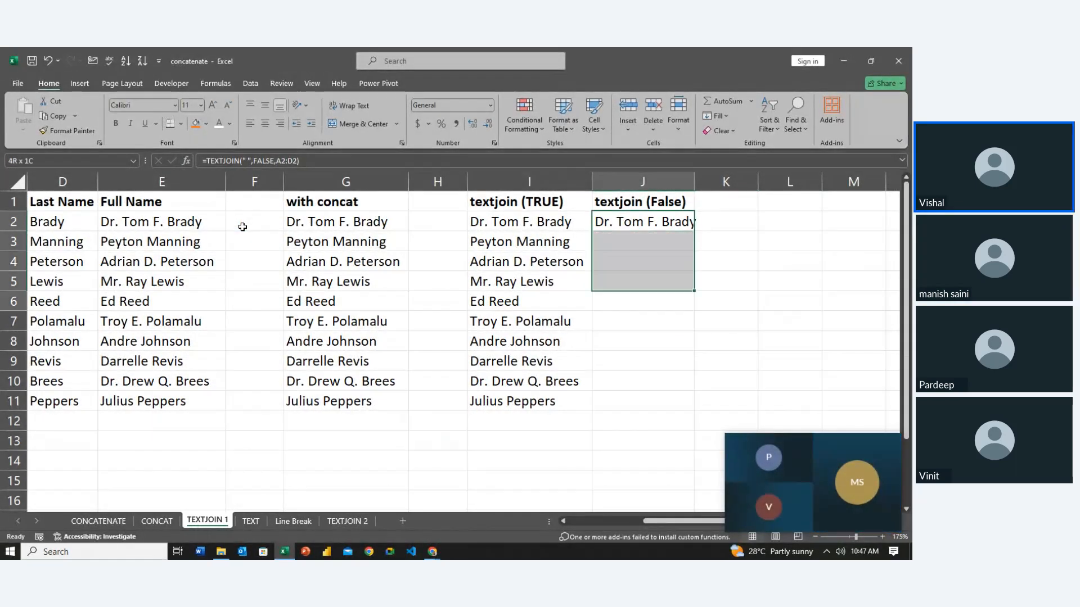
key(ctrl+d)
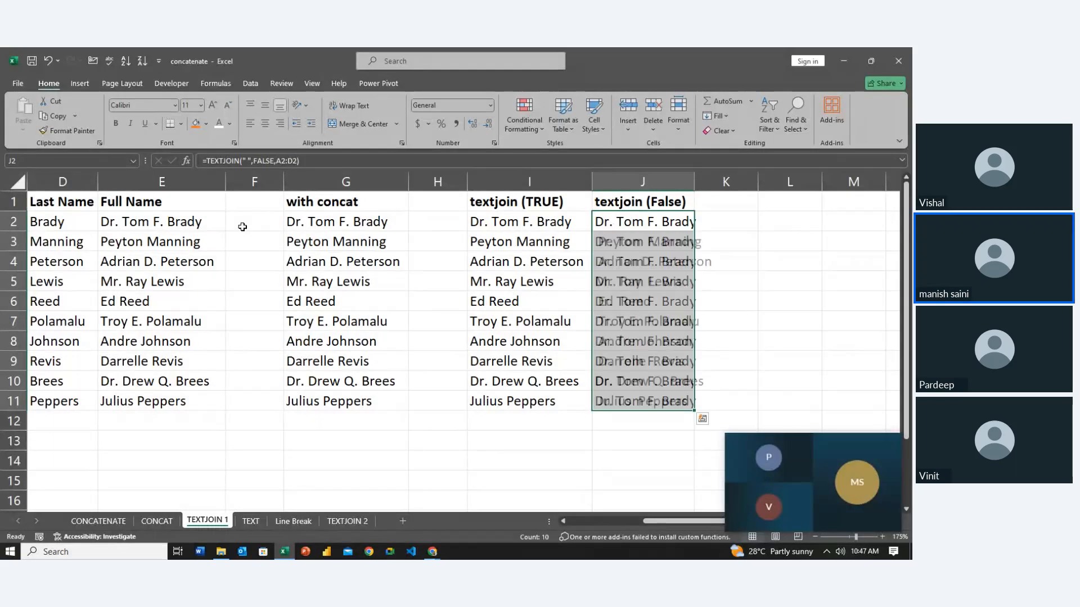
key(alt+h)
key(o)
key(i)
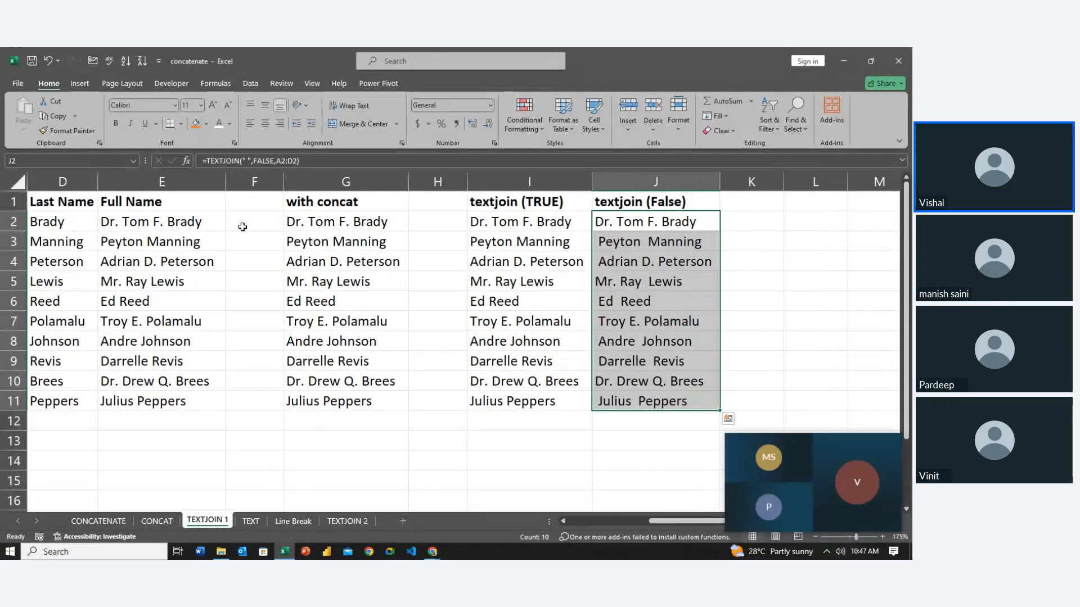
Step: Compare the joined names in I2:I11 under "textjoin (TRUE)" with those in J2:J11 under "textjoin (False)"
key(Left)
key(shift+Down)
key(shift+Down)
key(shift+Down)
key(shift+Down)
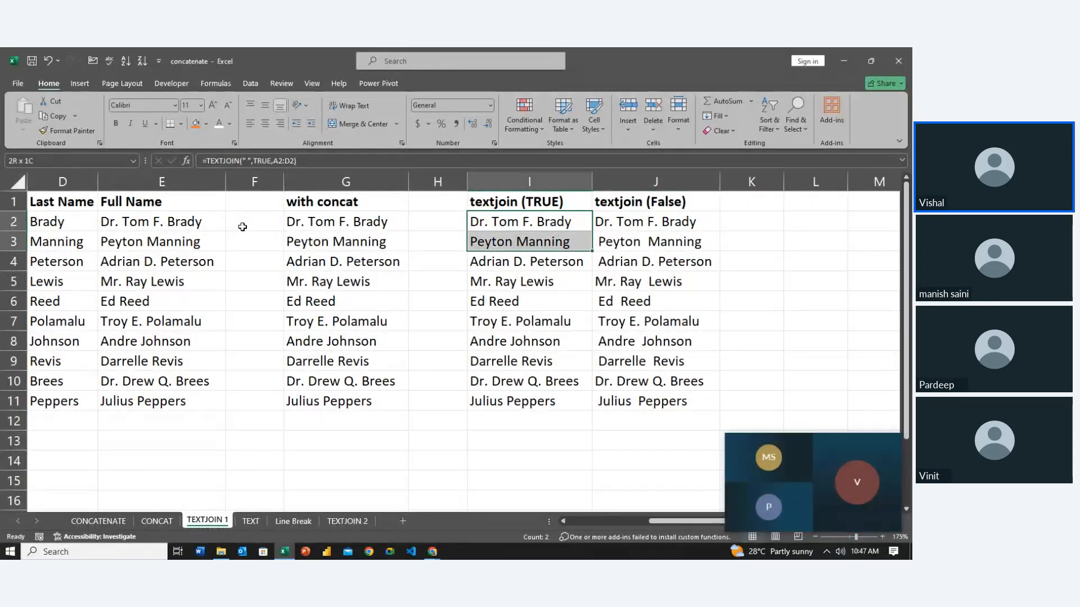
key(shift+Down)
key(shift+Down)
key(shift+Down)
key(shift+Down)
key(shift+Down)
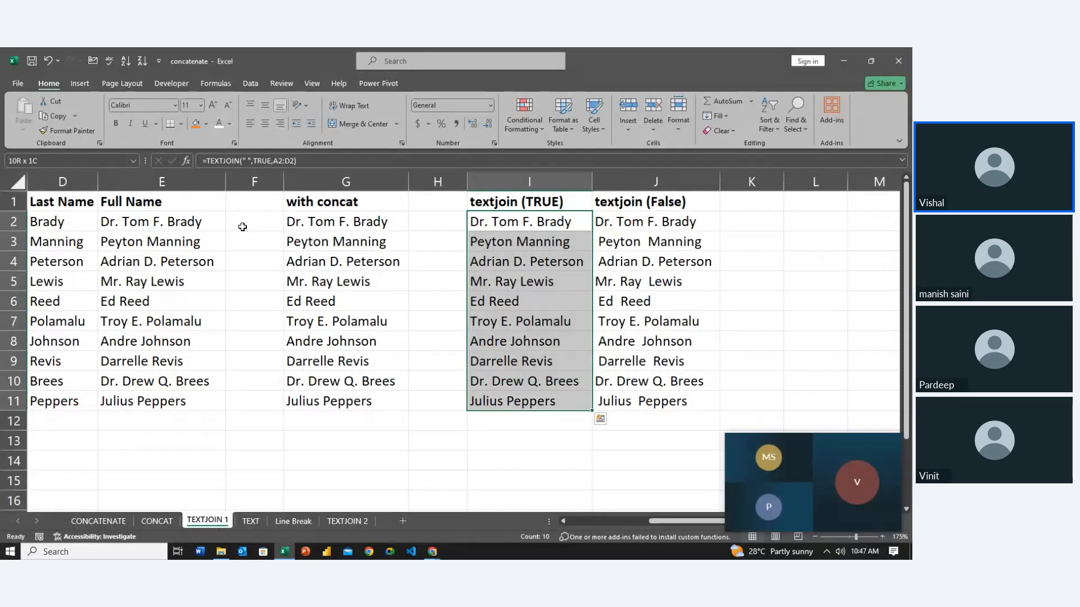
key(Right)
key(shift+Down)
key(shift+Down)
key(shift+Down)
key(shift+Down)
key(shift+Down)
key(shift+Down)
key(shift+Down)
key(shift+Down)
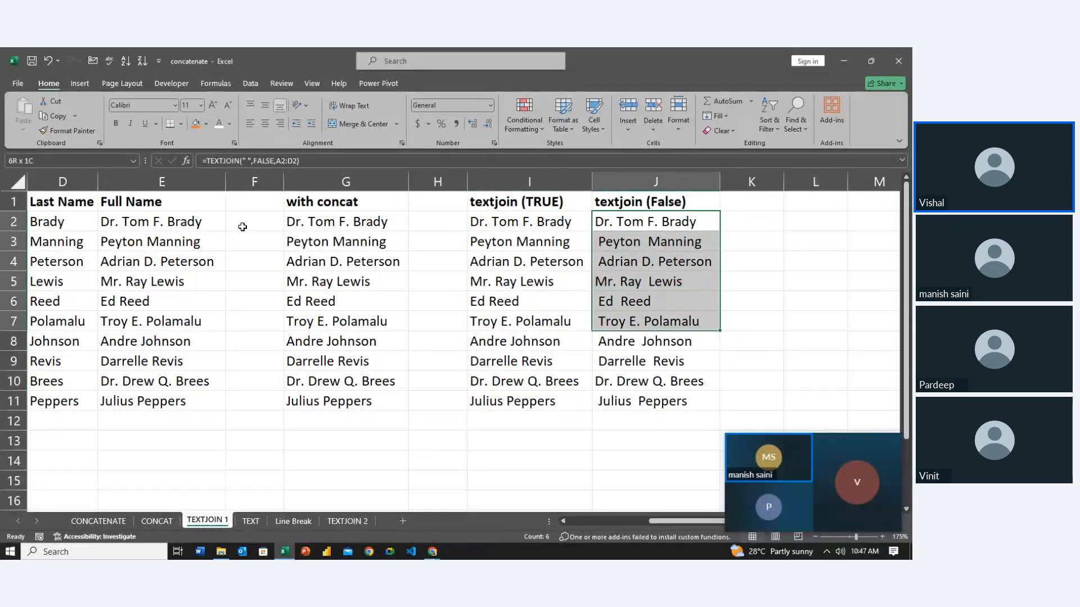
key(shift+Down)
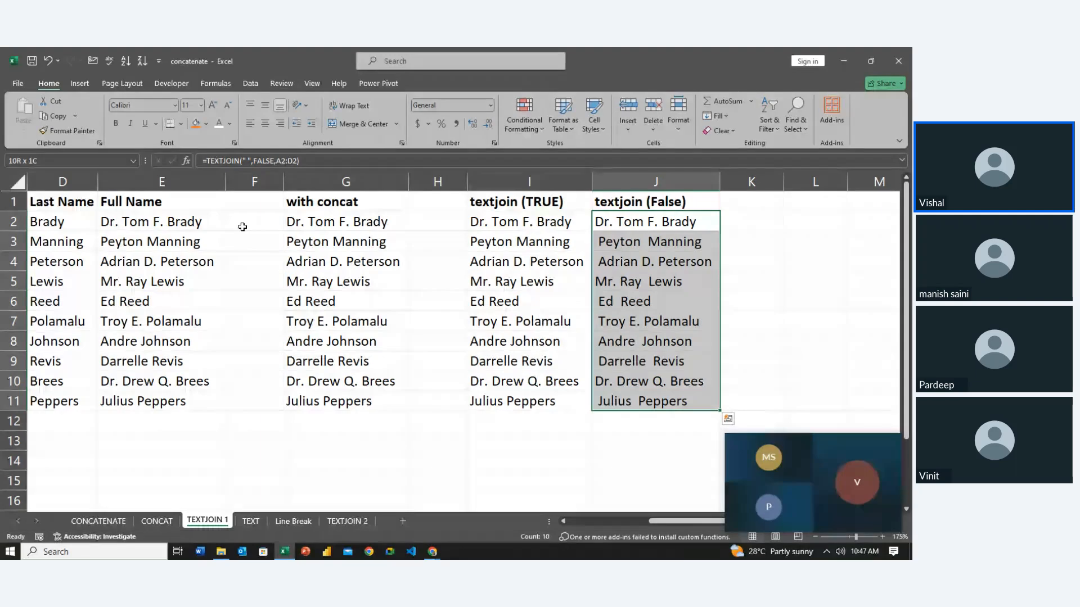
key(Left)
key(Right)
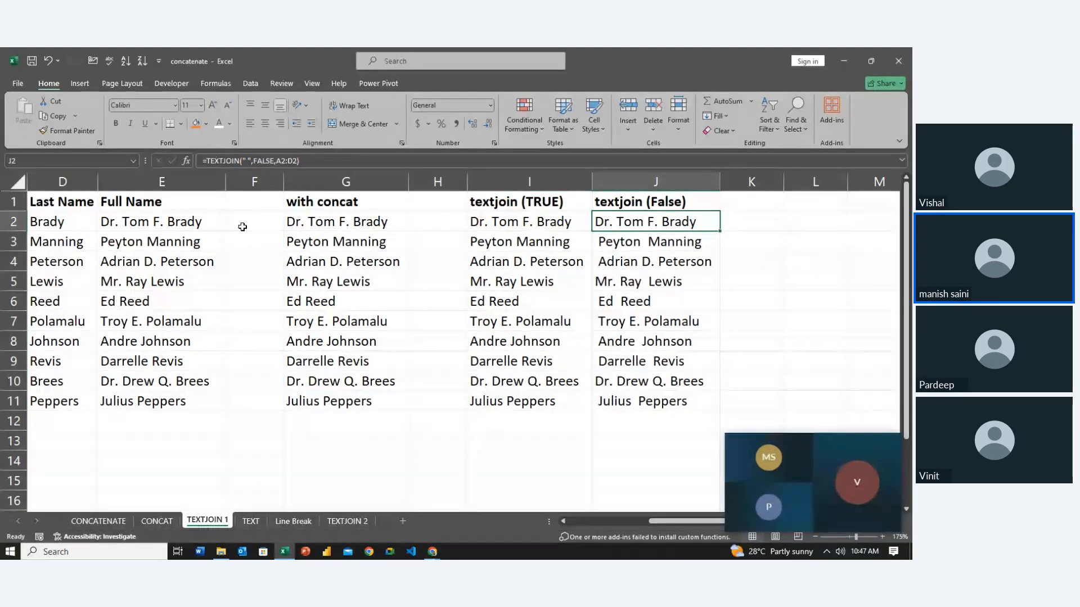
Step: Examine the TEXTJOIN formulas in the textjoin (False) column from J2 to J11
key(Down)
key(Down)
key(Down)
key(Down)
key(Down)
key(Down)
key(Down)
key(Down)
key(Down)
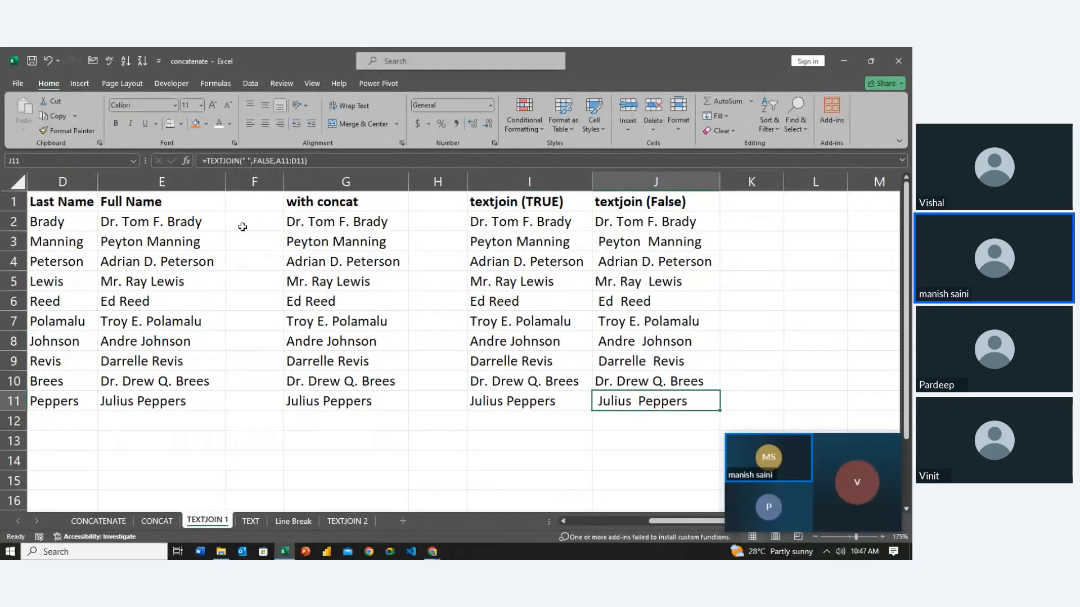
key(Up)
key(Up)
key(Up)
key(Up)
key(Up)
key(Up)
key(Up)
key(Up)
key(Up)
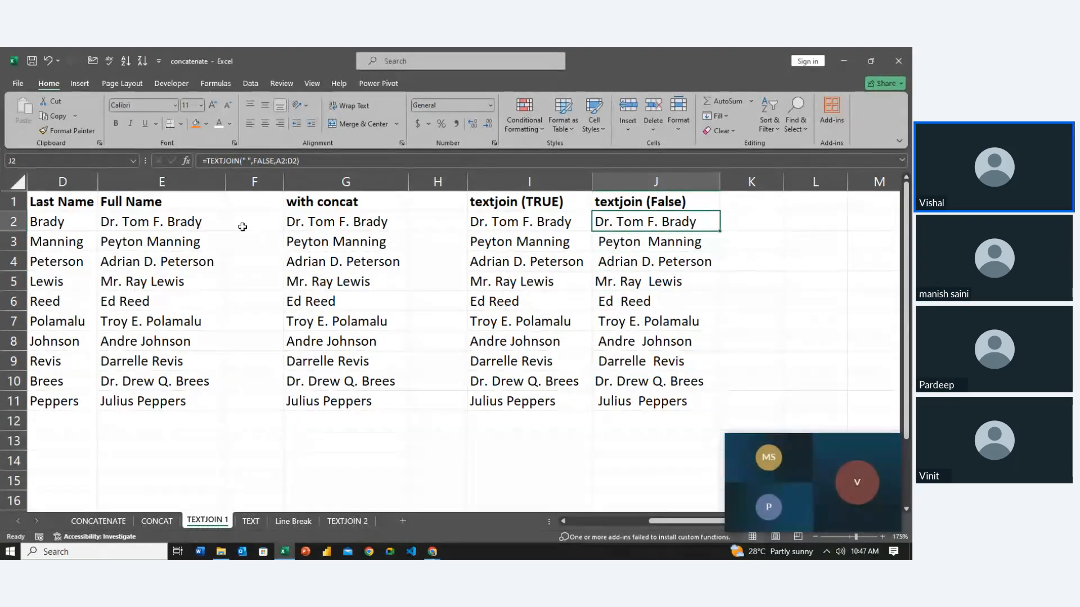
Step: Copy the textjoin (False) column J1:J11, including its header, to the range starting at L1
key(Up)
key(shift+Down)
key(shift+Down)
key(shift+Down)
key(shift+Down)
key(shift+Down)
key(shift+Down)
key(shift+Down)
key(shift+Down)
key(shift+Down)
key(shift+Down)
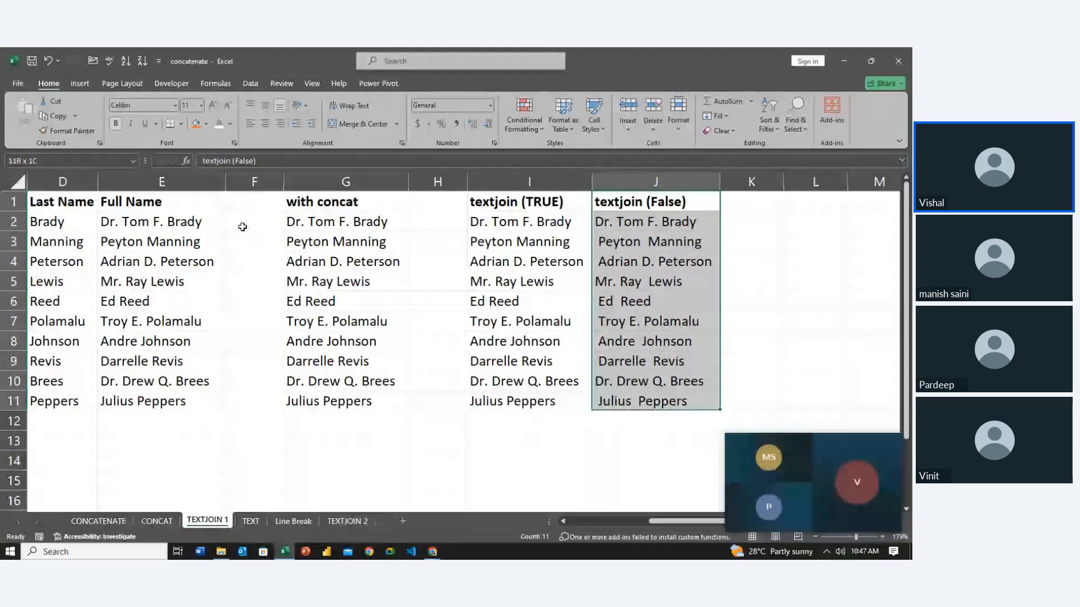
key(ctrl+c)
key(Right)
key(Right)
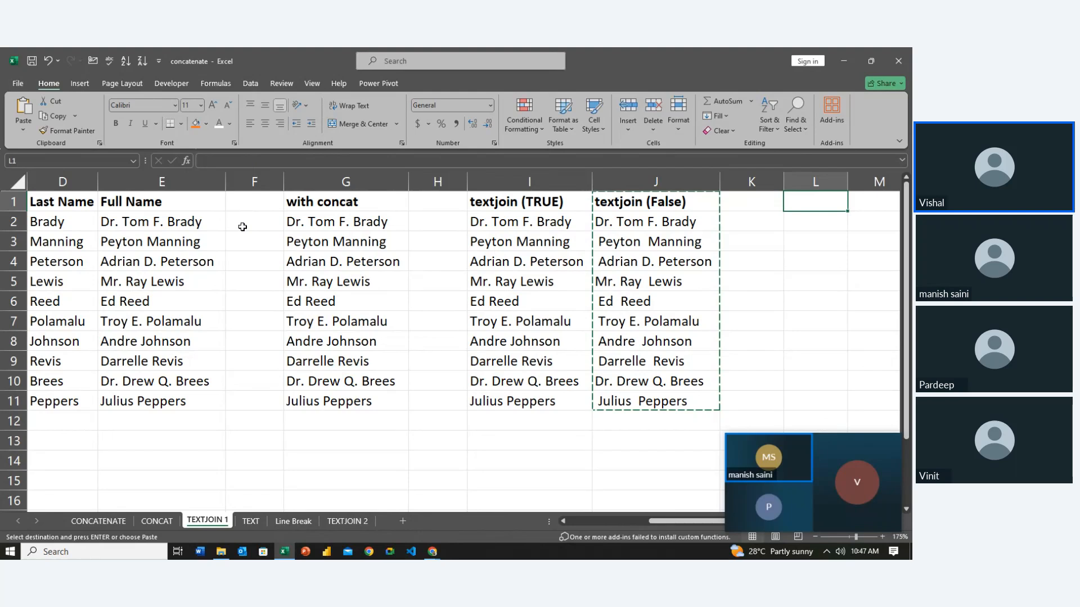
key(ctrl+v)
Step: Extend the copied header in L1 to read "textjoin (False) with trim"
key(F2)
text(with tri,m)
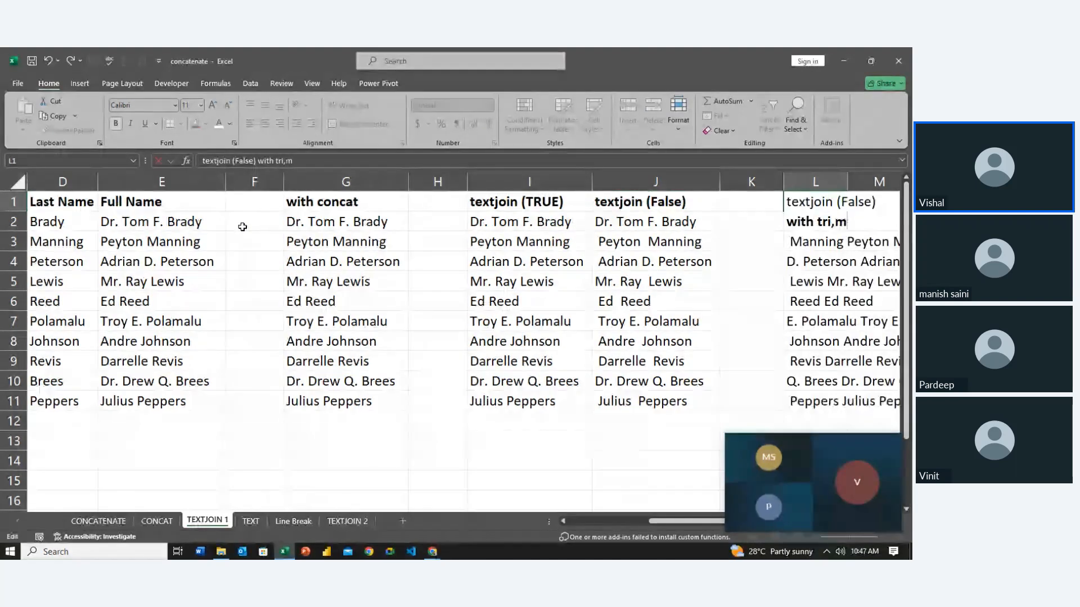
key(BackSpace)
key(BackSpace)
text(m)
key(Return)
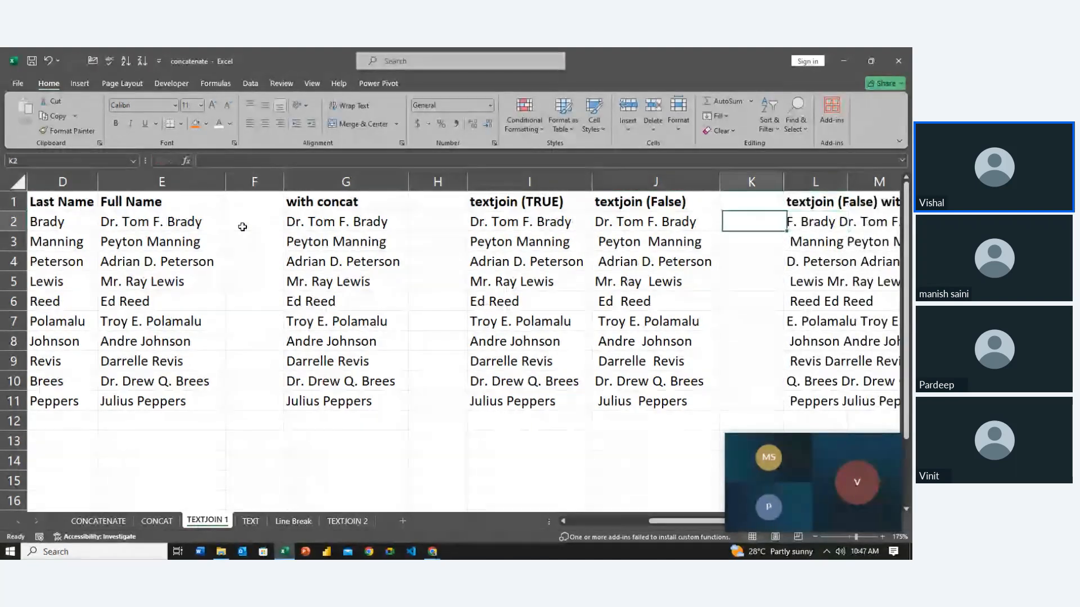
Step: Autofit the width of column L to the contents of L1:L11
key(Right)
key(Left)
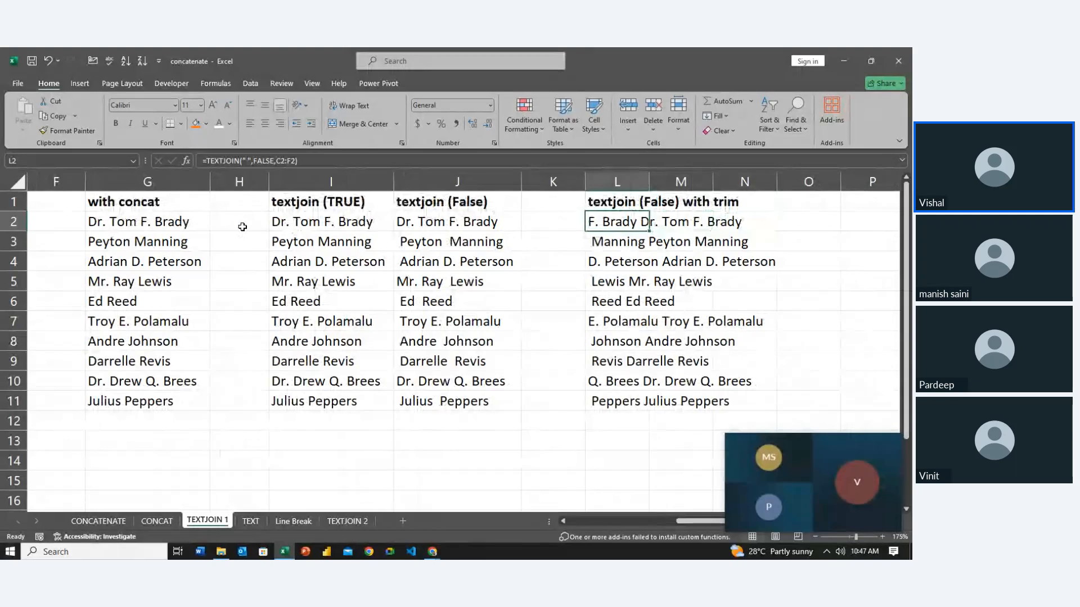
key(Up)
key(ctrl+shift+Down)
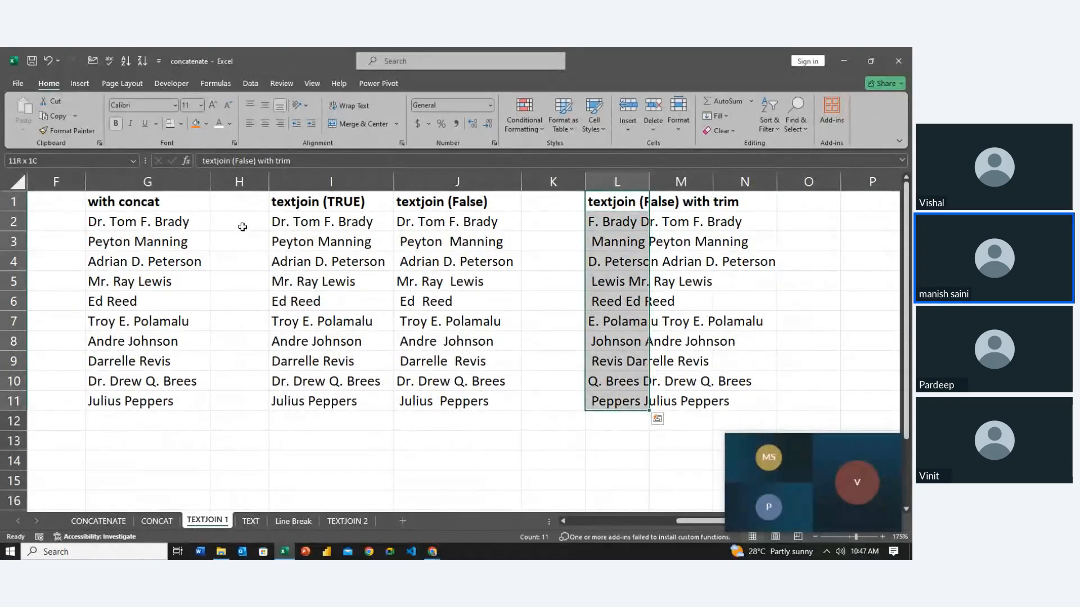
key(alt+h)
key(o)
key(i)
key(Up)
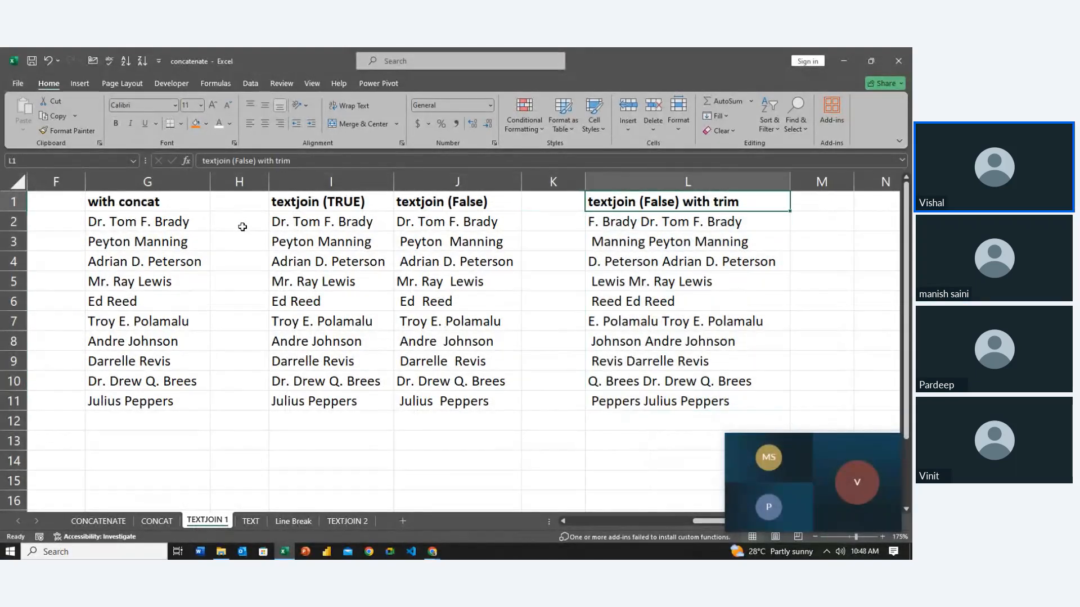
Step: Wrap the formula in L2 with TRIM so it reads =TRIM(TEXTJOIN(" ",FALSE,C2:F2))
key(Down)
key(F2)
key(Left)
key(Left)
key(Left)
key(Left)
key(Left)
key(Left)
key(Left)
key(Left)
key(Left)
key(Left)
key(Left)
key(Left)
key(Left)
key(Left)
key(Left)
key(Left)
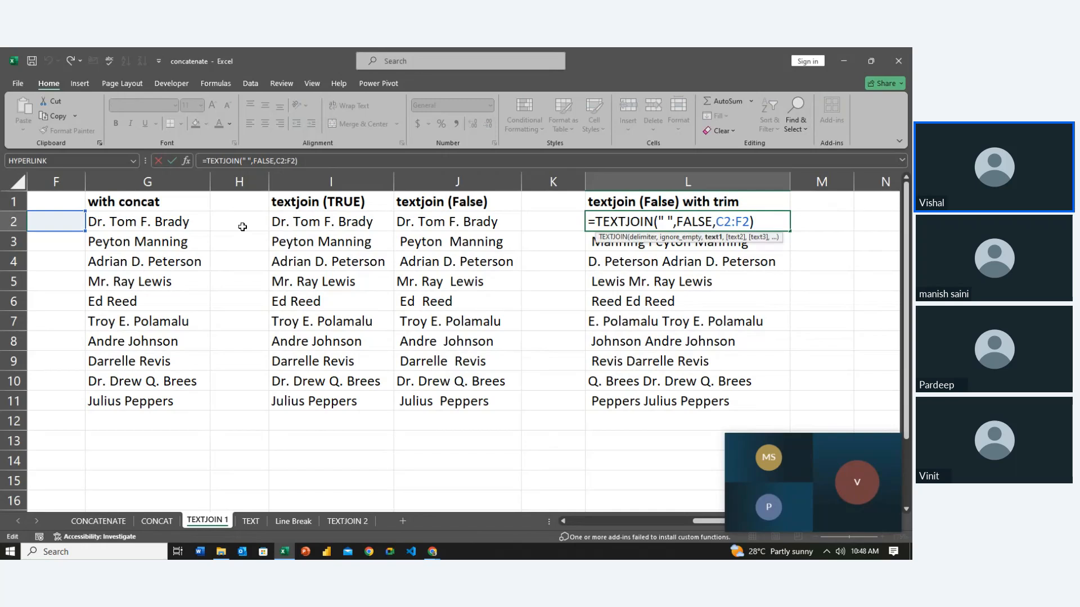
key(Left)
key(Left)
key(Left)
key(Left)
key(Left)
key(Left)
key(Left)
key(Left)
key(Left)
key(Left)
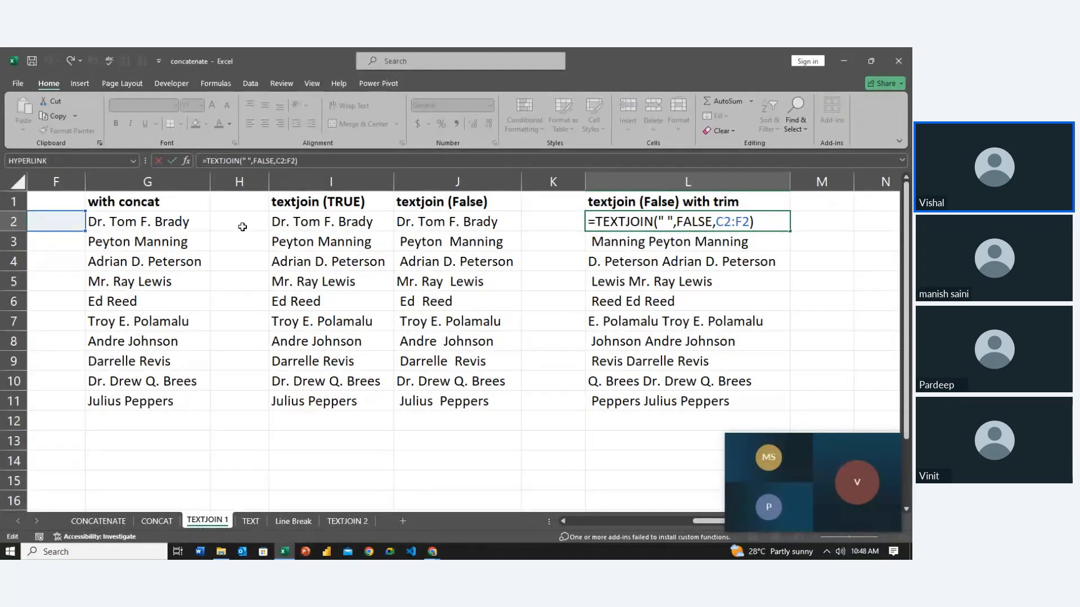
text(trim)
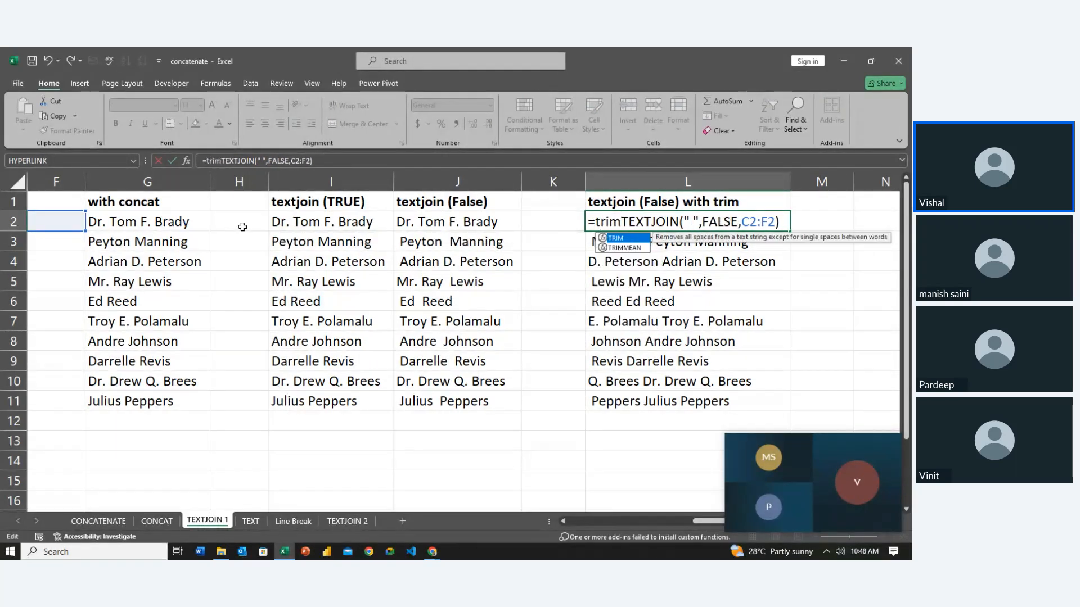
text(()
key(End)
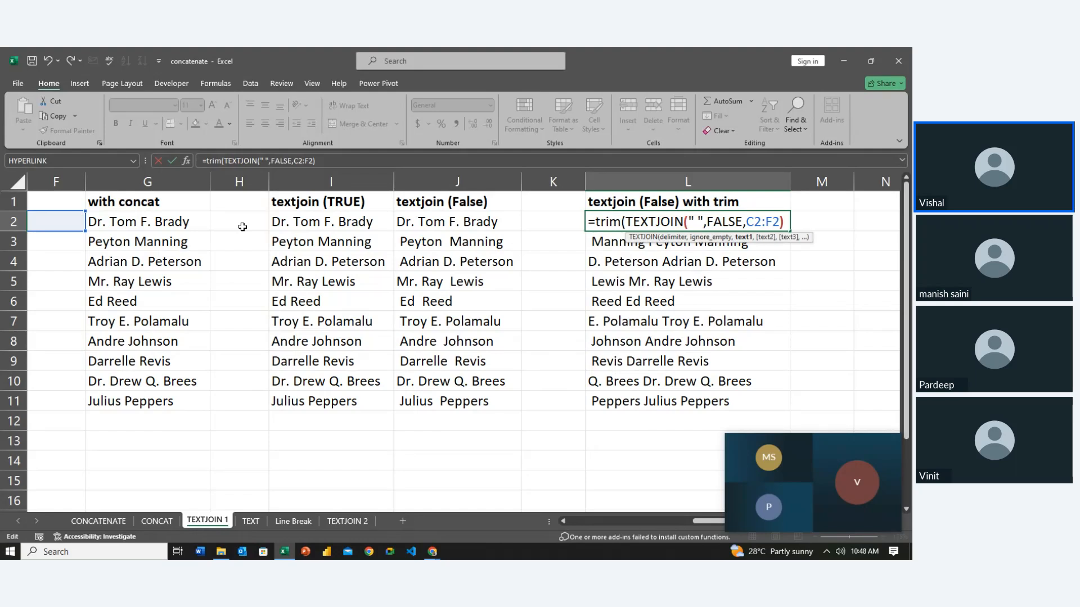
key(Right)
key(Left)
key(Right)
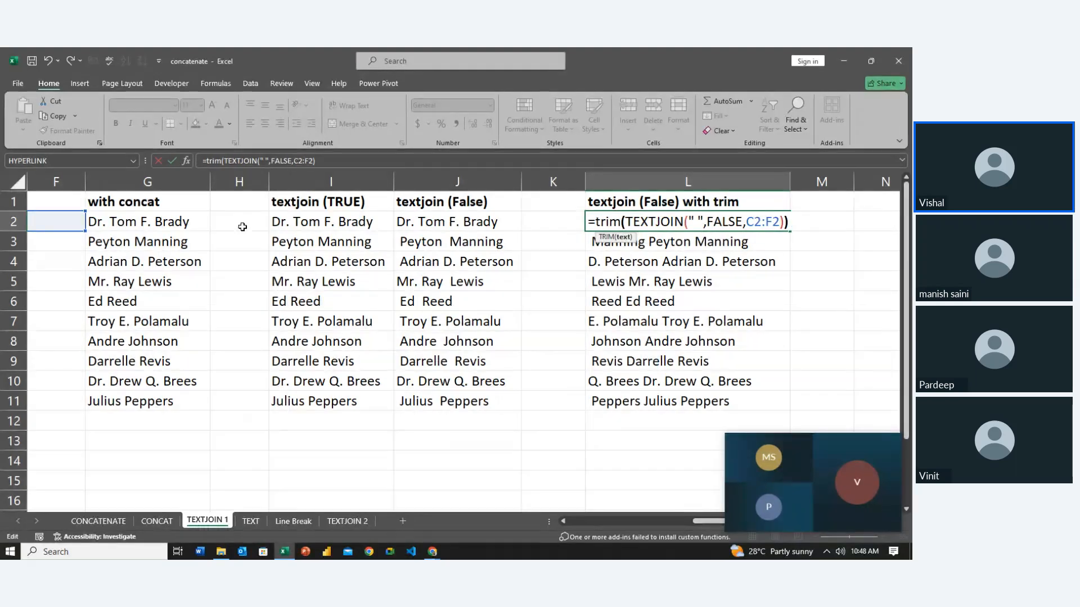
key(Return)
key(Up)
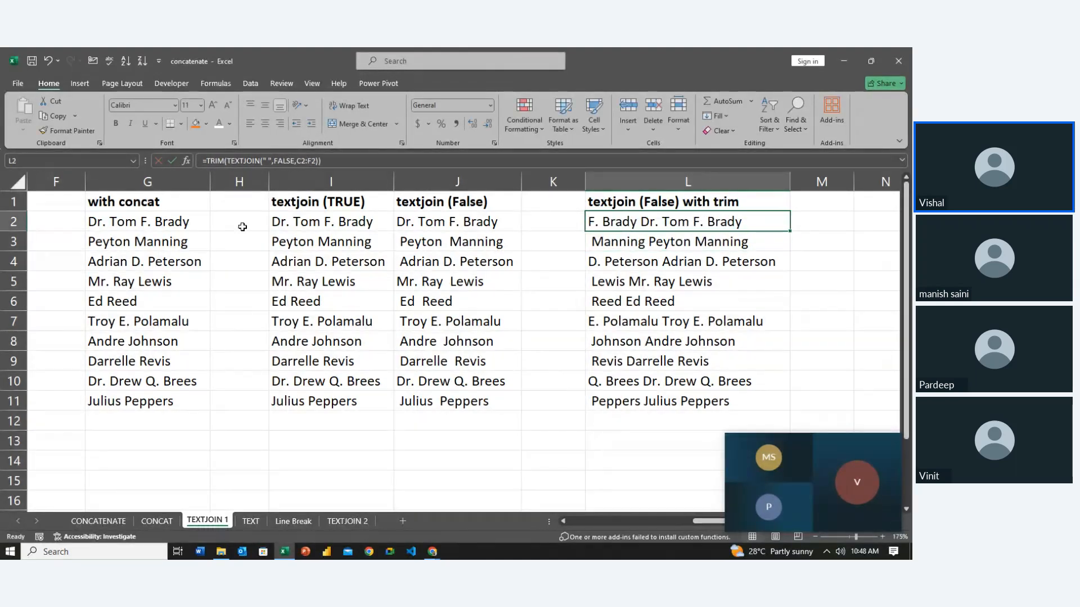
Step: Fill the TRIM formula from L2 down through L11
key(shift+Down)
key(shift+Down)
key(shift+Down)
key(shift+Down)
key(shift+Down)
key(shift+Down)
key(shift+Down)
key(shift+Down)
key(shift+Down)
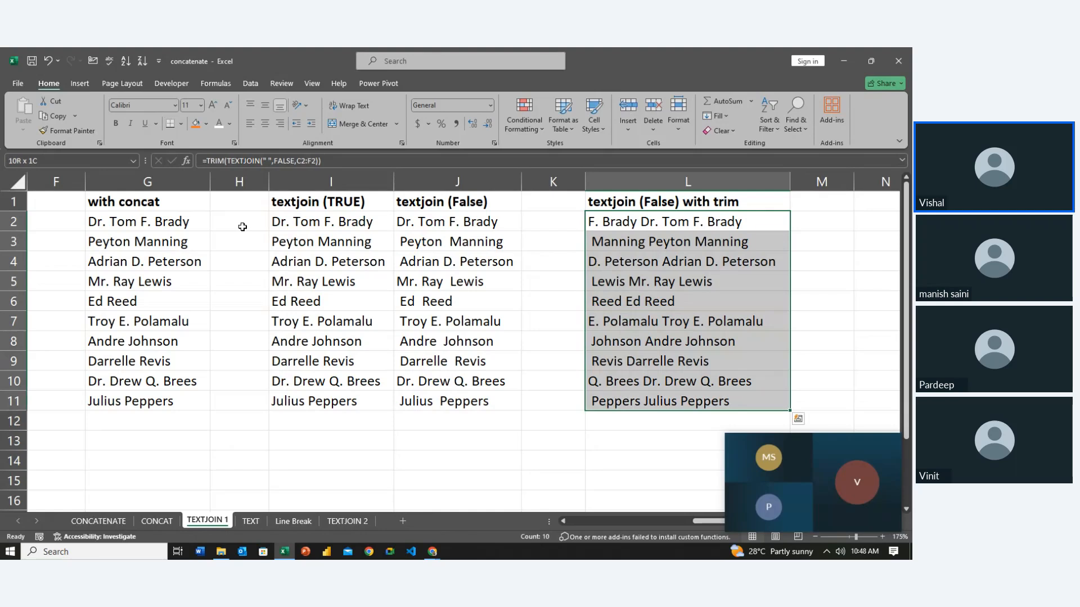
key(ctrl+d)
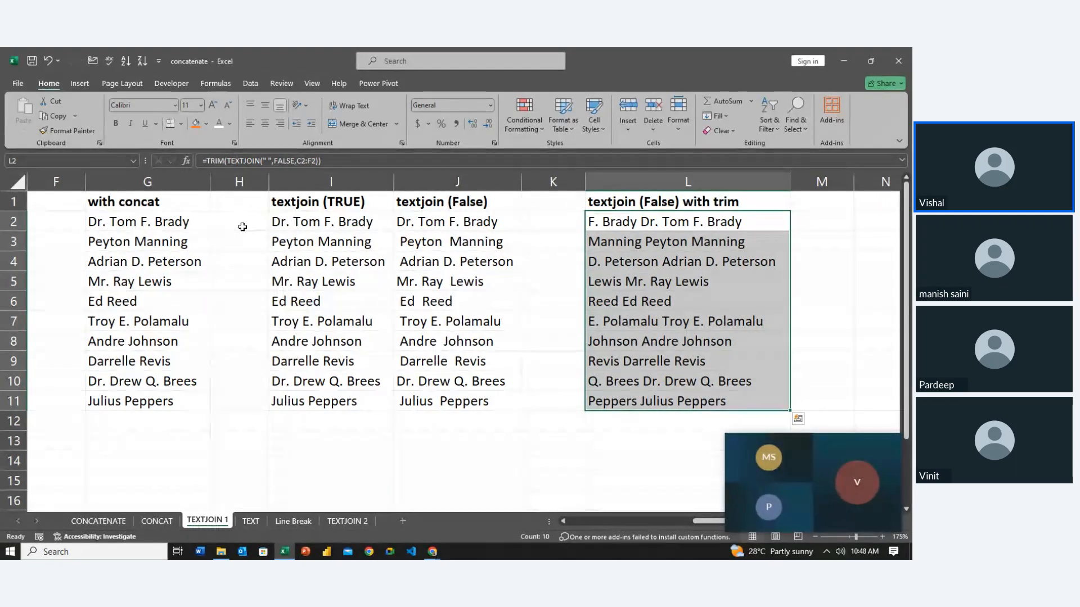
Step: Compare the spacing of the names in the textjoin (TRUE) and textjoin (False) columns row by row
key(Left)
key(Left)
key(Left)
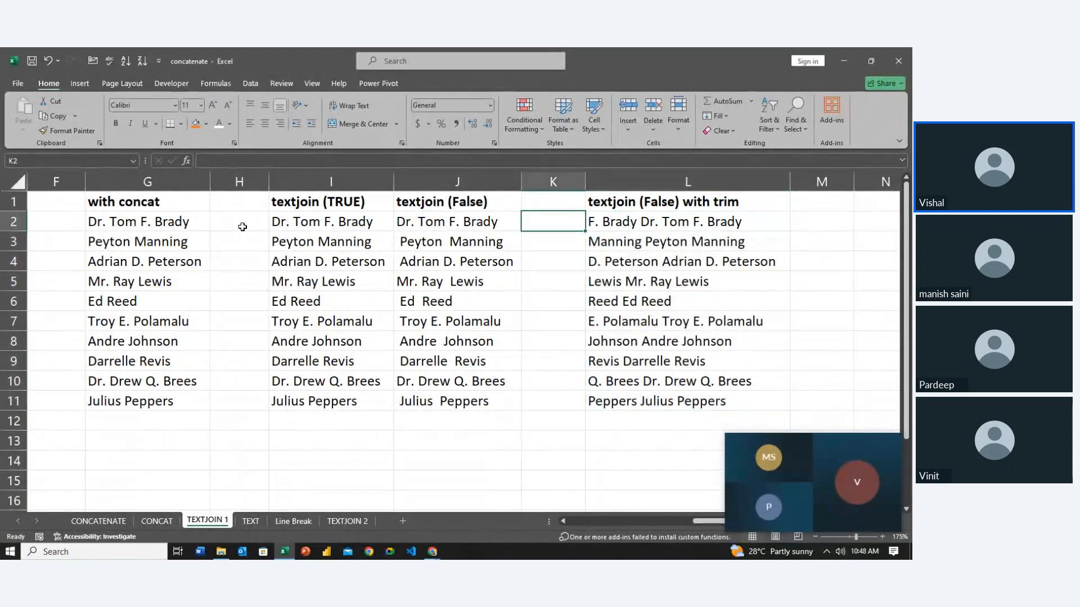
key(Left)
key(Right)
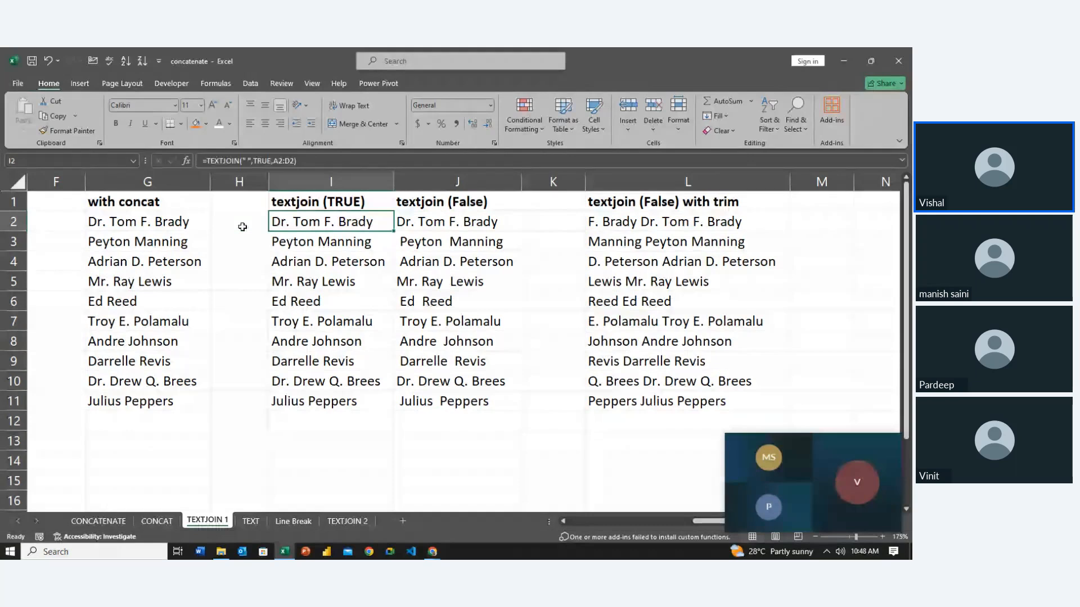
key(Down)
key(Right)
key(Down)
key(Down)
key(Down)
key(Down)
key(Down)
key(Down)
key(Down)
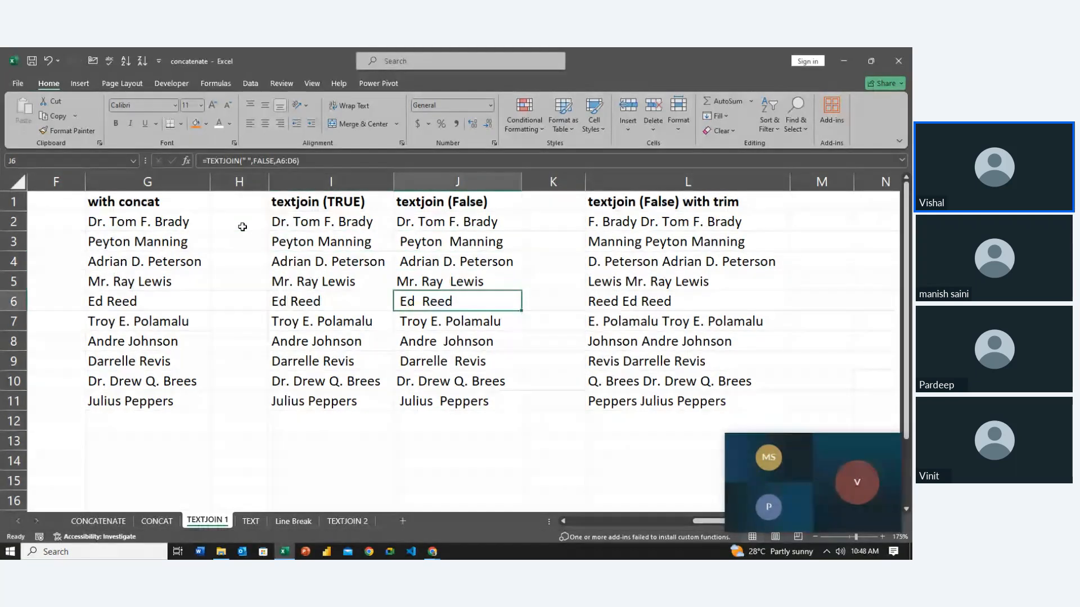
key(Left)
key(Up)
key(Right)
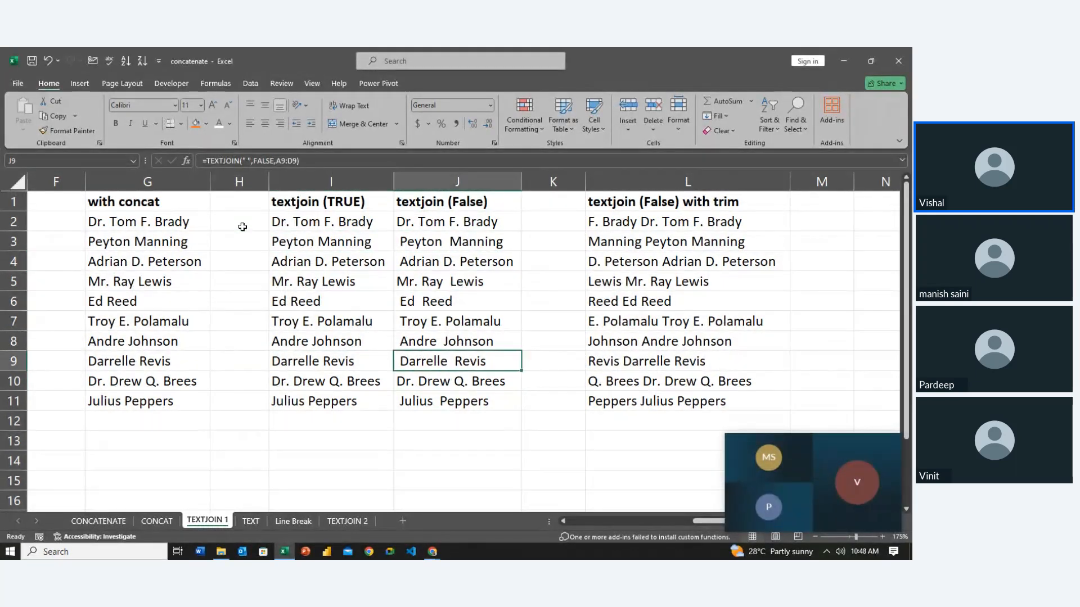
key(Up)
key(Up)
key(Up)
key(Up)
key(Up)
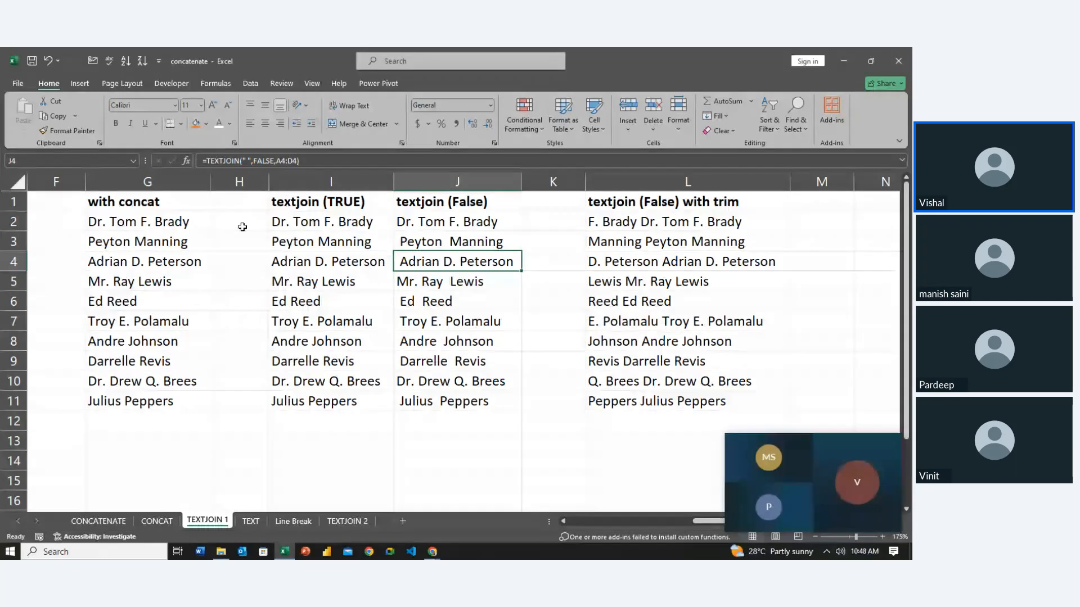
key(Up)
key(Down)
key(Down)
key(Down)
key(Down)
key(Down)
key(Down)
key(Down)
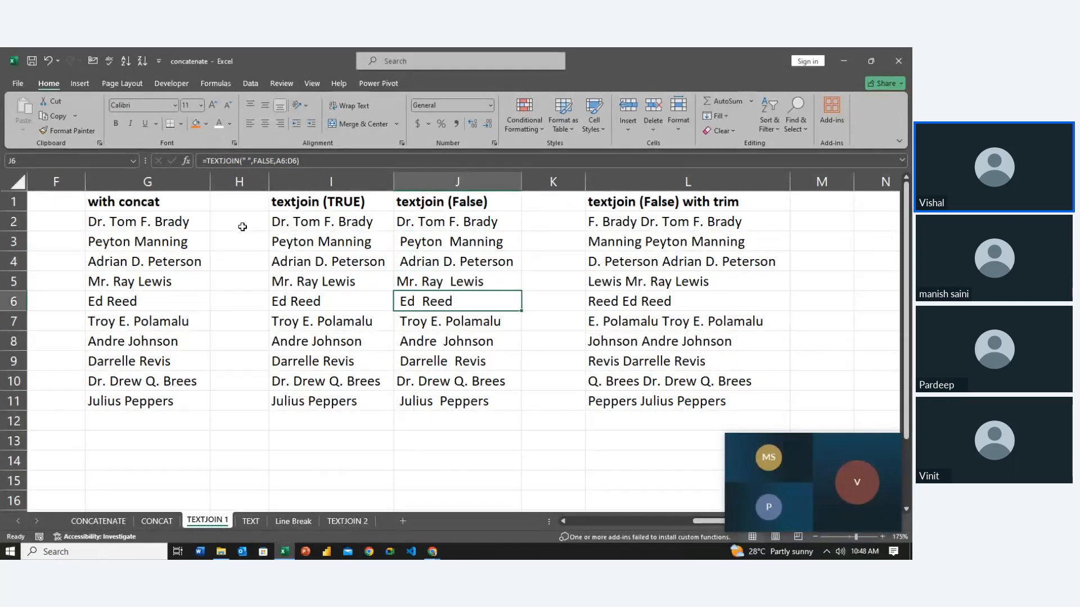
key(Right)
key(Right)
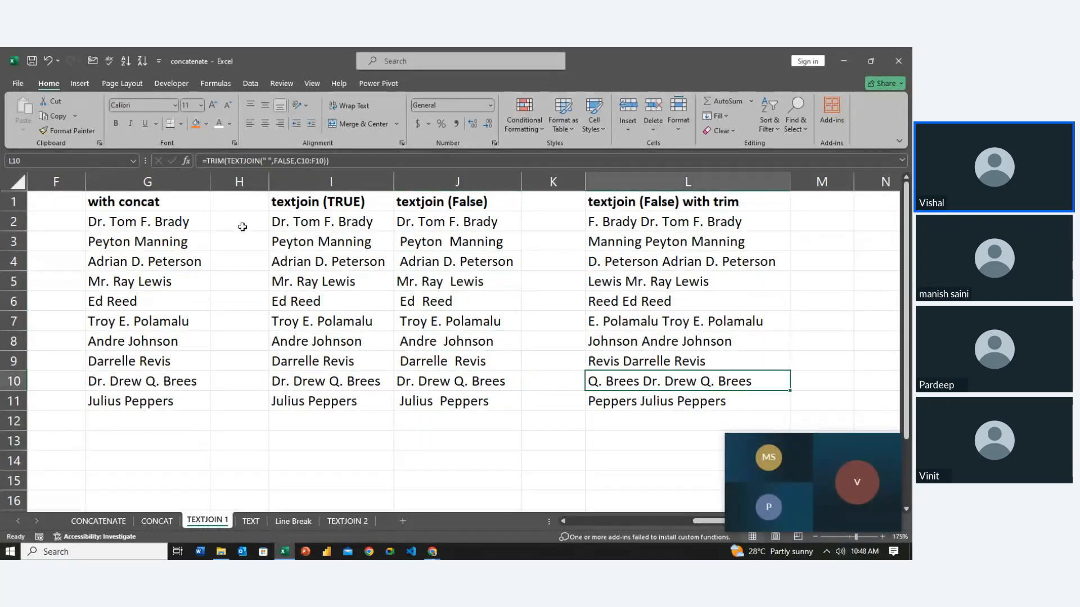
Step: Review the trimmed TEXTJOIN results and their formulas in L2:L11
key(Up)
key(Up)
key(Up)
key(Up)
key(Up)
key(Up)
key(Up)
key(Up)
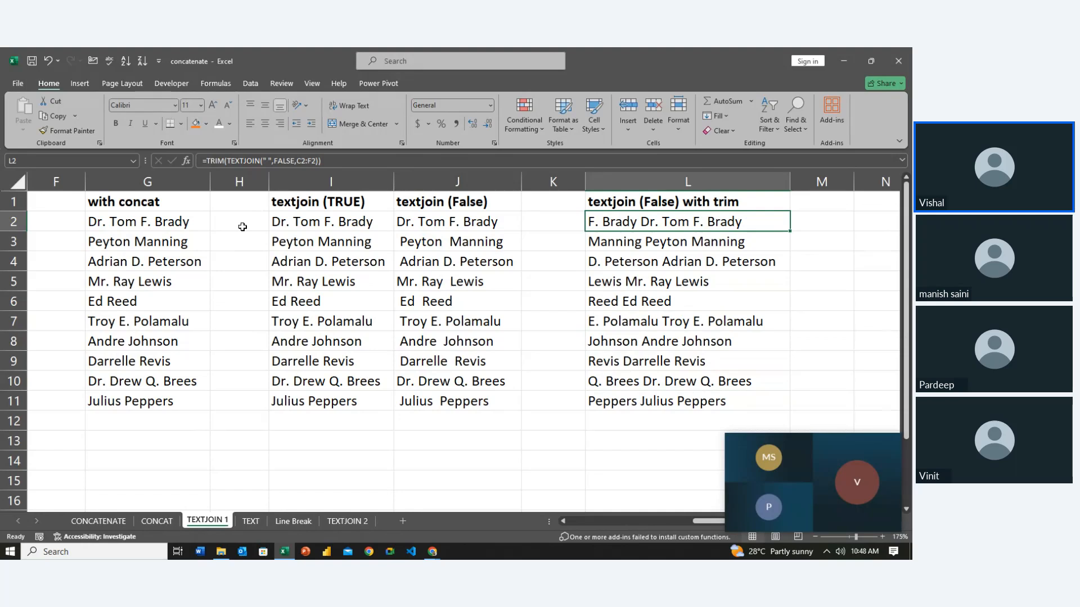
key(shift+Down)
key(shift+Down)
key(shift+Down)
key(shift+Down)
key(shift+Down)
key(shift+Down)
key(shift+Down)
key(shift+Down)
key(shift+Down)
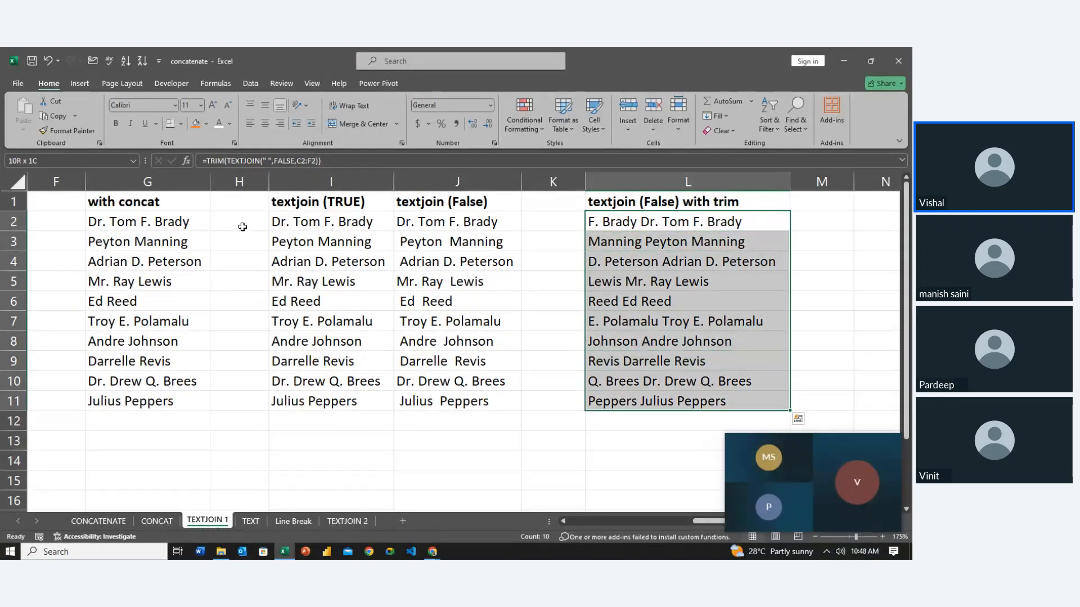
key(Right)
key(Left)
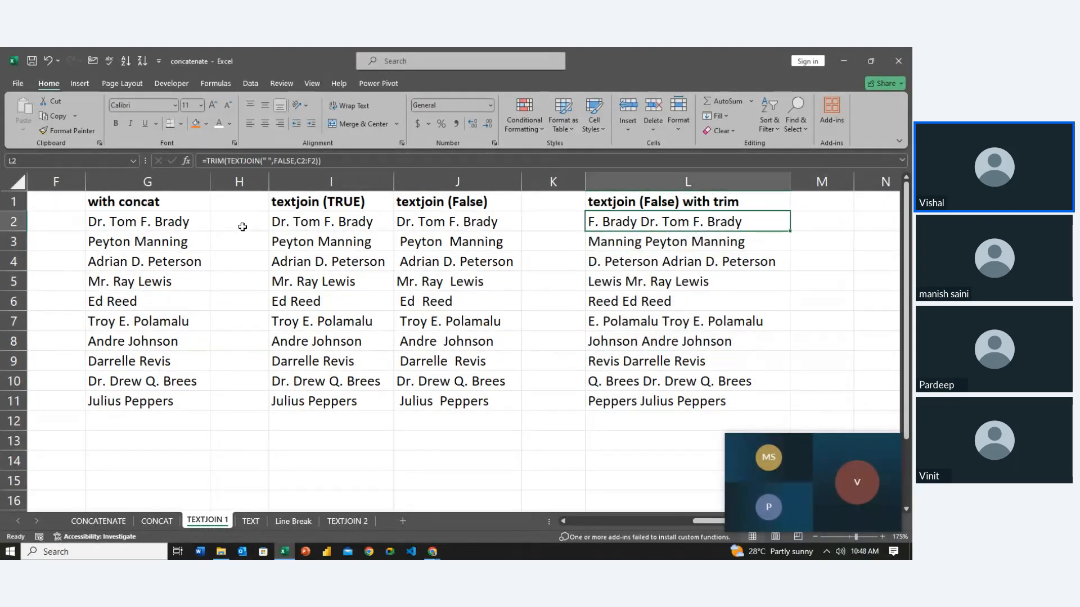
key(Down)
key(Down)
key(Down)
key(Down)
key(Down)
key(Down)
key(Down)
key(Down)
key(Down)
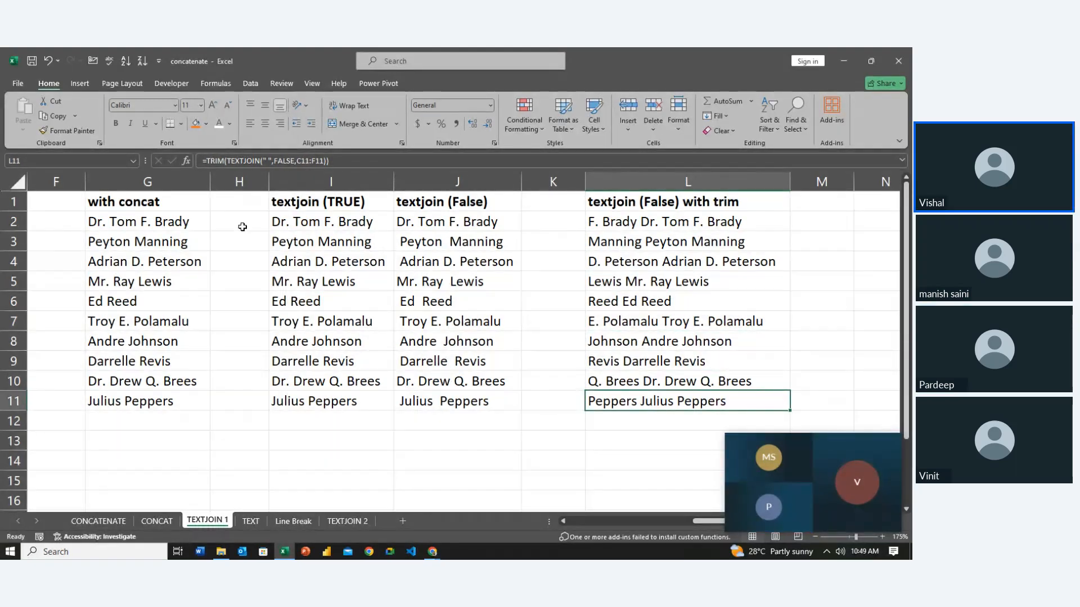
Step: Open the TEXT sheet and examine the CONCATENATE formula with the nested TEXT function in B1
click(249, 518)
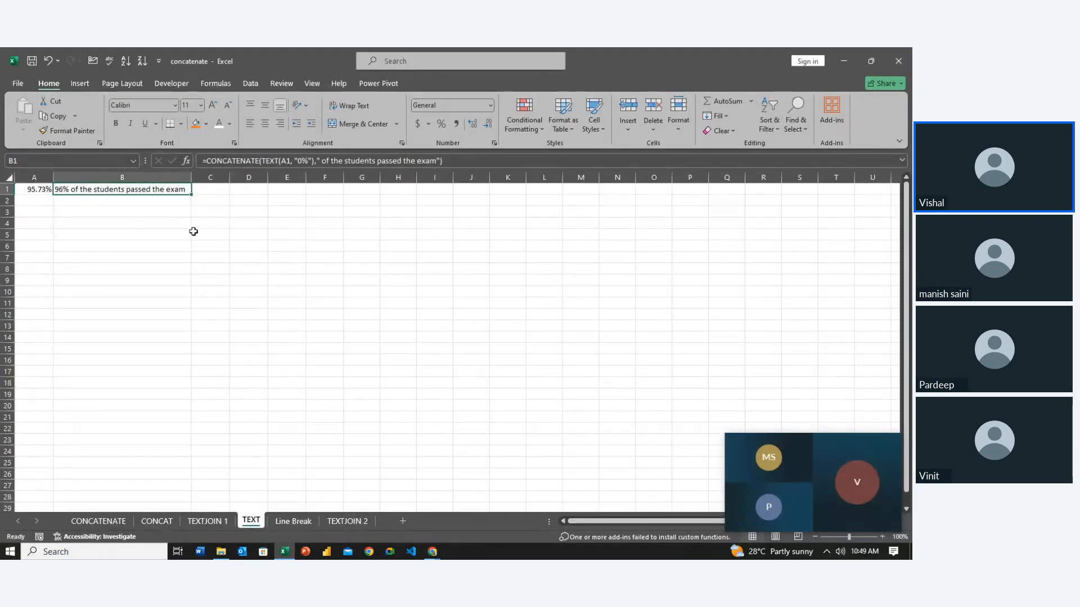
ctrl+scroll(222, 323, up, 3)
ctrl+scroll(223, 323, up, 2)
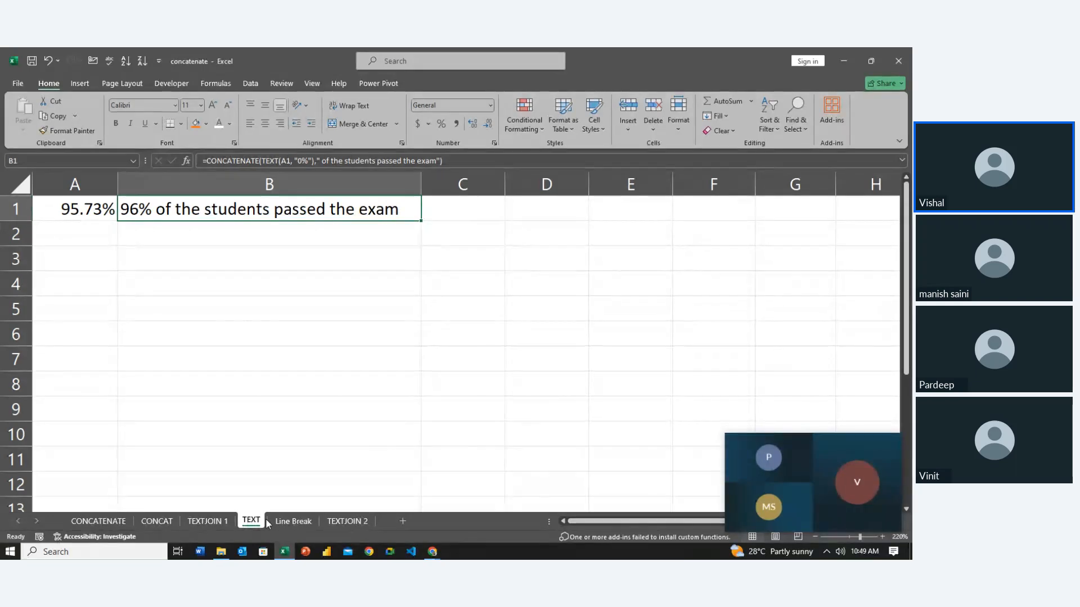
Step: Open the Line Break sheet and enter the labels ASCII CODE in C11 and UNICODE in C12
click(282, 522)
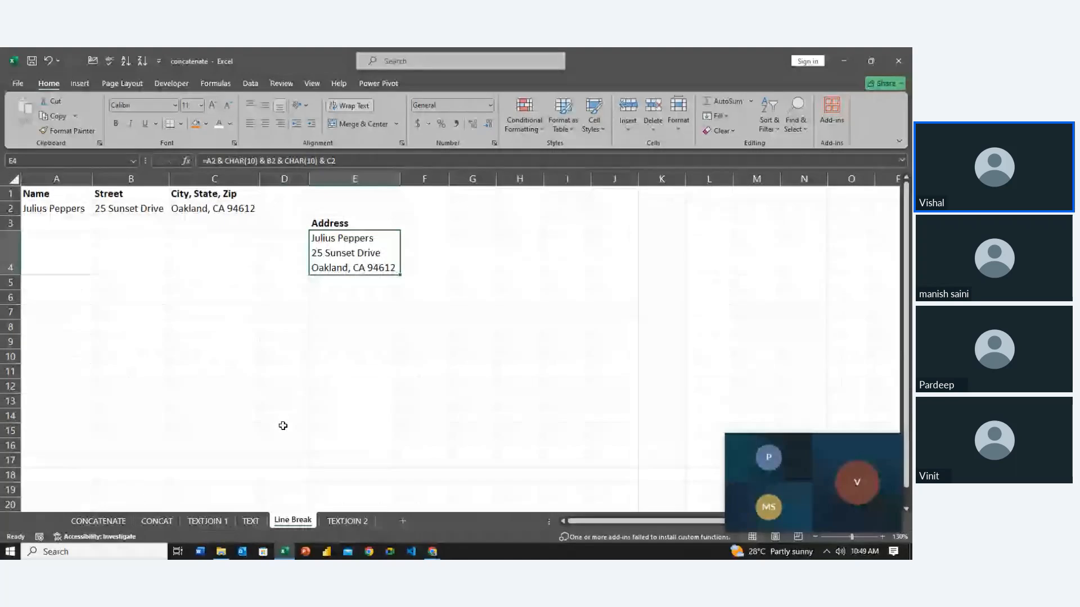
scroll(282, 426, up, 4)
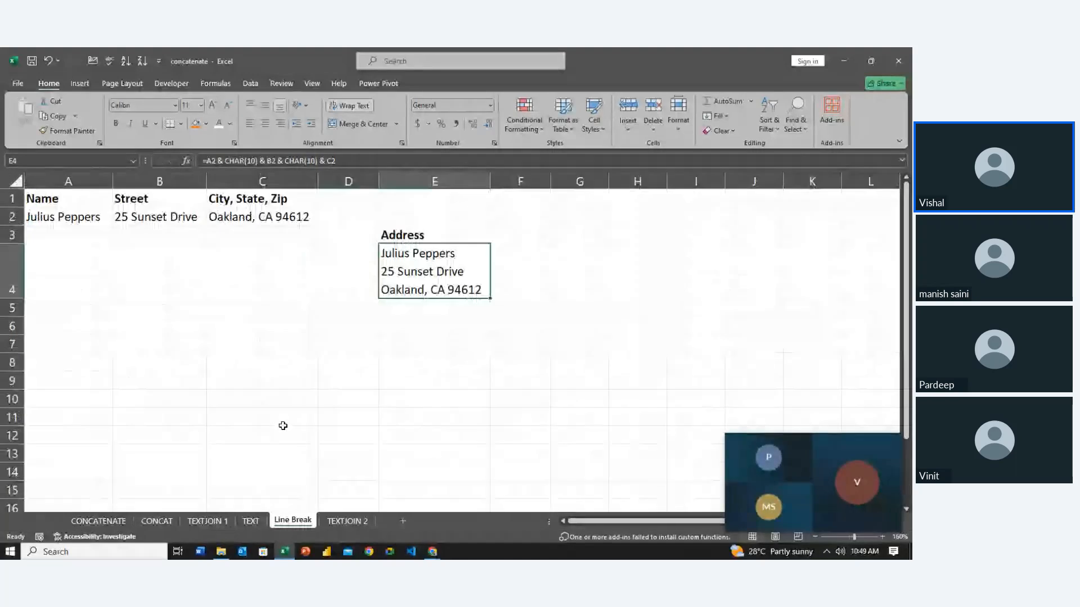
click(313, 417)
text(ASCII)
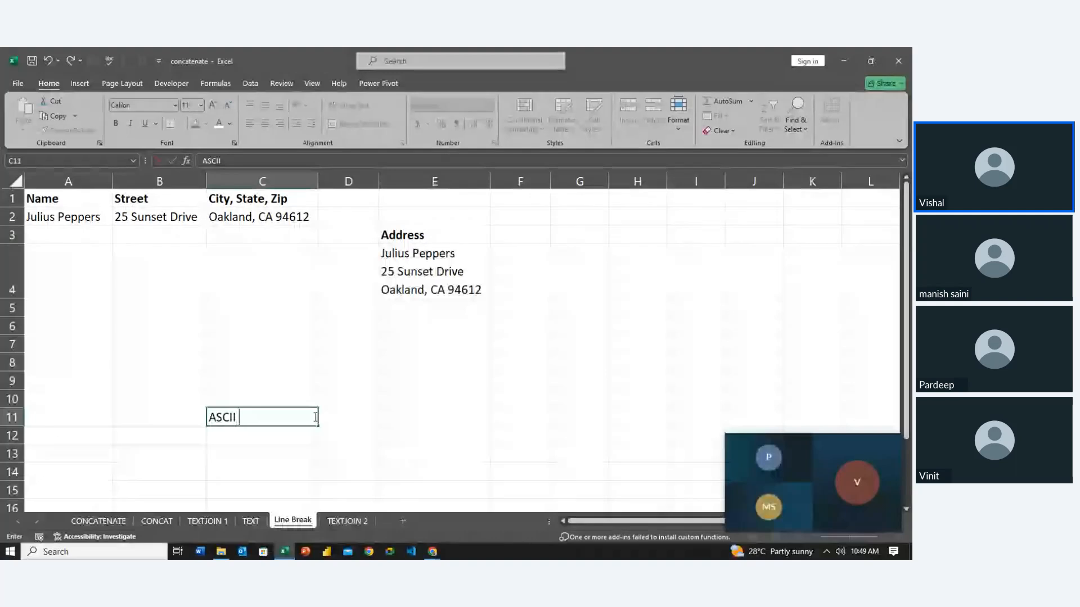
text( CODE)
key(Return)
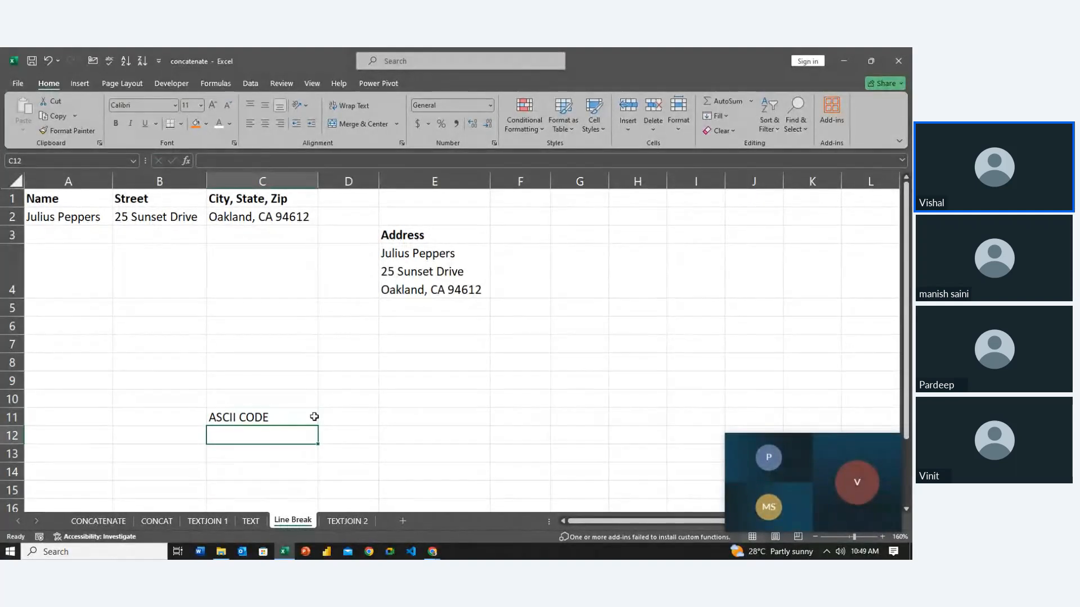
text(UNICODE)
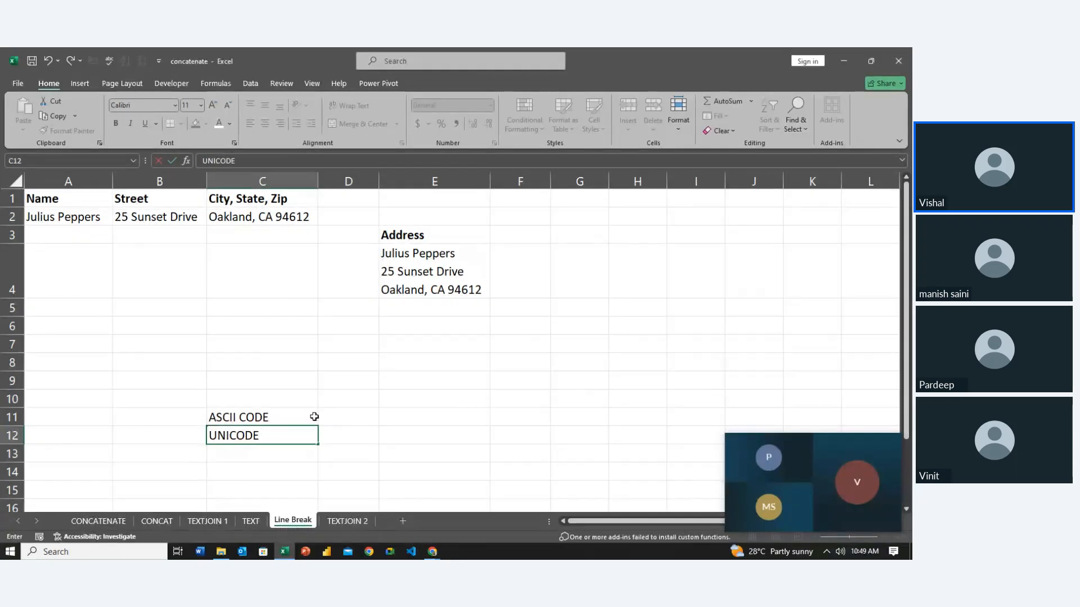
key(Return)
click(314, 416)
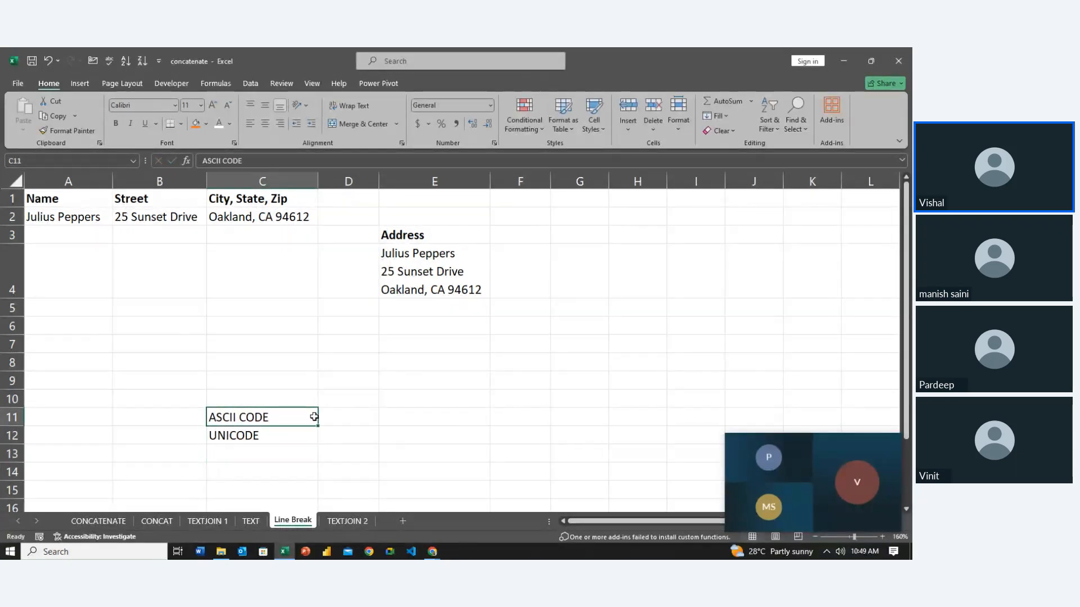
key(Right)
key(Left)
key(Left)
key(Right)
key(Right)
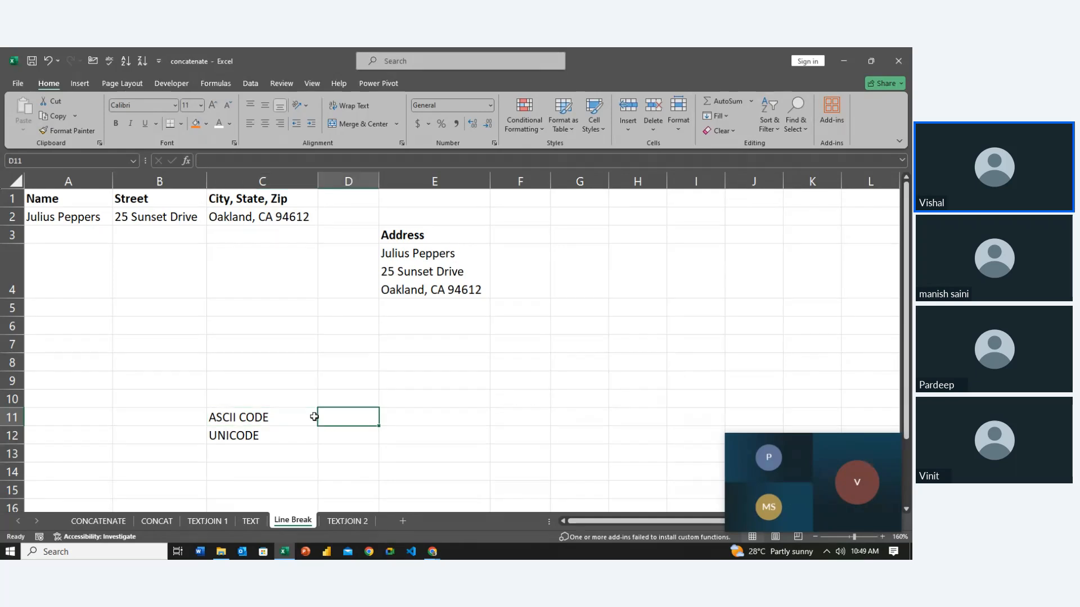
key(Down)
key(Left)
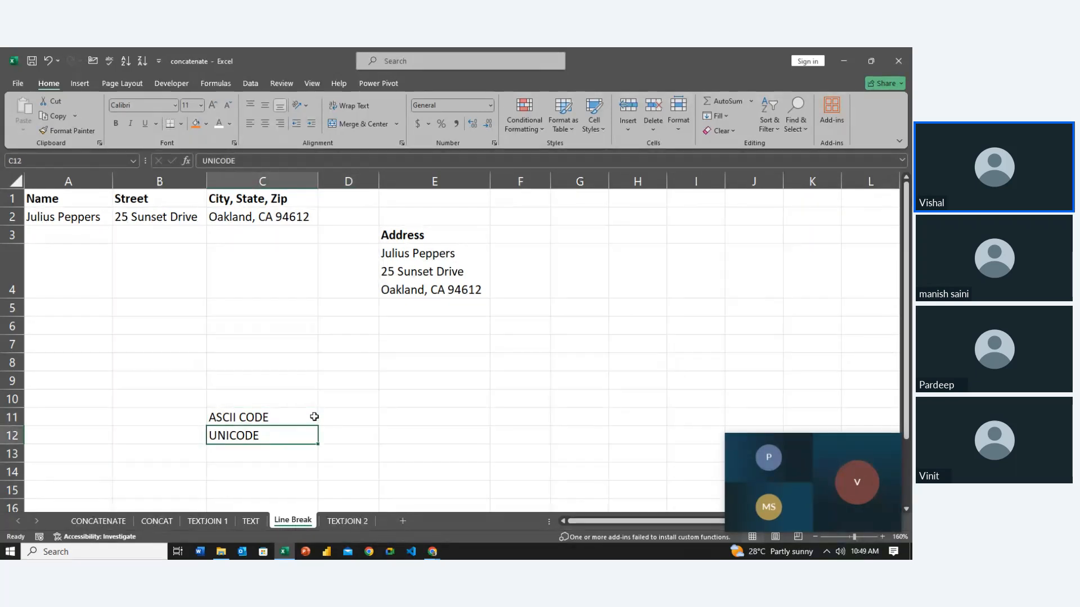
key(Up)
key(Down)
key(Up)
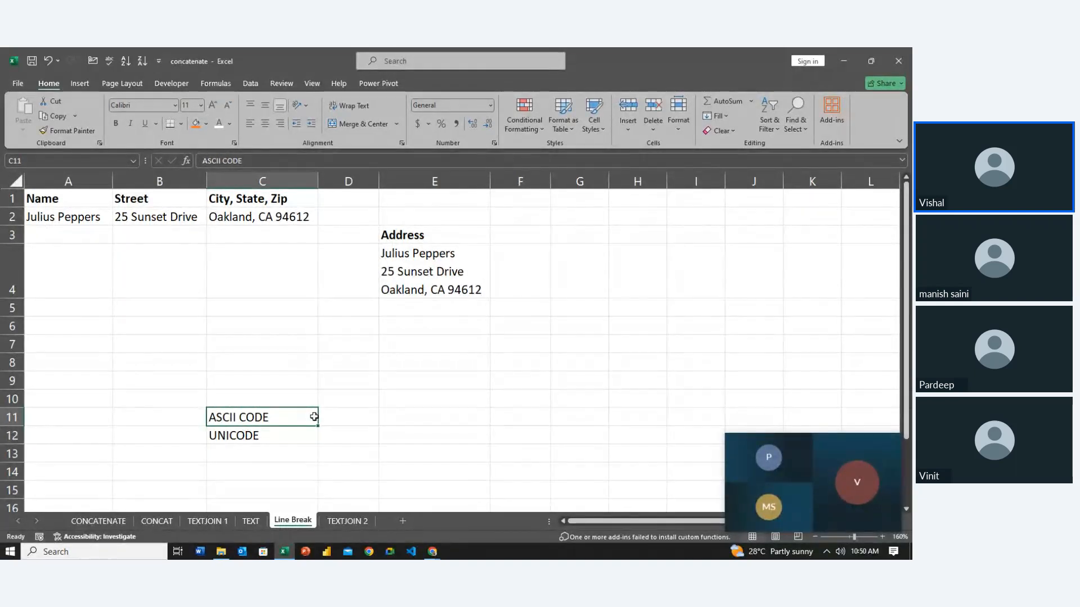
key(Down)
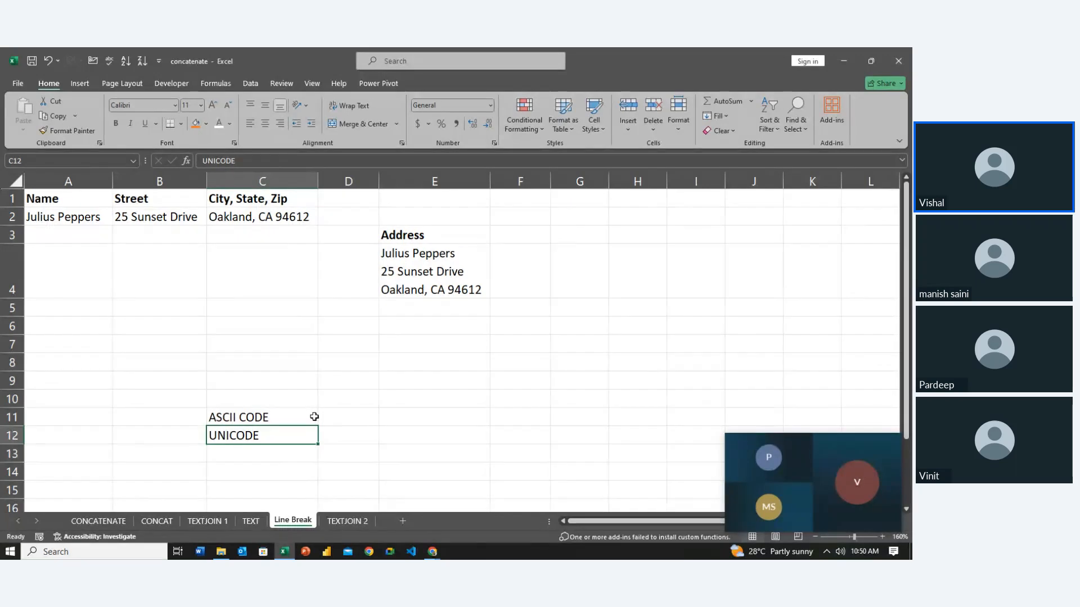
key(Right)
key(Up)
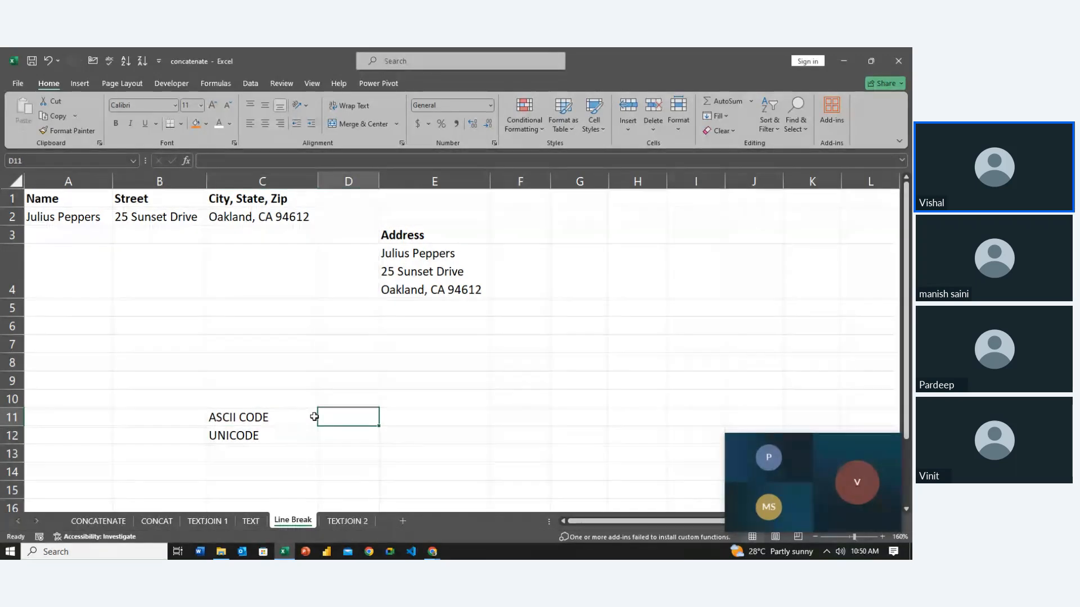
key(Up)
key(Up)
key(Up)
key(Up)
key(Up)
key(Up)
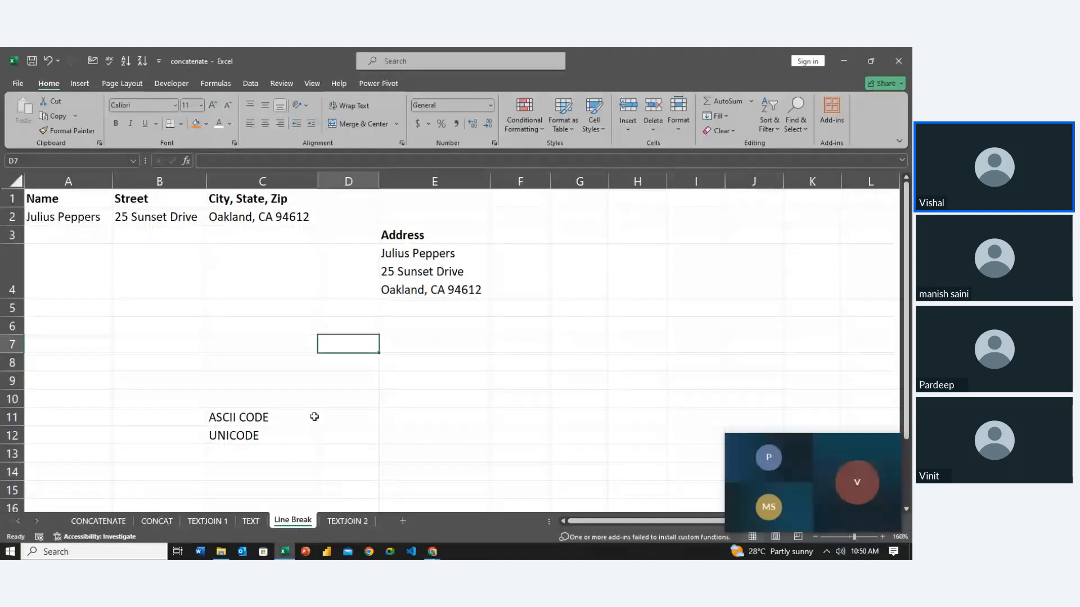
key(Down)
key(Down)
key(Down)
key(Down)
key(Down)
key(Down)
key(Down)
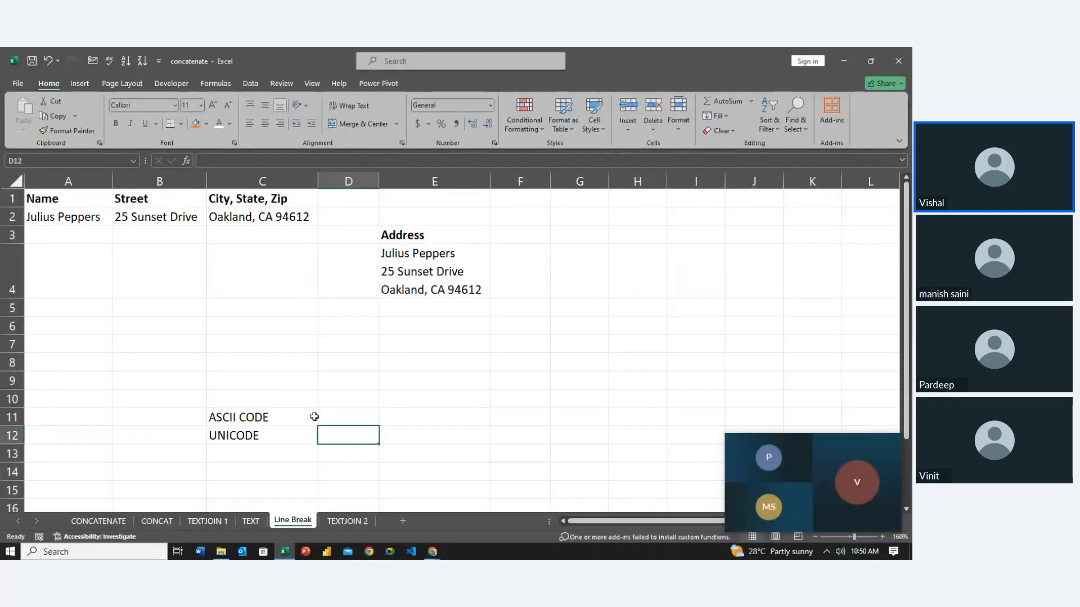
Step: Enter the letter A in D11, beside the ASCII CODE label
key(Up)
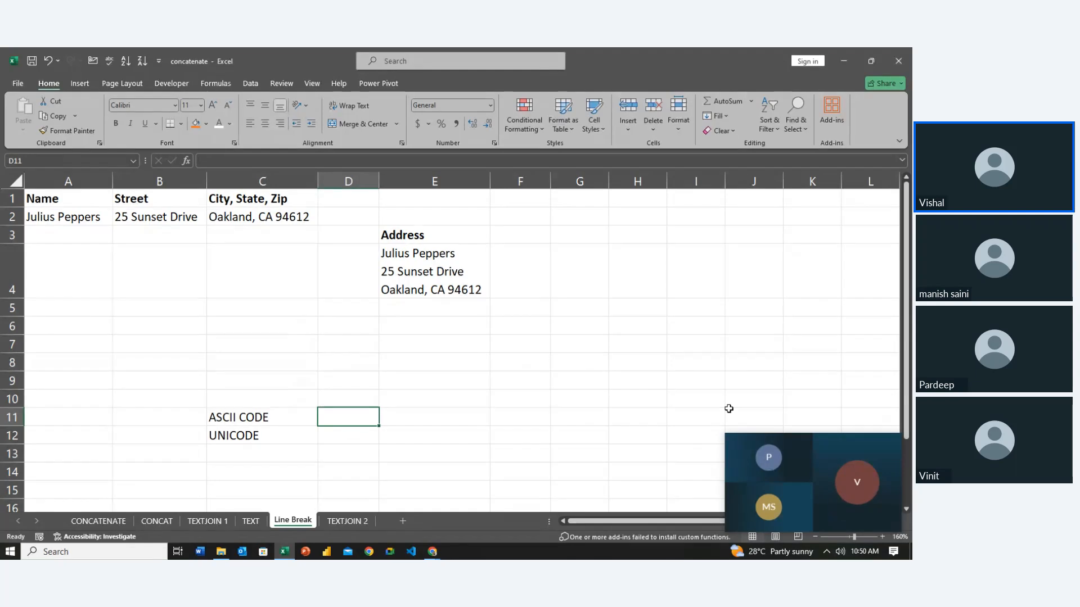
text(A)
key(Return)
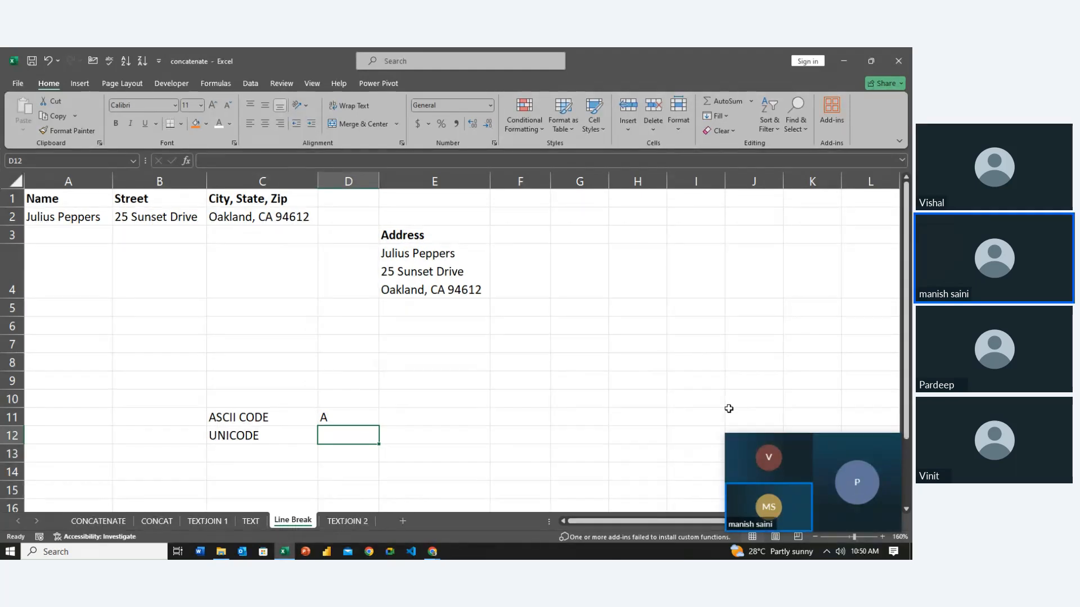
key(Up)
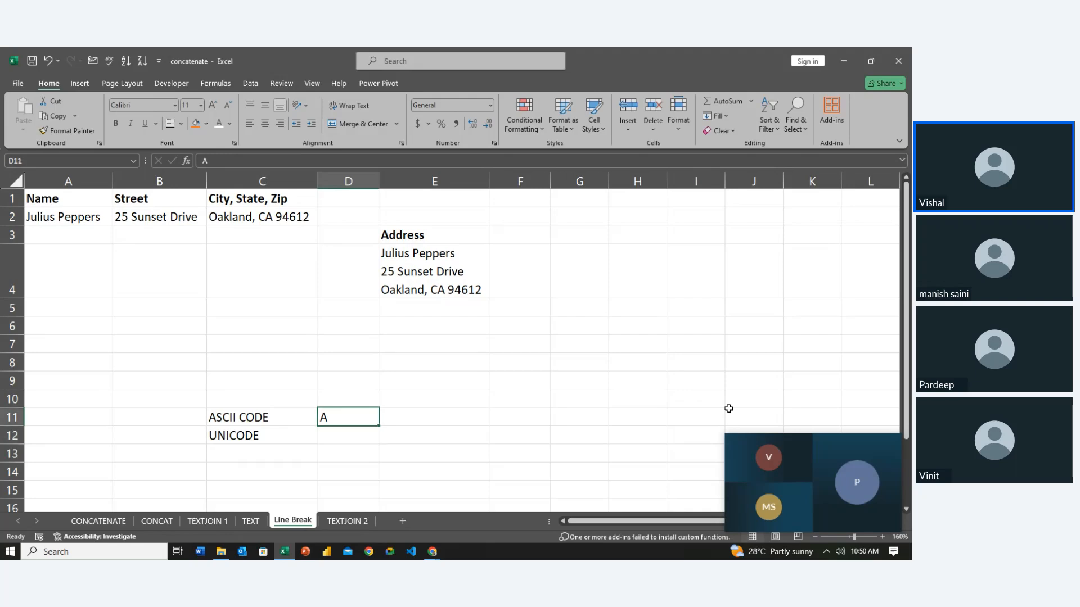
key(F2)
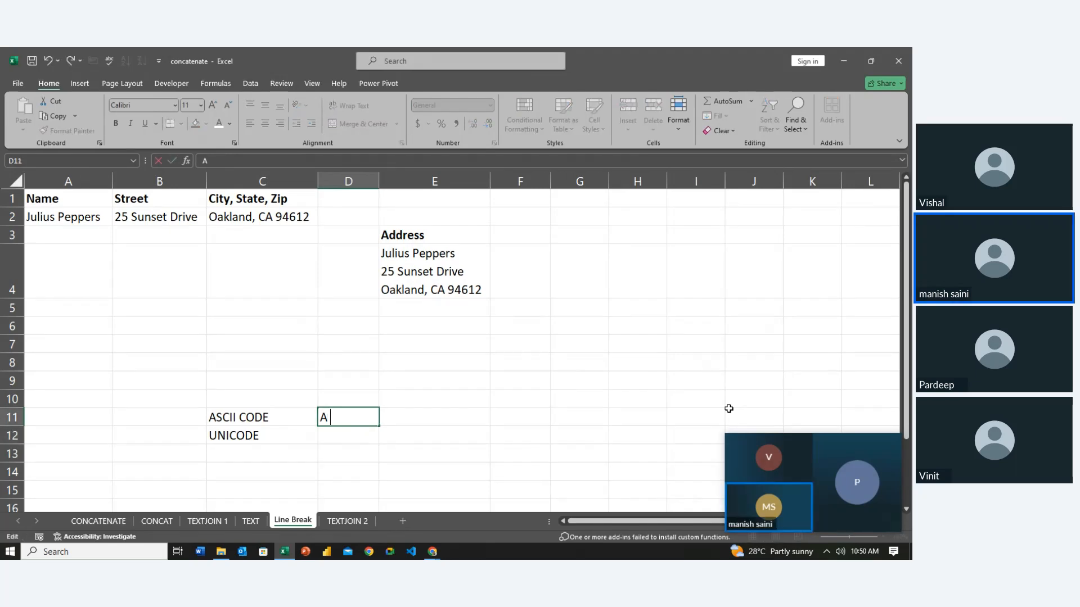
key(Return)
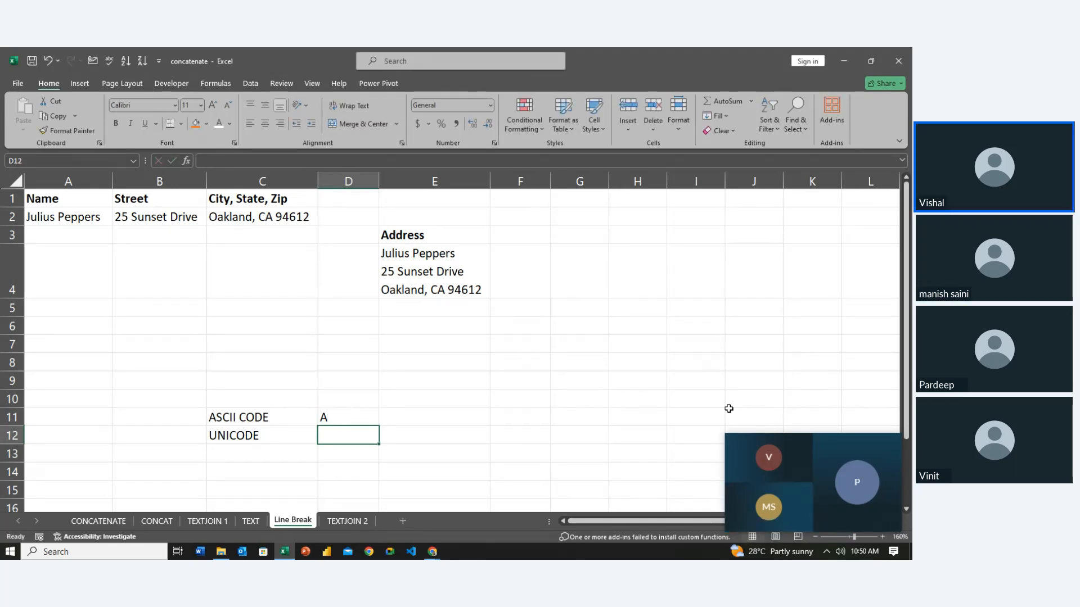
Step: Enter the formula =CODE(D11) in E11 to get the character code of the letter in D11
key(Up)
key(Down)
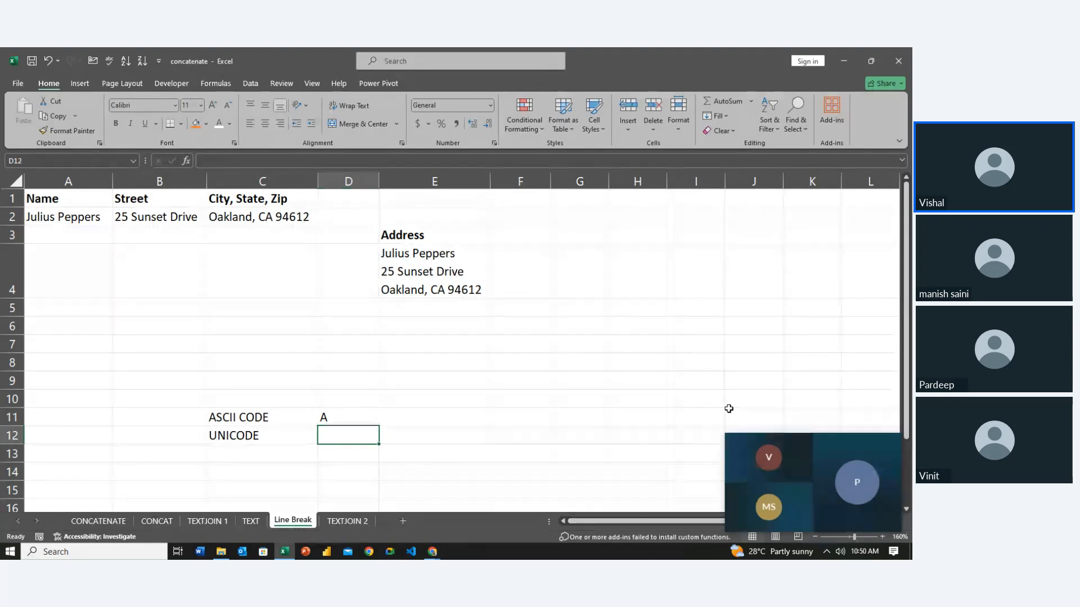
key(Up)
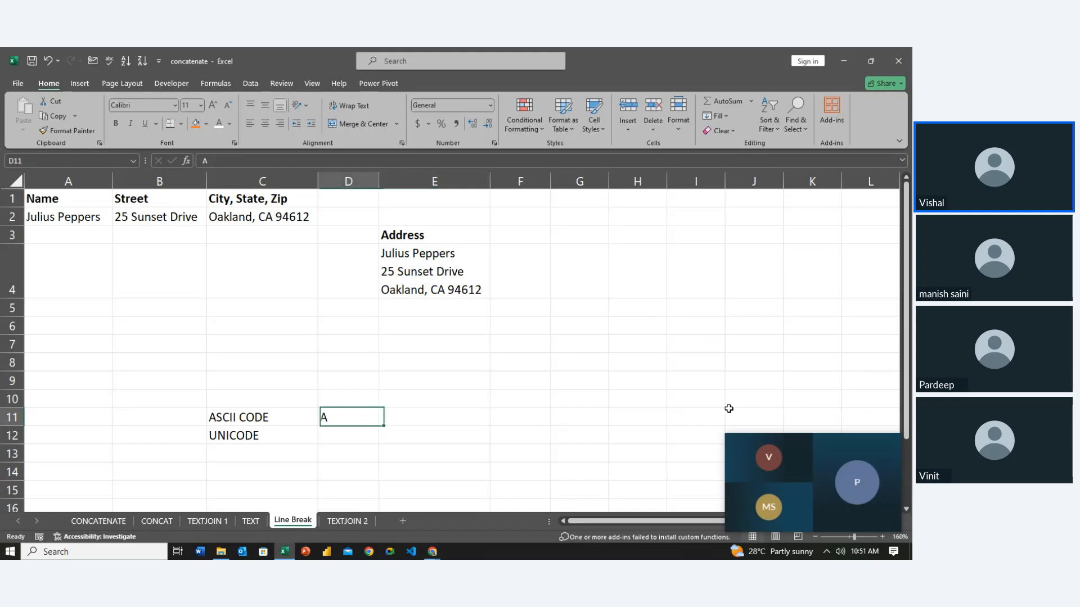
key(Left)
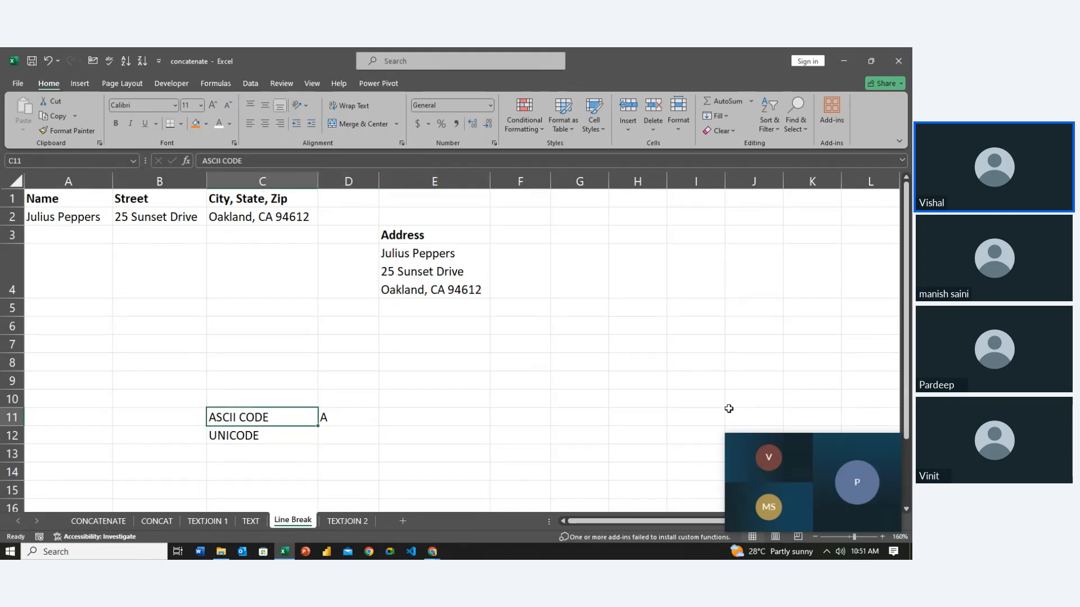
key(Right)
key(Right)
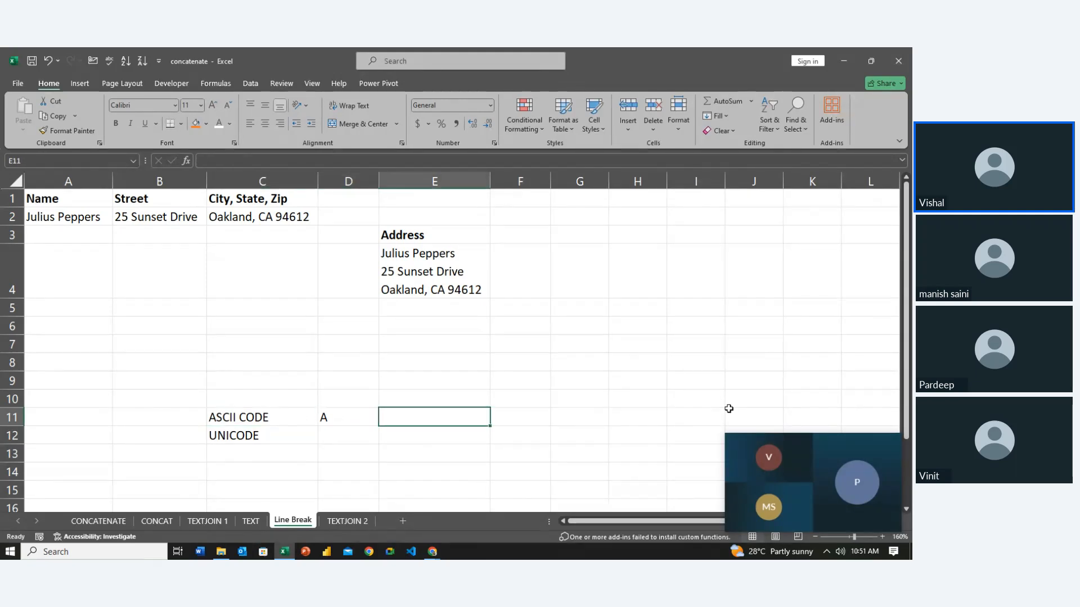
text(=)
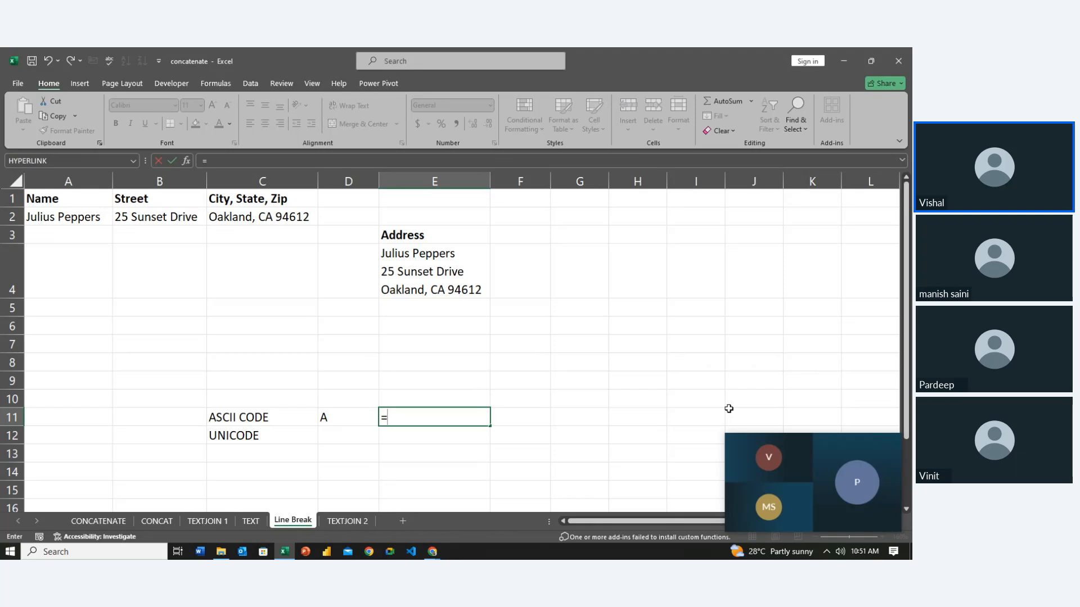
text(code)
key(Tab)
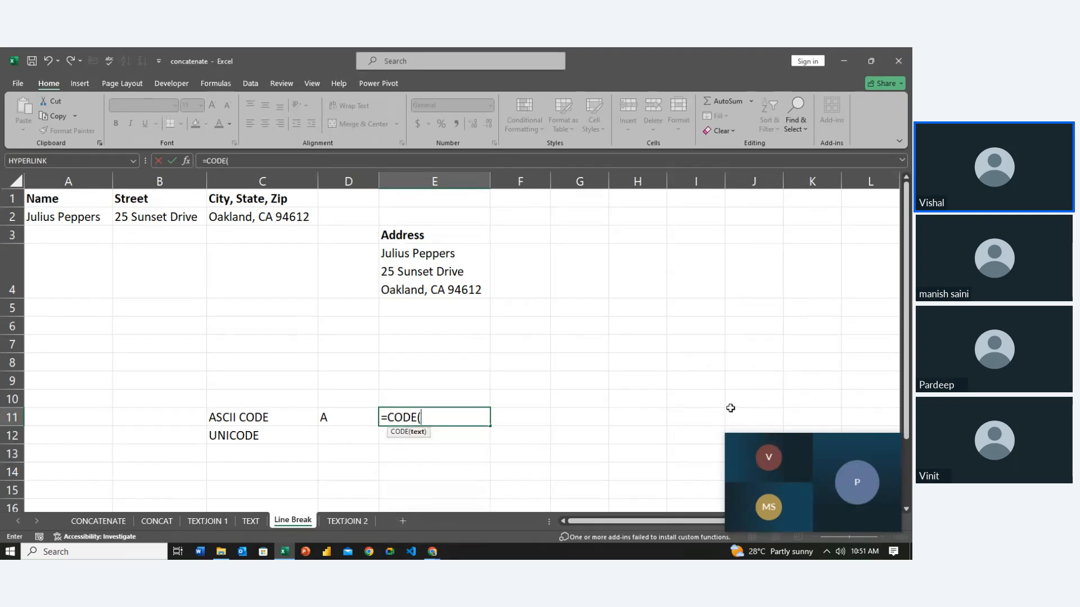
click(354, 418)
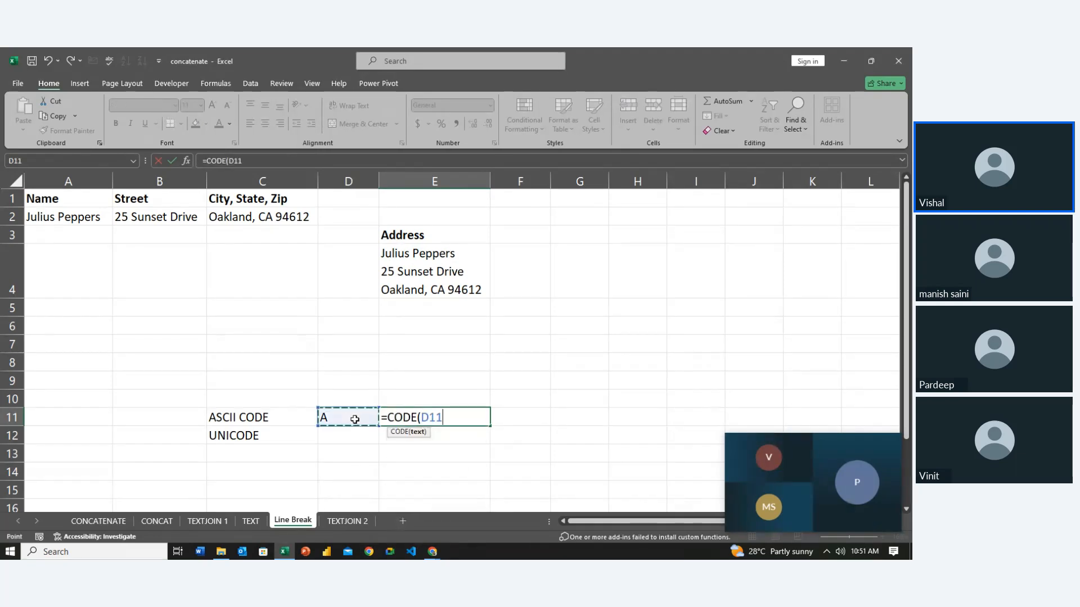
key(Return)
key(Up)
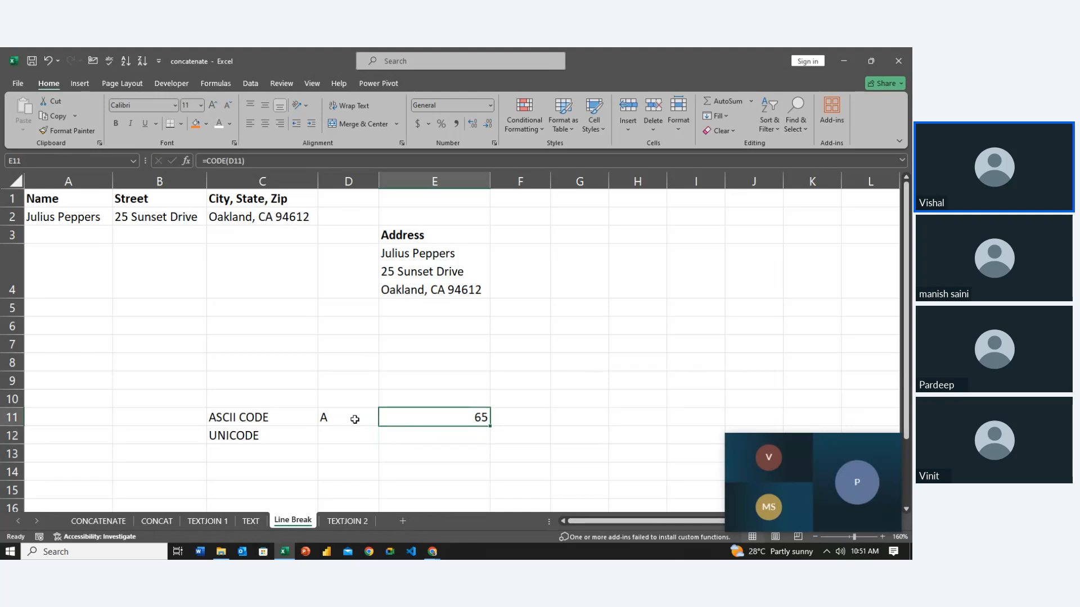
Step: Enter the formula =CHAR(E11) in F11 to convert the code in E11 back to a character
key(Right)
text(=cha)
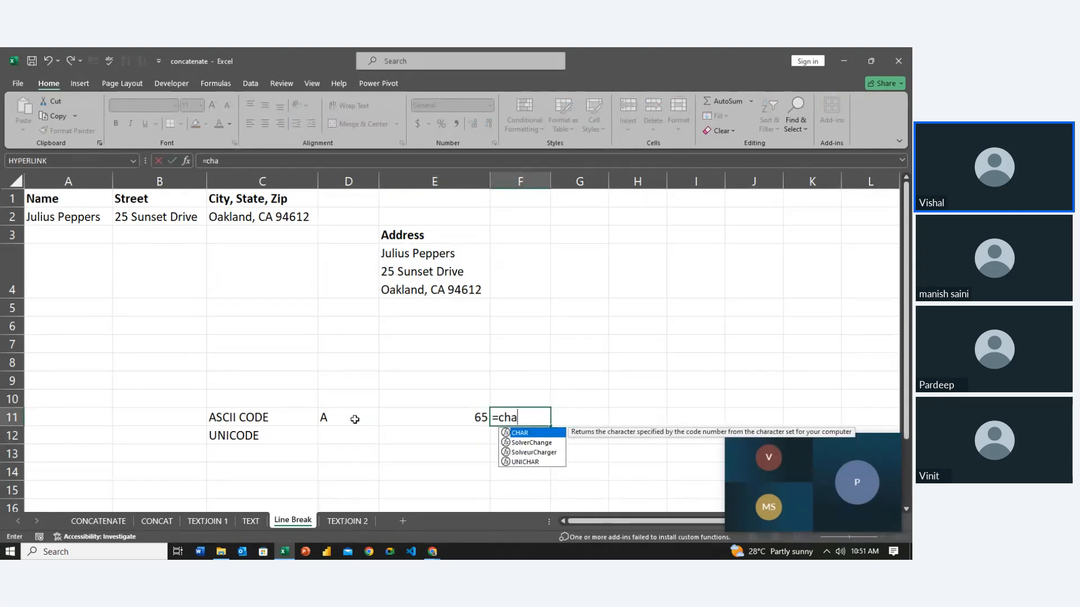
key(Tab)
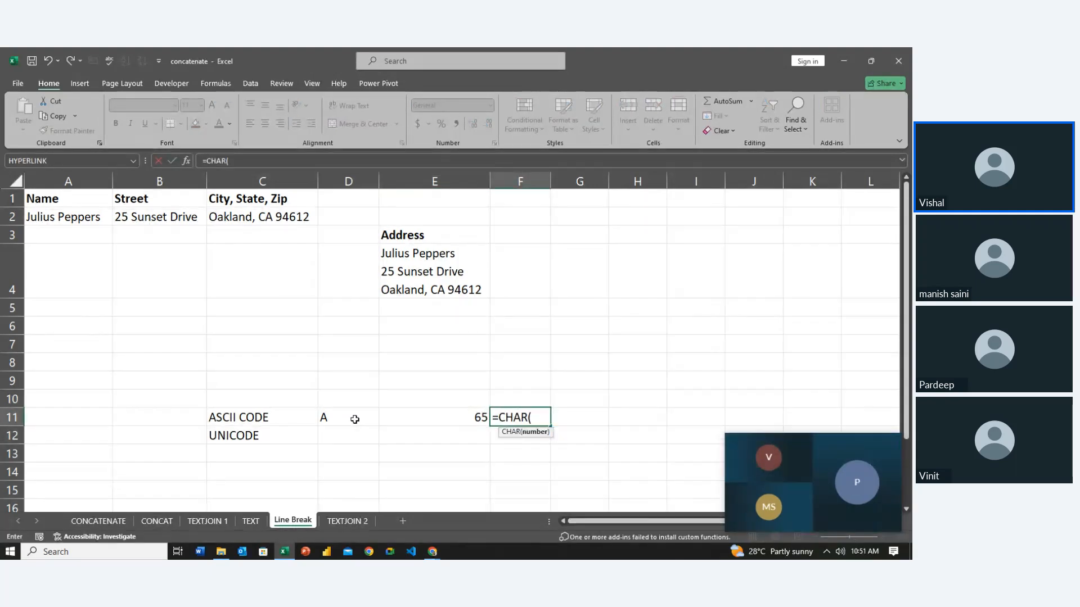
click(475, 417)
key(Return)
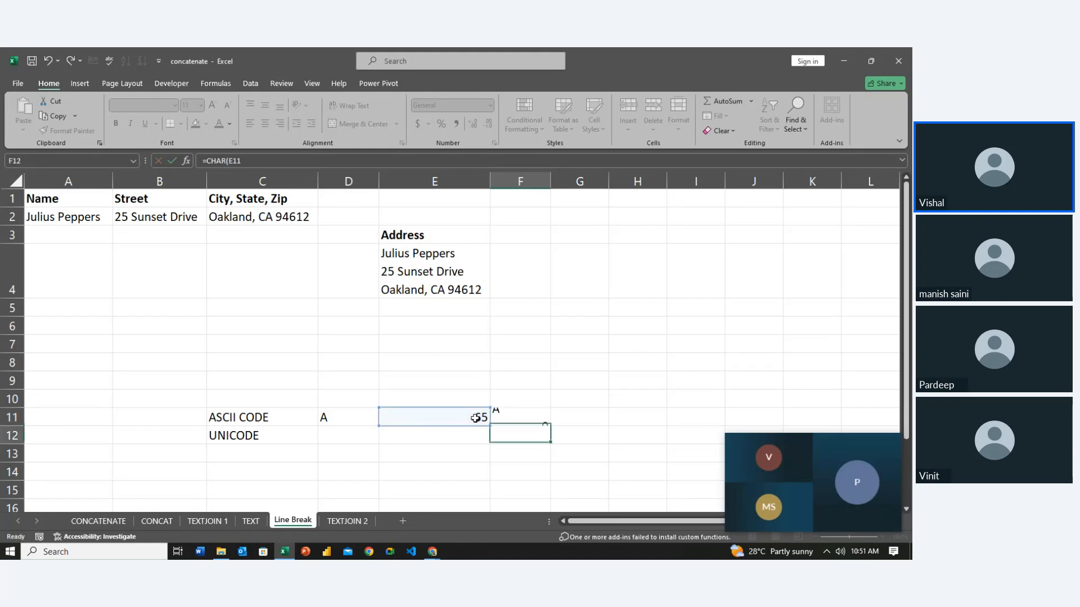
key(Up)
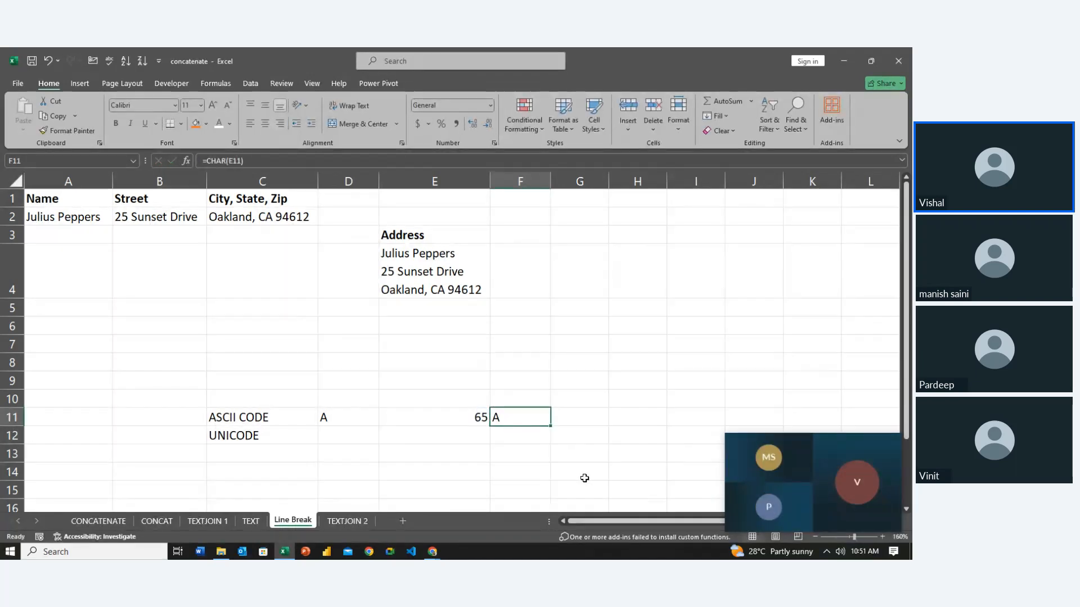
key(Left)
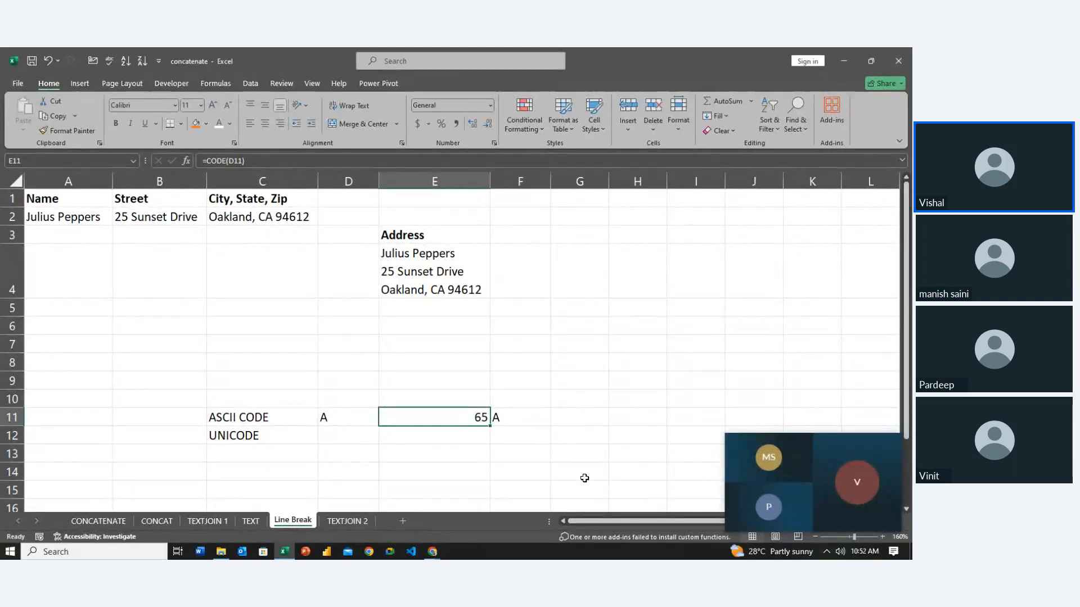
key(Left)
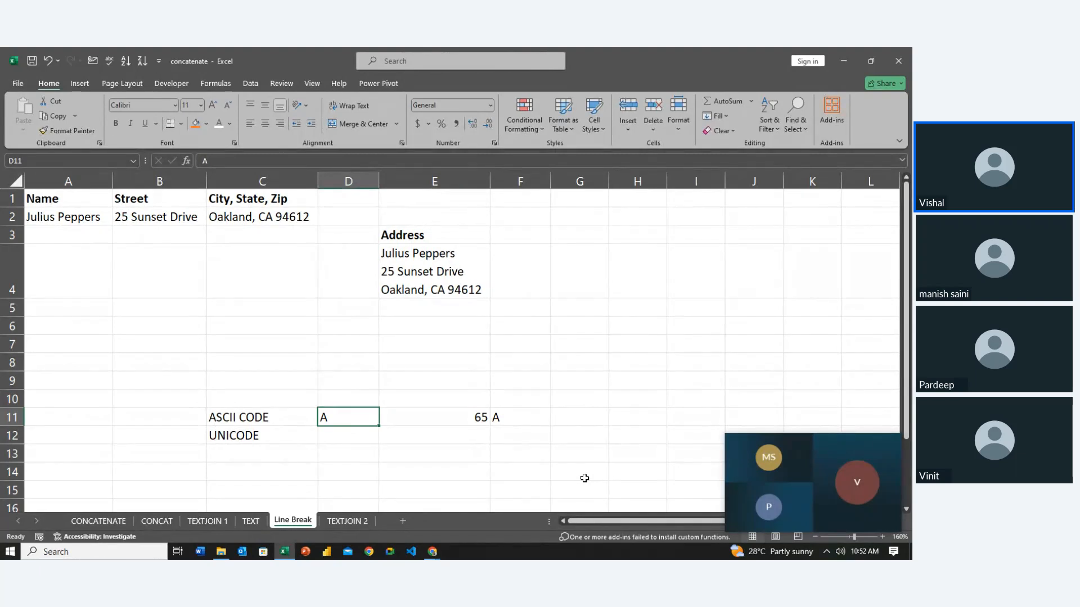
key(Right)
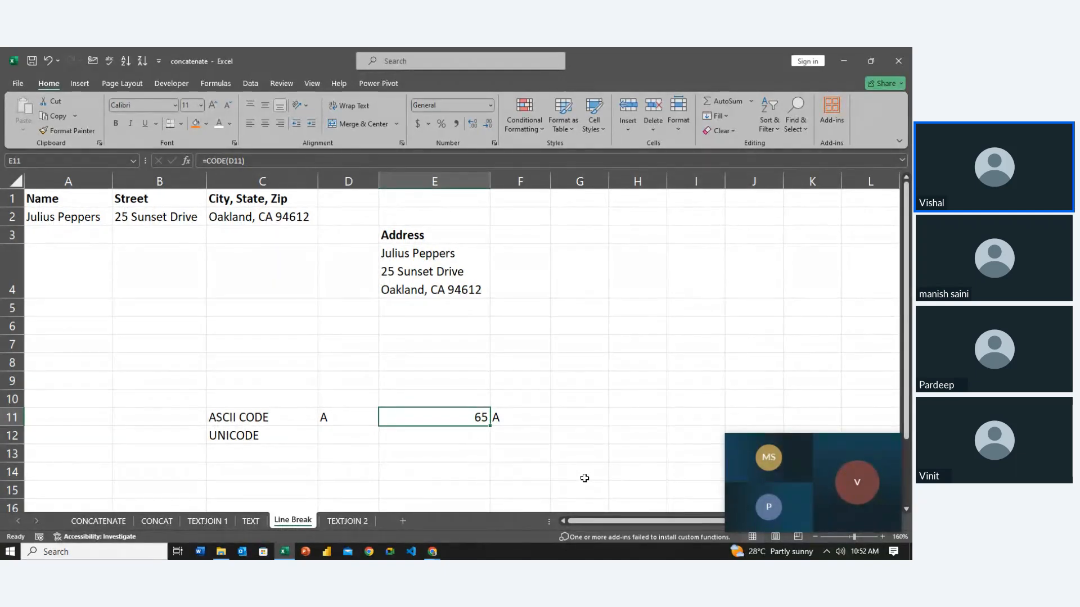
key(Left)
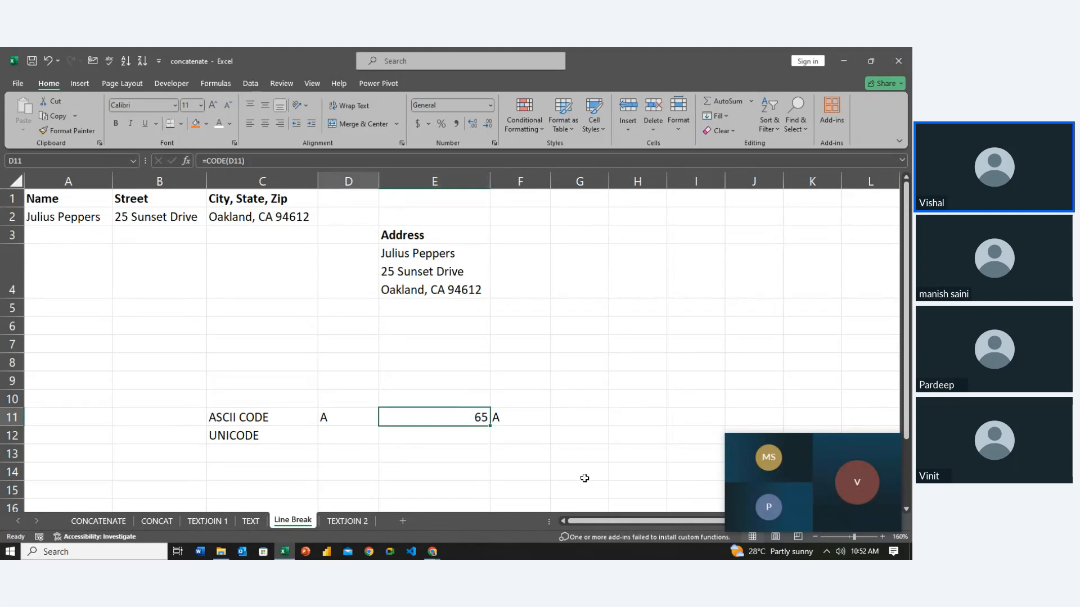
key(Right)
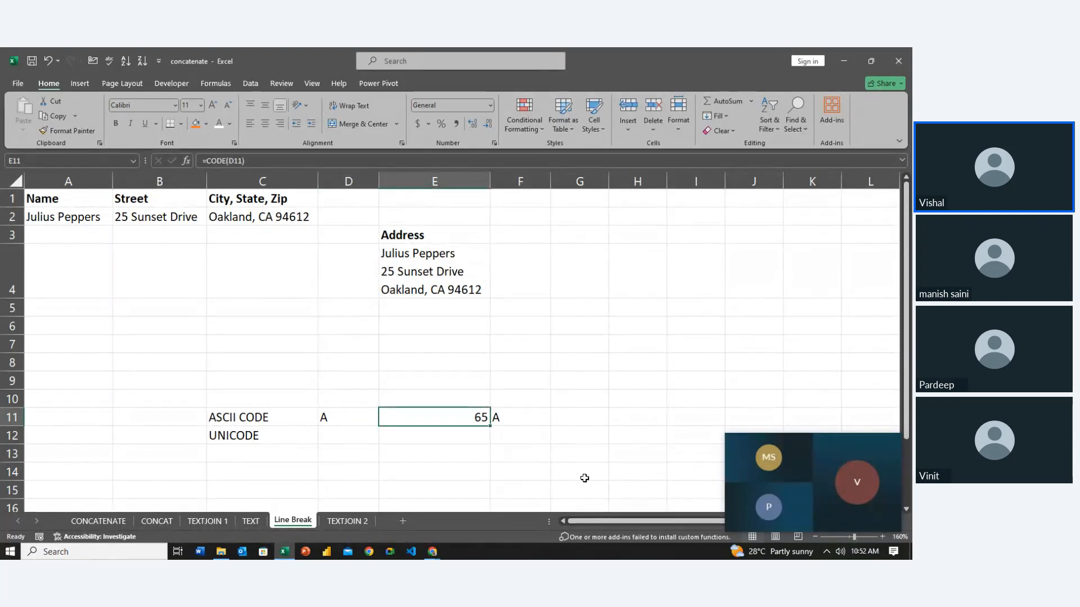
key(Left)
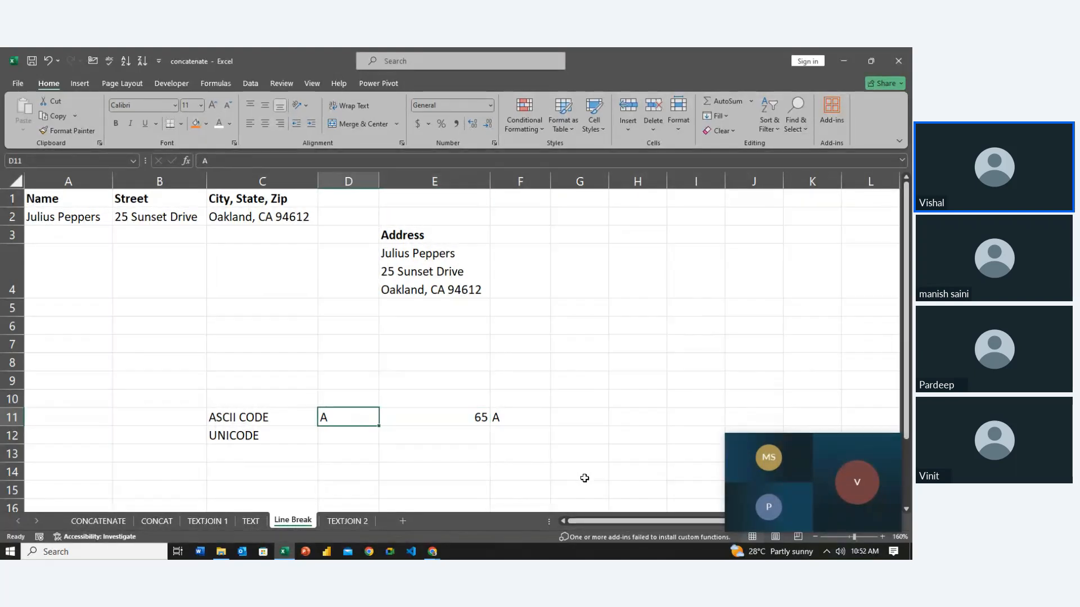
key(Right)
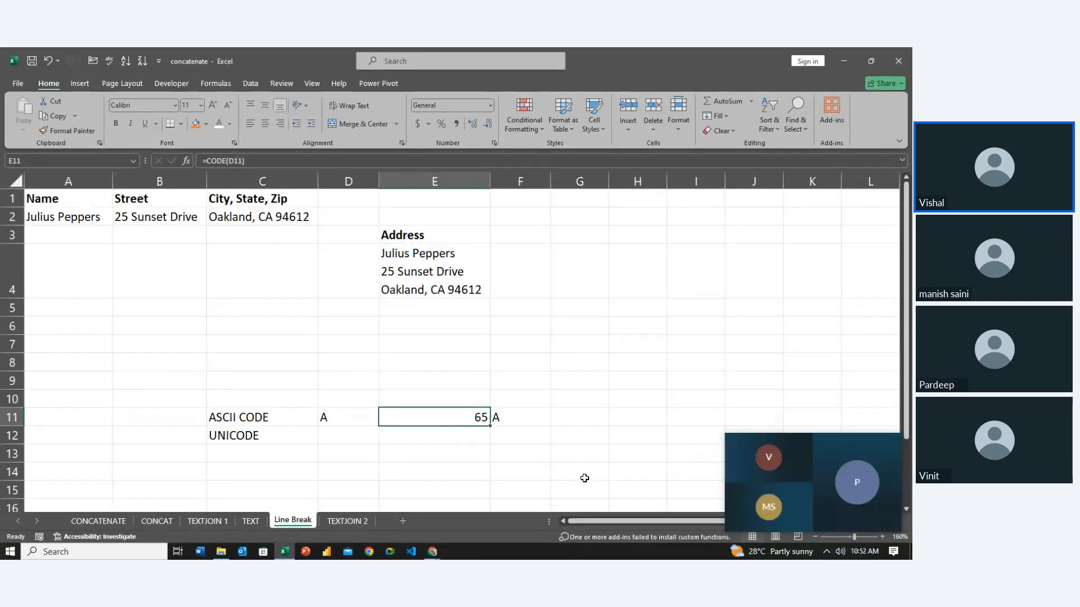
key(Left)
key(Up)
key(Right)
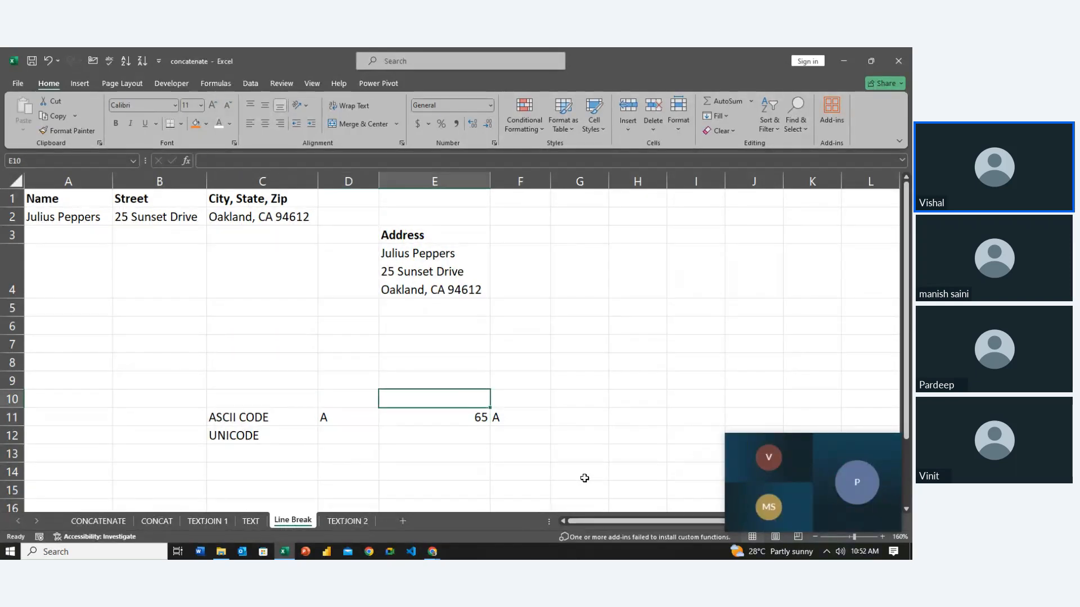
key(Left)
text(=)
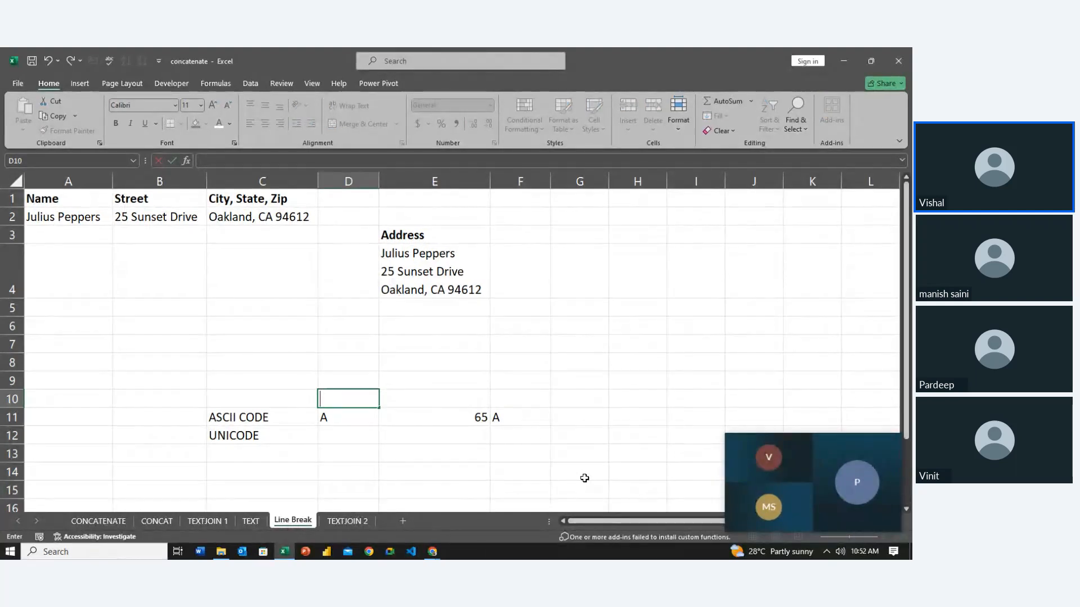
key(Tab)
key(Left)
key(Down)
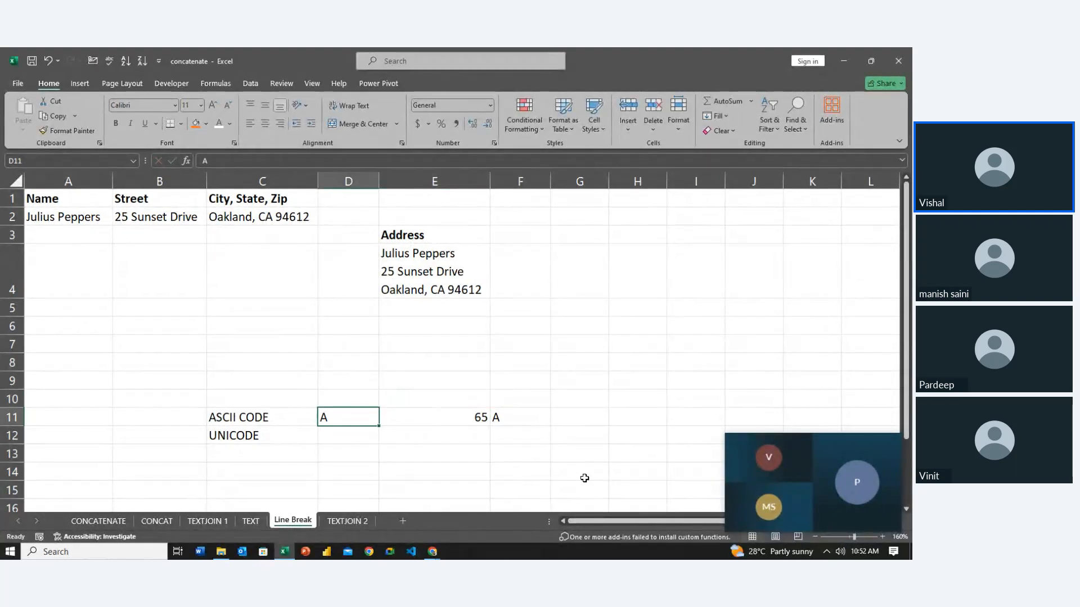
Step: Examine the formula in E4 that builds the multi-line address with CHAR(10) line breaks
key(Up)
key(Up)
key(Up)
key(Up)
key(Up)
key(Up)
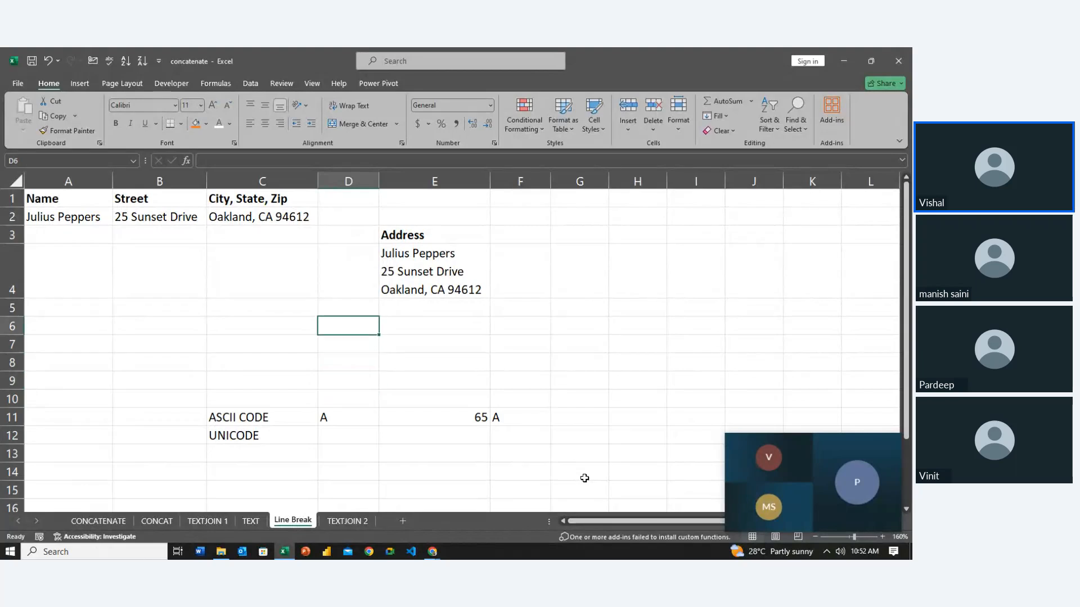
key(Right)
key(Up)
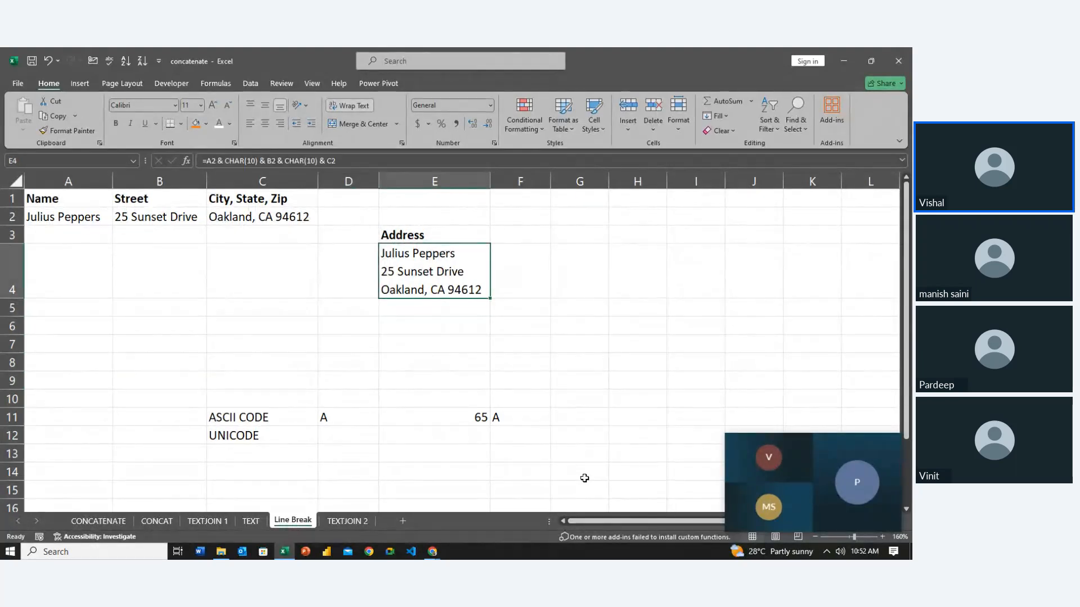
key(Left)
key(Left)
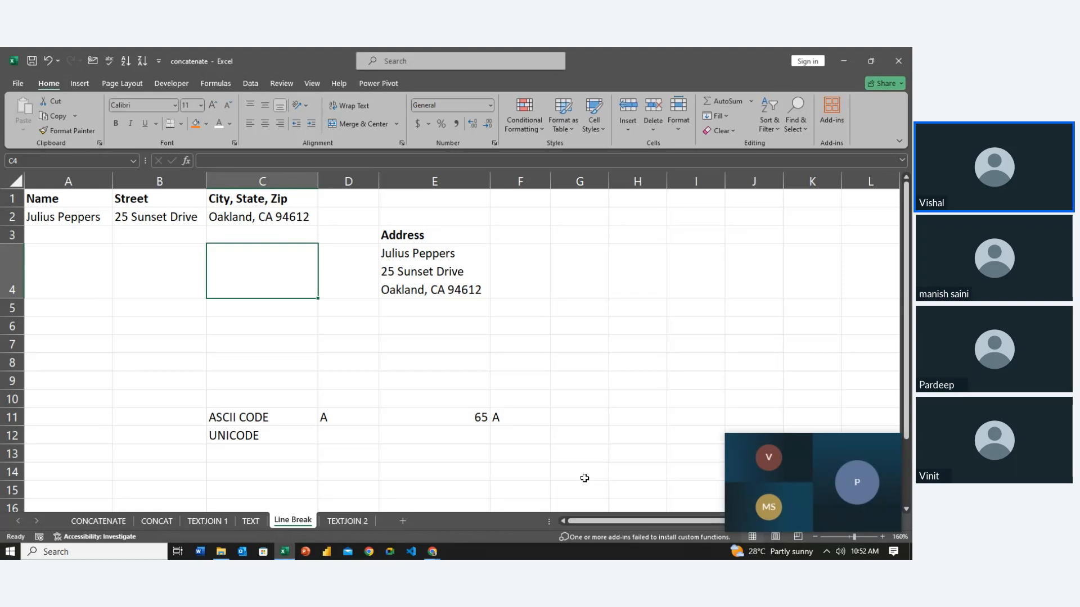
key(Right)
key(Right)
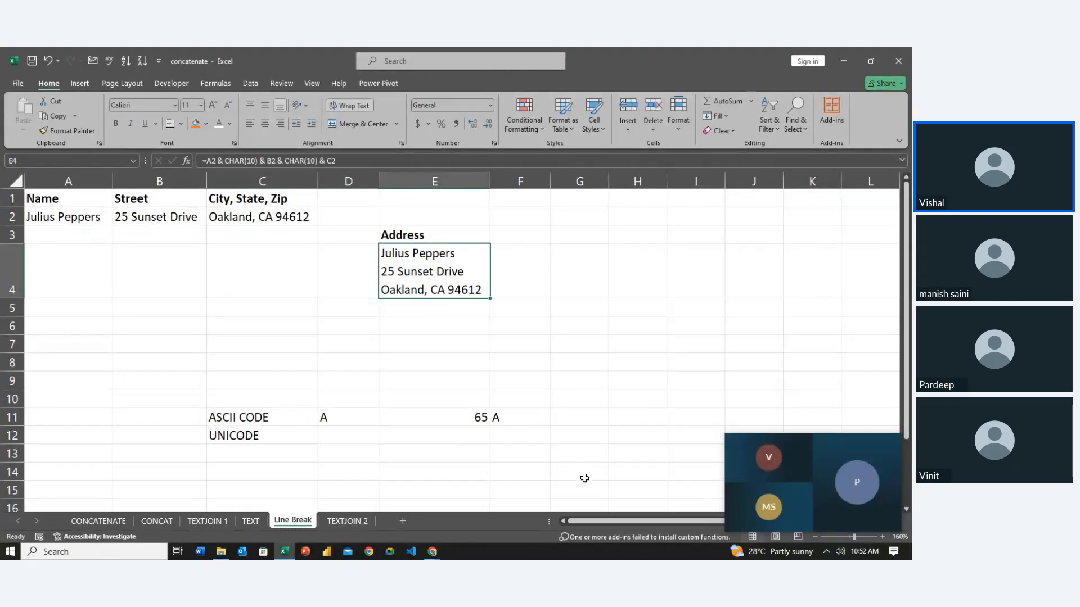
key(shift+Down)
key(shift+Up)
Step: Enter the heading Address in G3, two columns beside the existing Address heading
key(Right)
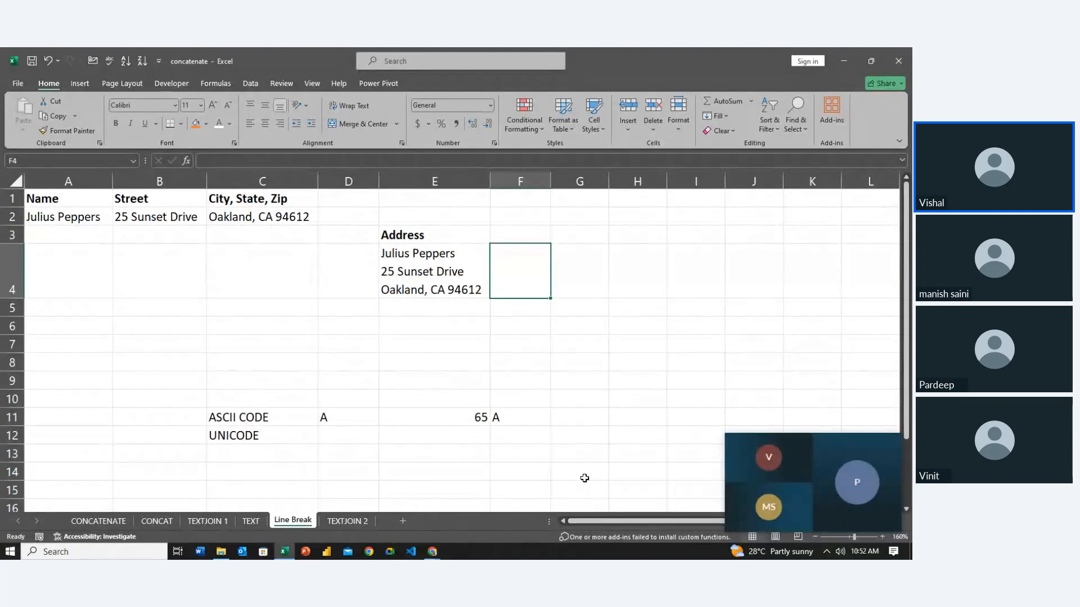
key(Right)
key(Up)
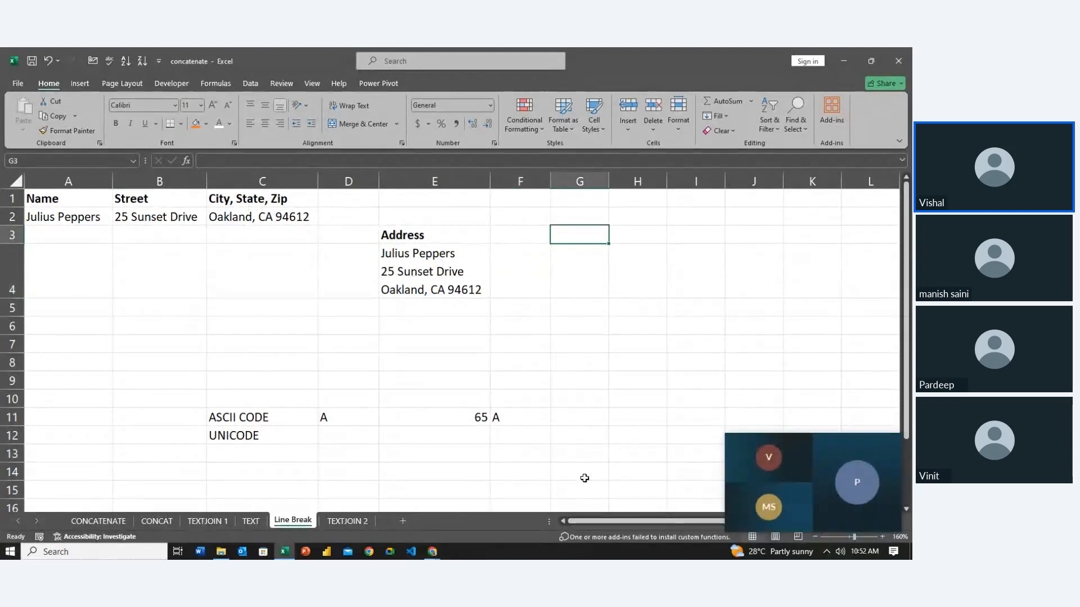
text(Address)
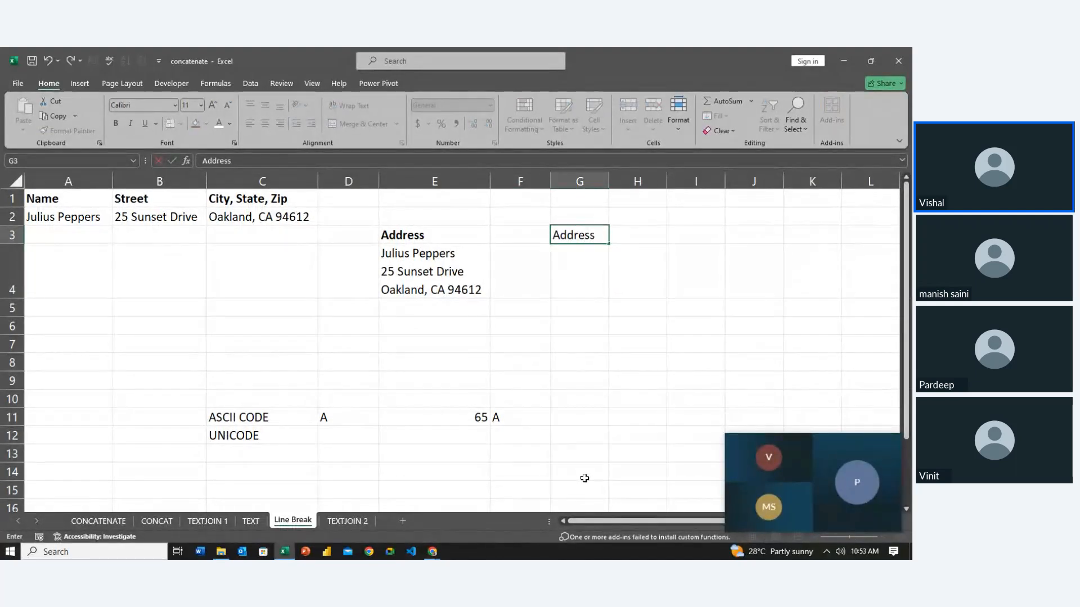
key(Return)
Step: Enter the formula =TEXTJOIN(" ",TRUE,A2:C2) in G4 to join the three address parts, and wrap the cell's text
key(Left)
key(Right)
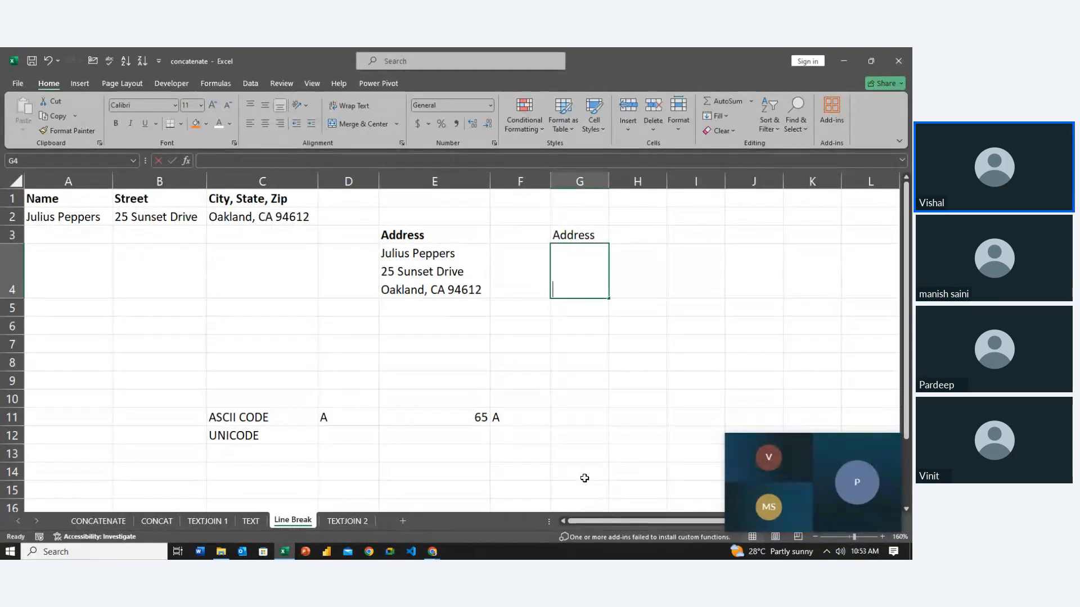
text(=te)
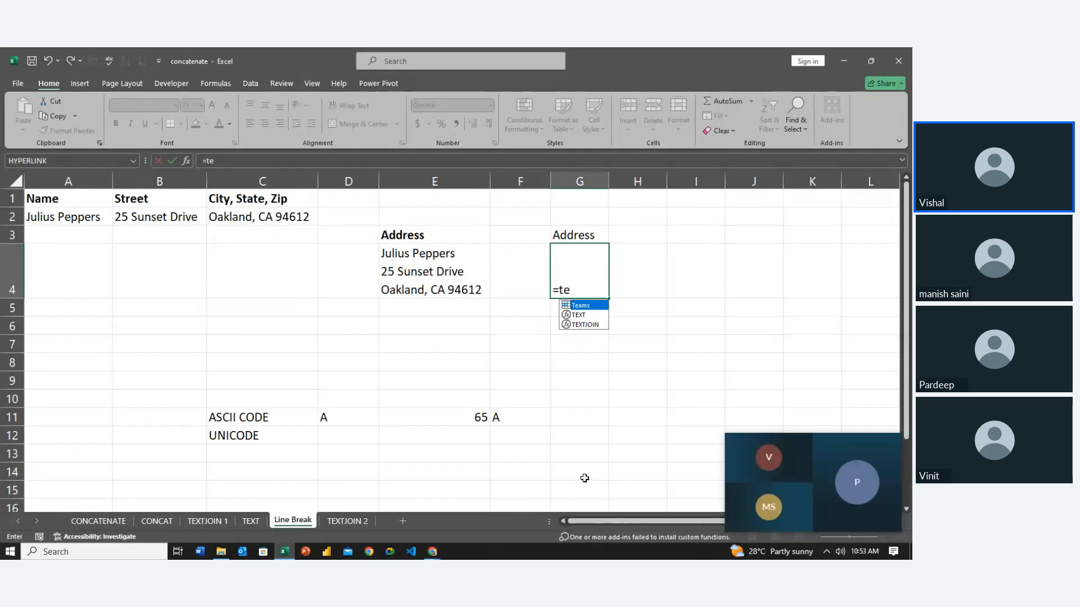
key(Down)
key(Tab)
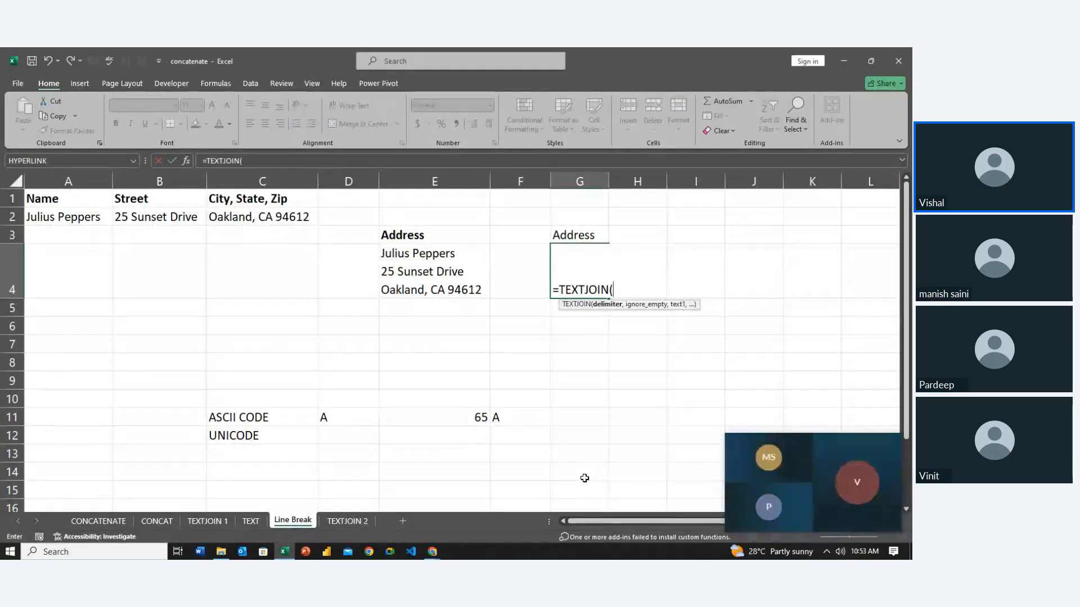
text(" ")
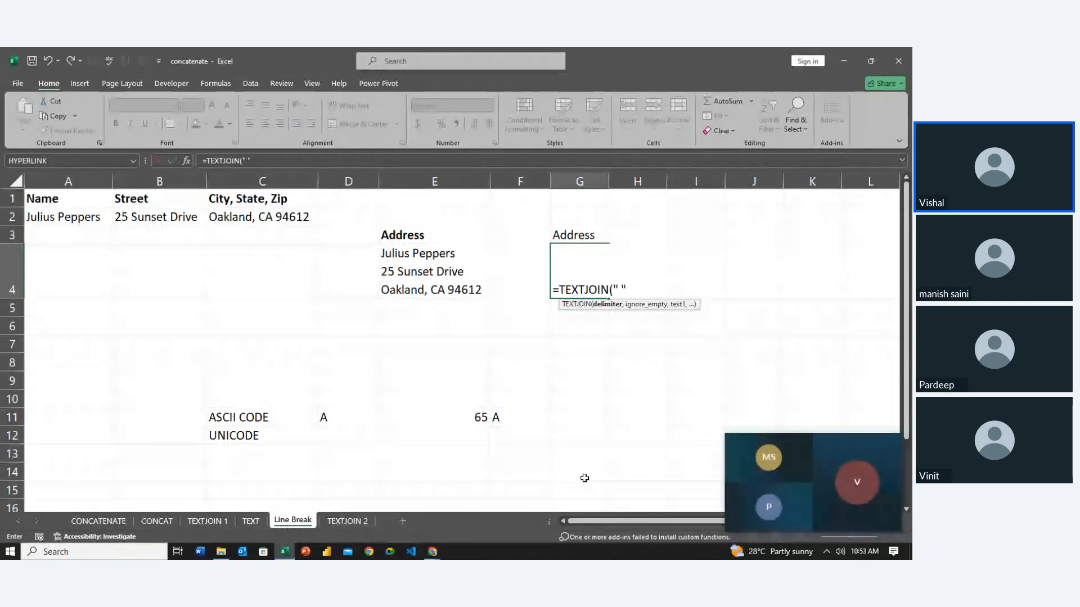
text(,)
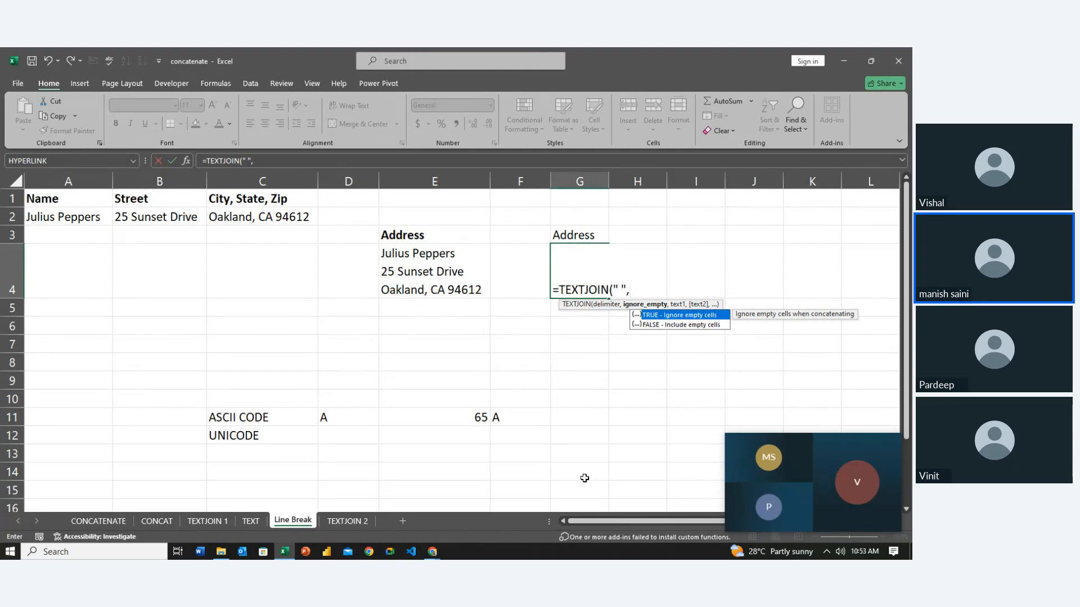
key(Tab)
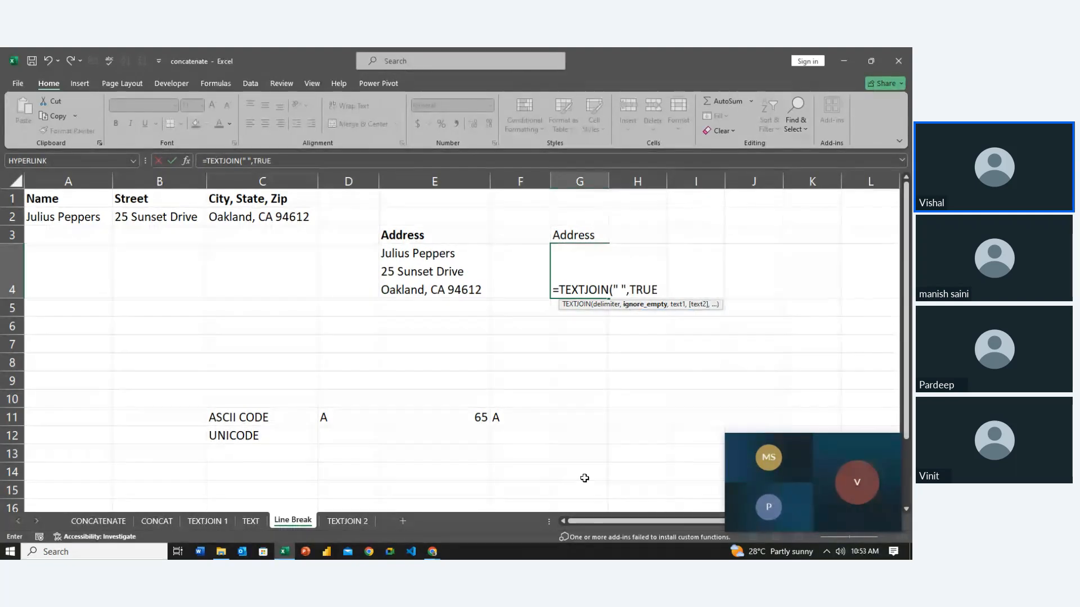
text(,)
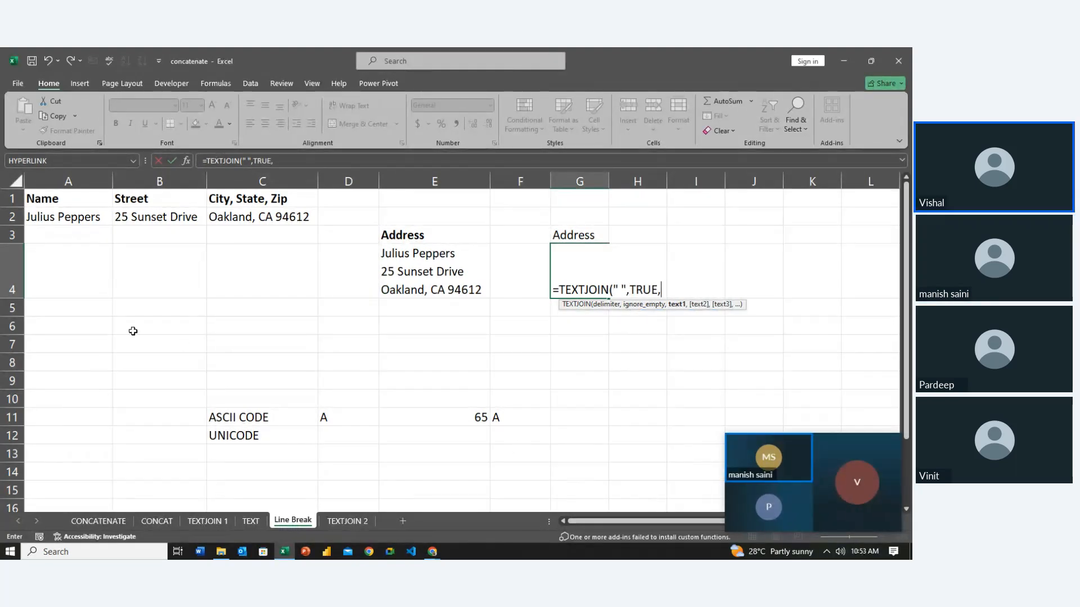
drag(70, 219, 253, 218)
key(Return)
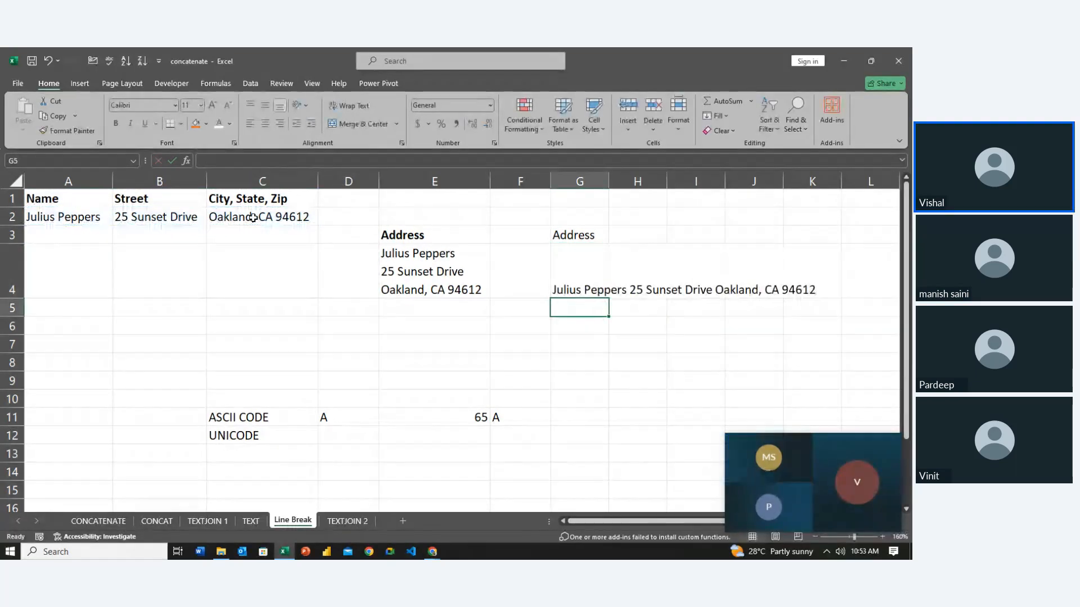
key(Up)
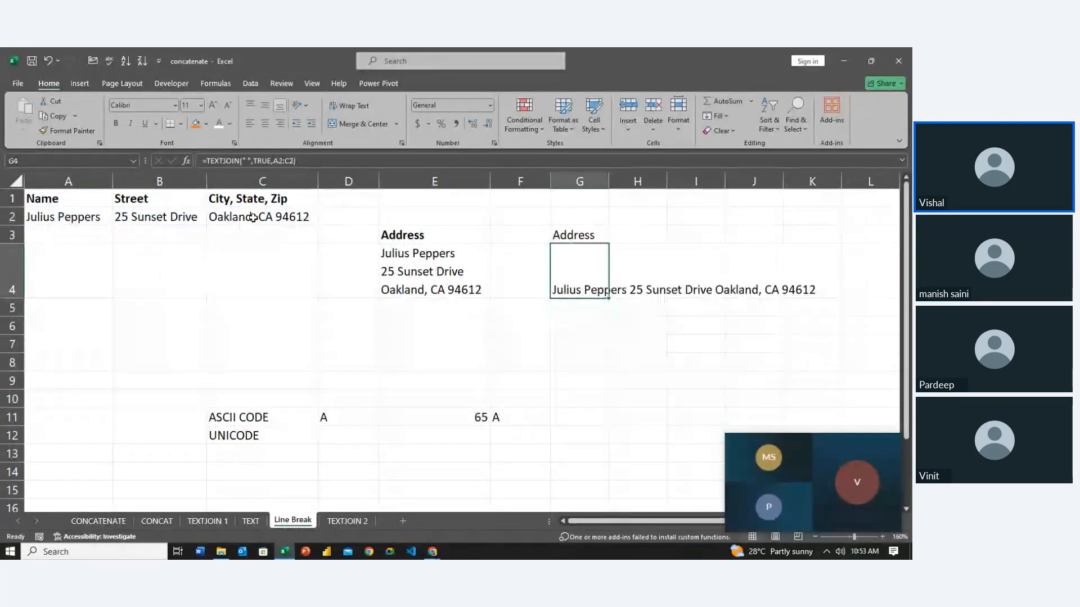
click(348, 106)
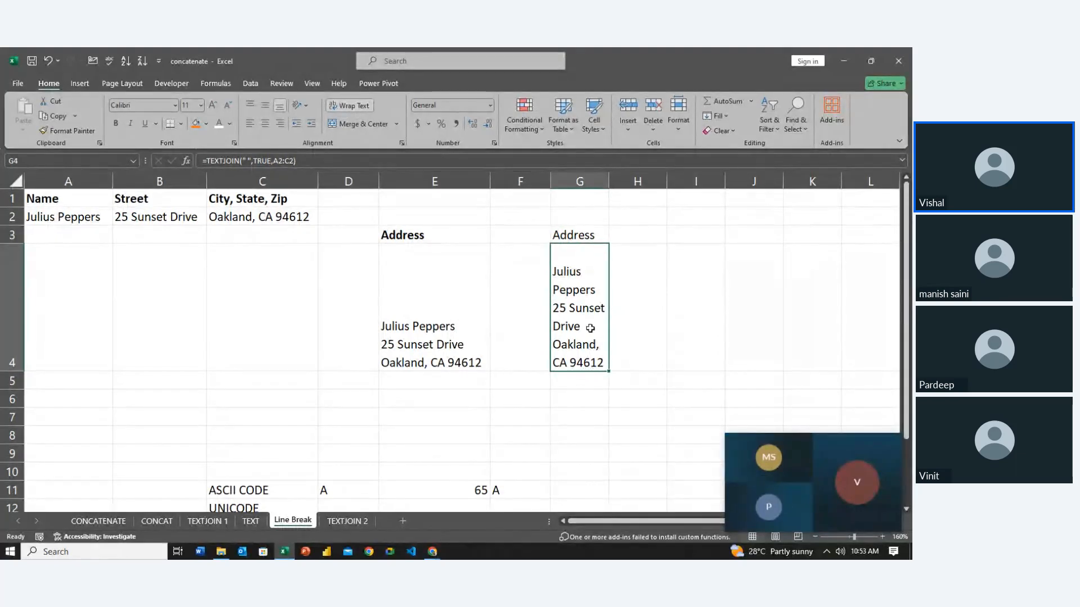
Step: Extend the heading in G3 to read Address (text join)
double_click(593, 236)
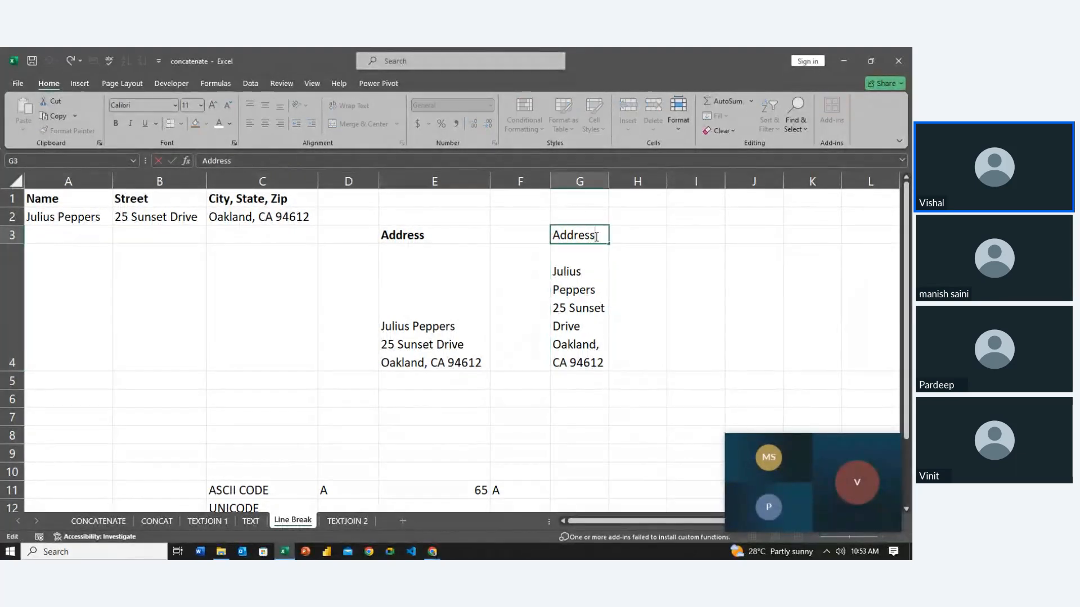
text((text join))
key(Return)
key(Up)
key(Right)
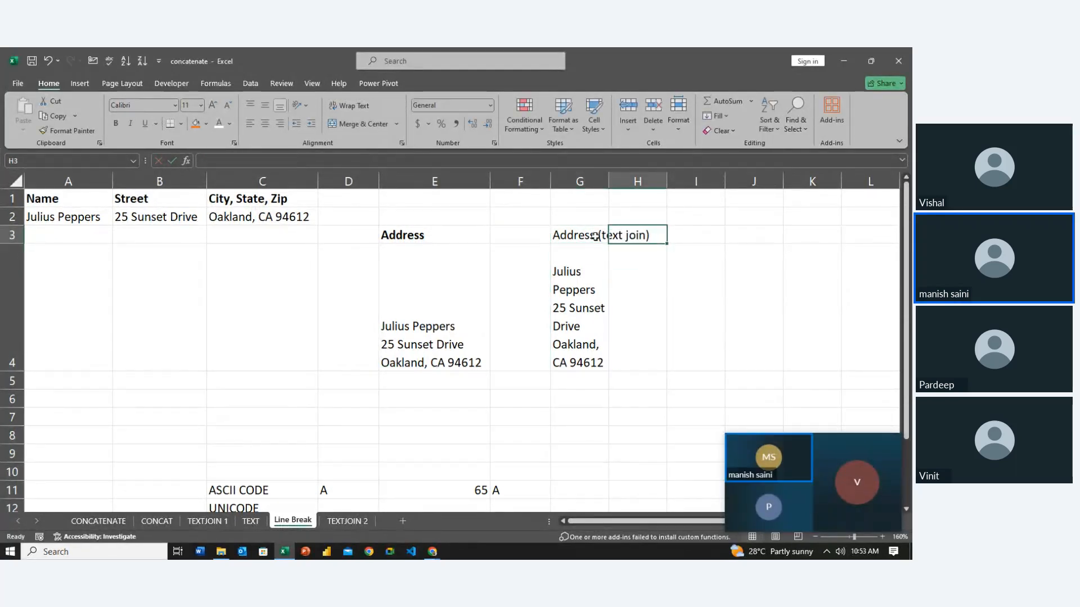
Step: AutoFit the width of column G to the heading in G3
click(595, 236)
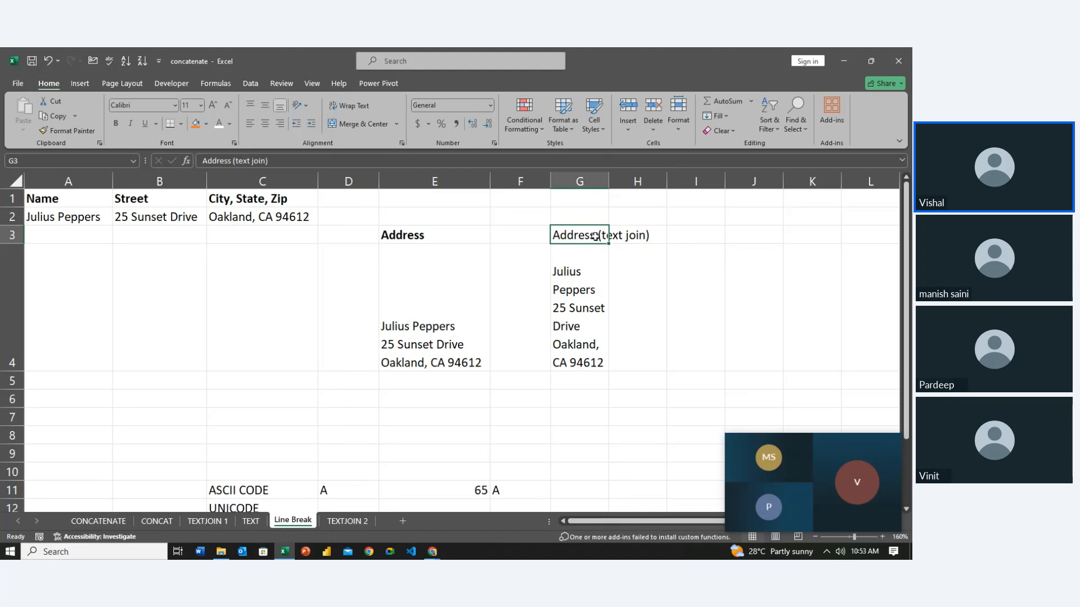
key(alt+h)
key(o)
key(i)
Step: Compare the TEXTJOIN address in G4 with the CHAR(10) line-break address in E4
key(Left)
key(Left)
key(Right)
key(Down)
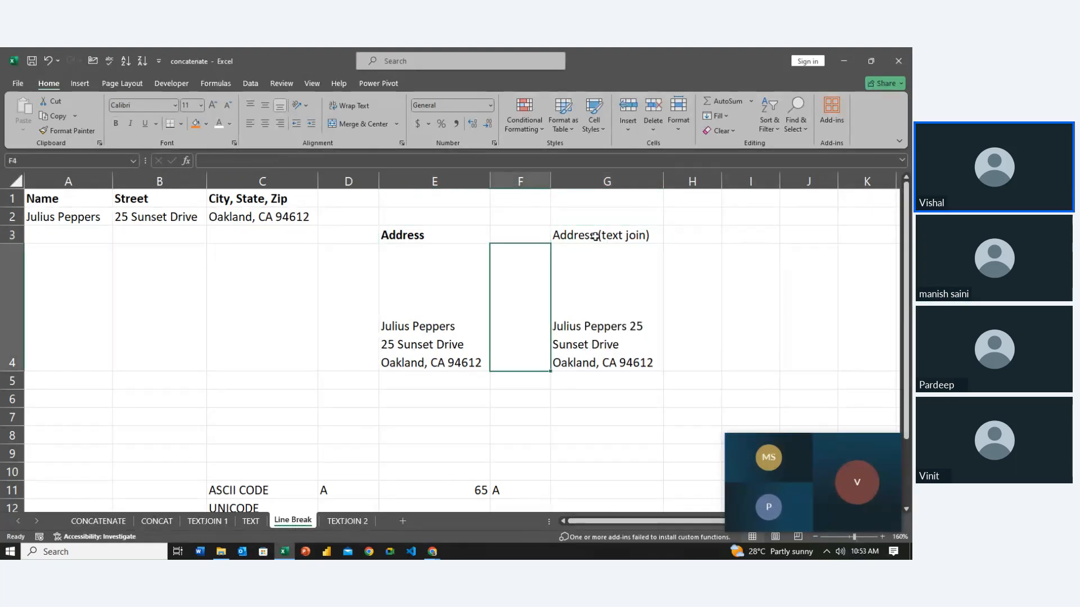
key(Right)
key(Down)
key(Up)
key(Right)
key(Left)
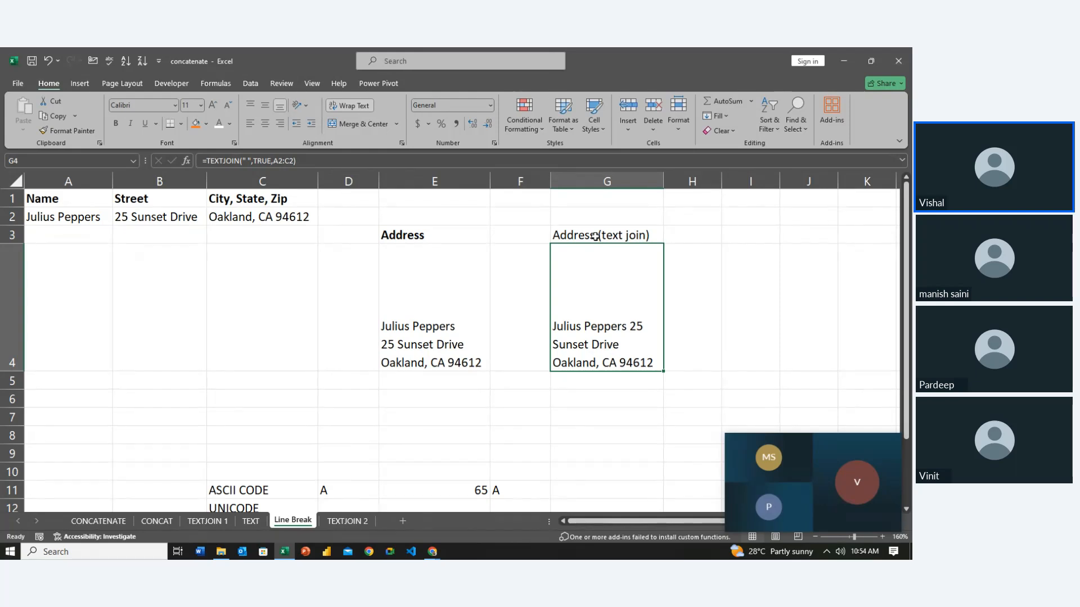
key(Left)
key(Left)
key(Left)
key(Left)
key(Right)
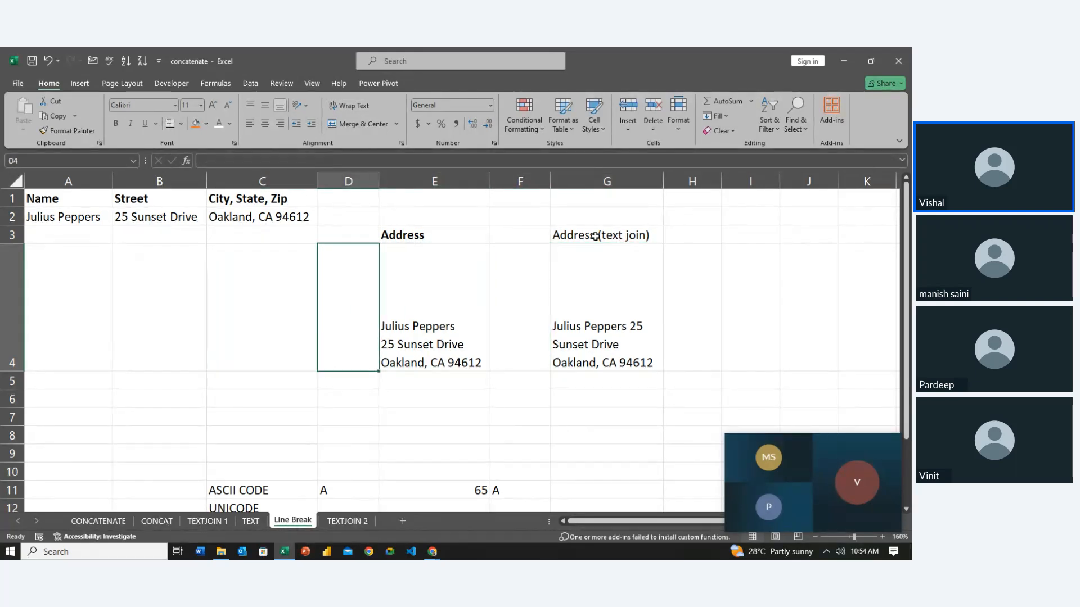
key(Right)
key(Right)
key(Up)
key(Right)
key(Right)
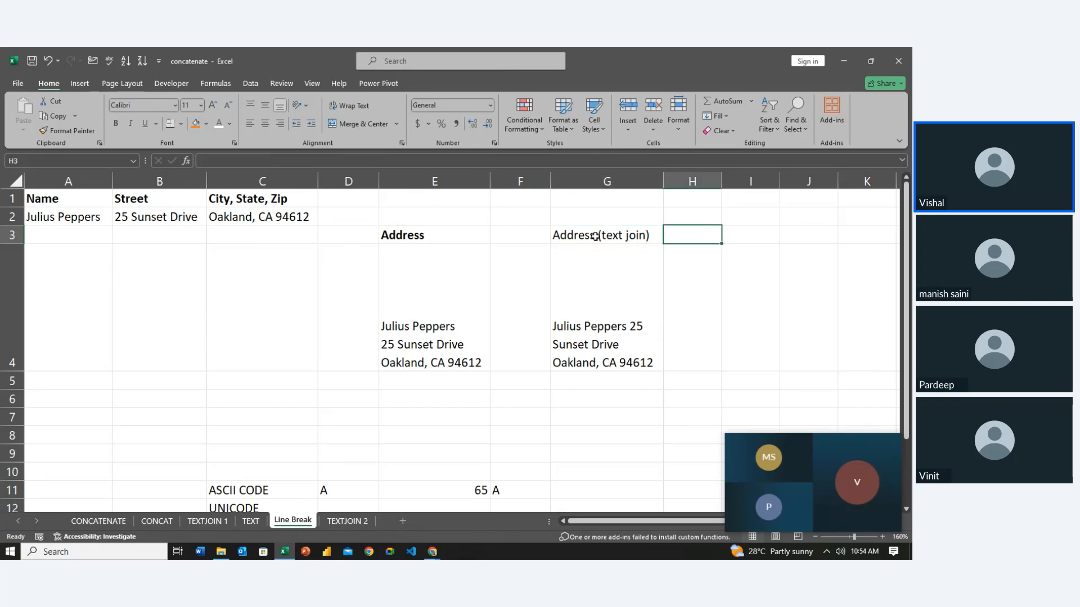
Step: Copy the heading in G3 to the adjacent cell H3
key(Left)
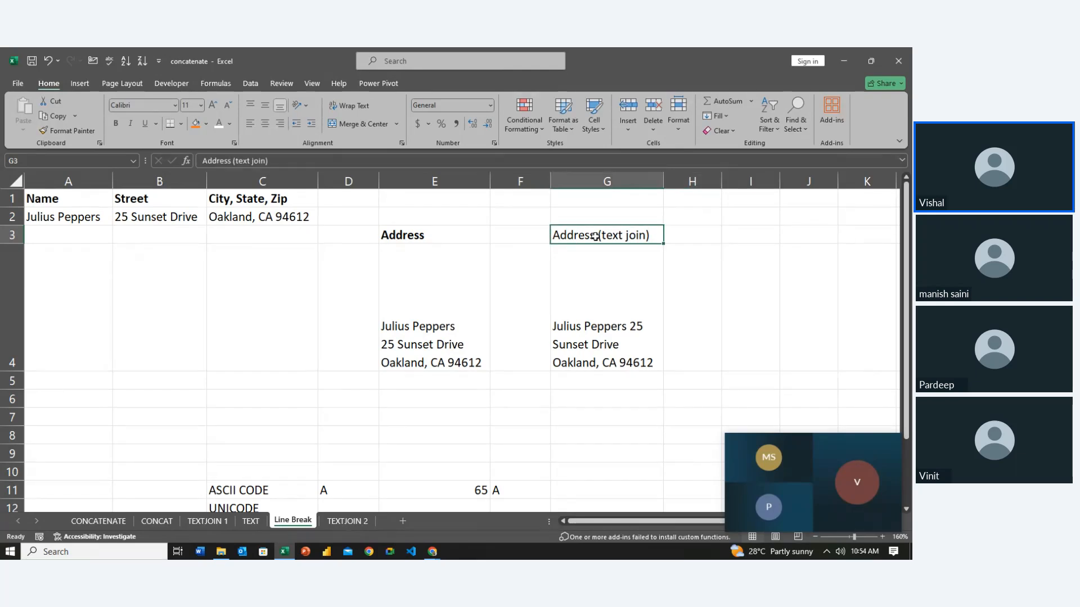
key(ctrl+c)
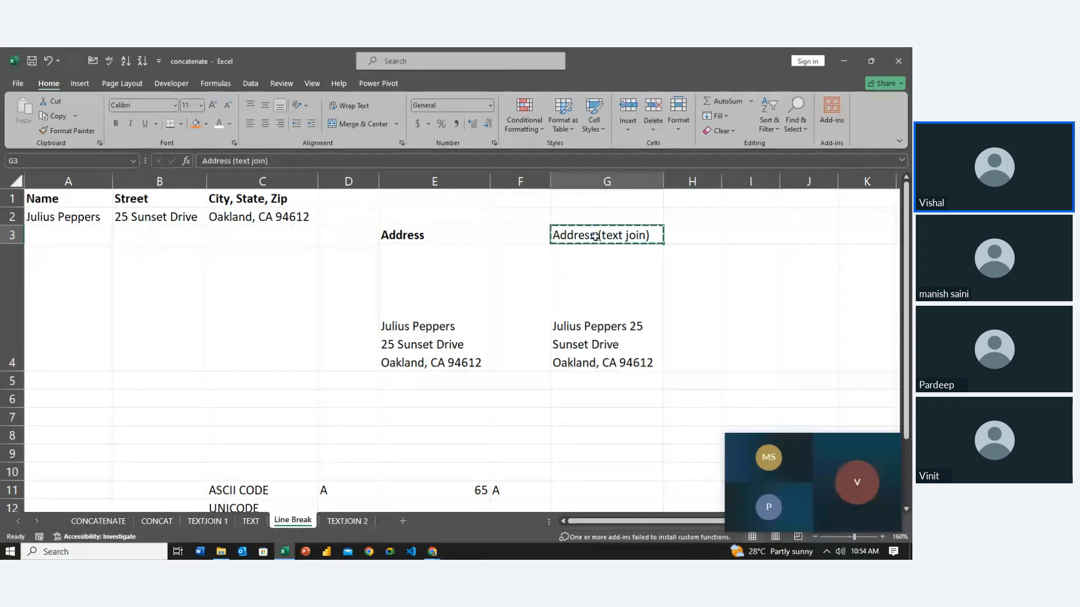
key(Right)
key(ctrl+v)
Step: Change the bracketed text of the heading in H3 so that it reads Address (concat)
key(F2)
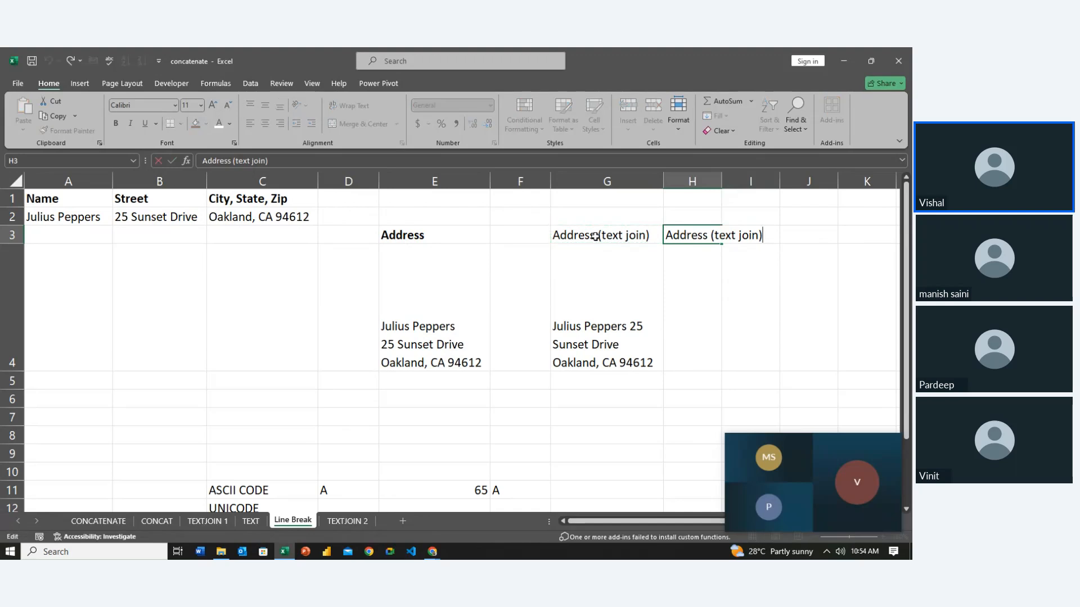
key(Left)
key(shift+Left)
key(shift+Left)
key(shift+Left)
key(shift+Left)
key(shift+Left)
key(shift+Left)
key(shift+Left)
key(shift+Left)
key(shift+Left)
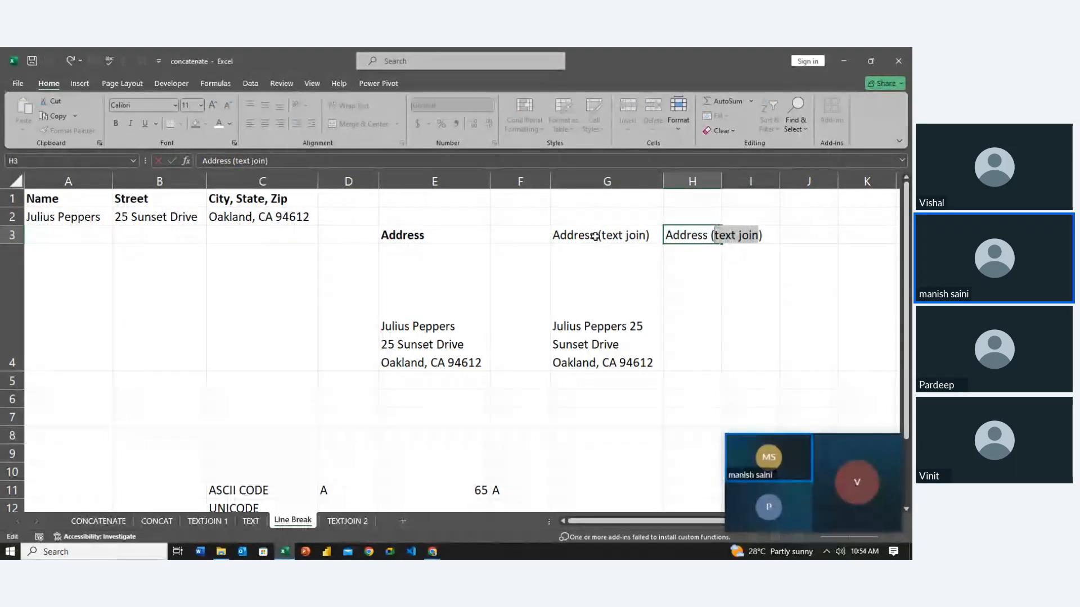
text(concat)
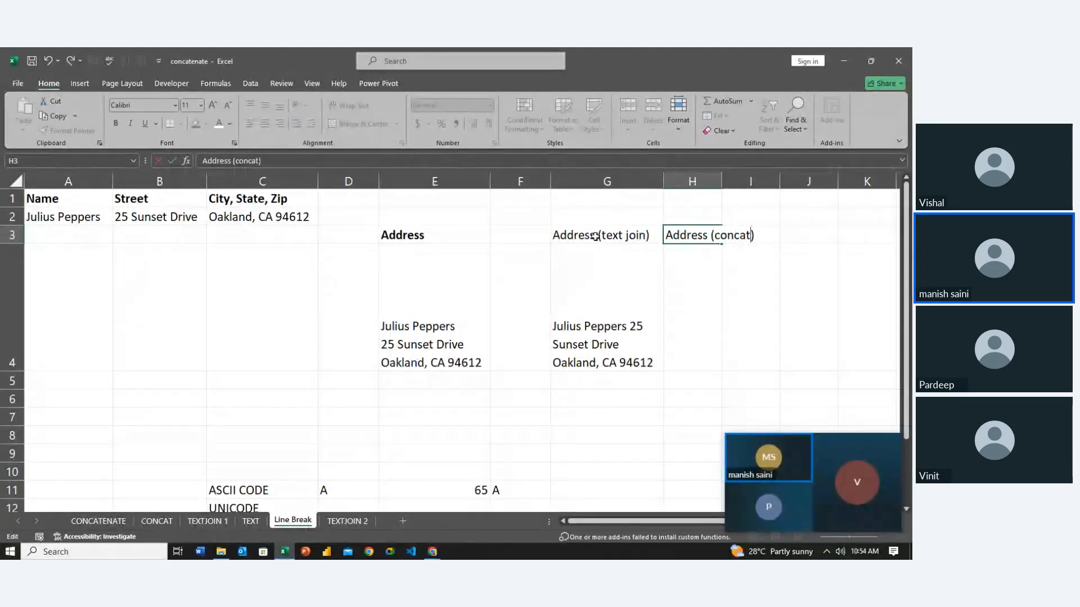
key(Return)
key(Up)
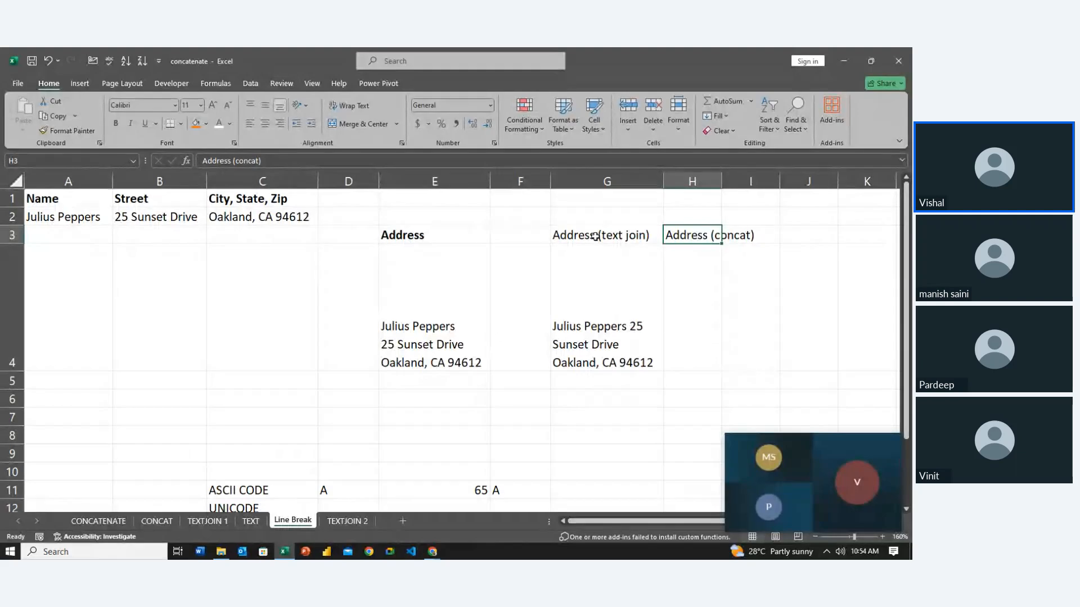
Step: AutoFit the width of column H to the heading in H3
key(alt+h)
key(o)
key(i)
Step: Enter the formula =CONCAT(A2:C2) in H4 to combine the name, street and city cells
key(Down)
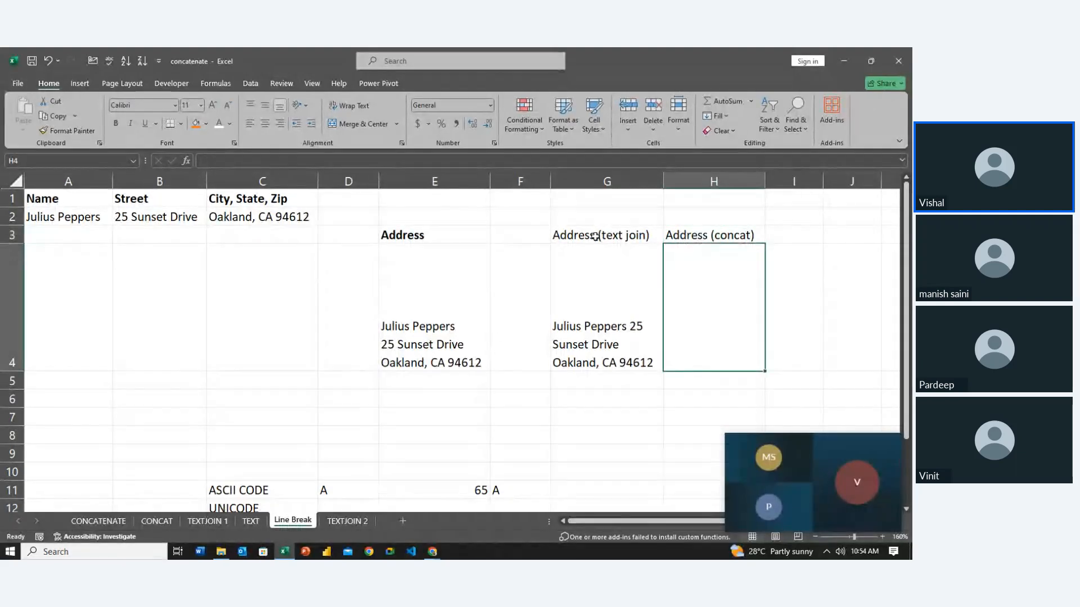
text(=)
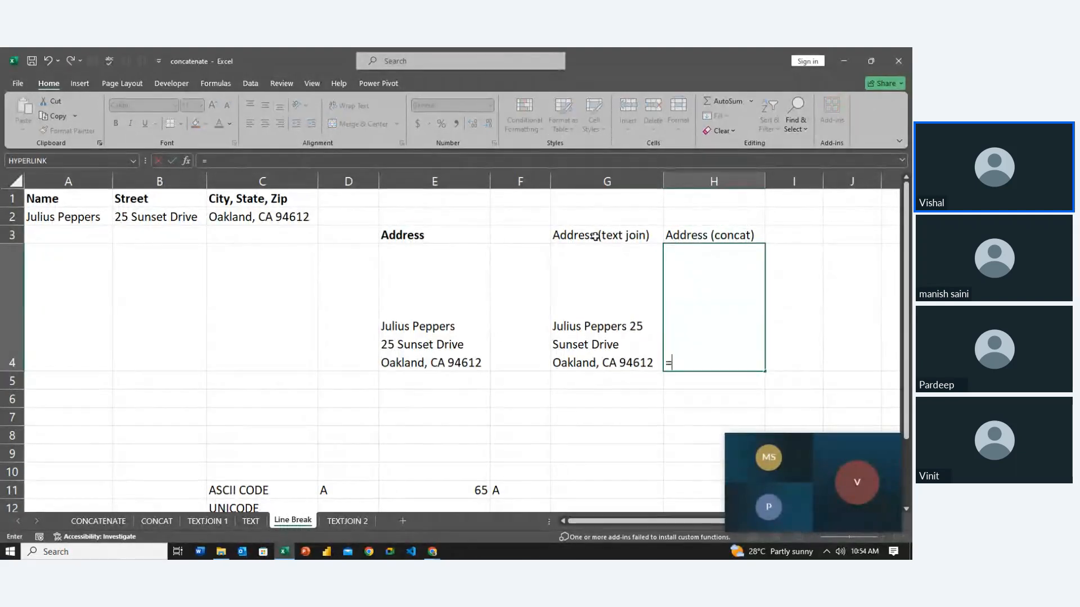
text(concat)
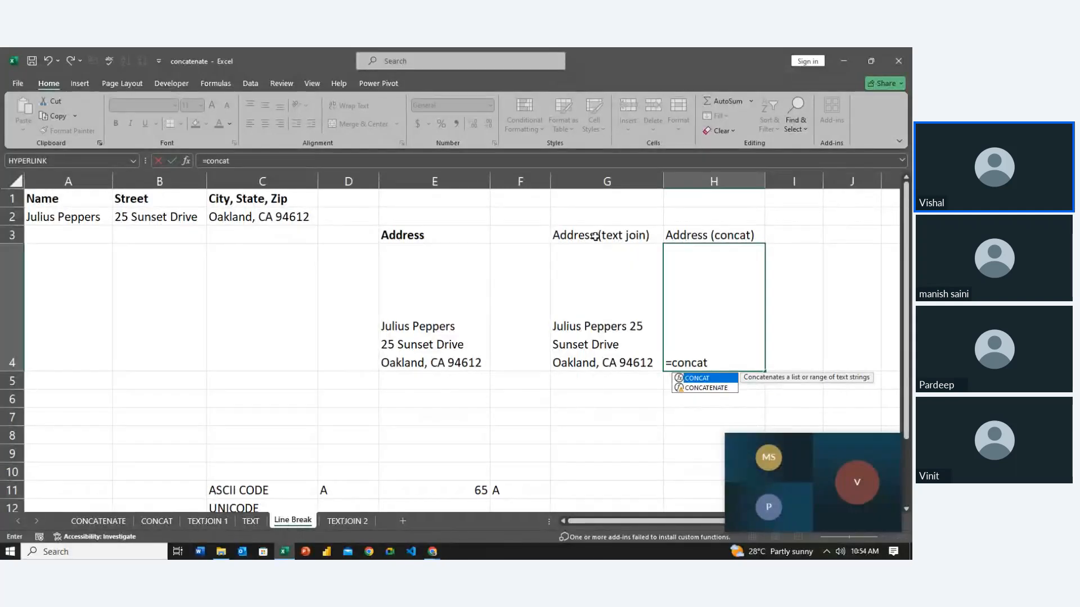
key(Tab)
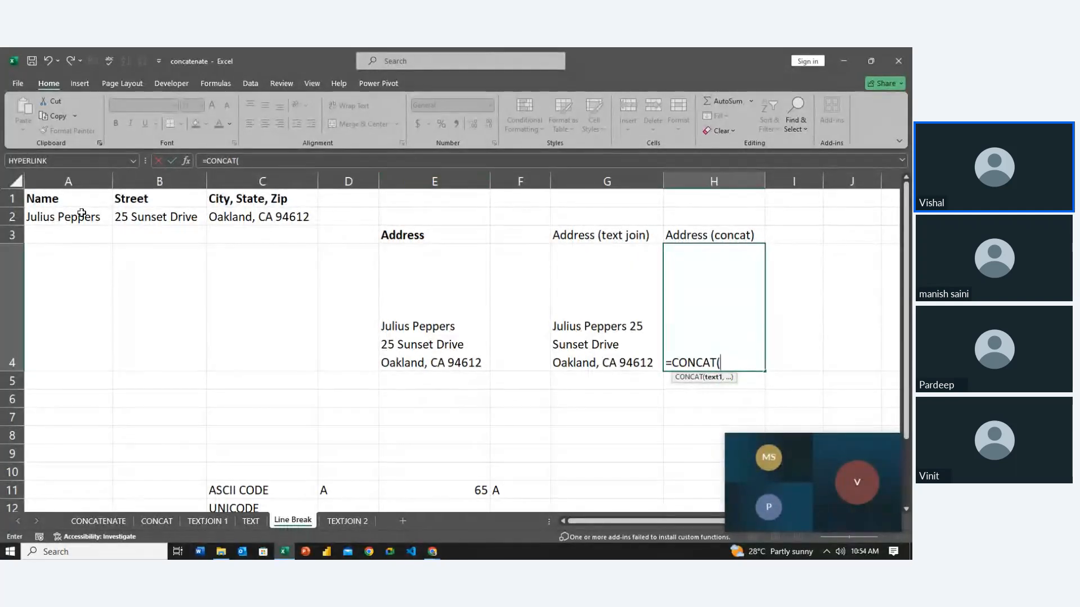
drag(81, 216, 238, 213)
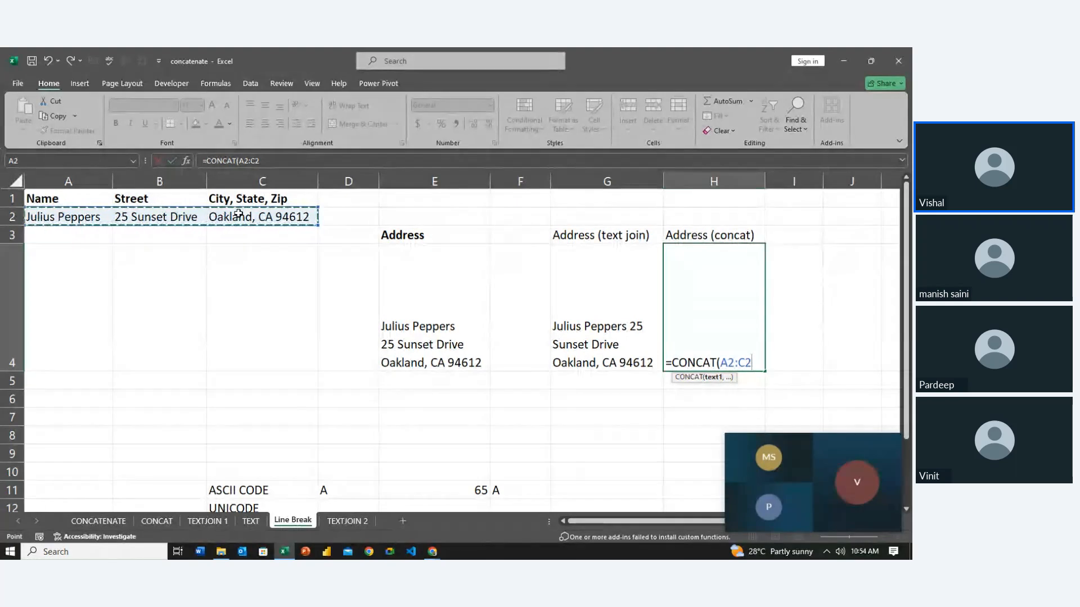
key(Return)
Step: Wrap the text of the CONCAT address in H4
key(Up)
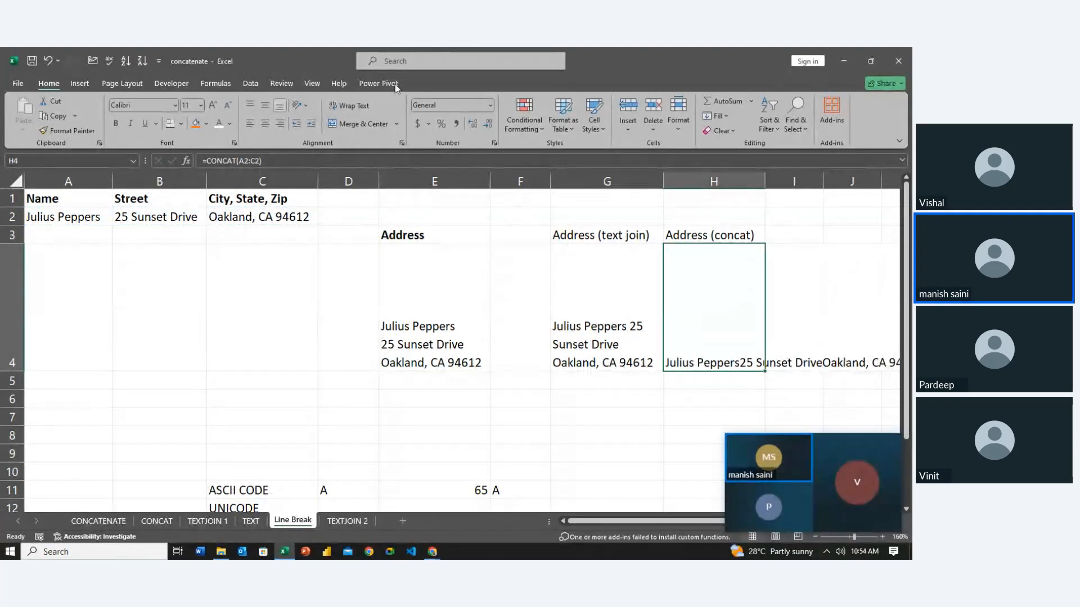
click(349, 105)
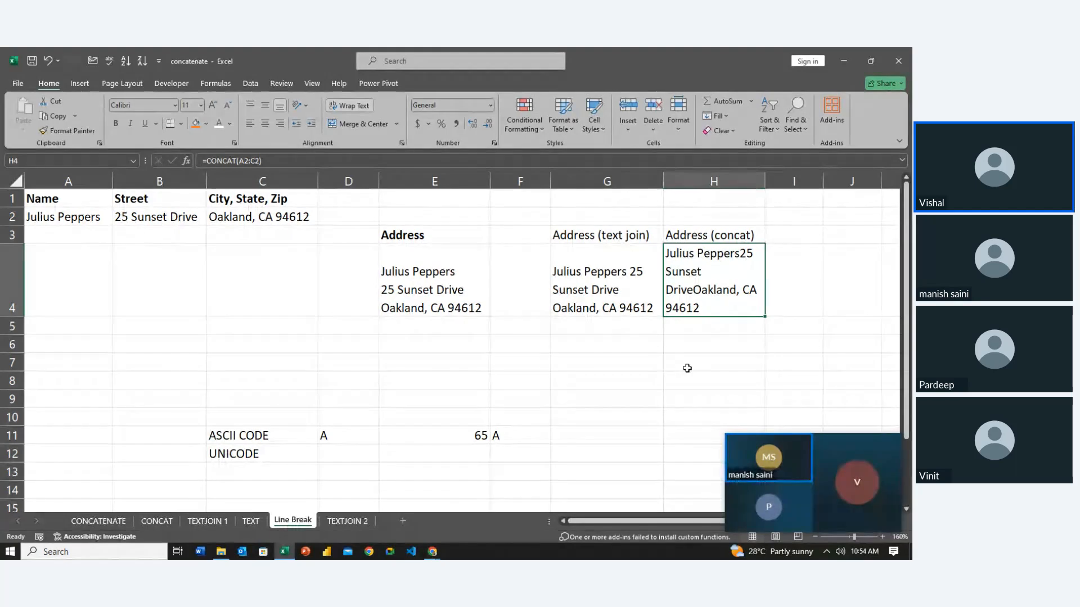
scroll(686, 366, right, 3)
scroll(687, 369, left, 3)
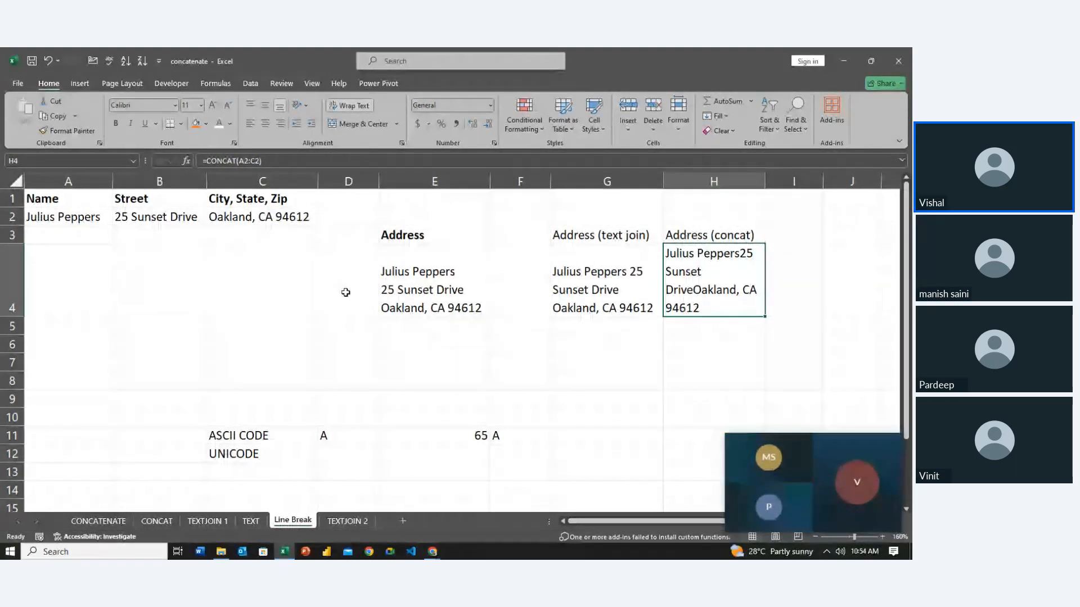
Step: Clear the address formula from E4 and change the heading in E3 to Address (Solution 1)
click(381, 285)
key(Delete)
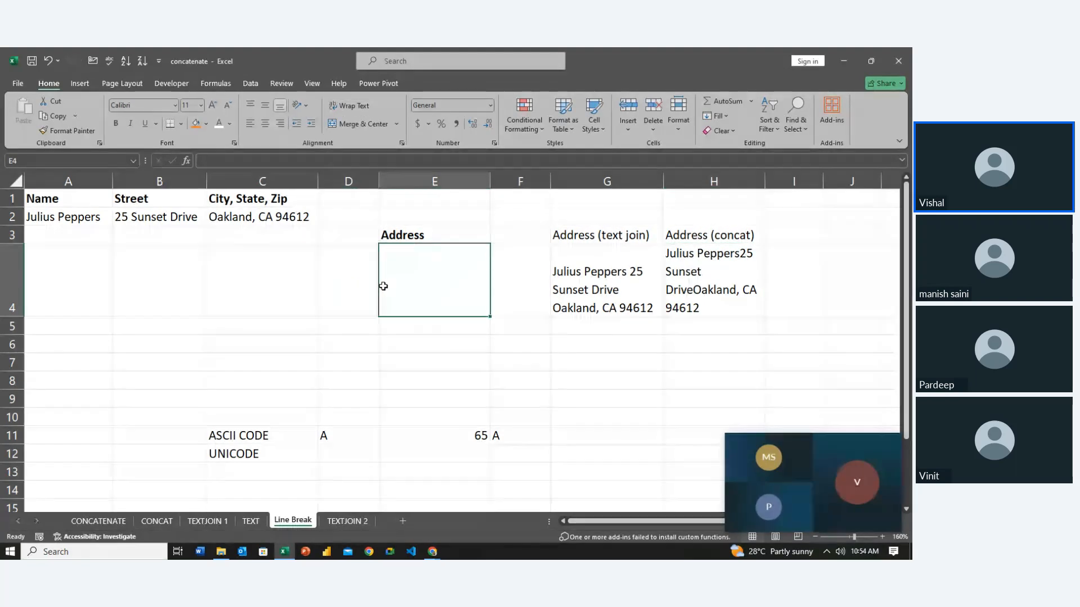
key(Up)
key(F2)
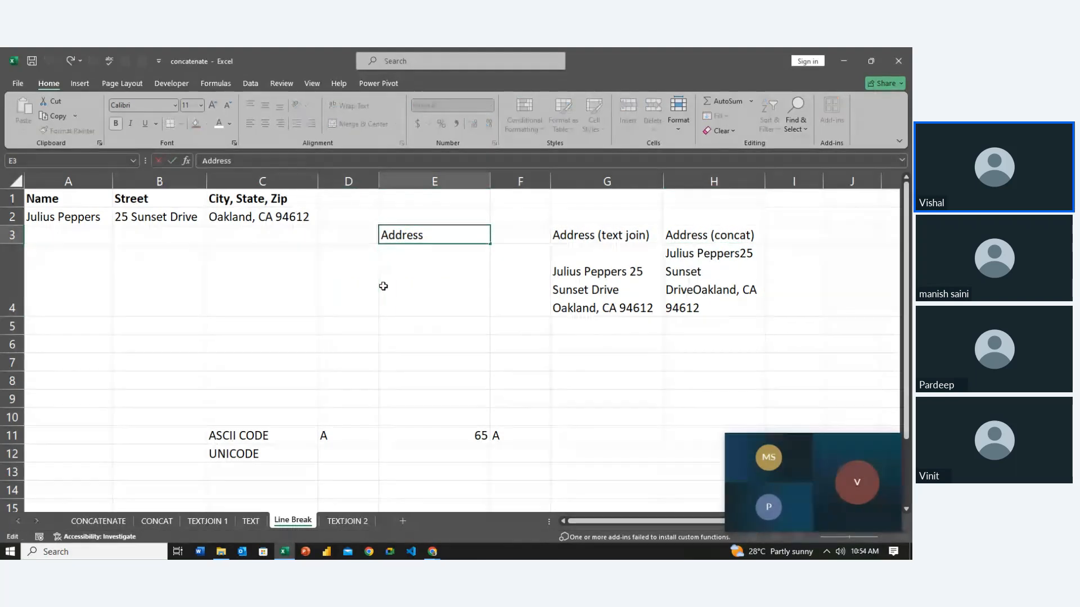
text((Solut)
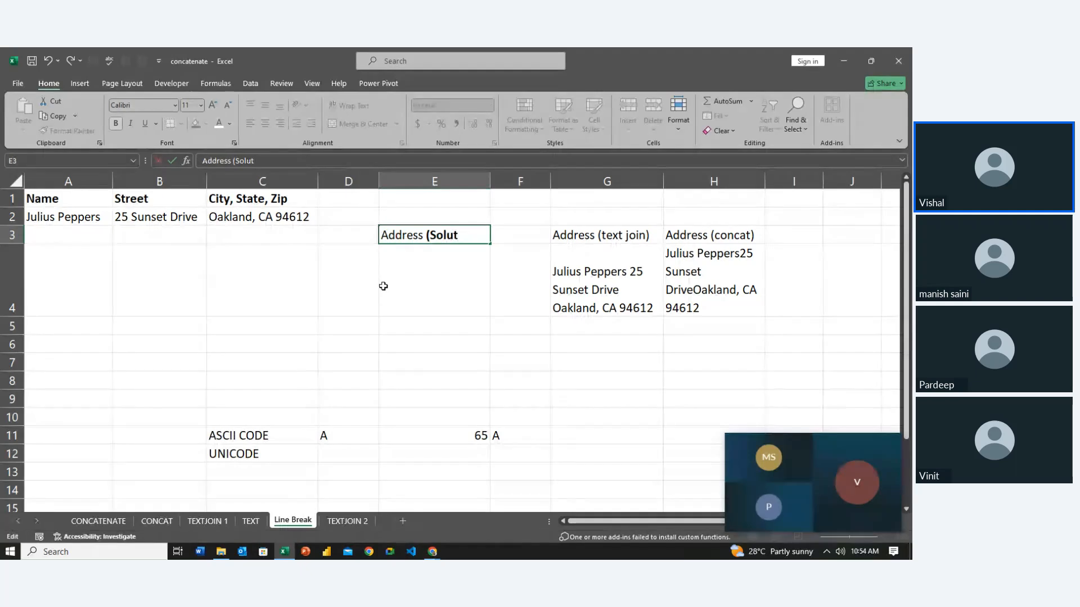
text(ion 1)
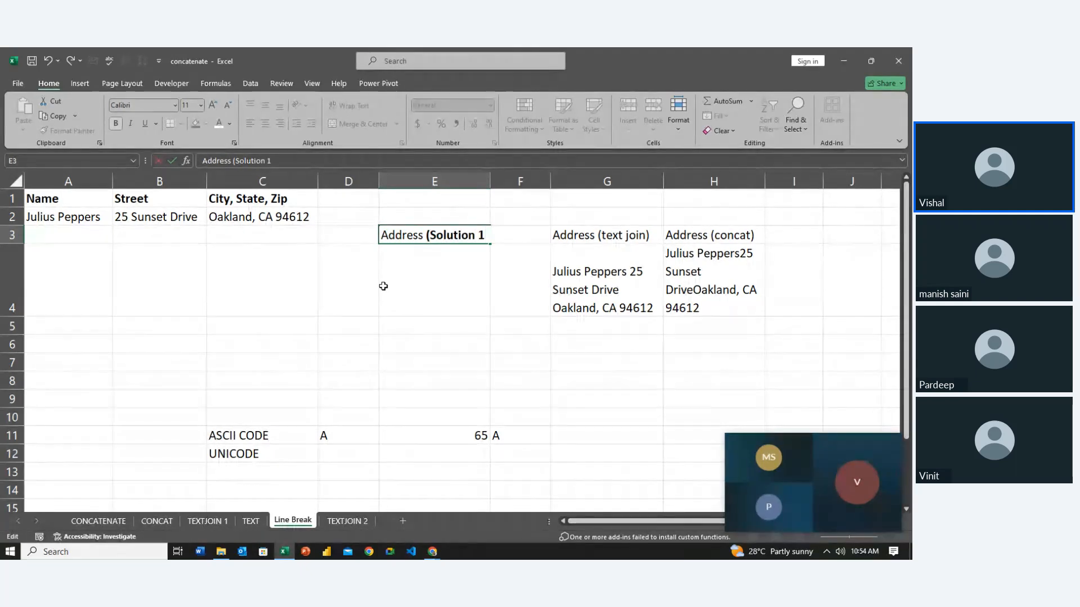
text())
key(Return)
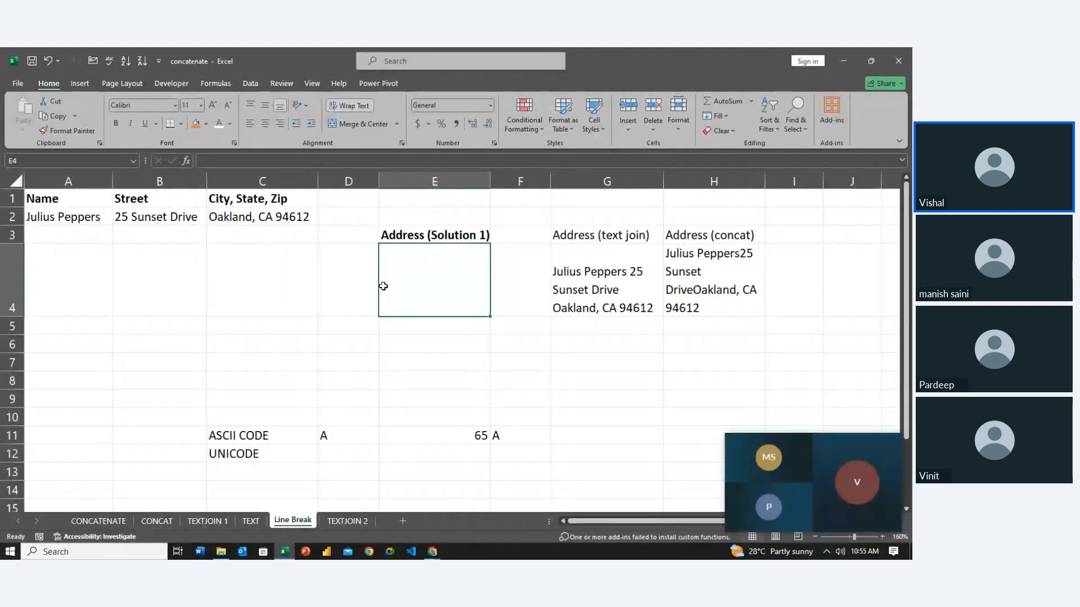
Step: Begin a formula in E4 that joins the name in A2 with a line break, =A2&CHAR(10)
text(=)
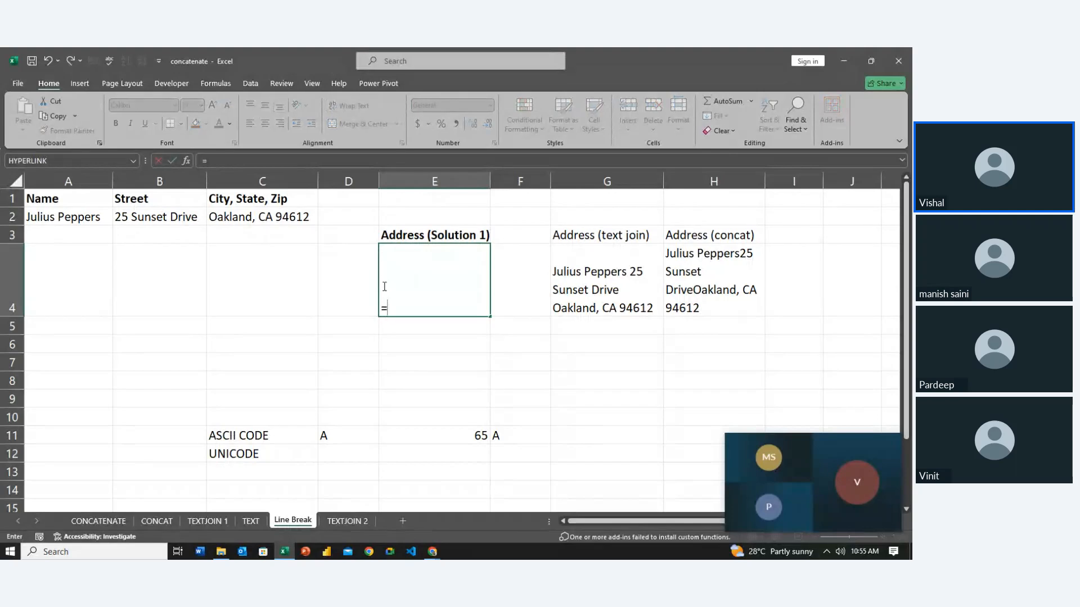
text(c)
key(BackSpace)
click(71, 217)
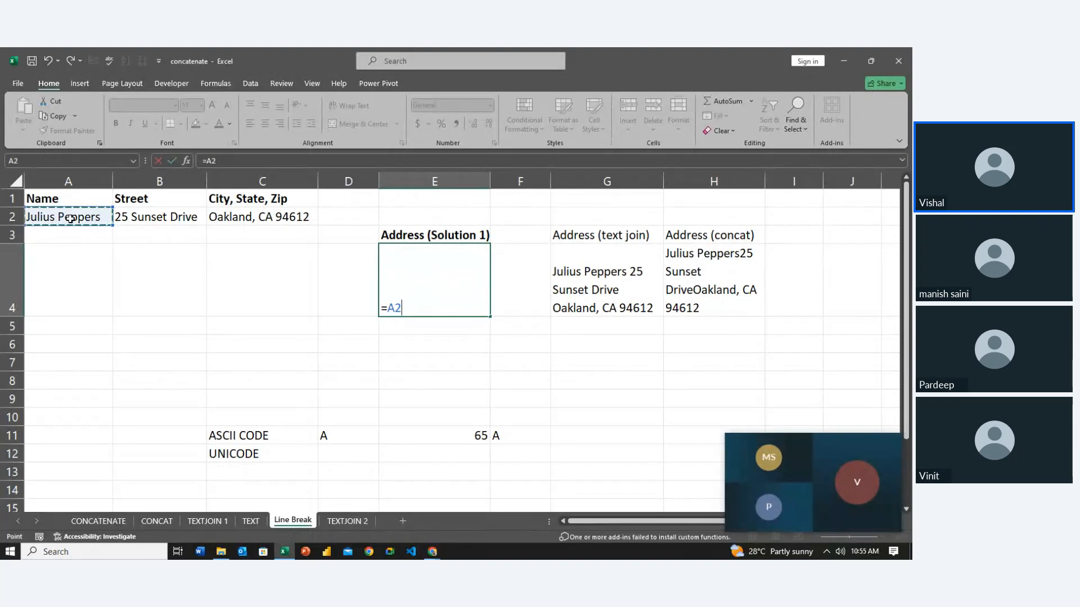
text(&)
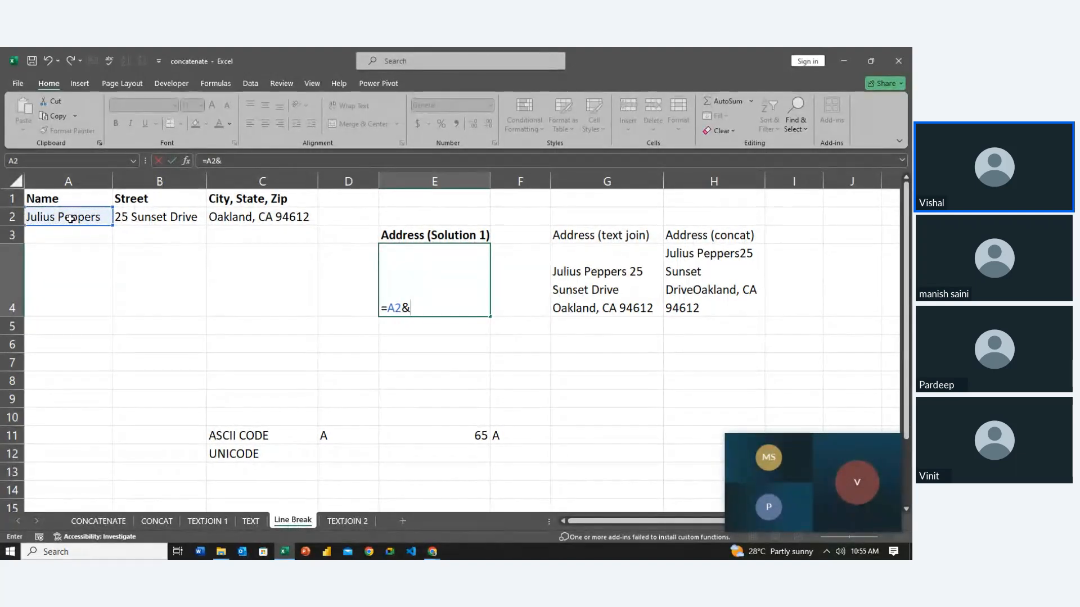
text(char(10)
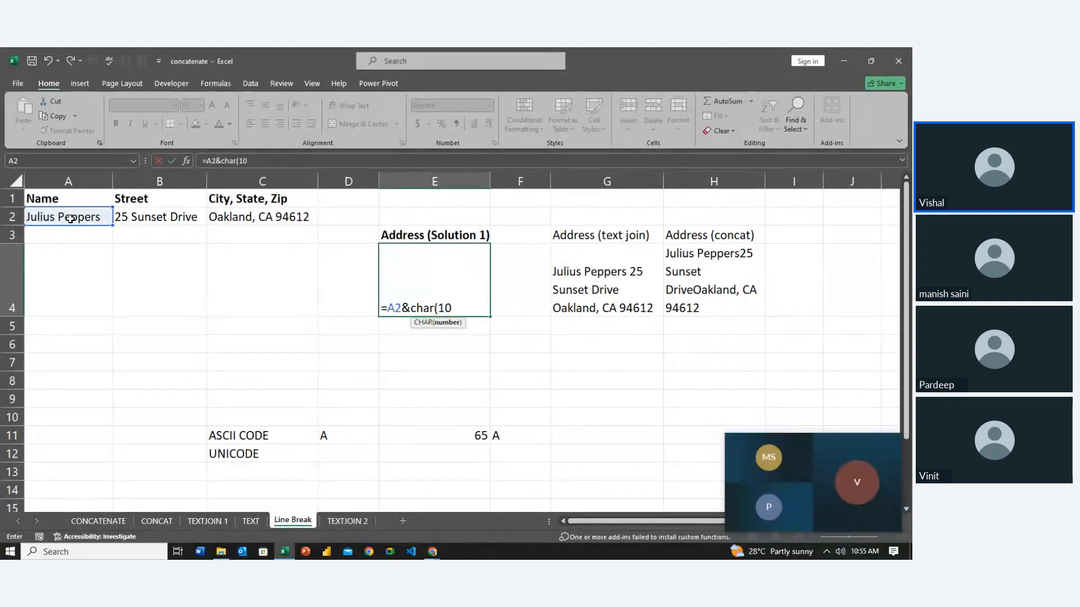
text())
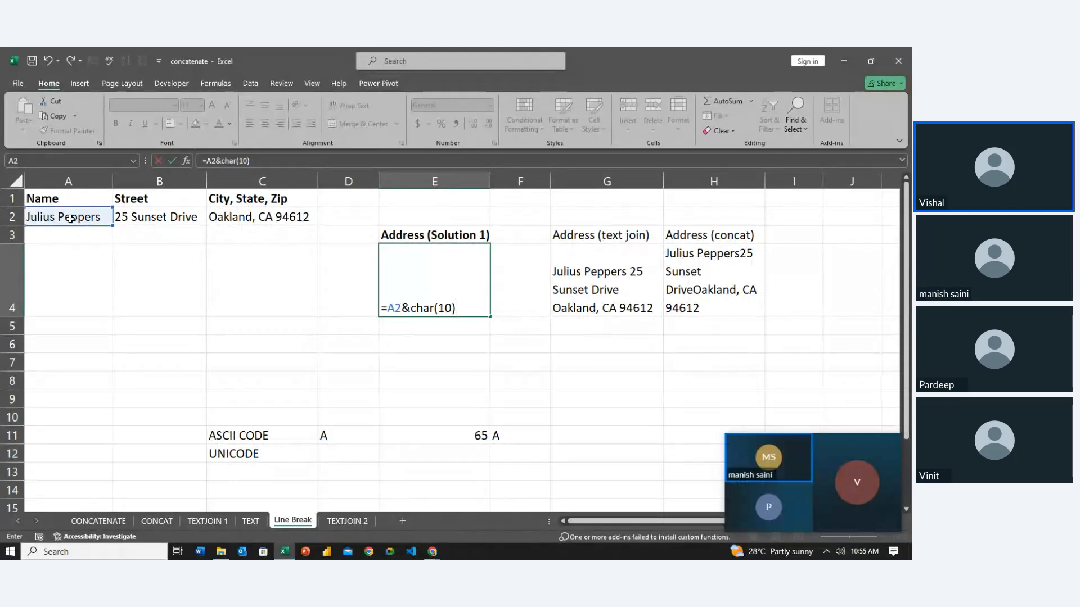
Step: Complete the E4 formula with the street, another line break and the city cell, so it reads =A2&CHAR(10)&B2&CHAR(10)&C2
text(&)
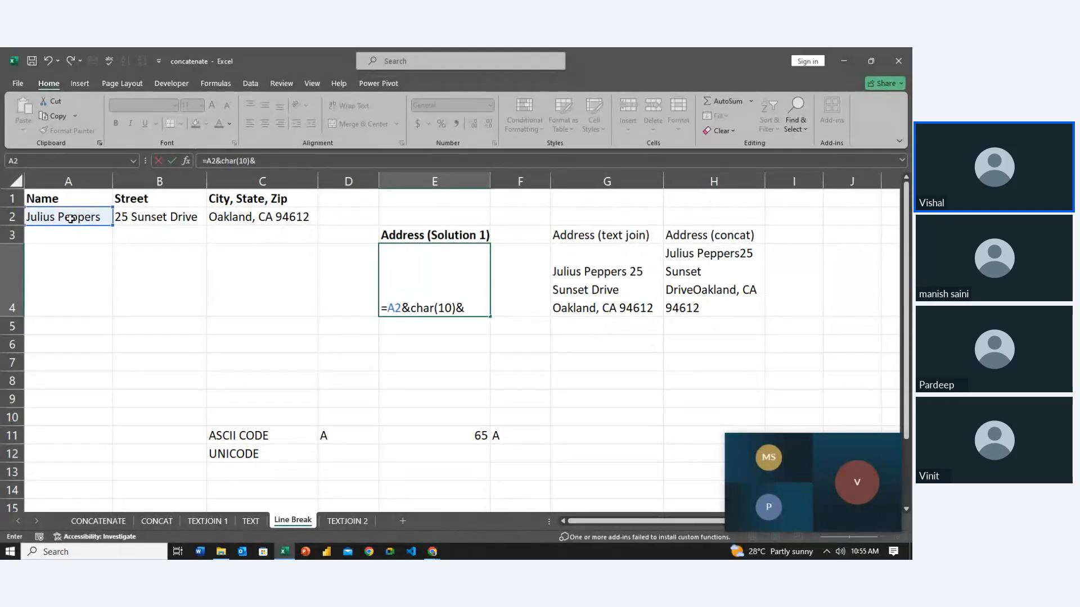
click(133, 217)
text(cha)
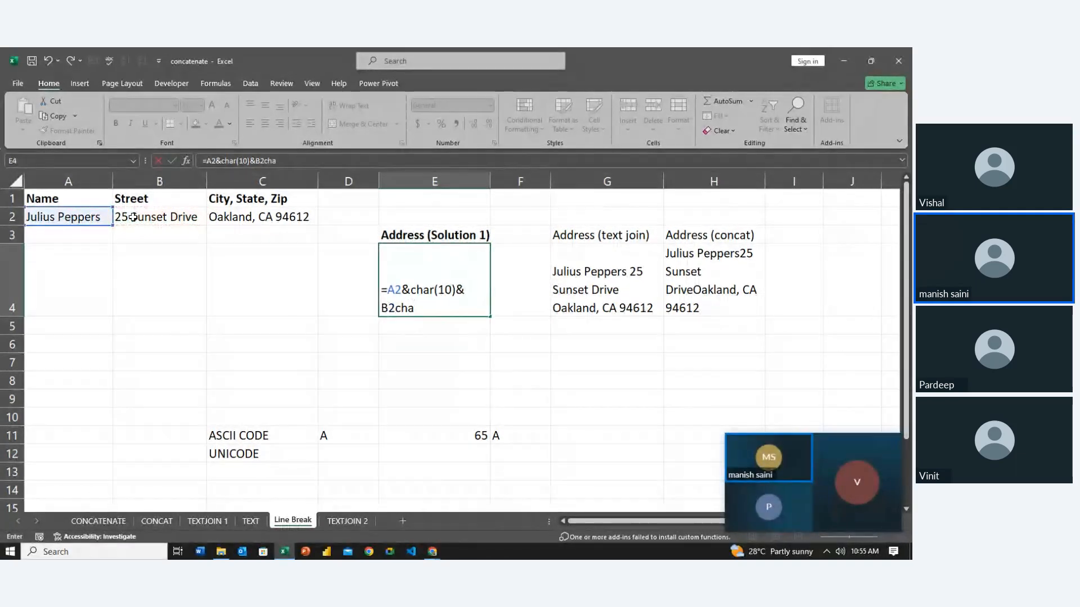
key(BackSpace)
key(BackSpace)
key(BackSpace)
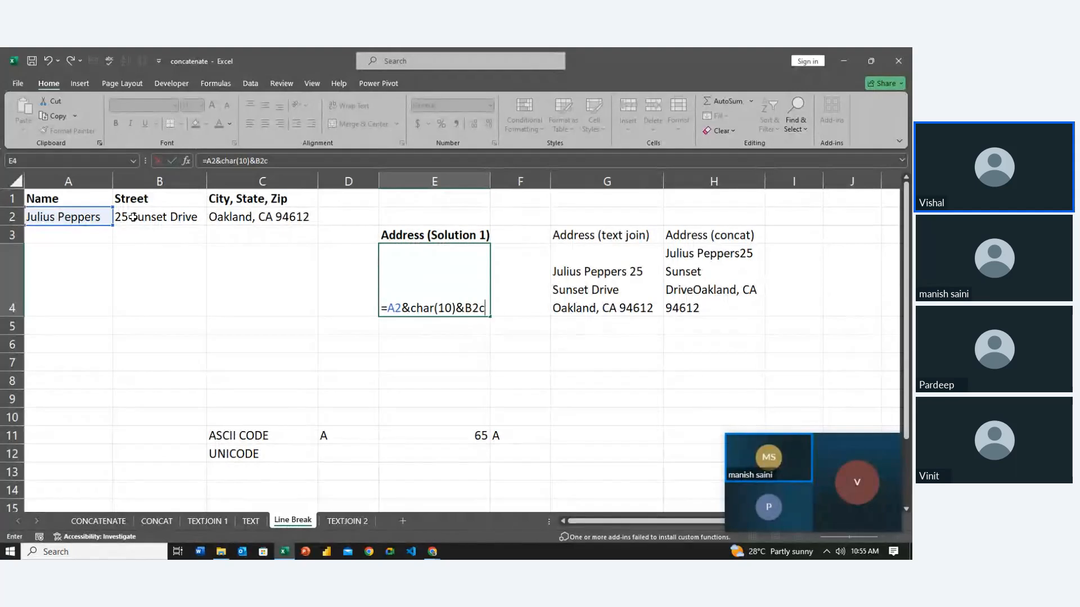
text(&char)
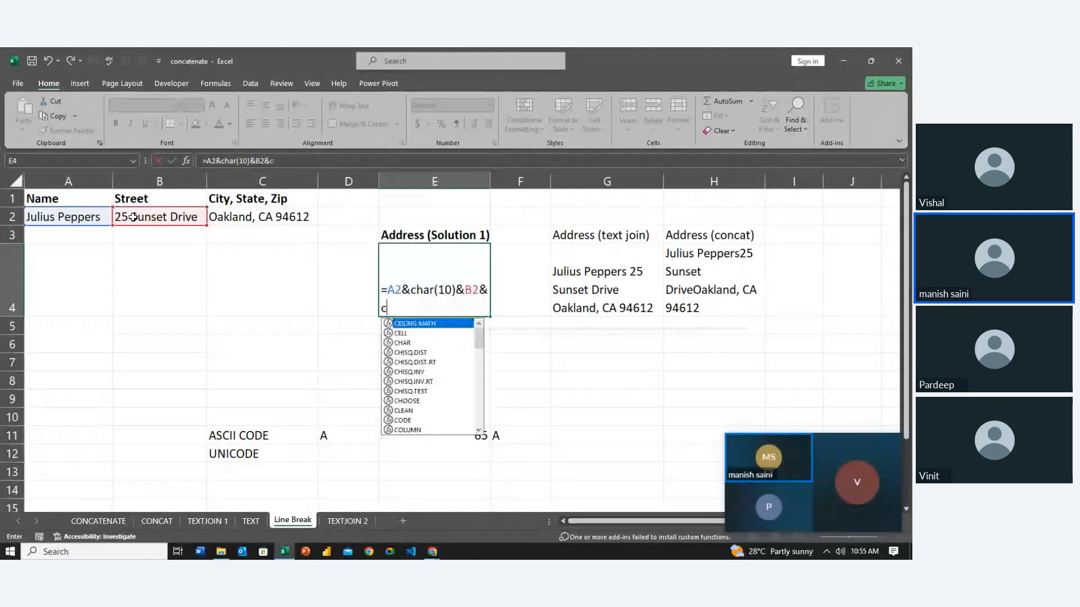
key(Tab)
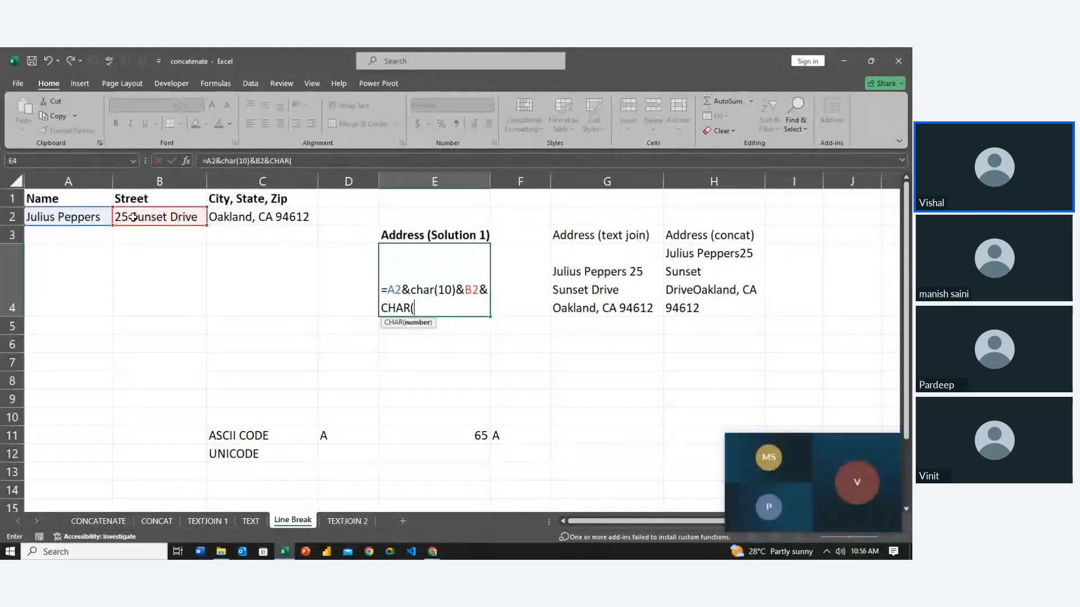
text(10)&)
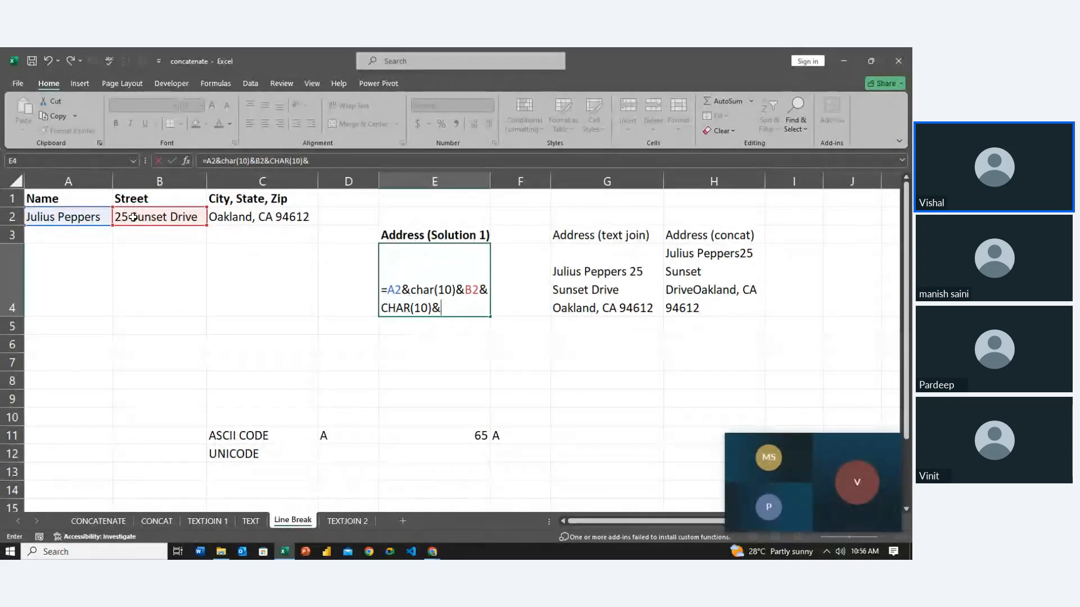
click(254, 219)
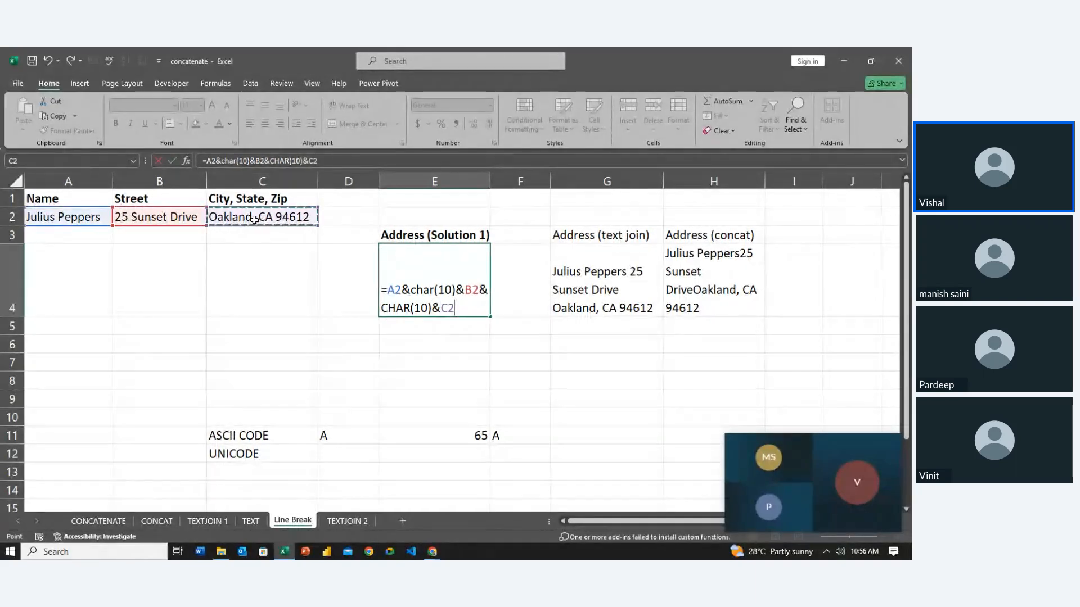
key(Return)
key(Up)
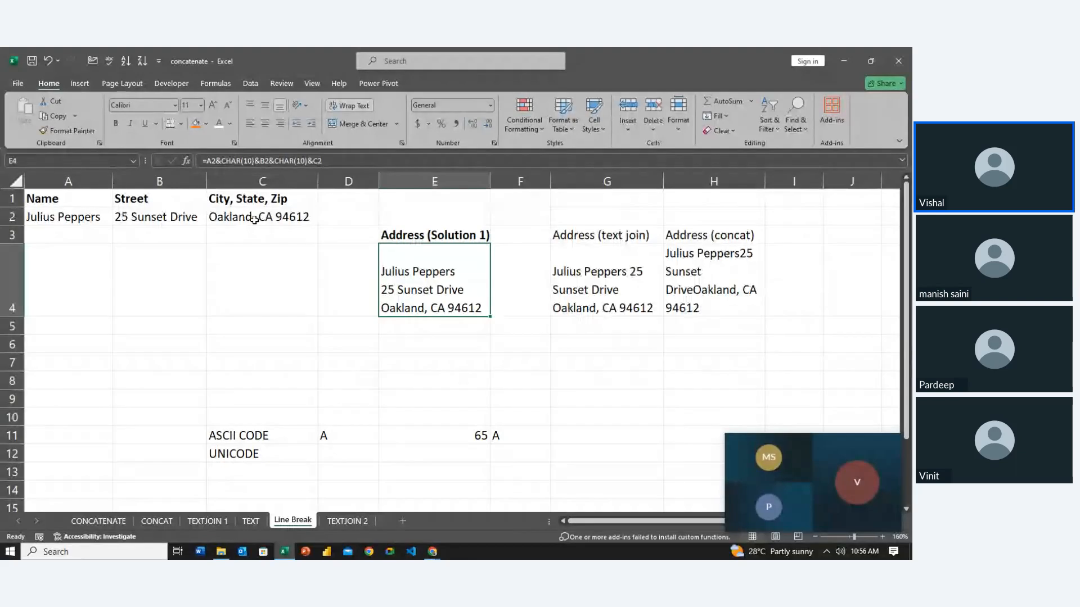
Step: Copy the Address (Solution 1) heading from E3 to C3
key(Left)
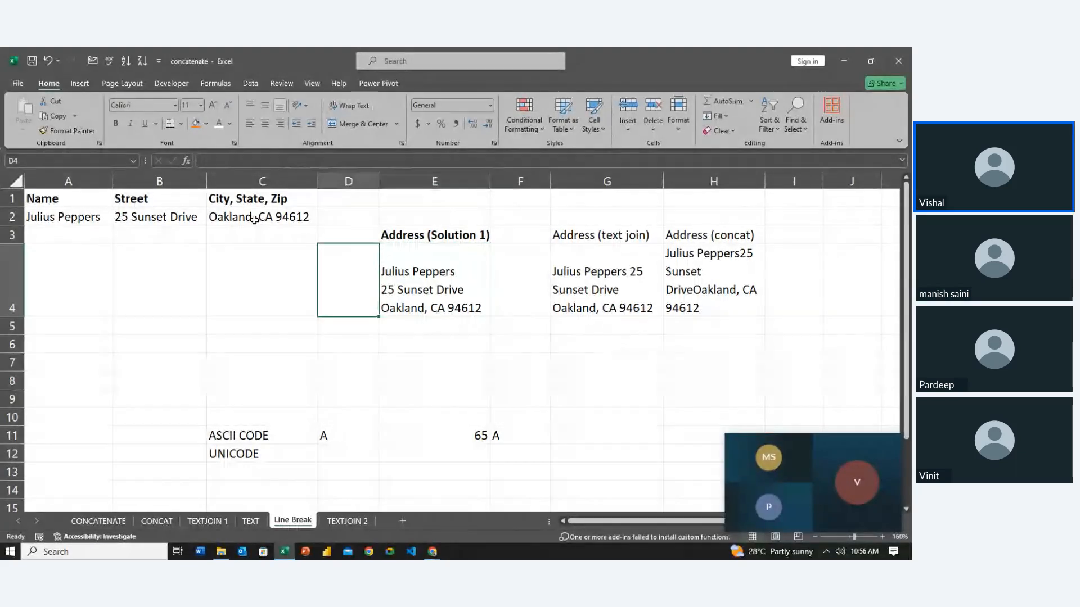
key(Up)
key(Right)
key(ctrl+c)
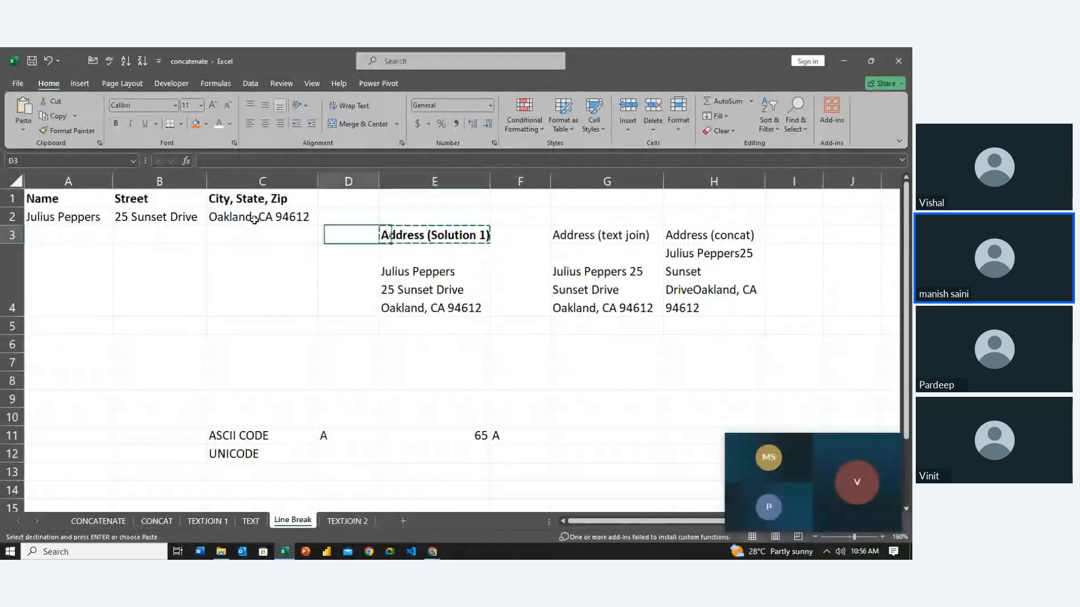
key(Left)
key(Left)
key(ctrl+v)
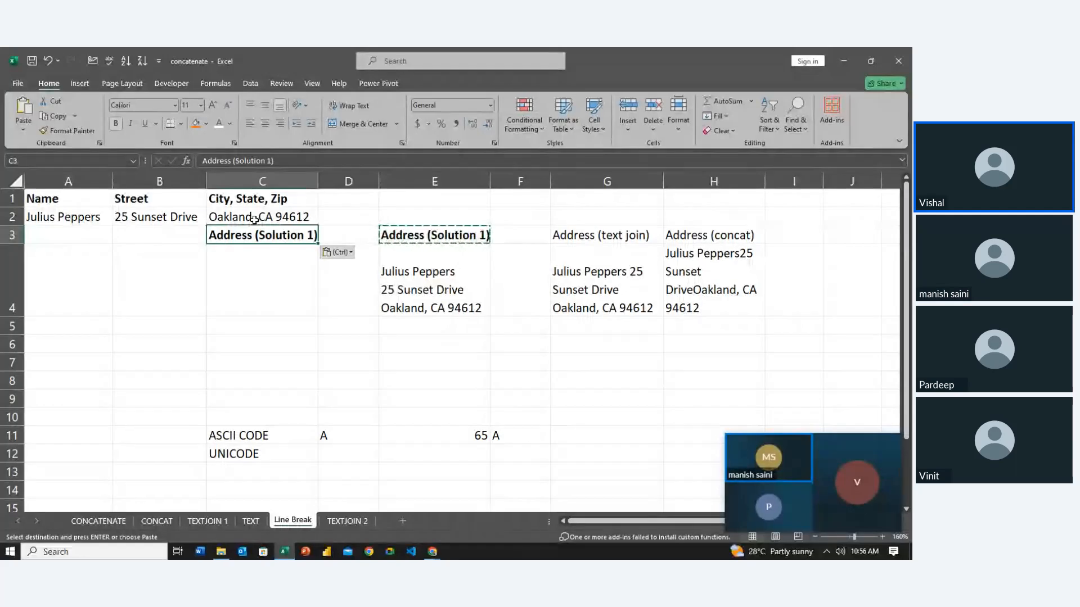
Step: Examine the CHAR(10) line-break argument in the E4 formula without changing it
key(Down)
key(Right)
key(Right)
key(Down)
key(Down)
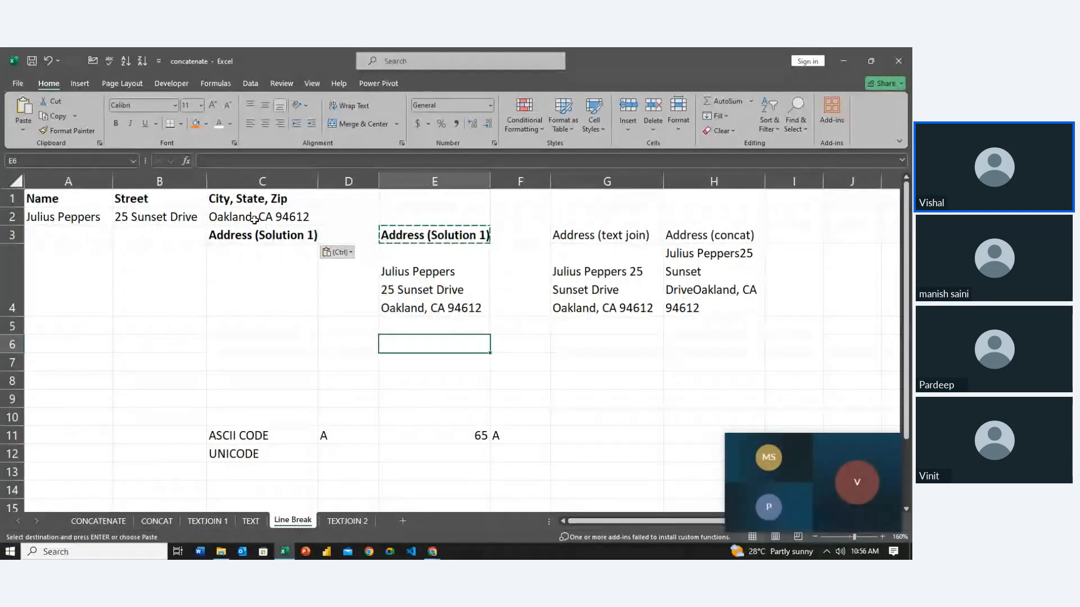
key(Up)
key(Up)
key(Escape)
key(F2)
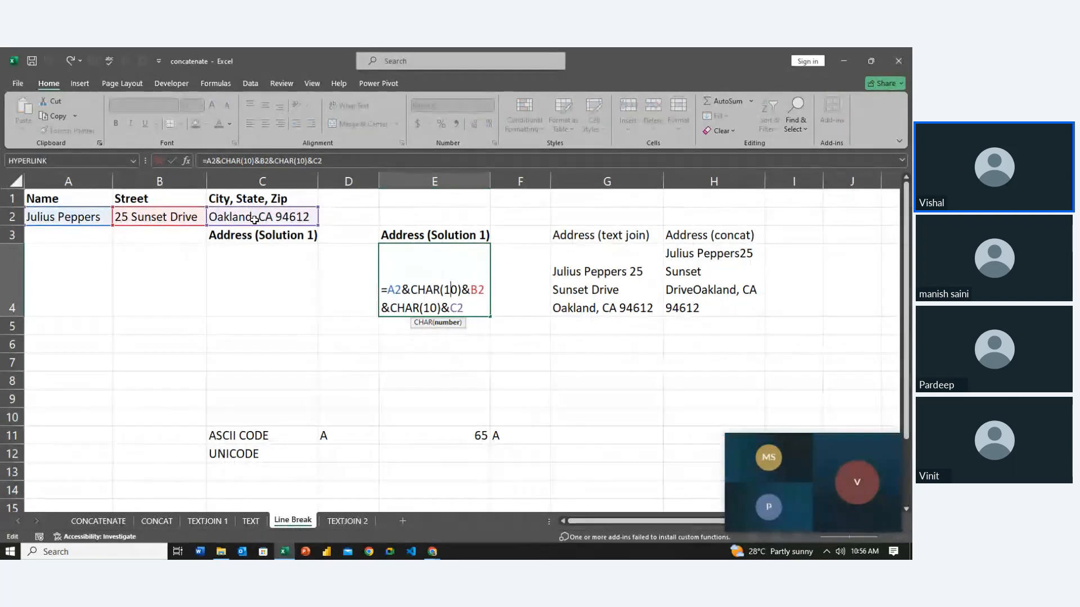
key(Right)
key(shift+Left)
key(shift+Left)
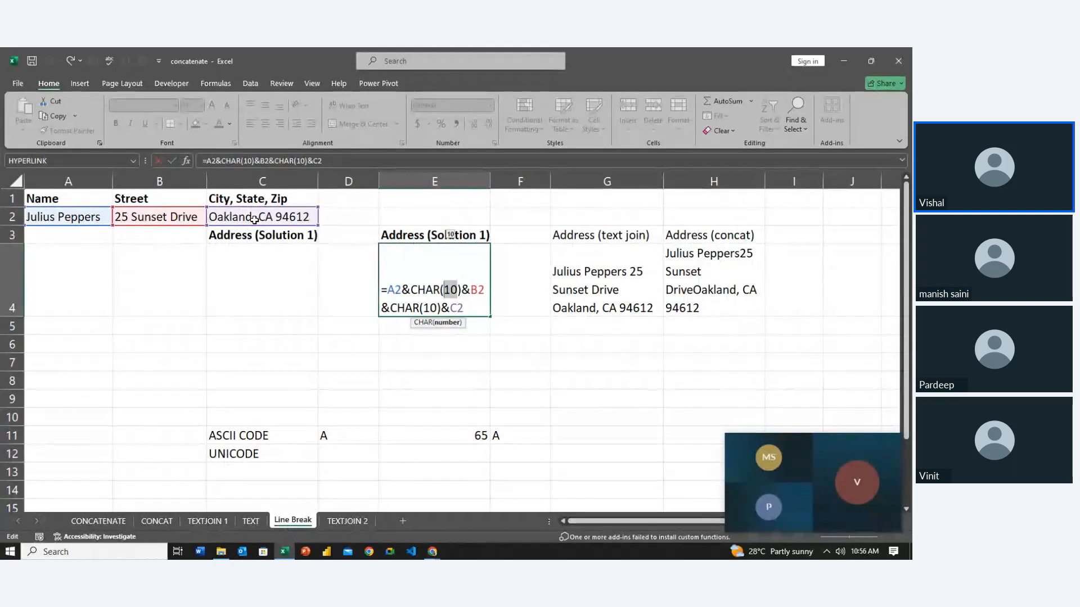
key(Down)
key(Down)
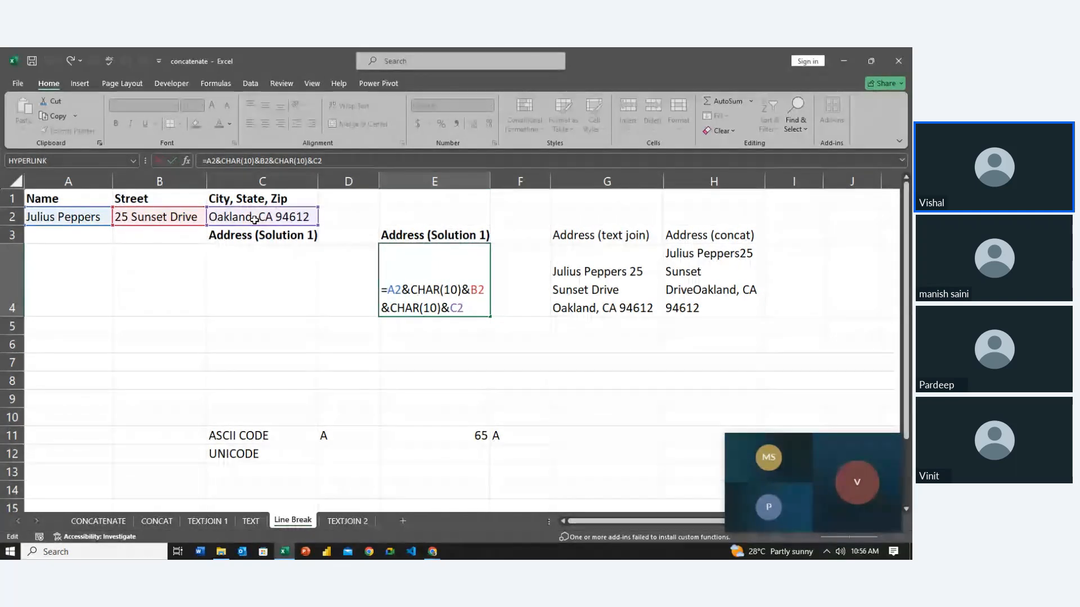
key(Return)
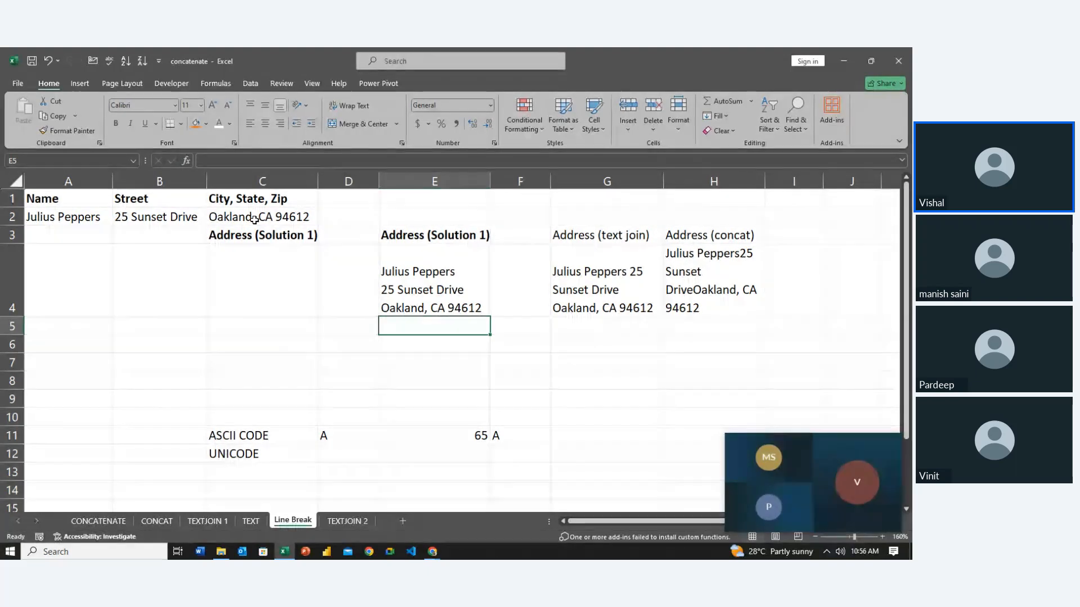
key(Up)
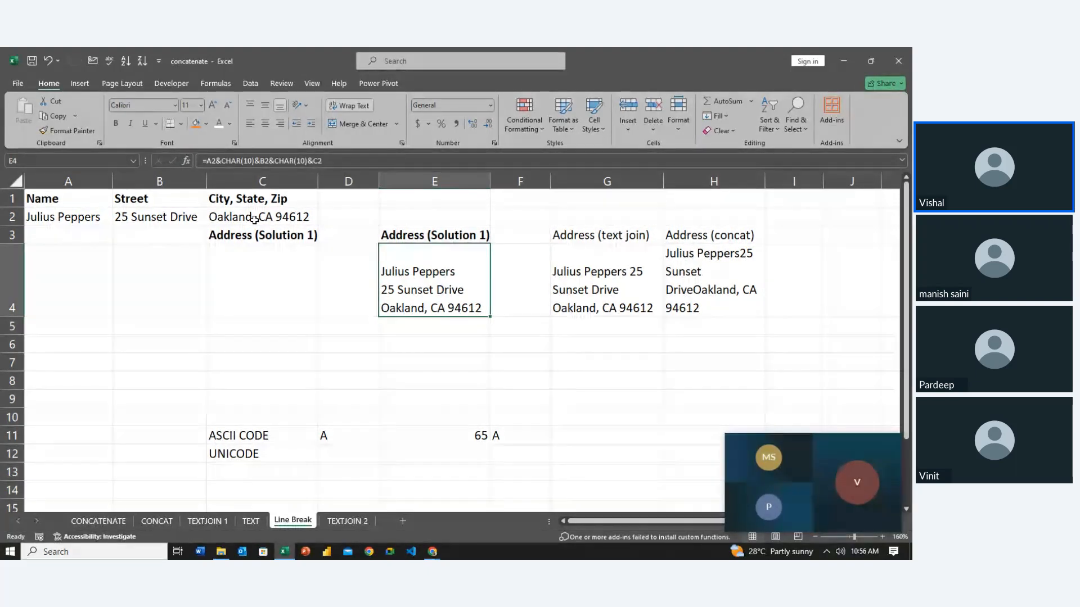
Step: Begin a CONCAT formula in C4 with the name in A2 followed by a CHAR(10) line break
key(Left)
key(Left)
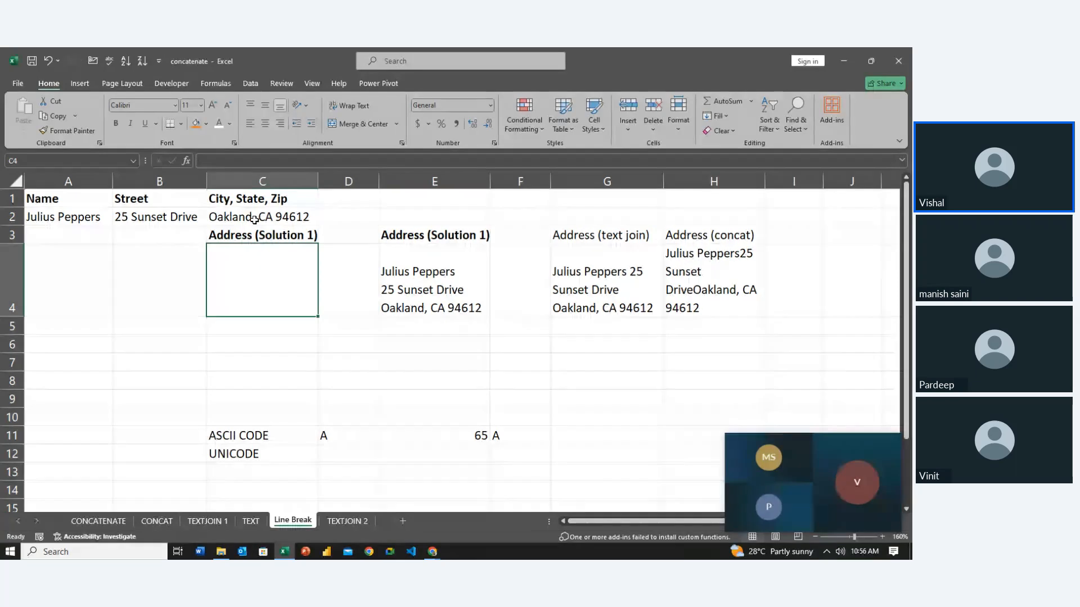
text(=con)
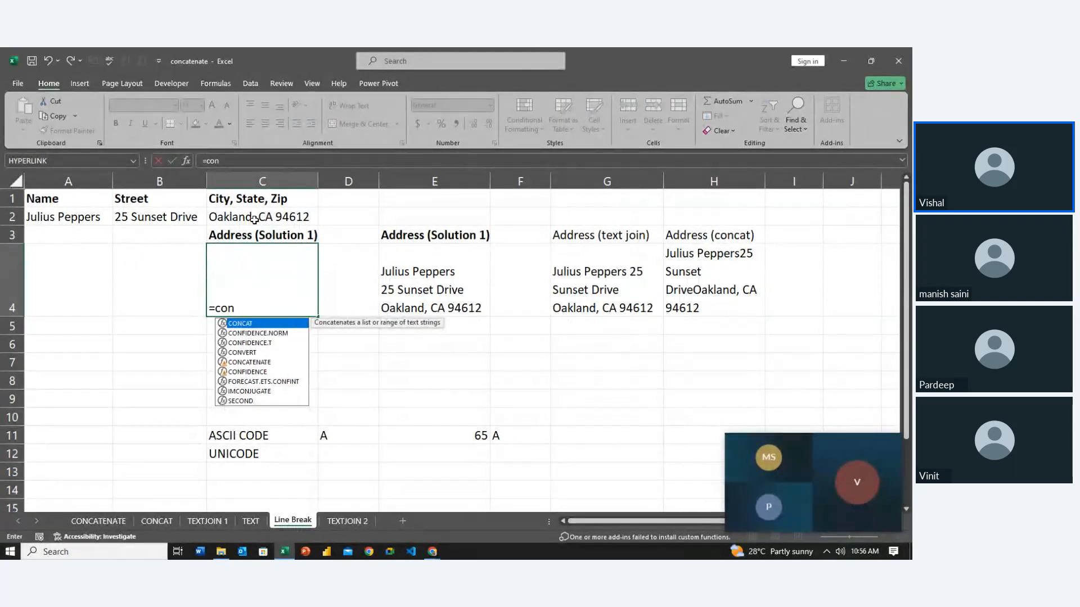
key(Tab)
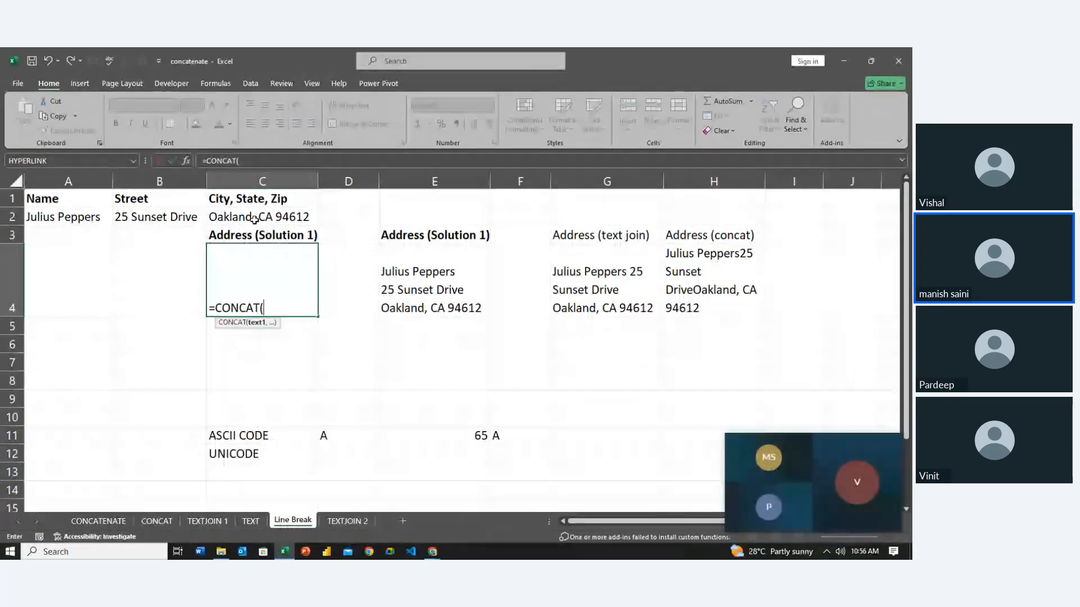
click(71, 217)
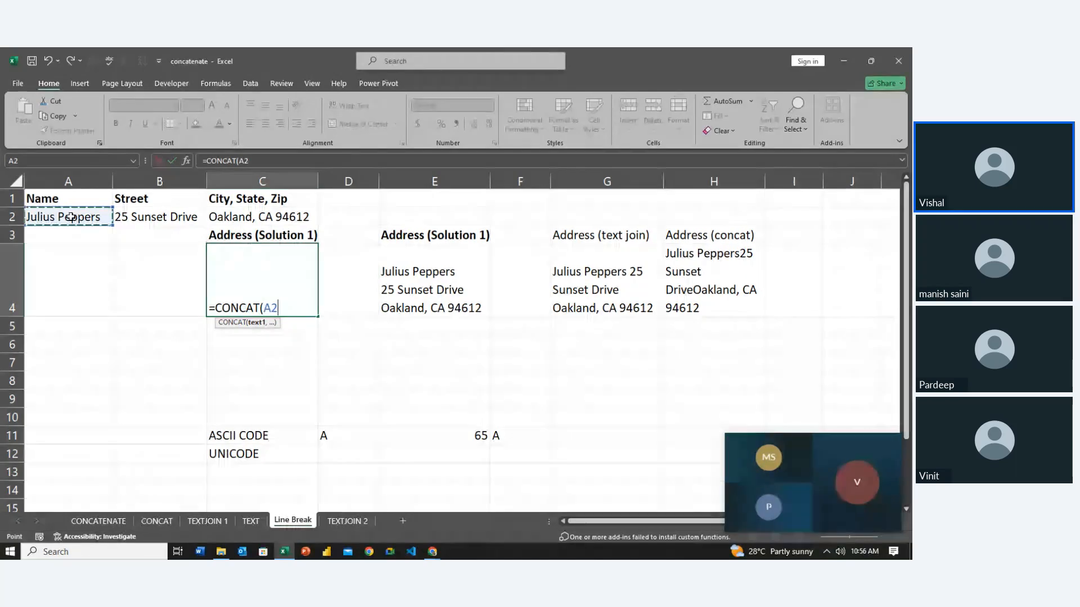
text(,")
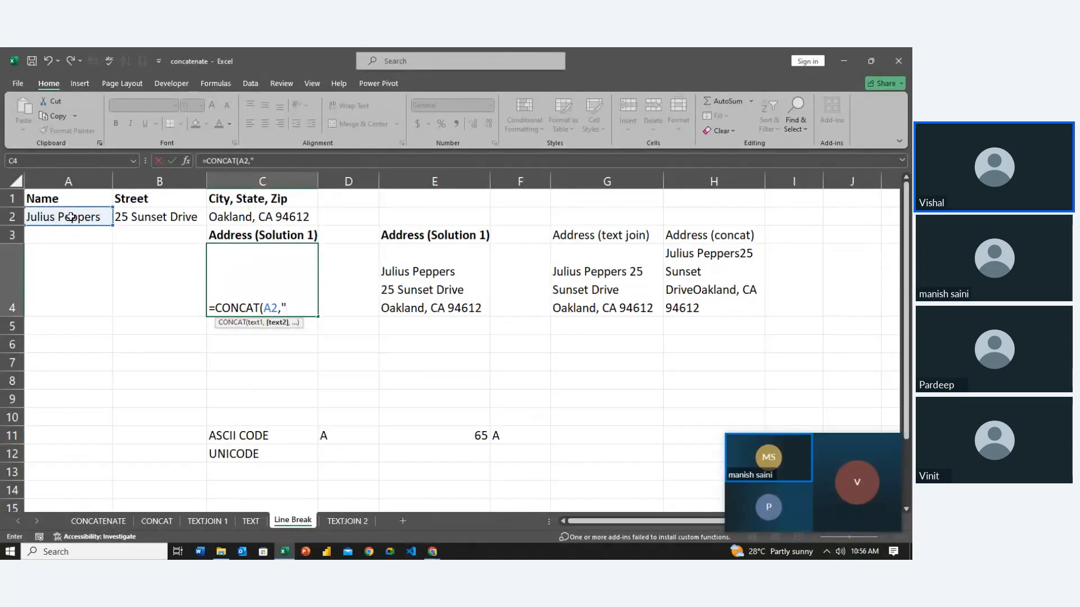
text(chachar)
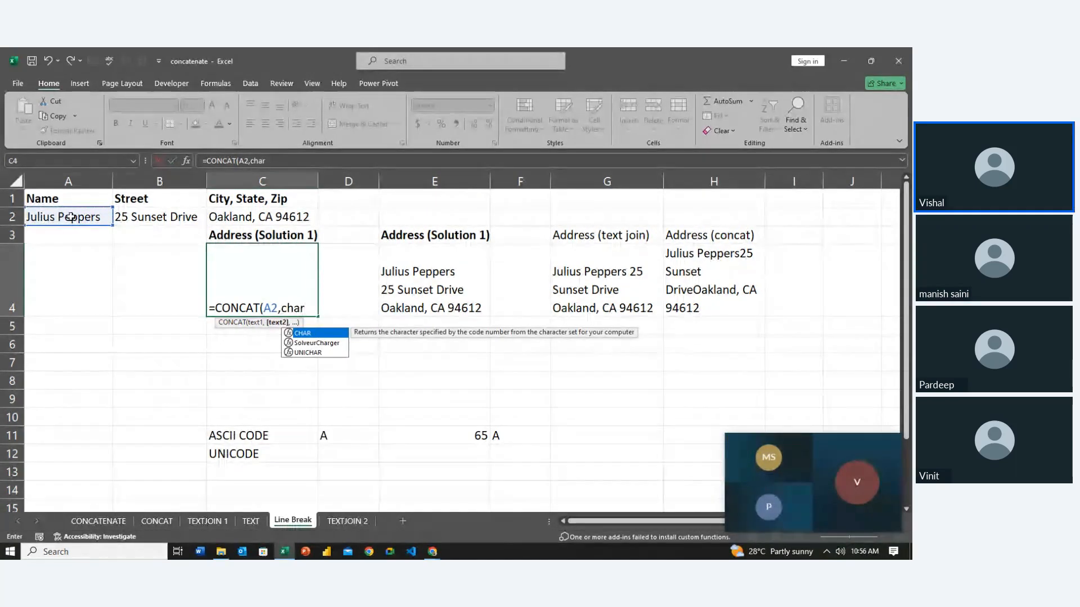
key(Tab)
text(10),)
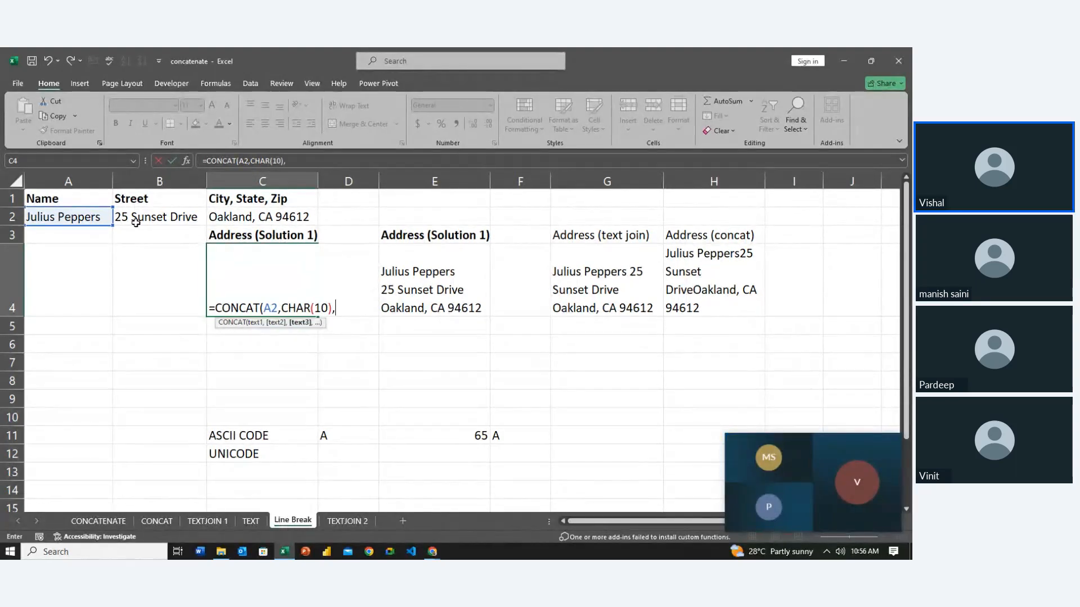
Step: Complete the C4 formula with the street, another line break and the city, as =CONCAT(A2,CHAR(10),B2,CHAR(10),C2)
click(156, 226)
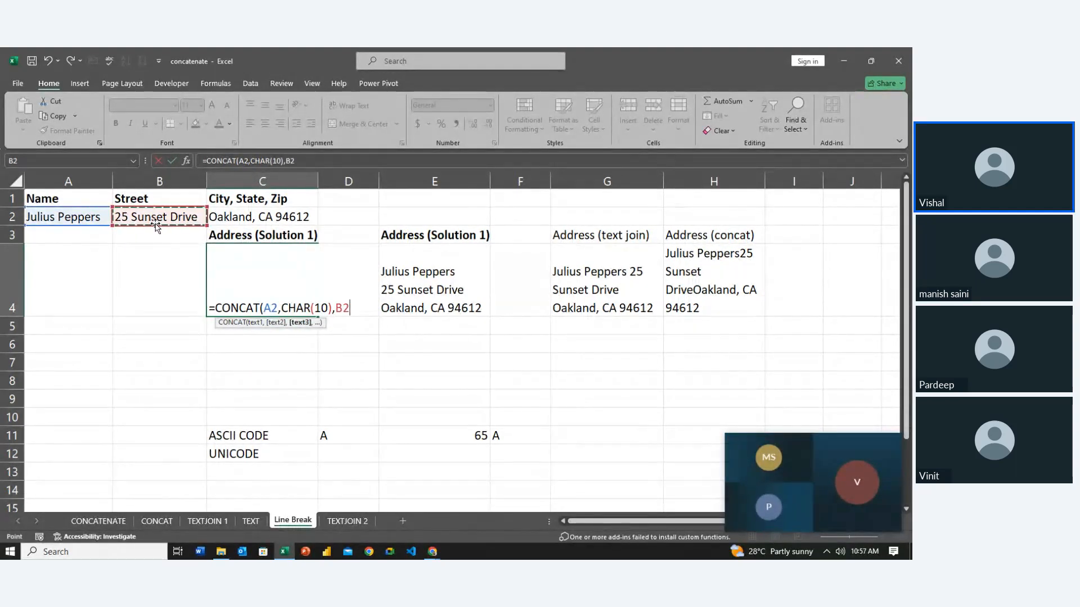
text(,c)
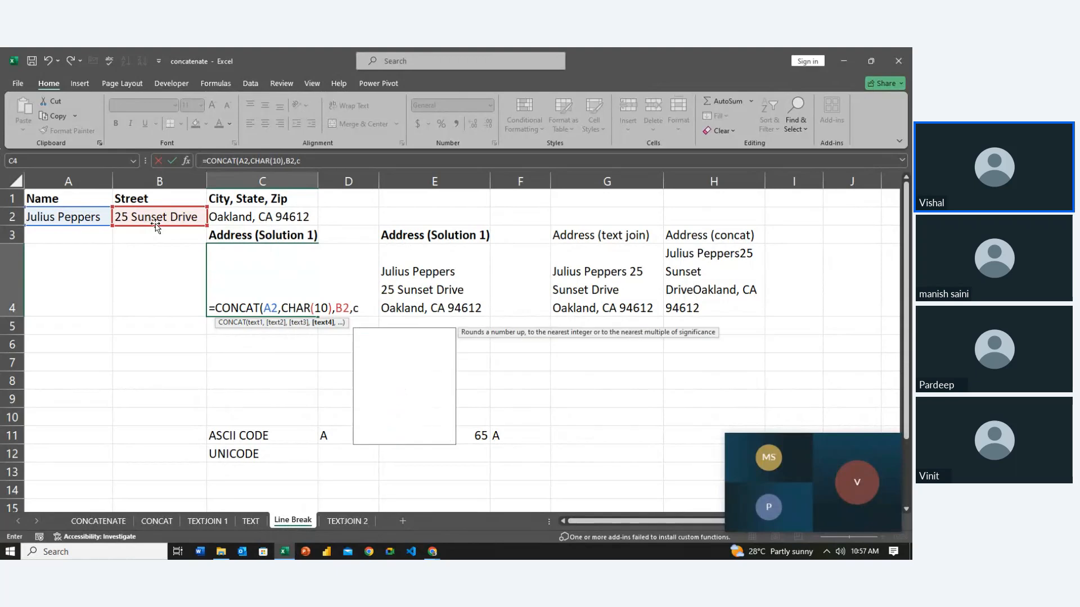
text(har)
key(Tab)
text(10))
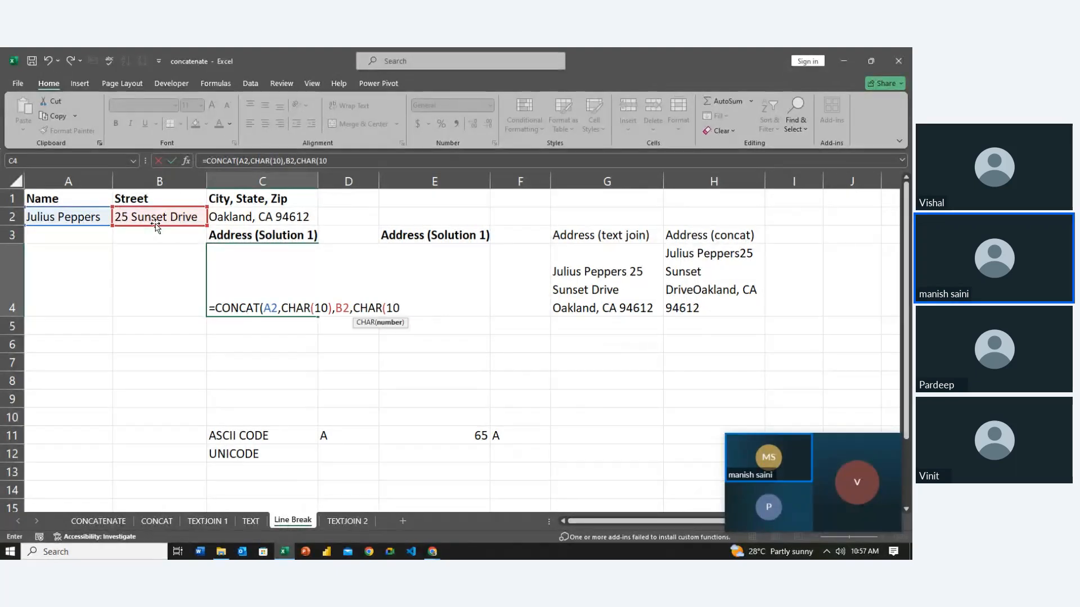
text(,)
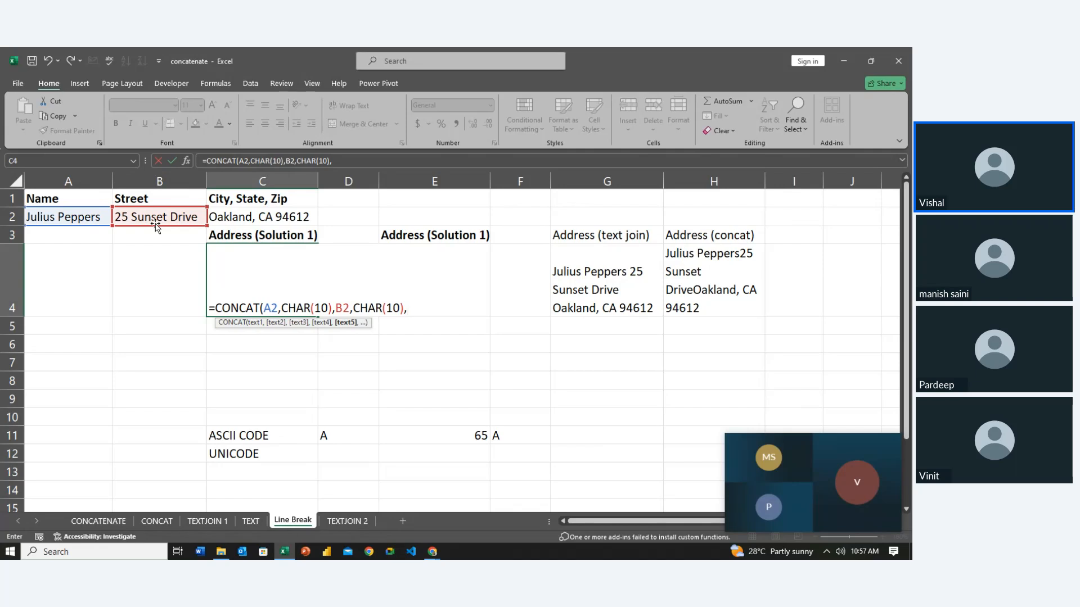
click(243, 217)
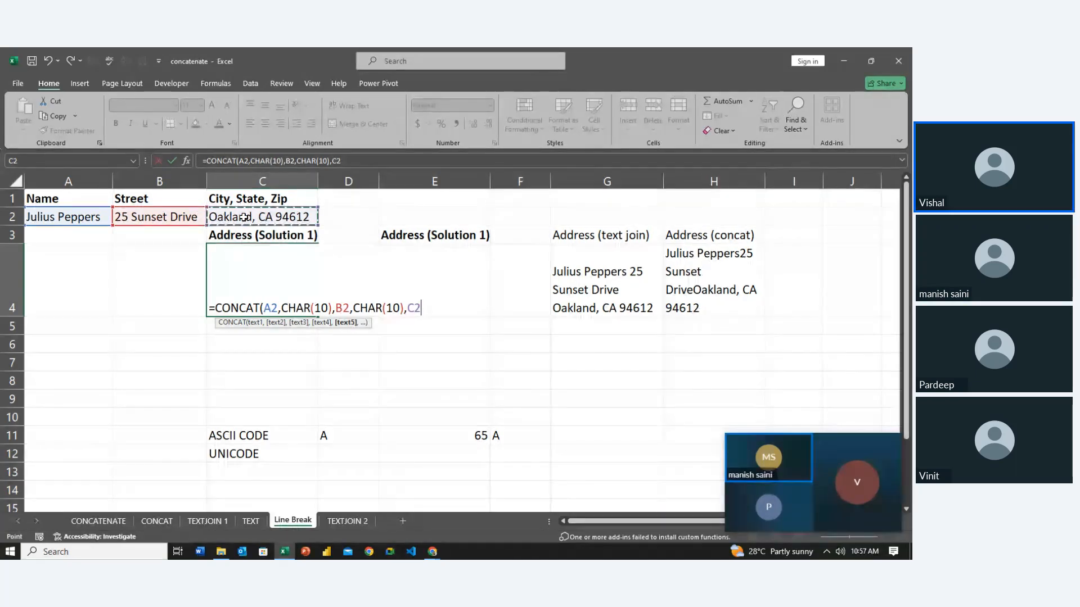
key(Return)
key(Return)
Step: Turn on text wrapping for the CONCAT result in C4
key(Up)
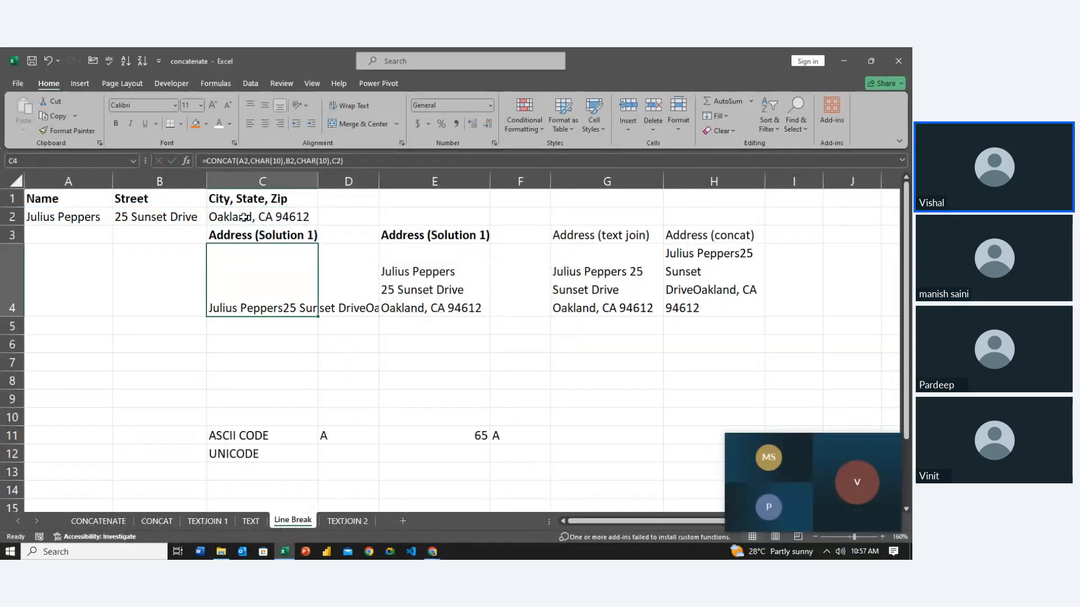
click(354, 105)
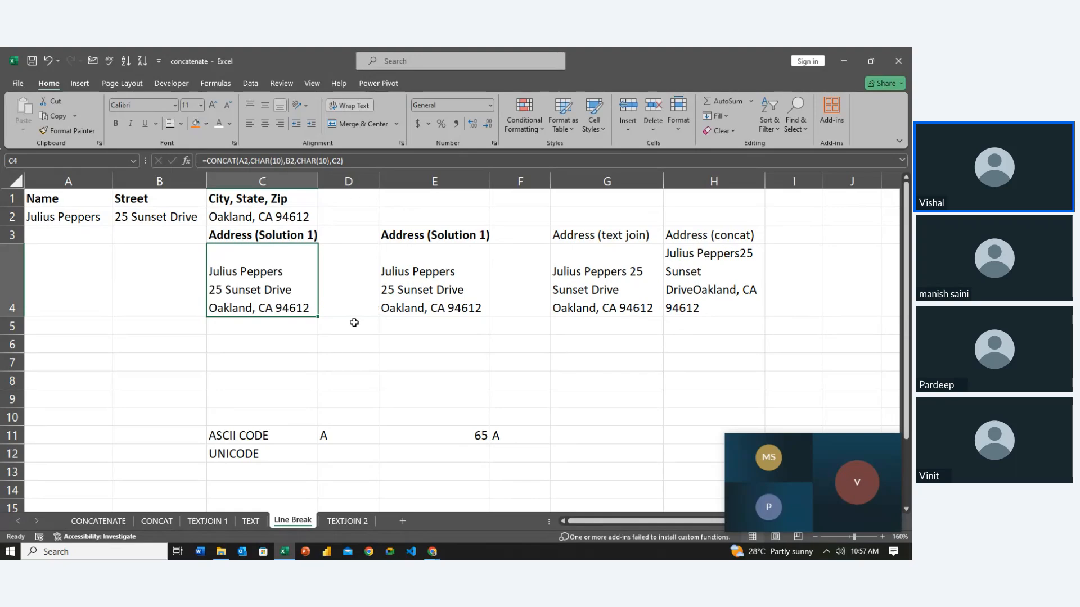
click(334, 383)
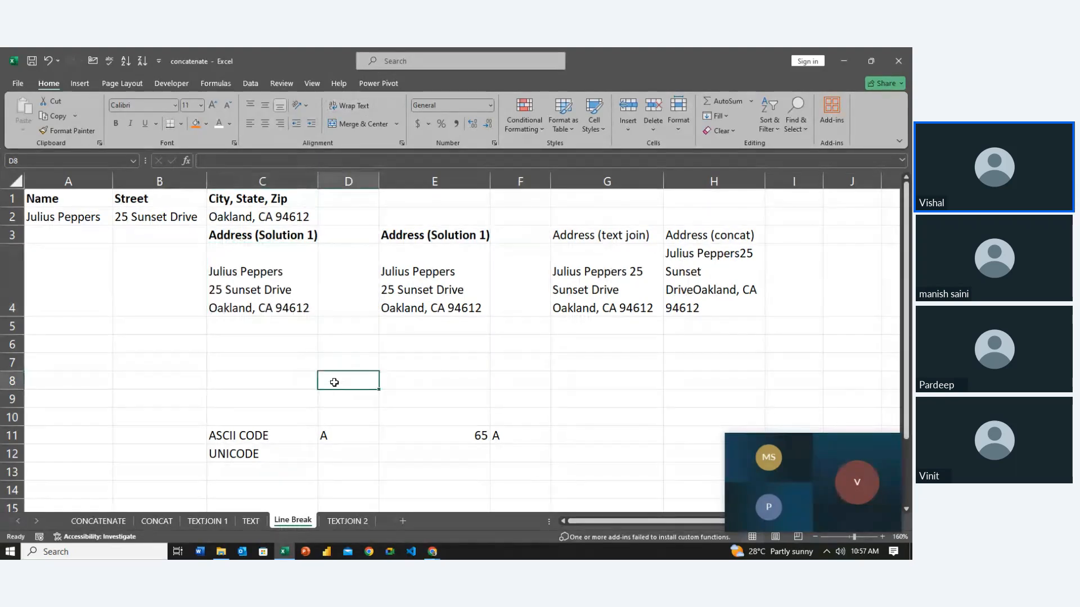
Step: Change the heading in C3 to Address (Solution 2)
key(Left)
key(Up)
key(Up)
key(Up)
key(Up)
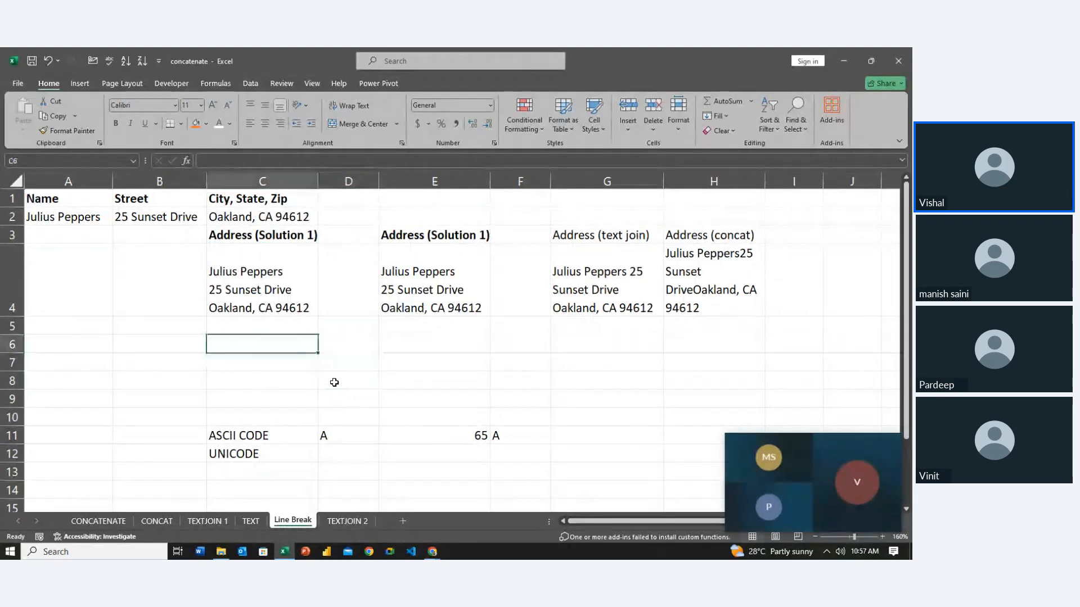
key(Up)
key(Up)
key(Down)
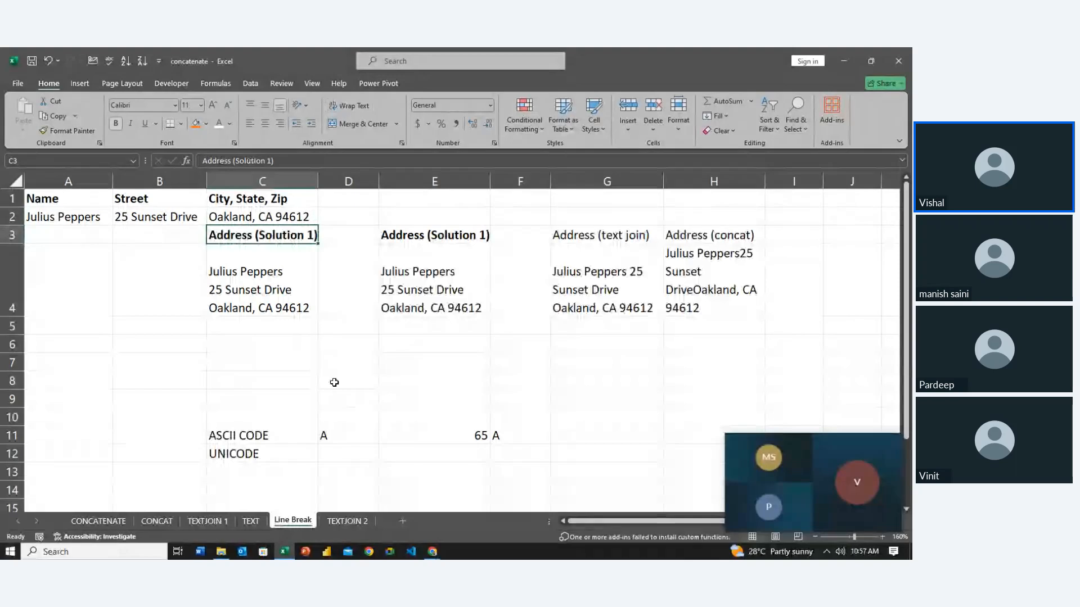
key(F2)
key(Left)
key(BackSpace)
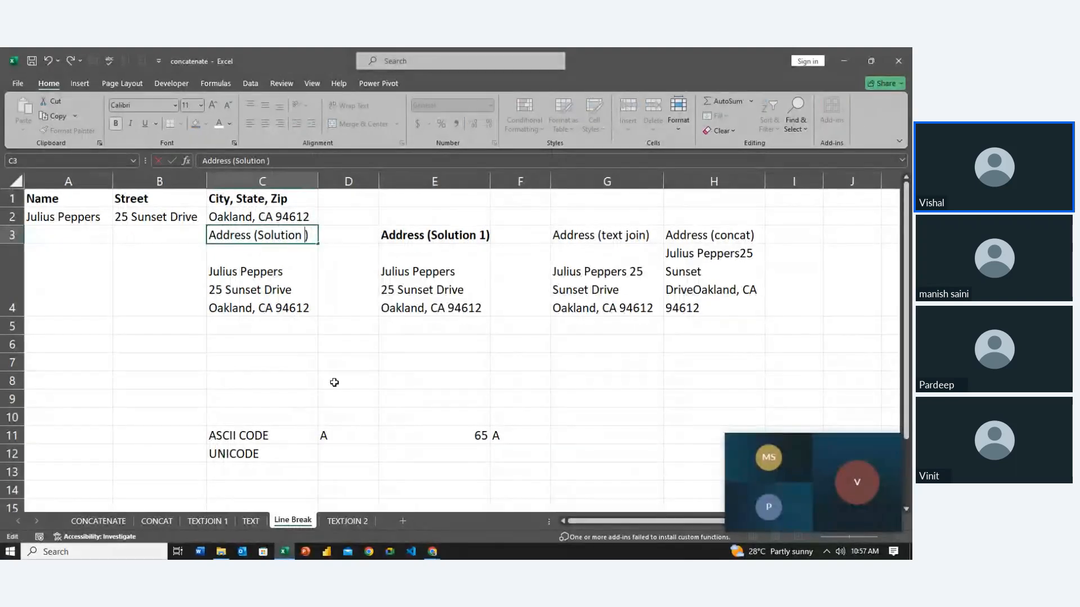
text(2)
key(Return)
key(Left)
key(Right)
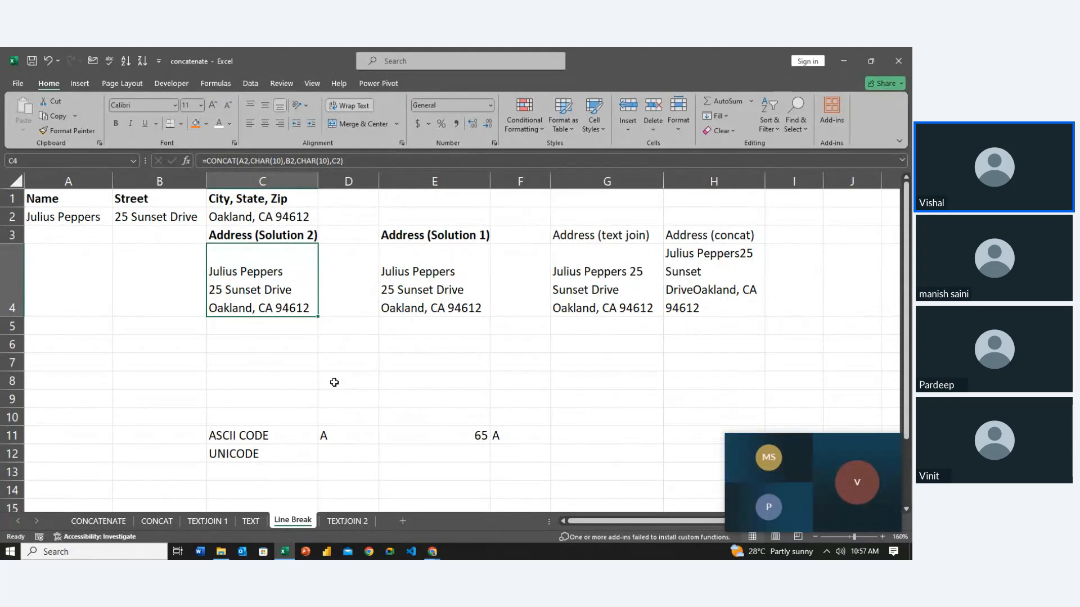
key(Left)
key(Left)
key(Right)
key(Right)
key(Right)
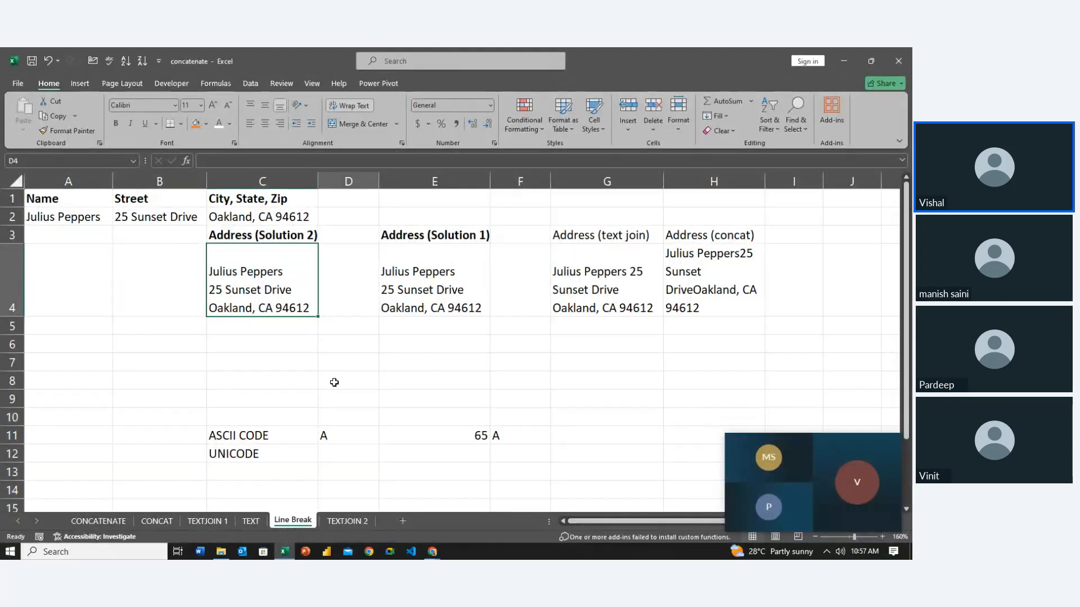
key(Right)
key(Up)
key(Down)
key(Left)
key(Down)
key(Down)
key(Down)
key(Left)
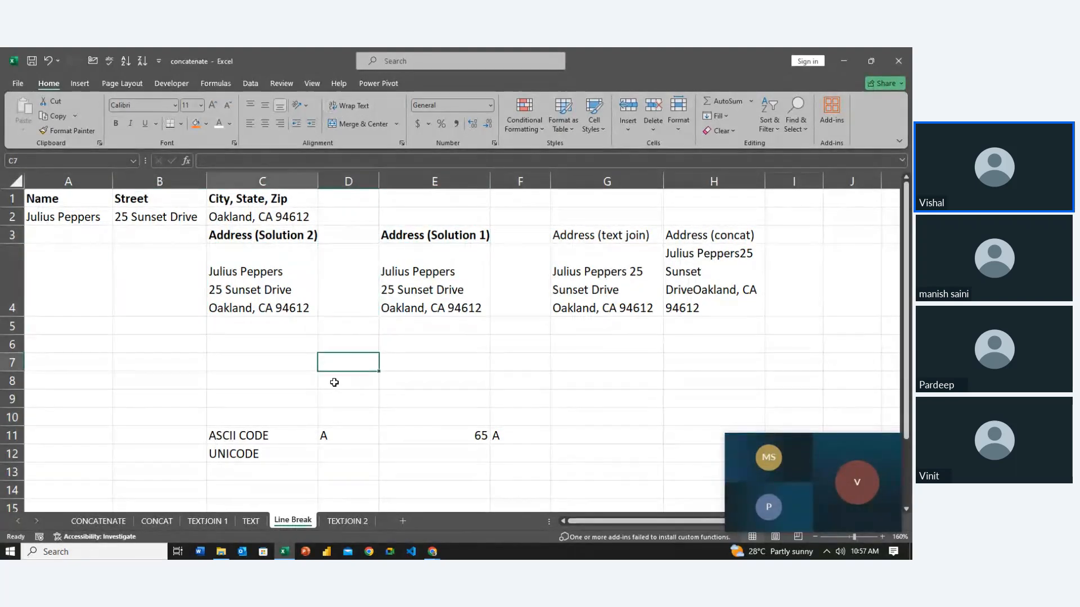
Step: Enter the heading Address (solution 3) in A3 and make it bold
key(Up)
key(Left)
key(Up)
key(Up)
key(Up)
key(Up)
key(Left)
key(Down)
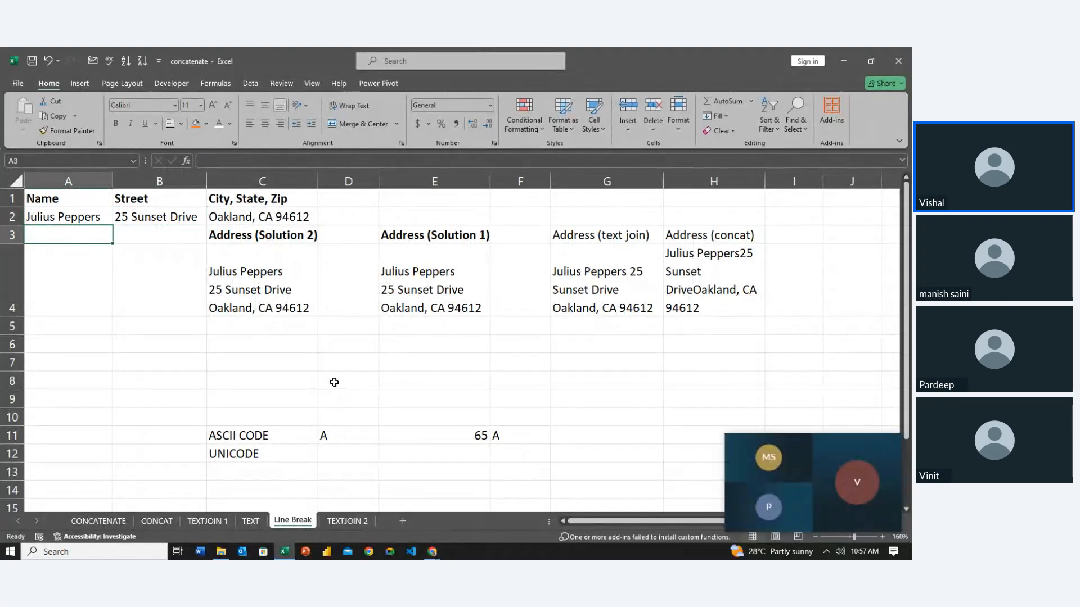
text(A)
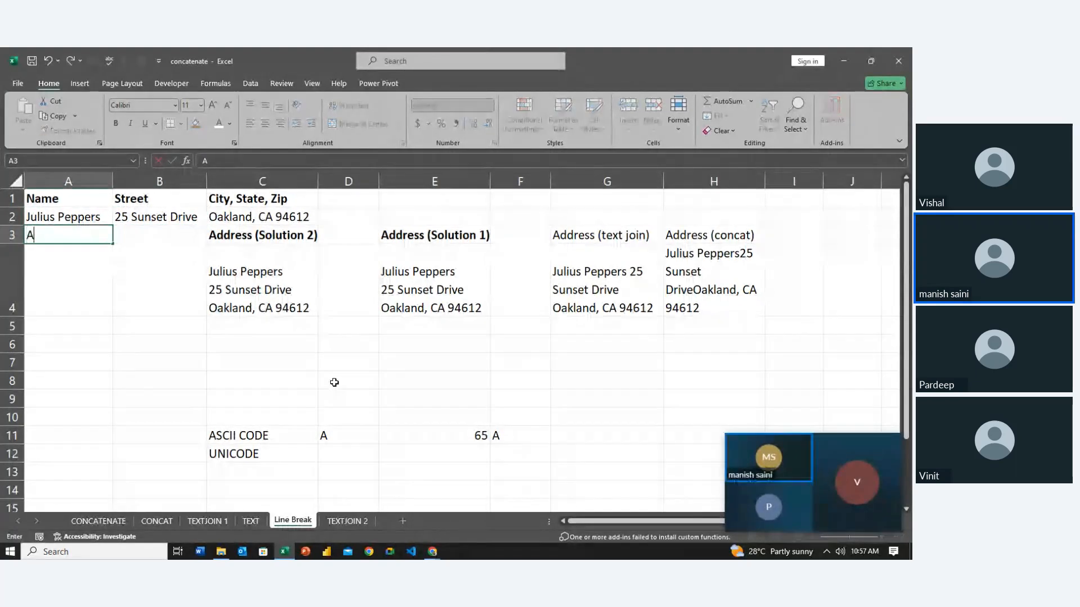
text(ddre)
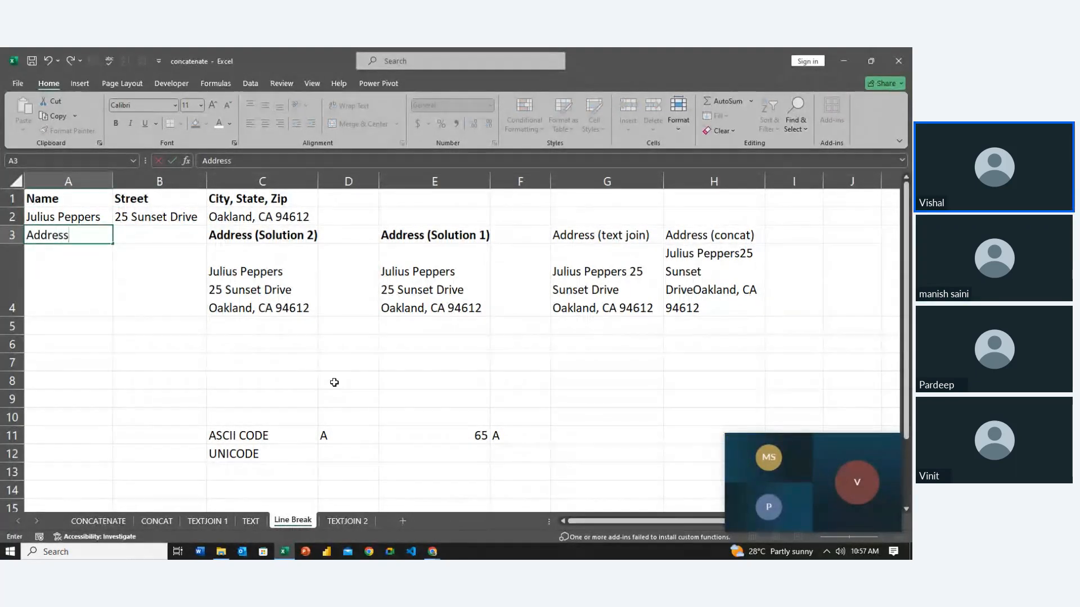
text(ss)
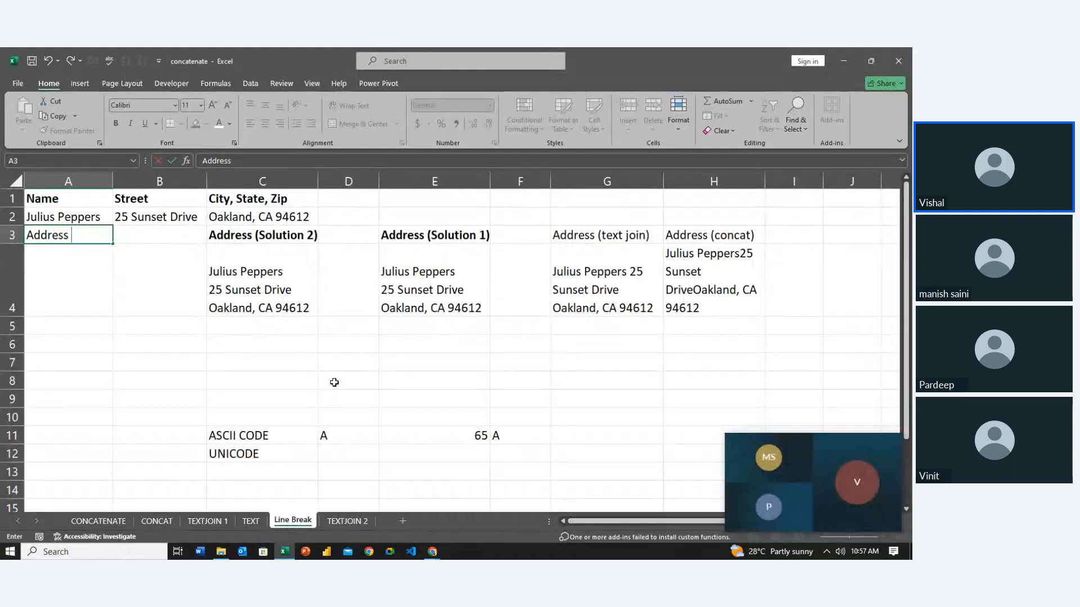
text( (solution 3)
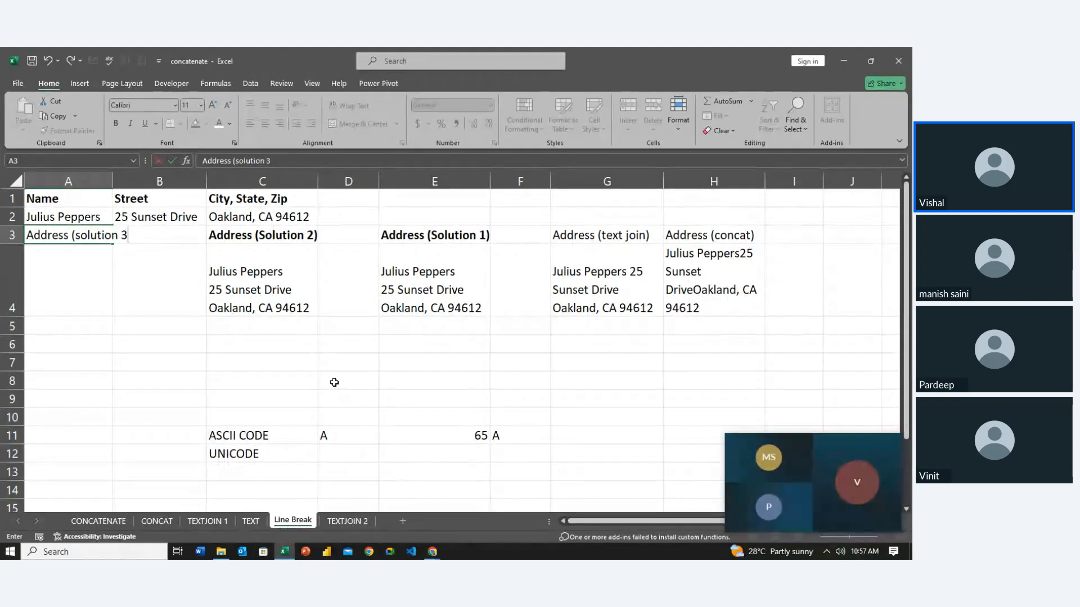
key(ctrl+Return)
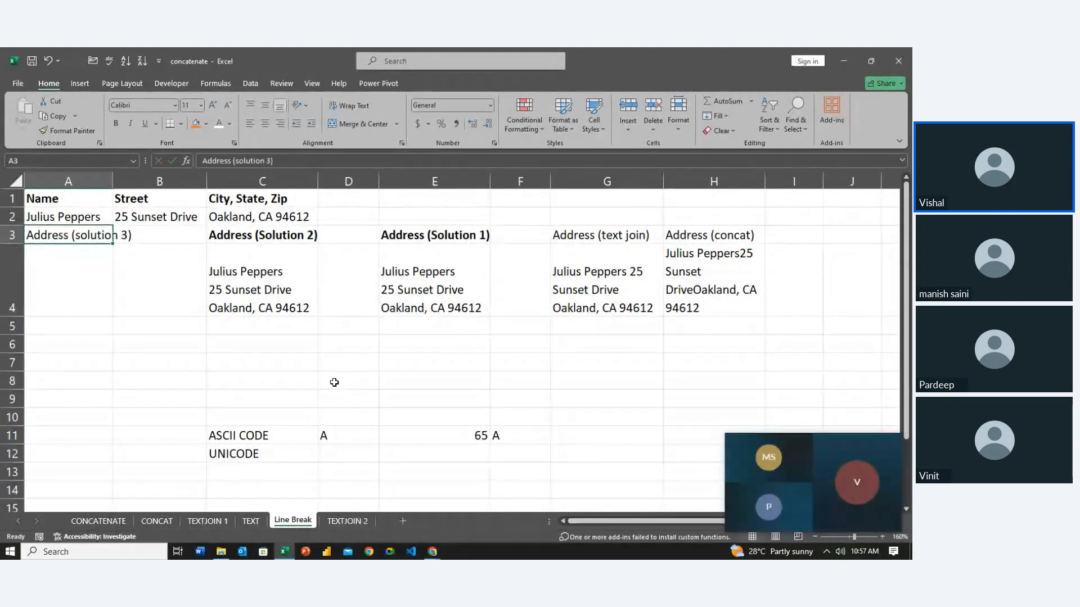
key(ctrl+b)
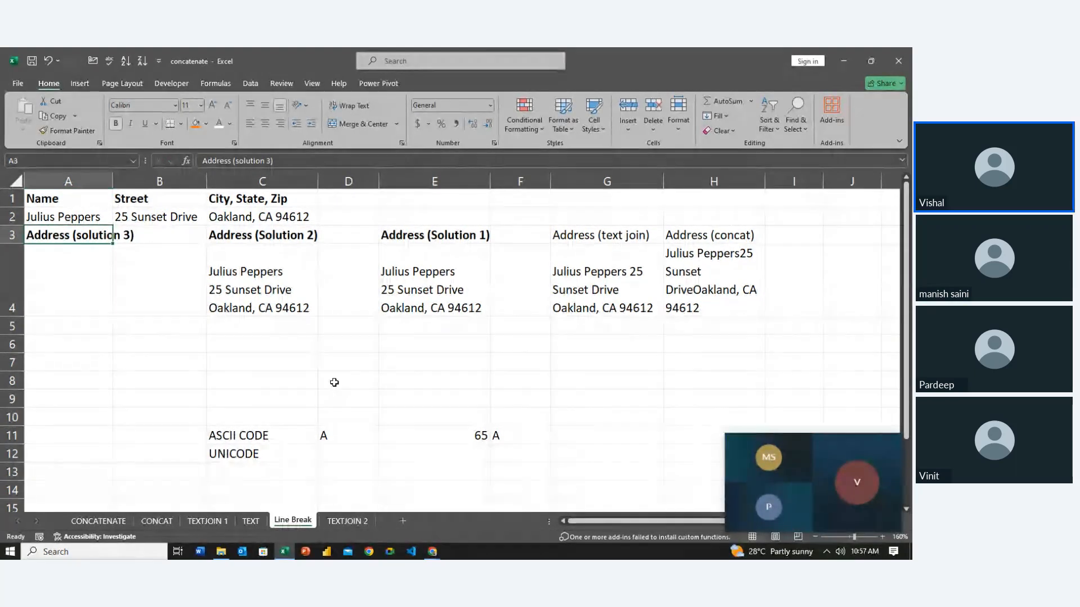
text(oi)
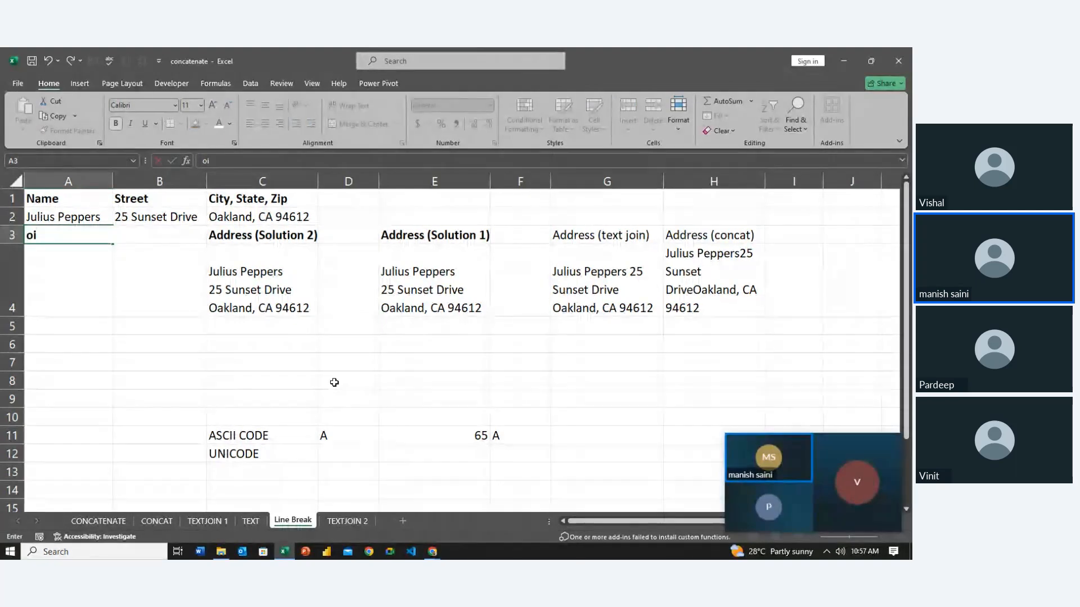
key(ctrl+z)
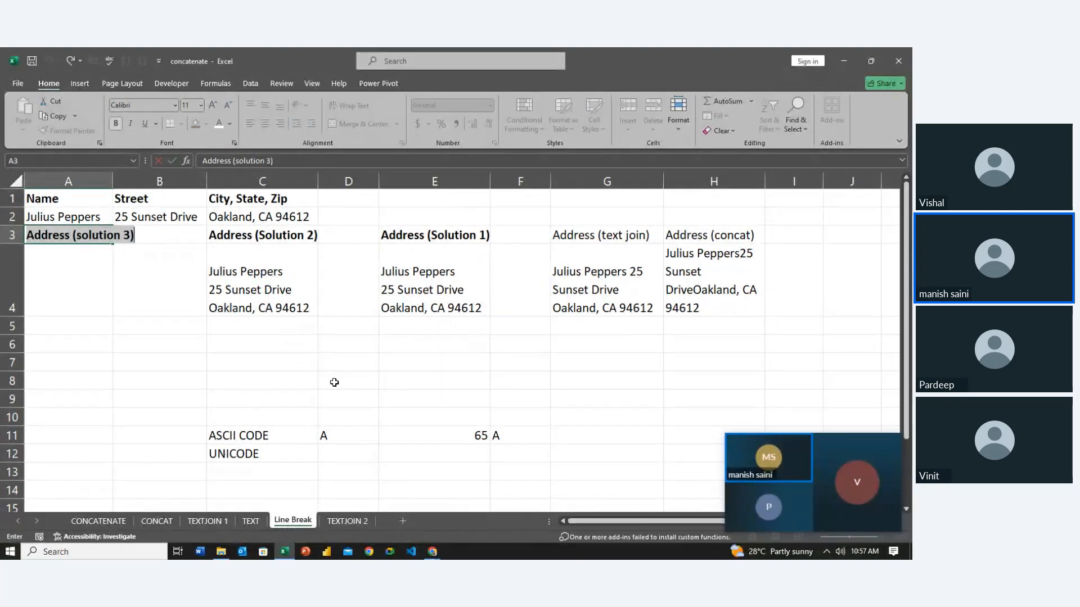
key(Escape)
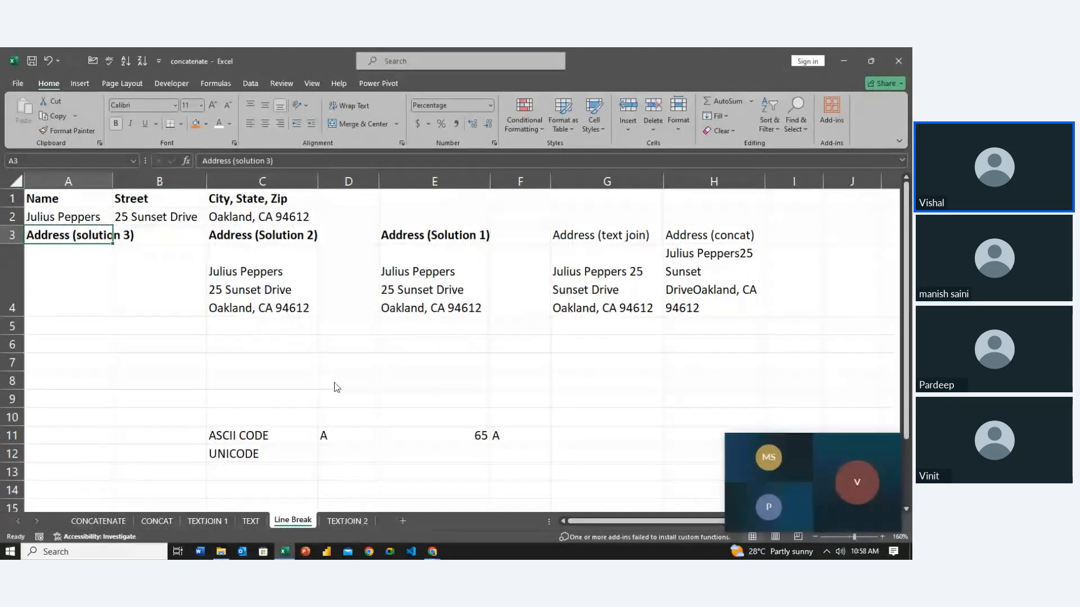
Step: AutoFit the width of column A to the heading in A3
key(alt+h)
key(o)
key(i)
Step: Enter =TEXTJOIN(CHAR(10),TRUE,A2:C2) in A4 to join the name, street and city with line breaks
key(Down)
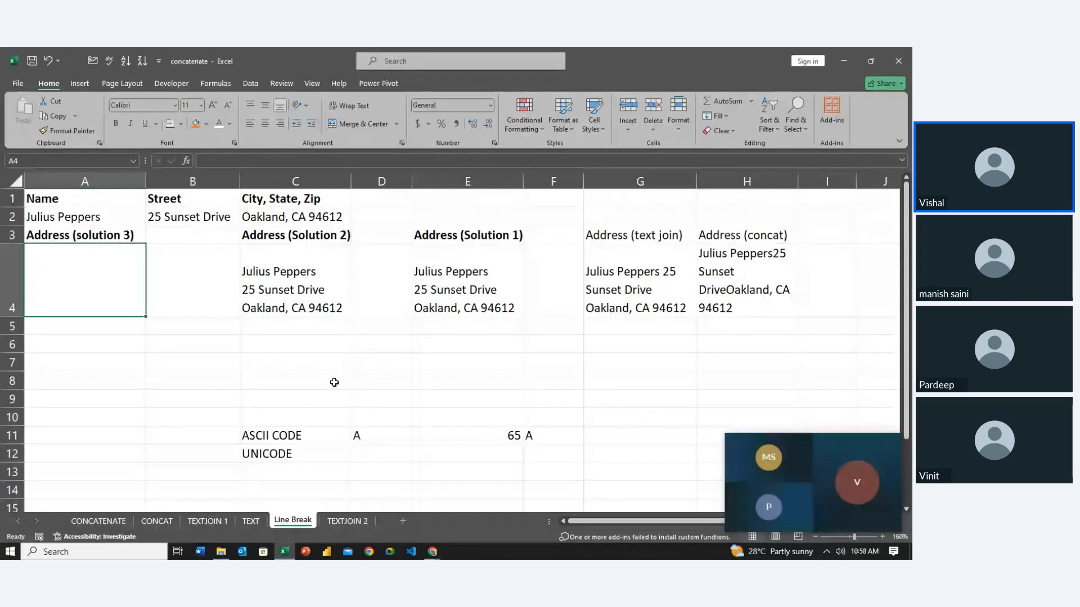
text(=text)
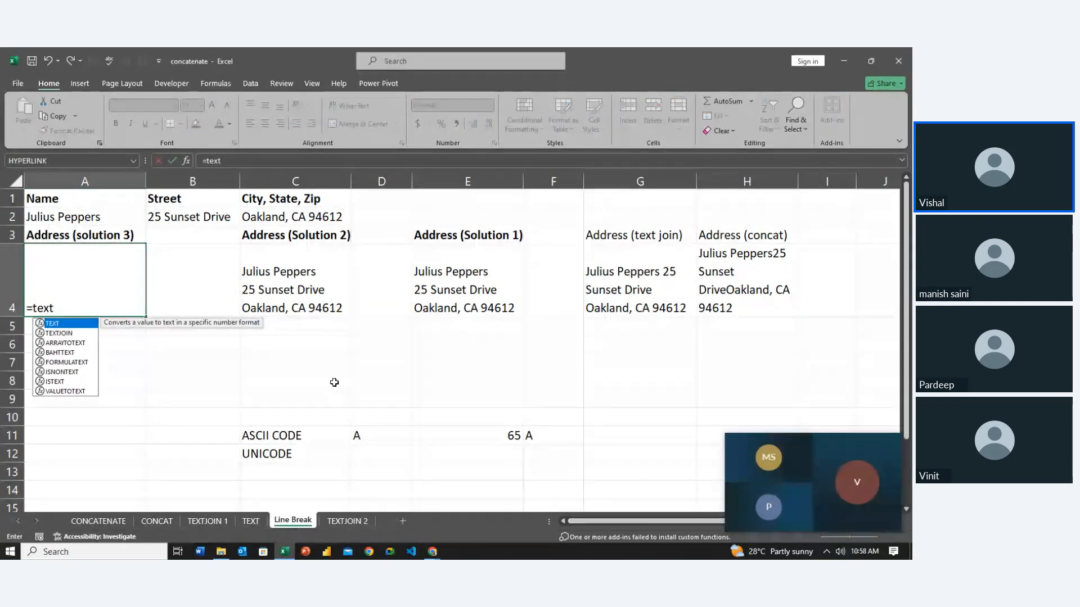
key(Down)
key(Tab)
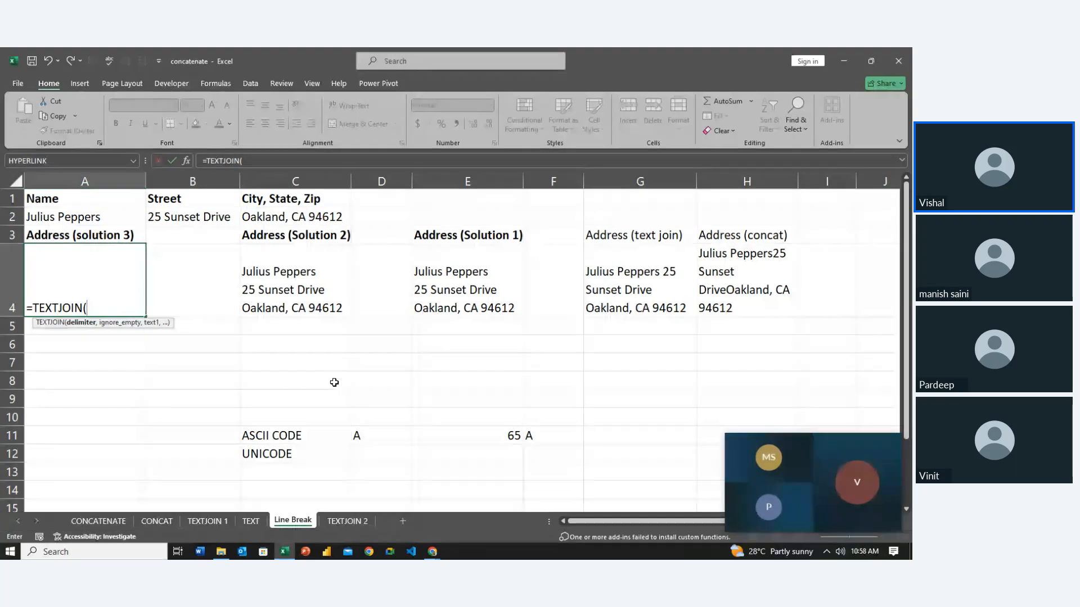
text(char)
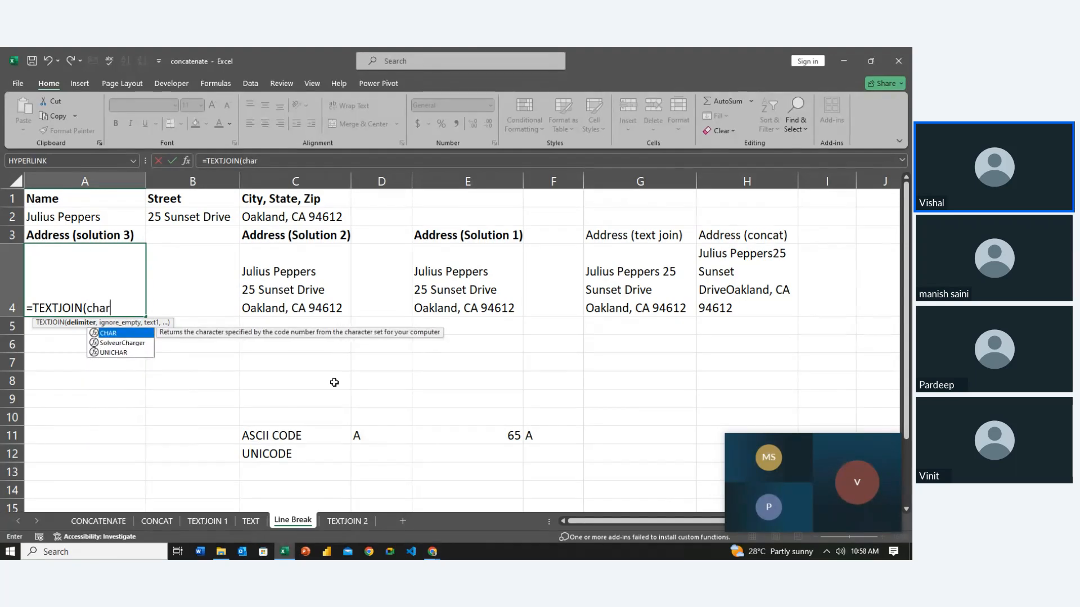
key(Tab)
text(1)
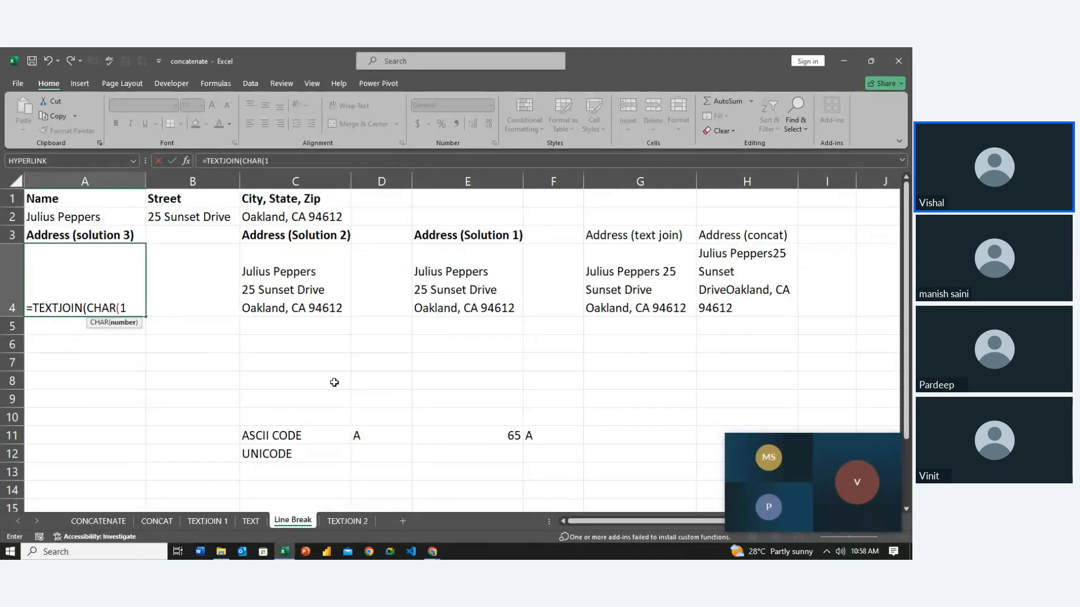
text(0))
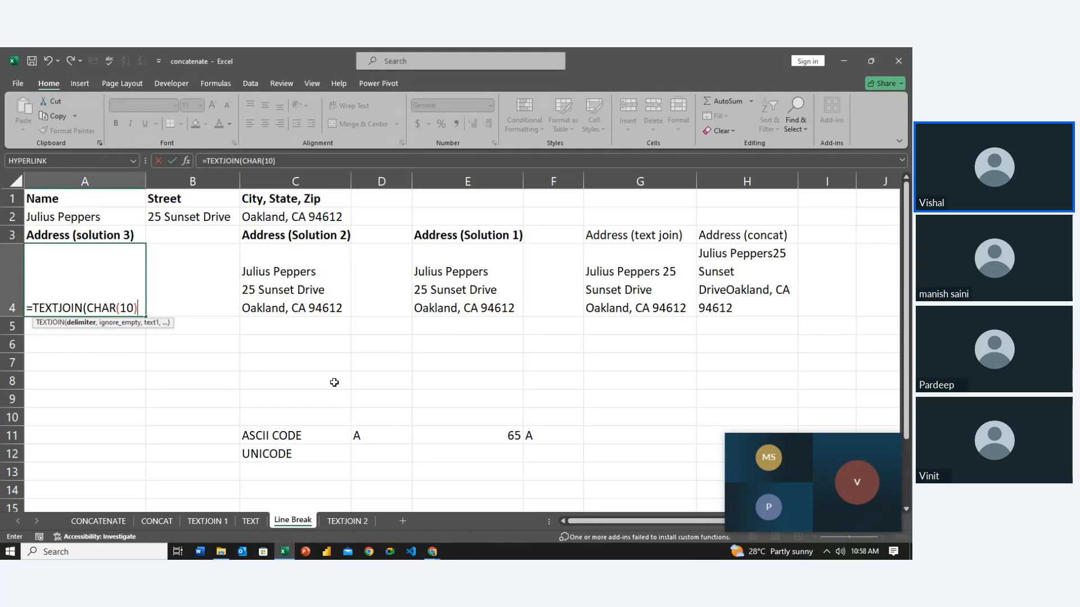
text(,)
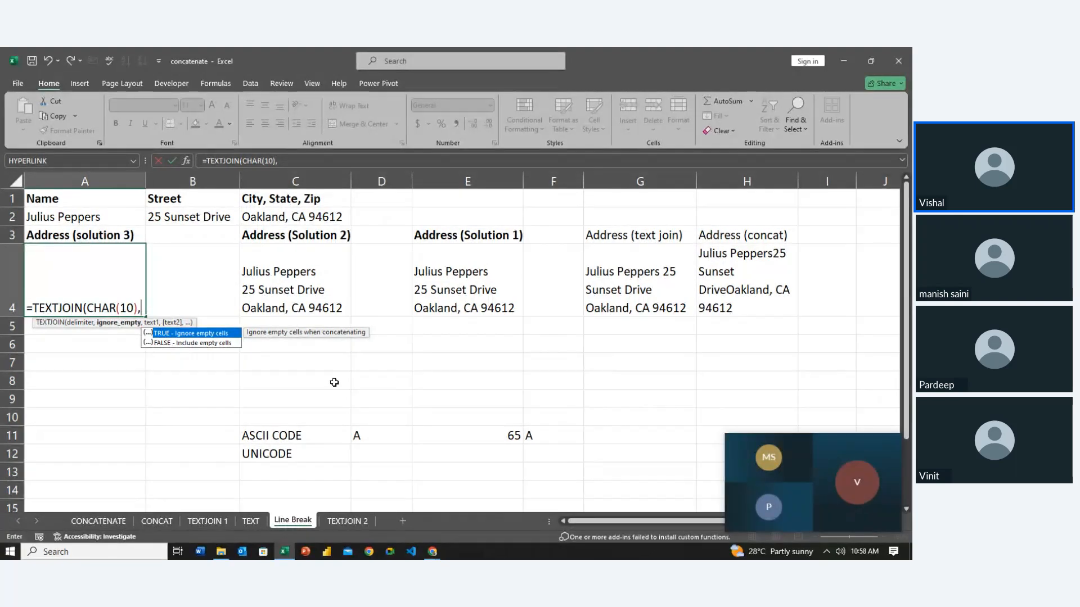
key(Tab)
text(,)
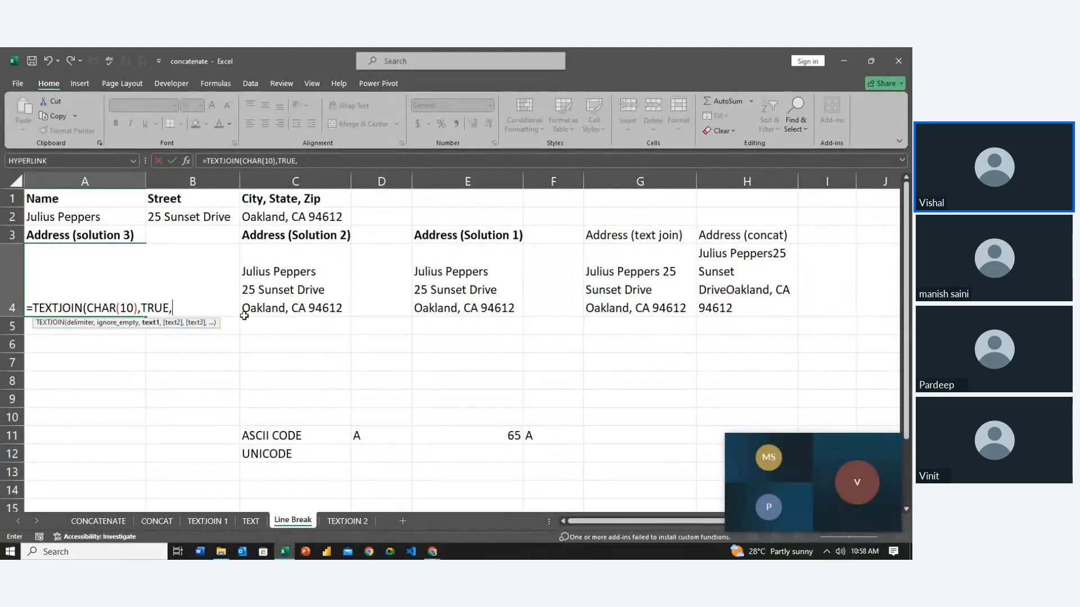
drag(67, 217, 266, 220)
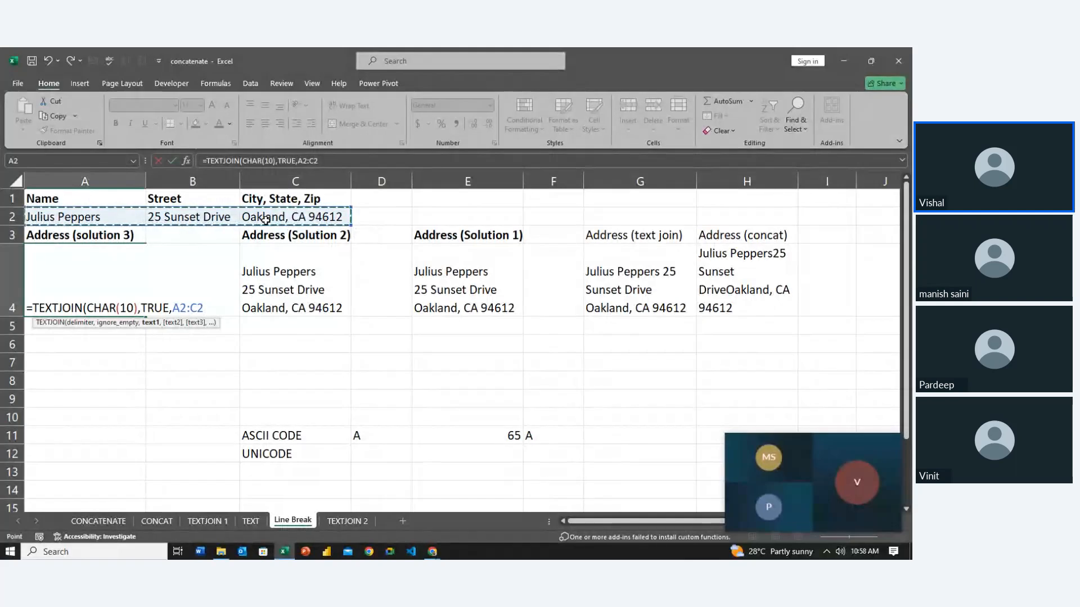
key(Return)
key(Return)
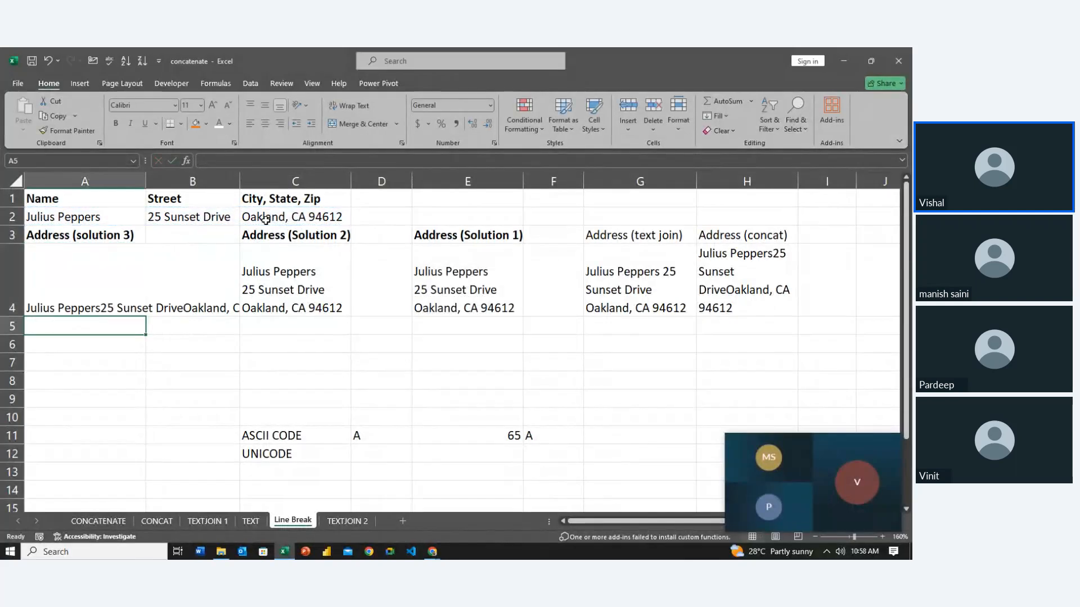
Step: Turn on text wrapping for the TEXTJOIN result in A4
key(Up)
click(338, 105)
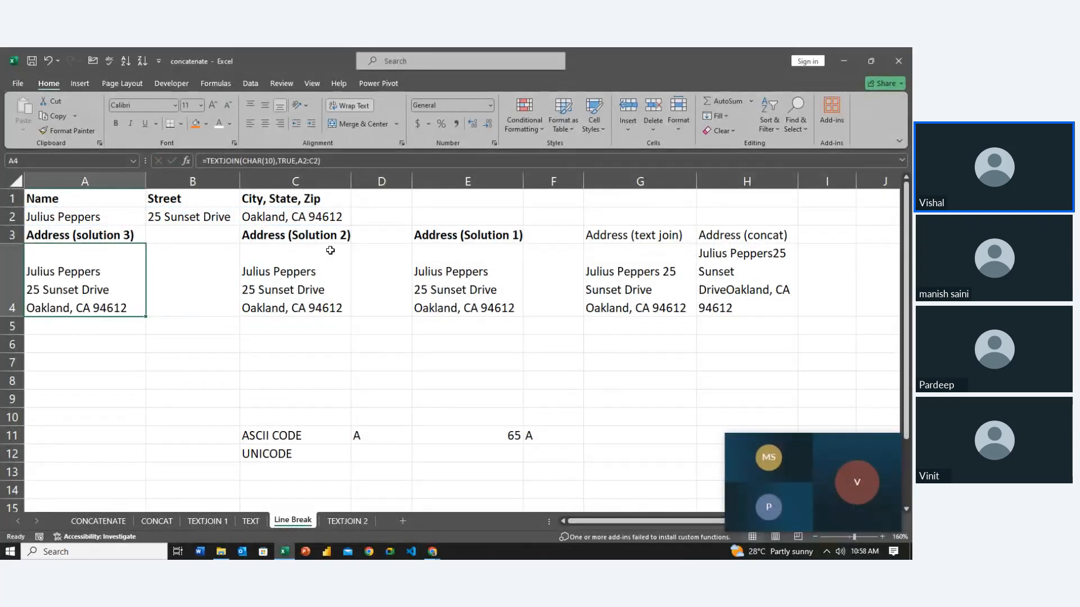
click(381, 383)
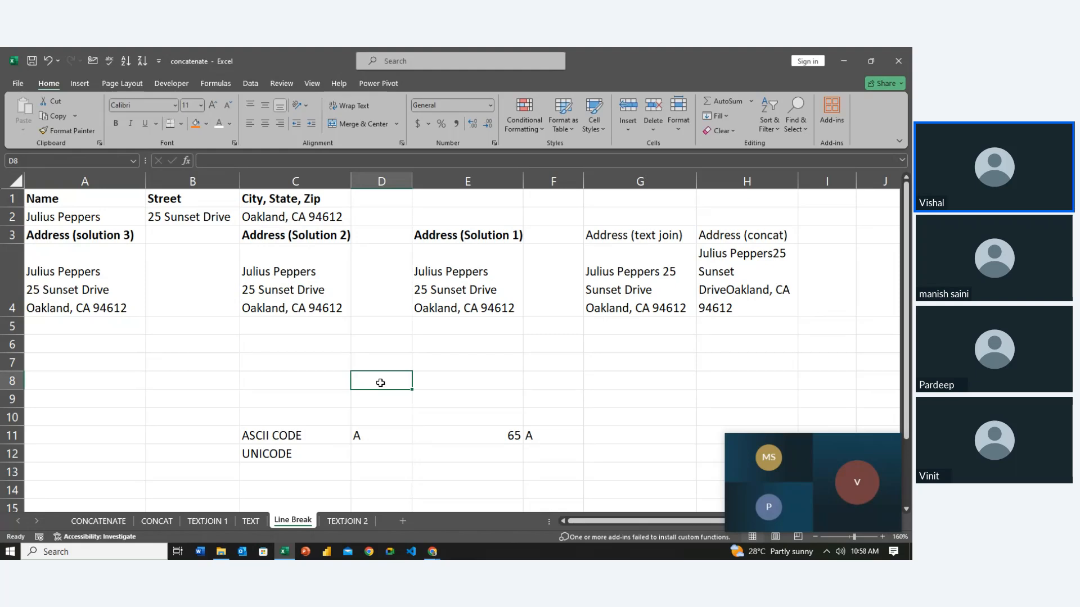
Step: Delete the Address (text join) and Address (concat) examples in G3:H4
key(Up)
key(Right)
key(Right)
key(Right)
key(Up)
key(Right)
key(Left)
key(Up)
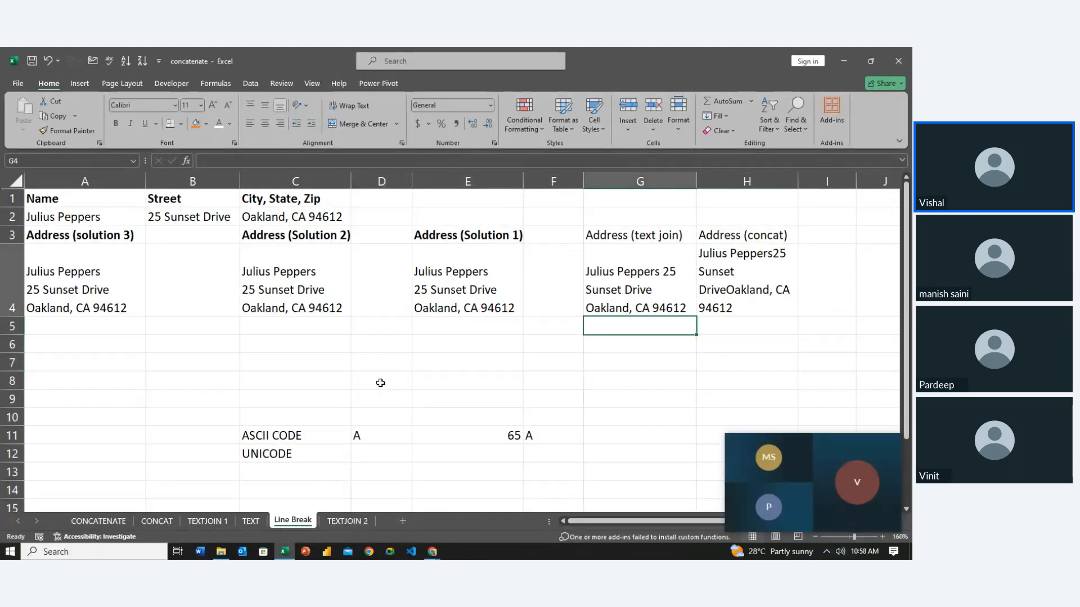
key(Up)
key(shift+Down)
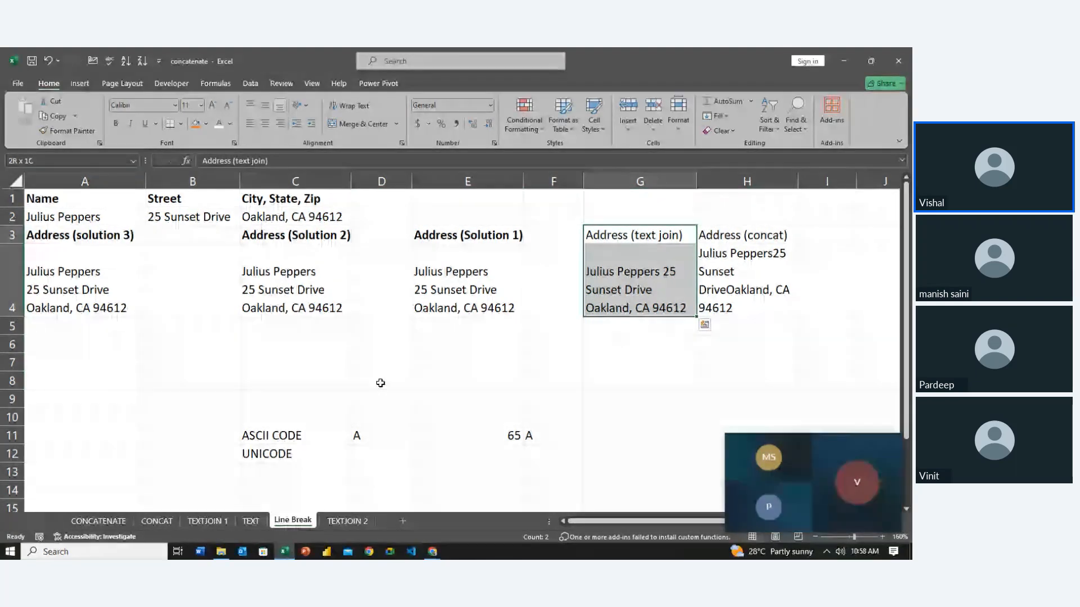
key(shift+Right)
key(Delete)
Step: Clear the ASCII CODE and UNICODE notes in C11:F12
key(Left)
key(Down)
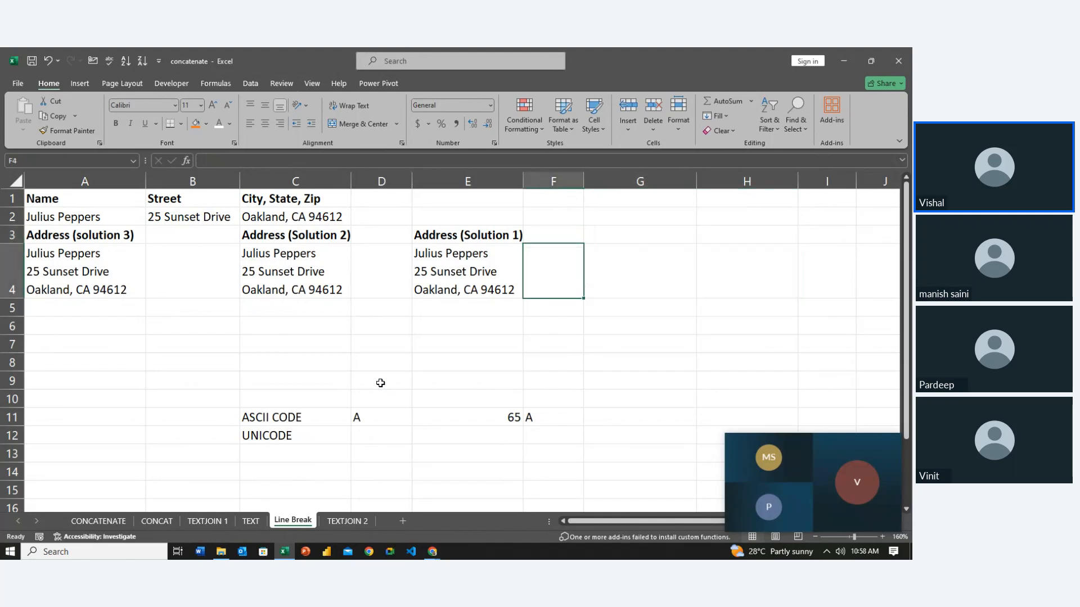
key(Down)
key(Down)
key(Down)
key(Down)
key(Down)
key(Down)
key(Down)
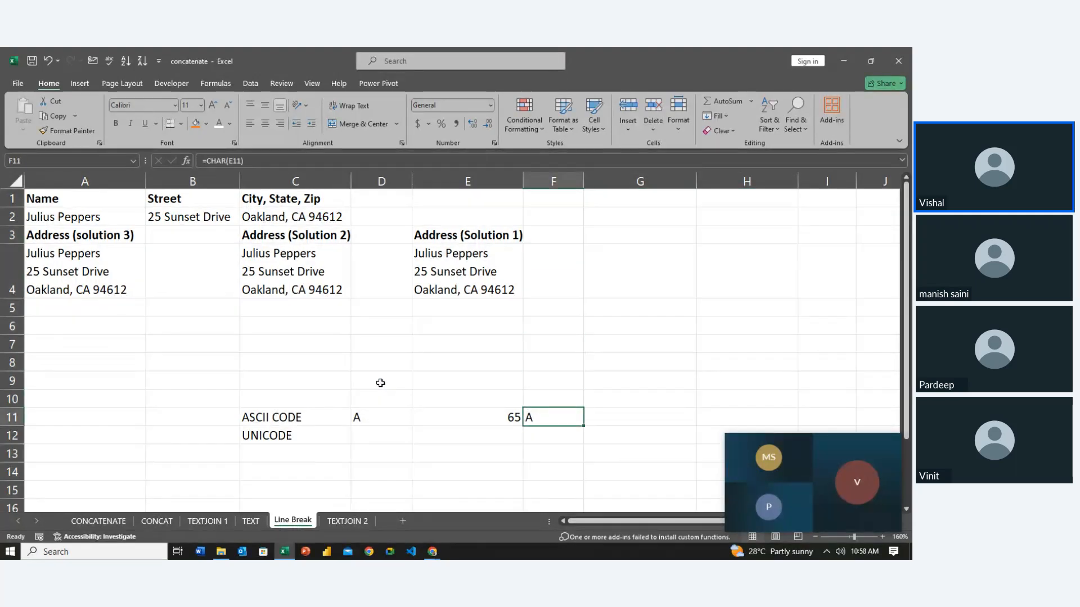
key(shift+Left)
key(shift+Left)
key(shift+Left)
key(shift+Down)
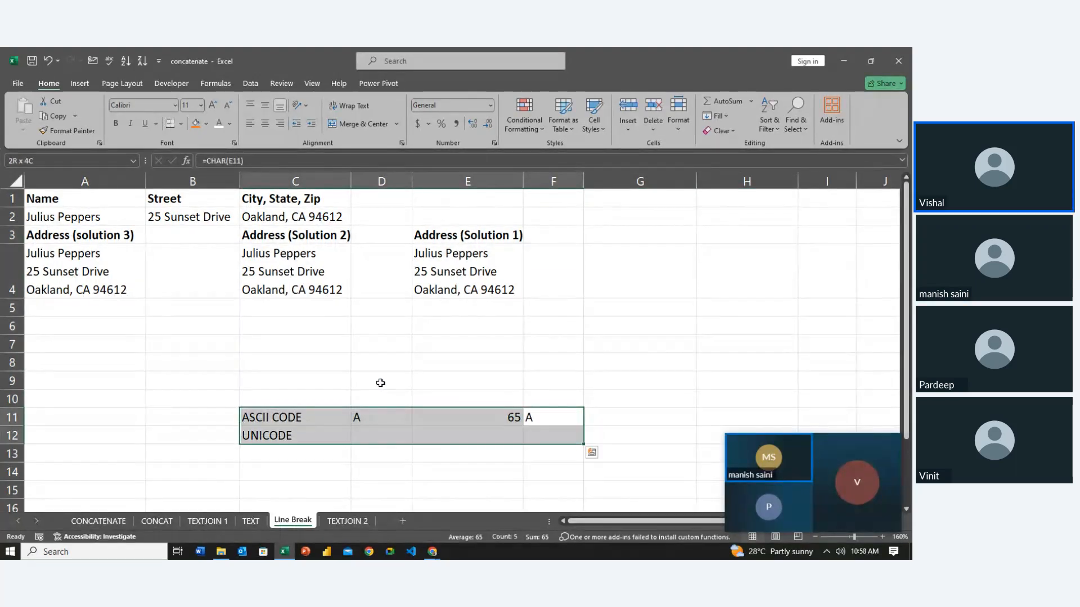
key(Delete)
Step: Look over the solution 3 address block in A3:A4 and the Solution 1 heading in E3
key(Left)
key(Up)
key(Up)
key(Up)
key(Left)
key(Left)
key(Up)
key(Up)
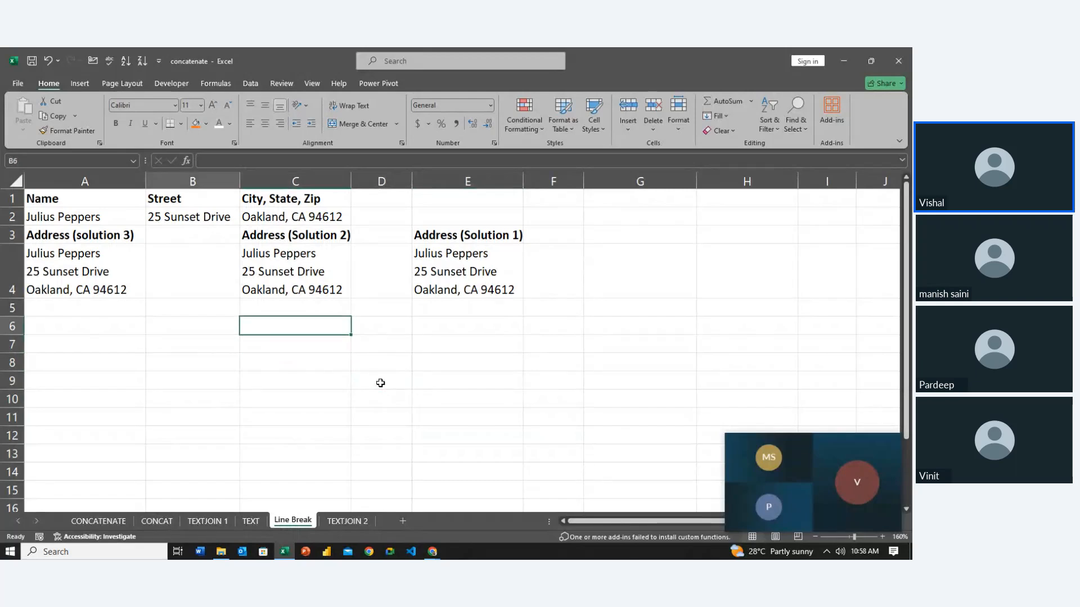
key(Left)
key(Left)
key(Up)
key(Up)
key(Up)
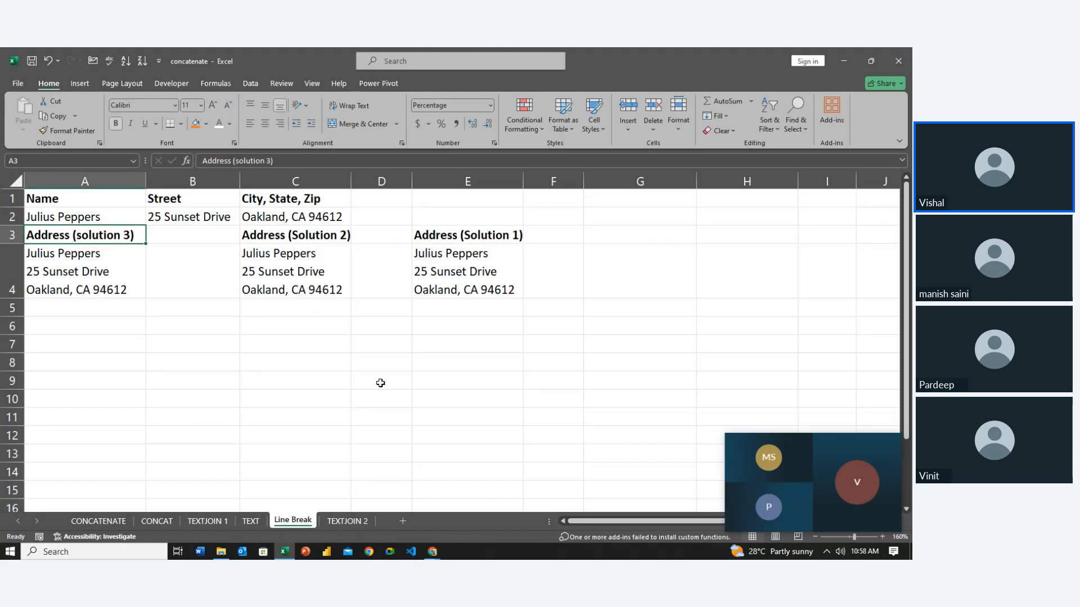
key(shift+Down)
key(shift+Right)
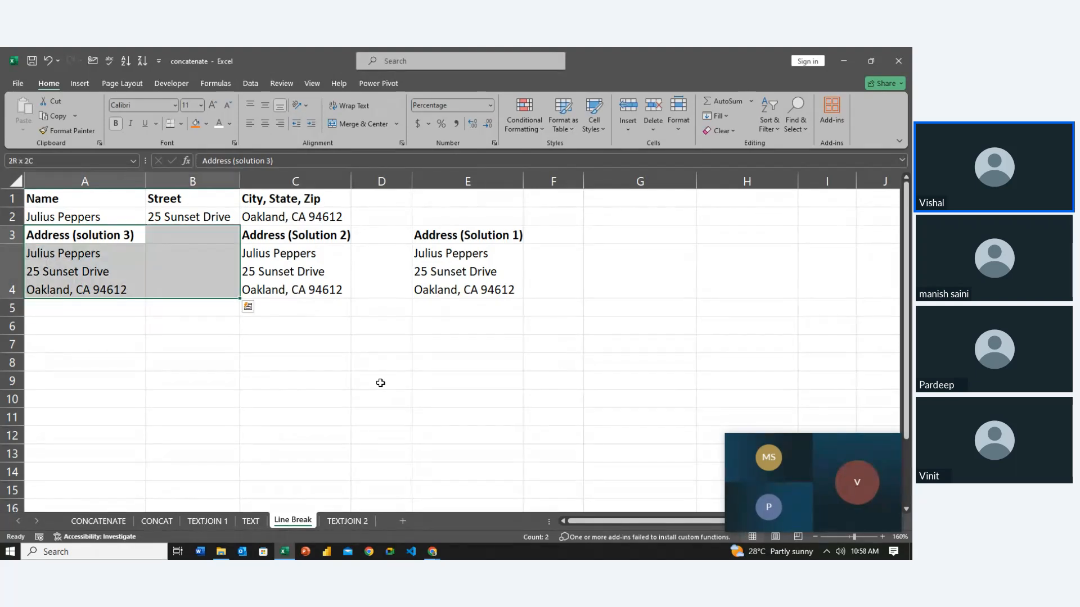
key(Right)
key(Right)
key(Right)
key(Right)
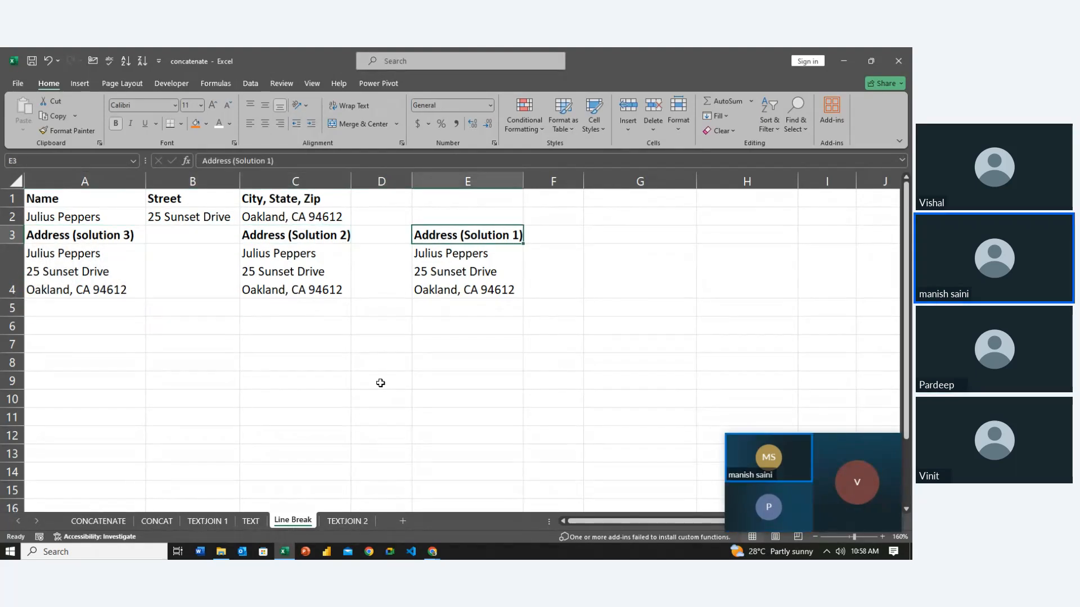
key(Down)
key(Down)
key(Down)
key(Down)
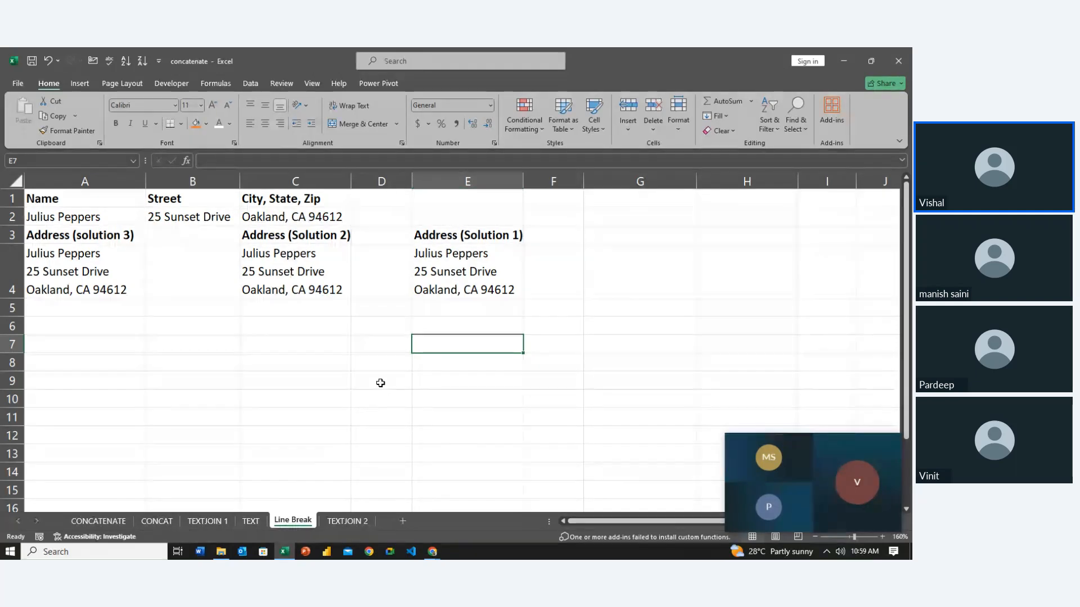
Step: Review all three address solutions in A3:E4 and the CONCAT formula in C4
key(Left)
key(Left)
key(Left)
key(Left)
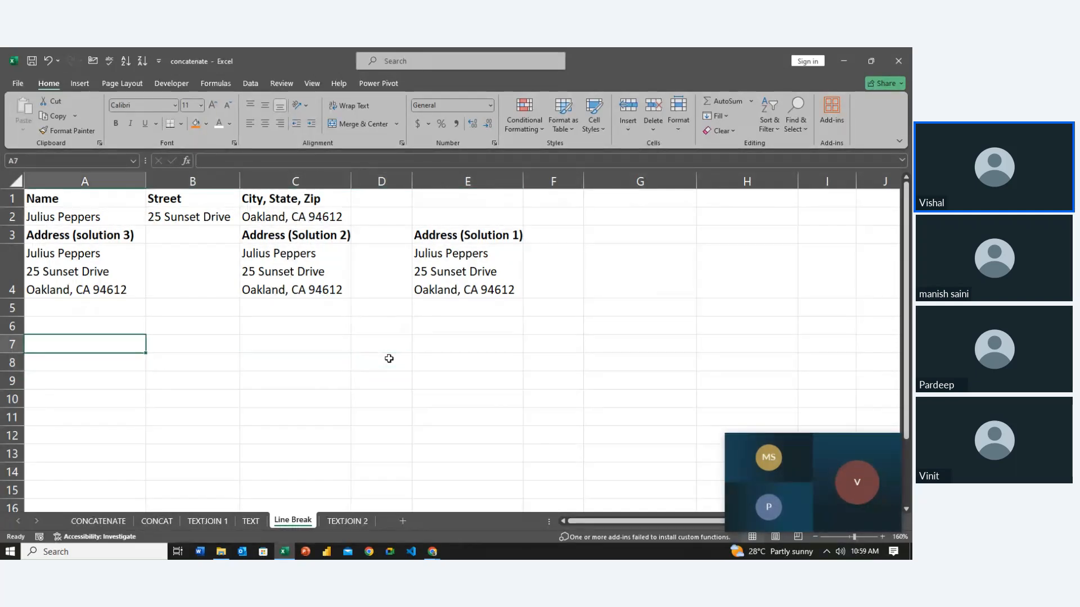
key(Up)
key(Up)
key(Up)
key(Up)
key(shift+Down)
key(shift+Right)
key(shift+Right)
key(shift+Right)
key(shift+Right)
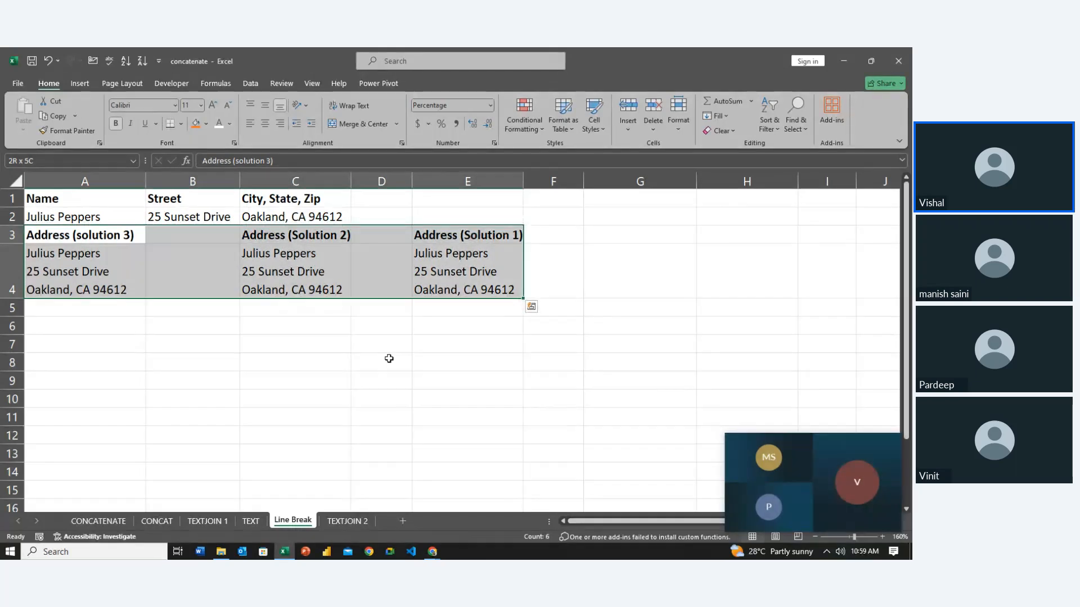
key(Right)
key(Down)
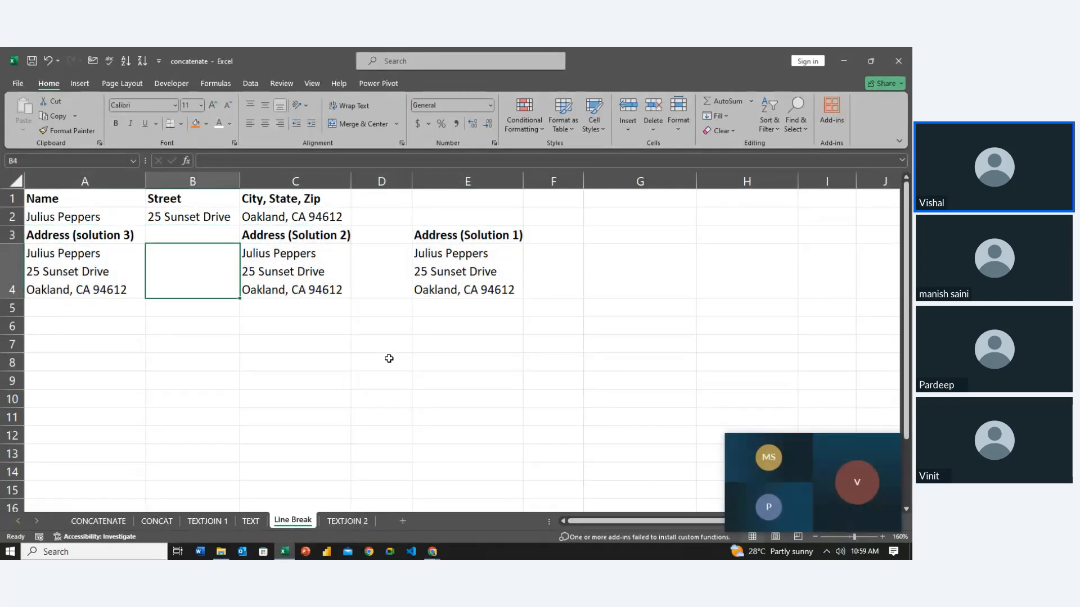
key(Down)
key(Right)
key(Up)
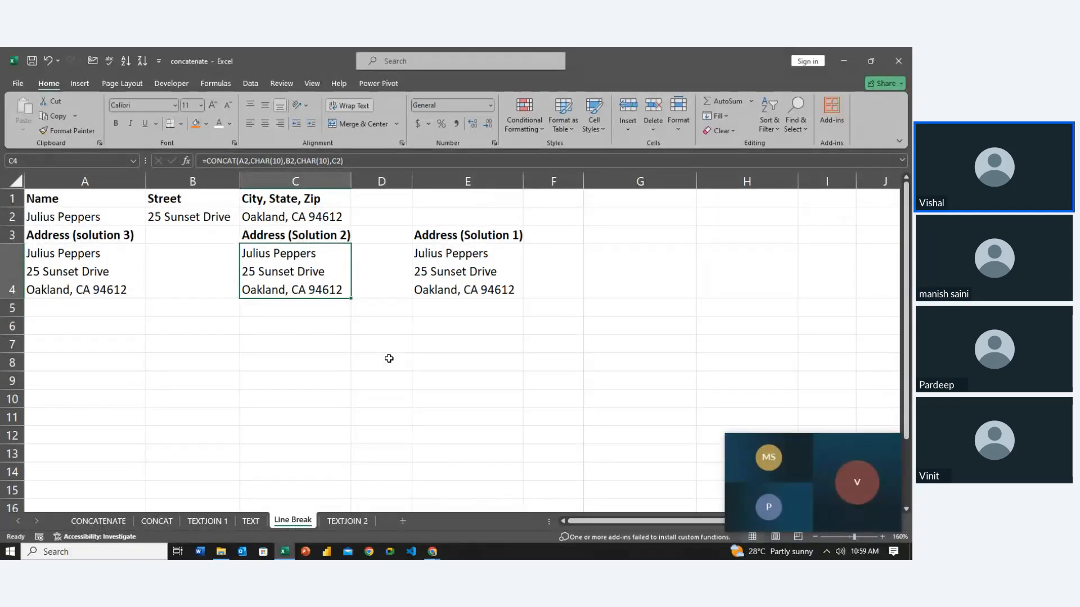
Step: Switch to the TEXTJOIN 2 sheet and enlarge its display
click(341, 520)
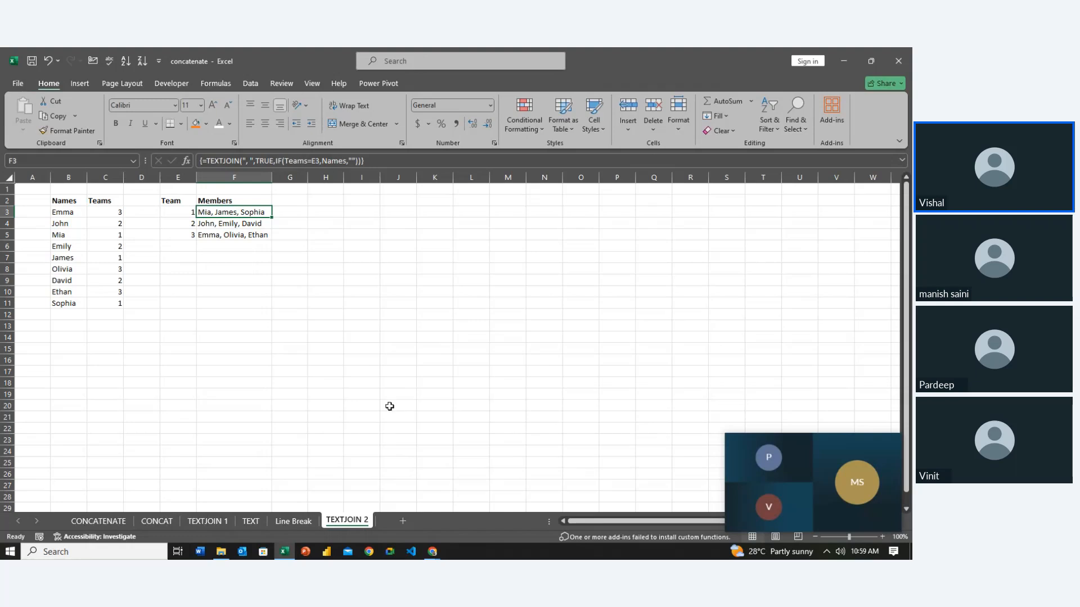
scroll(393, 405, up, 3)
scroll(389, 405, up, 2)
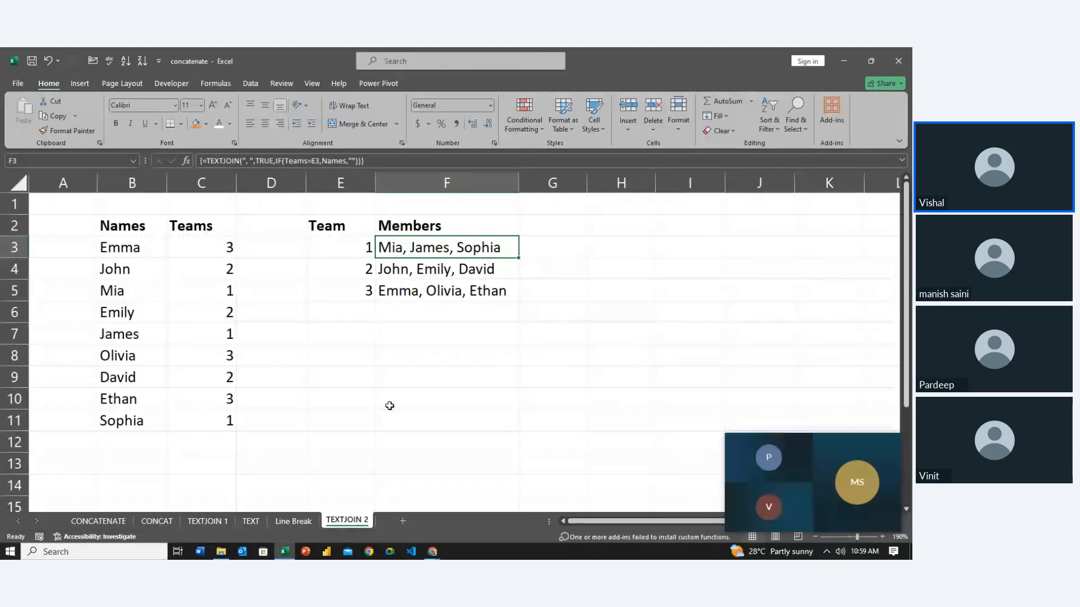
Step: Examine the Names and Teams lists in columns B and C
click(420, 425)
key(Up)
key(Up)
key(Up)
key(Up)
key(Up)
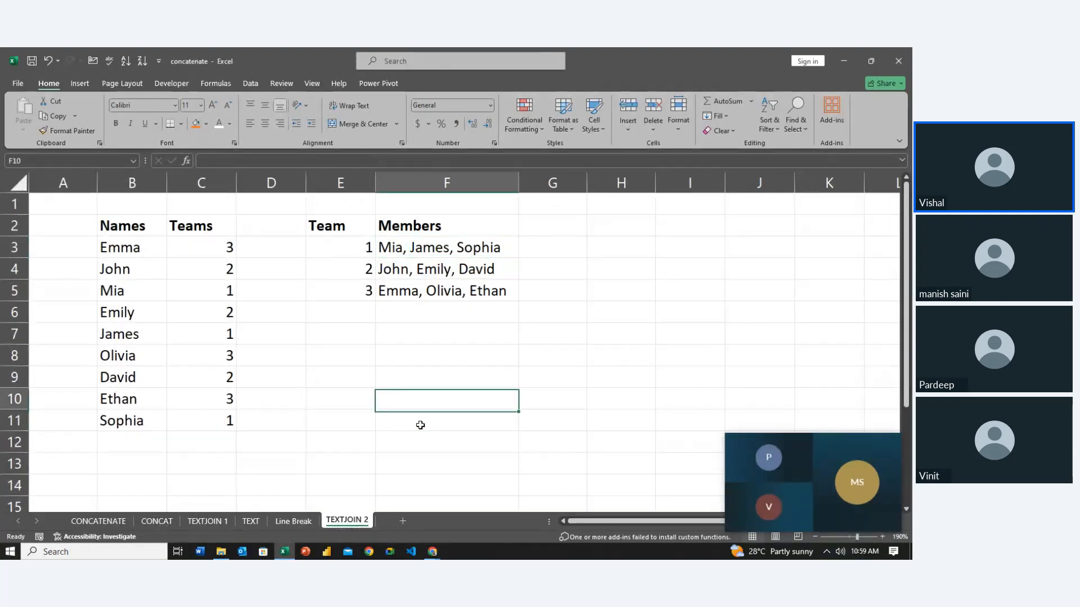
key(Left)
key(Left)
key(Left)
key(Left)
key(Left)
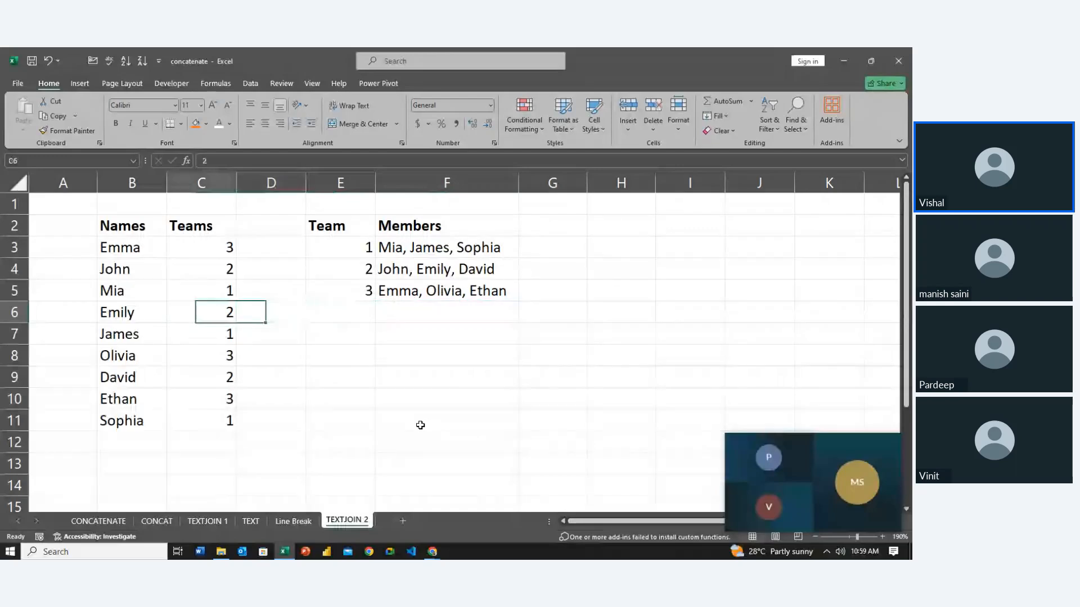
Step: Copy the Team and Members headings from E2:F2 to E9:F9
key(Right)
key(Right)
key(Right)
key(Up)
key(Up)
key(Up)
key(Up)
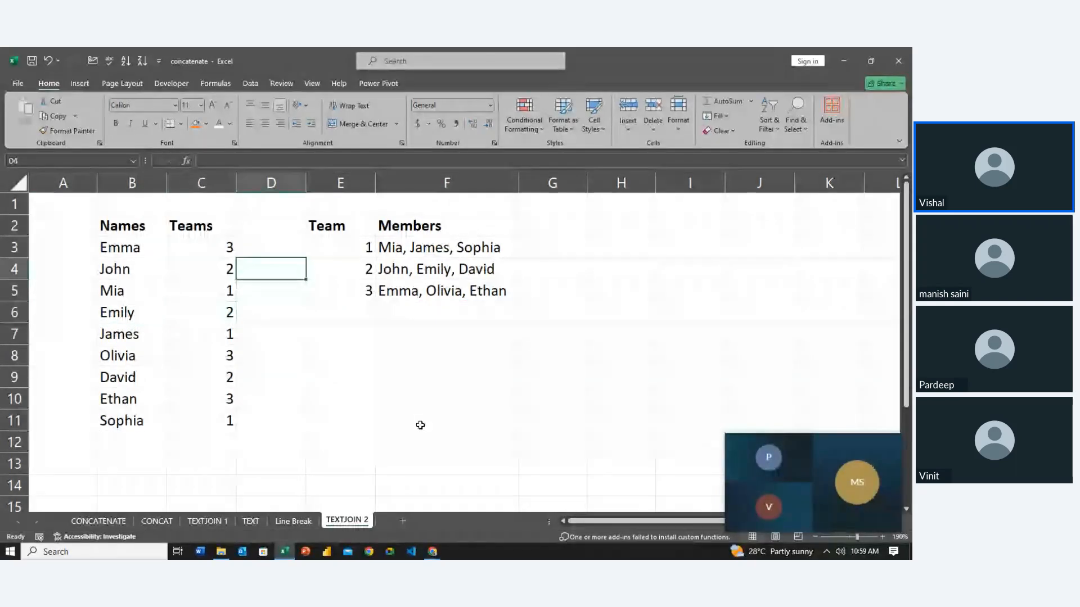
key(Right)
key(shift+Right)
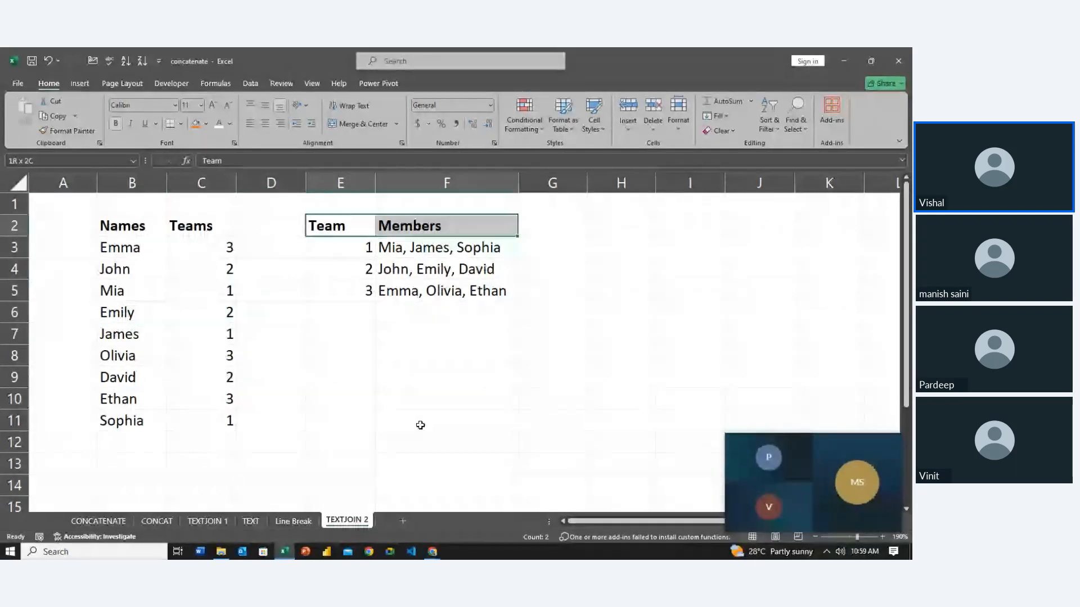
key(ctrl+c)
key(Down)
key(Down)
key(Down)
key(Down)
key(Down)
key(Down)
key(Down)
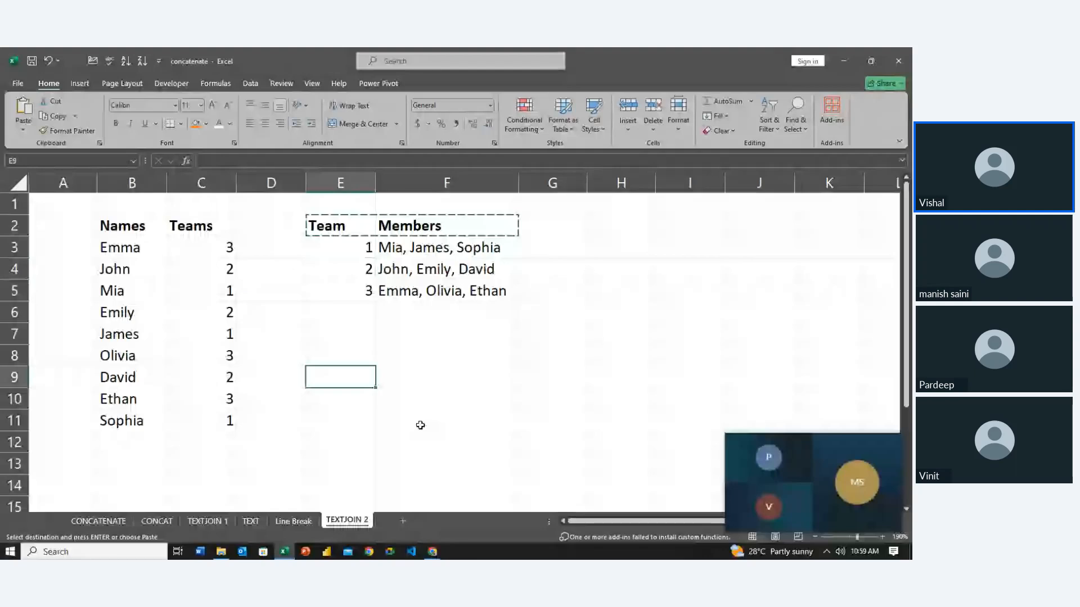
key(ctrl+v)
Step: Enter the team numbers 1, 2 and 3 in E10:E12 under the copied Team heading
key(Down)
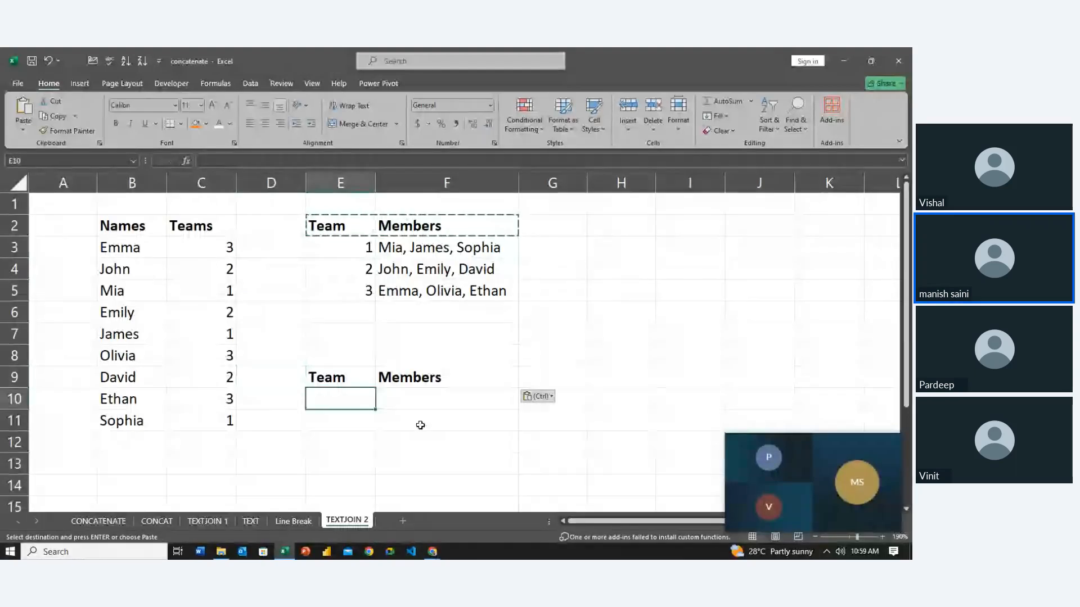
text(1)
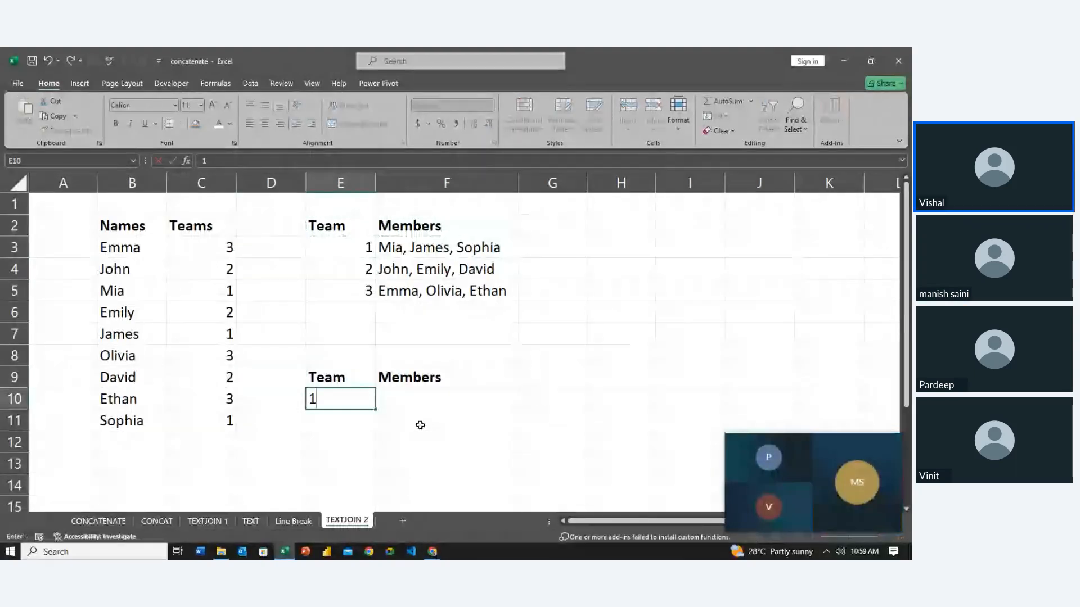
key(Return)
text(2)
key(Return)
text(3)
key(Return)
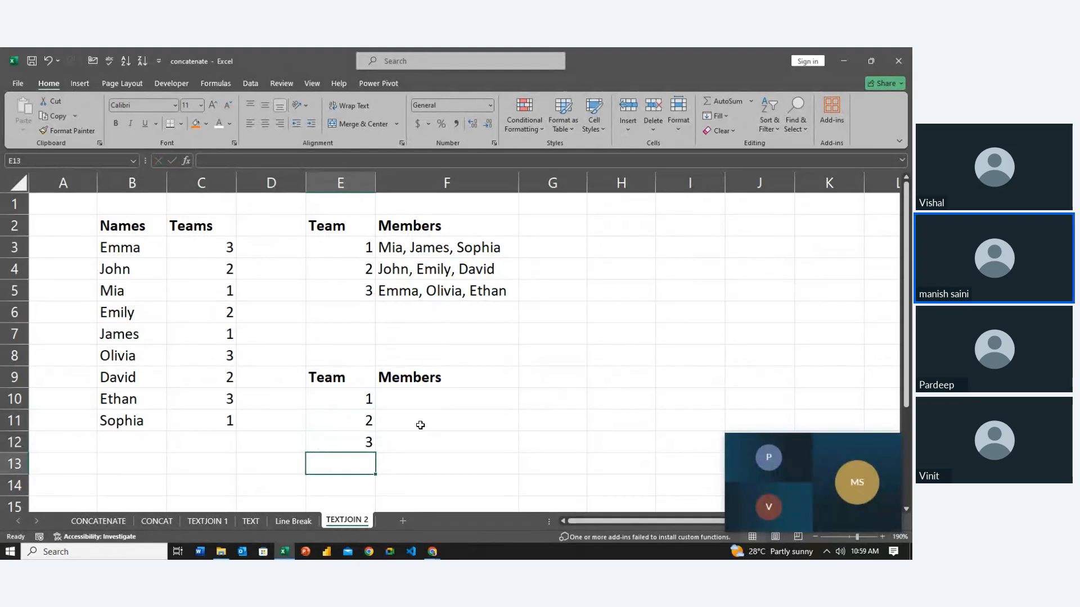
key(Up)
key(Up)
key(Up)
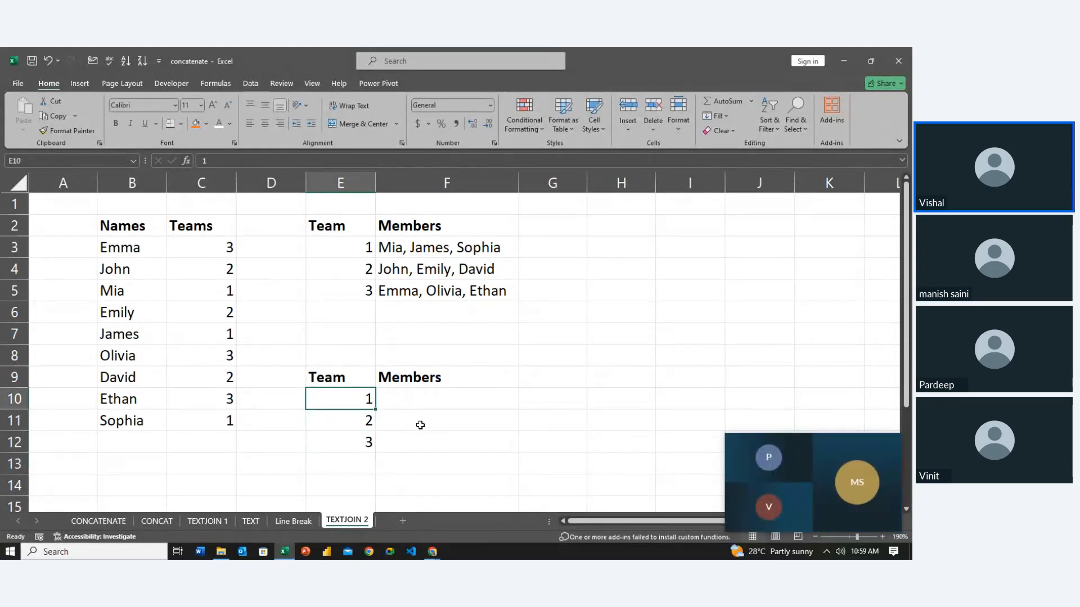
key(Down)
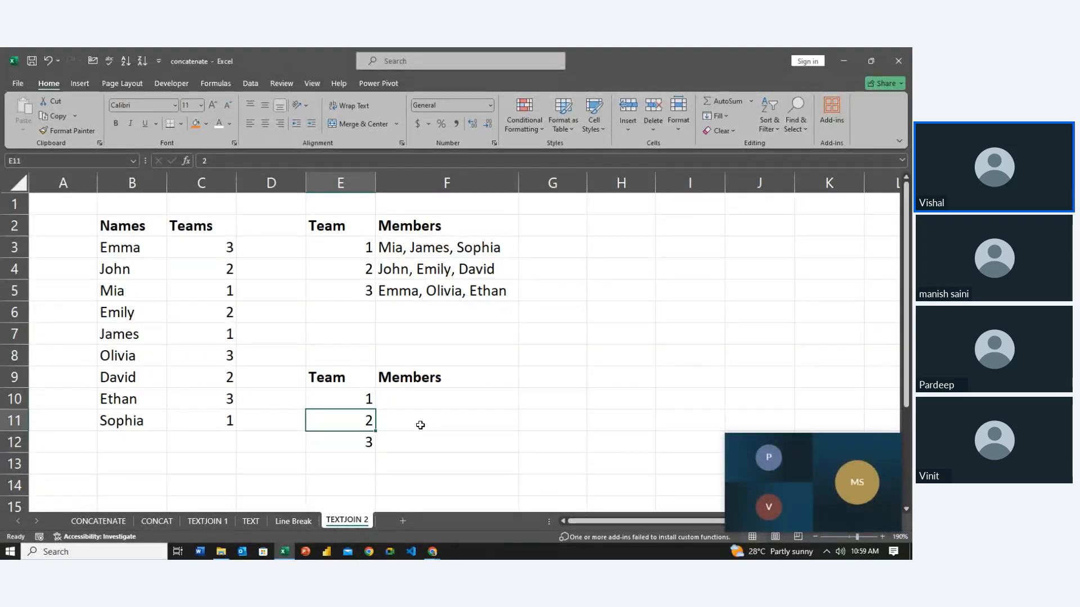
key(Down)
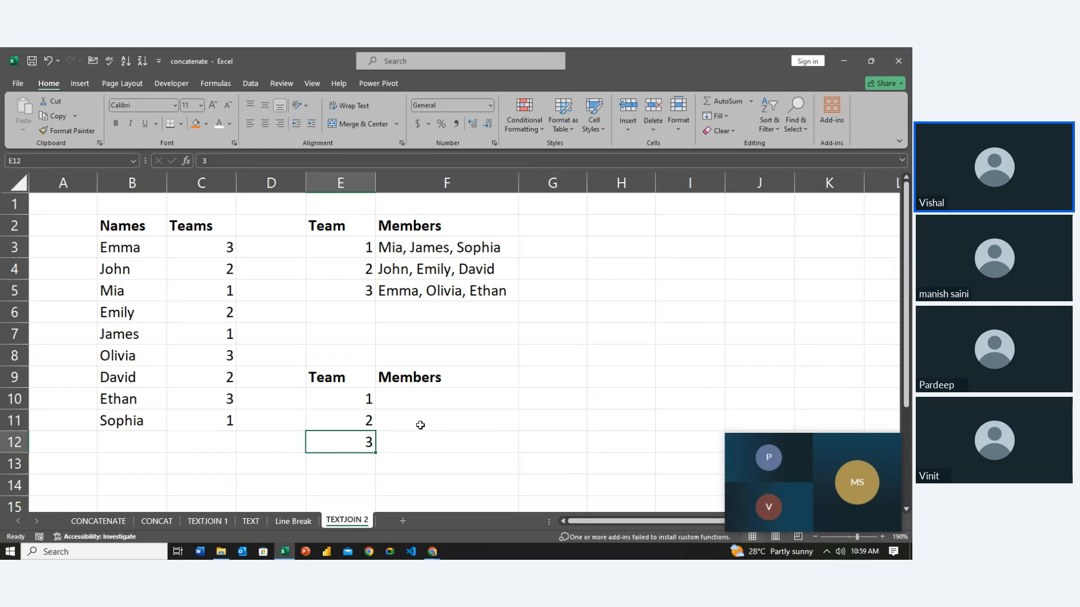
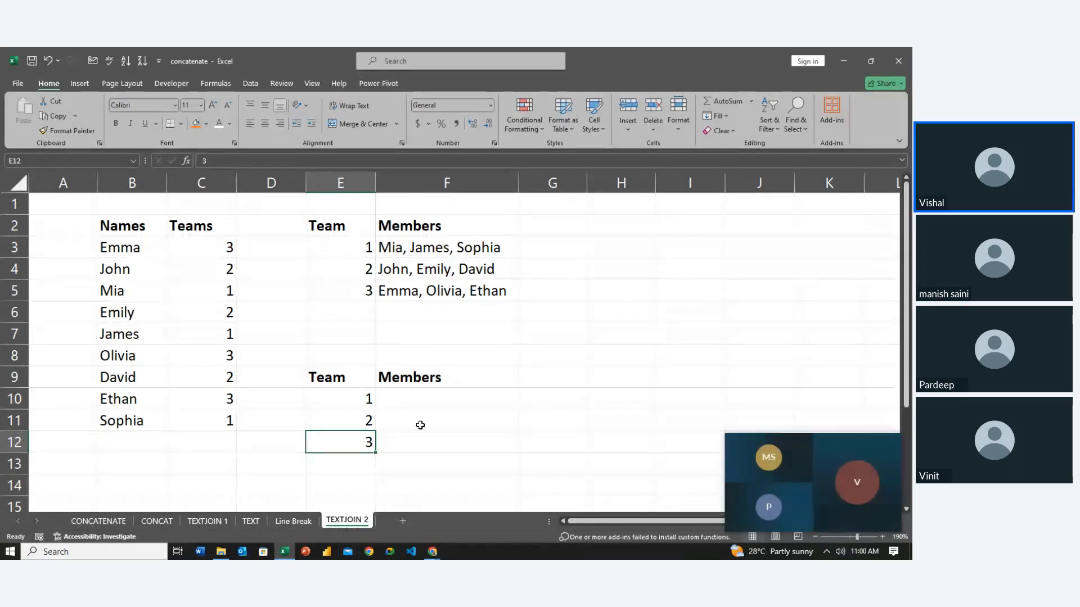
Step: Examine which team number in column C belongs to each of the first names in column B
key(Left)
key(Up)
key(Up)
key(Up)
key(Left)
key(Up)
key(Up)
key(Up)
key(Up)
key(Up)
key(Up)
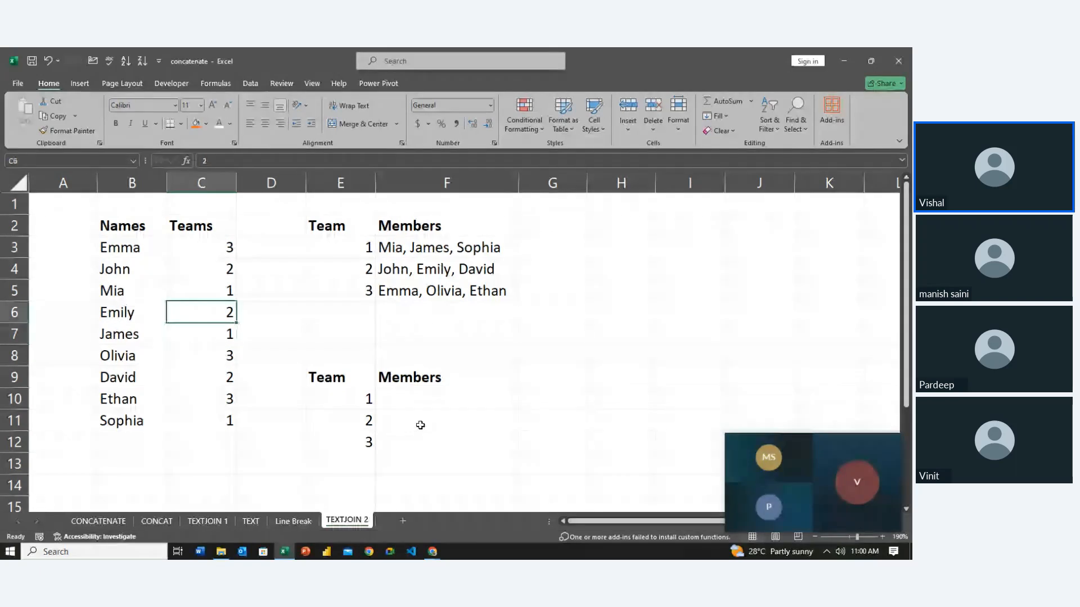
key(Left)
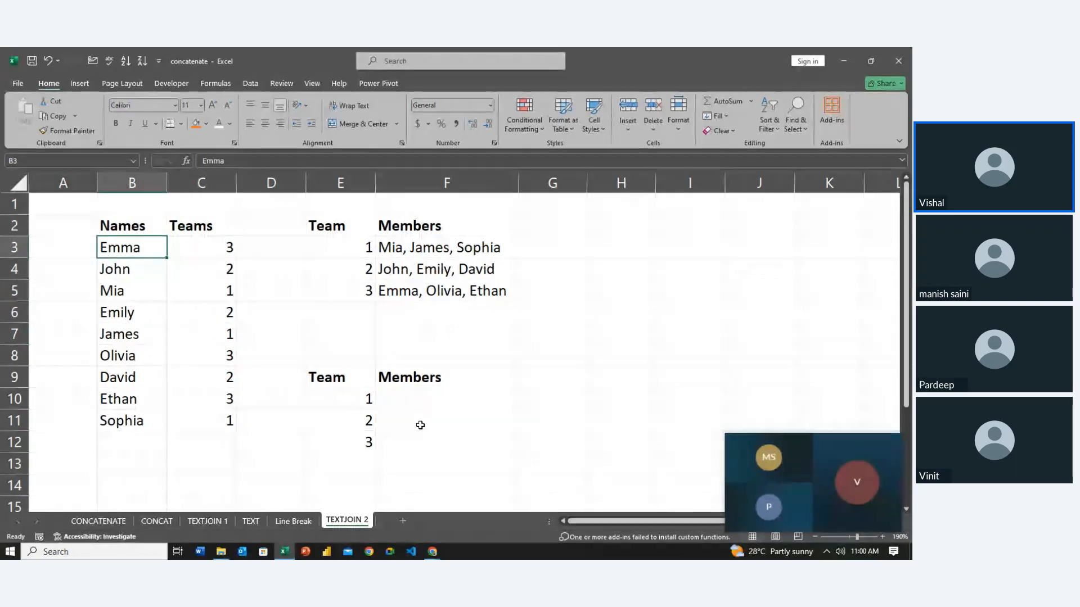
key(Right)
key(Down)
key(Left)
key(Right)
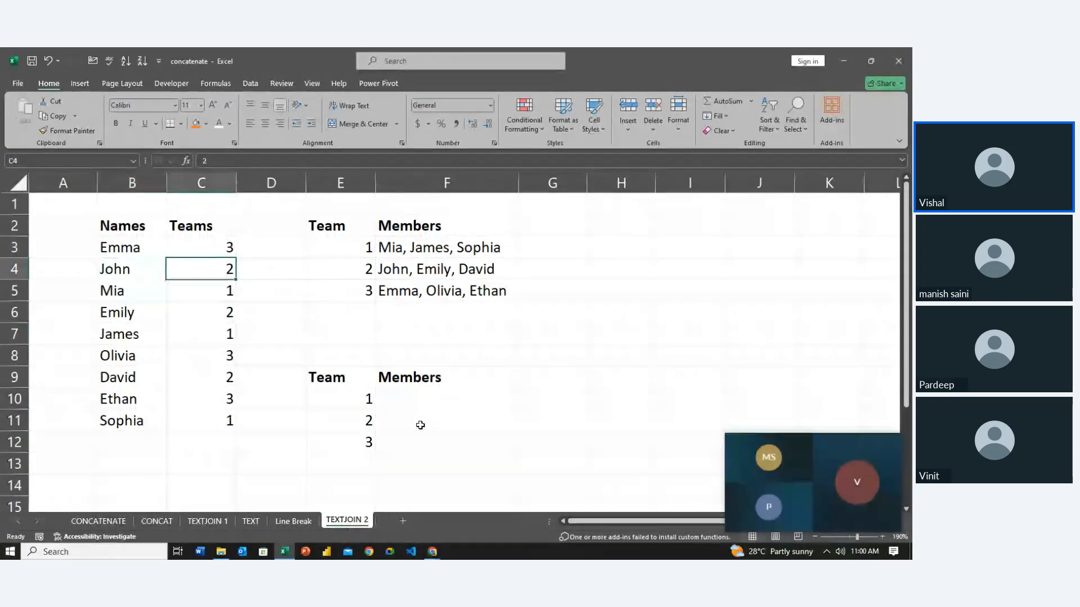
key(Down)
key(Left)
key(Right)
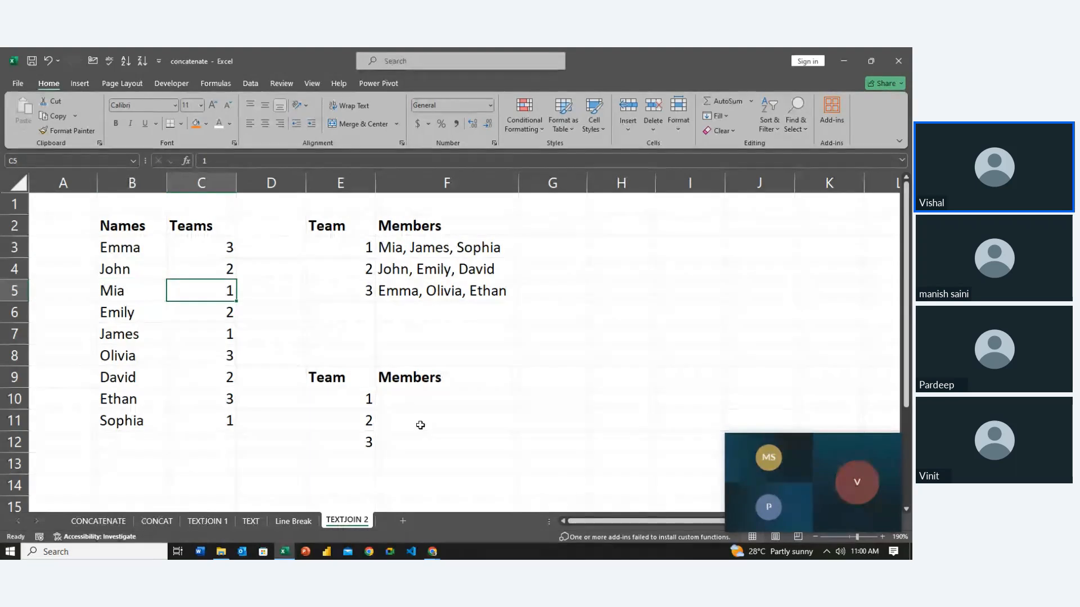
key(Down)
key(Left)
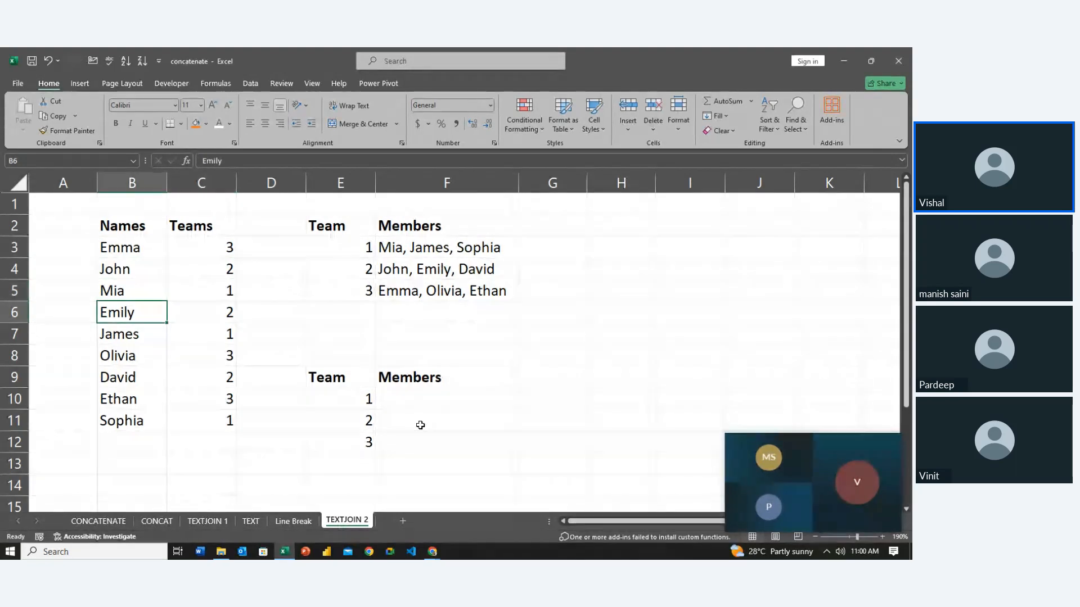
key(Right)
key(Left)
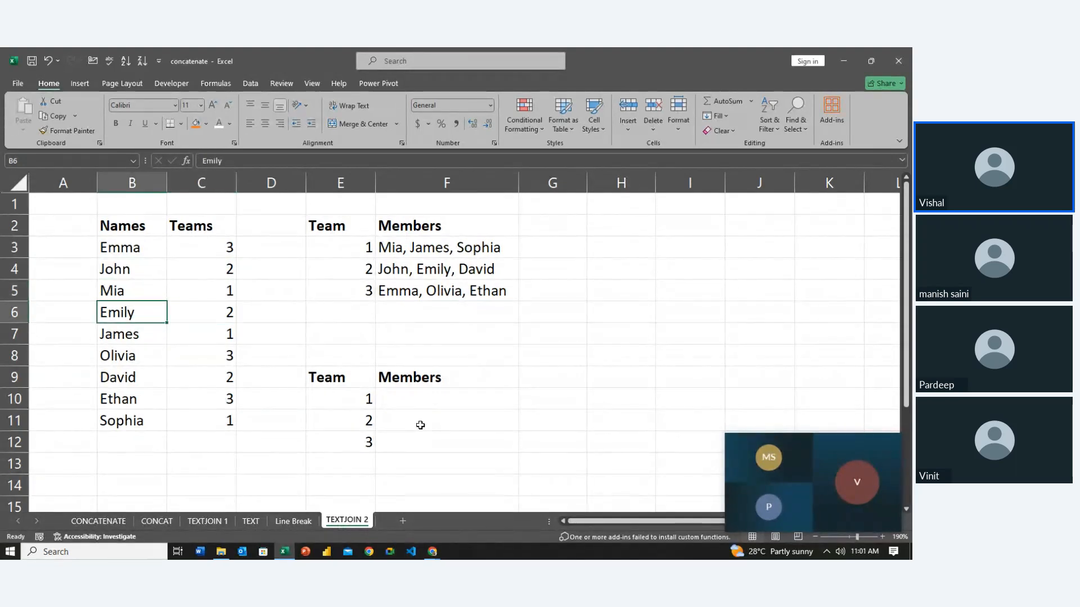
Step: Go through the rest of the Names list down to B11
key(Up)
key(Up)
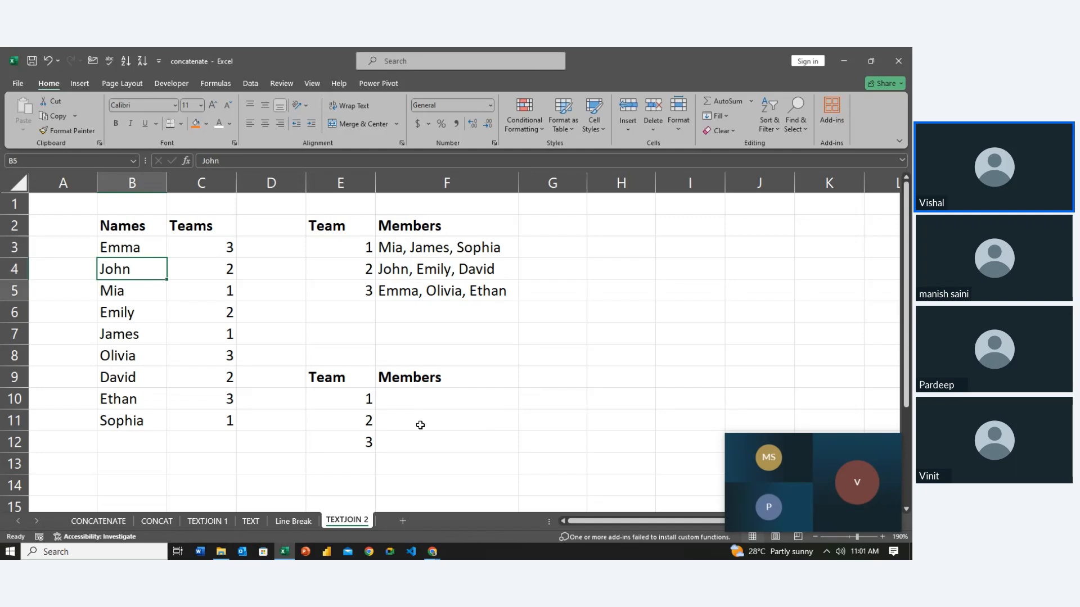
key(Down)
key(Down)
key(Down)
key(Up)
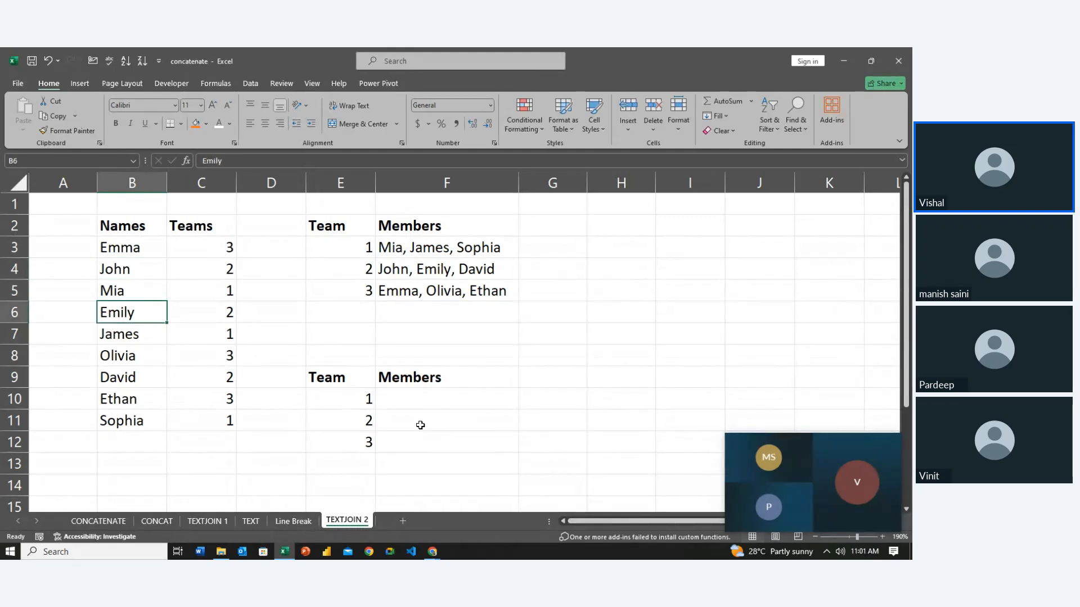
key(Up)
key(Down)
key(Down)
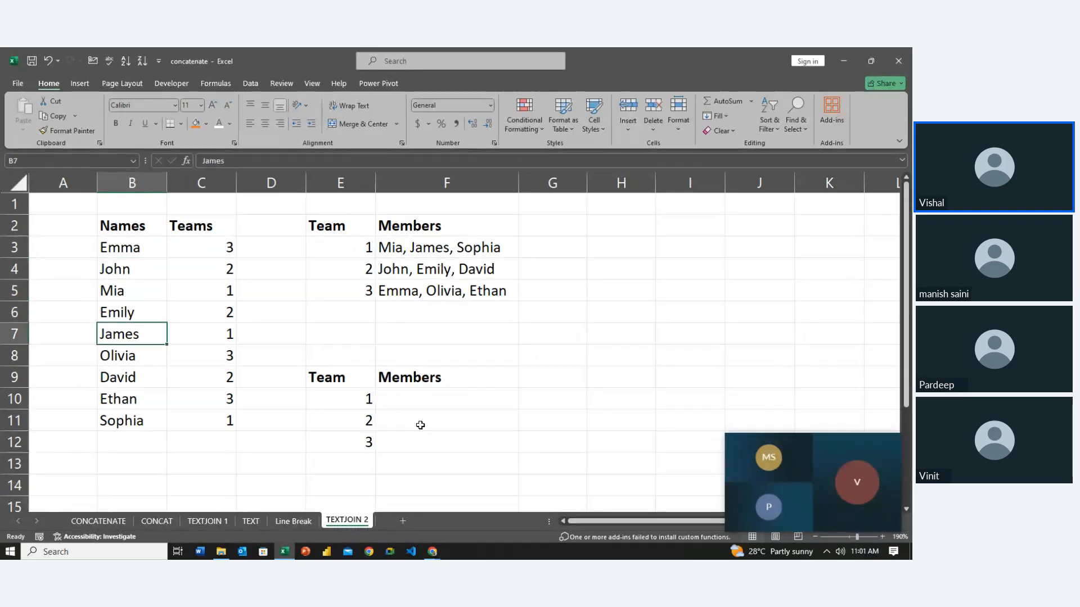
key(Down)
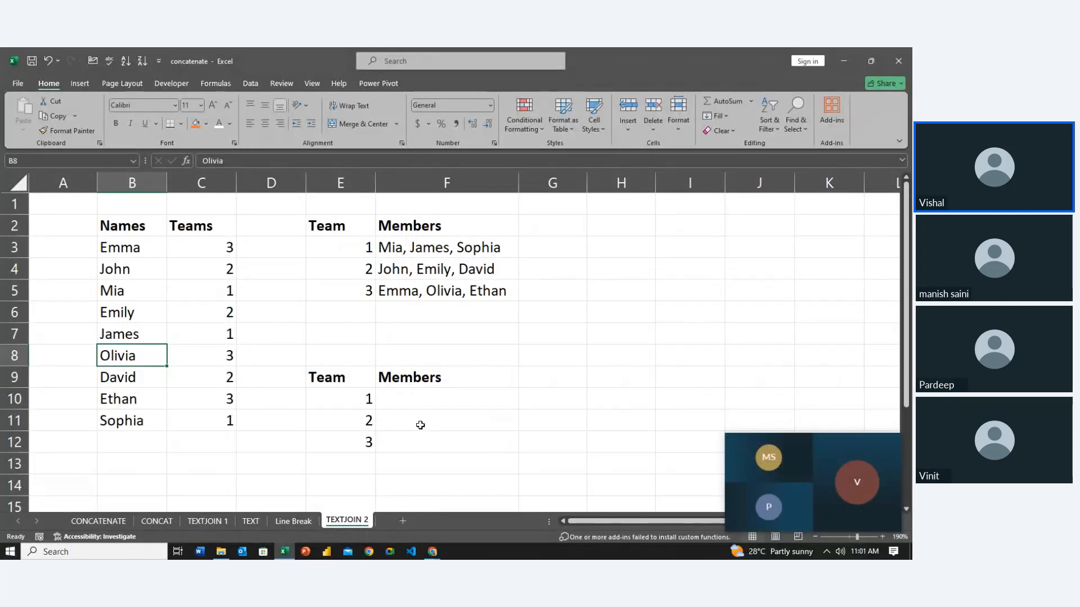
key(Down)
key(Down)
key(Down)
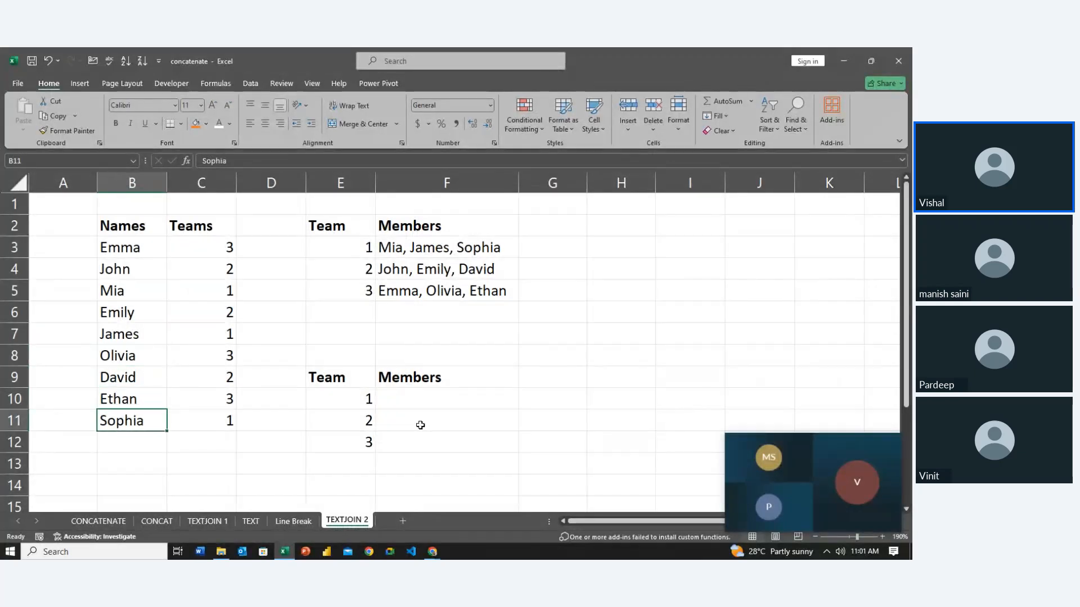
Step: Inspect the existing Members formula in F3 and return to the empty Members cell F10
key(Right)
key(Right)
key(Right)
key(Right)
key(Right)
key(Up)
key(Up)
key(Up)
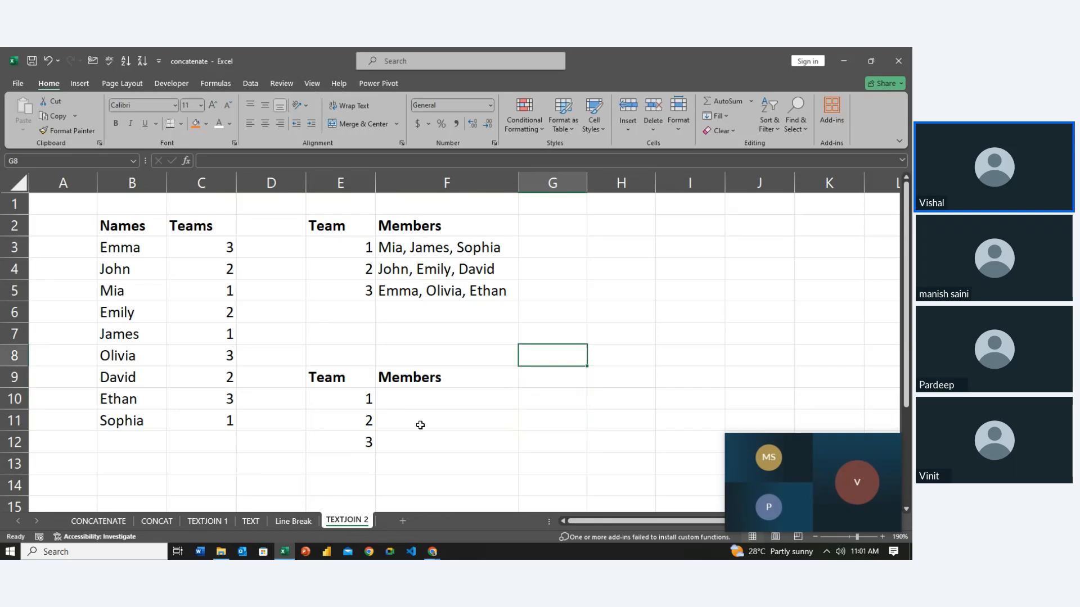
key(Up)
key(Left)
key(Up)
key(Up)
key(Up)
key(Up)
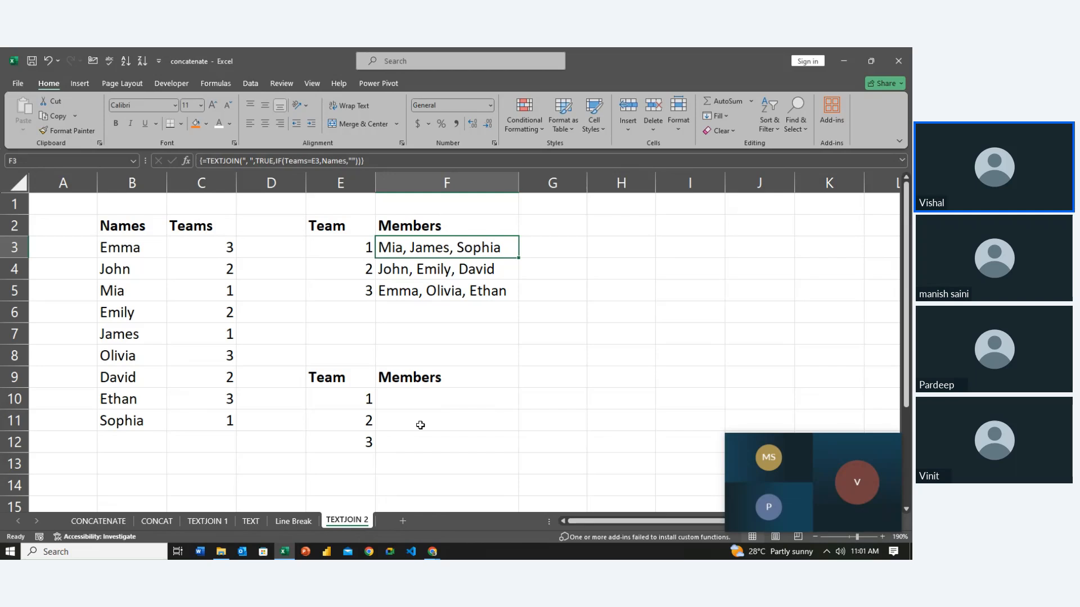
key(Down)
key(Down)
key(Down)
key(Down)
key(Down)
key(Down)
key(Down)
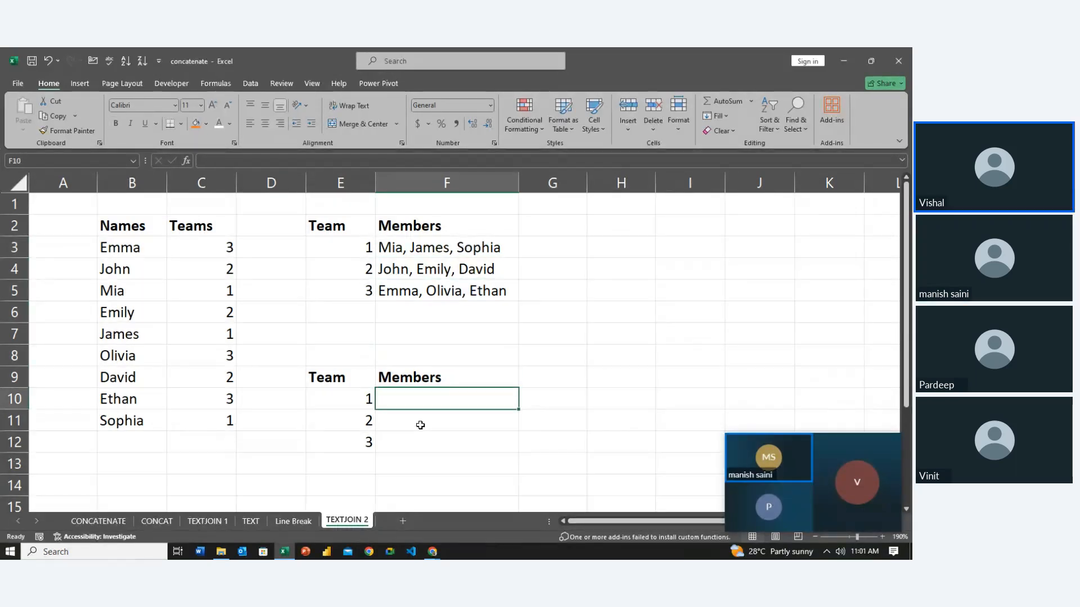
Step: Review the Names list in column B again against the team numbers in E10:E12
key(Left)
key(Left)
key(Left)
key(Left)
key(Left)
key(Up)
key(Up)
key(Up)
key(Right)
key(Up)
key(Up)
key(Up)
key(Up)
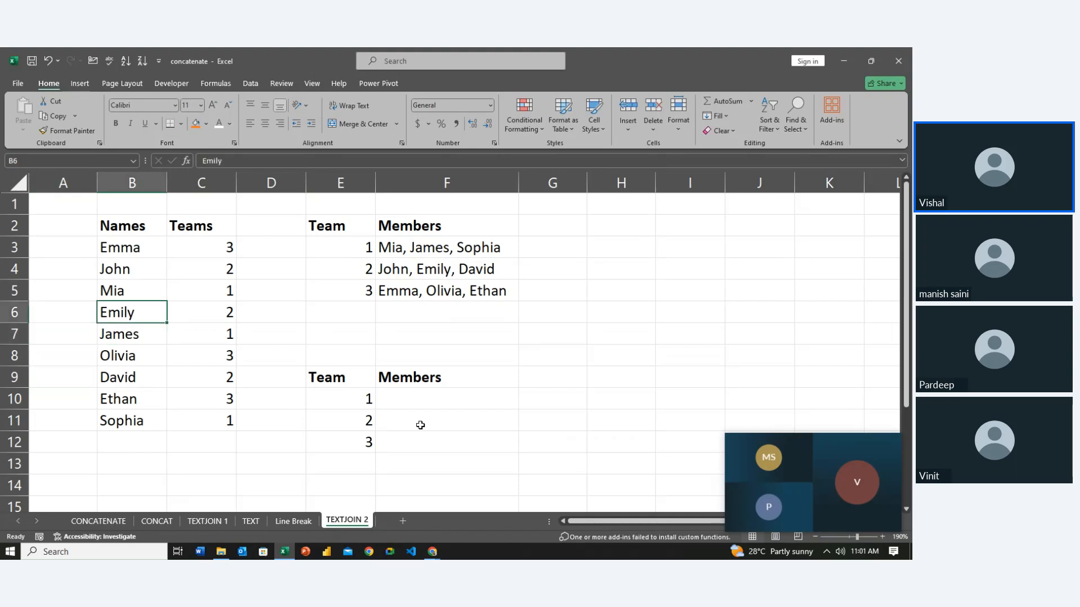
key(Down)
key(Down)
key(Down)
key(Down)
key(Down)
key(Down)
key(Down)
key(Down)
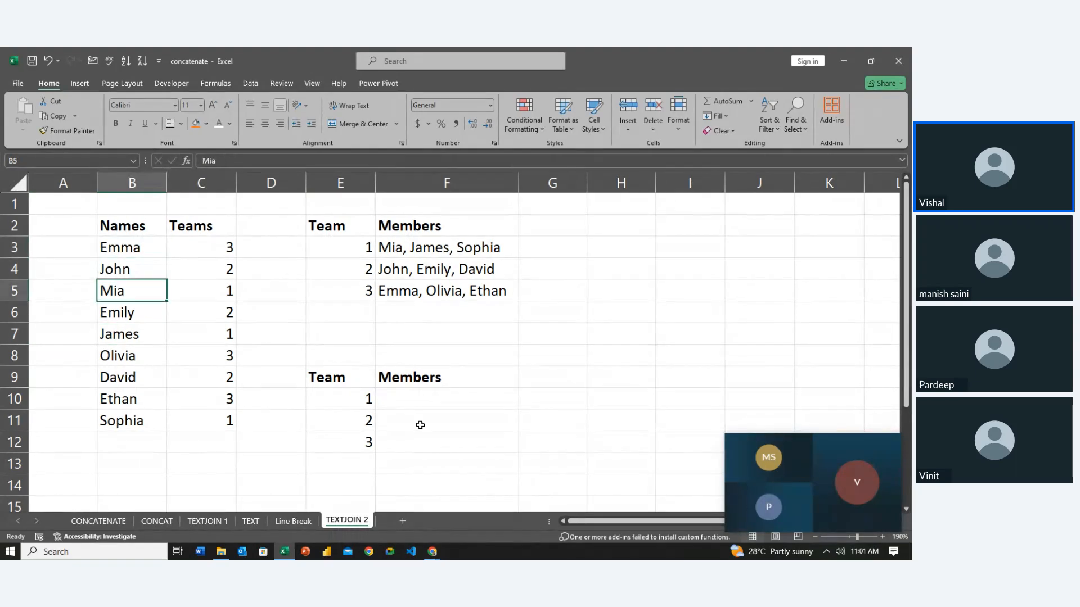
key(Right)
key(Right)
key(Right)
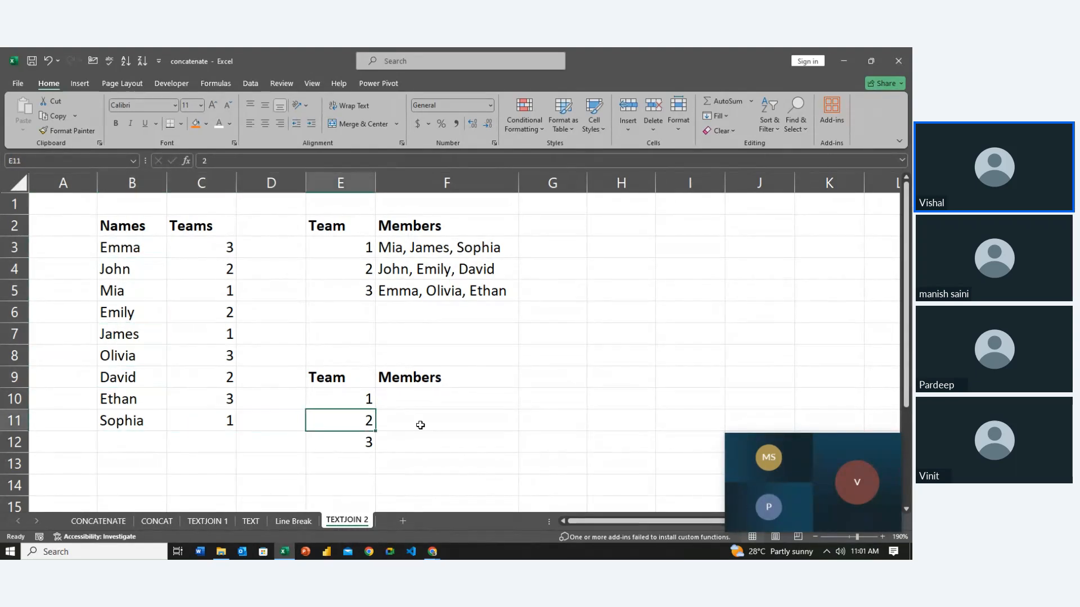
key(Right)
key(Up)
text(=)
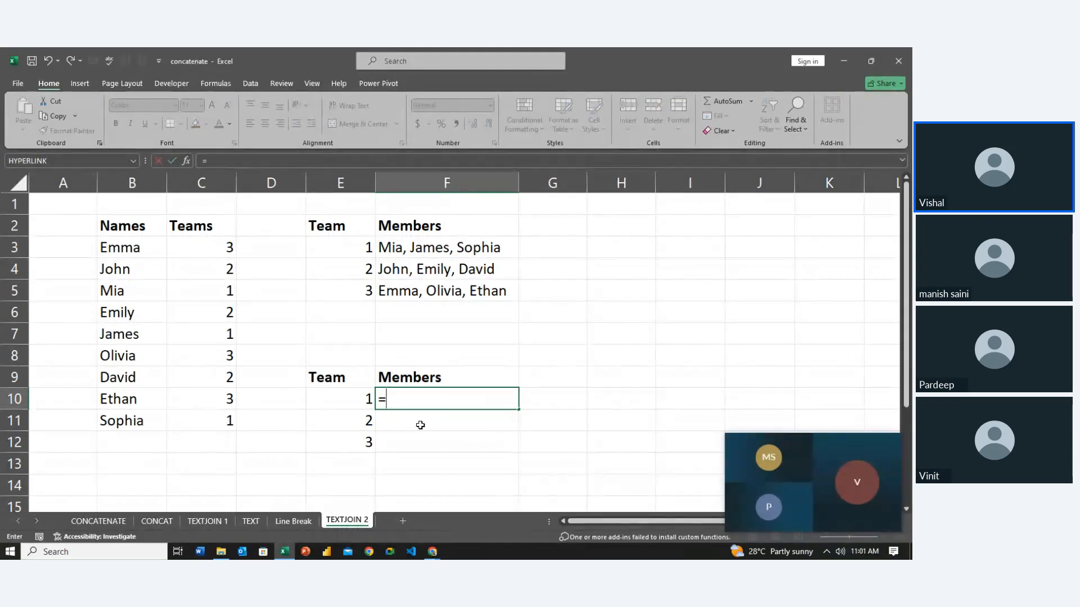
key(Escape)
key(Up)
key(Up)
key(Up)
key(Up)
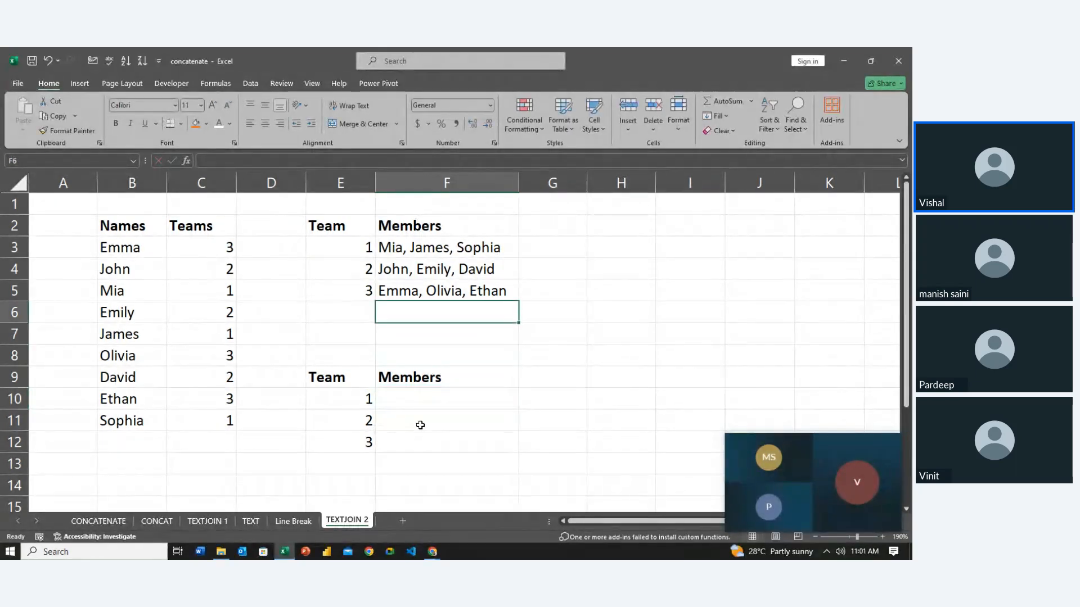
key(Up)
key(Down)
key(Down)
key(Down)
key(Down)
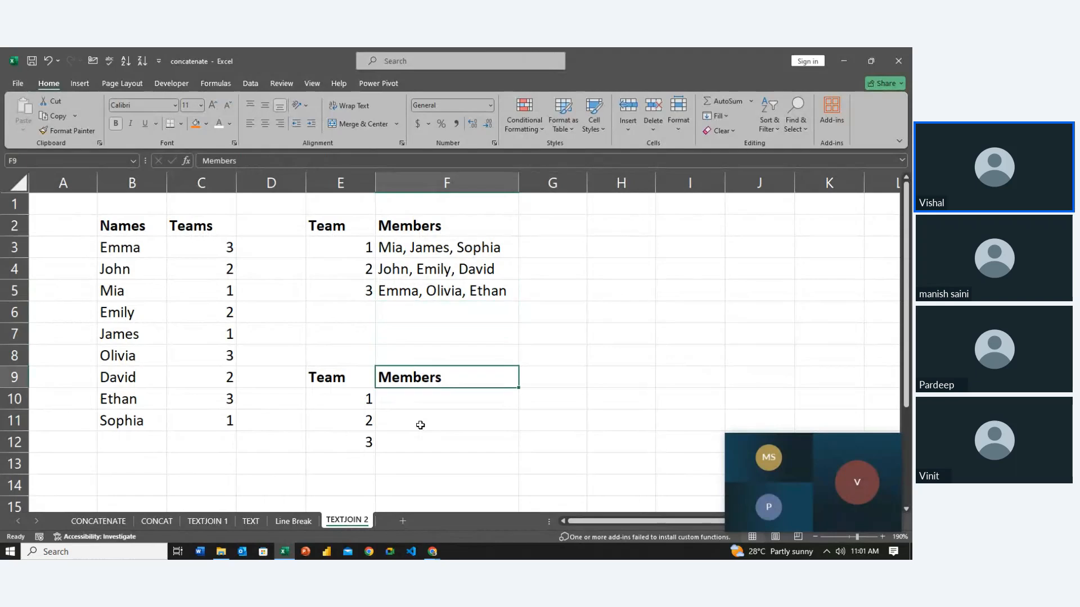
Step: Begin a TEXTJOIN formula in F10 with ", " as the delimiter and TRUE to ignore empty cells
key(Down)
text(=)
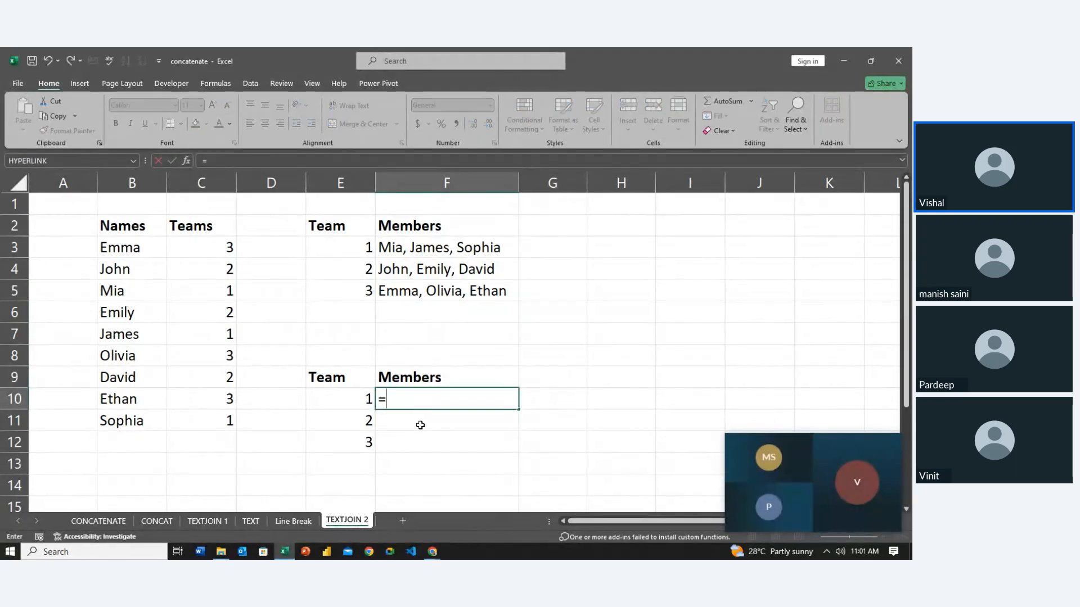
text(te)
key(Down)
key(Tab)
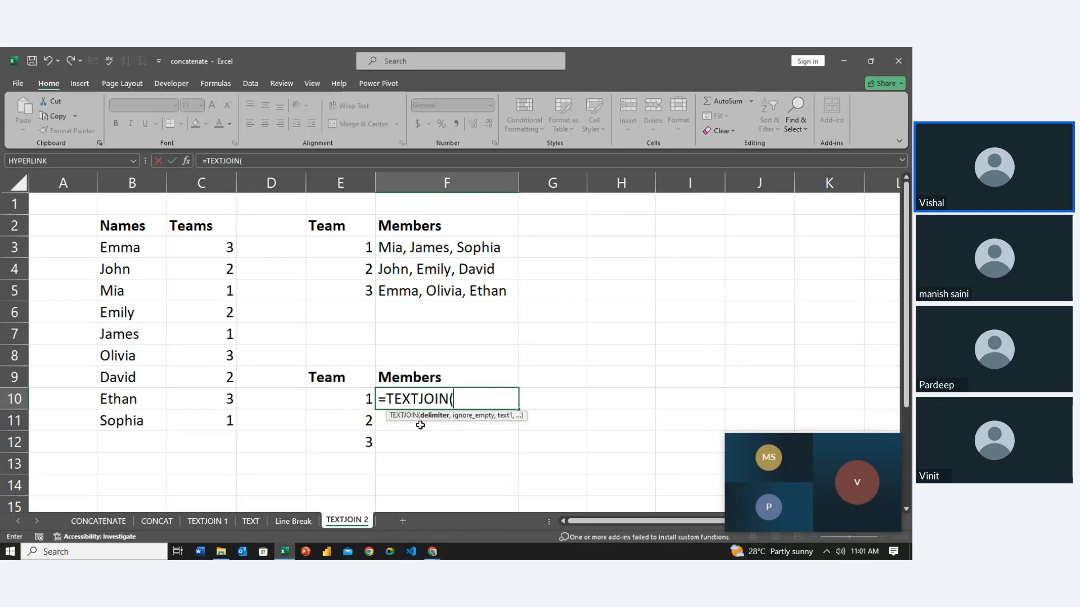
text(", ",)
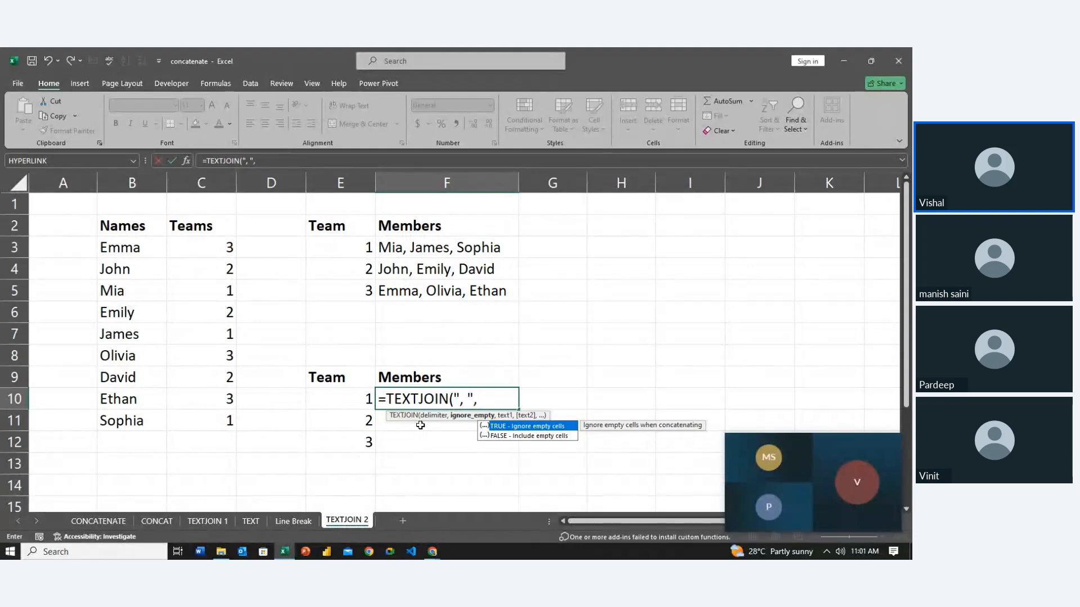
key(Tab)
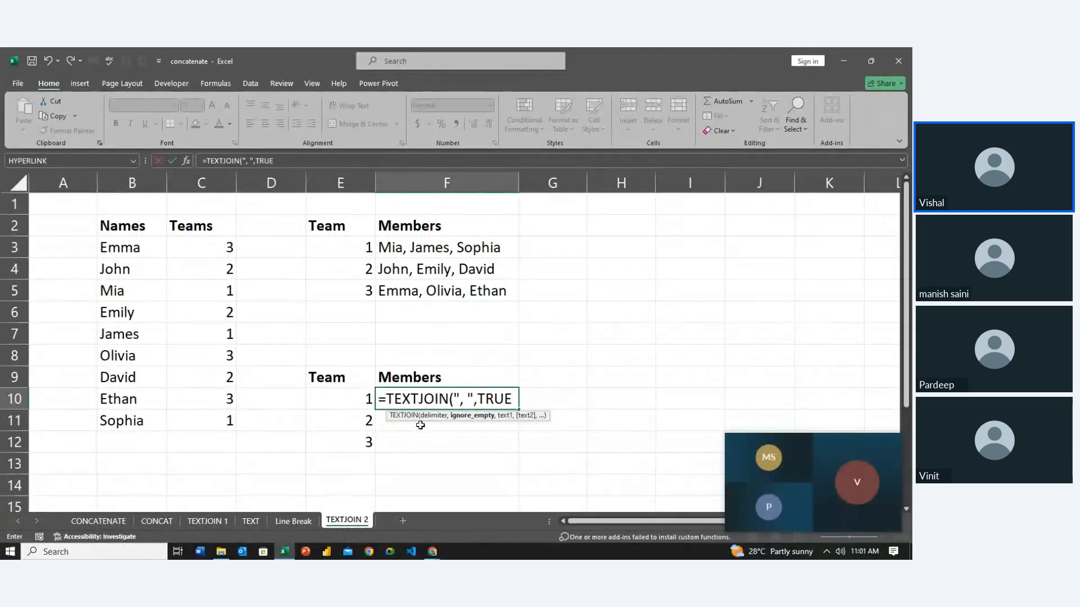
text(,)
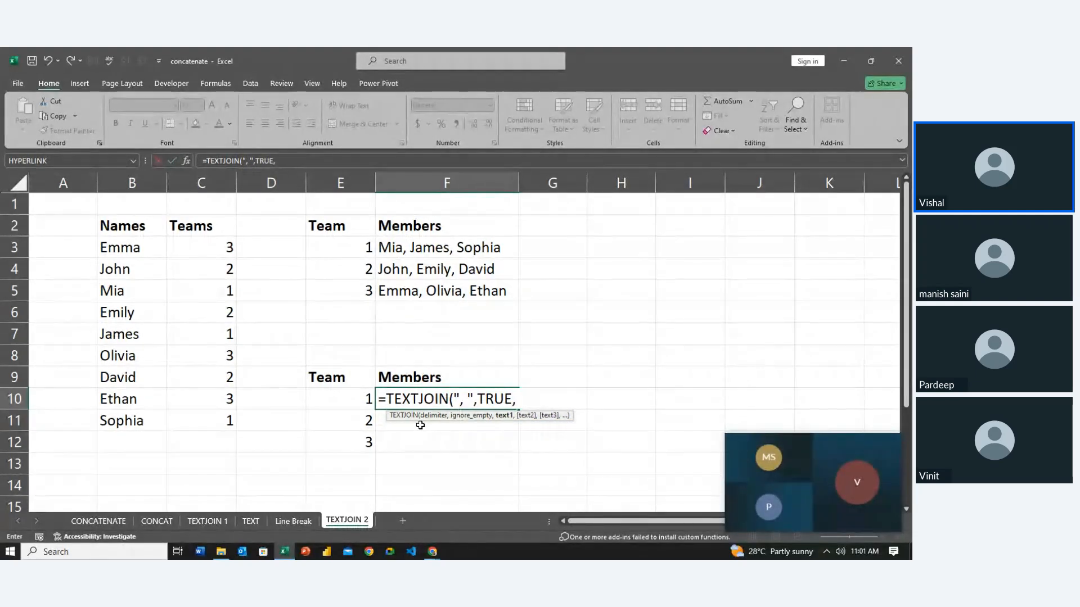
Step: Add an IF to the TEXTJOIN formula in F10 that tests whether the Teams named range equals E10
text(IF()
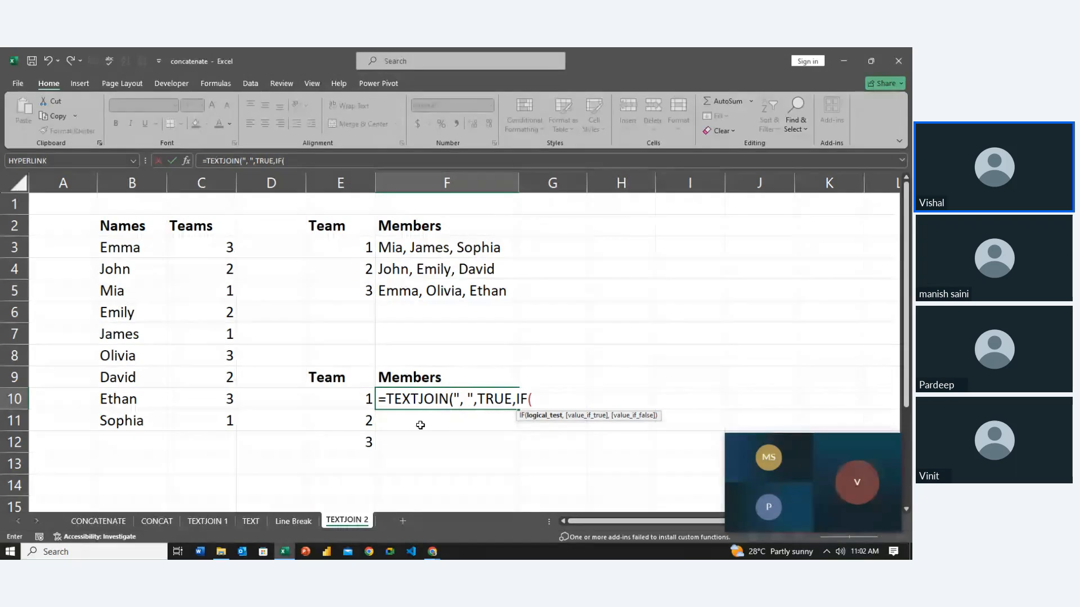
text(te)
key(Tab)
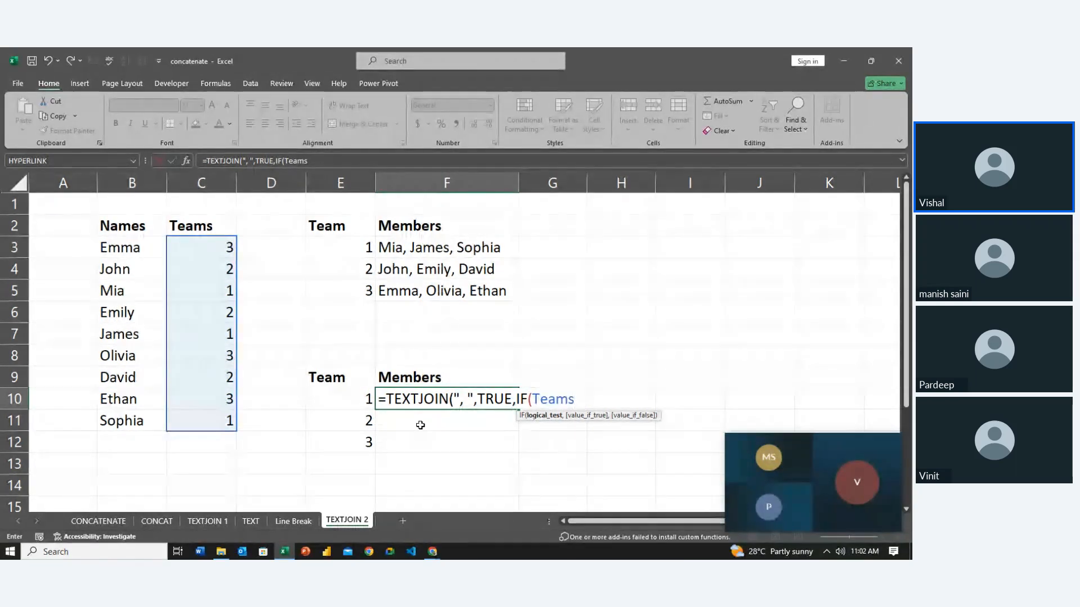
text(=)
click(338, 397)
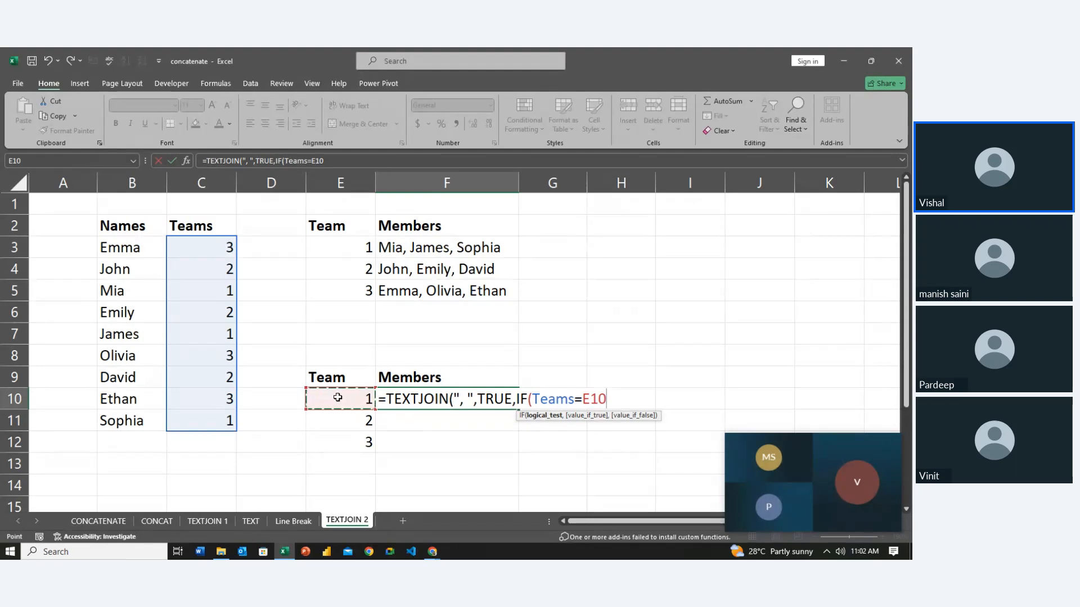
text(,)
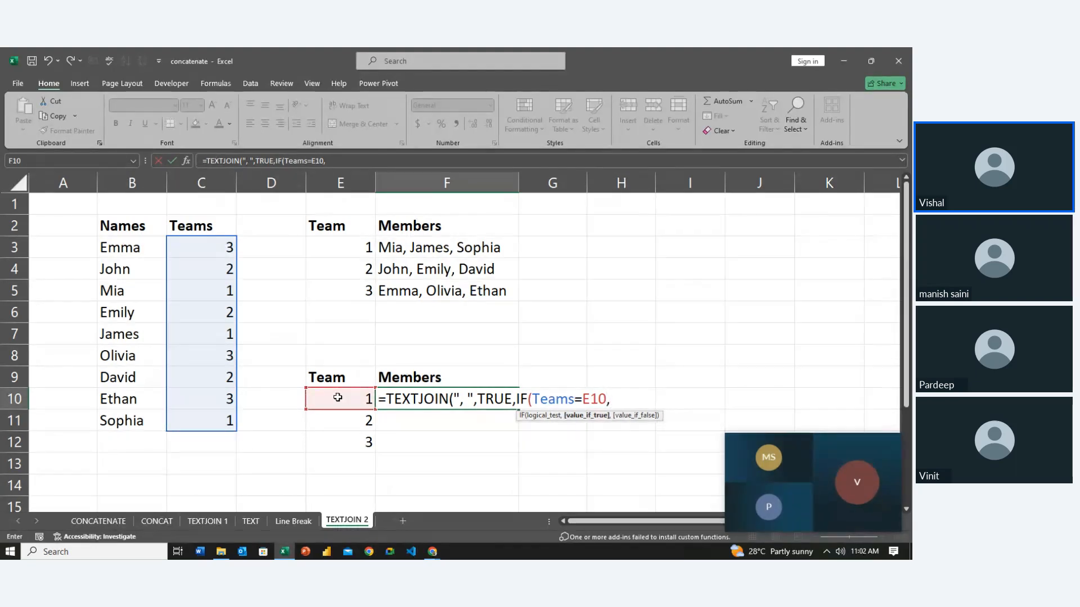
Step: Complete the F10 formula so the IF returns the Names range when true and an empty string "" otherwise
text(nam)
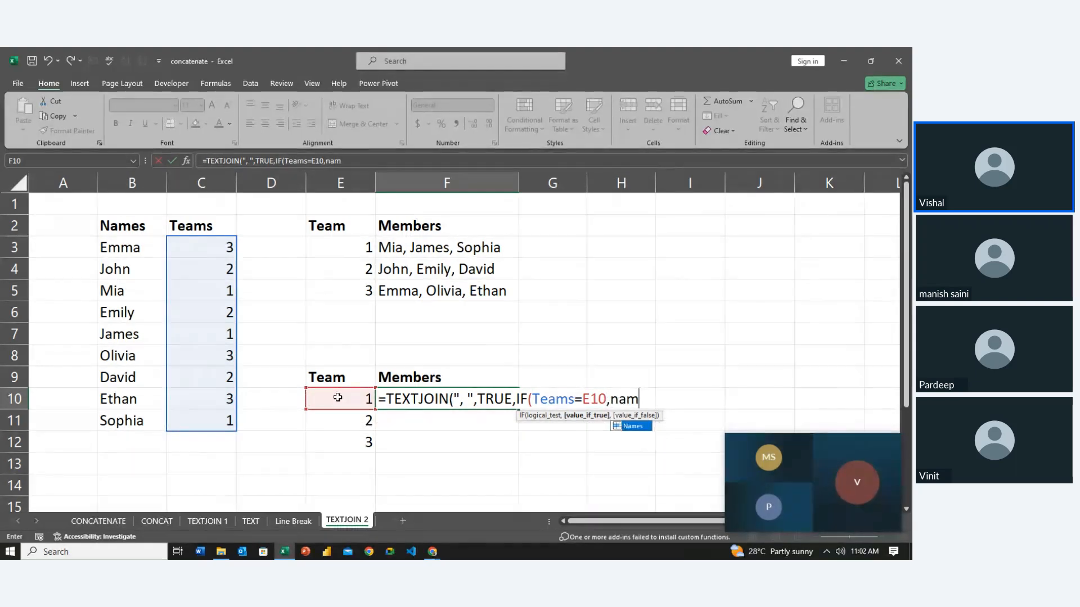
key(Tab)
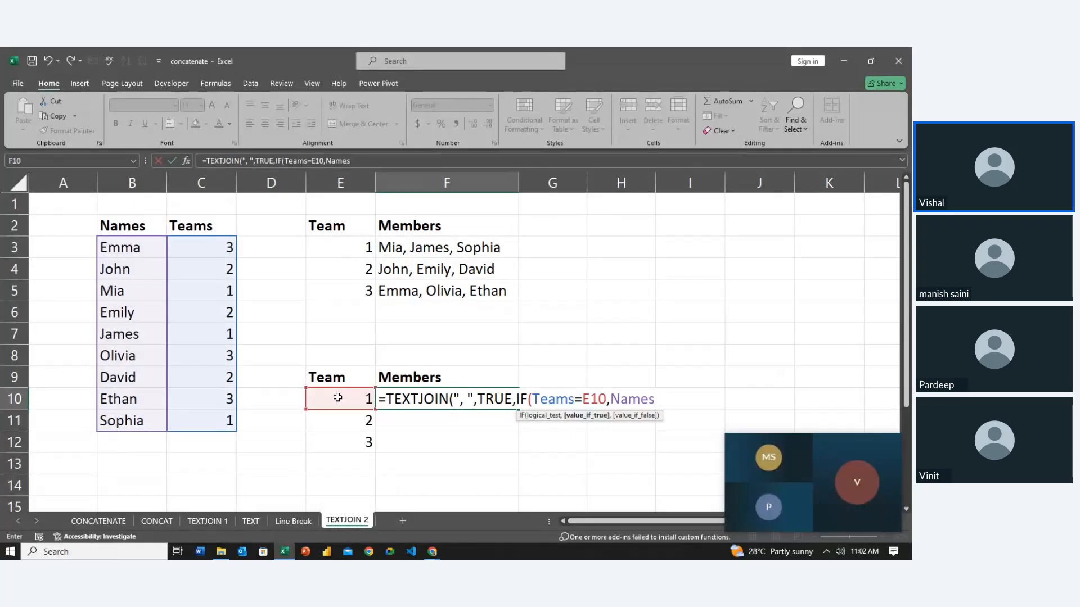
text(,"")
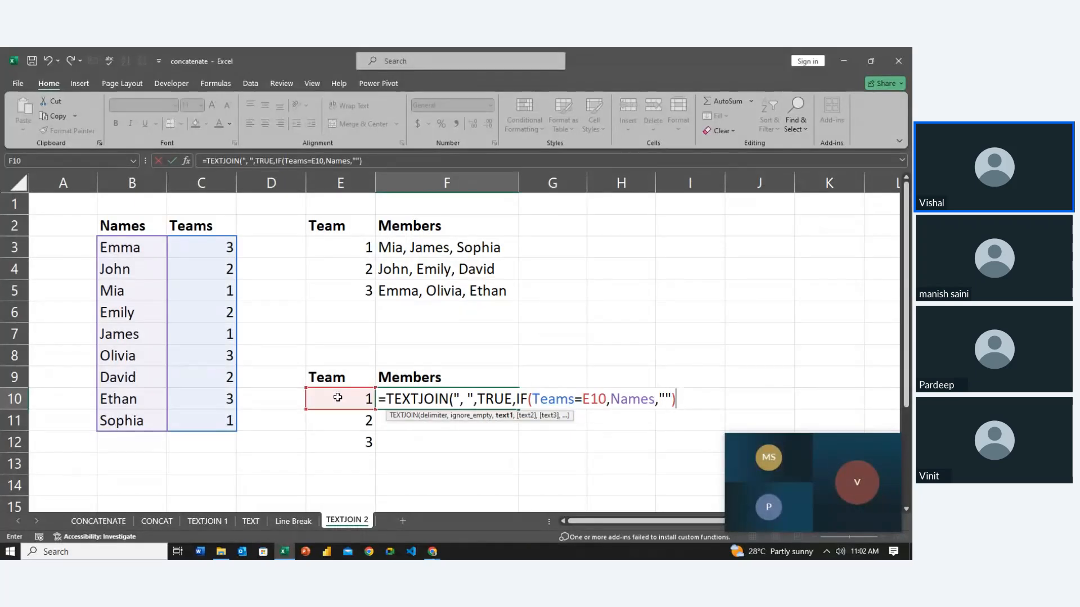
text())
key(Return)
key(Return)
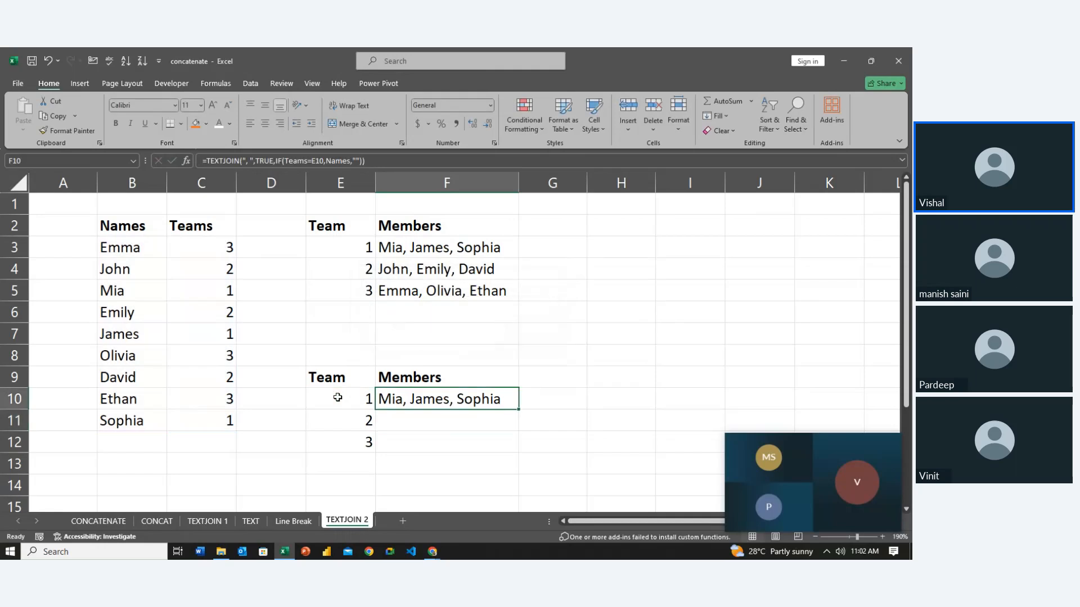
Step: Fill the F10 formula down through F12
key(shift+Down)
key(shift+Down)
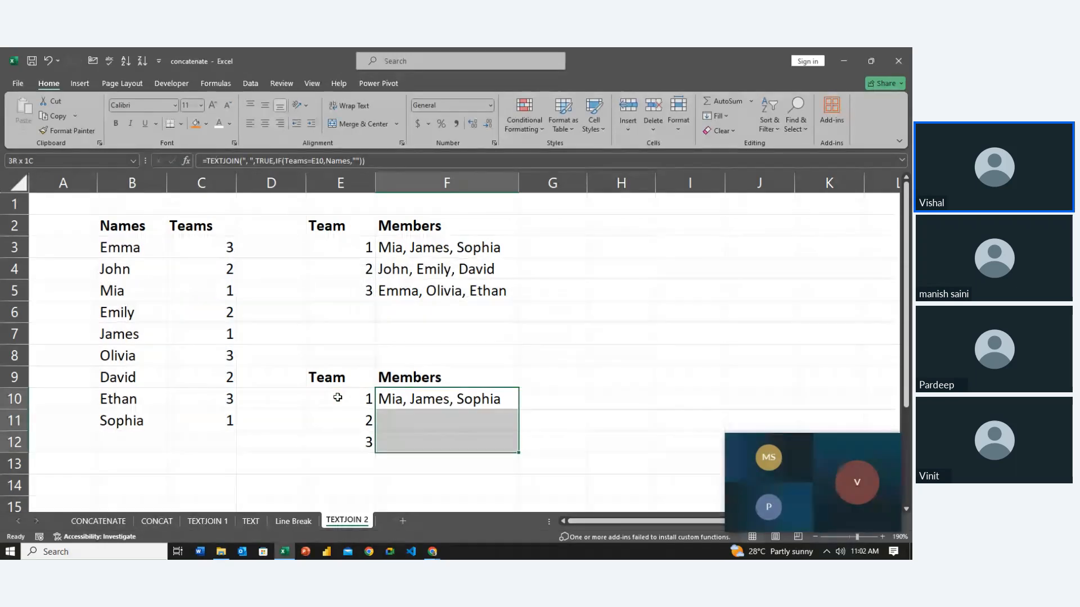
key(ctrl+d)
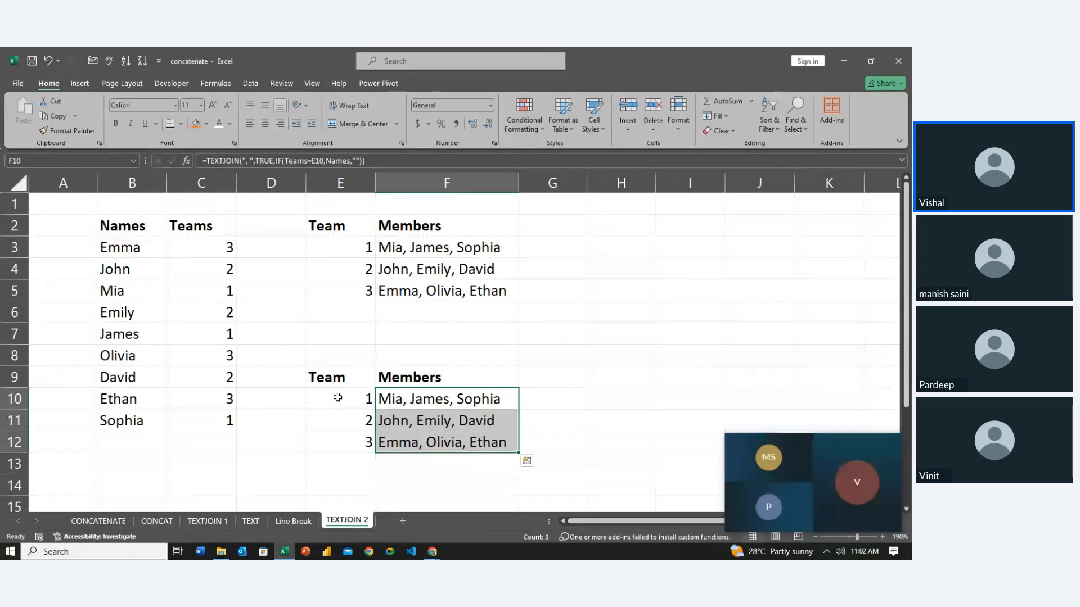
Step: Start a new list with the heading States in H2 and Haryana in H3
key(Right)
key(Right)
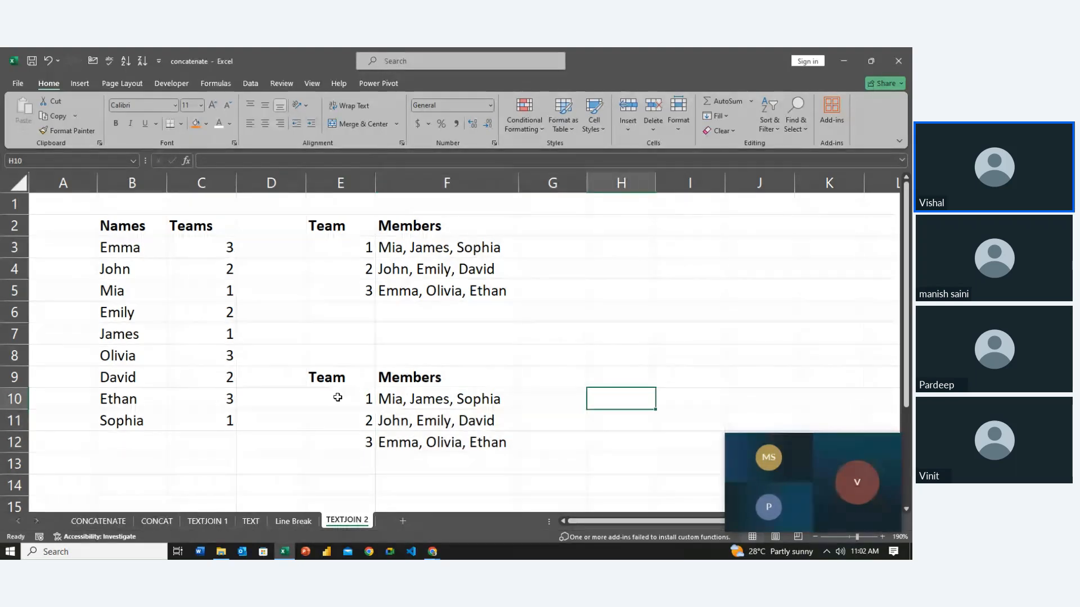
key(Up)
key(Up)
key(Up)
key(Up)
key(Up)
key(Up)
key(Up)
key(Up)
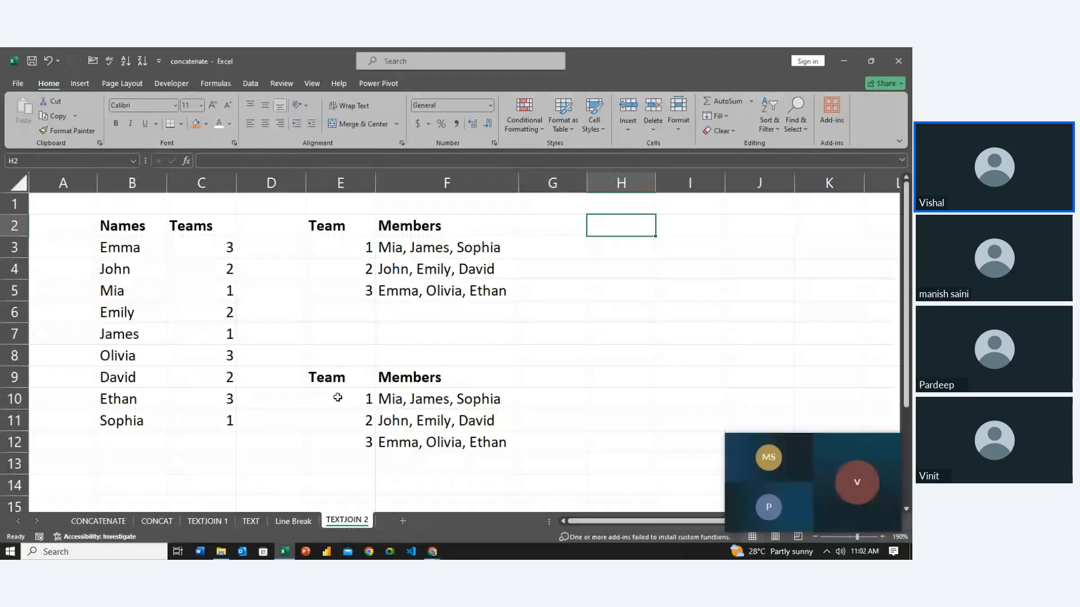
text(States)
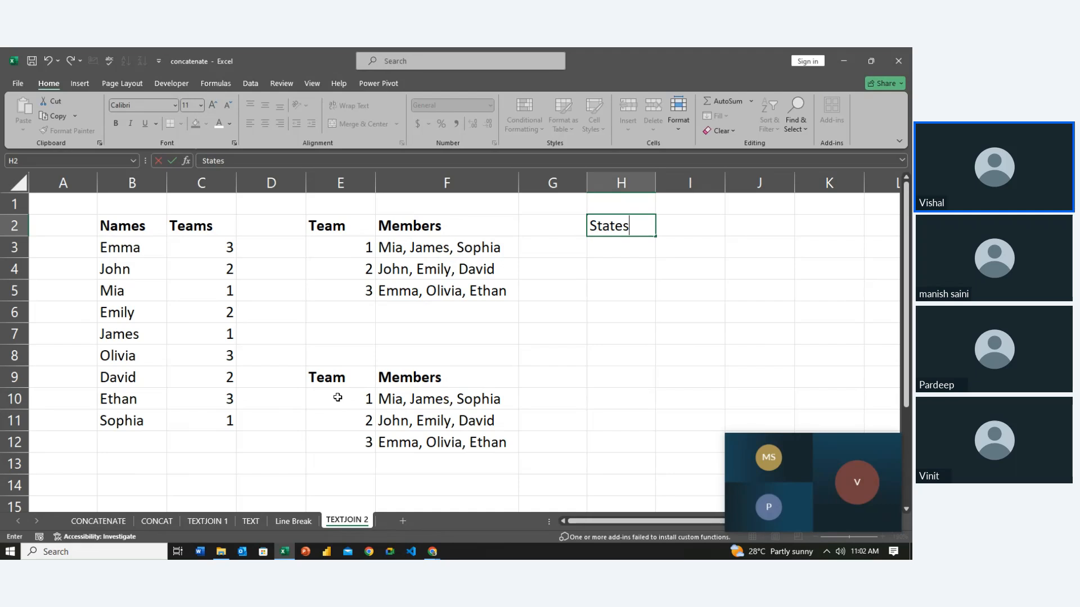
key(Return)
text(Haryana)
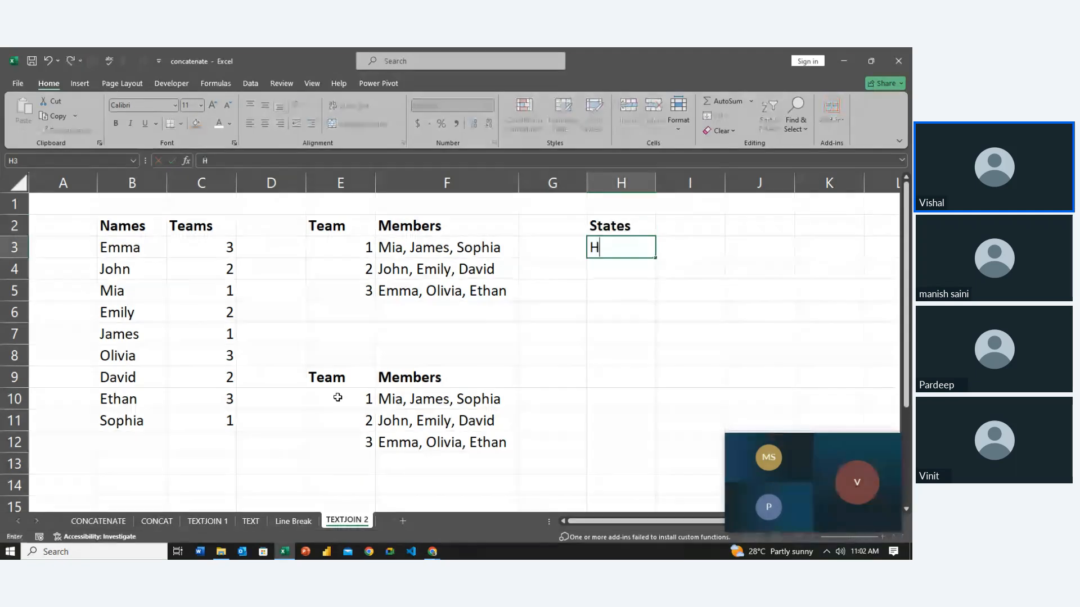
key(Return)
Step: Add the heading Cities in I2 and enter Gurgaon in I3
key(Right)
key(Up)
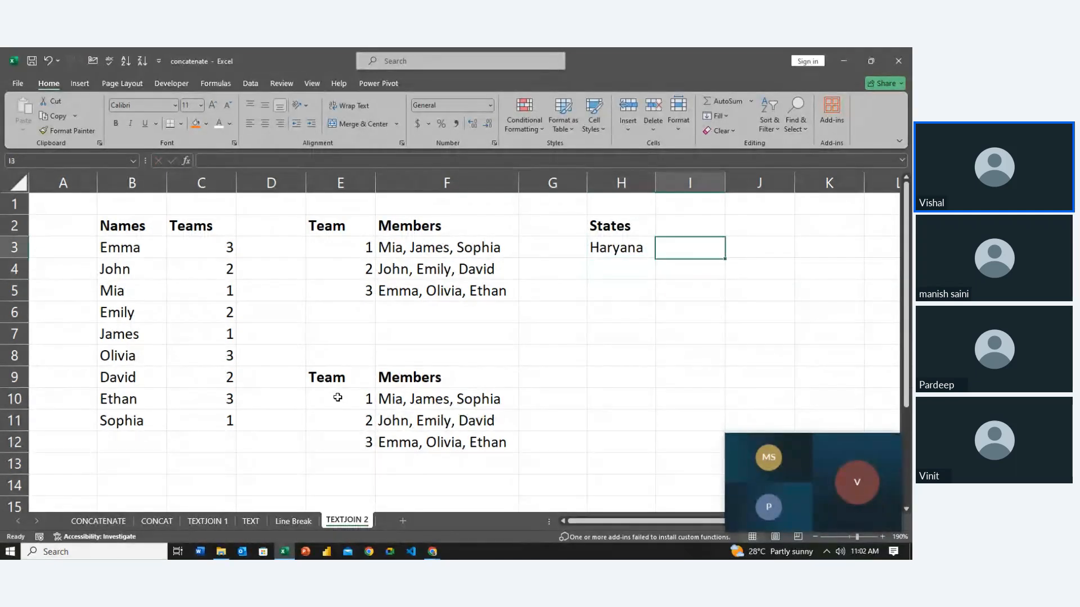
key(Up)
text(City)
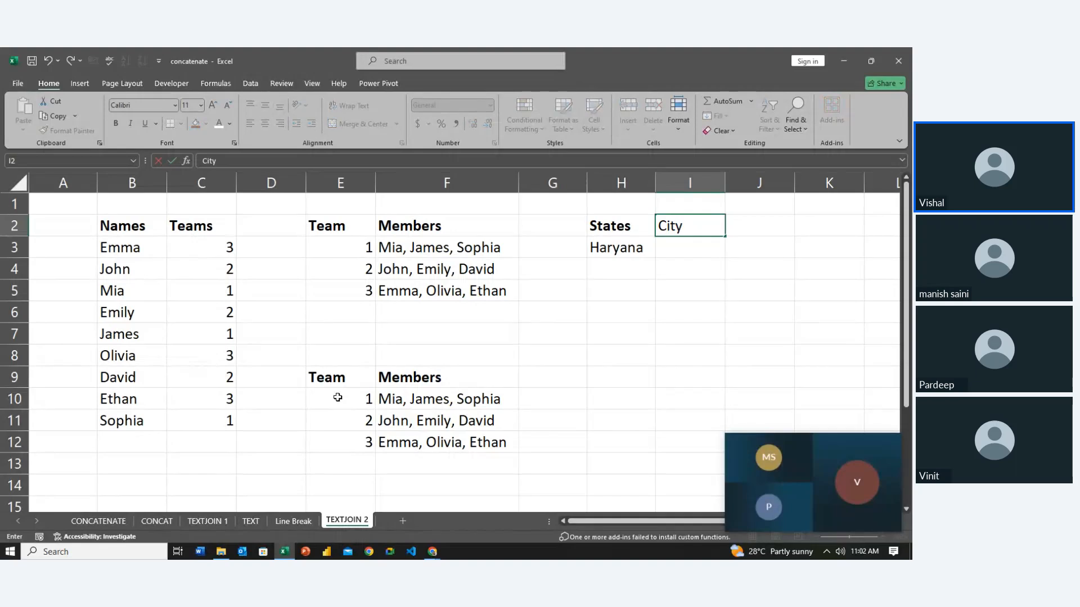
key(BackSpace)
key(Return)
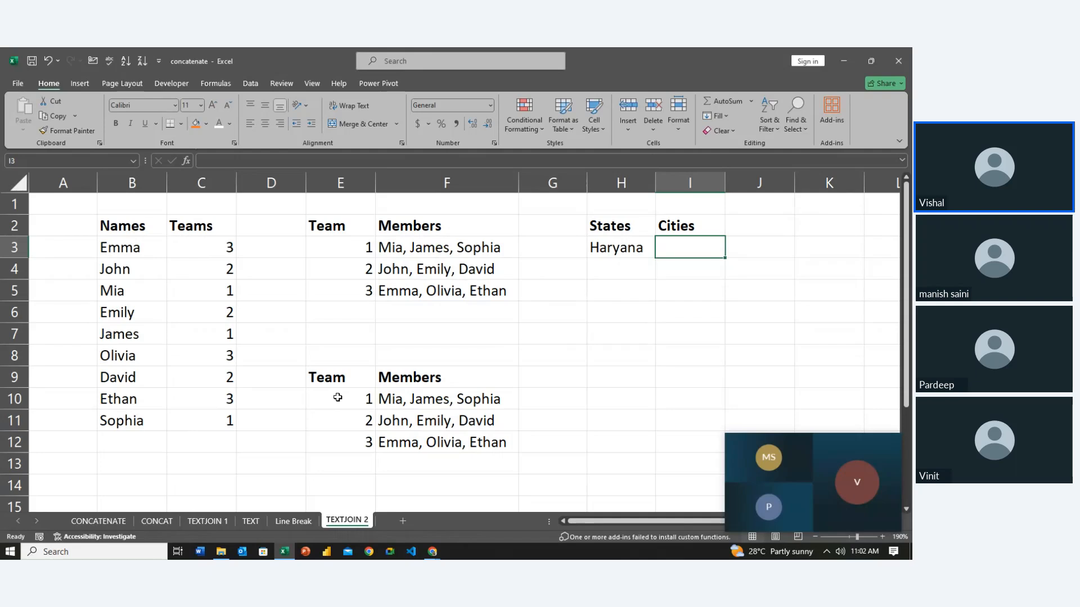
text(Gurgaon)
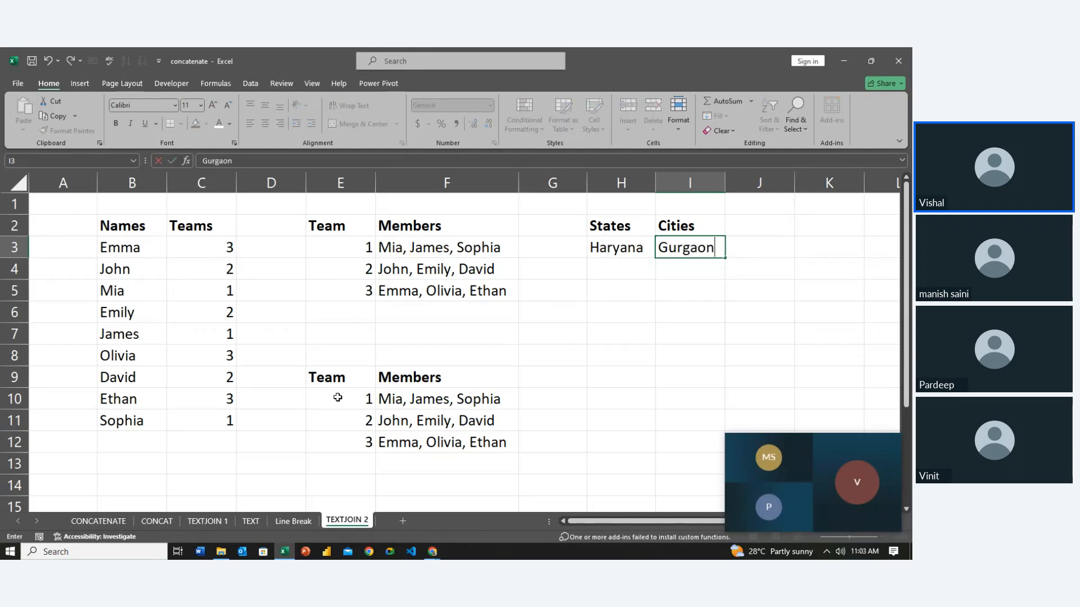
key(Return)
Step: Enter Madhya Pradesh as the second state in H4
key(Left)
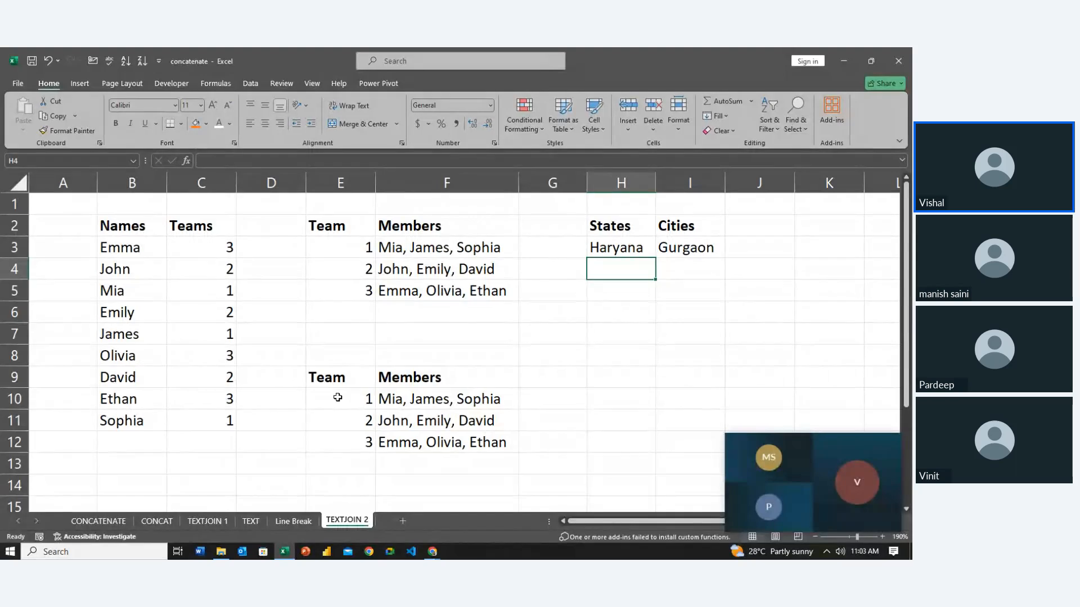
text(M)
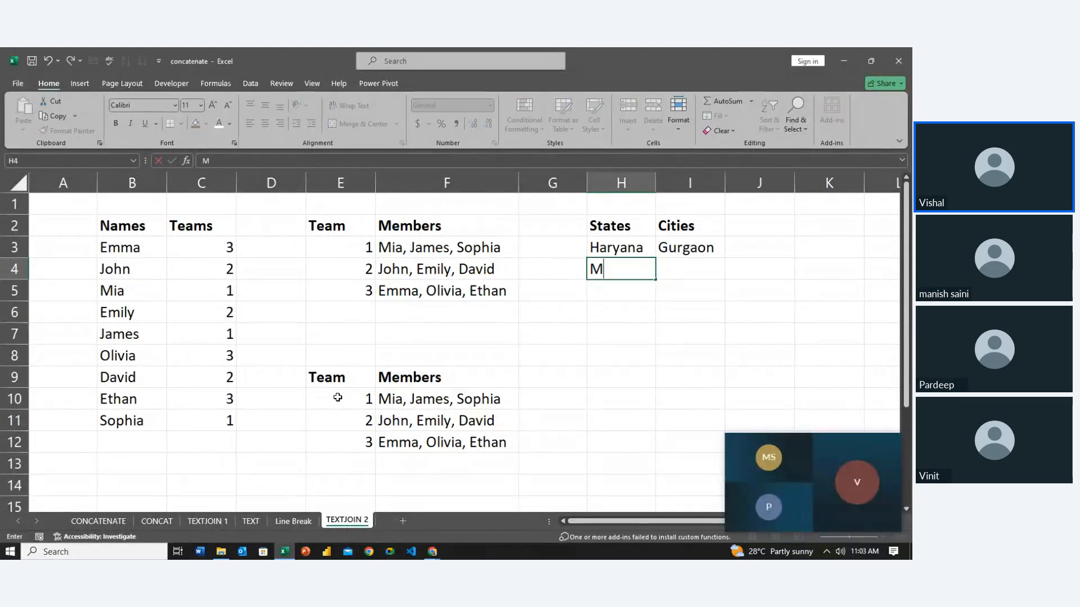
text(adhya Pradesh)
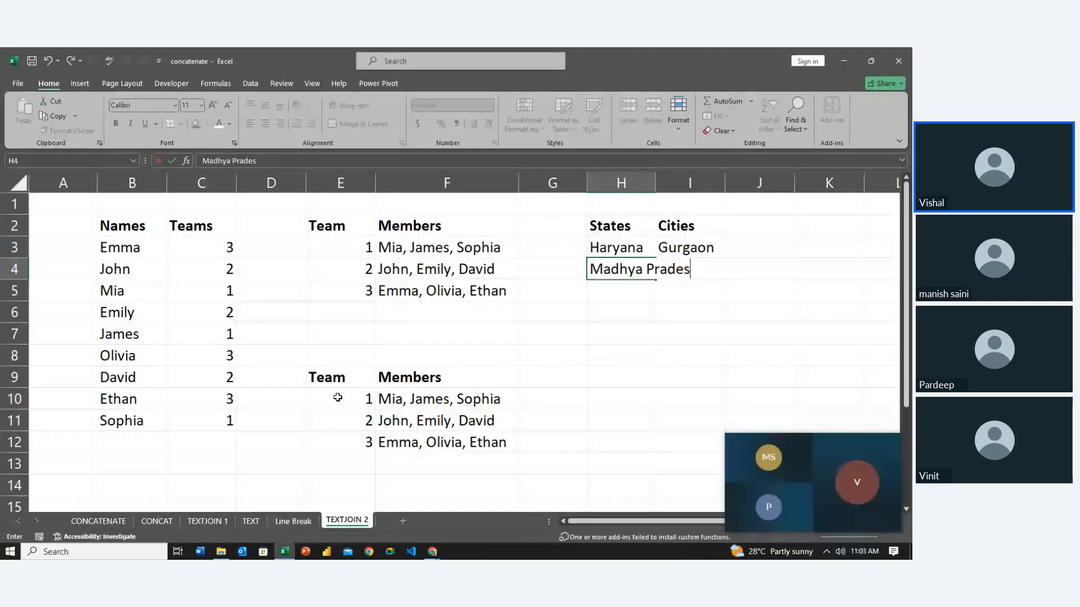
key(Return)
Step: AutoFit the widths of columns H and I to the contents of H2:I4
key(Up)
key(Up)
key(Up)
key(shift+Down)
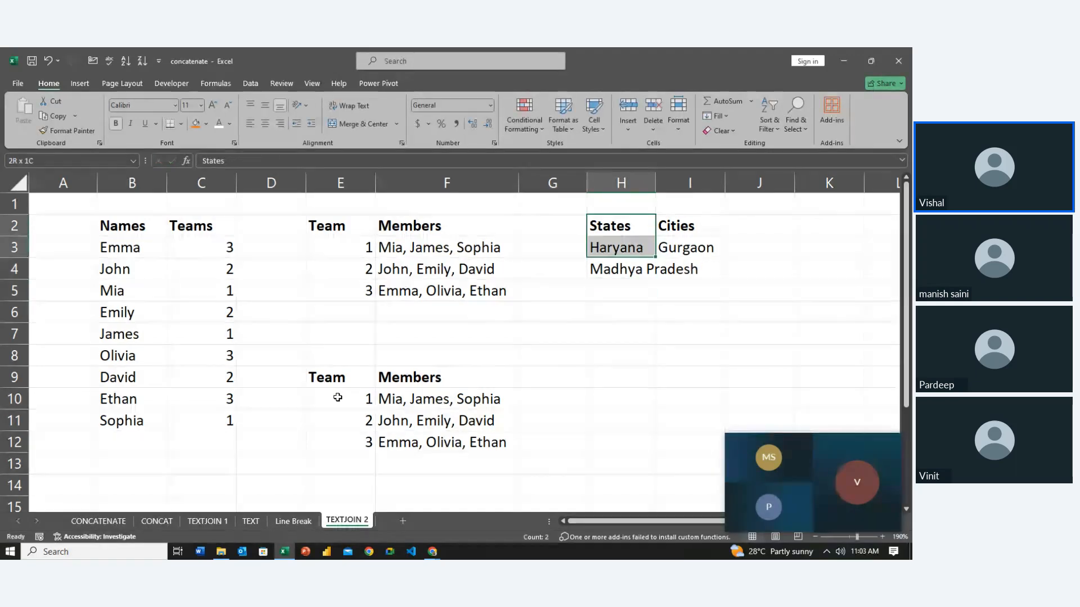
key(shift+Down)
key(shift+Right)
key(alt+h)
key(o)
key(i)
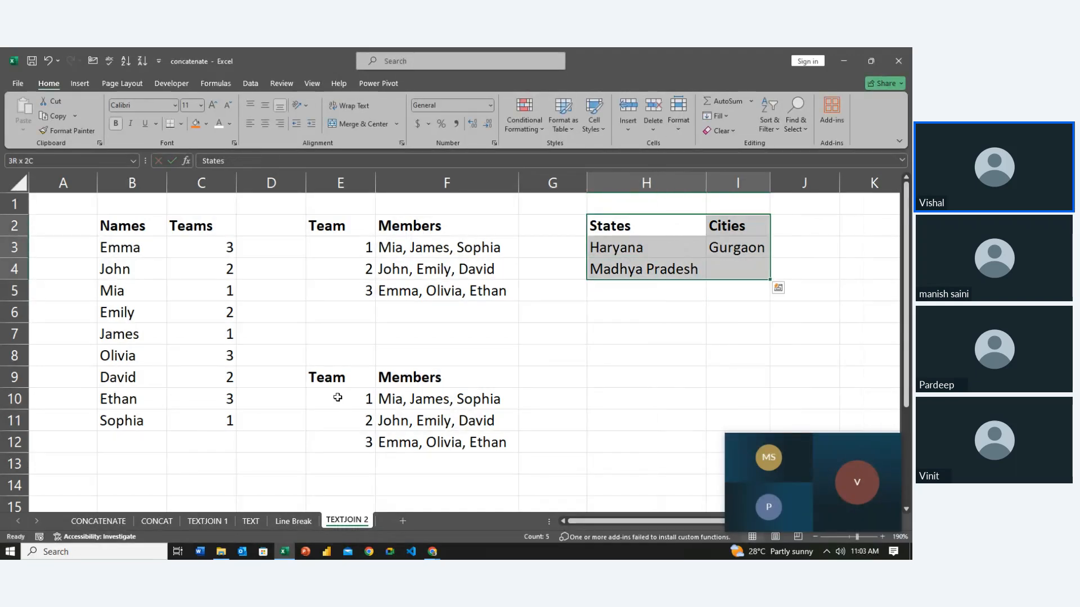
Step: Enter Gwalior in I4 as the city for Madhya Pradesh
key(Down)
key(Right)
key(Down)
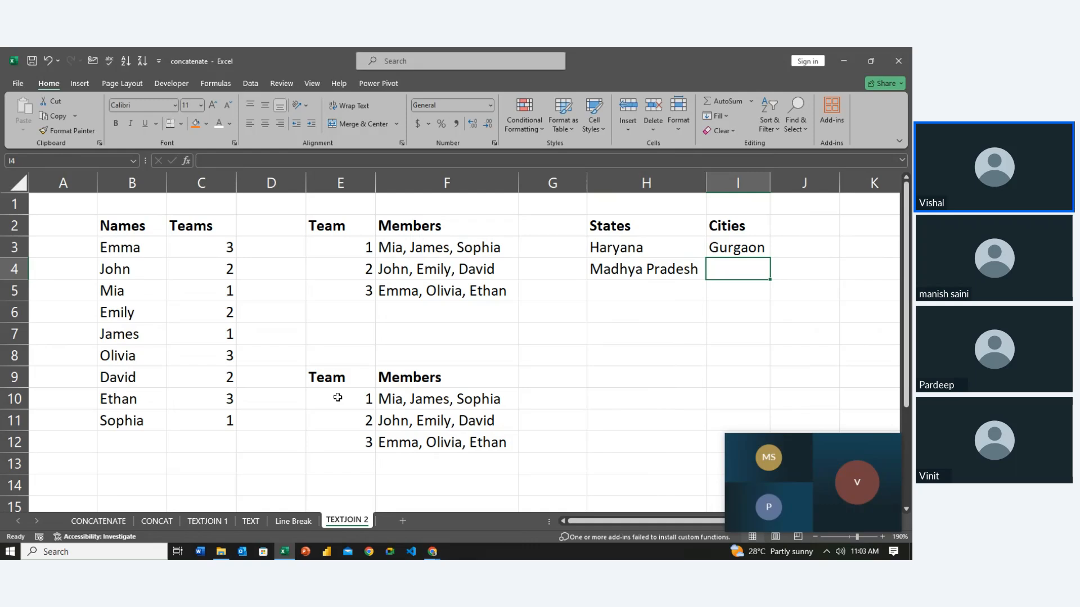
text(Gwalior)
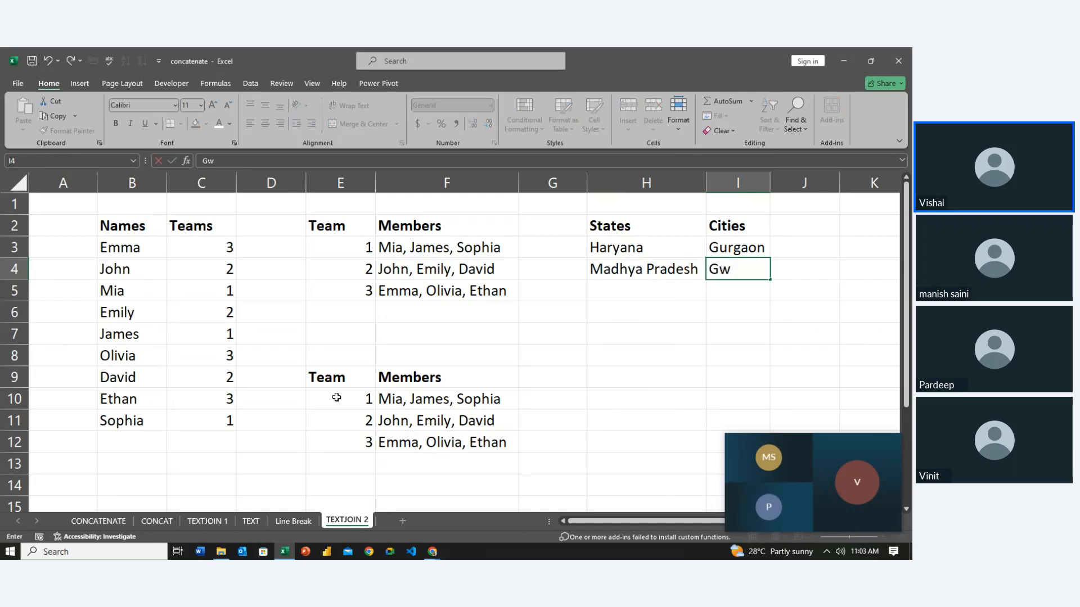
key(Return)
Step: Fill row 5 of the list with the state Haryana and the city Hisar
key(Left)
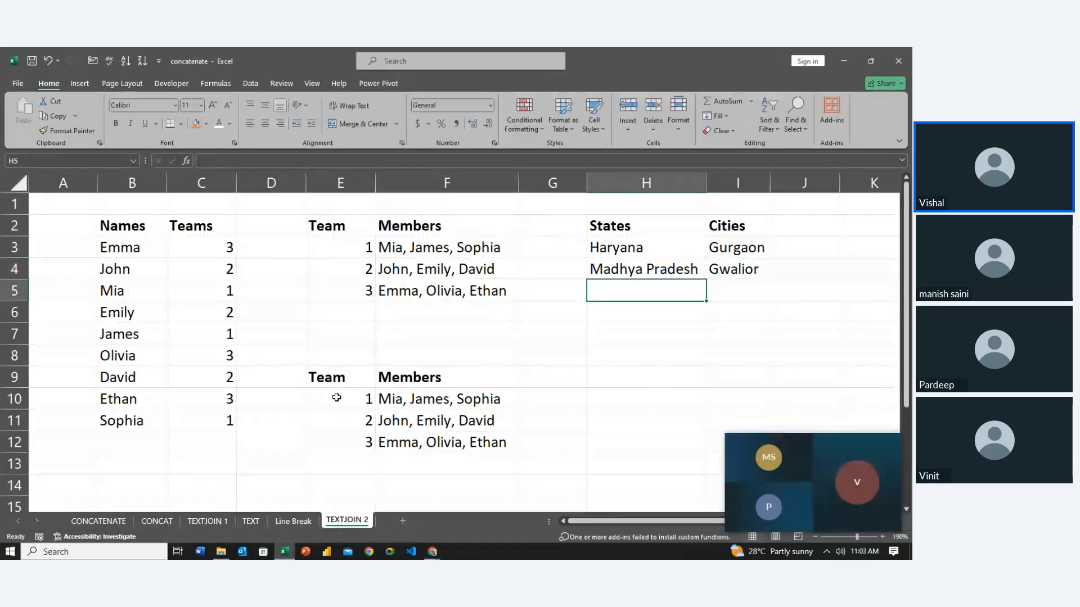
text(Haryana)
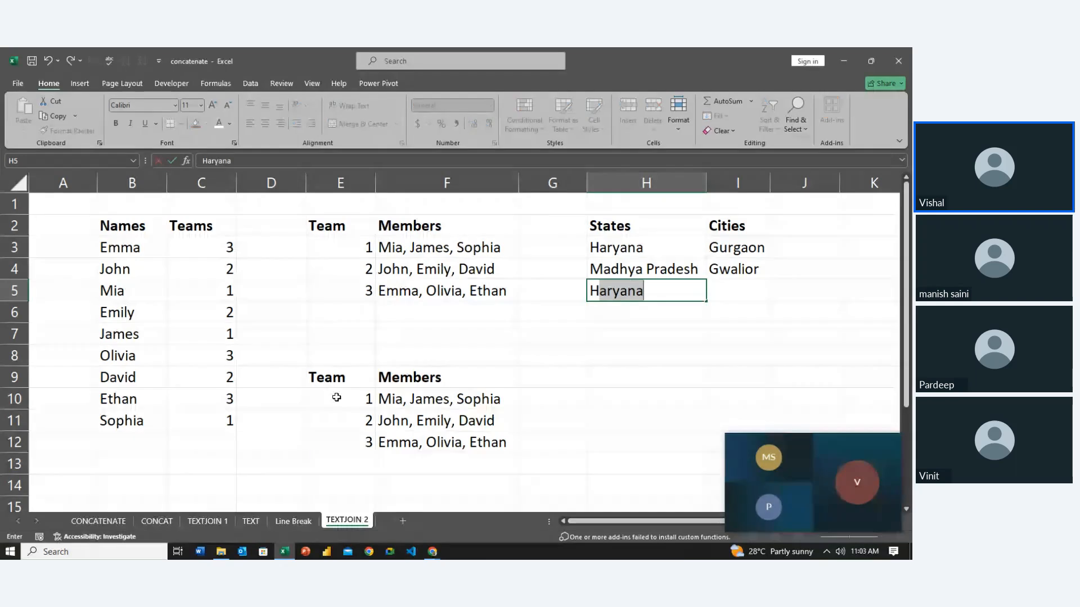
key(Tab)
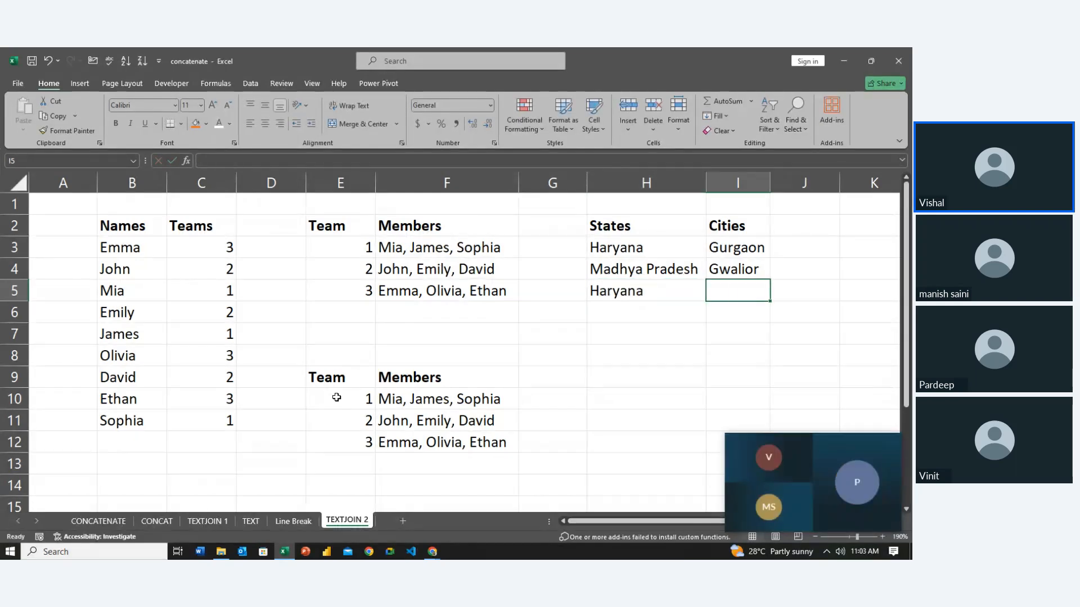
text(Hisar)
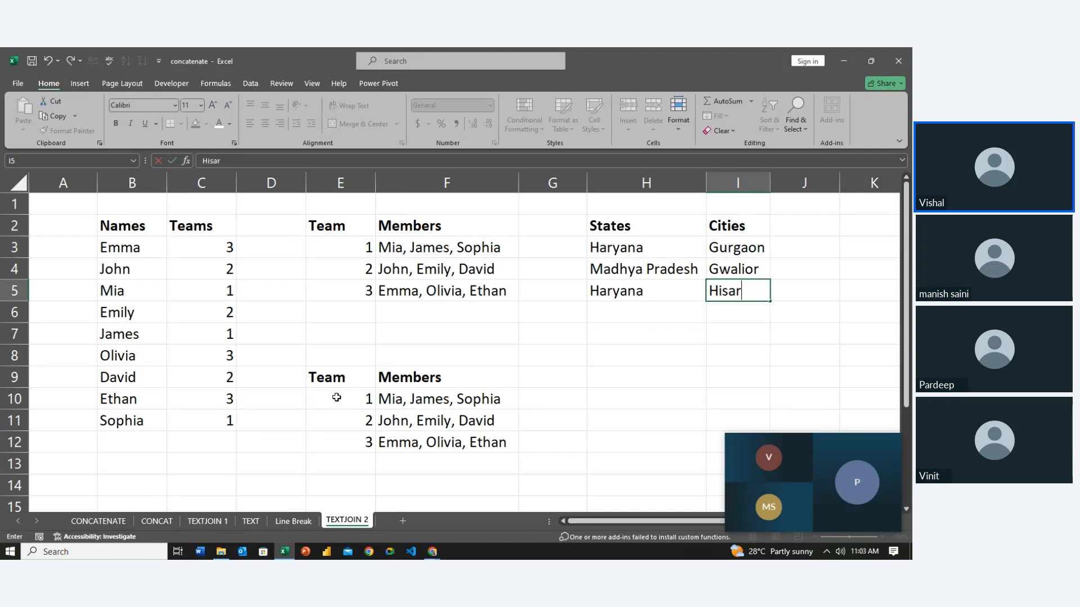
key(Return)
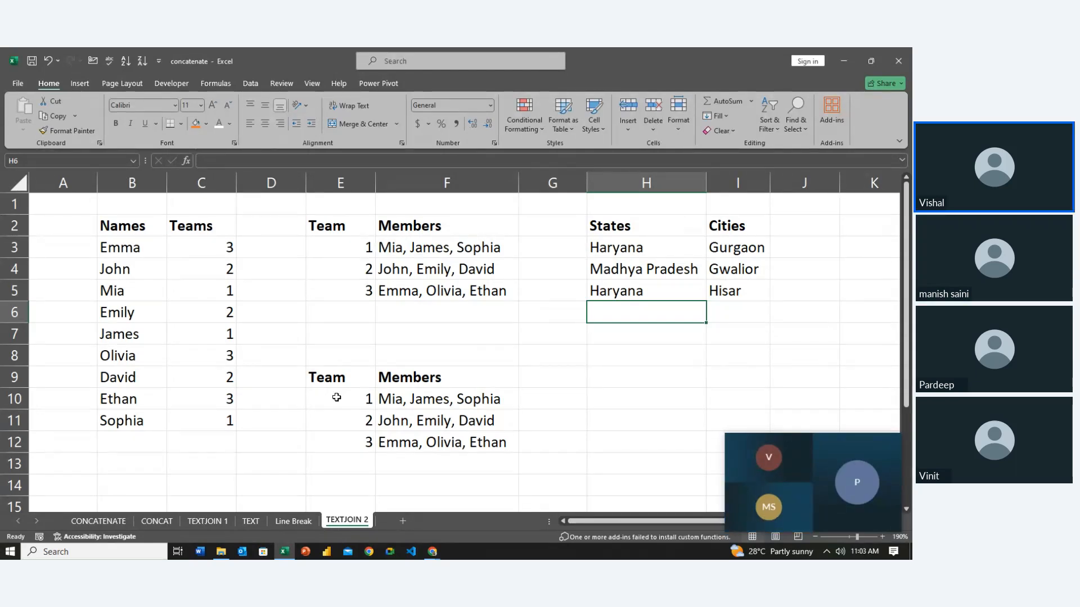
Step: Fill row 6 of the list with the state Punjab and the city Chandigarh
text(Punja)
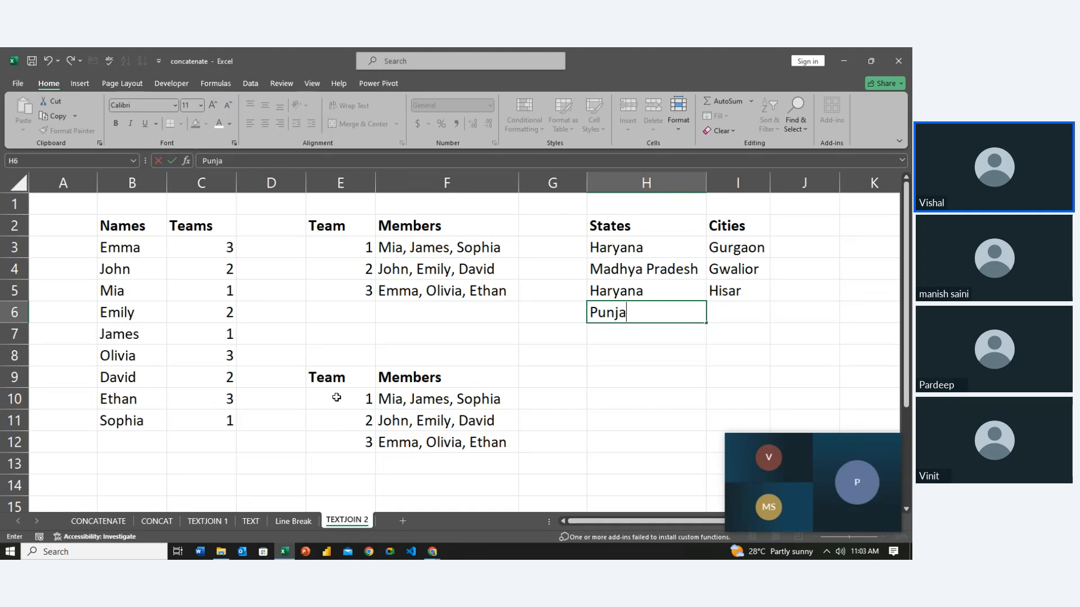
text(b)
key(Tab)
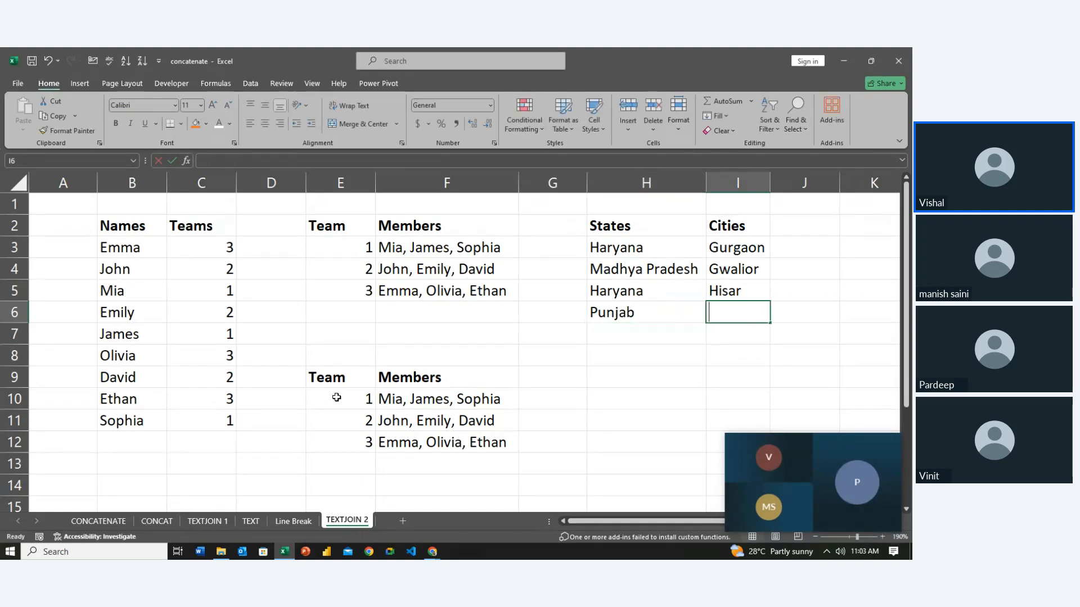
text(Cha)
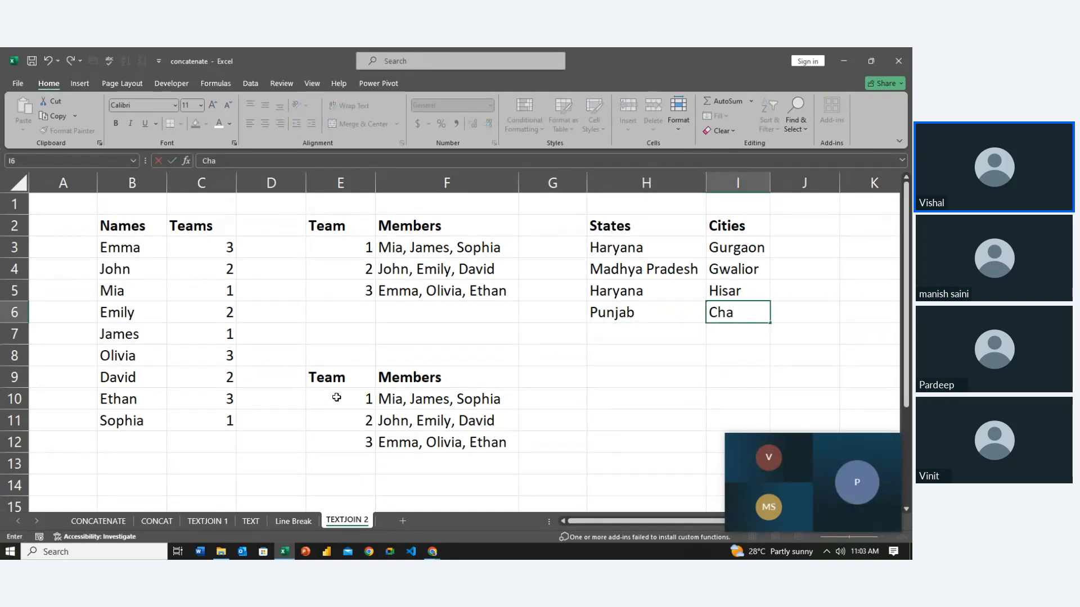
text(ndigarsh)
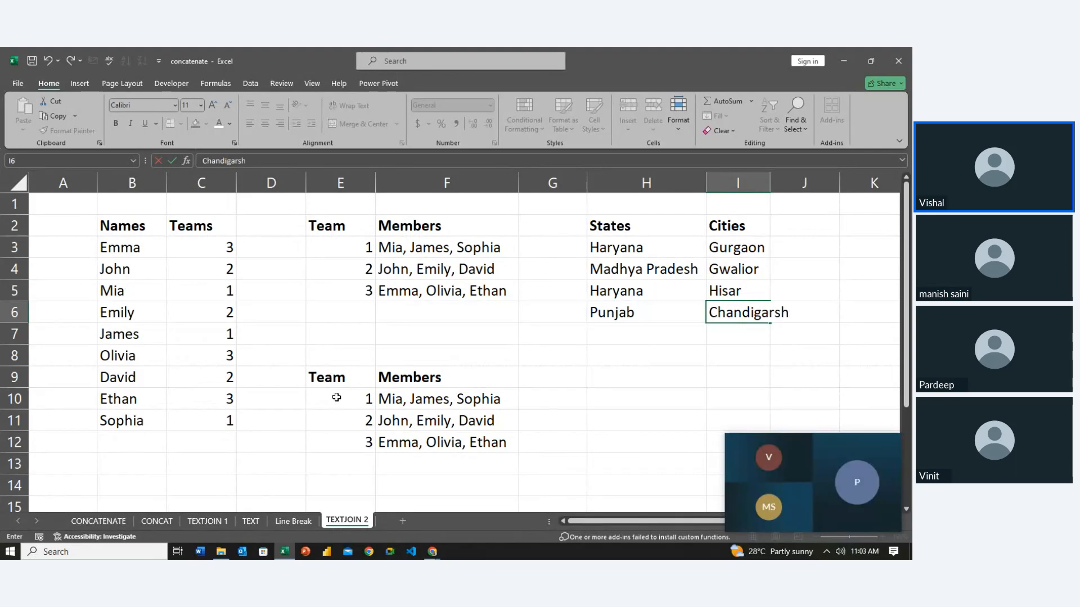
key(BackSpace)
key(BackSpace)
text(h)
key(Return)
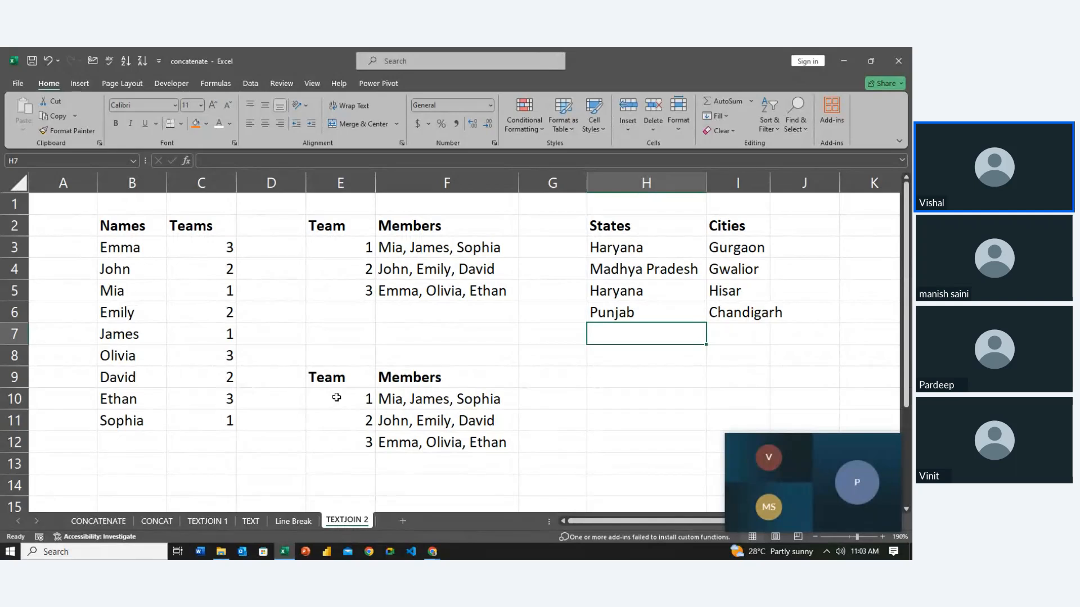
key(Left)
key(Left)
key(Left)
key(Left)
key(Down)
key(Down)
key(Down)
key(Right)
key(Right)
key(Right)
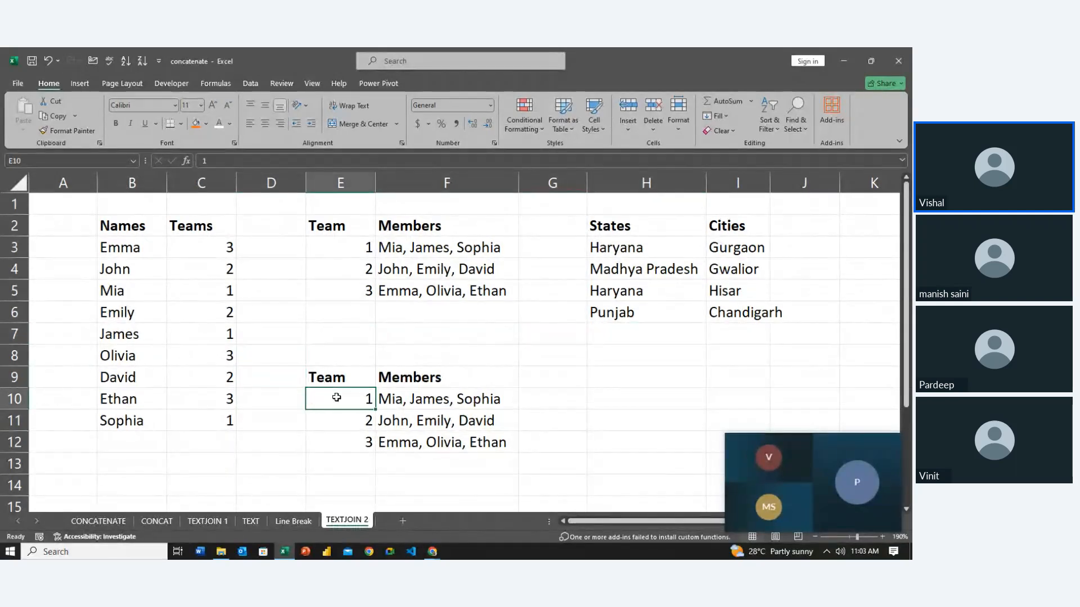
key(Up)
key(Up)
key(Right)
key(Up)
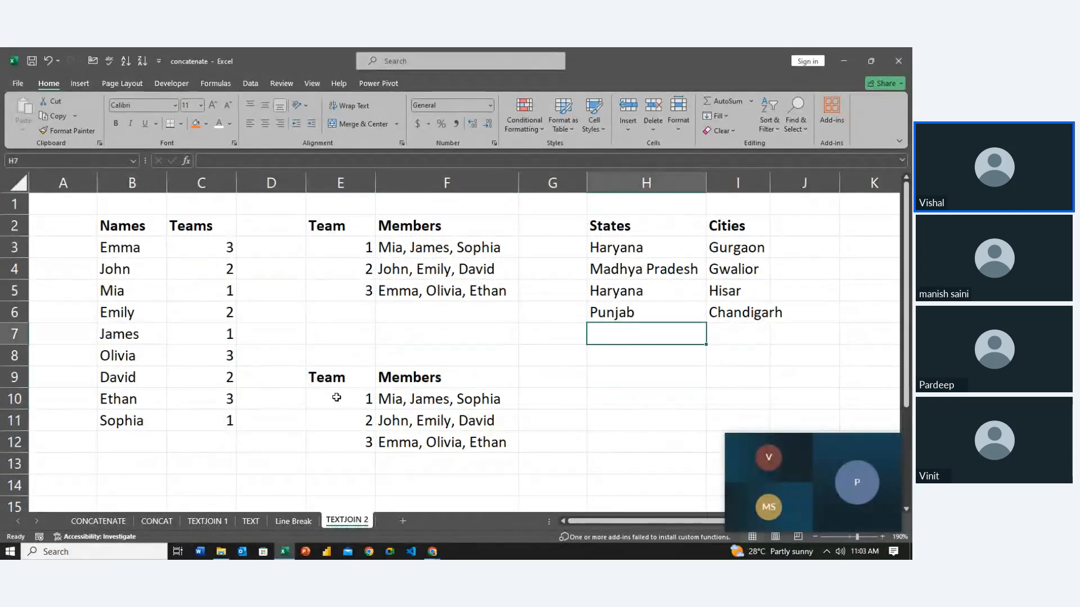
key(Left)
key(Down)
key(Right)
key(Up)
Step: Fill row 7 of the list with the state Haryana and the city Jind
text(Ha)
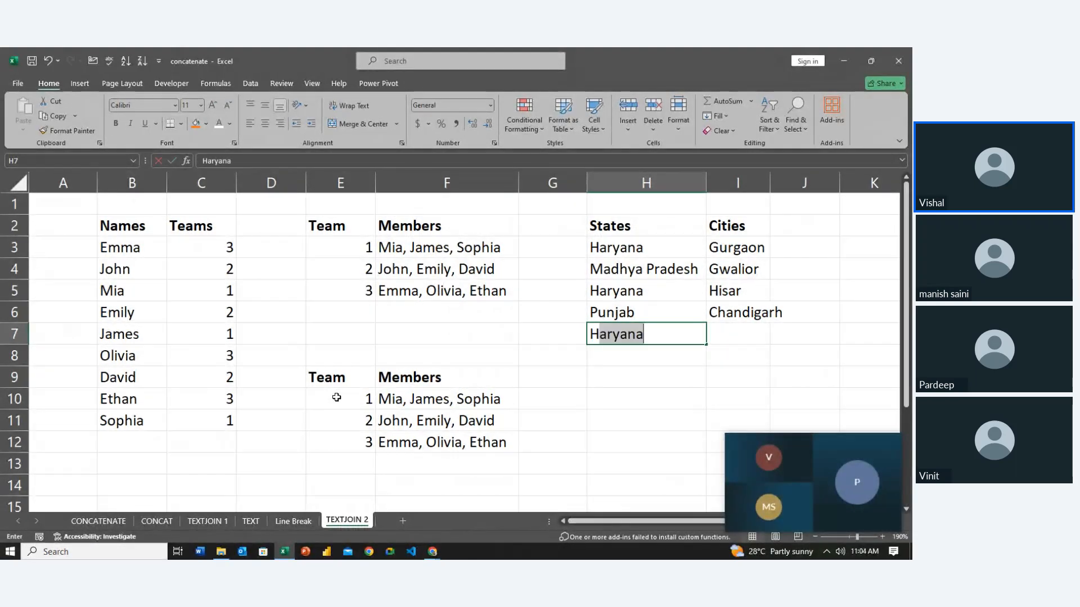
key(Tab)
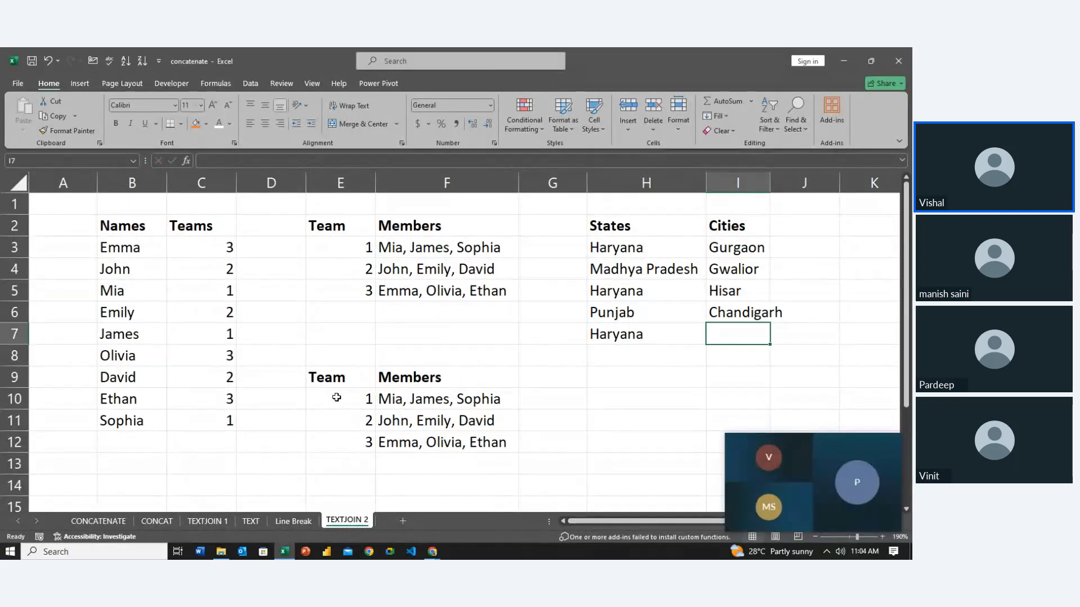
text(Jind)
key(Return)
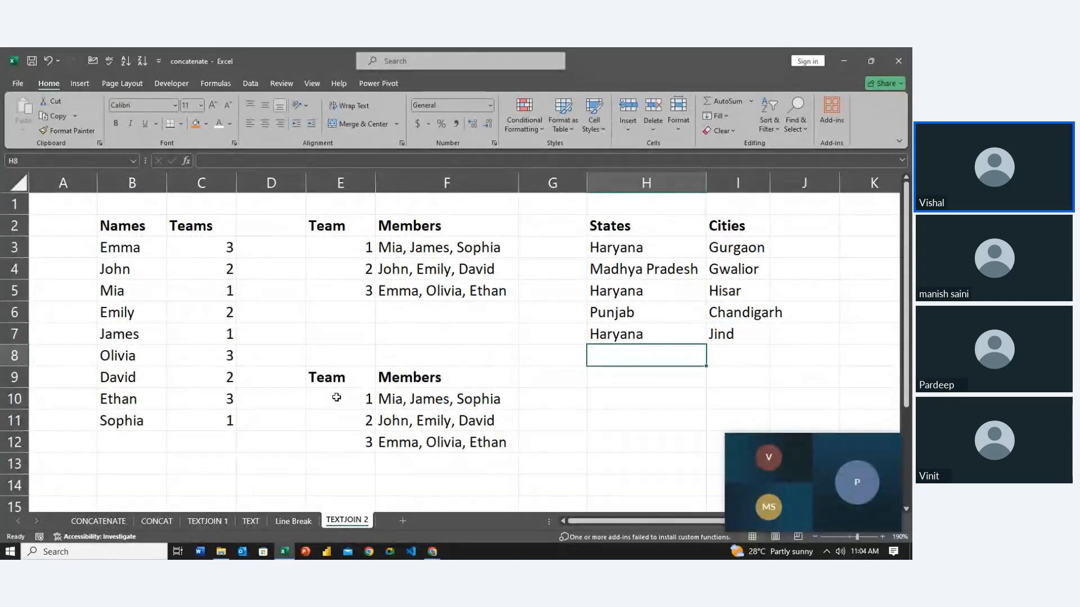
Step: Fill row 8 of the list with the state Madhya Pradesh and the city Bhopal
text(Madhya Pradesh)
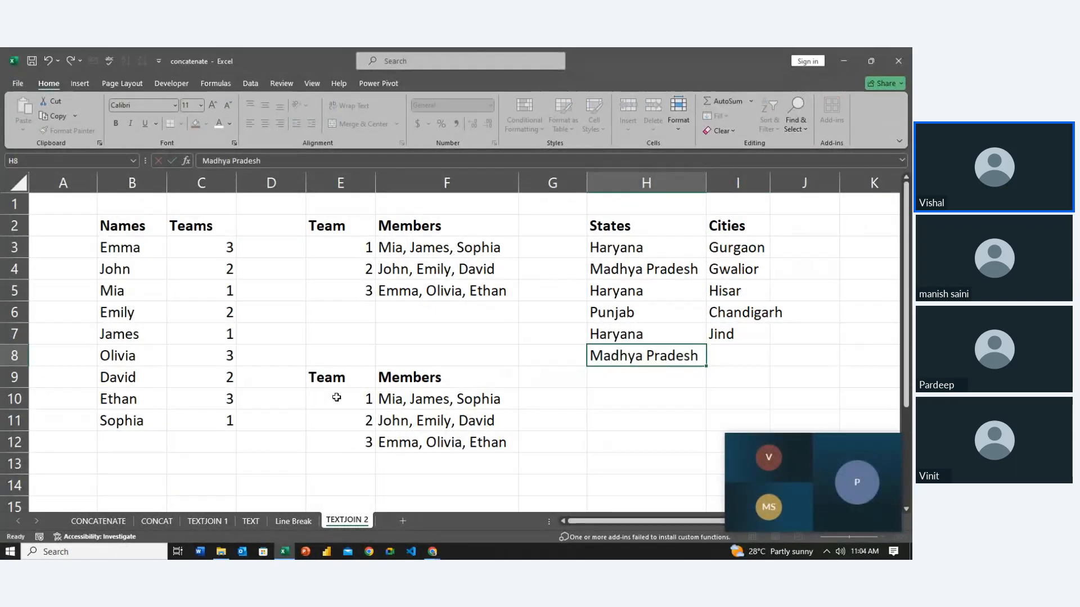
key(Tab)
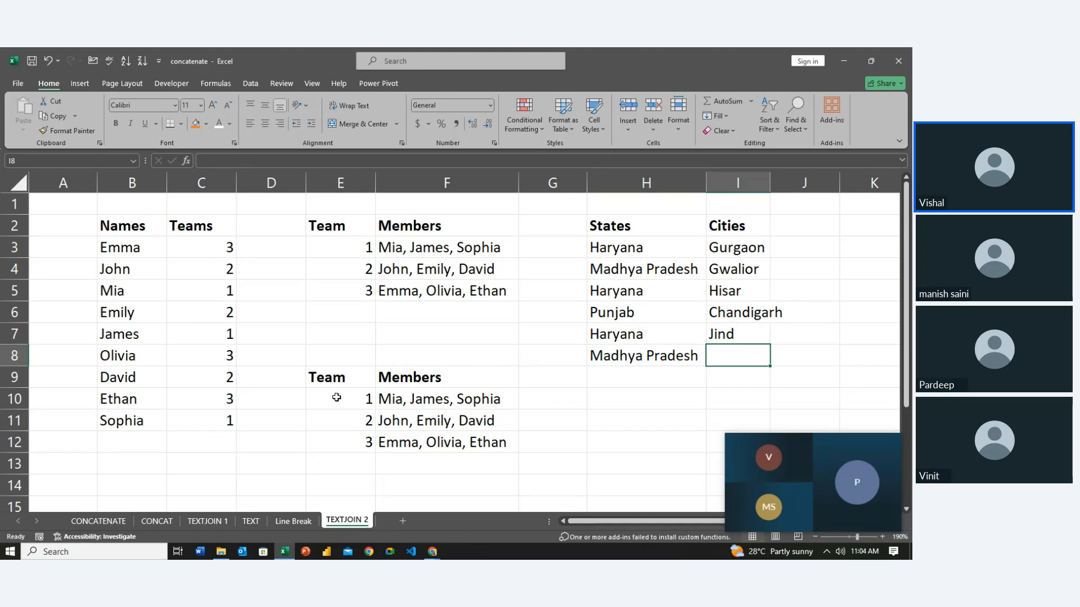
text(Bh)
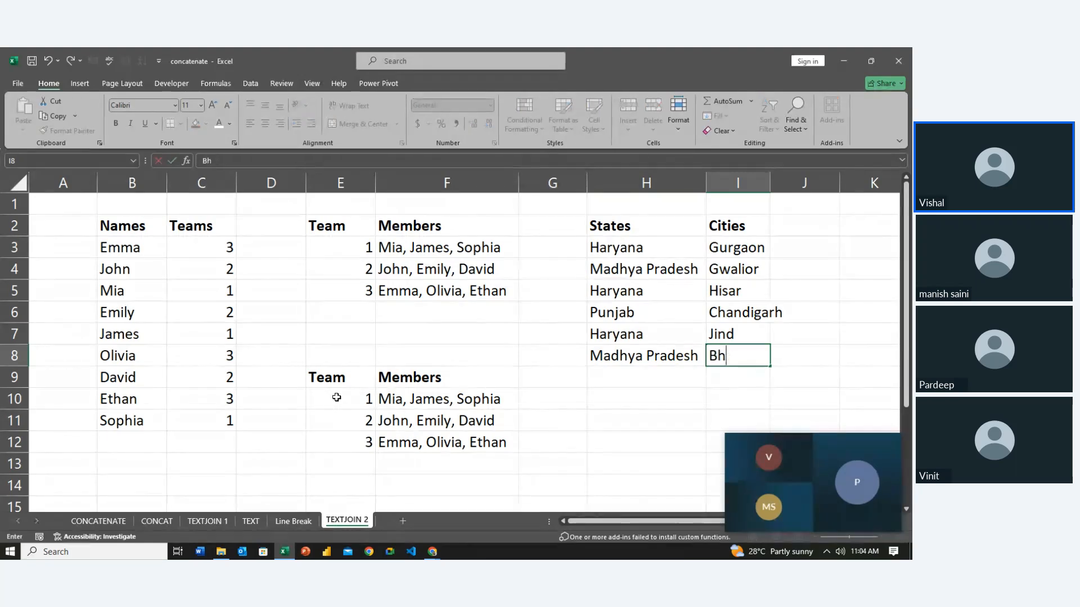
text(opal)
key(Return)
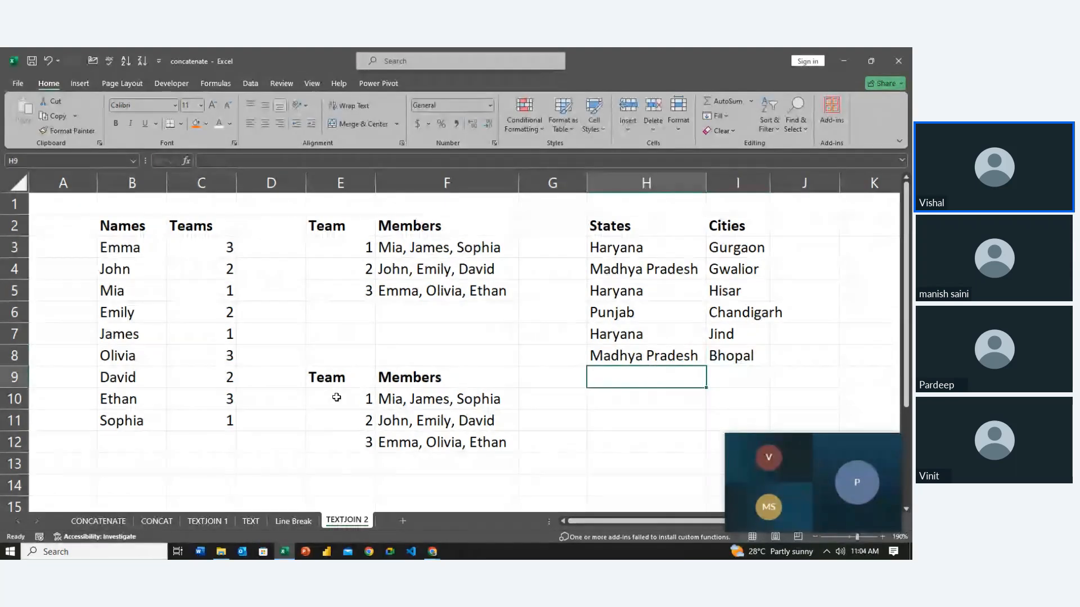
Step: Fill row 9 of the list with the state Madhya Pradesh and the city Guna
text(Madhya Pradesh)
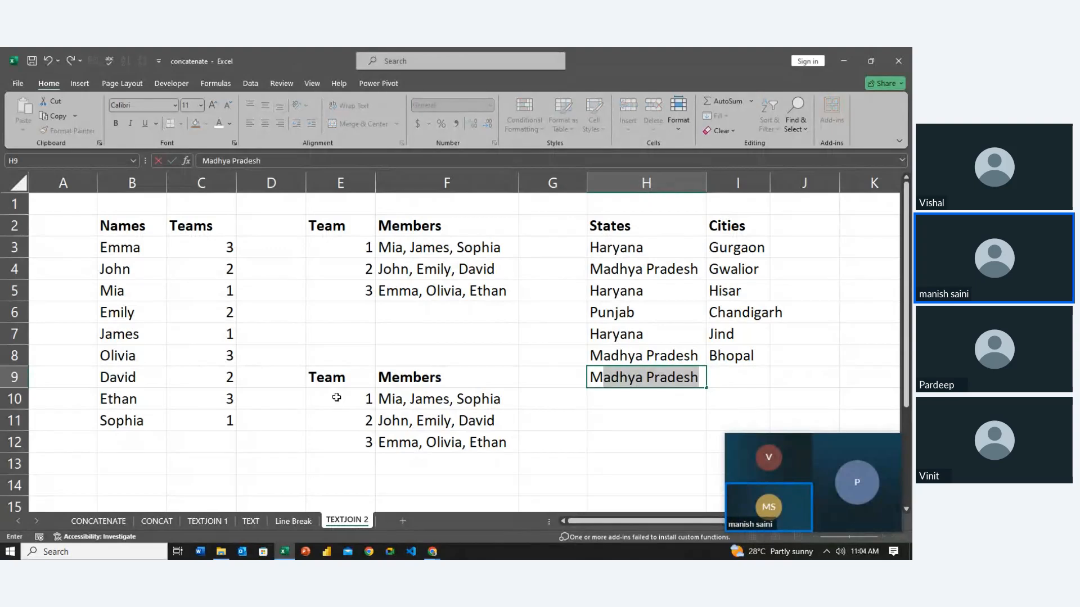
key(Tab)
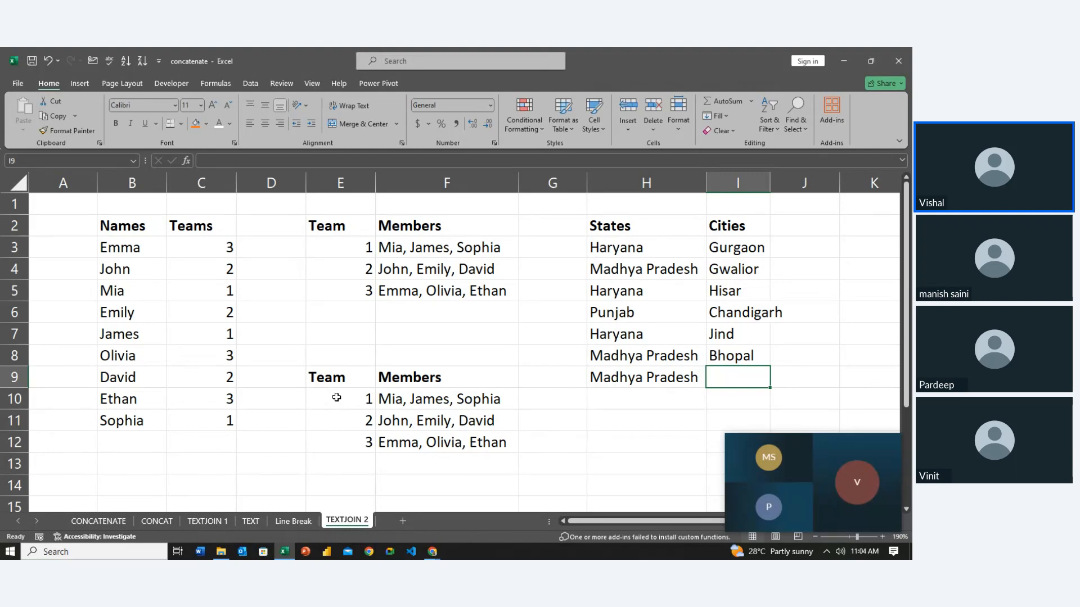
text(Ja)
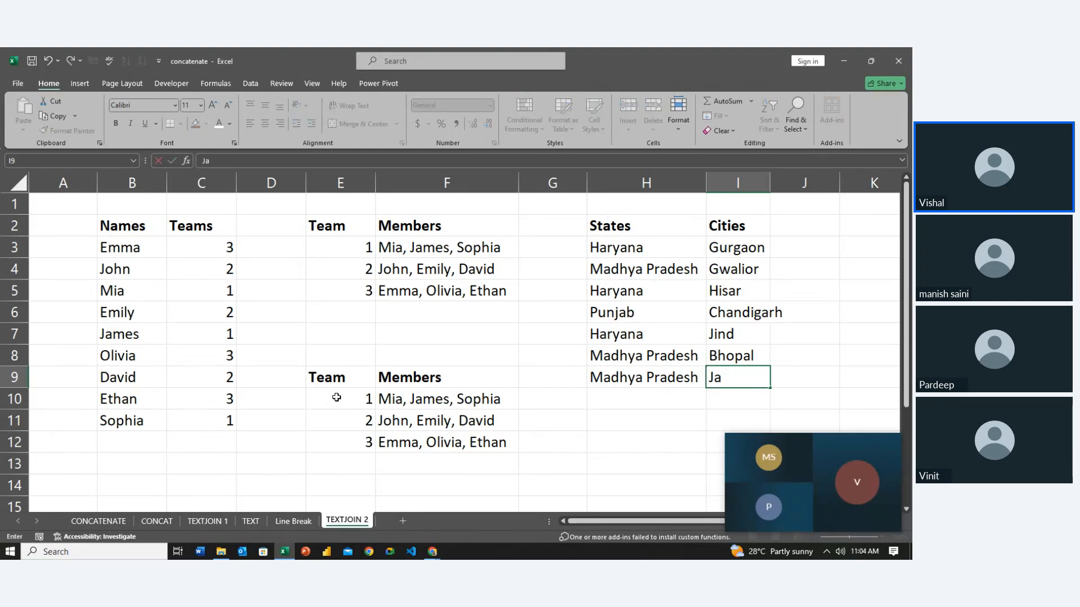
text(b)
key(BackSpace)
key(BackSpace)
text(Gun)
key(Return)
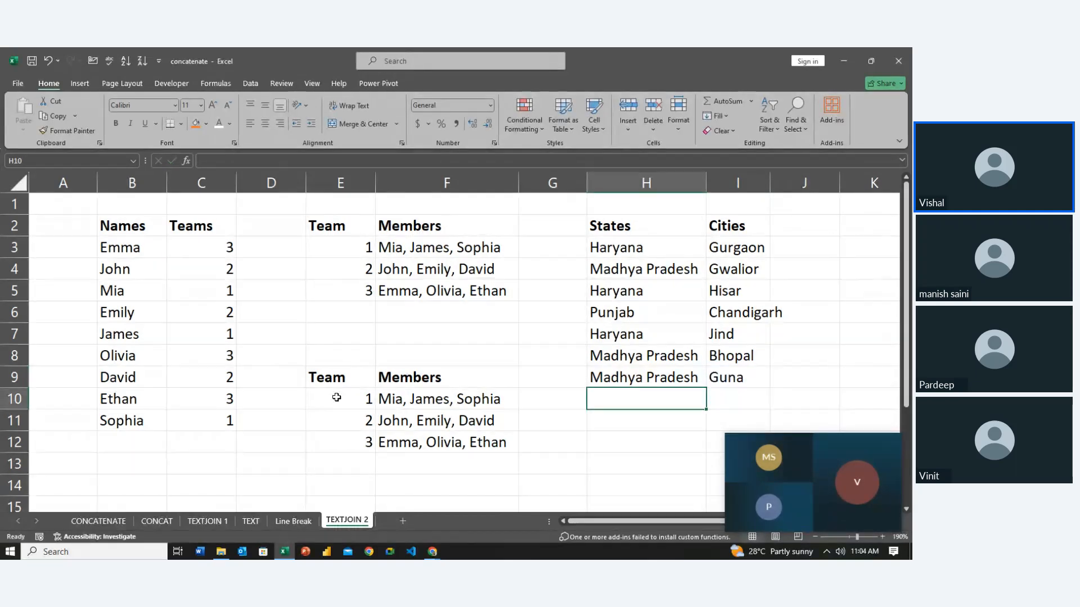
Step: Fill row 10 of the list with the state Punjab and the city Jalandhar
text(P)
key(Tab)
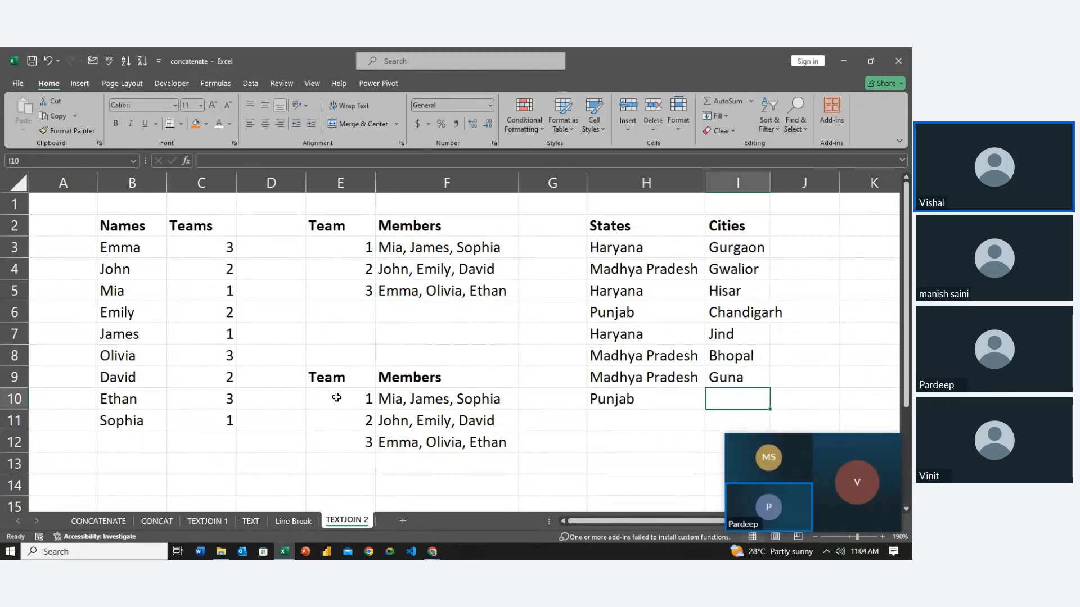
text(Jalandh)
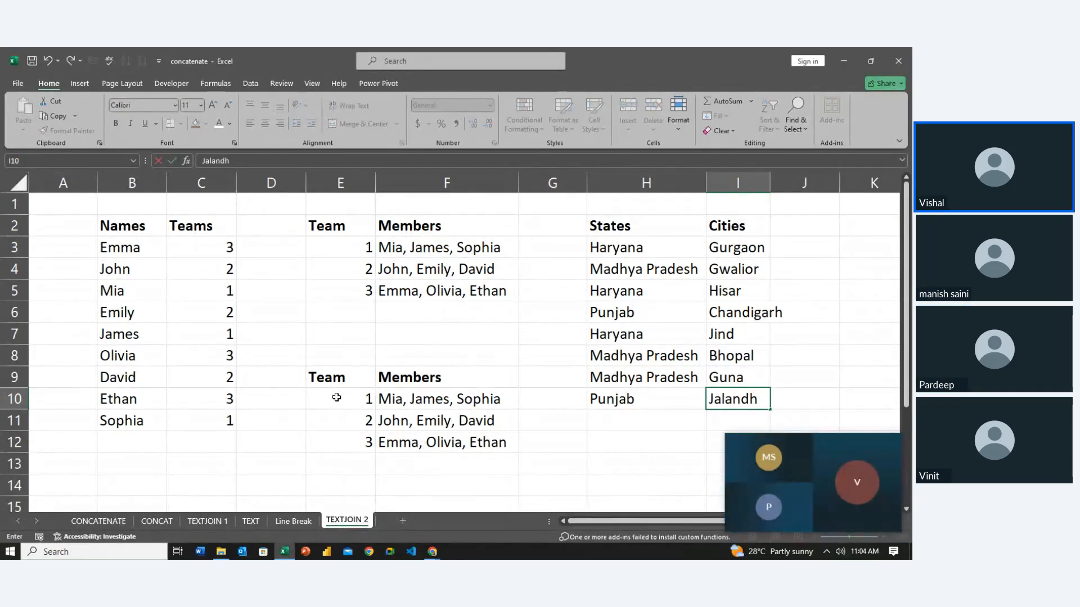
text(ar)
key(Return)
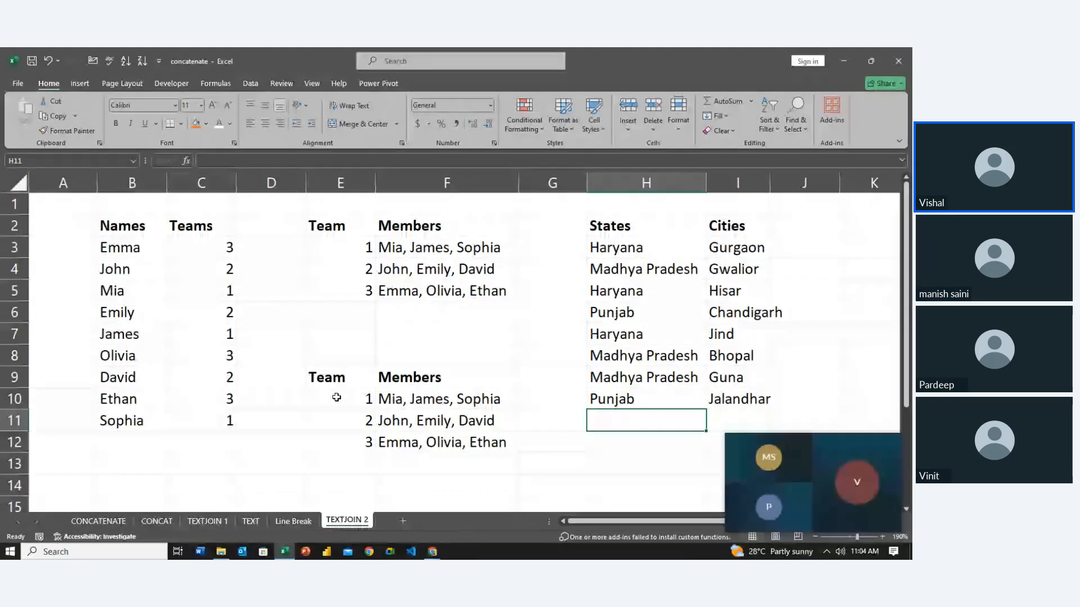
Step: Fill row 11 of the list with the state Punjab and the city Ludhiyana
text(pun)
key(Tab)
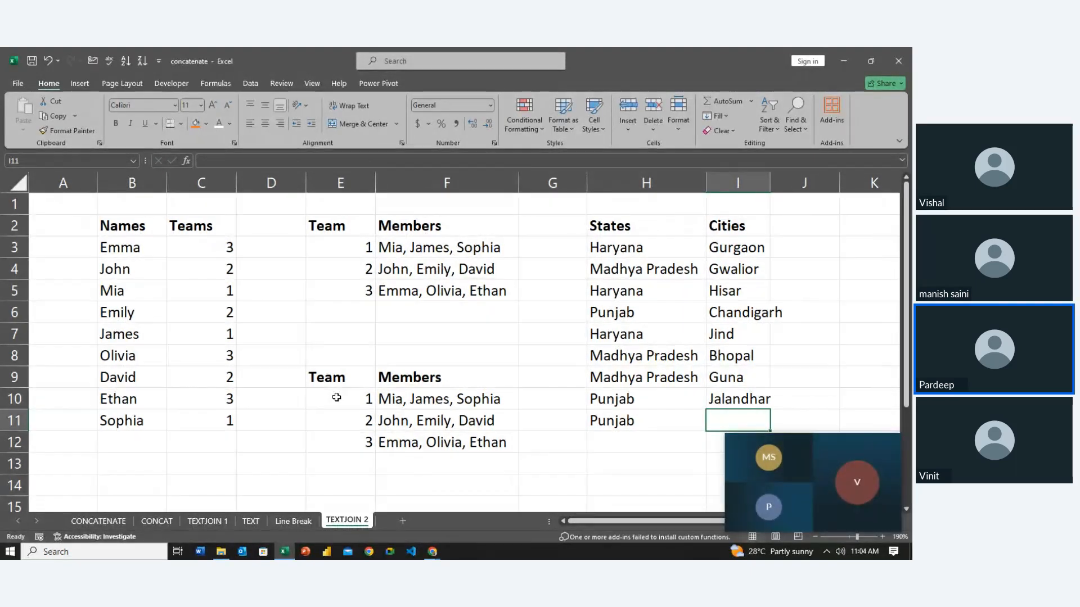
text(L)
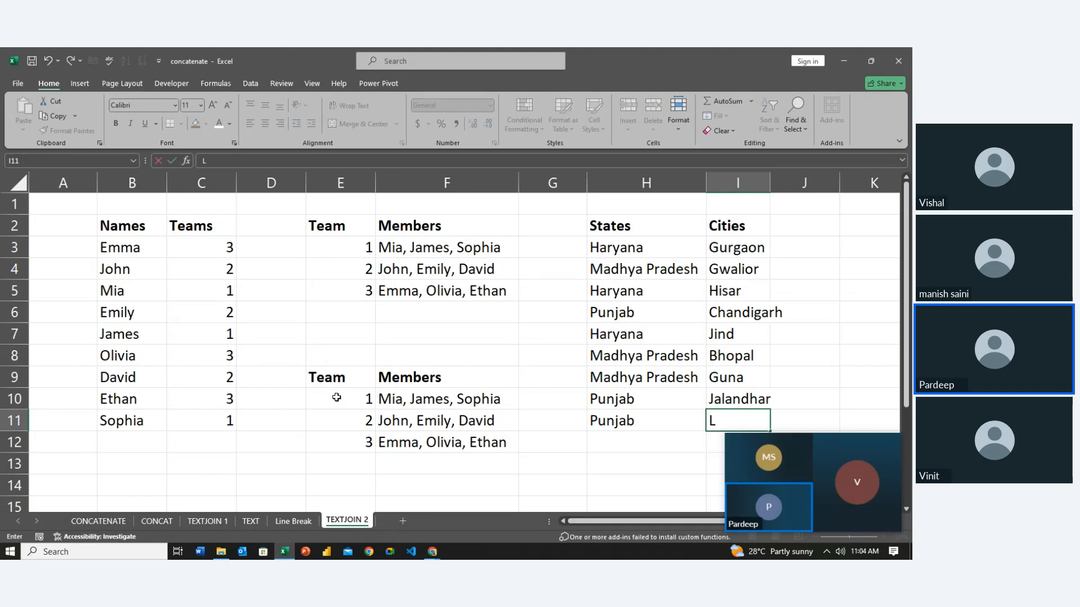
text(udhiyana)
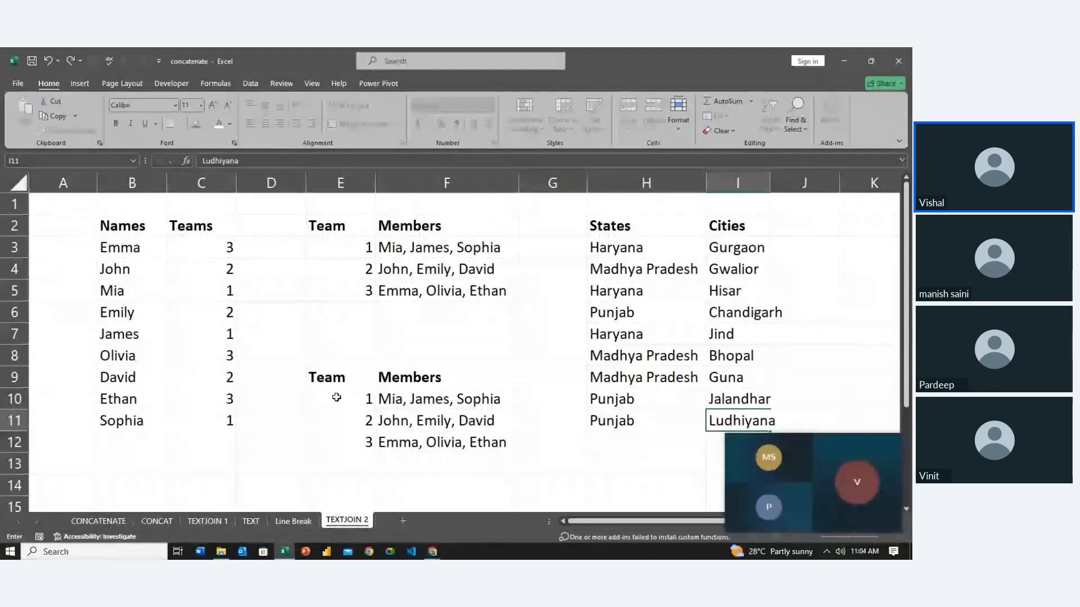
key(Return)
key(Up)
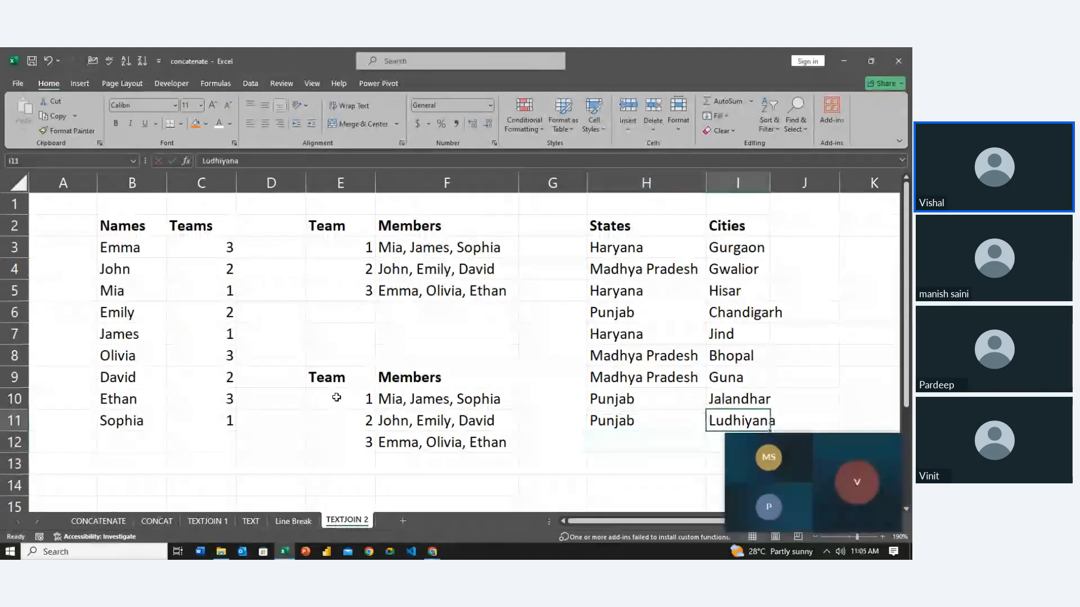
key(Down)
key(Left)
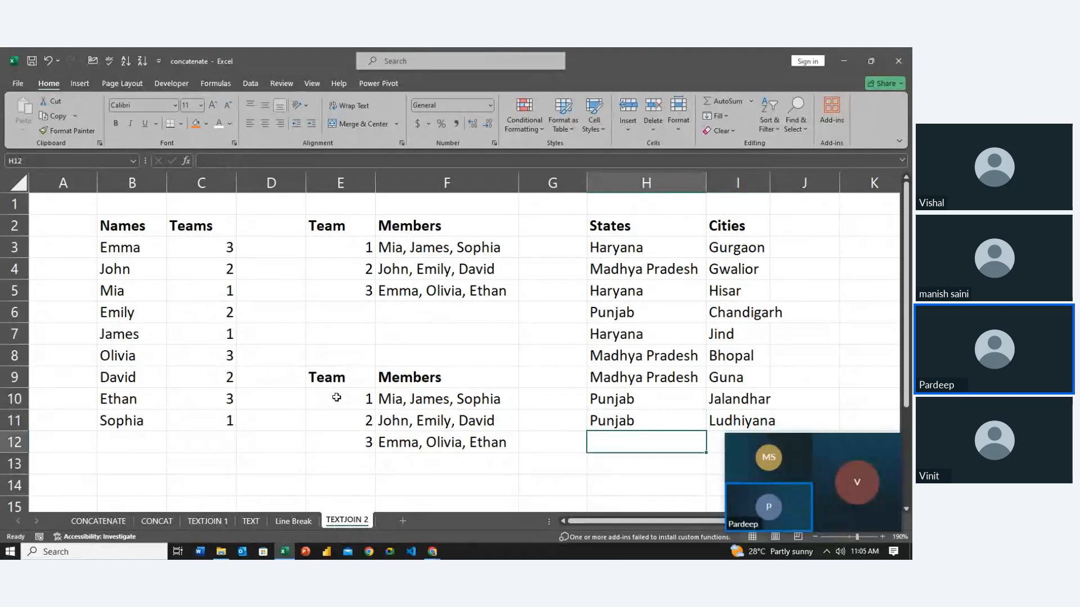
key(Right)
key(Left)
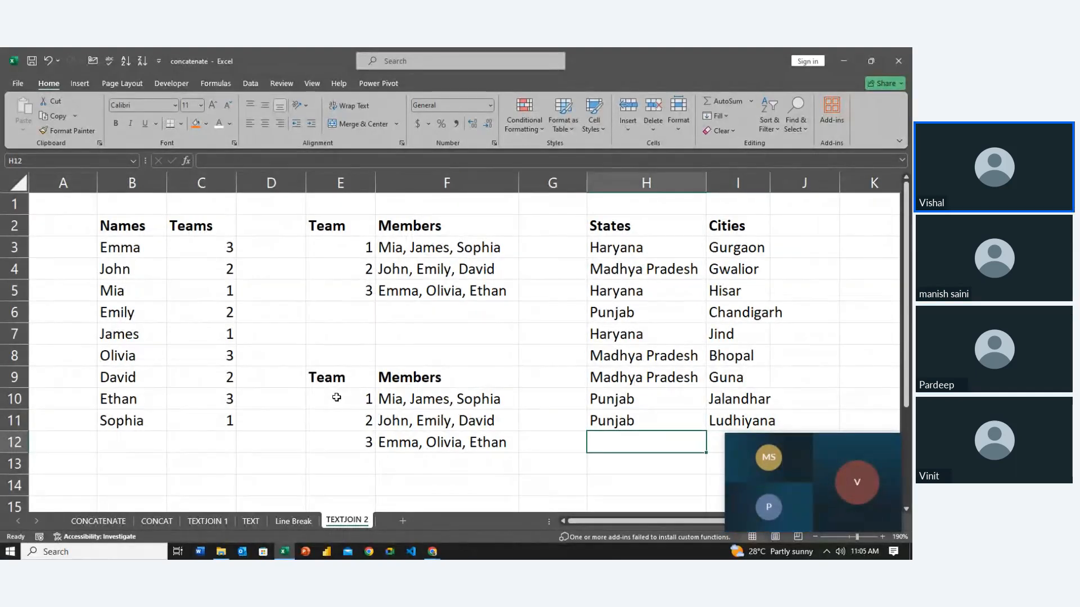
Step: Define the state entries in H3:H11 as a named range called satest
key(Up)
key(Up)
key(Up)
key(Up)
key(Up)
key(Up)
key(Up)
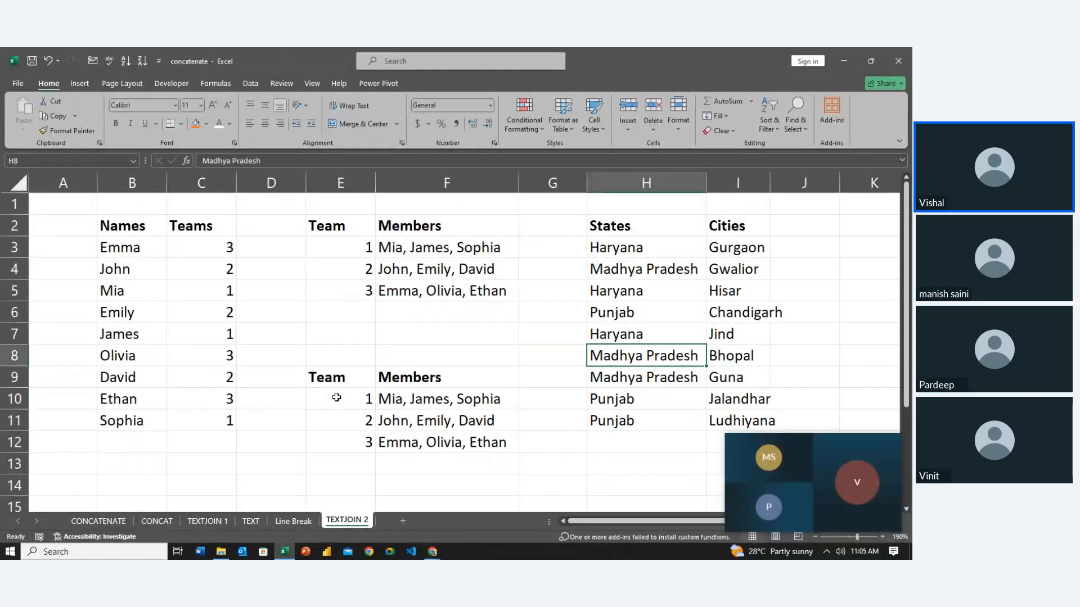
key(Up)
key(Up)
key(Up)
key(shift+Down)
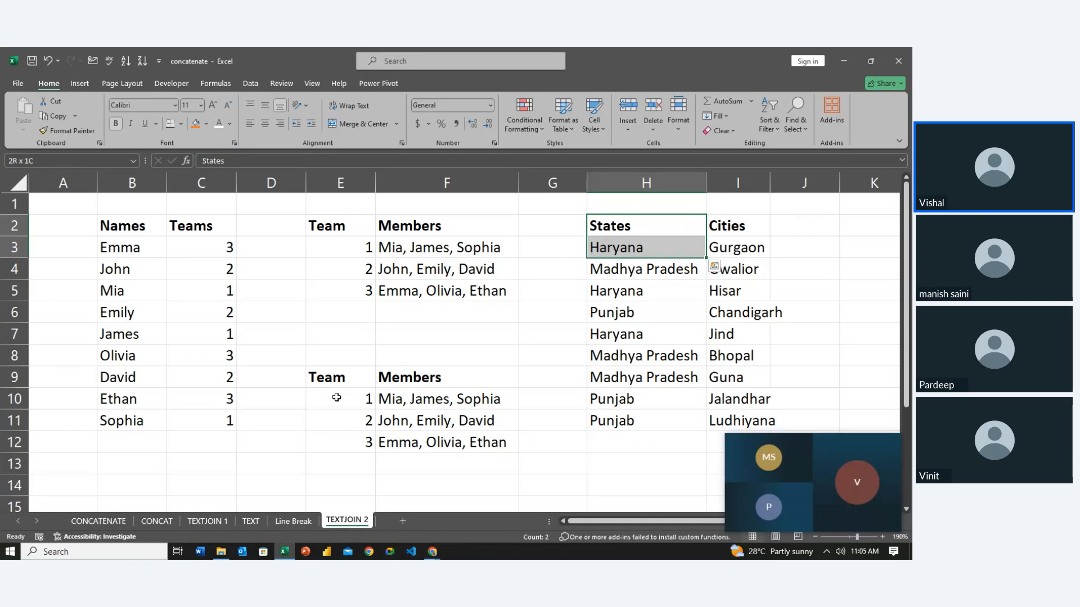
key(Down)
key(ctrl+shift+Down)
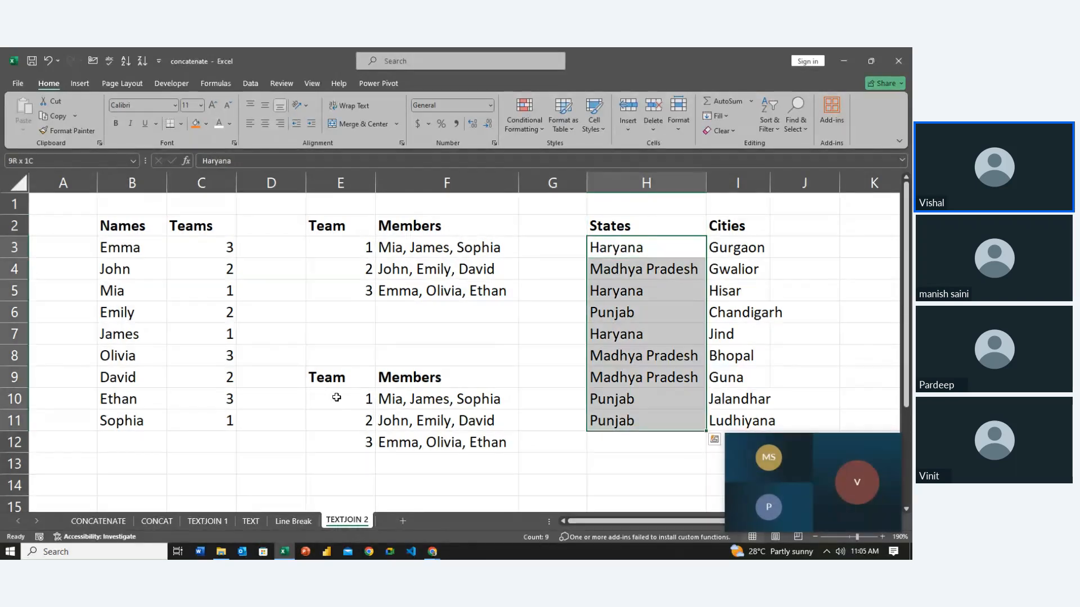
click(74, 161)
text(satest)
key(Return)
Step: Define the city entries in I3:I11 as a named range called cities
key(Right)
key(Right)
key(Left)
key(shift+Down)
key(shift+Down)
key(shift+Down)
key(shift+Down)
key(shift+Down)
key(shift+Down)
key(shift+Down)
key(shift+Down)
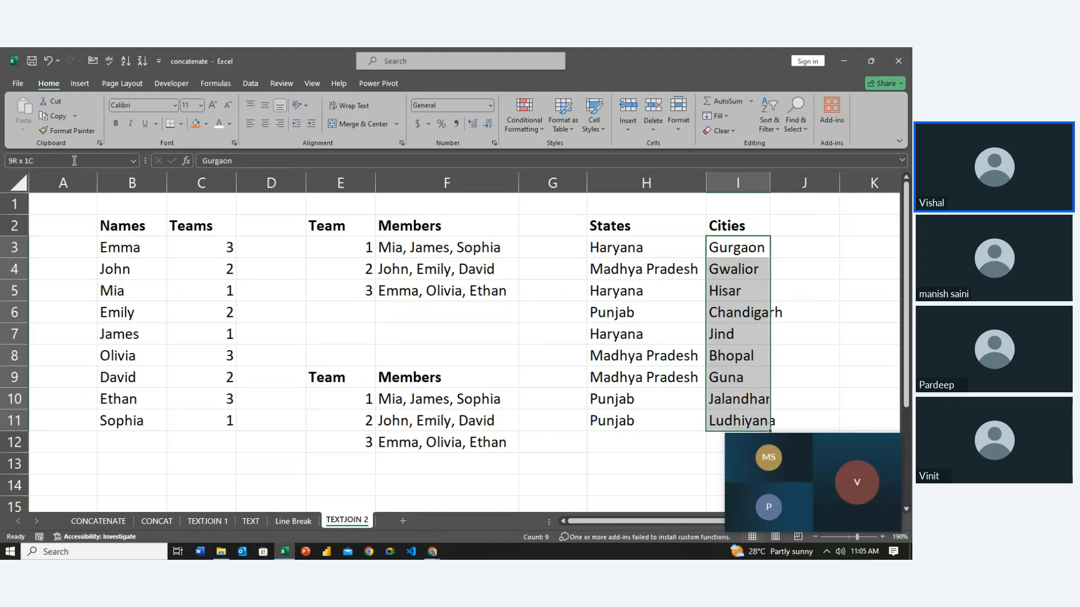
click(74, 161)
text(cities)
key(Return)
key(Left)
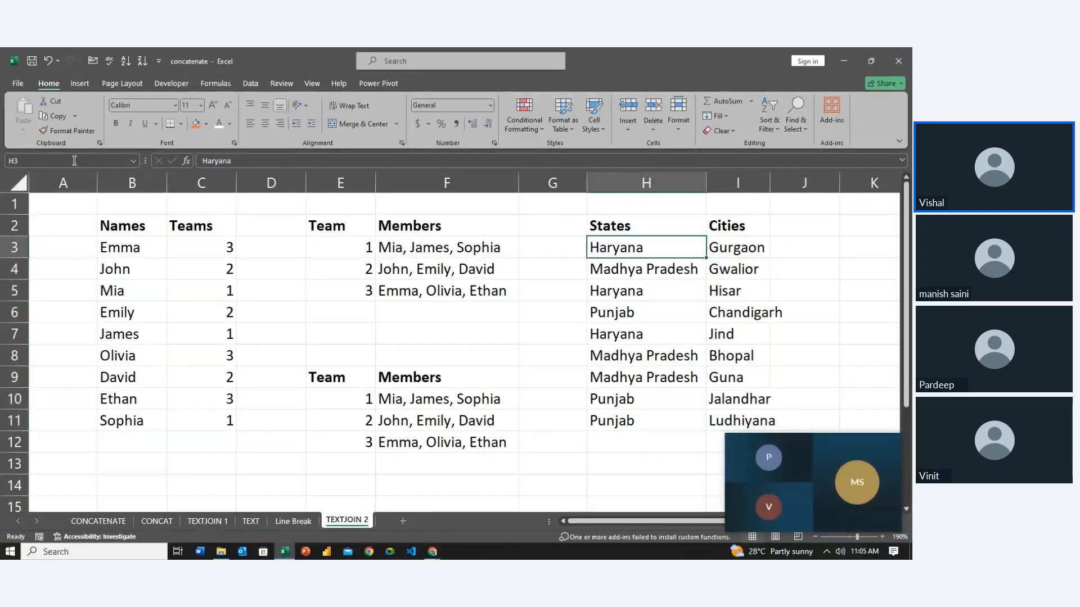
key(Right)
key(Right)
key(Down)
key(Down)
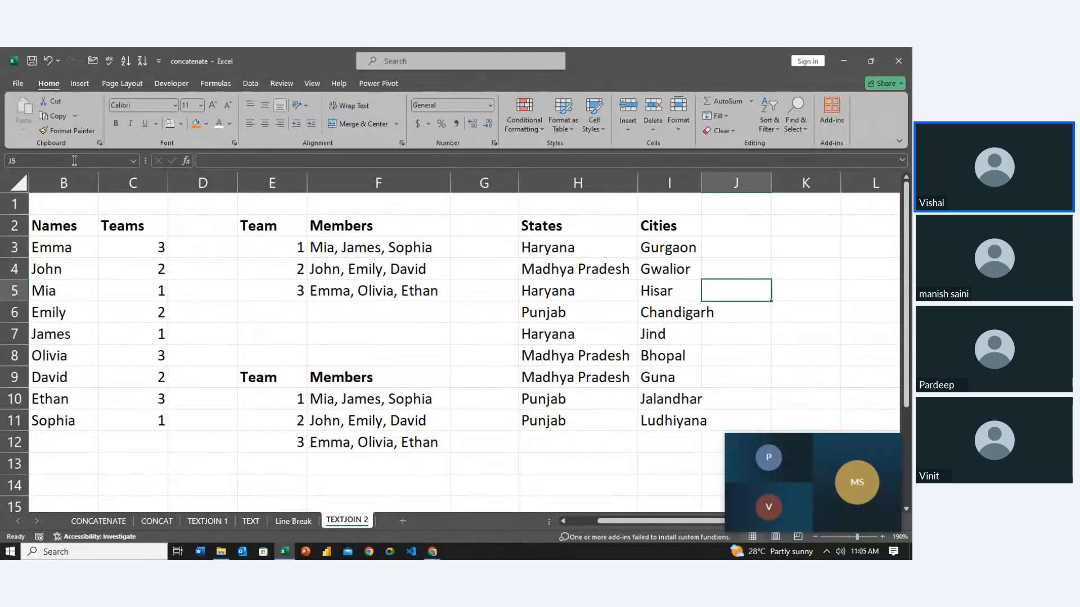
Step: Copy the States and Cities headings from H2:I2 to L2:M2
key(Left)
key(Left)
key(Down)
key(Up)
key(Up)
key(Left)
key(Up)
key(Up)
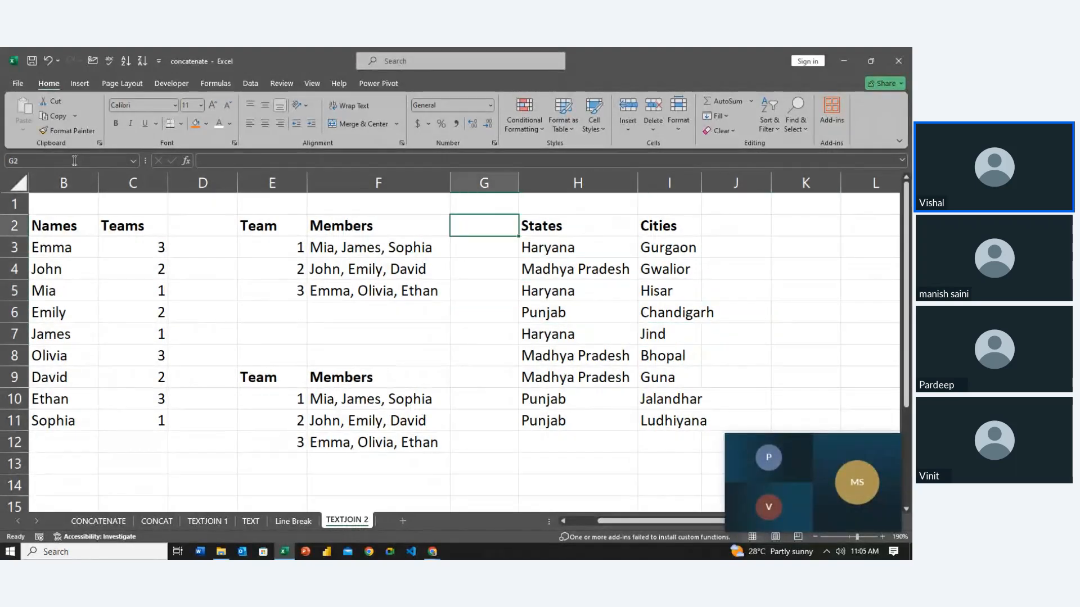
key(Right)
key(shift+Right)
key(ctrl+c)
key(Right)
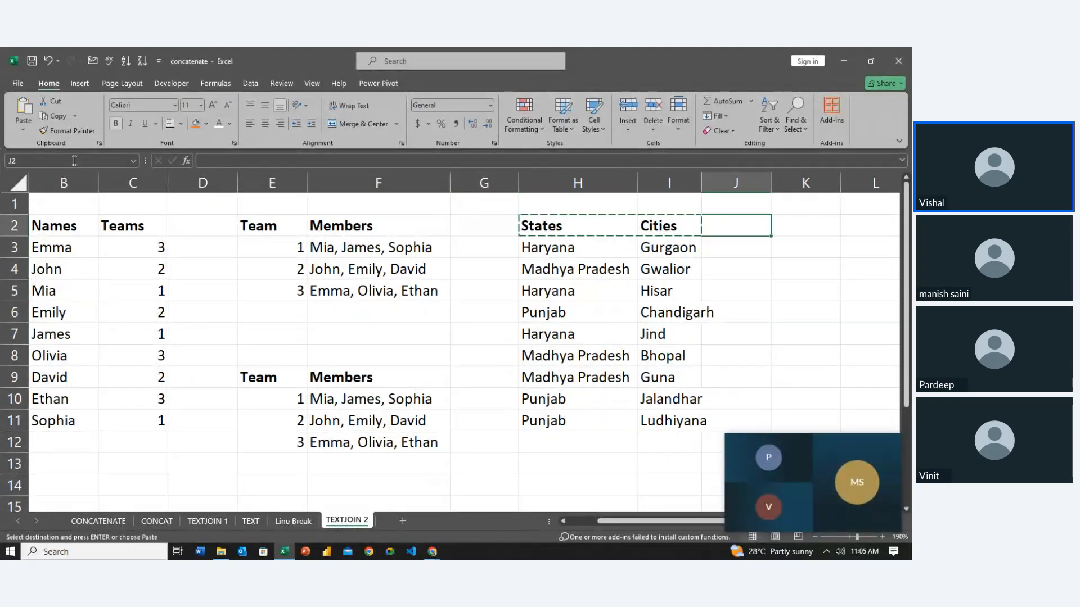
key(Right)
key(Right)
key(Left)
key(Right)
key(shift+Right)
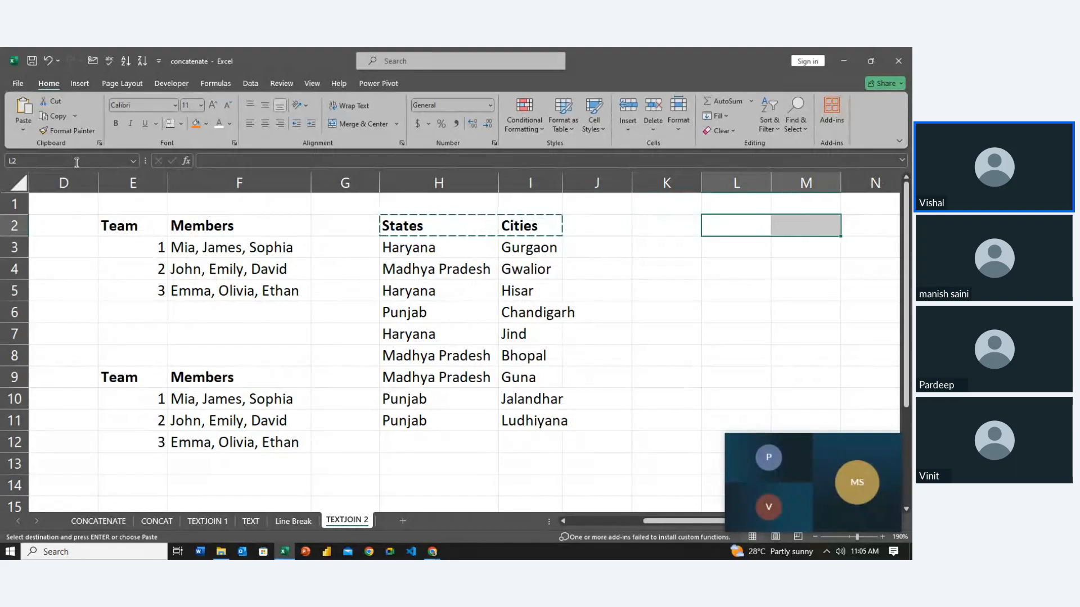
key(ctrl+v)
Step: Enter the formula =UNIQUE(states) in L3 to list each state once
key(Down)
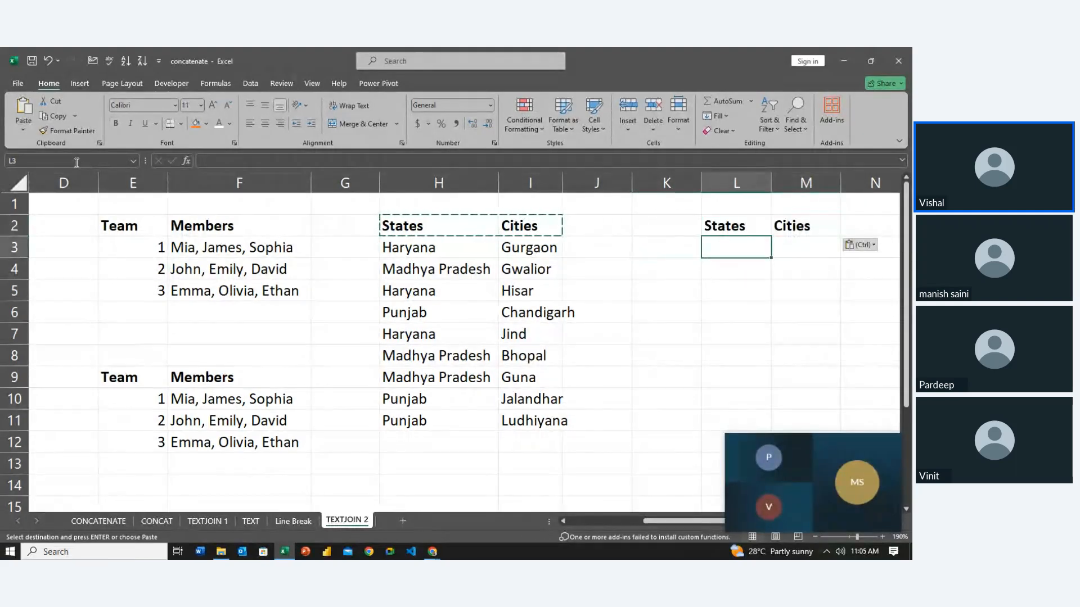
text(=)
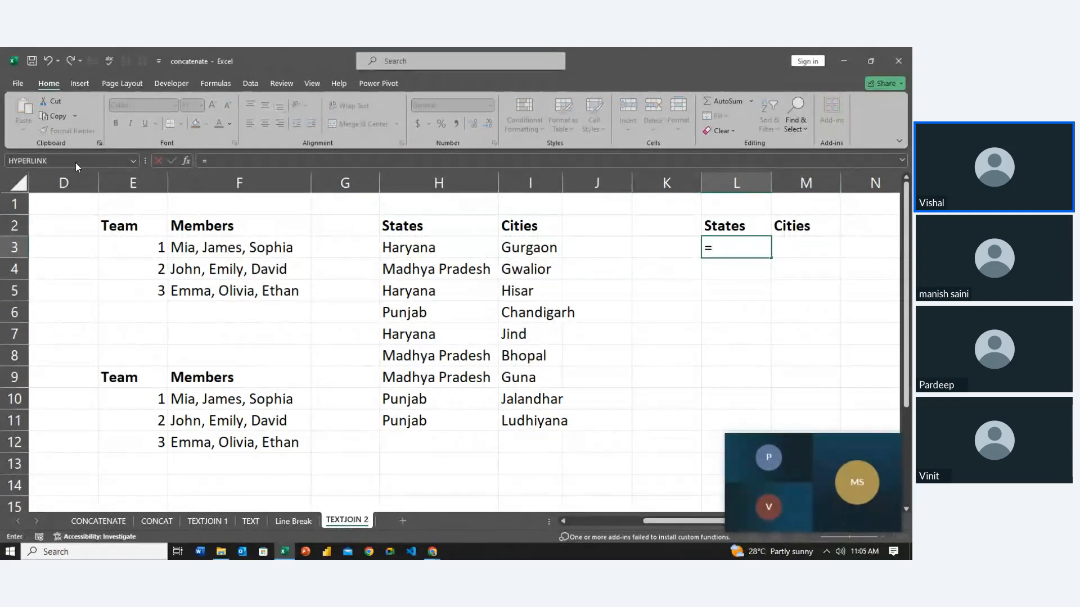
text(uni)
key(Down)
key(Down)
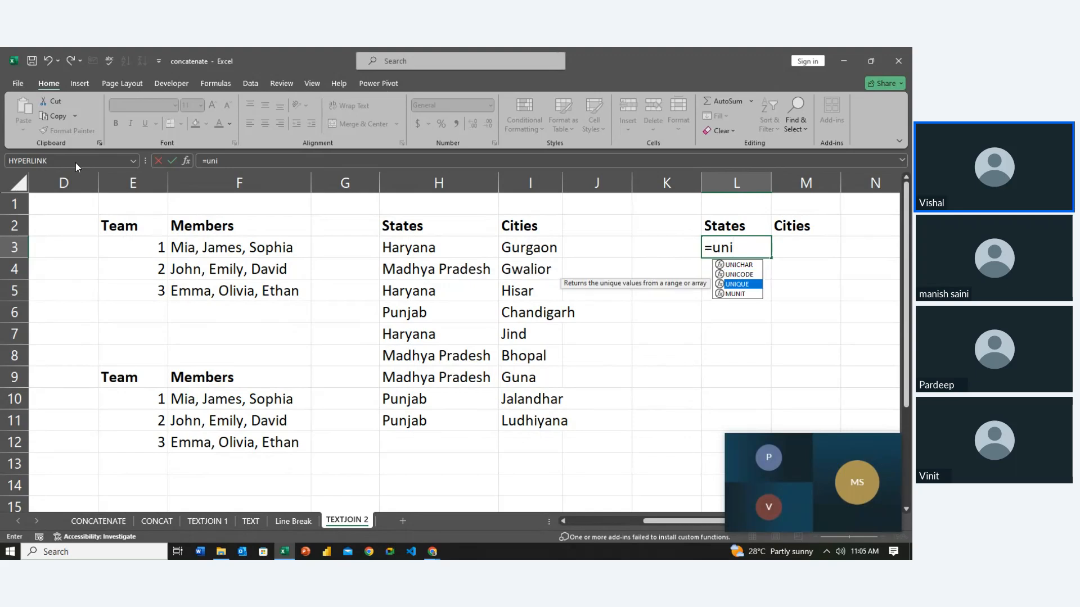
key(Tab)
text(sa)
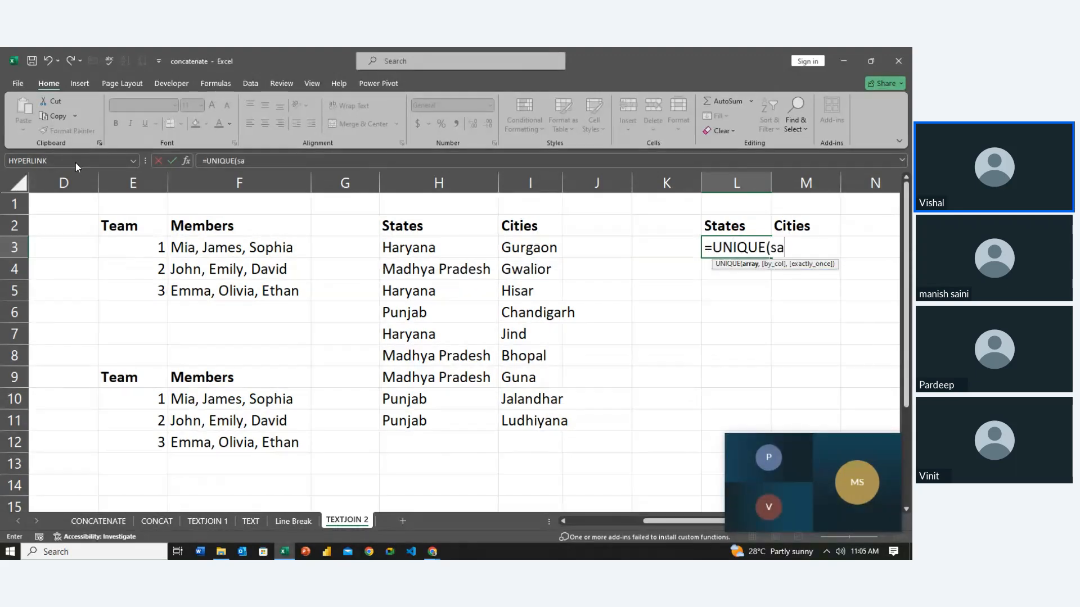
key(BackSpace)
text(t)
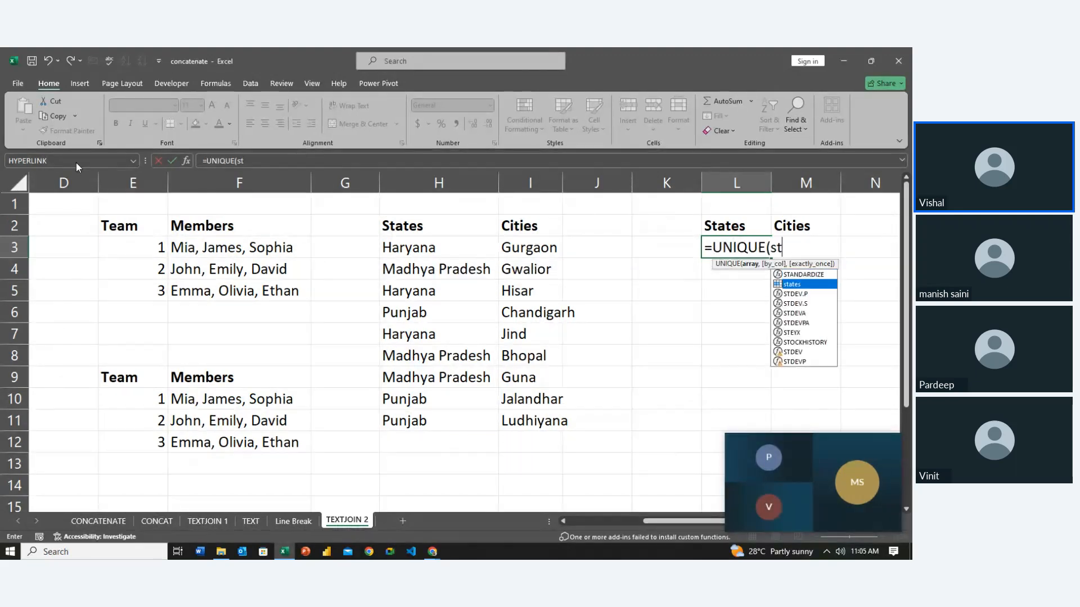
key(Tab)
key(Return)
Step: Replace the unique state list in L3:L5 with its static values by pasting it over itself
key(Up)
key(ctrl+shift+Down)
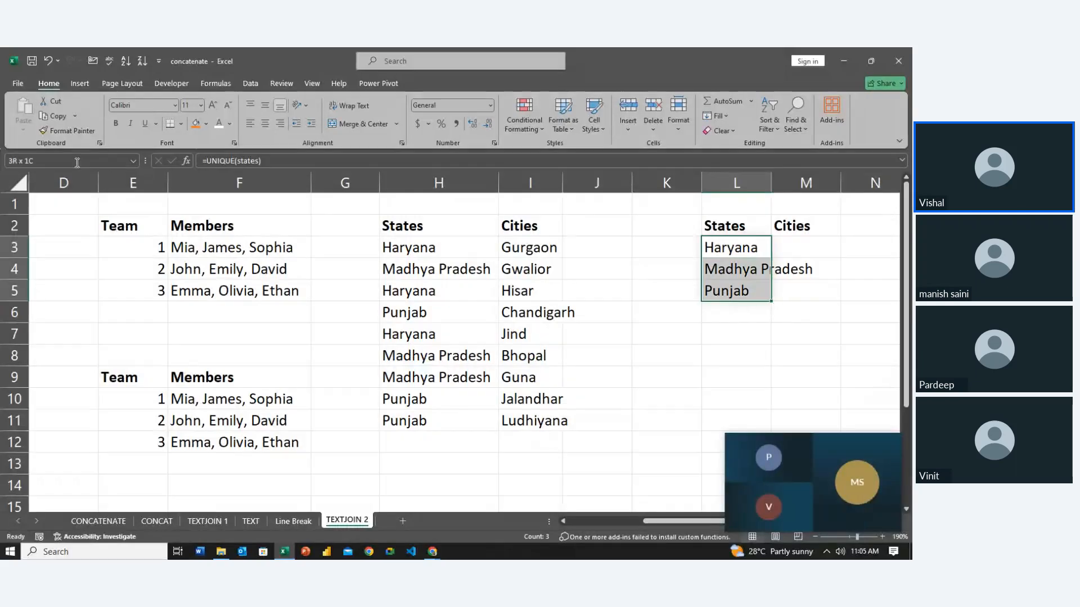
key(ctrl+c)
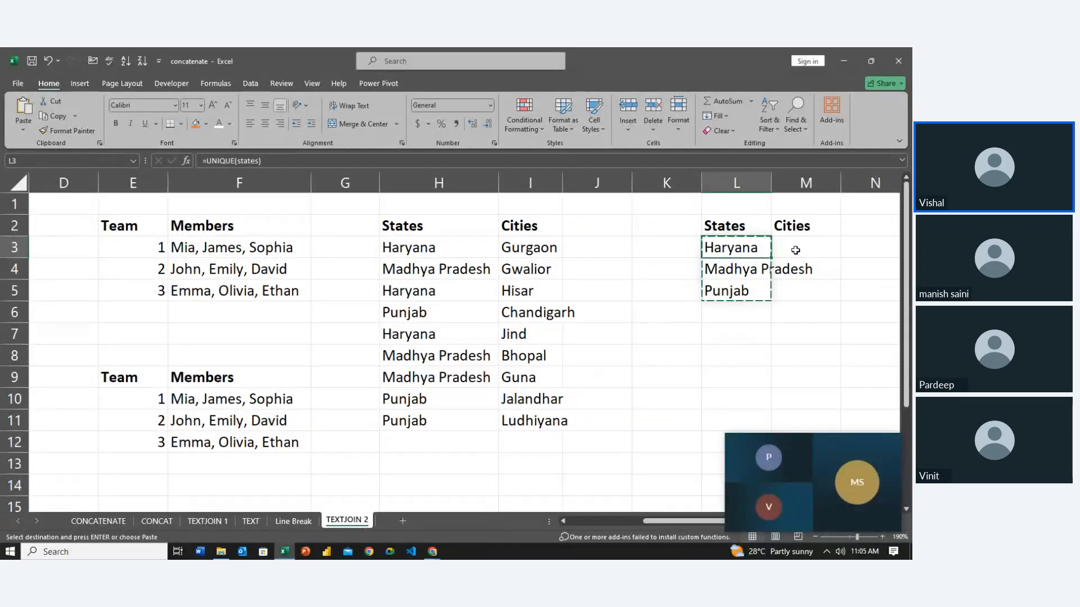
right_click(745, 243)
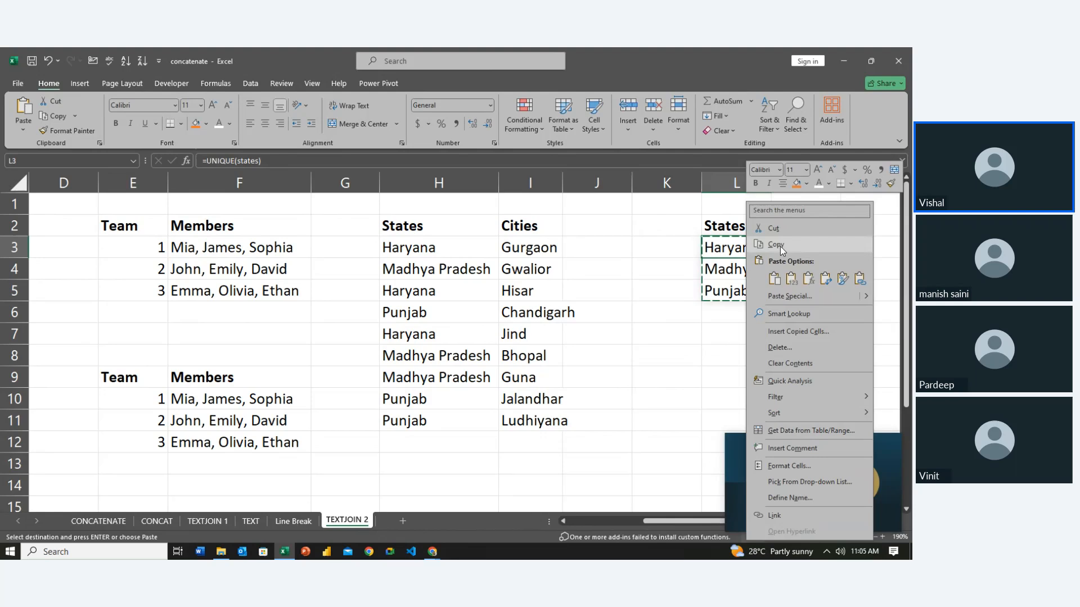
click(775, 288)
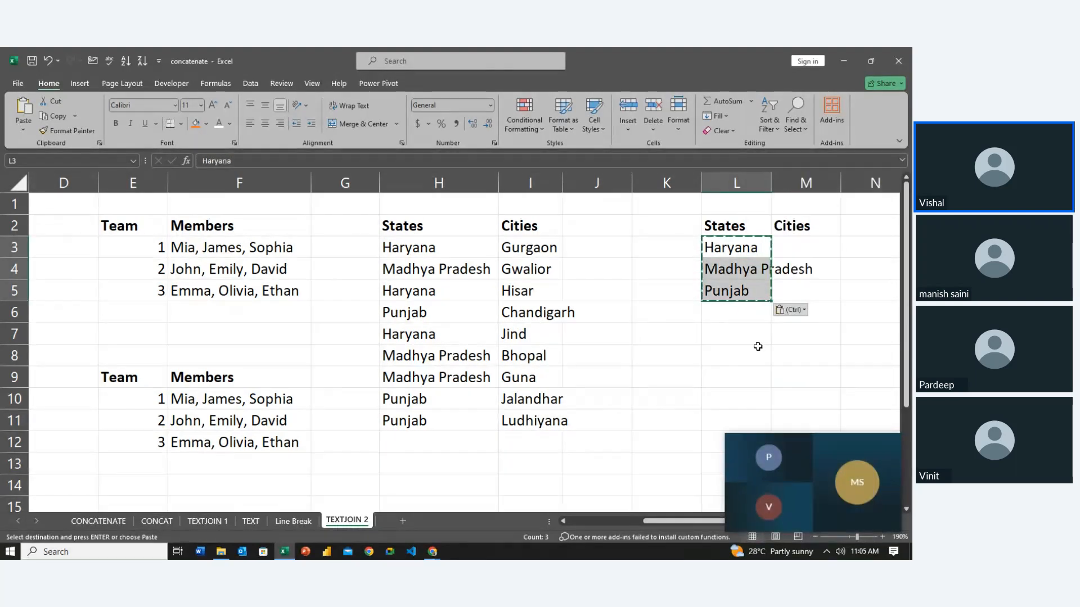
Step: AutoFit column L's width to the state names in L3:L5 and clear the copy selection
click(757, 350)
key(Up)
key(Up)
key(Up)
key(Up)
key(Up)
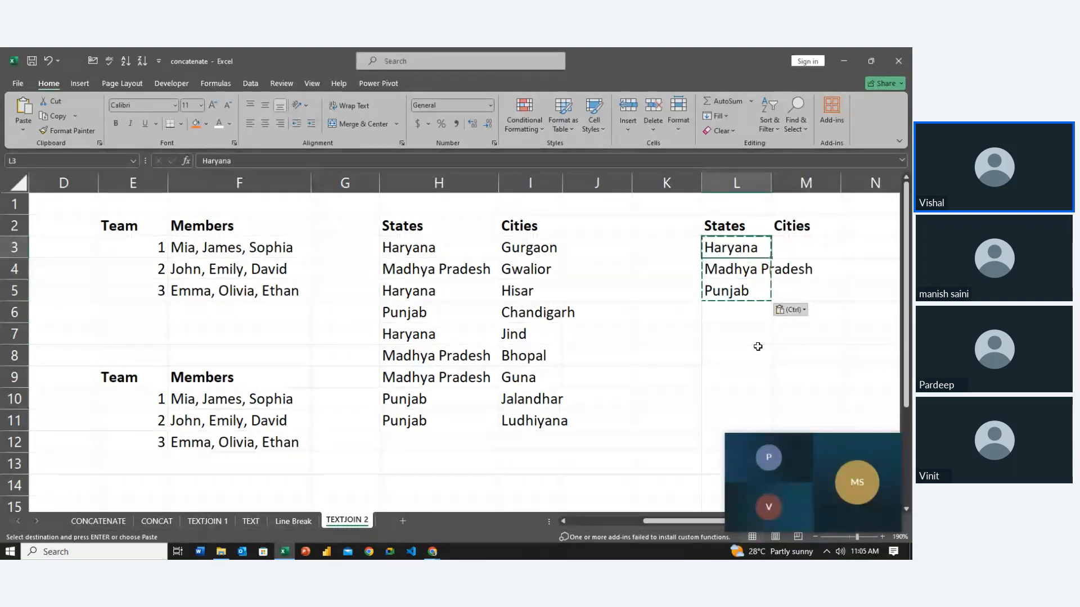
key(shift+Down)
key(shift+Down)
key(alt+h)
key(o)
key(i)
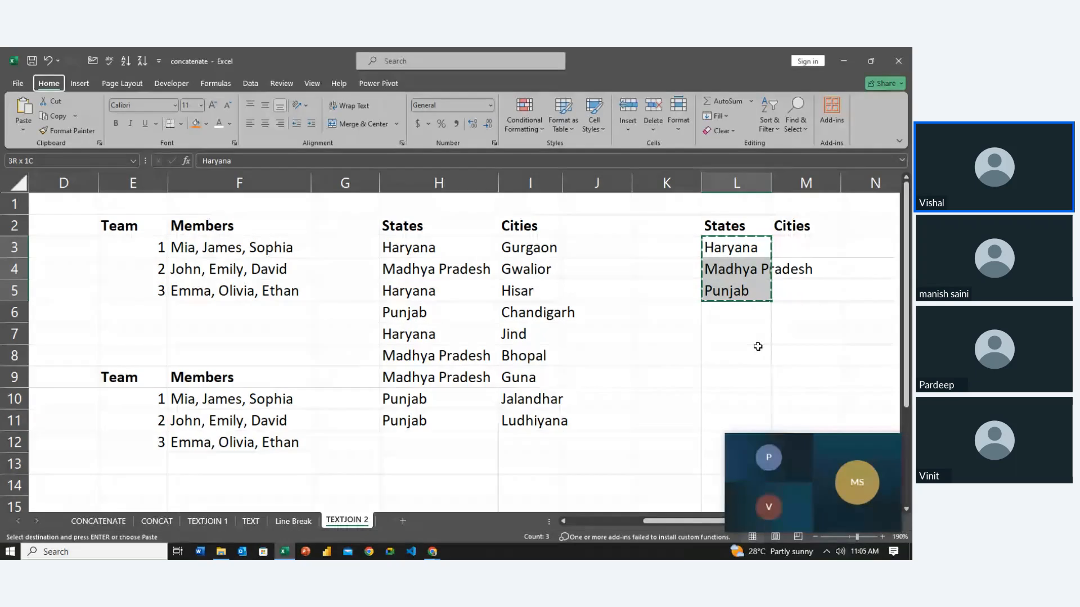
key(Right)
scroll(758, 347, right, 3)
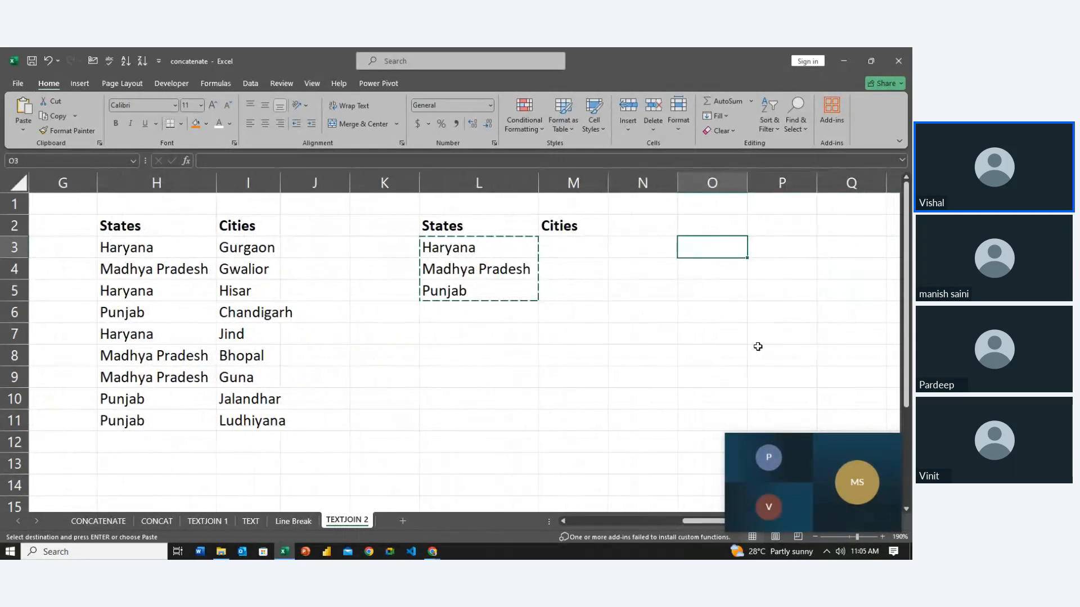
key(Down)
key(Down)
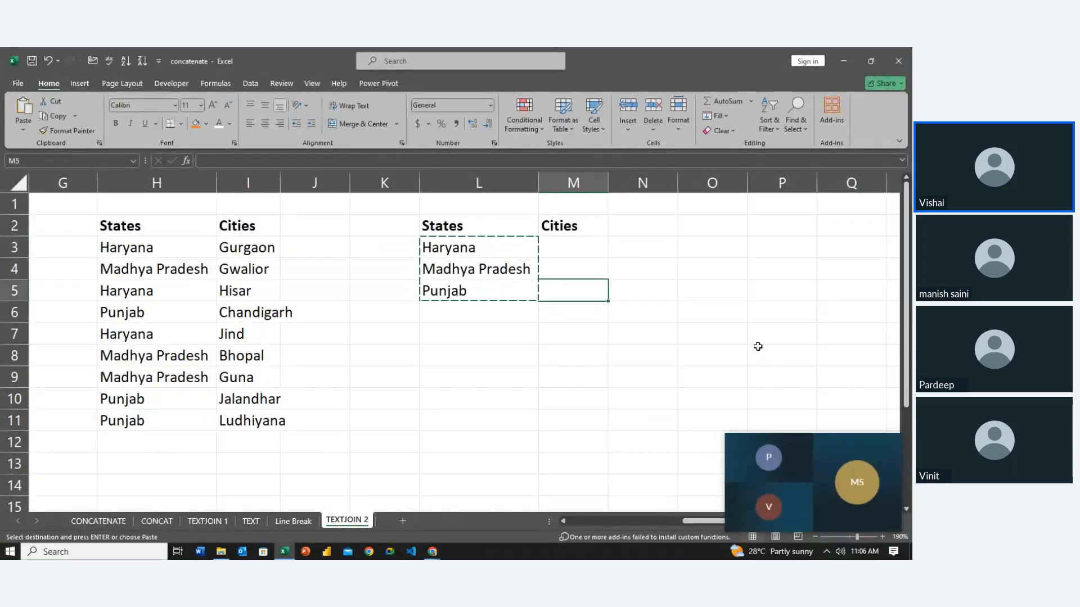
key(Escape)
key(Up)
key(Up)
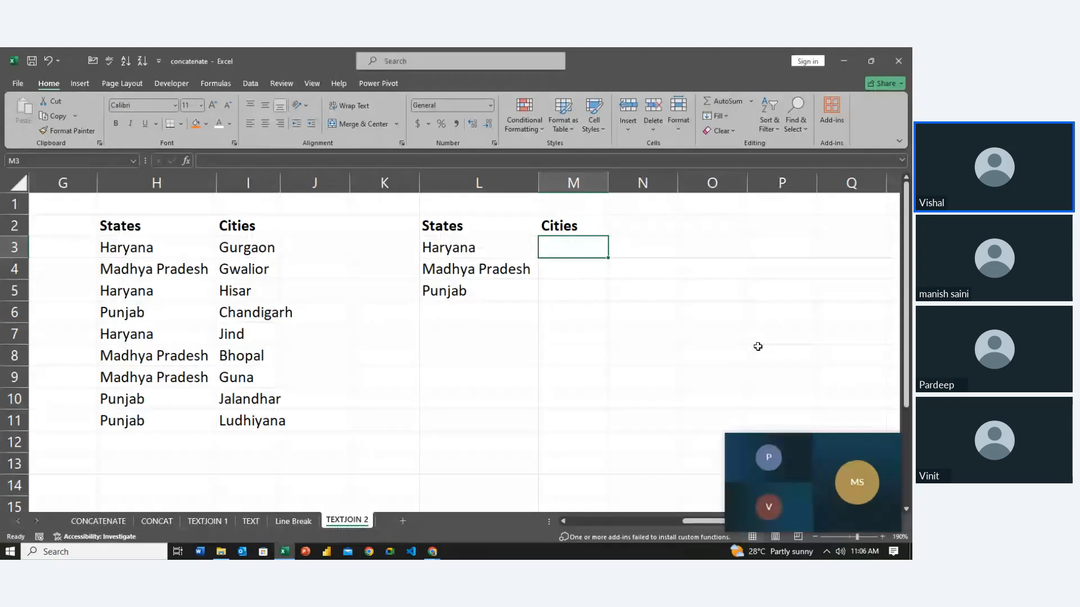
Step: Examine the repeated state names in the source States column, H3 to H11
key(Left)
key(Left)
key(Left)
key(Left)
key(Left)
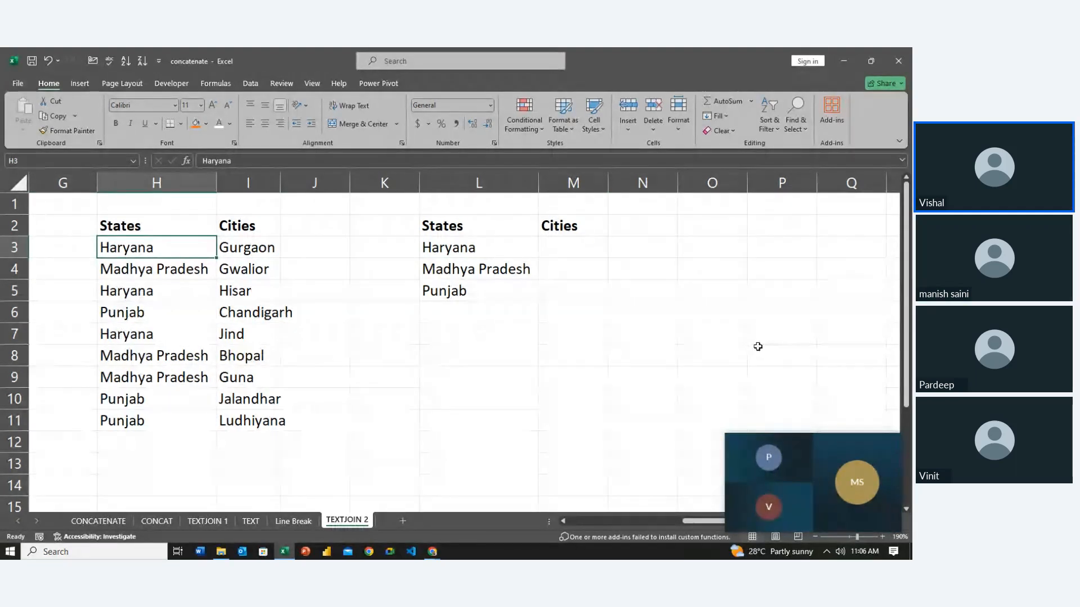
key(F2)
key(Return)
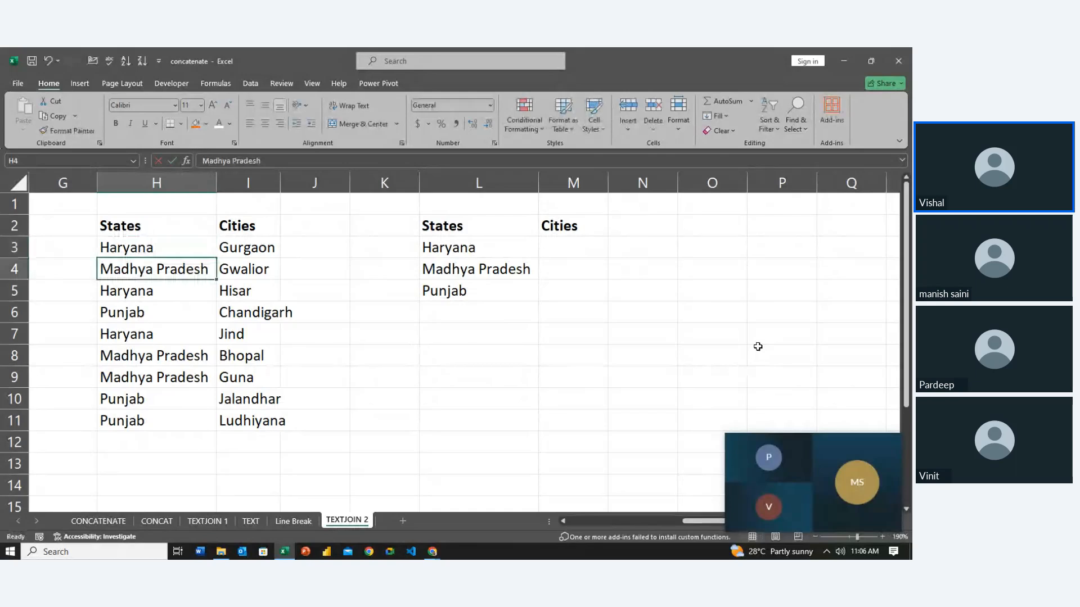
key(Down)
key(Down)
key(Down)
key(Down)
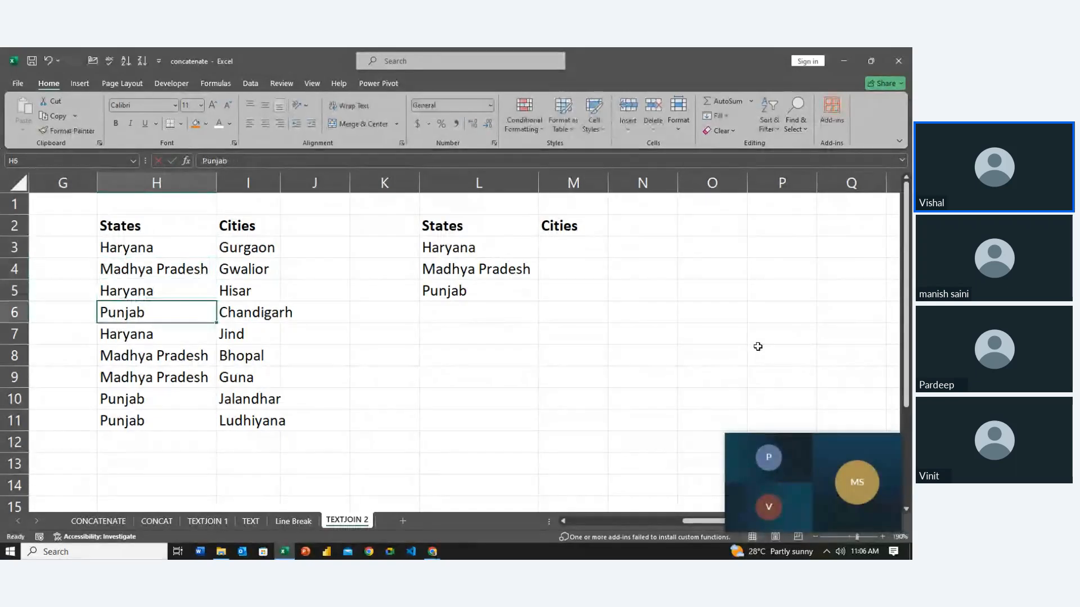
key(Down)
key(Down)
key(Down)
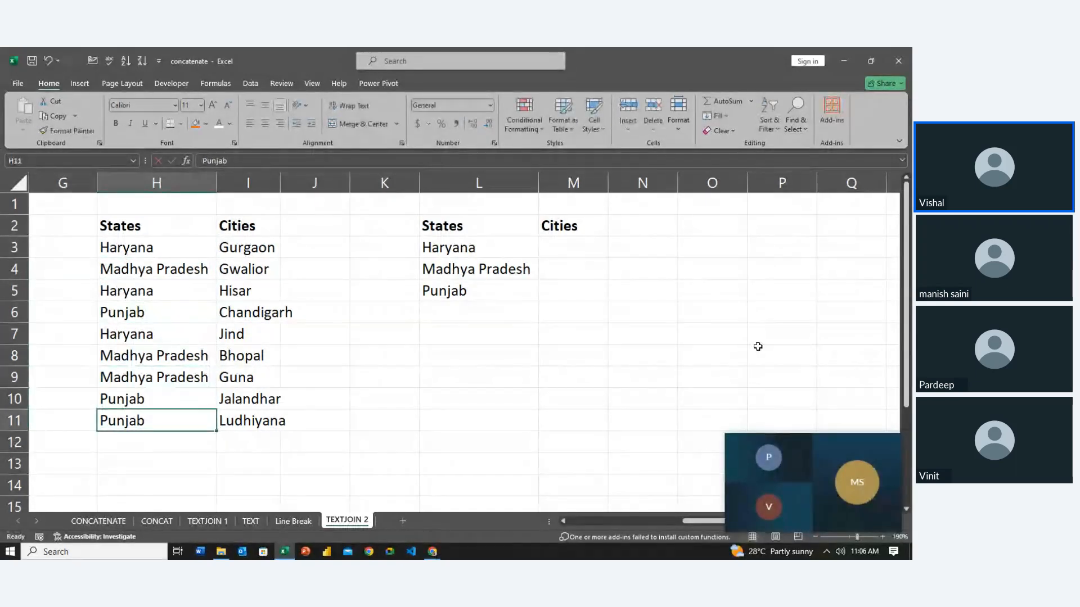
key(Down)
key(Up)
key(Up)
key(Up)
key(Up)
key(Up)
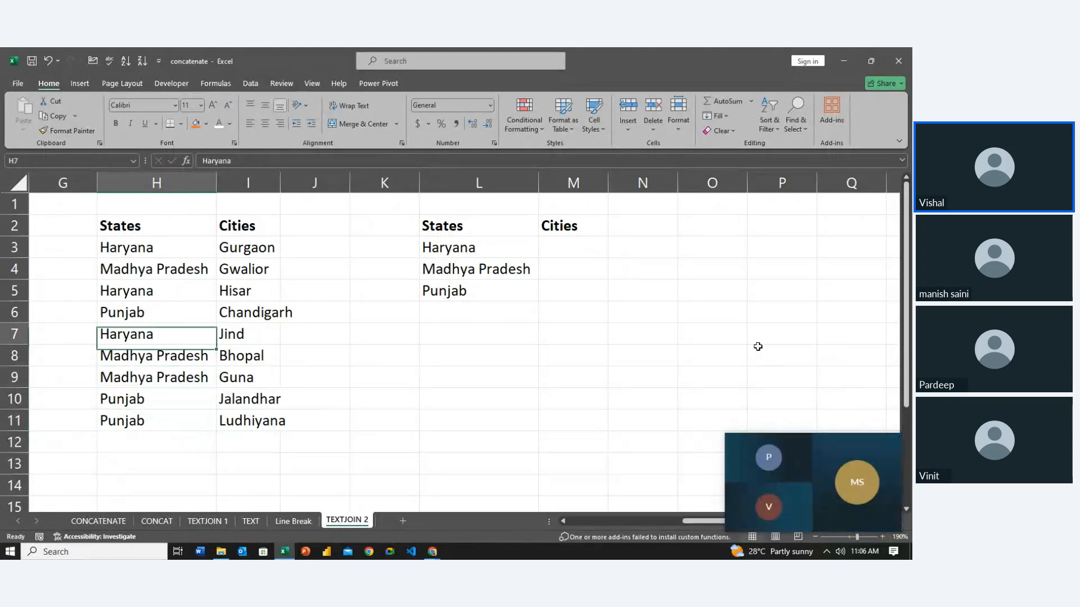
key(shift+Up)
key(shift+Up)
key(shift+Up)
key(shift+Up)
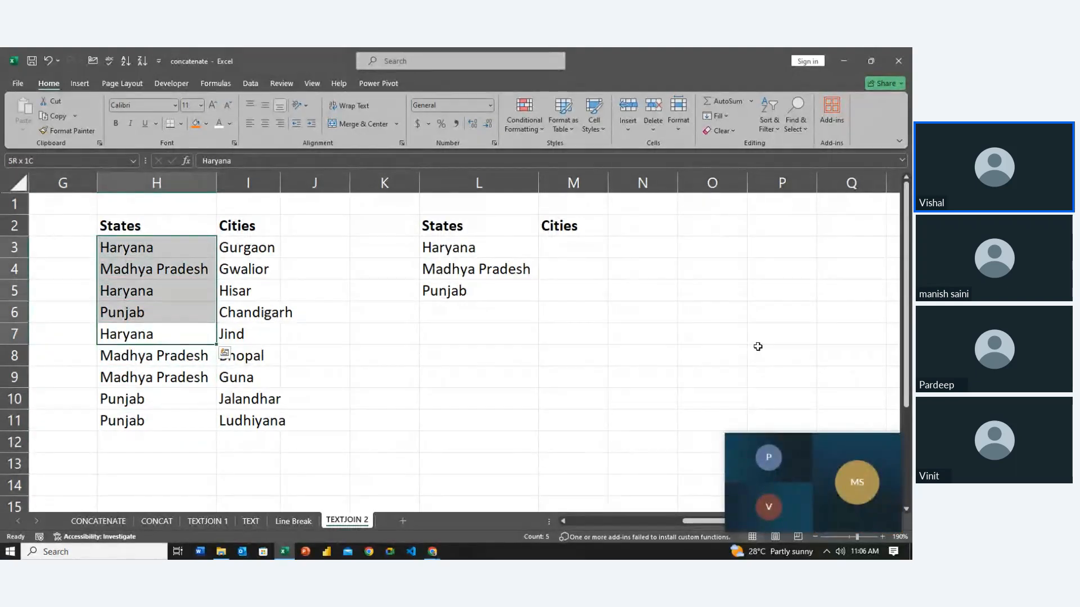
key(Down)
key(Down)
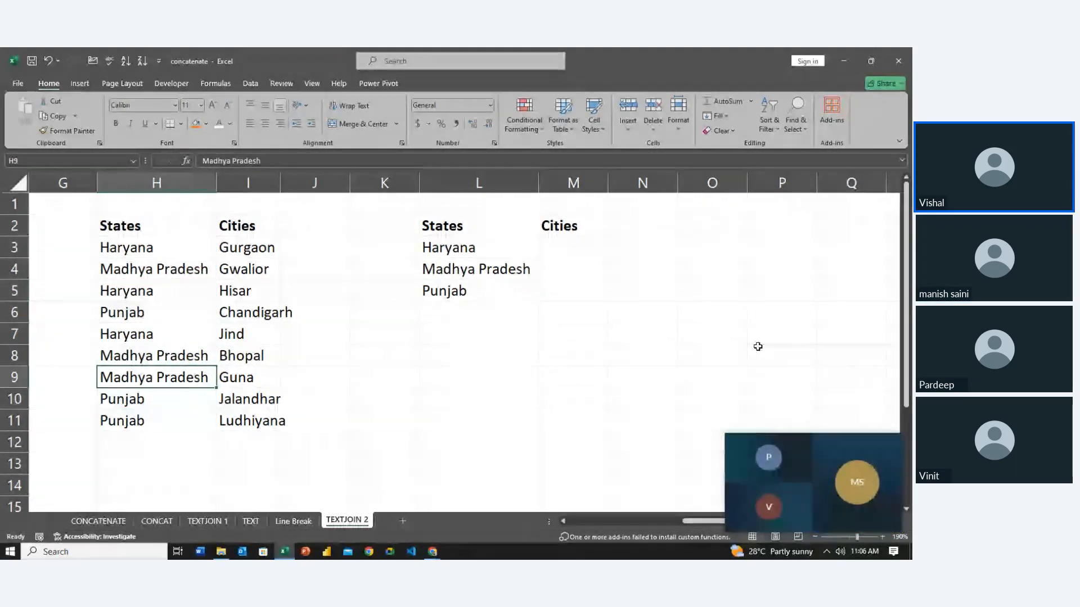
key(Up)
key(Up)
key(Up)
key(Up)
key(Down)
key(Down)
key(Down)
key(Down)
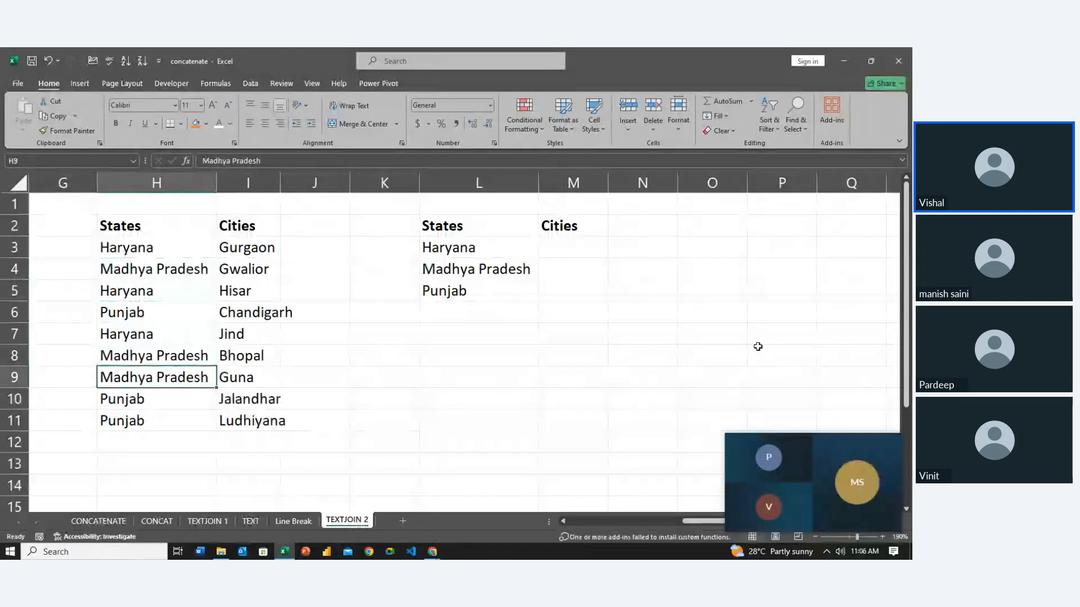
key(Down)
key(Down)
key(Down)
Step: Start a TEXTJOIN formula in M3 with ", " as the delimiter and TRUE for ignoring empty cells
key(Right)
key(Right)
key(Right)
key(Up)
key(Up)
key(Up)
key(Right)
key(Up)
key(Up)
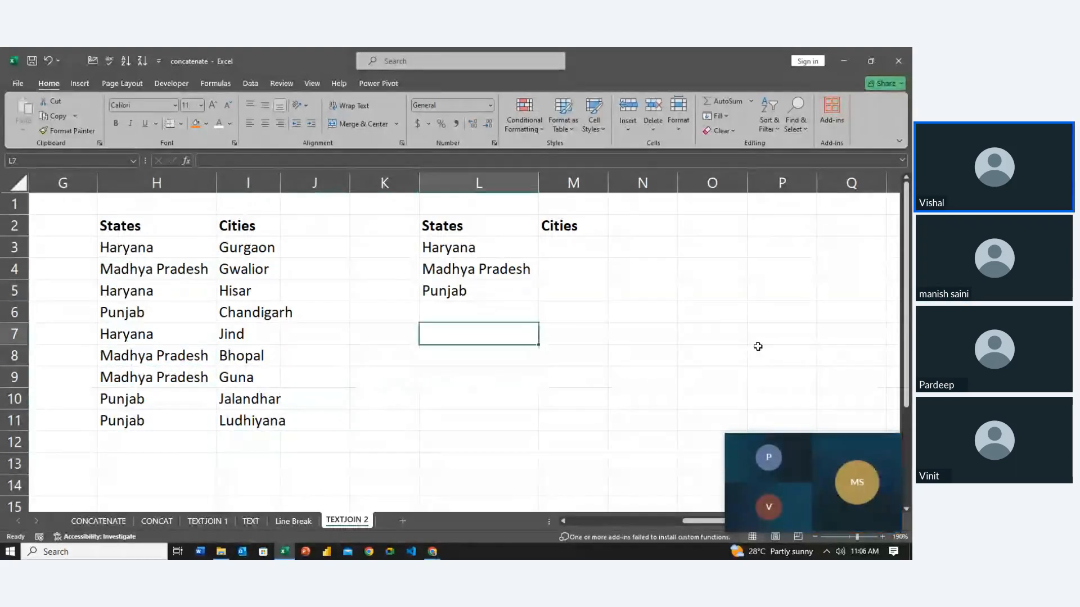
key(Right)
key(Up)
key(Up)
key(Up)
key(Up)
text(=)
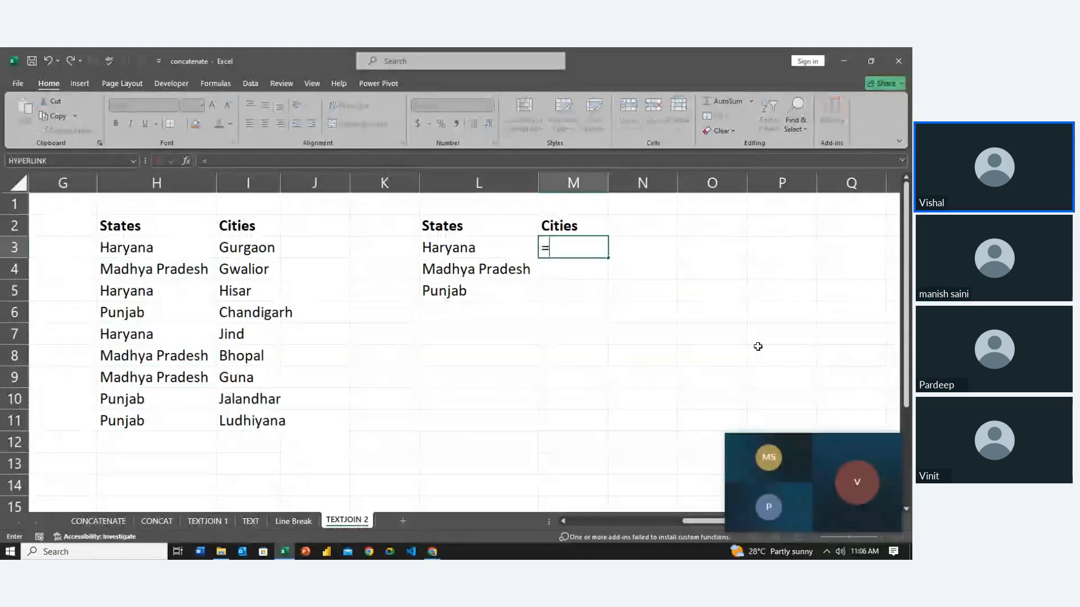
text(tex)
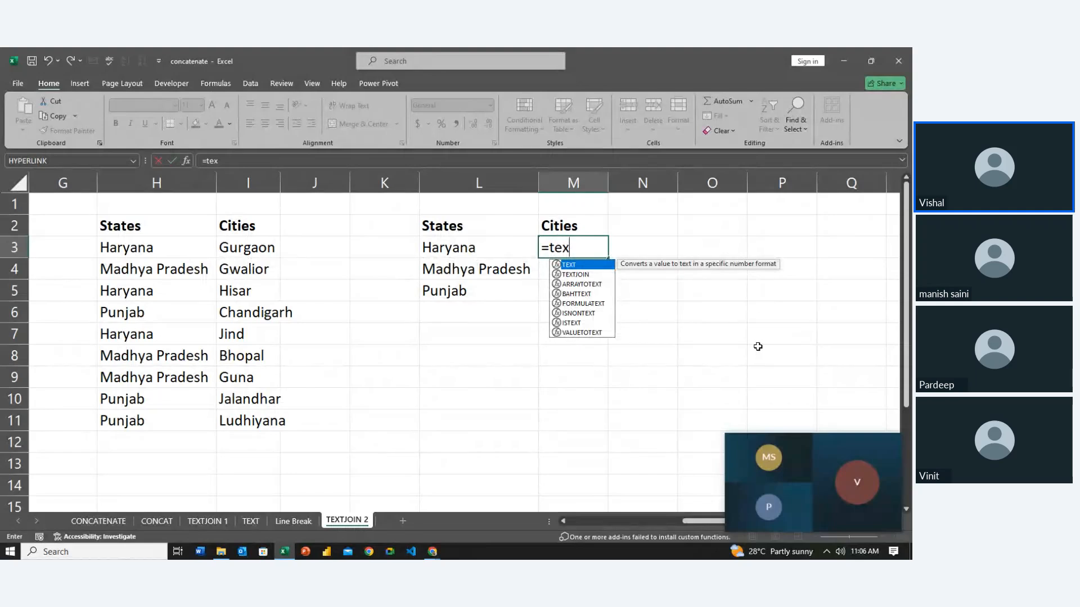
key(Down)
key(Tab)
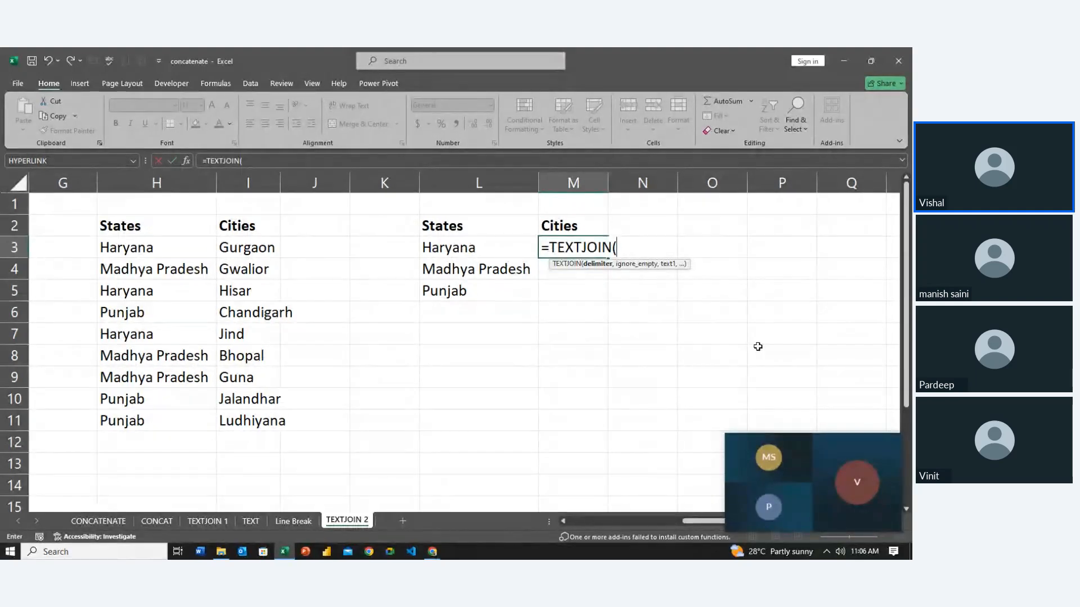
text(", ",TRUE)
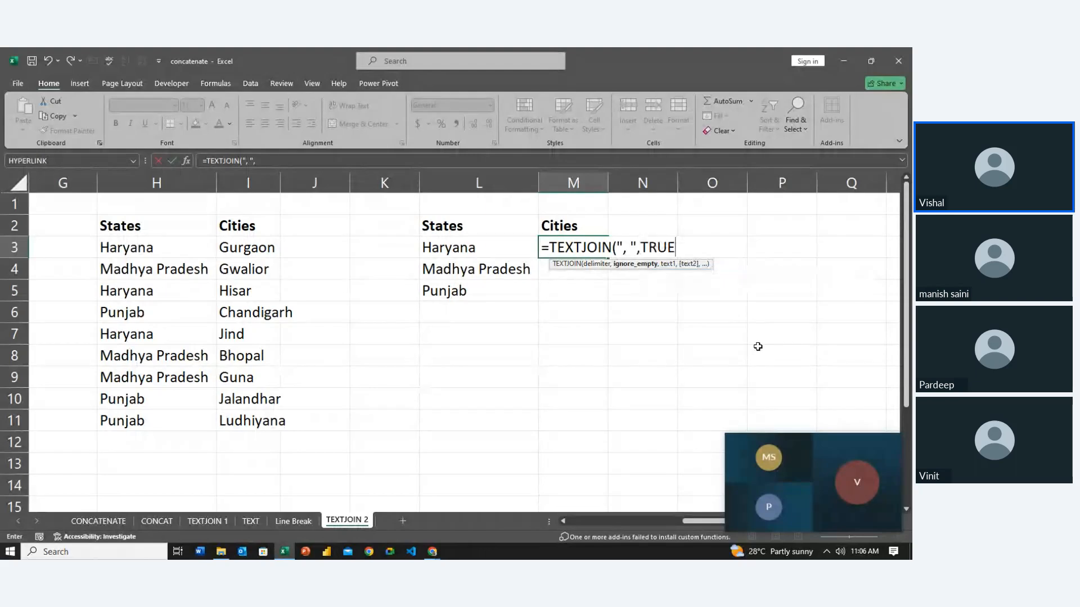
text(,)
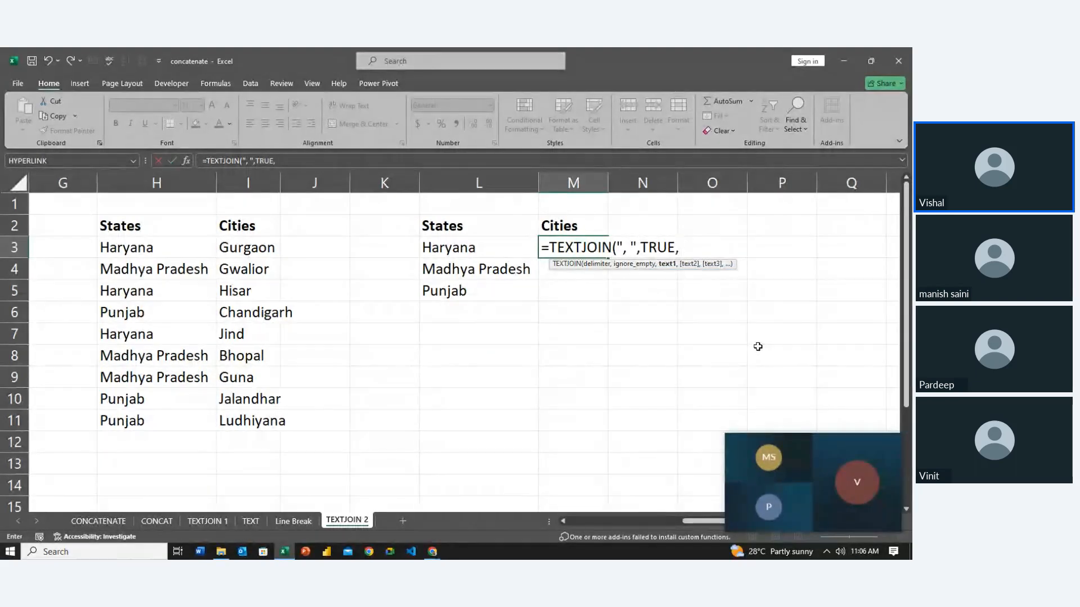
Step: Add an IF function to the M3 formula that tests whether the named range states equals L3
text(if)
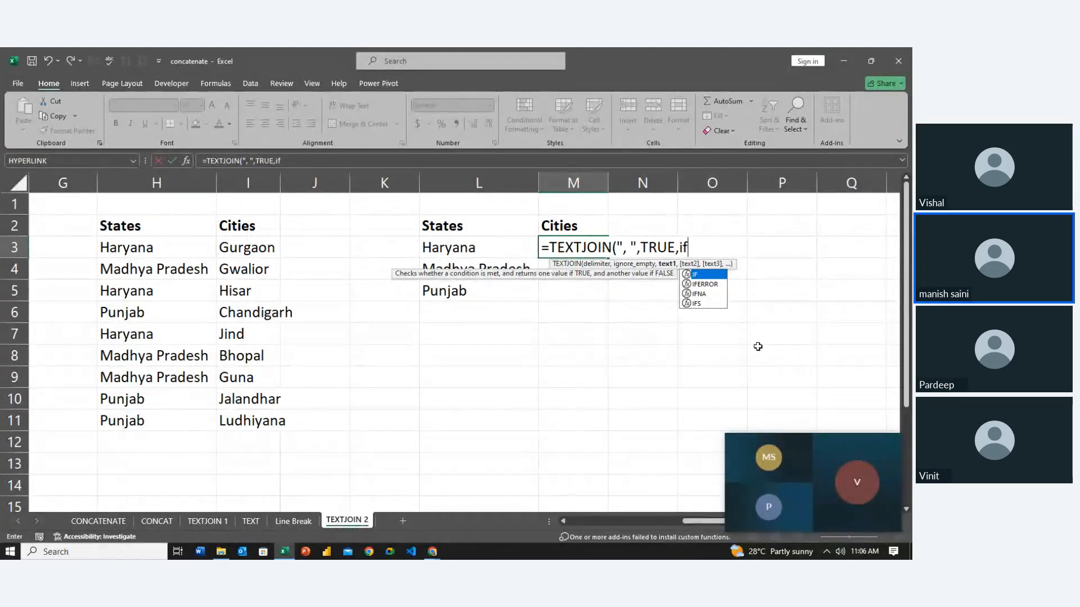
key(Tab)
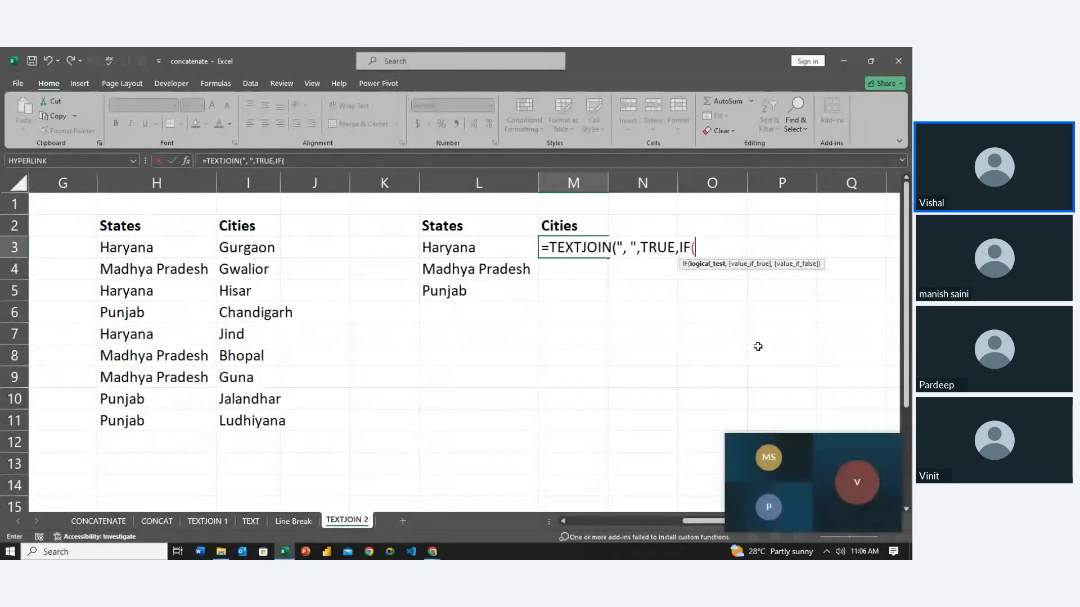
text(sat)
key(BackSpace)
key(BackSpace)
text(r)
key(BackSpace)
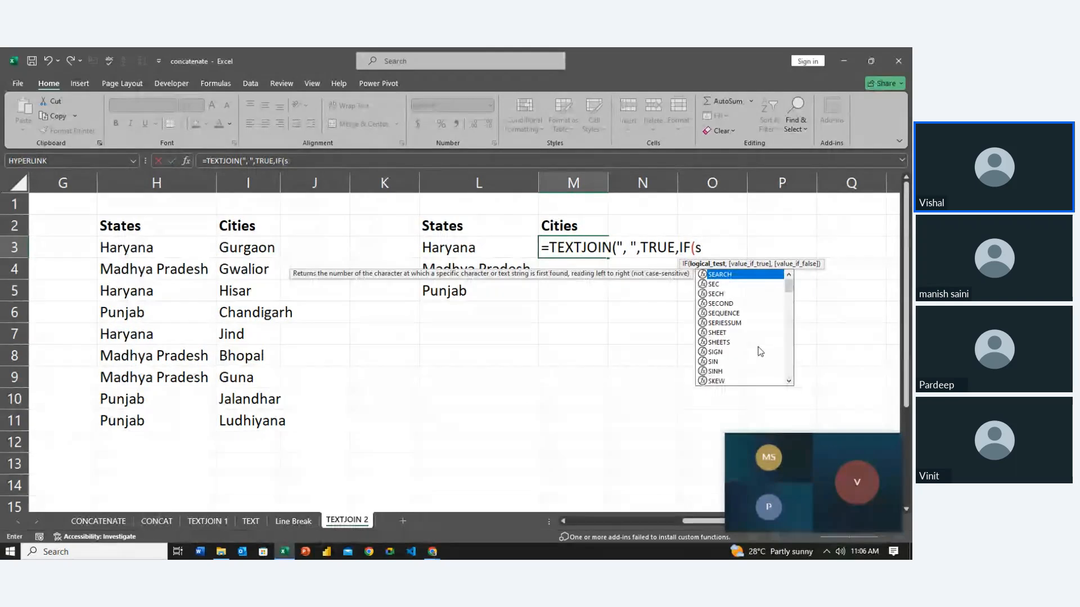
text(t)
key(Down)
key(Tab)
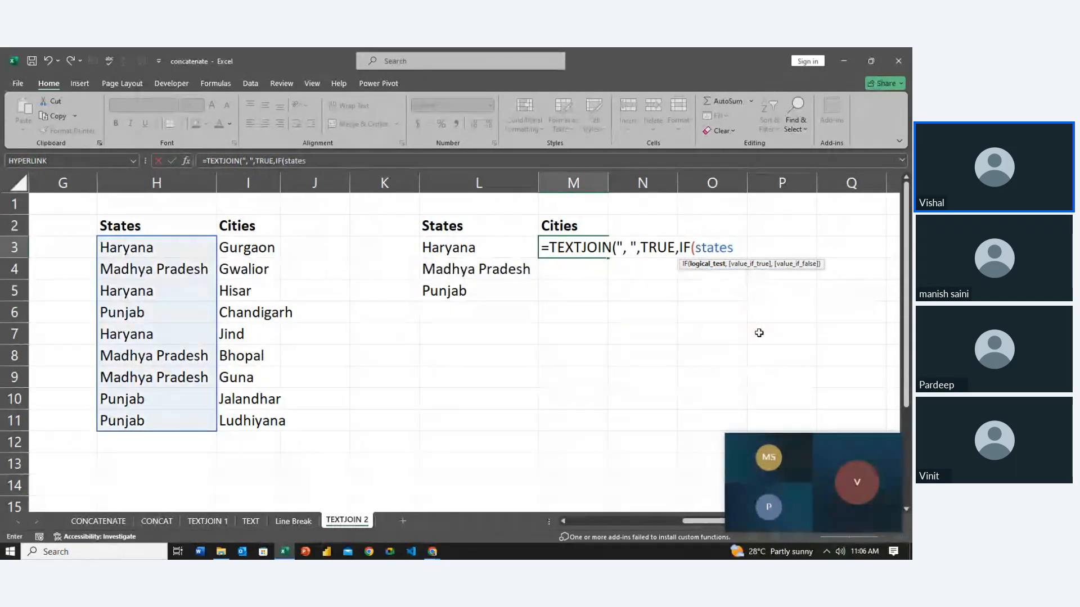
text(=)
click(483, 244)
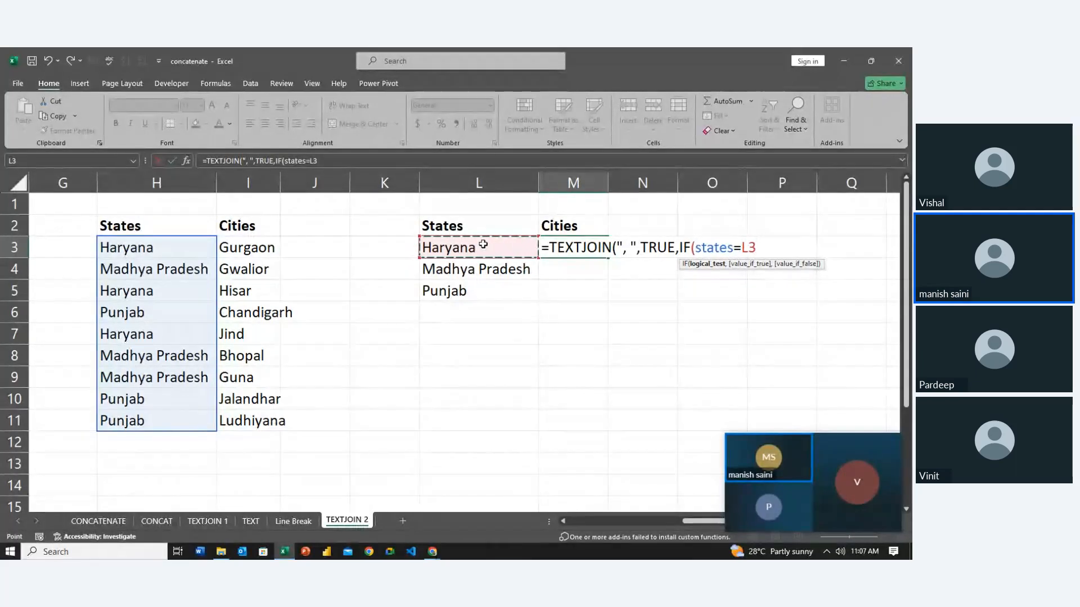
text(,)
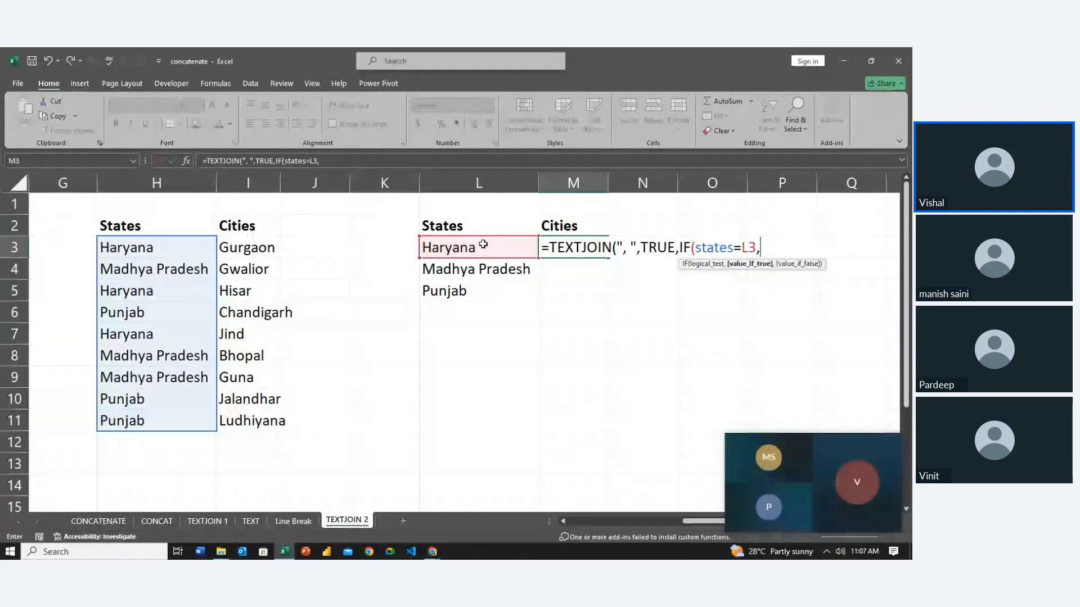
Step: Complete the M3 formula with the named range city as the value if true and "" as the value if false
text(city)
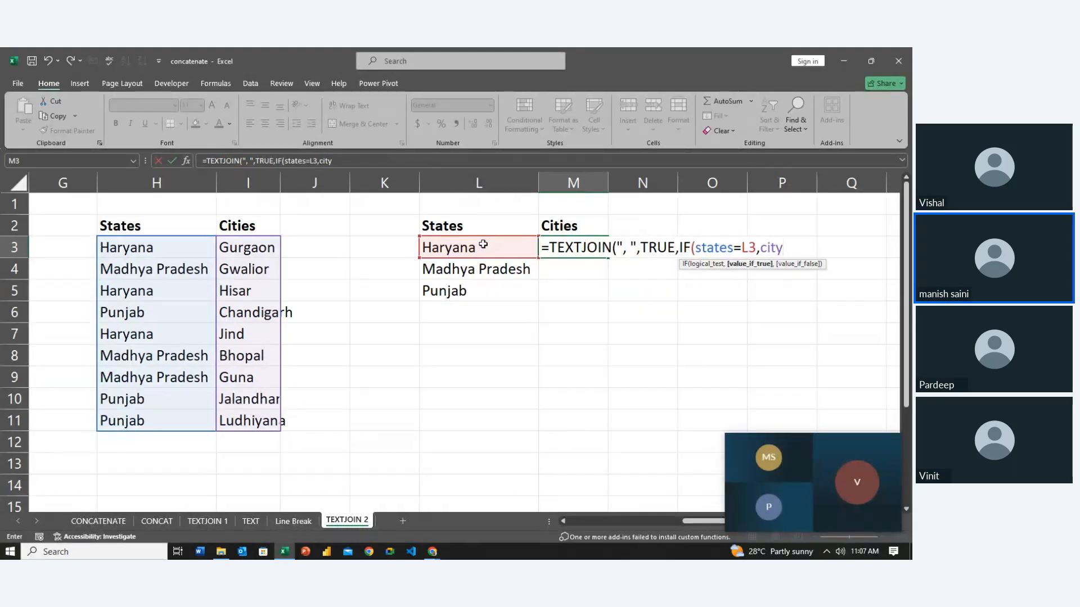
text(,)
key(Left)
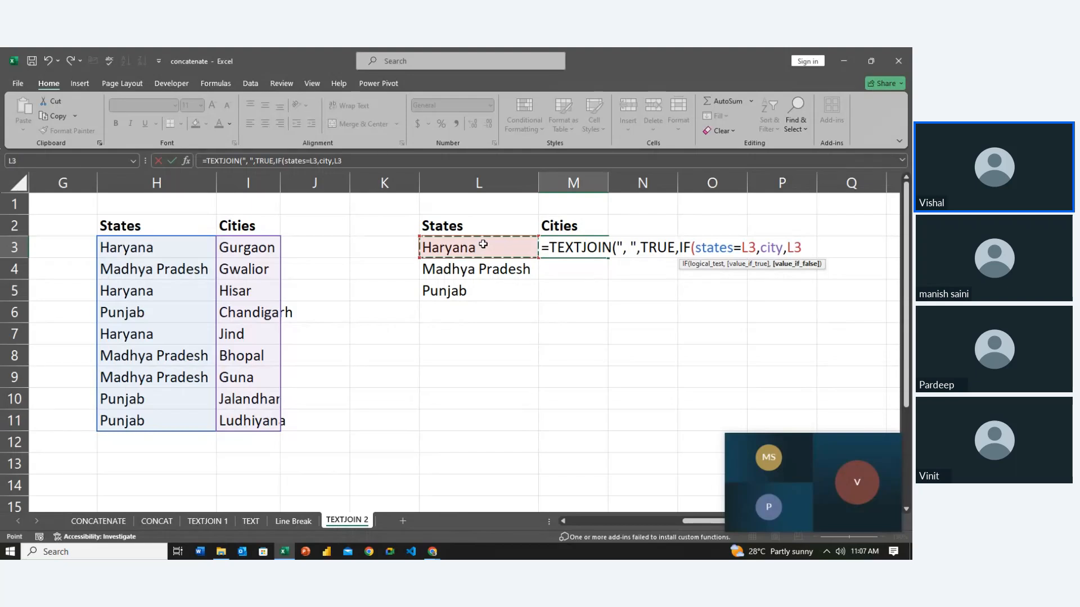
key(Left)
key(BackSpace)
key(BackSpace)
key(BackSpace)
key(Return)
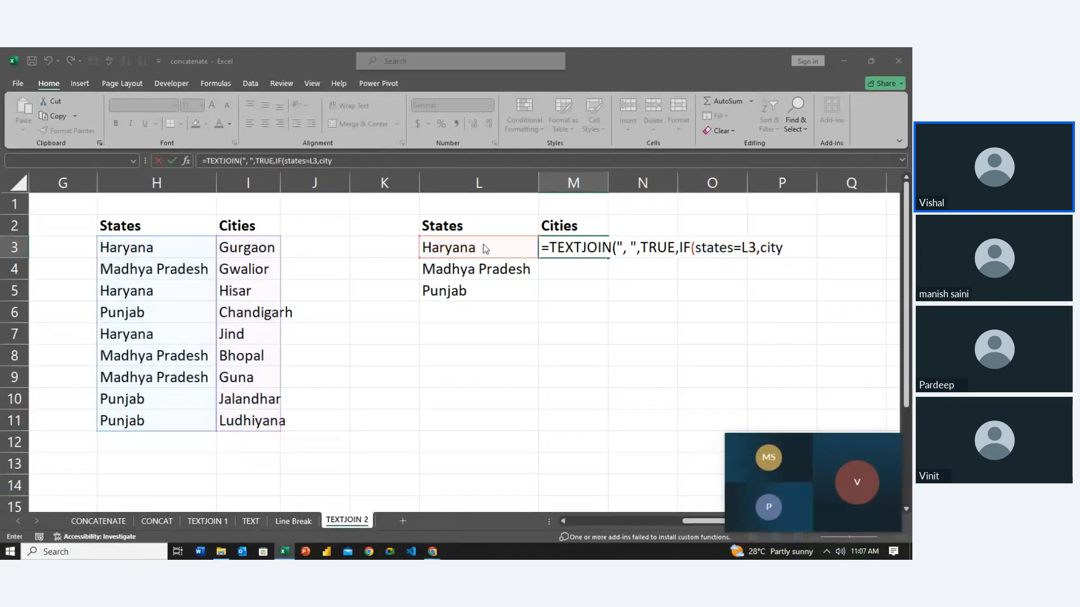
key(n)
key(Return)
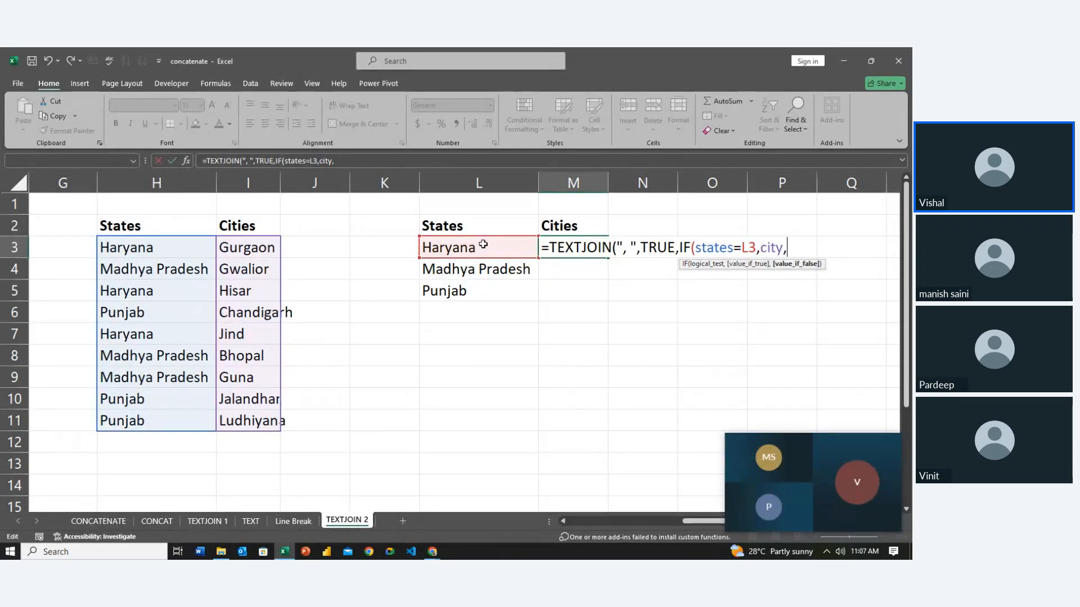
text(")
text())
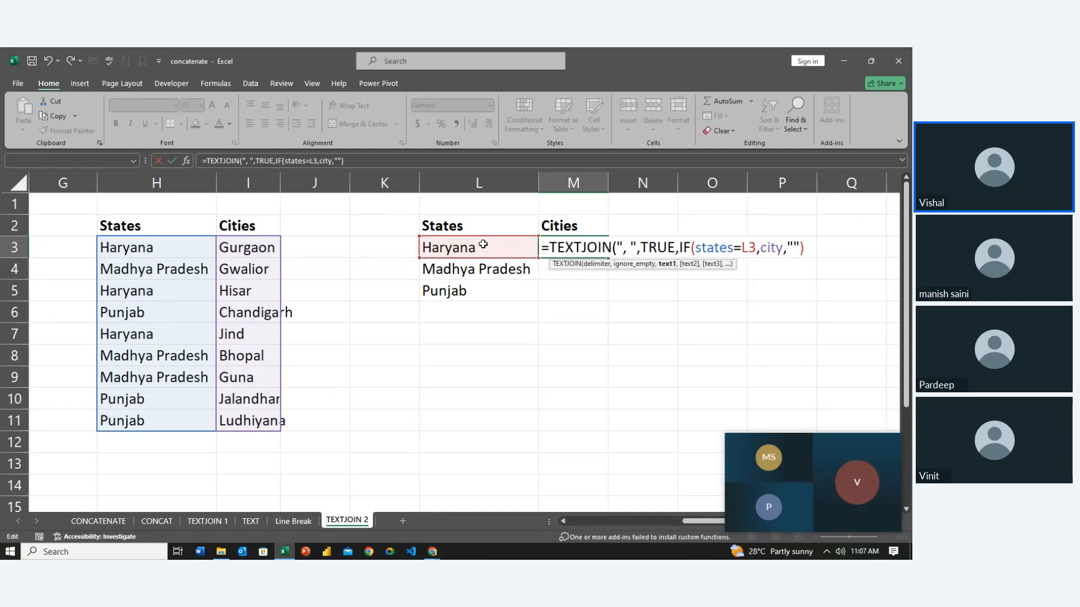
key(Return)
key(Return)
key(Up)
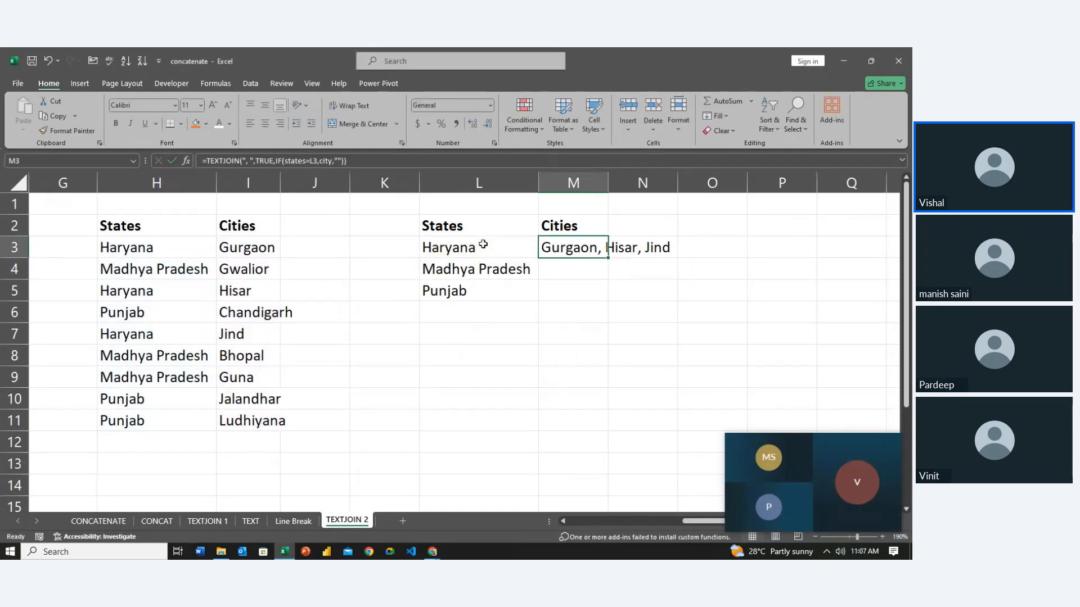
Step: Fill the M3 formula down to M5 and AutoFit column M to the joined city lists
key(alt+h)
key(o)
key(i)
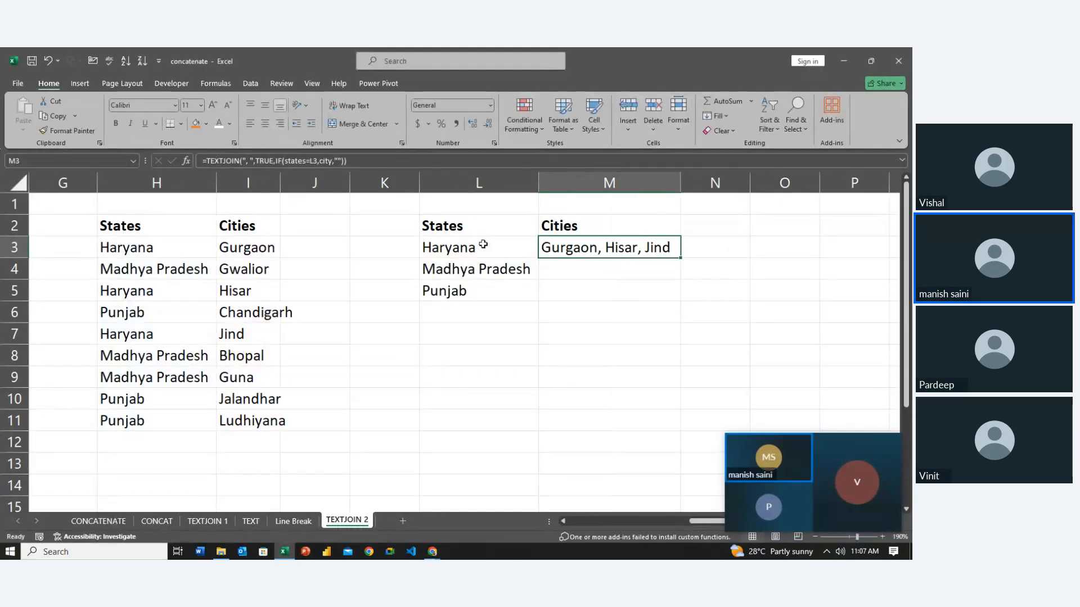
key(shift+Down)
key(shift+Down)
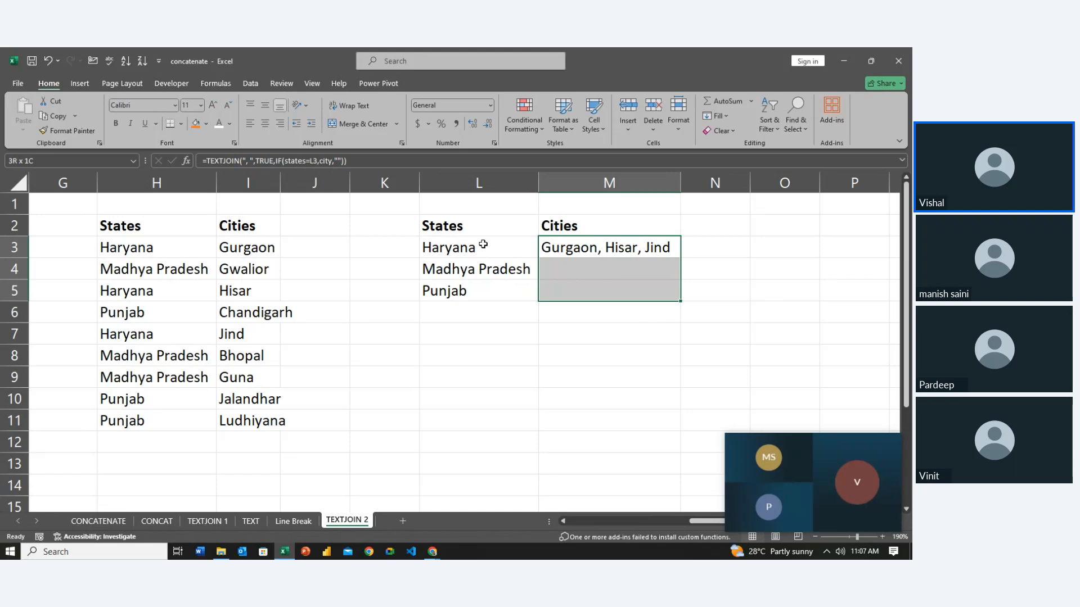
key(ctrl+d)
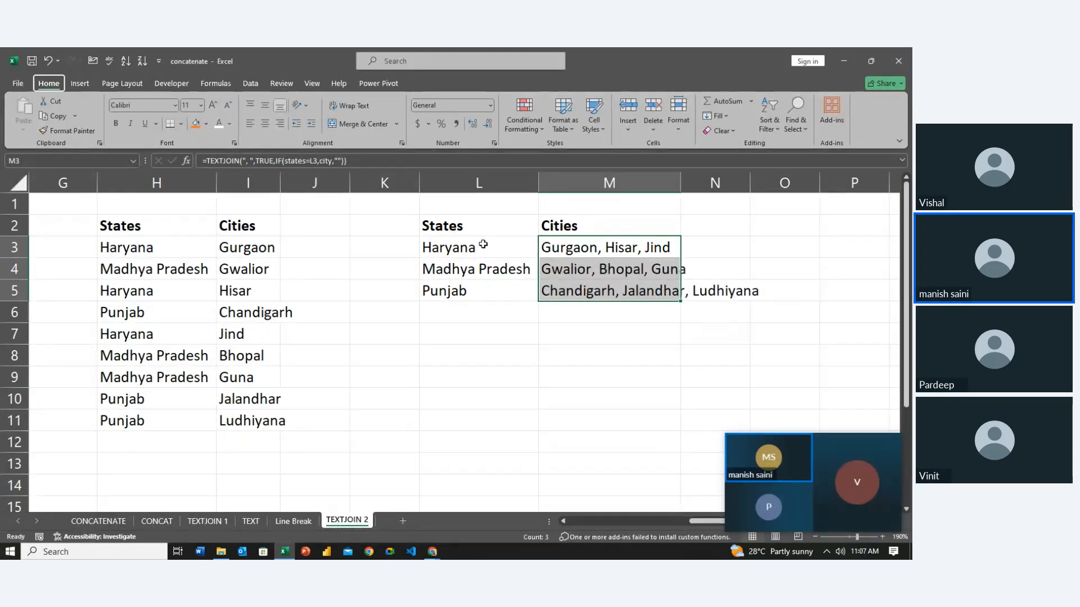
key(alt+h)
key(o)
key(i)
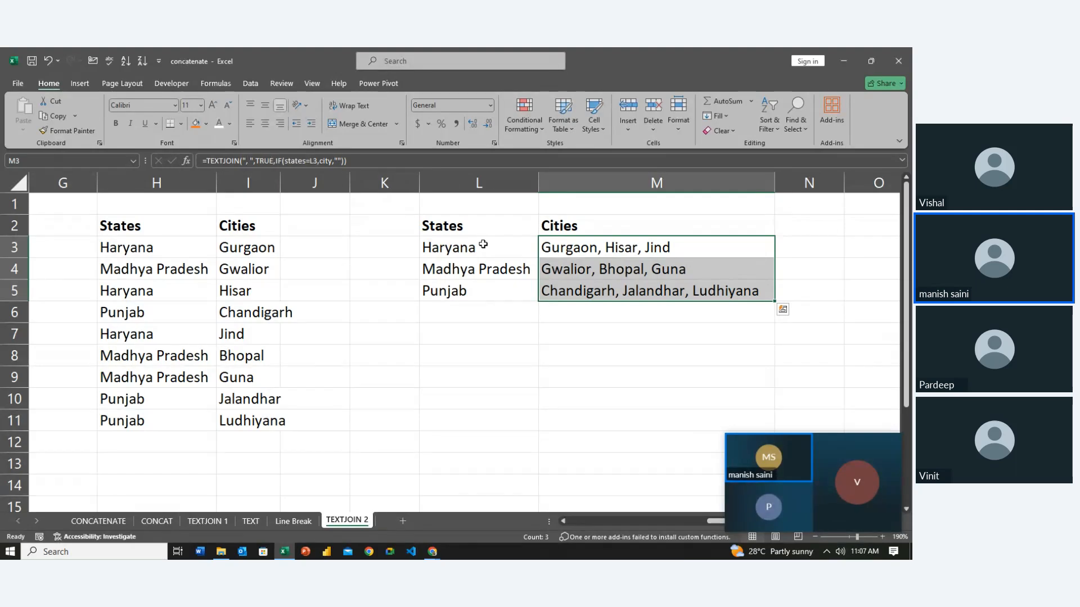
Step: Inspect the ranges referenced by the TEXTJOIN formula in M5
key(Down)
key(Down)
key(Down)
key(Up)
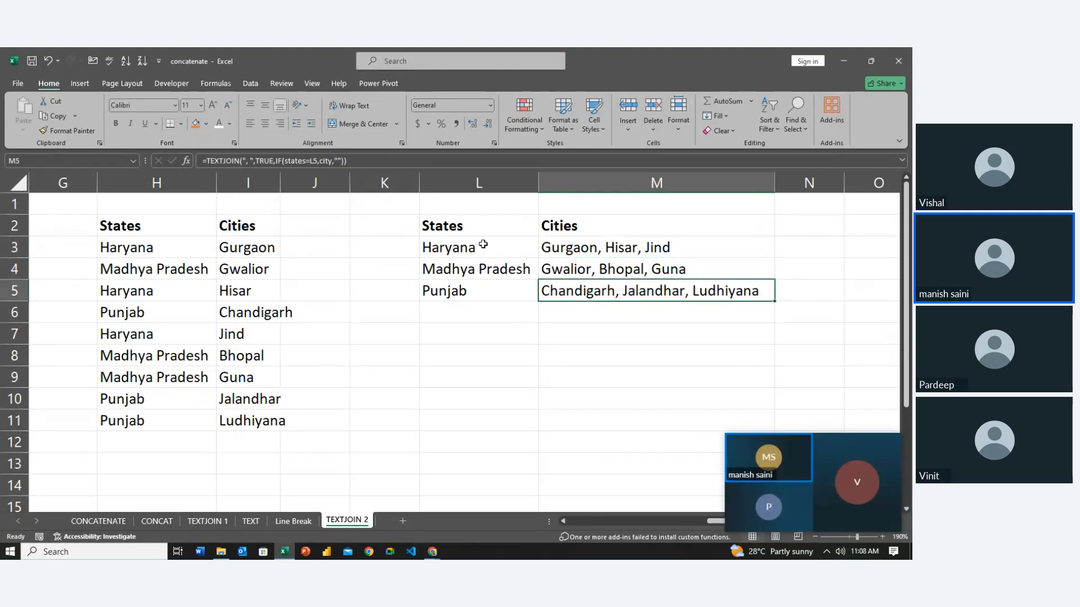
key(F2)
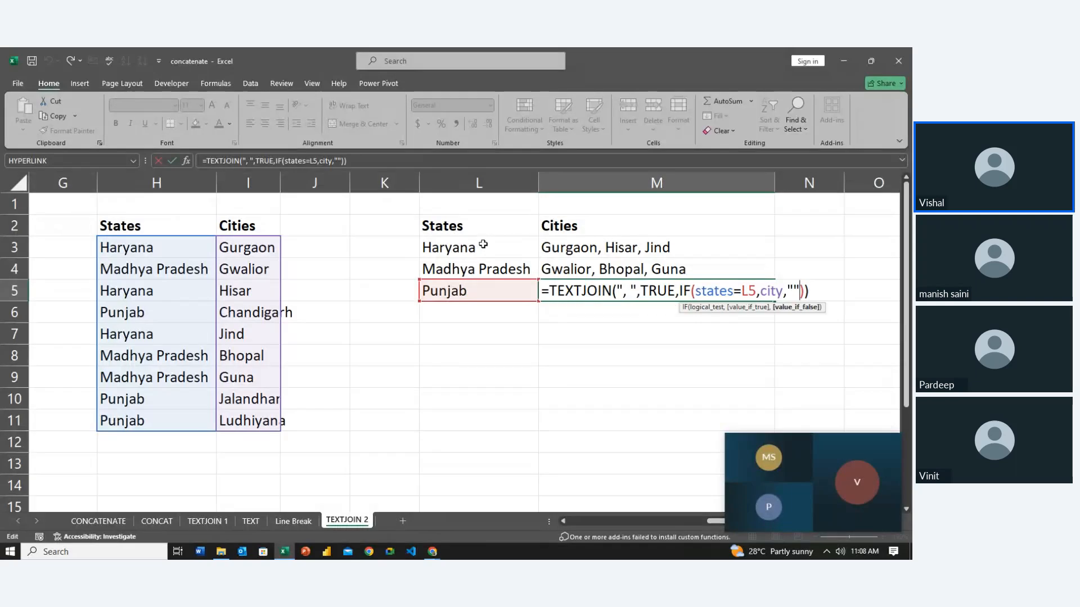
key(Return)
Step: Correct the spelling of the last source city in I11 to Ludhiana
key(Left)
key(Left)
key(Left)
key(Left)
key(Down)
key(Down)
key(Down)
key(Down)
key(Down)
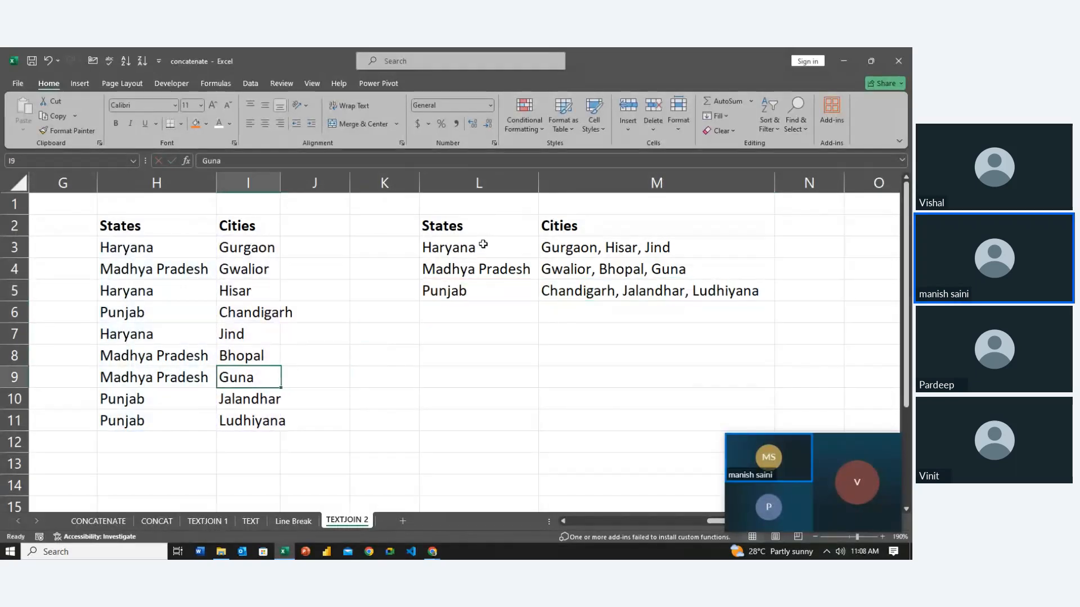
key(F2)
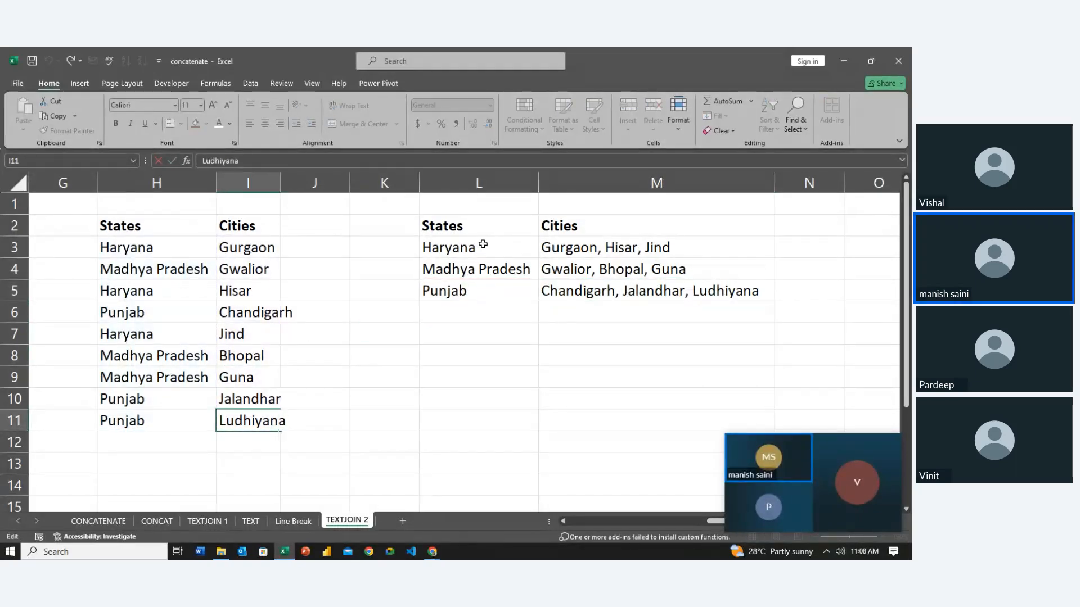
key(Left)
key(Left)
key(Left)
key(Left)
key(BackSpace)
key(Return)
key(Right)
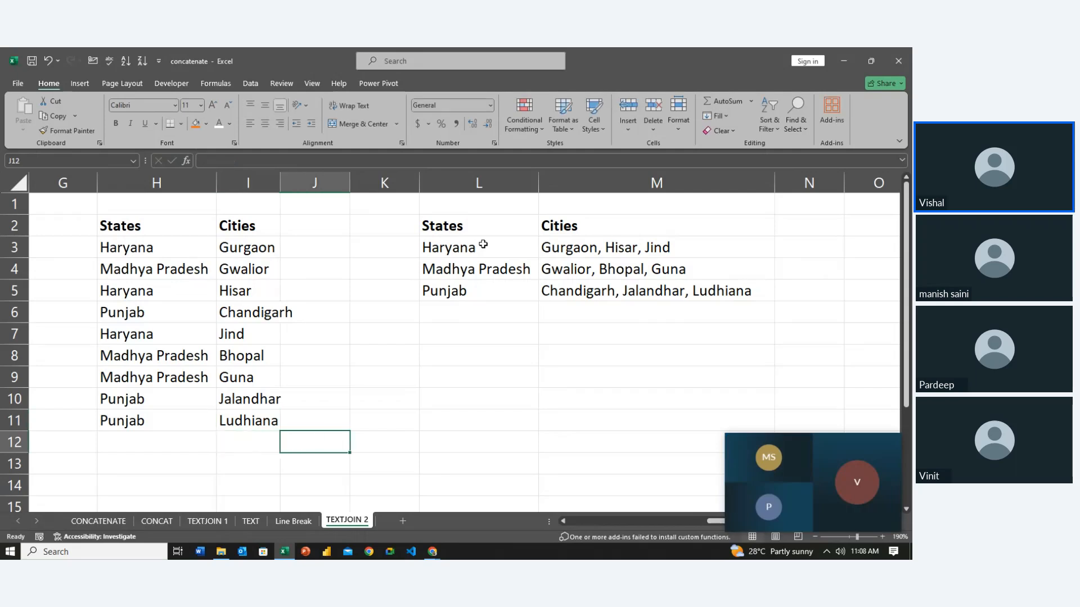
Step: Change Guna's state in H9 to Punjab to test the summary formulas
key(Up)
key(Right)
key(Up)
key(Up)
key(Left)
key(Down)
key(Left)
key(Left)
key(Down)
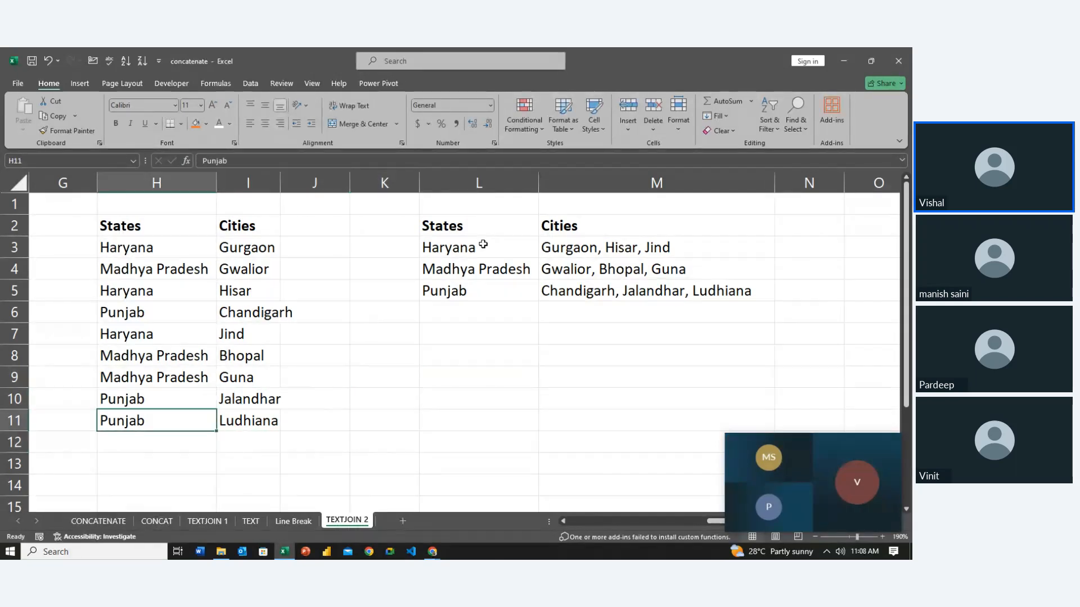
key(Up)
key(Up)
key(Up)
key(Down)
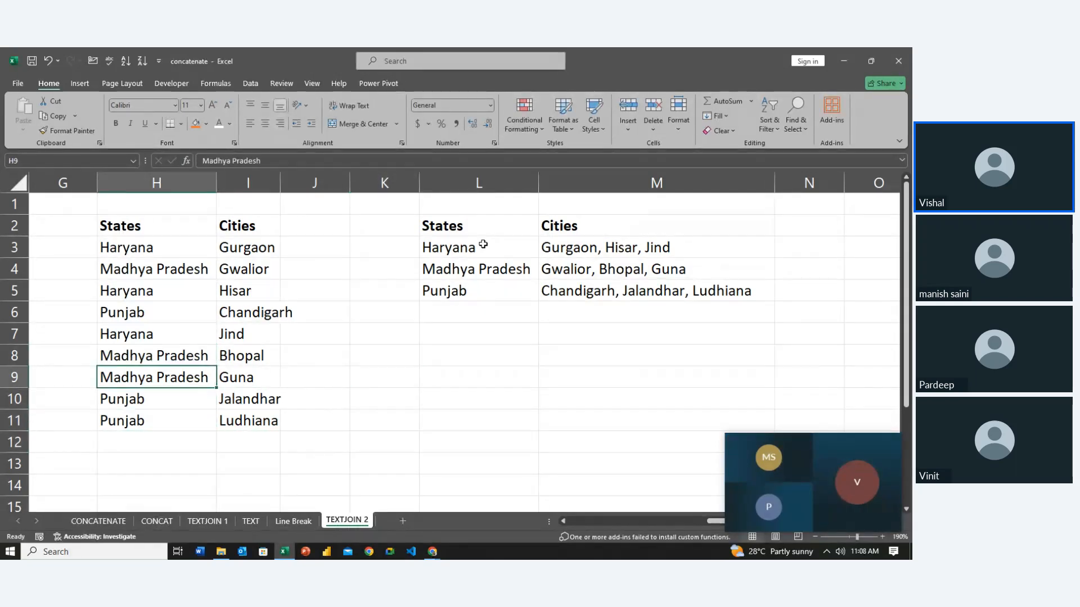
text(punjab)
key(Right)
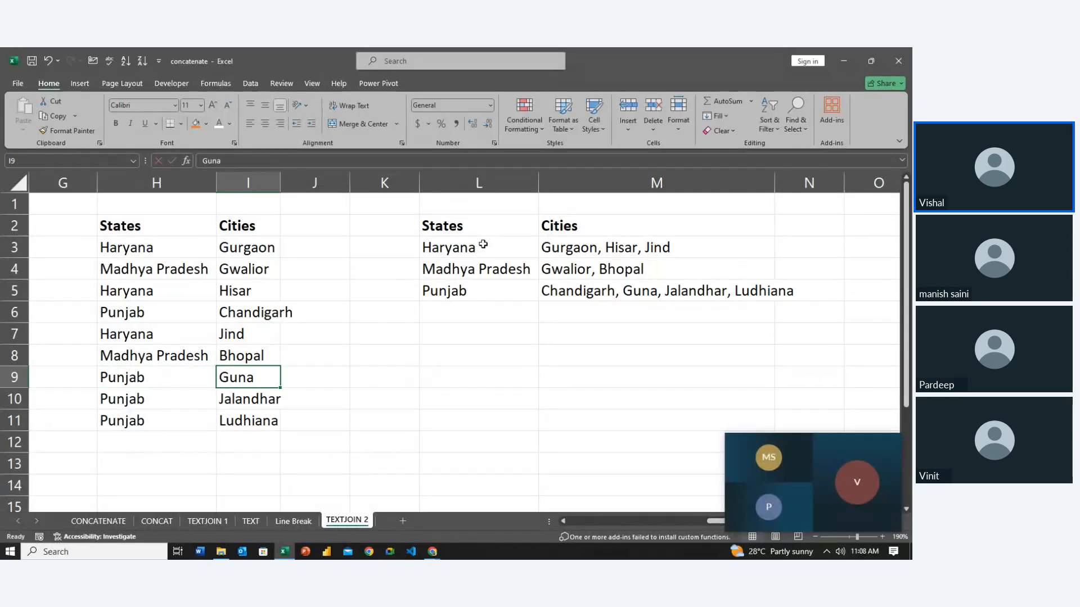
Step: Restore Guna's state in H9 to Madhya Pradesh
key(Left)
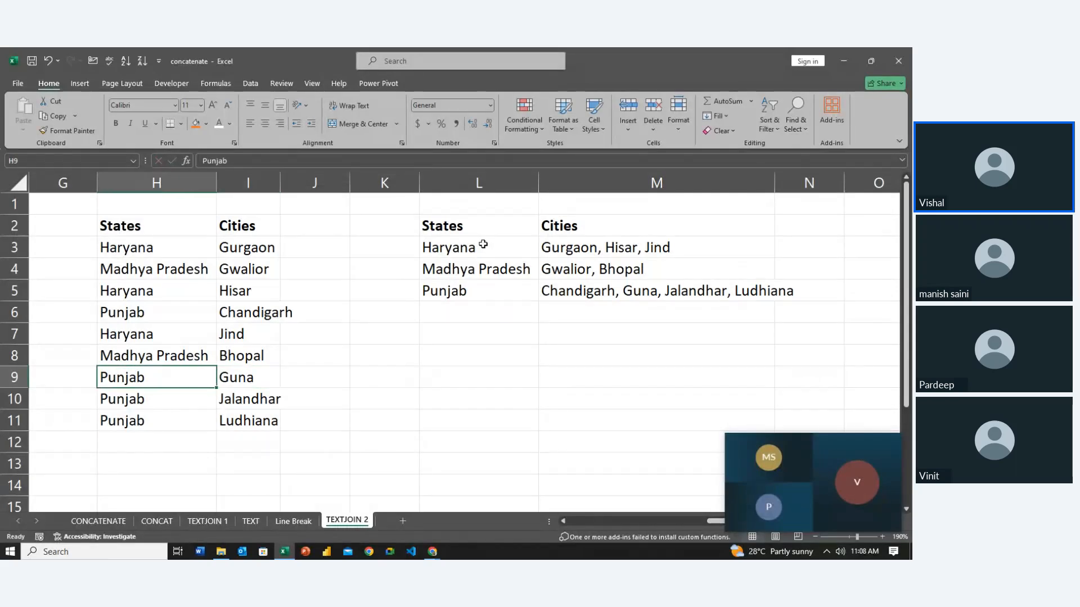
text(ma)
key(Right)
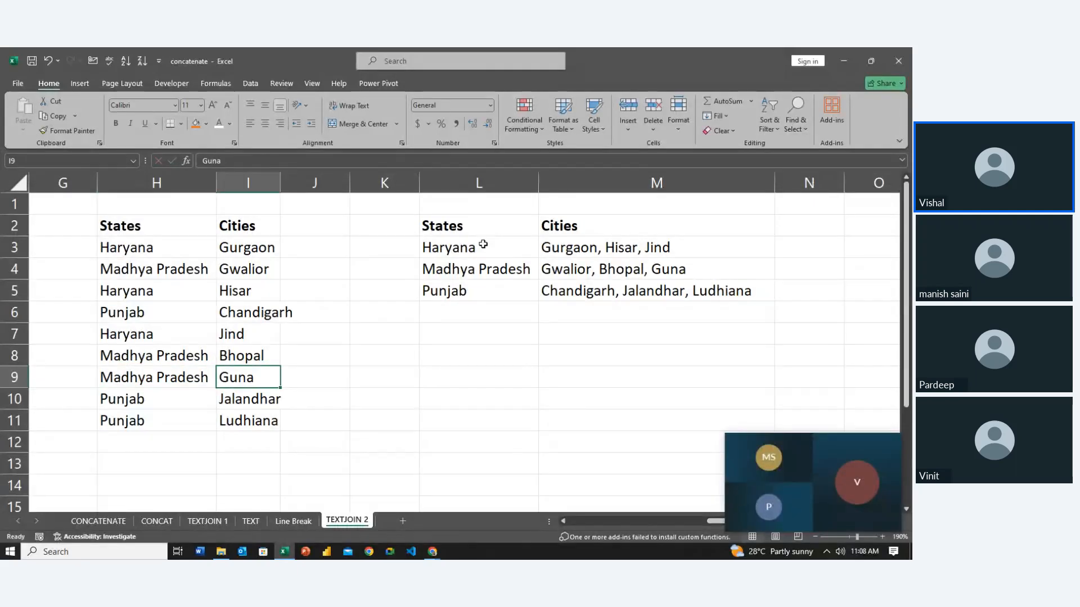
key(Right)
key(Right)
key(Right)
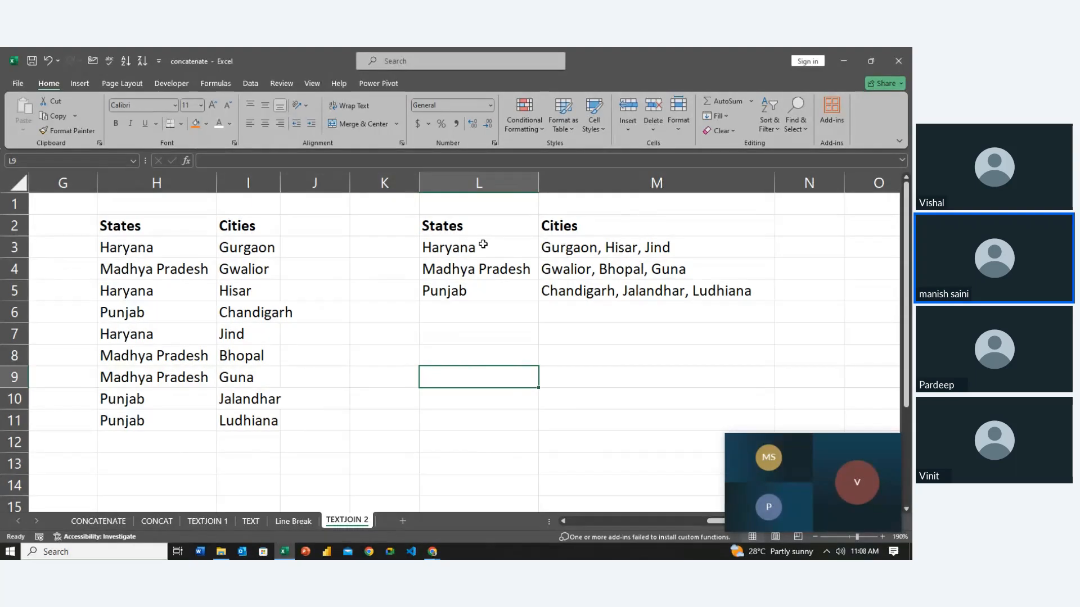
key(Left)
key(Right)
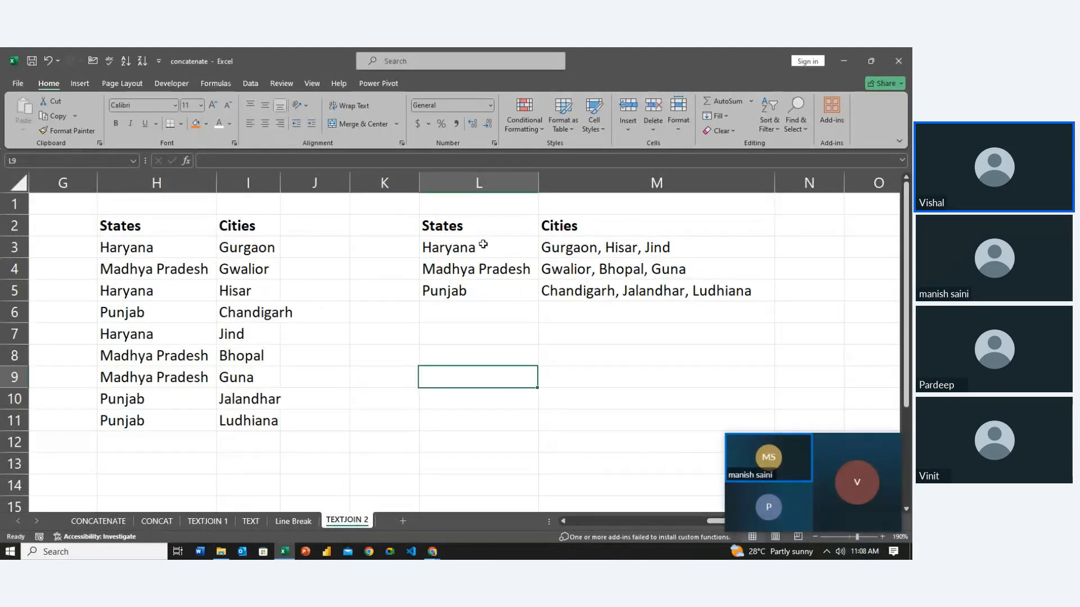
key(Left)
key(Right)
key(Right)
key(Left)
key(Left)
key(Left)
key(Left)
key(Left)
key(Left)
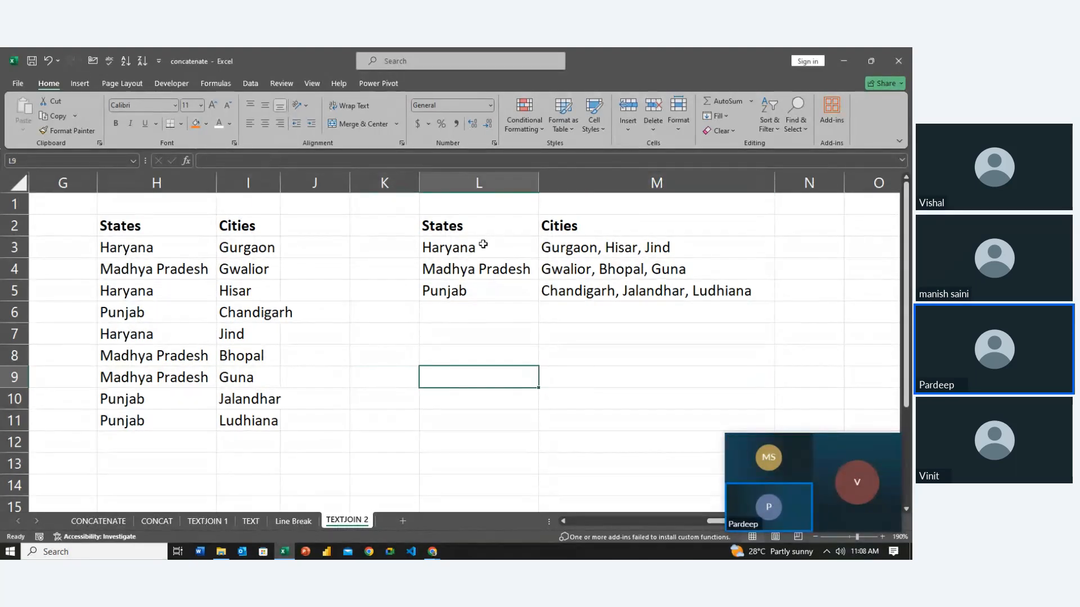
key(Left)
key(Right)
key(Right)
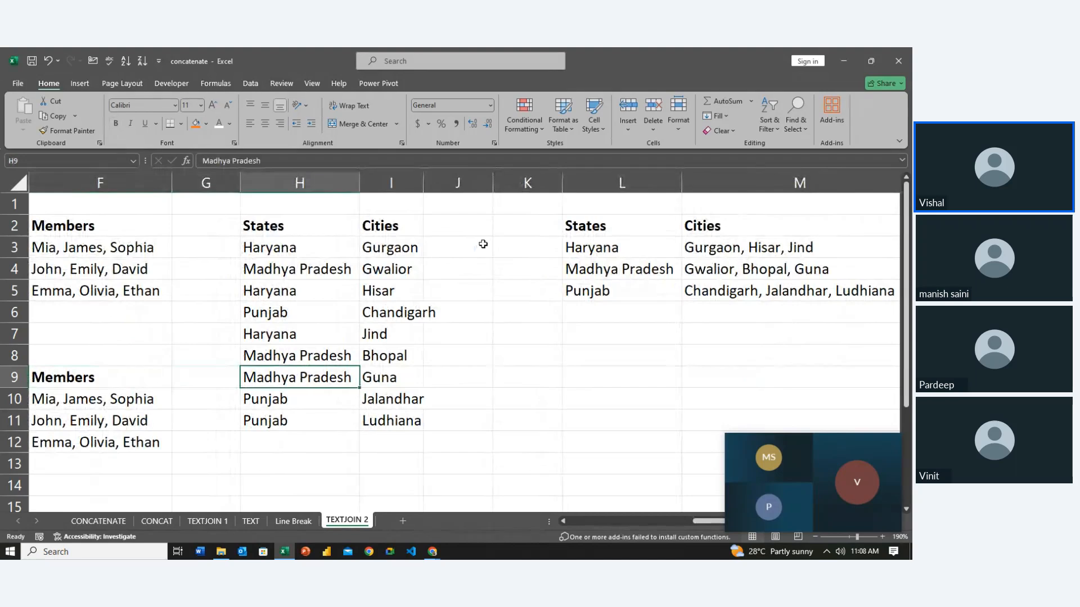
key(Left)
key(Left)
key(Left)
key(Left)
key(Left)
key(Left)
key(Left)
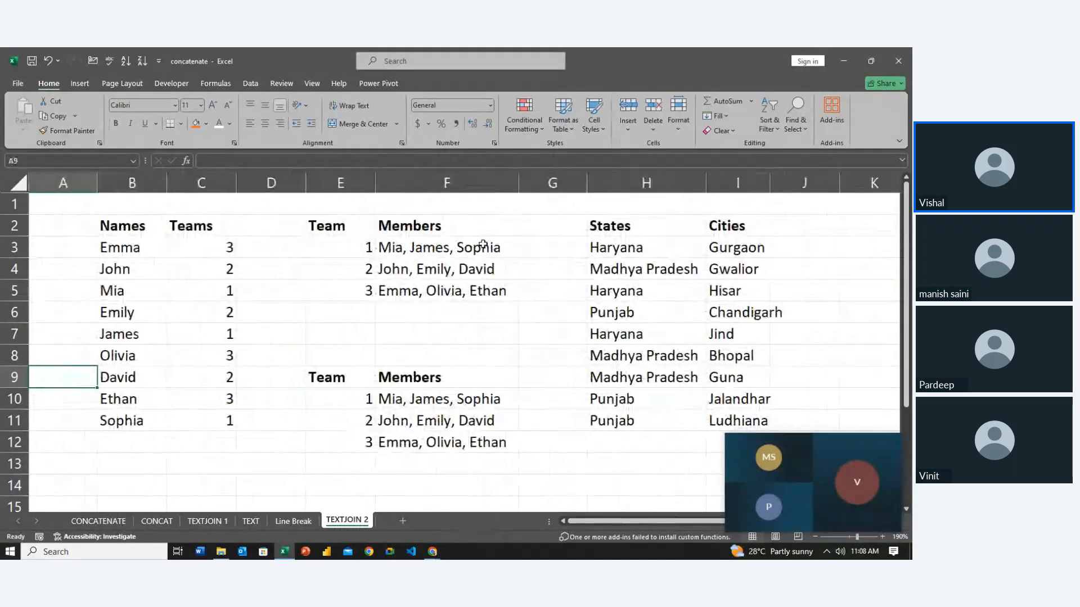
key(Down)
key(Right)
key(Right)
key(Right)
key(Right)
key(Right)
key(Right)
key(Right)
key(Right)
key(Up)
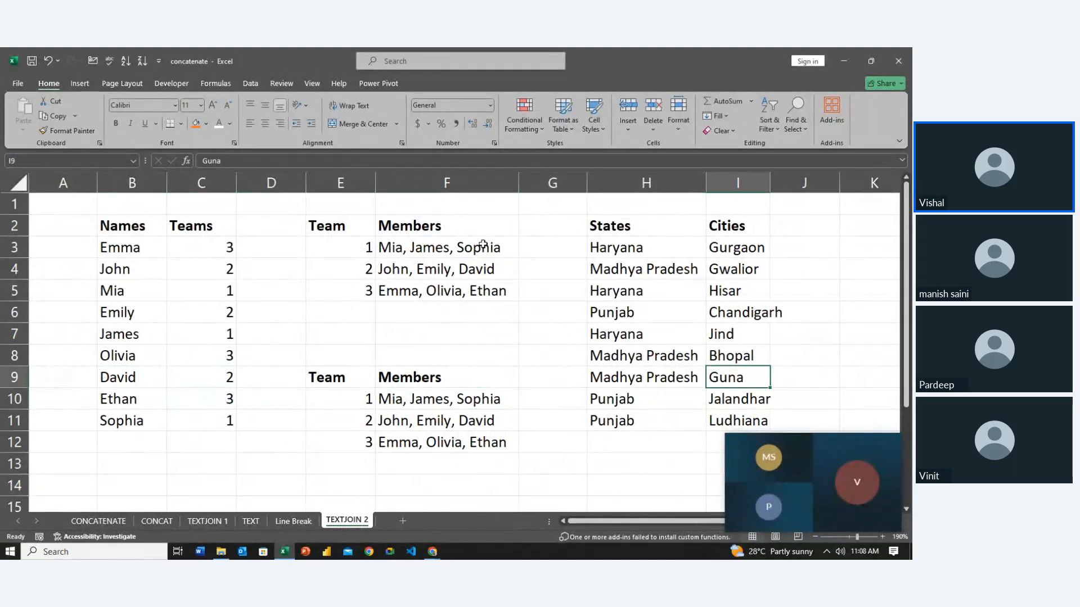
key(Right)
key(Left)
key(Left)
key(Down)
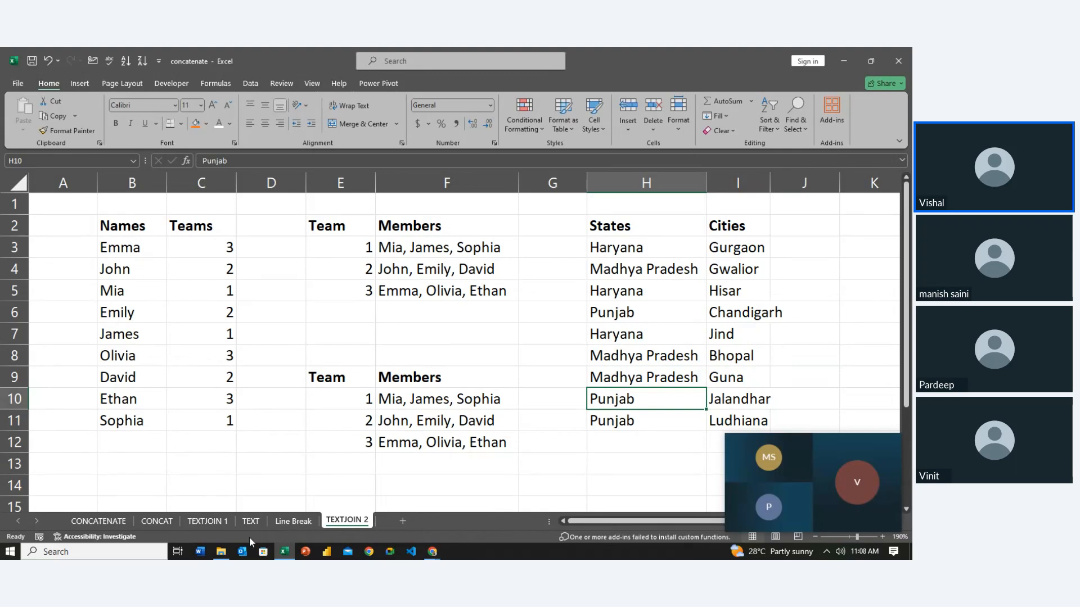
mouse_move(283, 557)
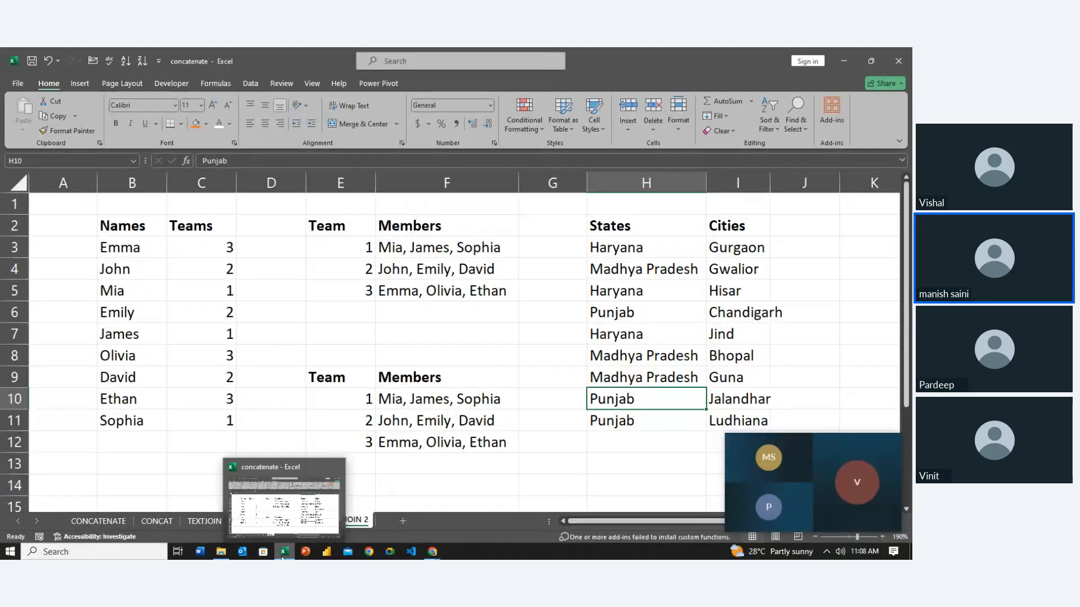
click(458, 401)
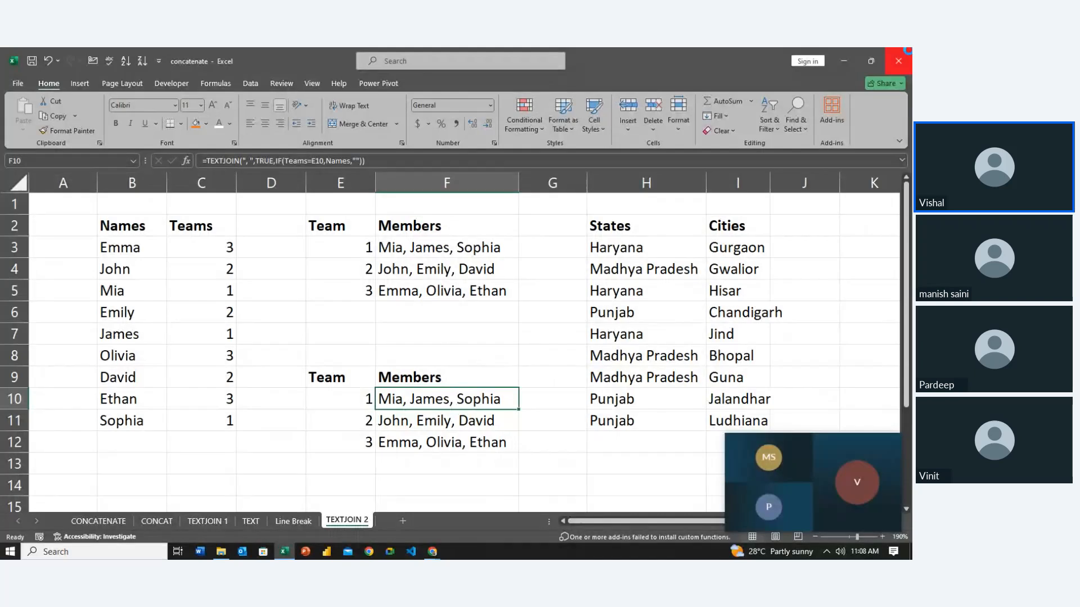
Step: Close the concatenate workbook and open the Global Superstore Fresh workbook from the Task folder in File Explorer
click(898, 60)
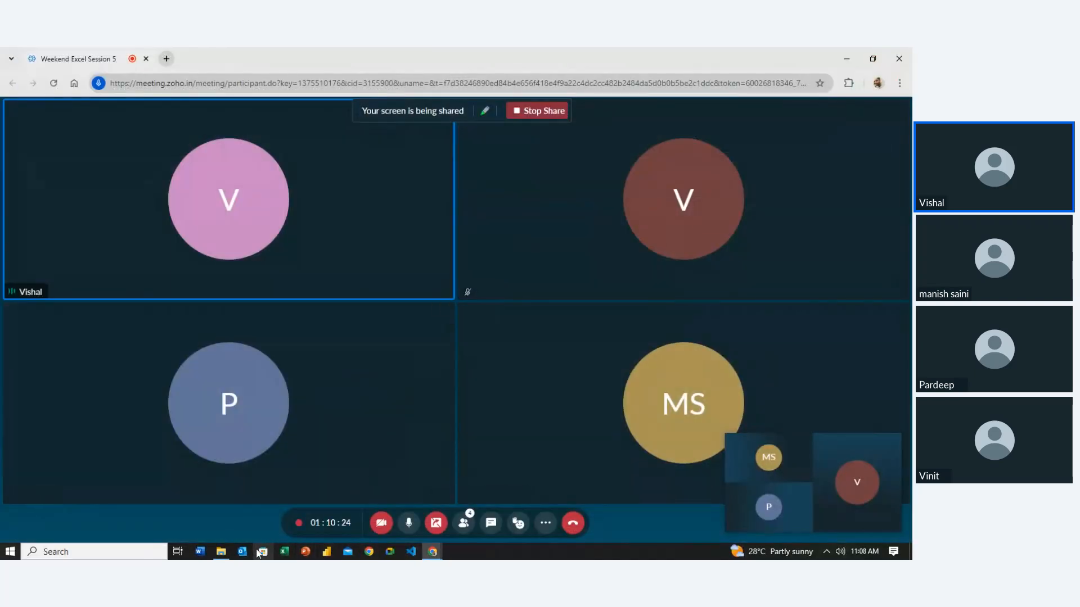
click(221, 552)
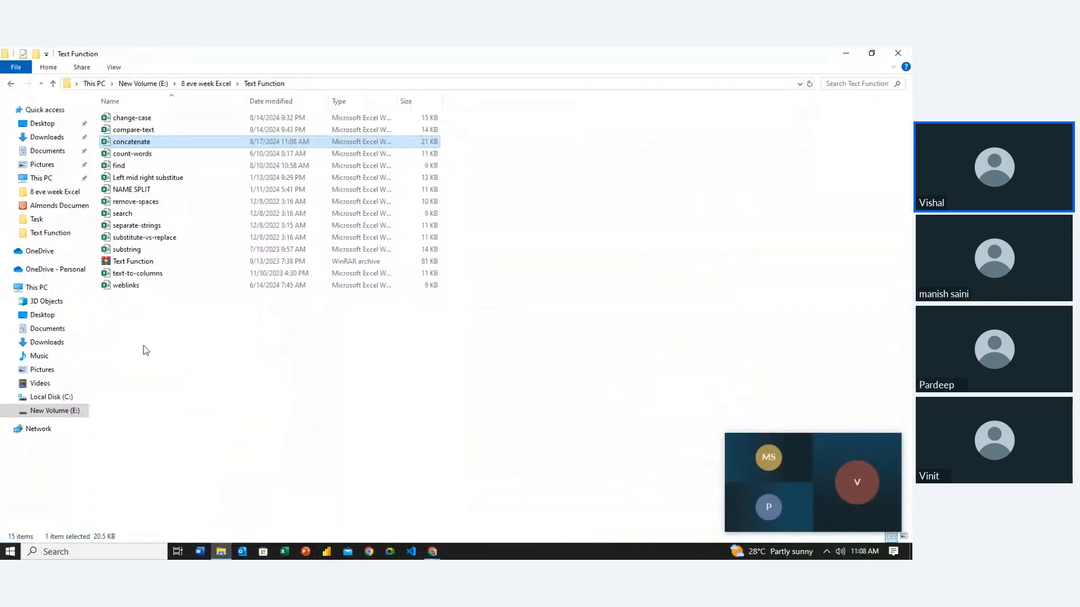
click(52, 85)
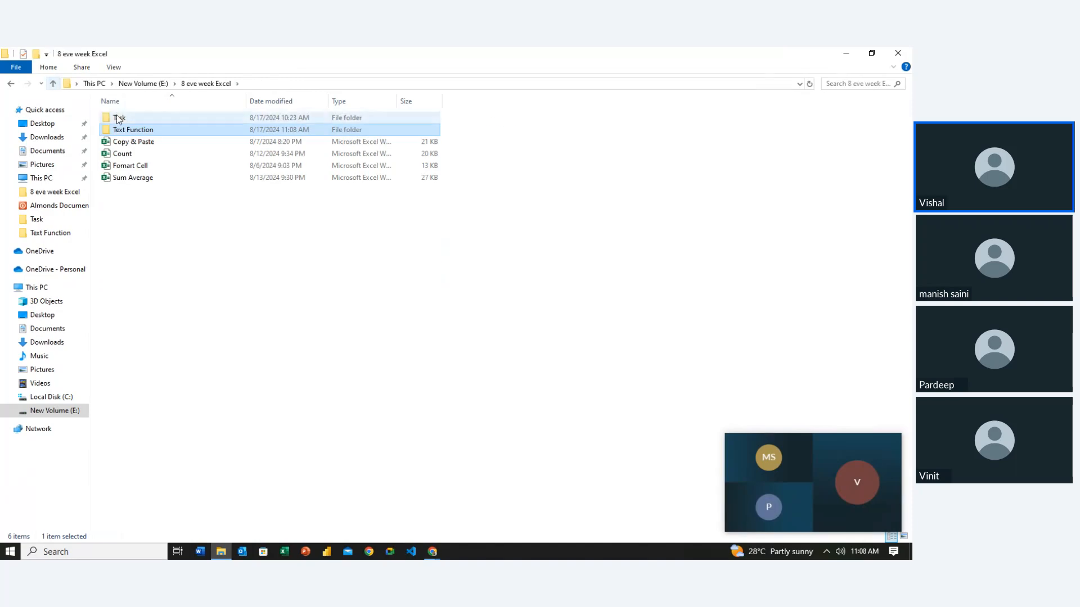
double_click(119, 118)
double_click(137, 119)
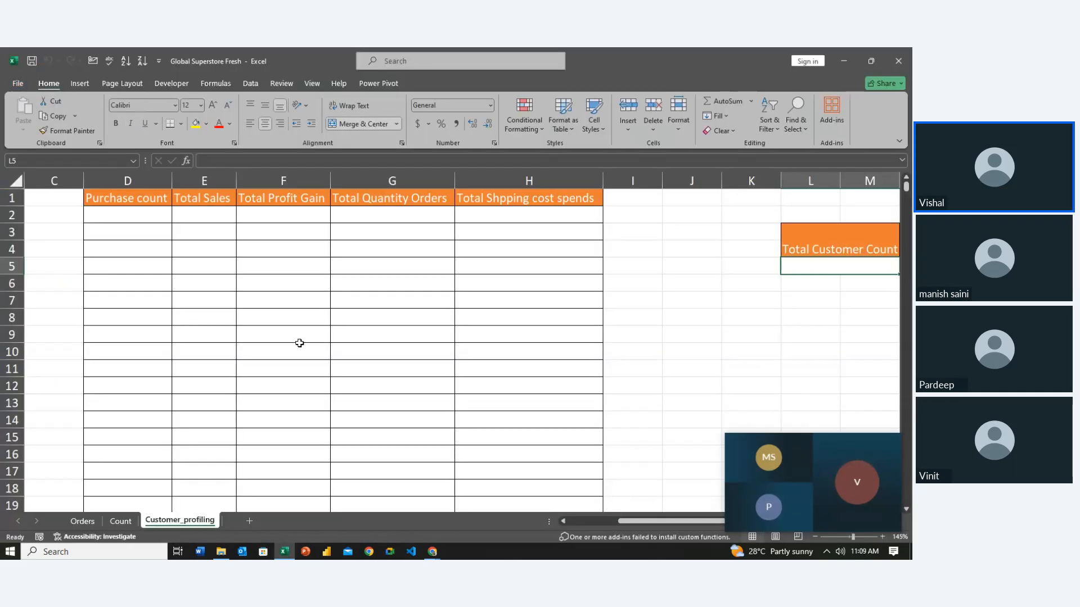
Step: Copy the first four customer IDs (A2:A5) from Customer_profiling into a new sheet starting at A1
scroll(299, 343, left, 2)
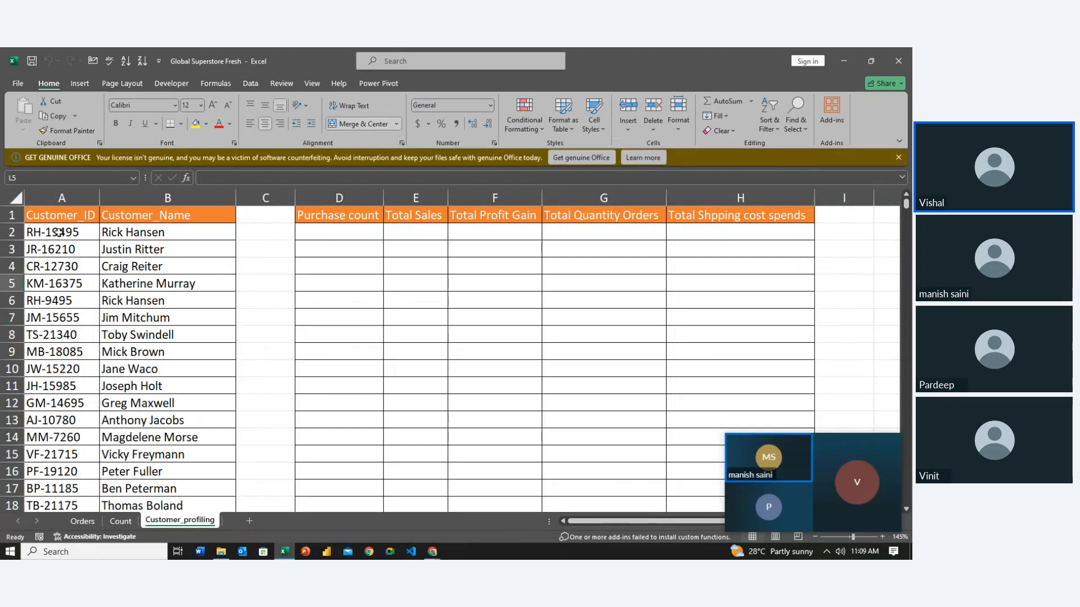
click(60, 233)
key(shift+Down)
key(shift+Down)
key(shift+Down)
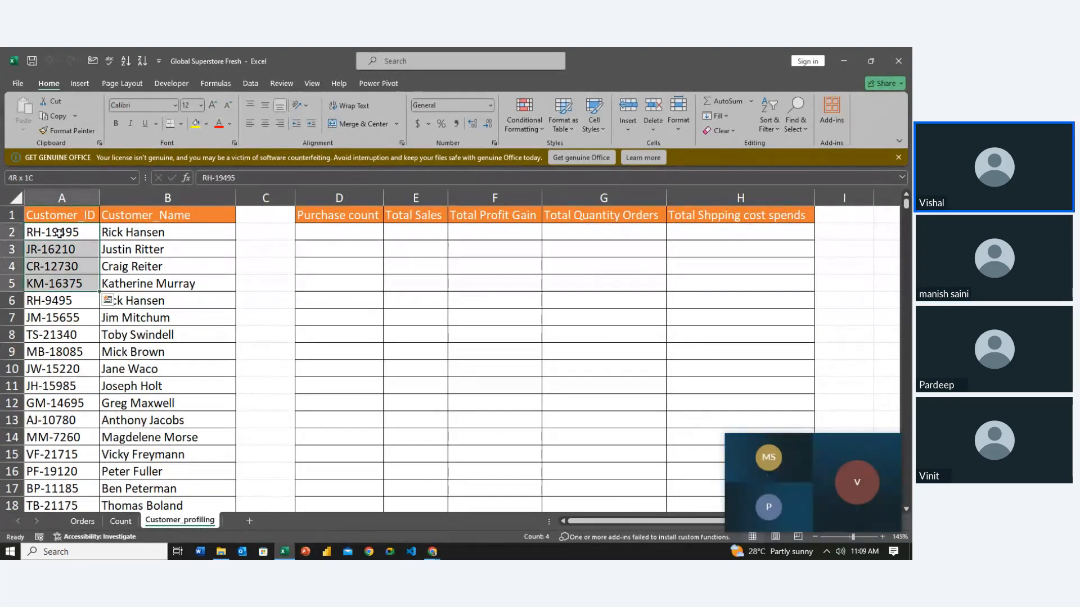
key(ctrl+c)
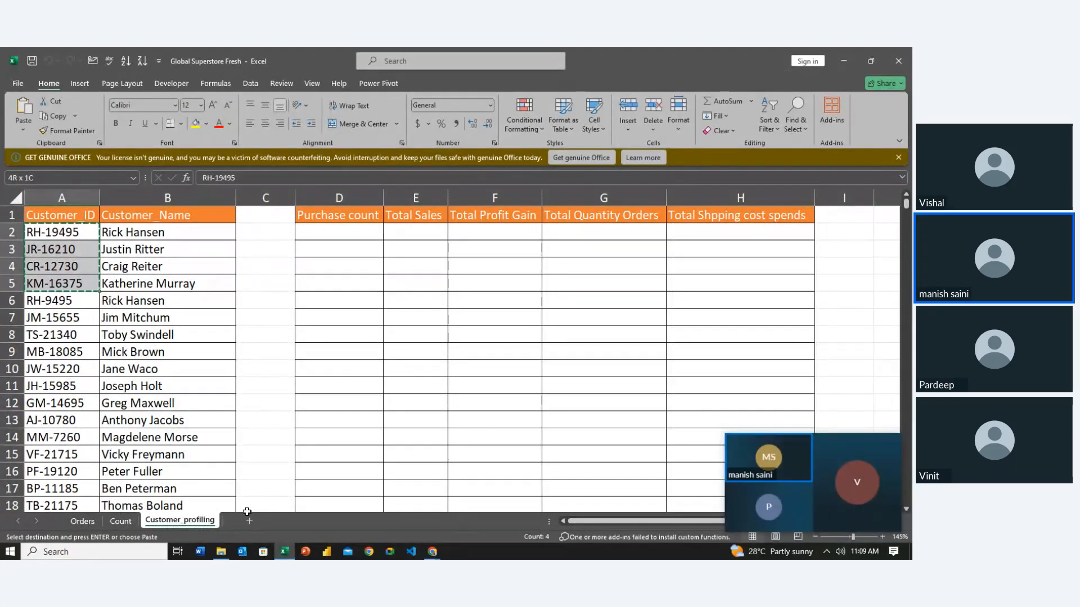
click(249, 520)
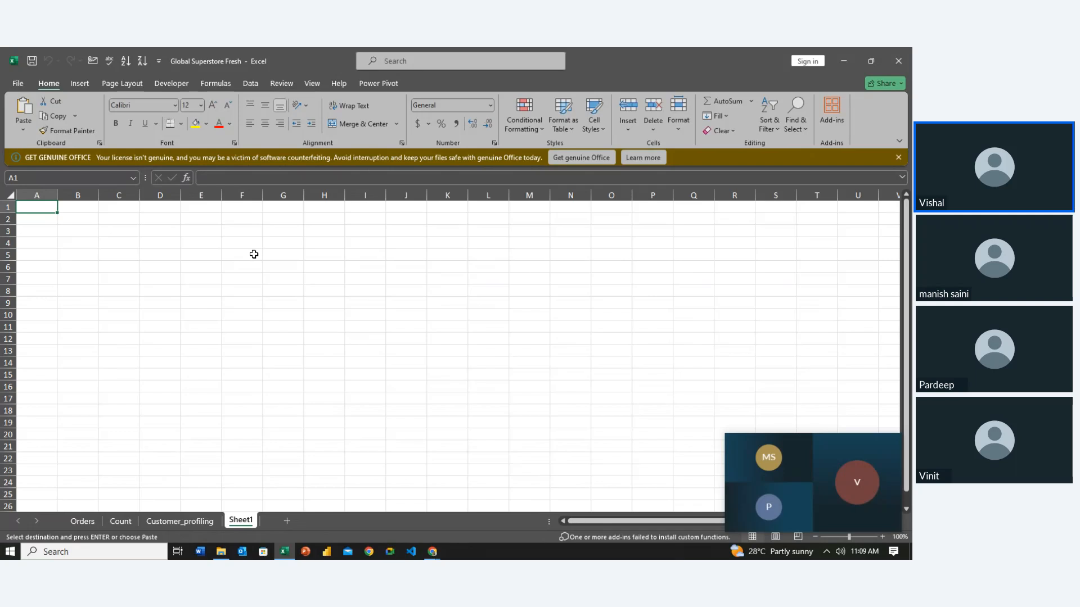
key(ctrl+v)
key(ctrl)
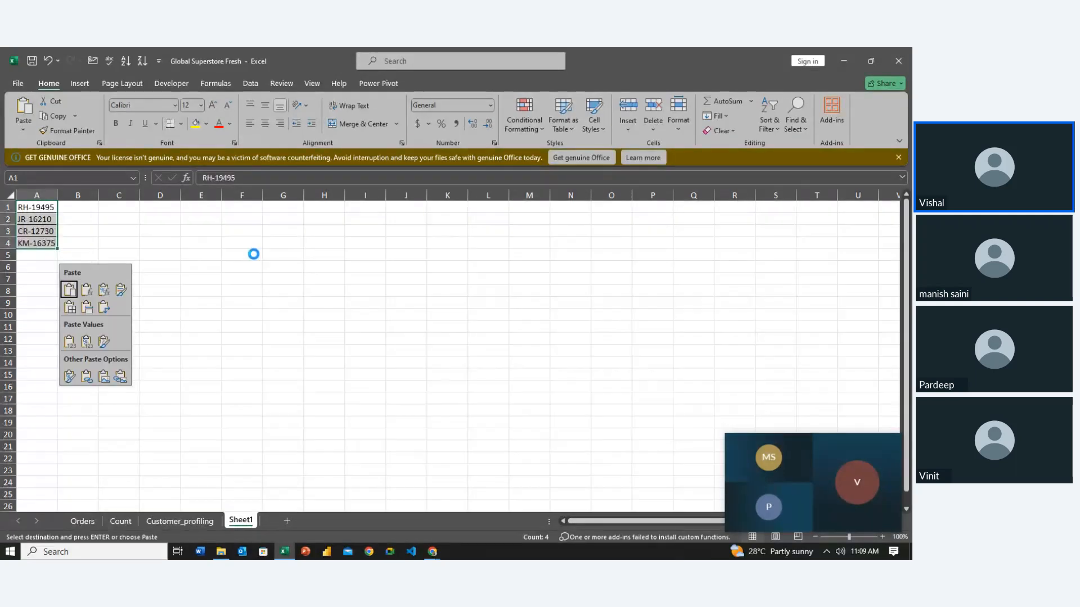
Step: Copy the customer ID in A1 of the new sheet to D3
scroll(253, 255, up, 3)
scroll(253, 254, up, 6)
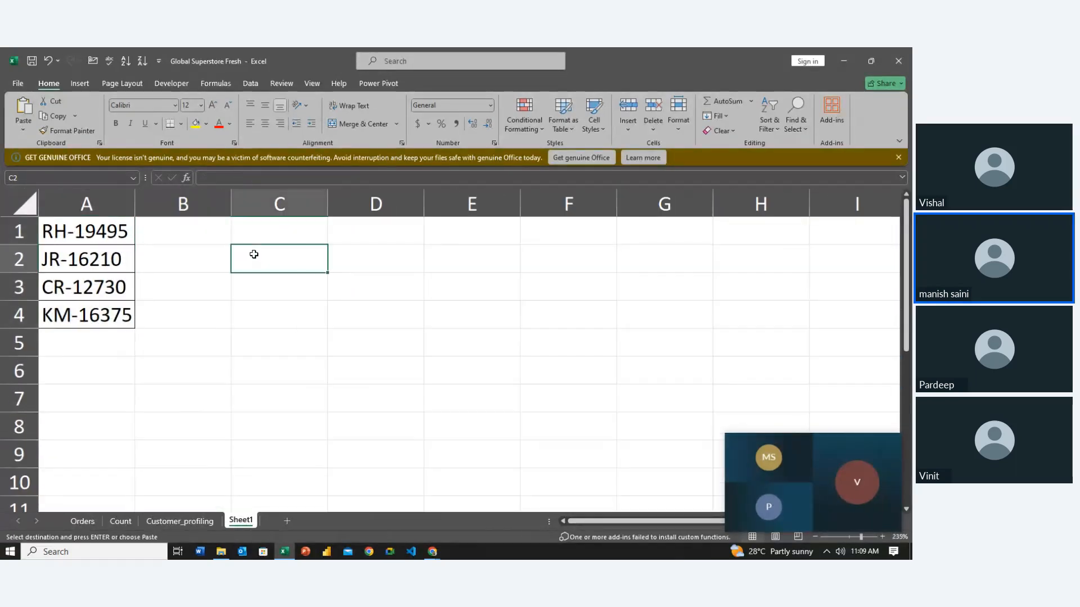
key(ctrl+c)
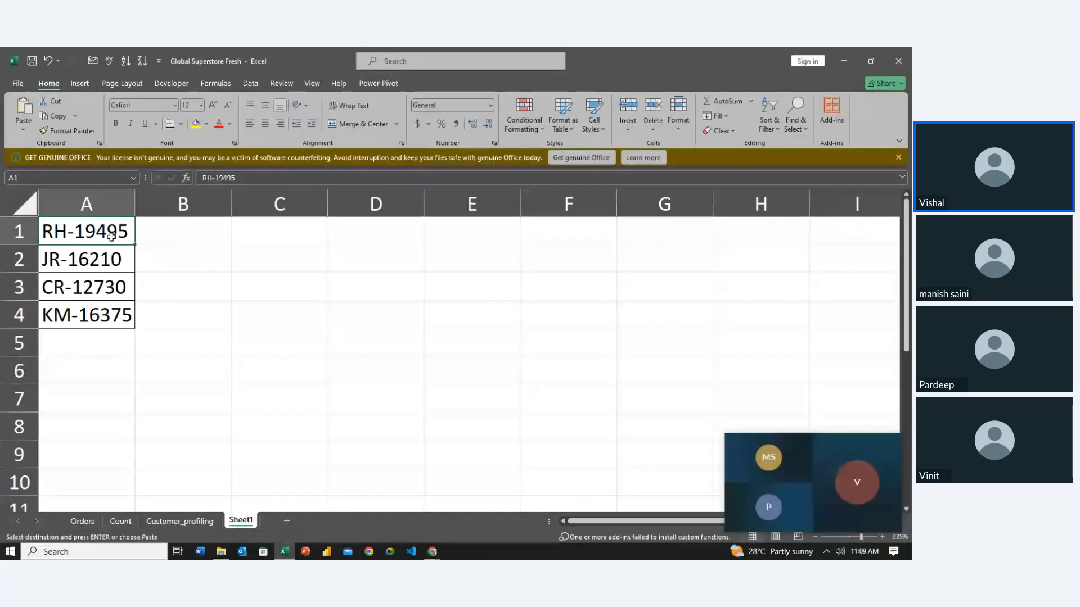
click(392, 293)
key(ctrl+v)
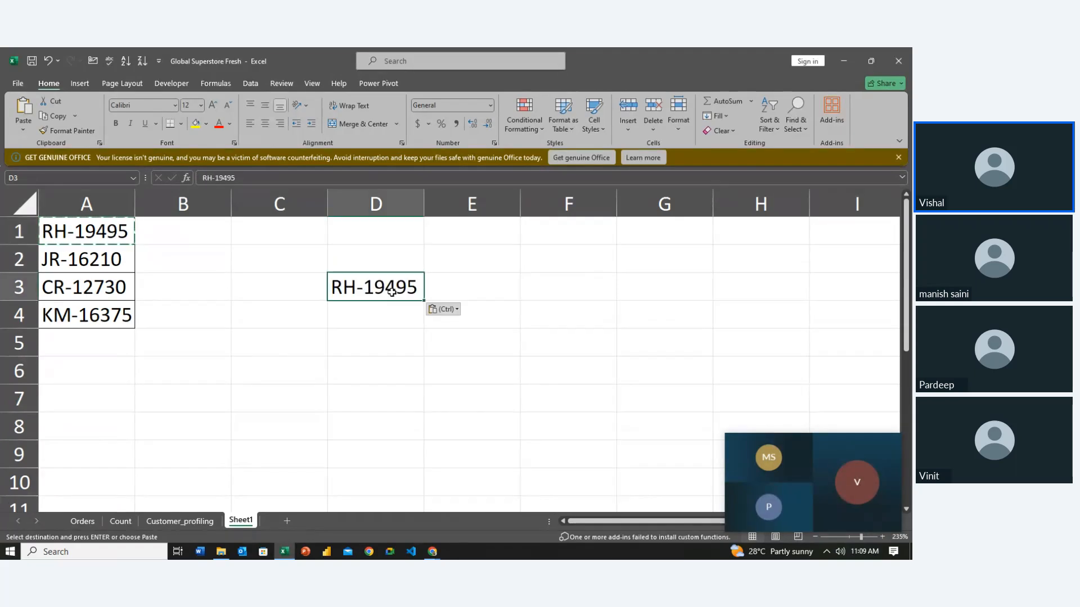
click(464, 282)
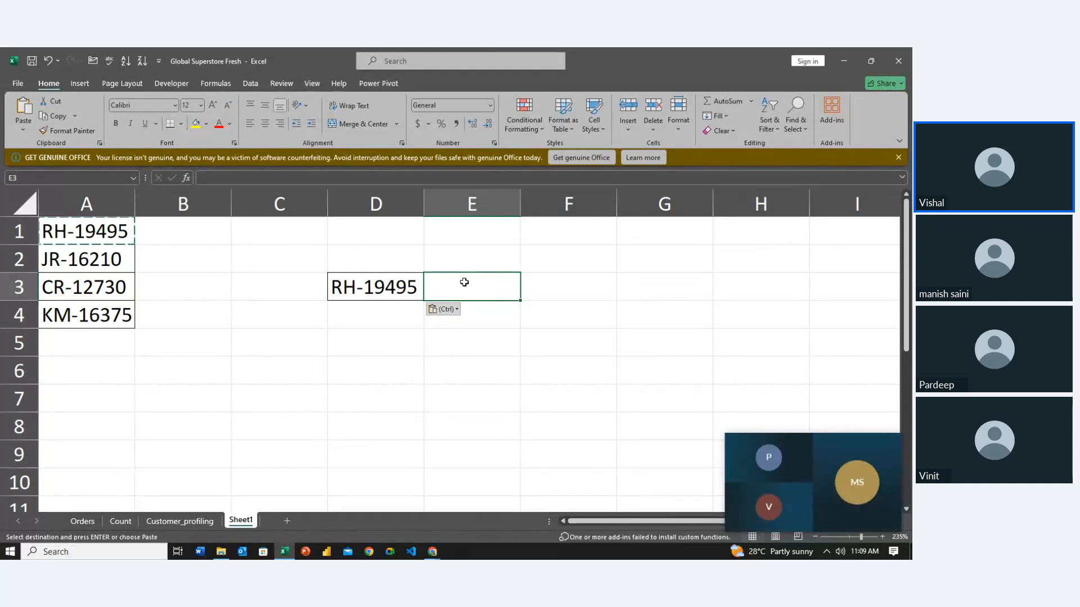
text(=)
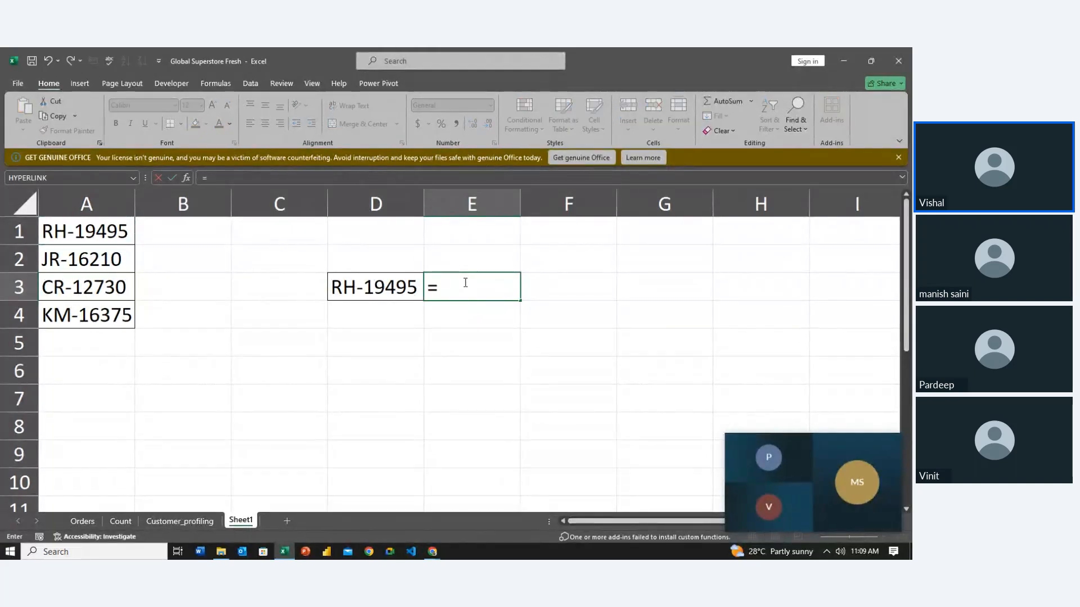
text(counn)
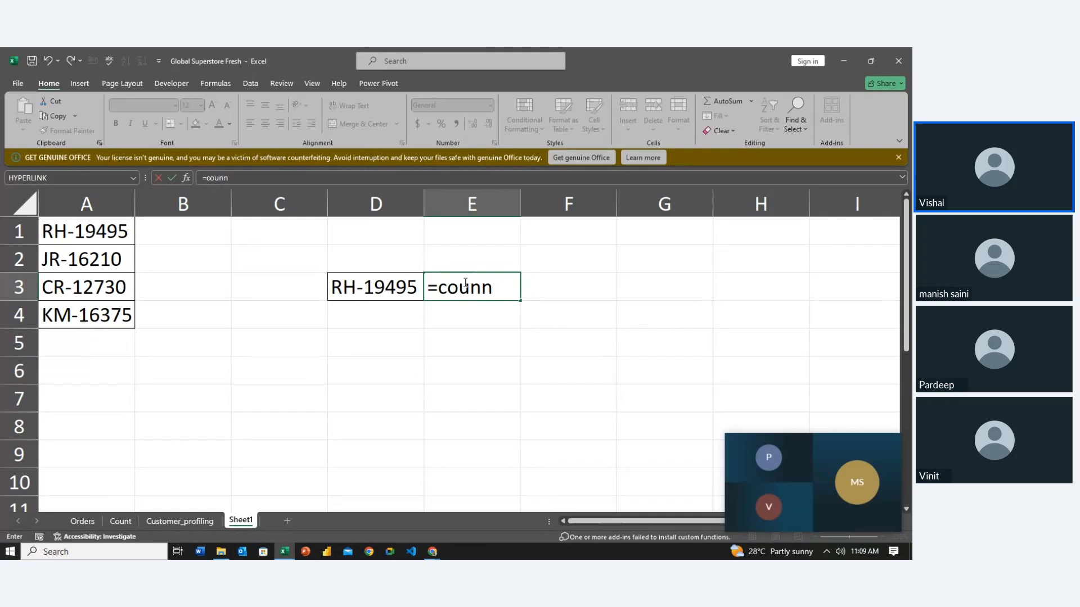
key(BackSpace)
text(i)
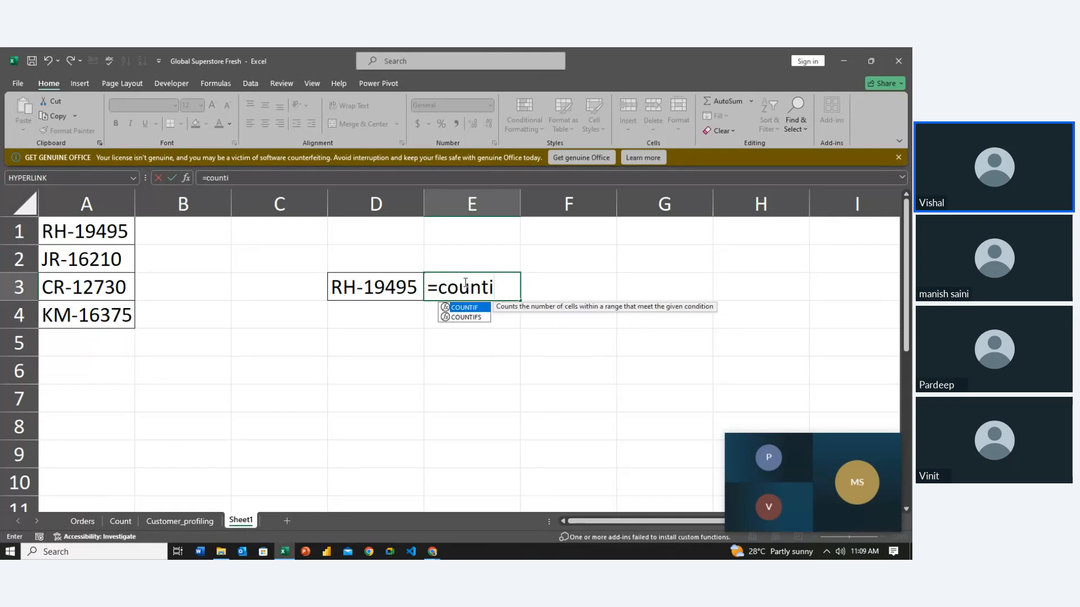
text(fs)
key(BackSpace)
key(Tab)
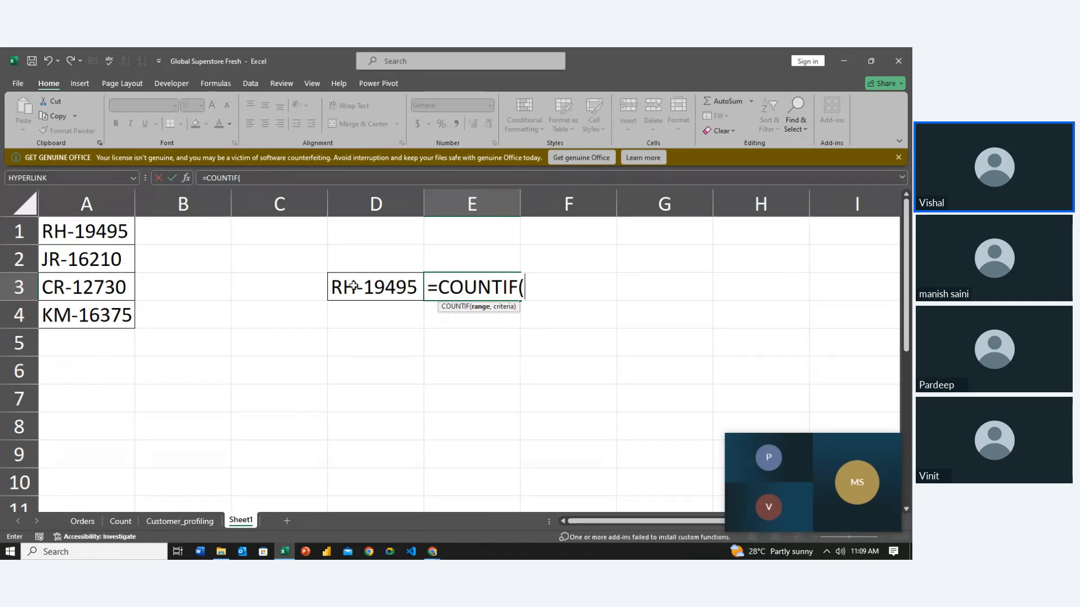
text(cus)
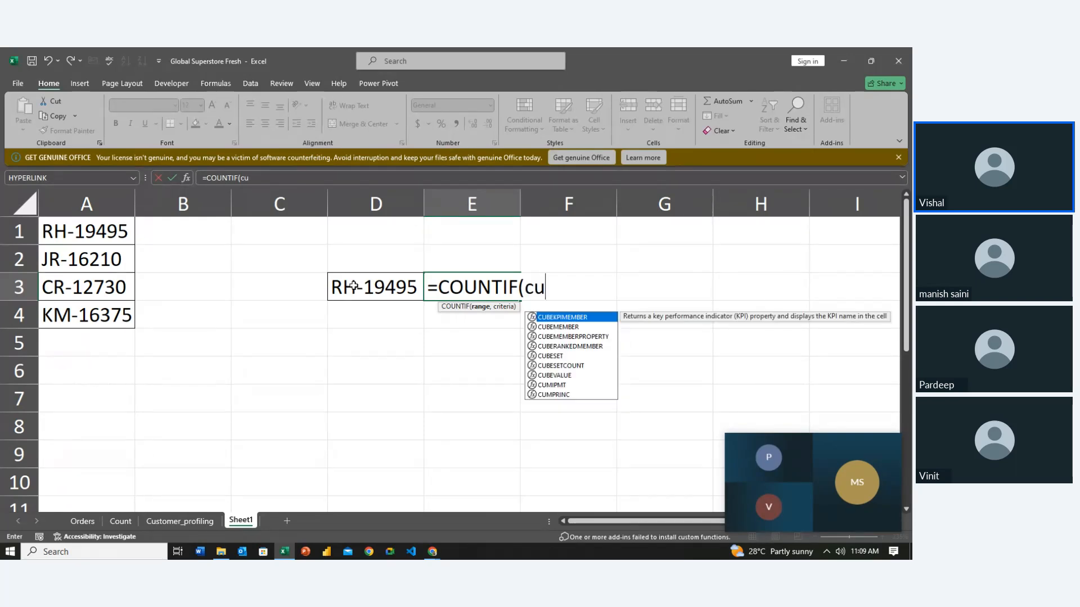
key(BackSpace)
key(BackSpace)
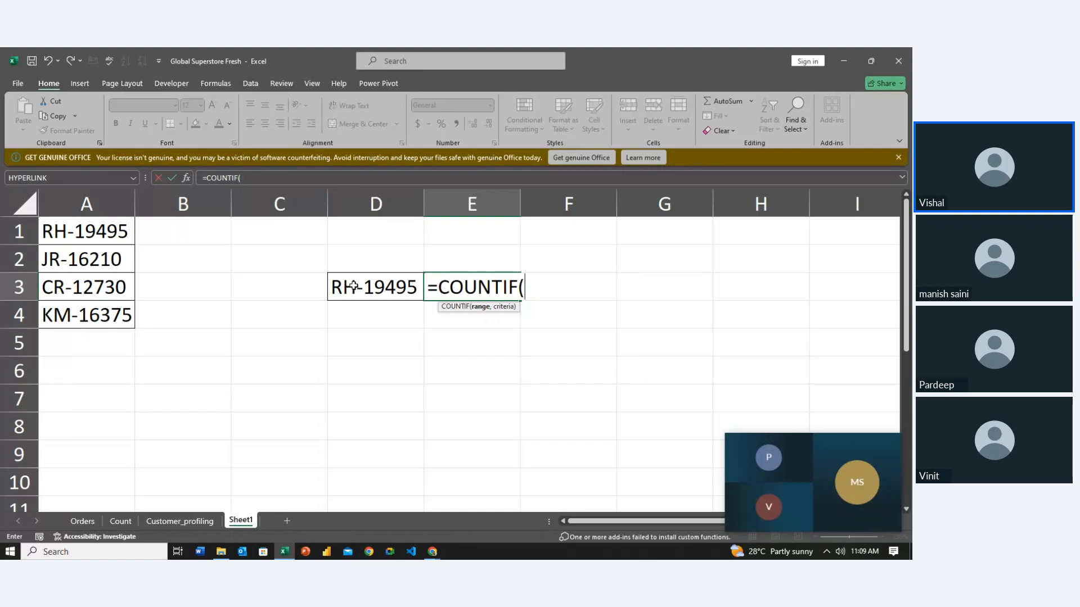
key(BackSpace)
key(BackSpace)
key(BackSpace)
key(BackSpace)
key(BackSpace)
key(BackSpace)
key(BackSpace)
key(BackSpace)
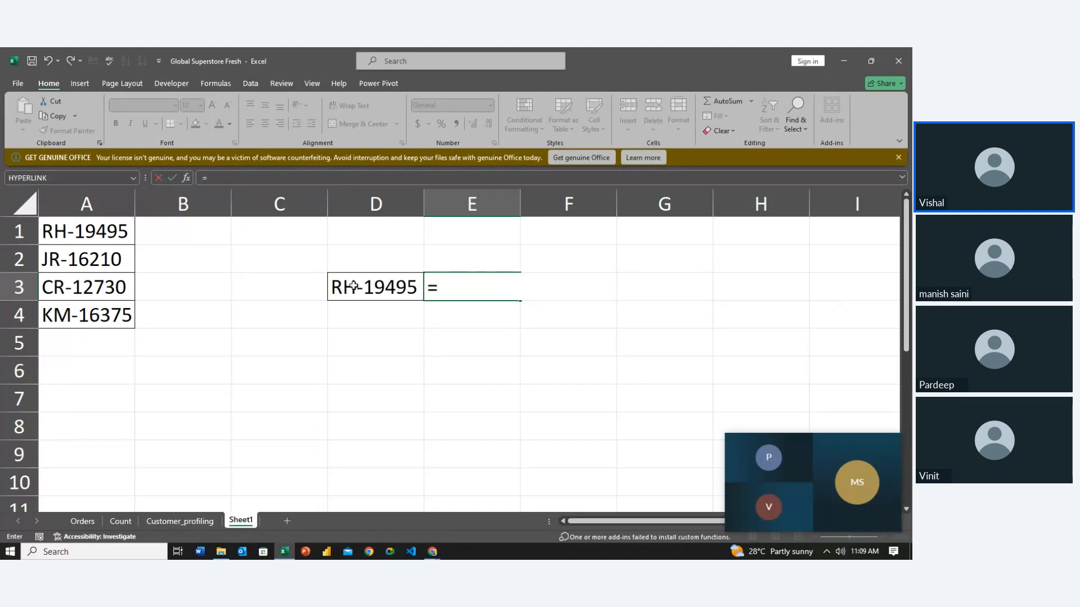
key(Escape)
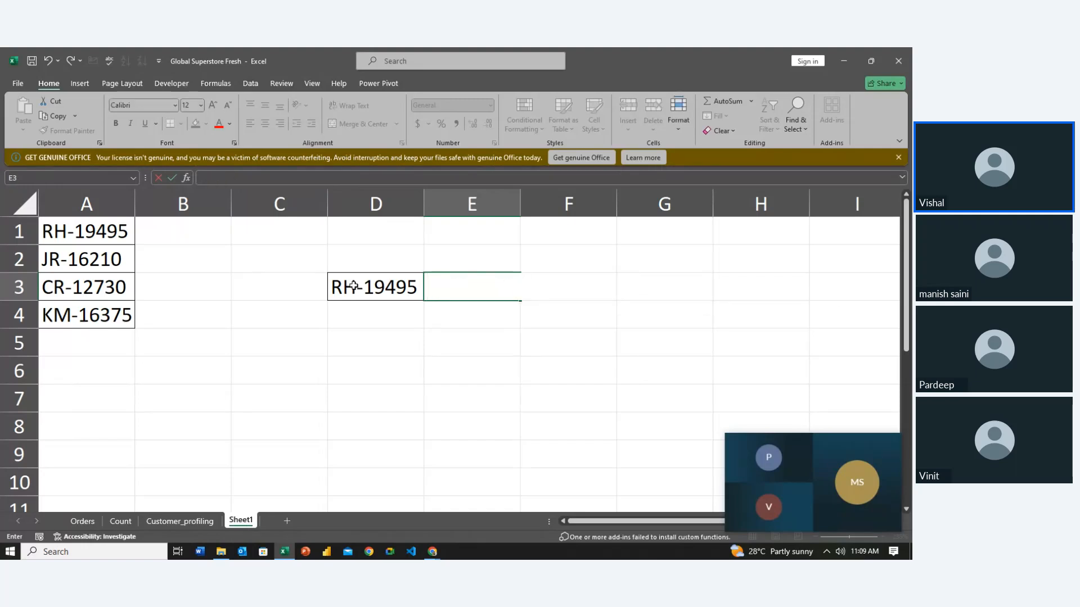
key(Escape)
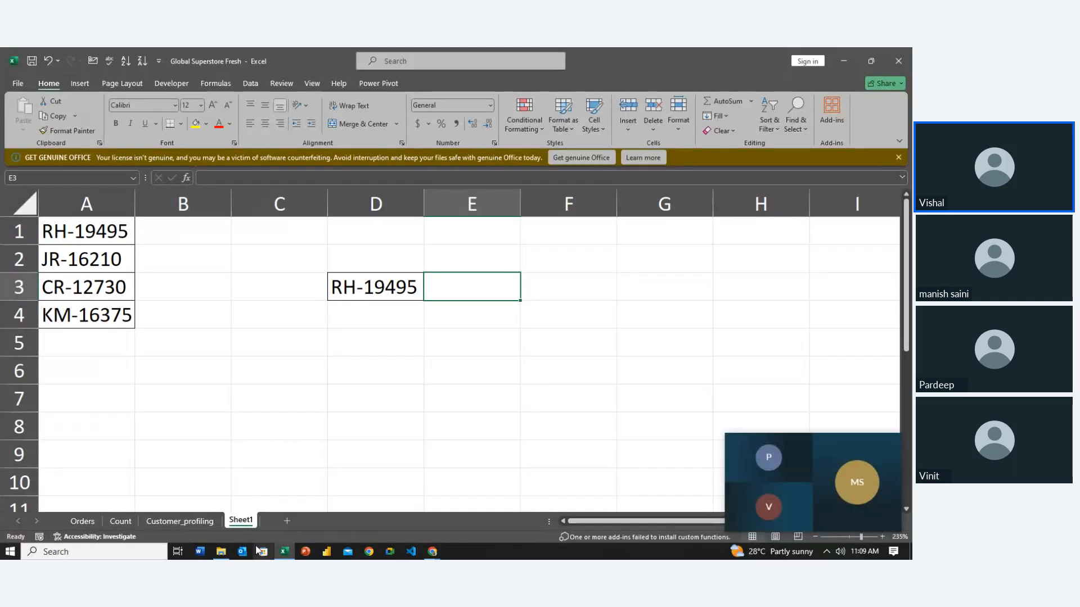
Step: Name the whole Customer ID data range in the Orders sheet, from F2 down to the last row, cust_id
click(94, 519)
click(410, 335)
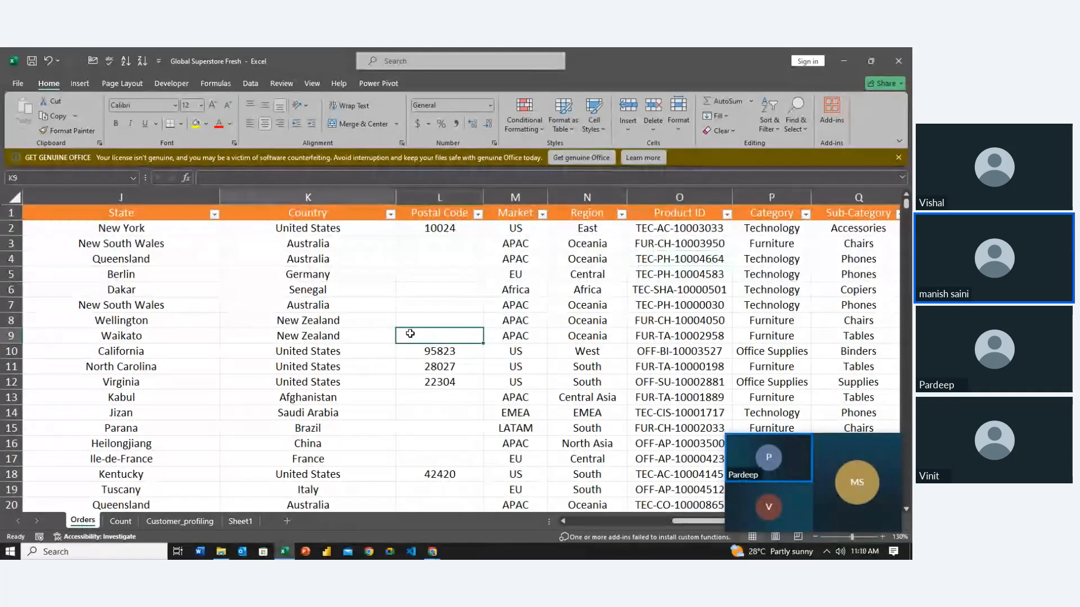
key(Left)
key(Left)
key(Left)
key(Left)
key(Up)
key(Up)
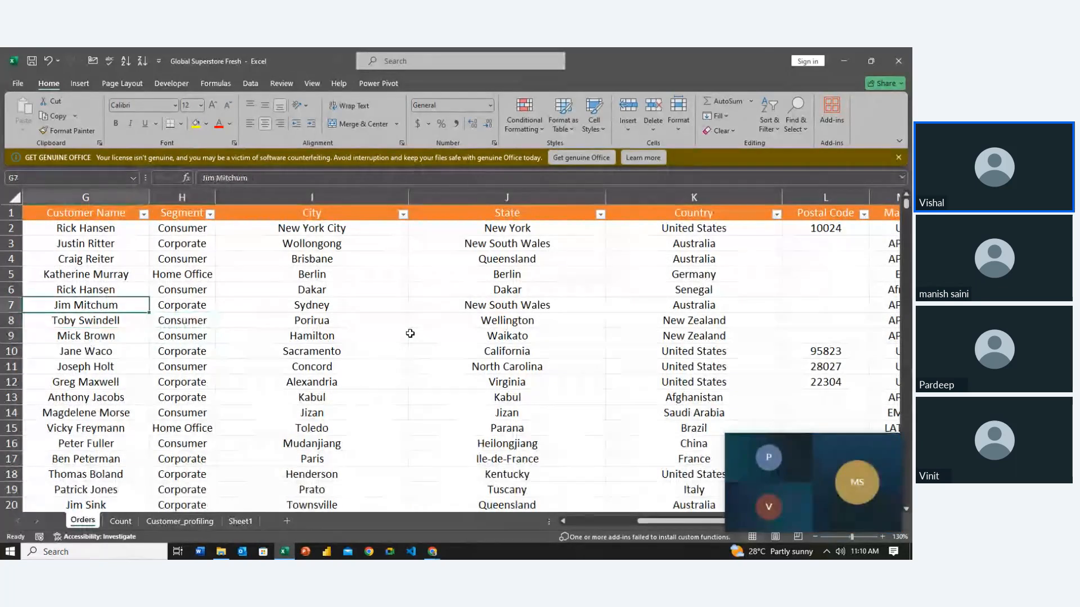
key(Left)
key(Up)
key(Up)
key(Up)
key(Up)
key(Up)
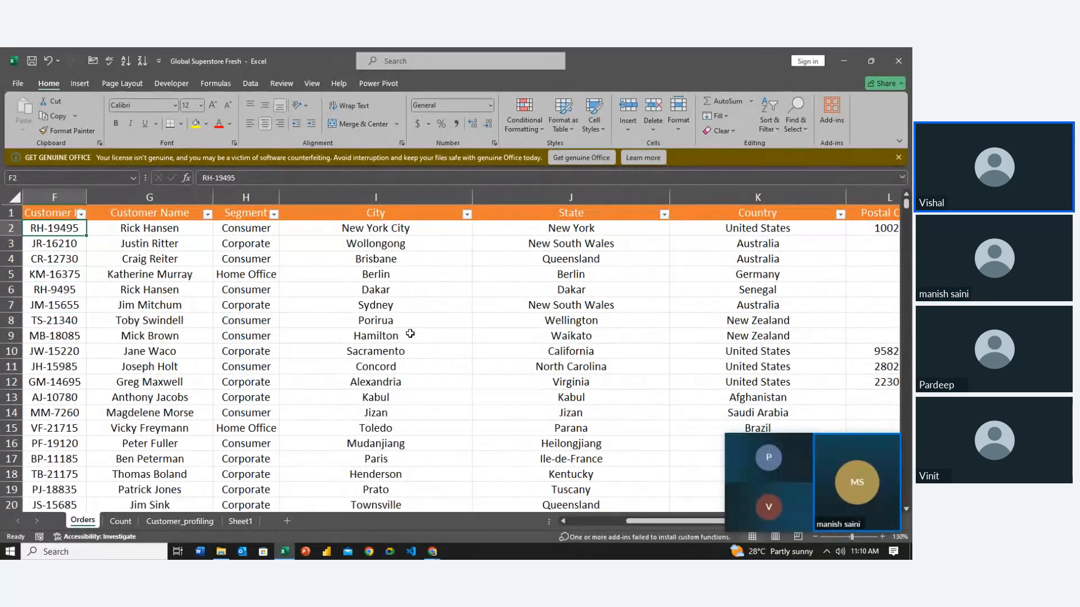
key(ctrl+shift+Down)
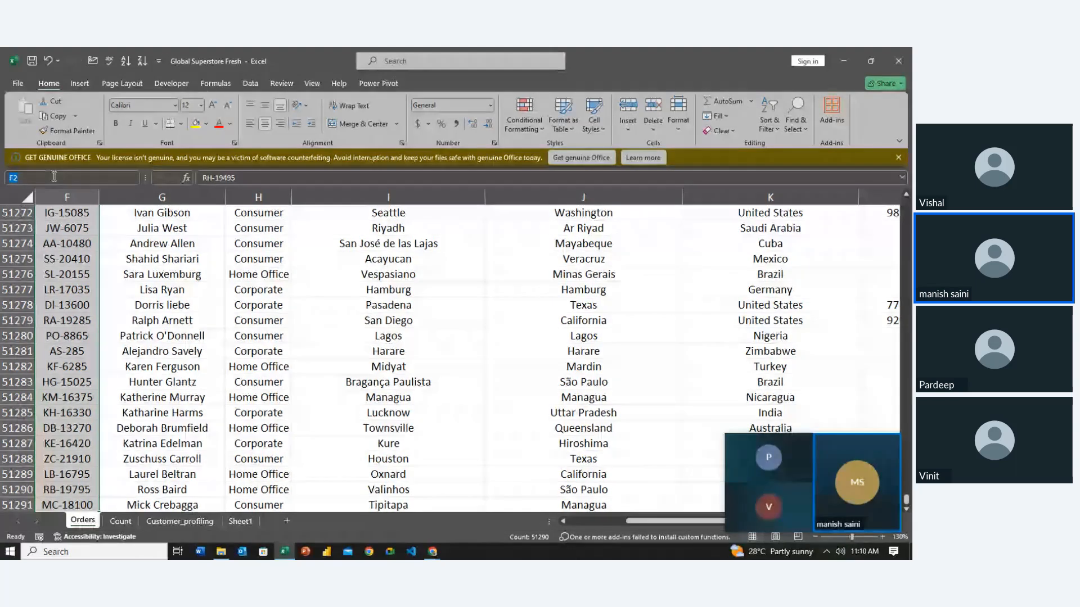
text(cust_id)
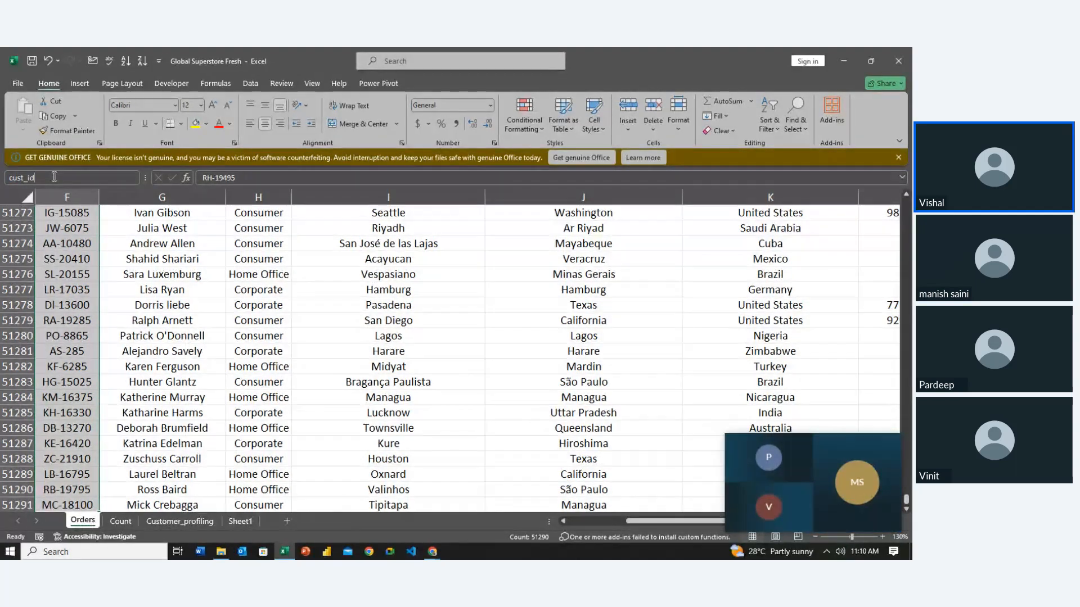
key(Return)
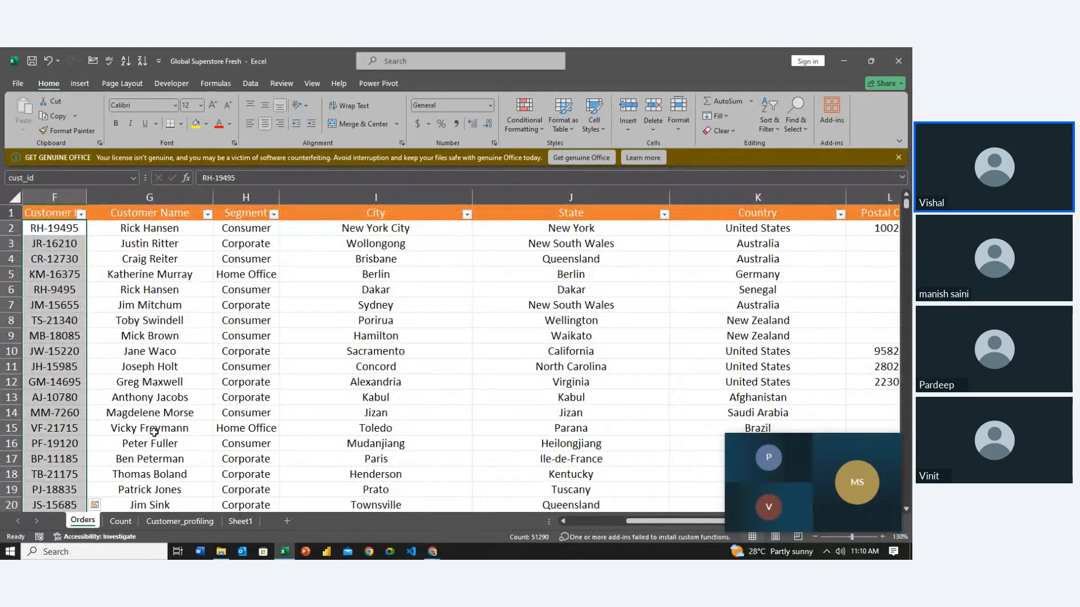
Step: Count the orders of the customer in D3 of Sheet1 by entering =COUNTIF(cust_id,D3) in E3
click(233, 523)
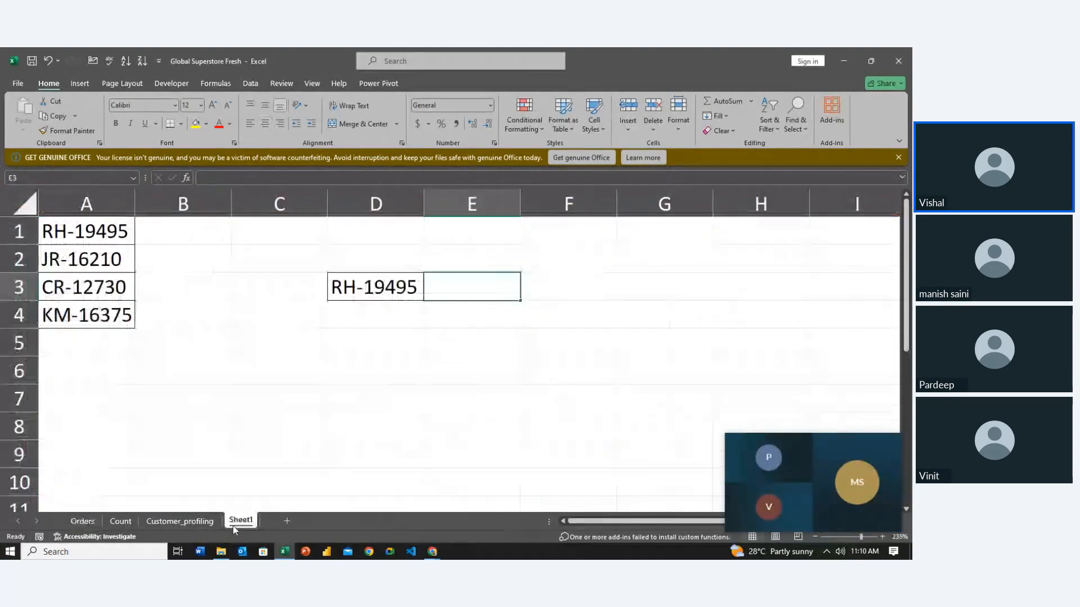
double_click(451, 280)
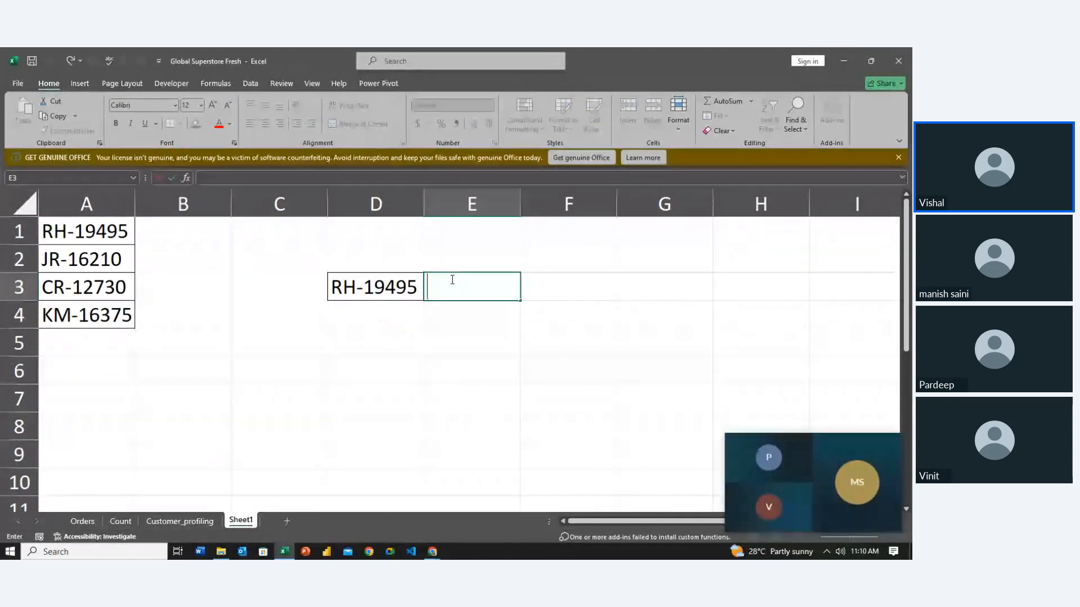
text(=counif)
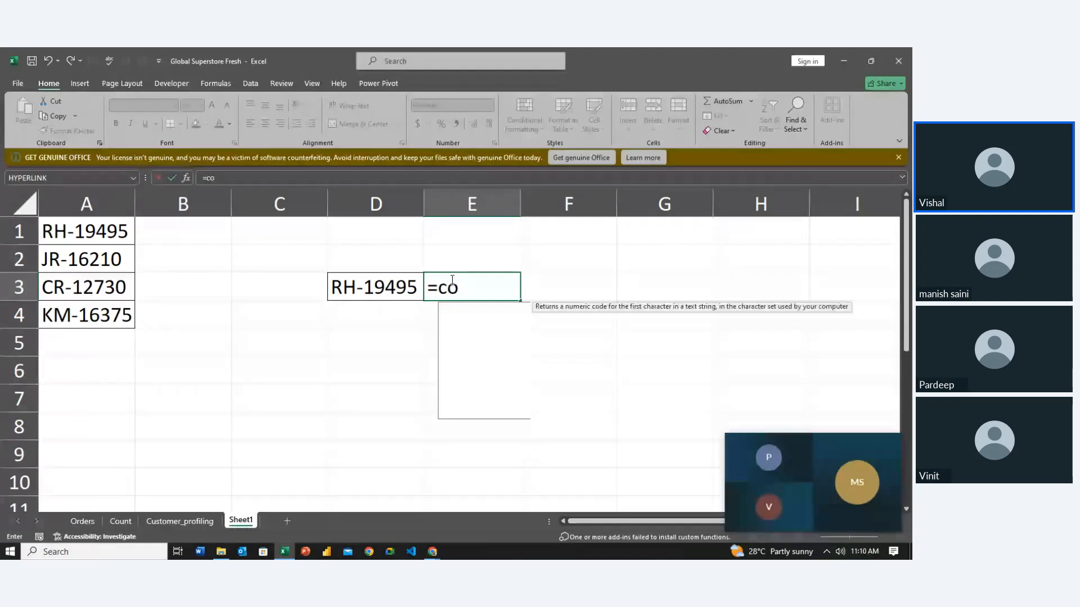
key(BackSpace)
key(BackSpace)
text(ti)
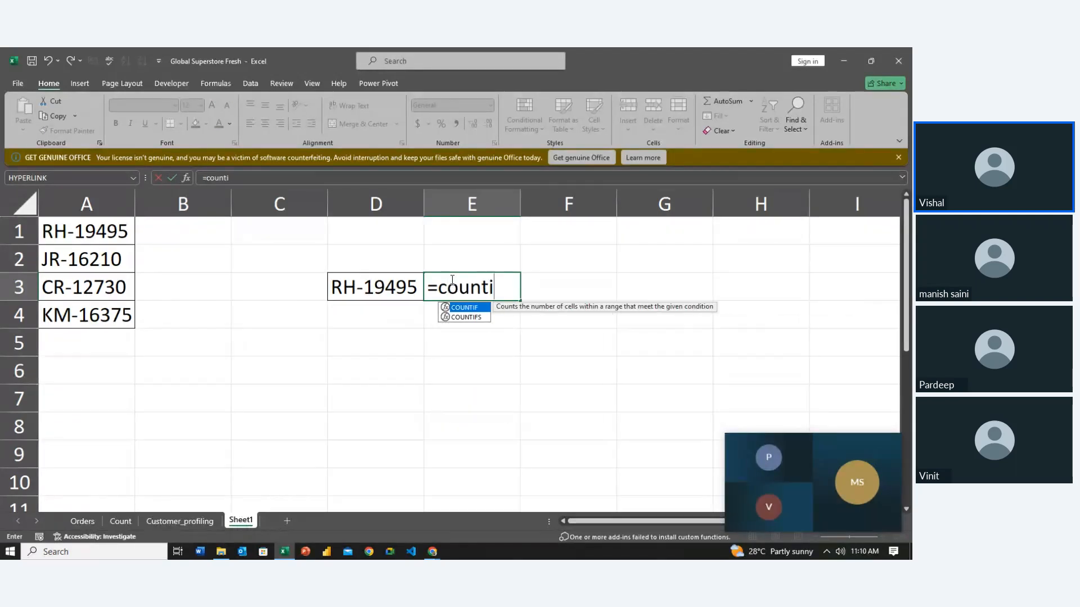
key(Tab)
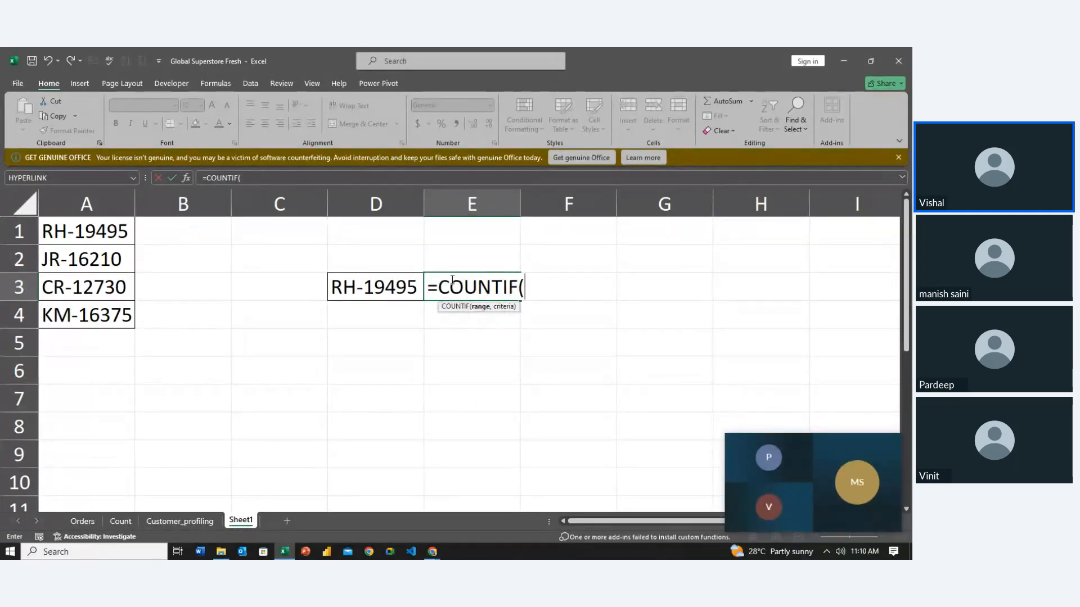
text(cust_id)
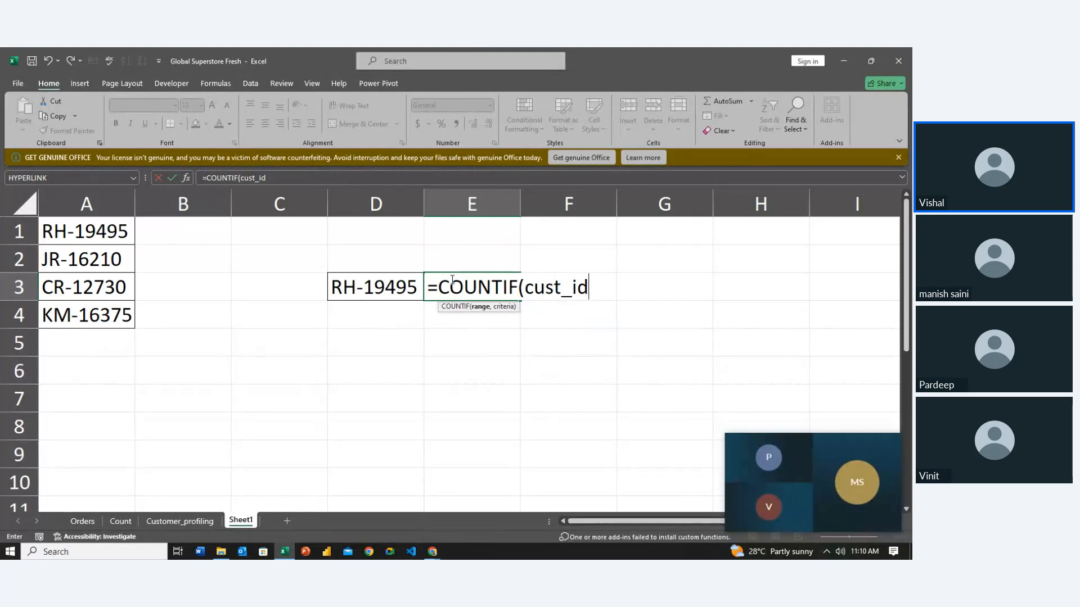
text(,)
click(391, 294)
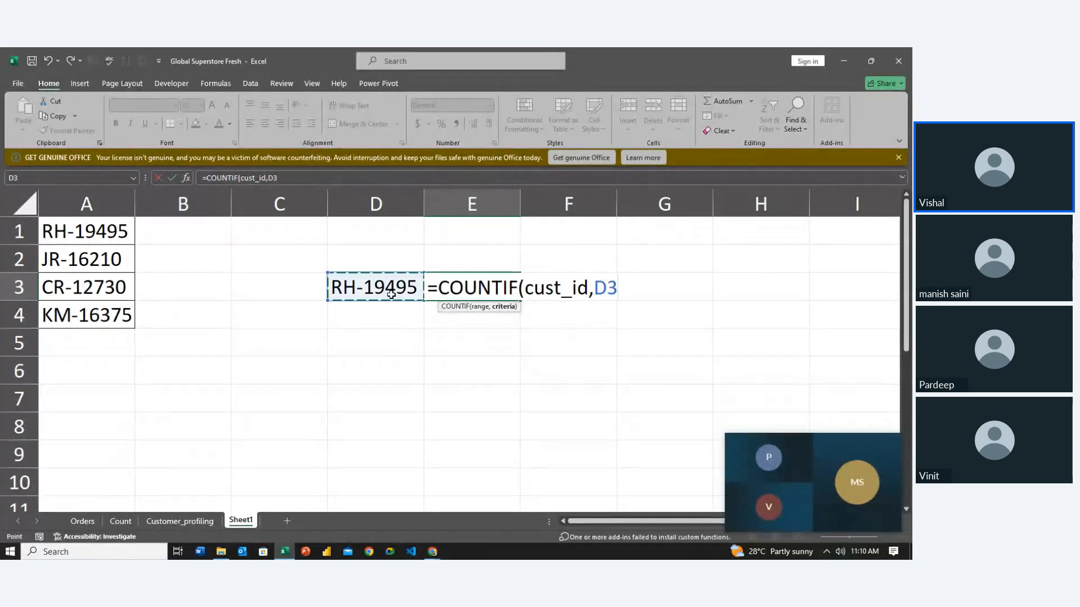
key(Return)
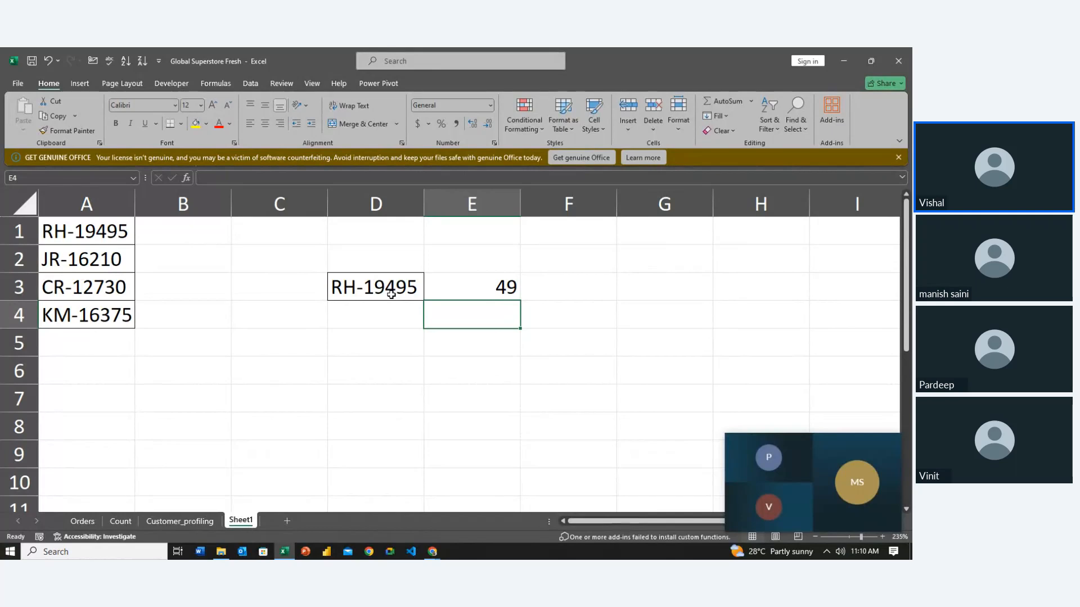
text(=tex)
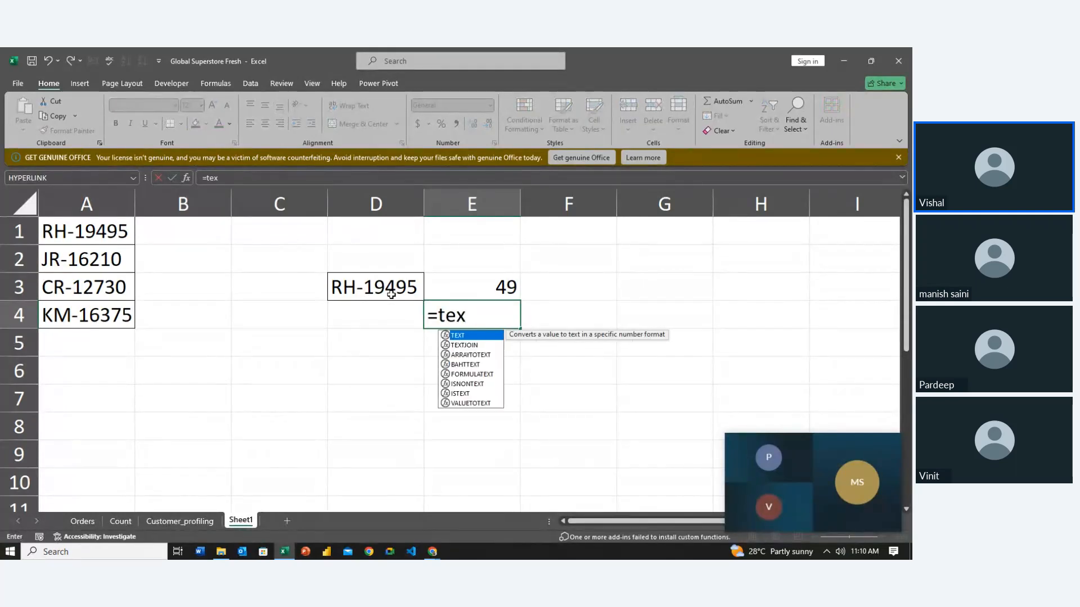
text(t)
key(Down)
key(Tab)
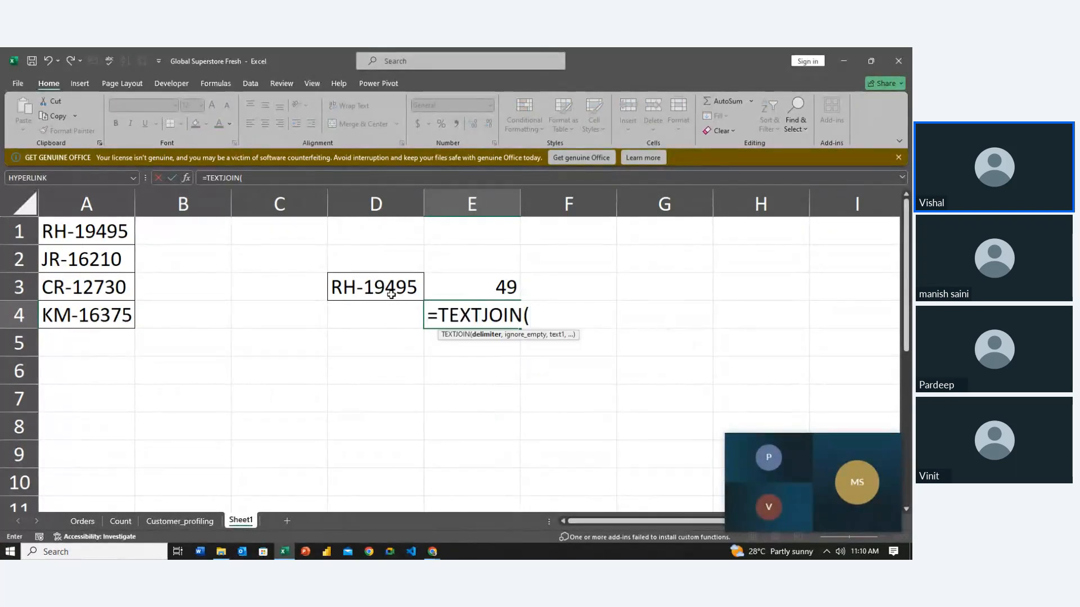
key(BackSpace)
key(BackSpace)
key(BackSpace)
key(BackSpace)
key(BackSpace)
key(BackSpace)
key(BackSpace)
key(BackSpace)
key(BackSpace)
key(BackSpace)
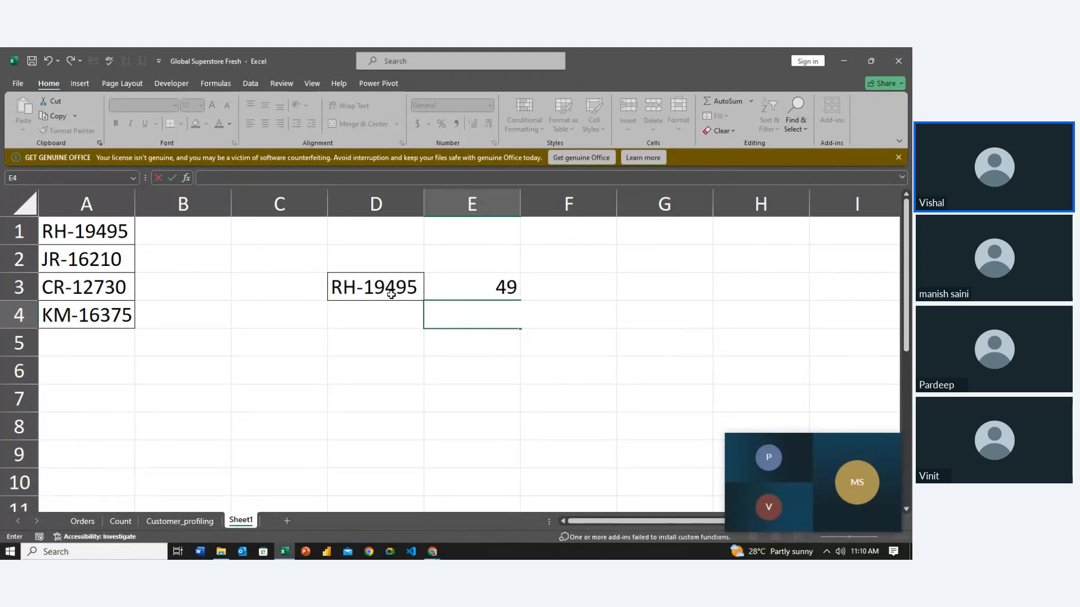
Step: Name the whole Product Name data range in the Orders sheet, from R2 down to the last row, product
click(83, 519)
click(499, 279)
key(Left)
key(Up)
key(Right)
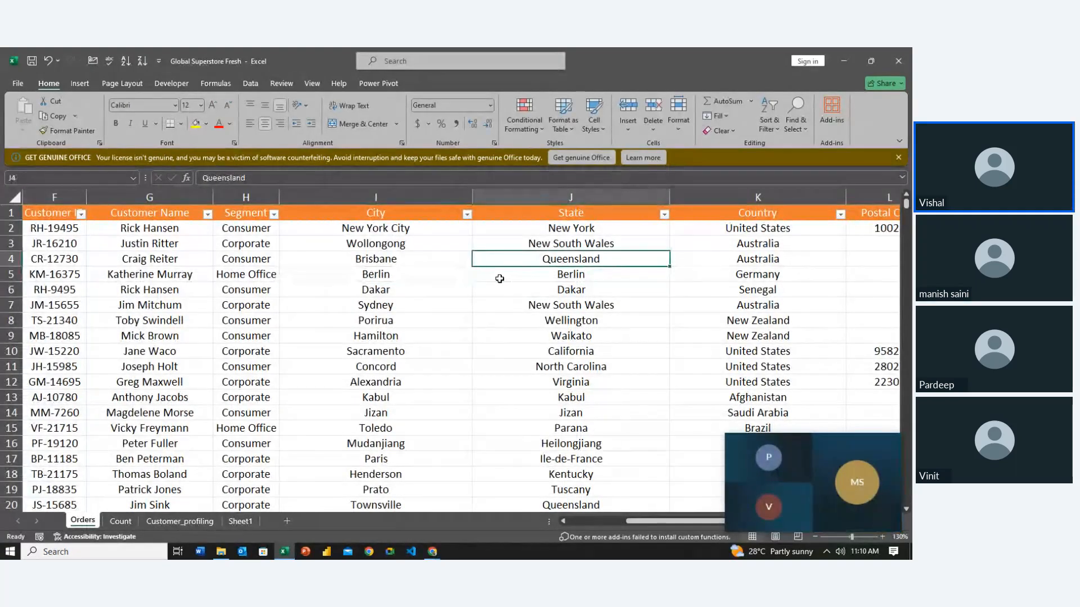
key(Right)
key(Right)
key(Right)
key(Right)
key(Right)
key(Right)
key(Right)
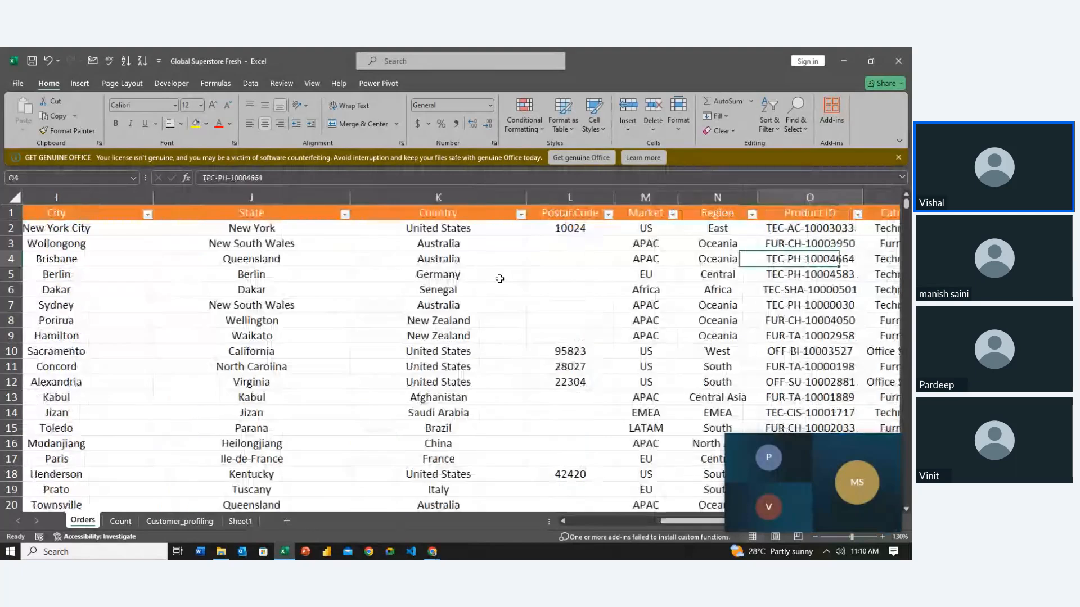
key(Right)
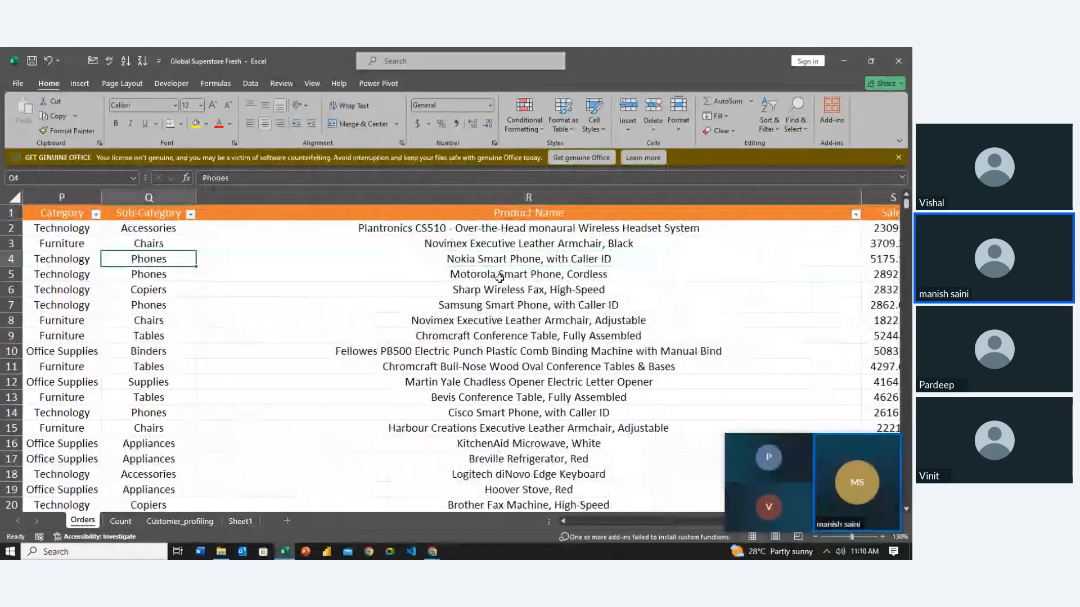
key(Up)
key(Up)
key(Left)
key(Left)
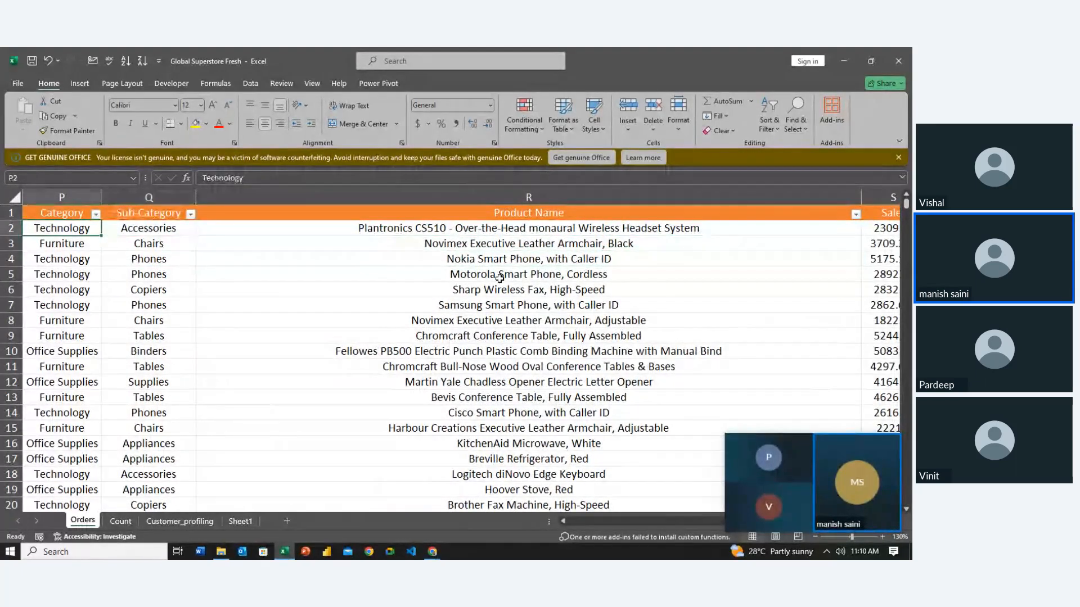
key(Right)
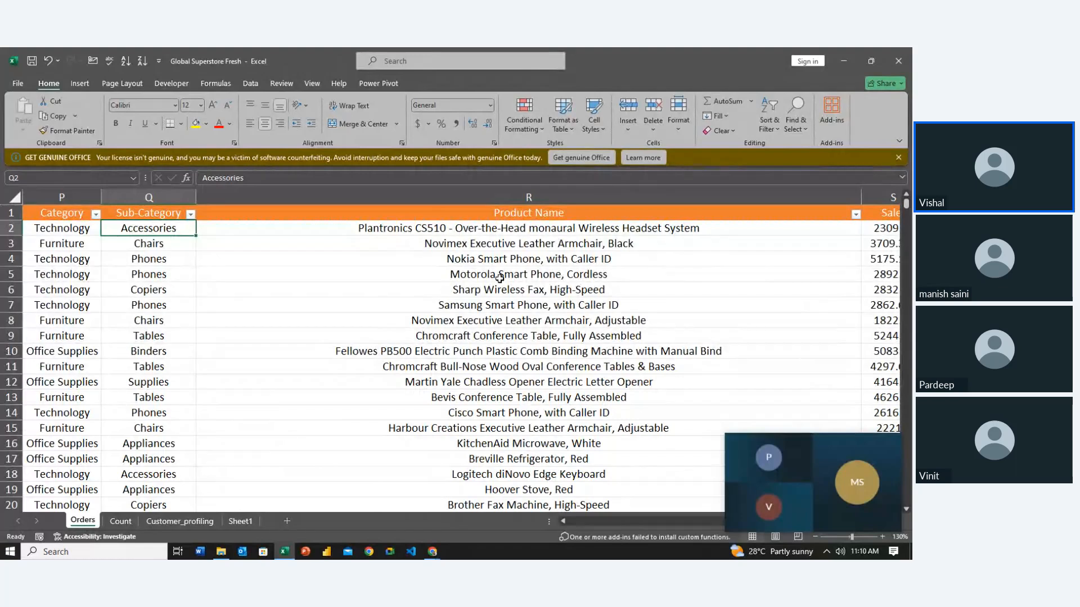
key(Right)
key(Right)
key(Left)
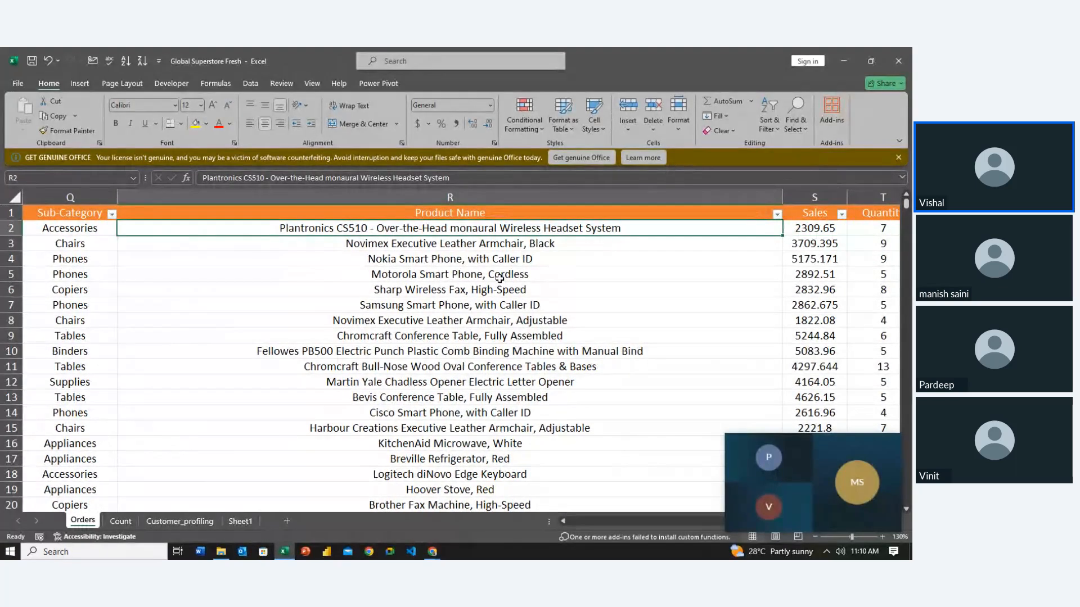
key(ctrl+shift+Down)
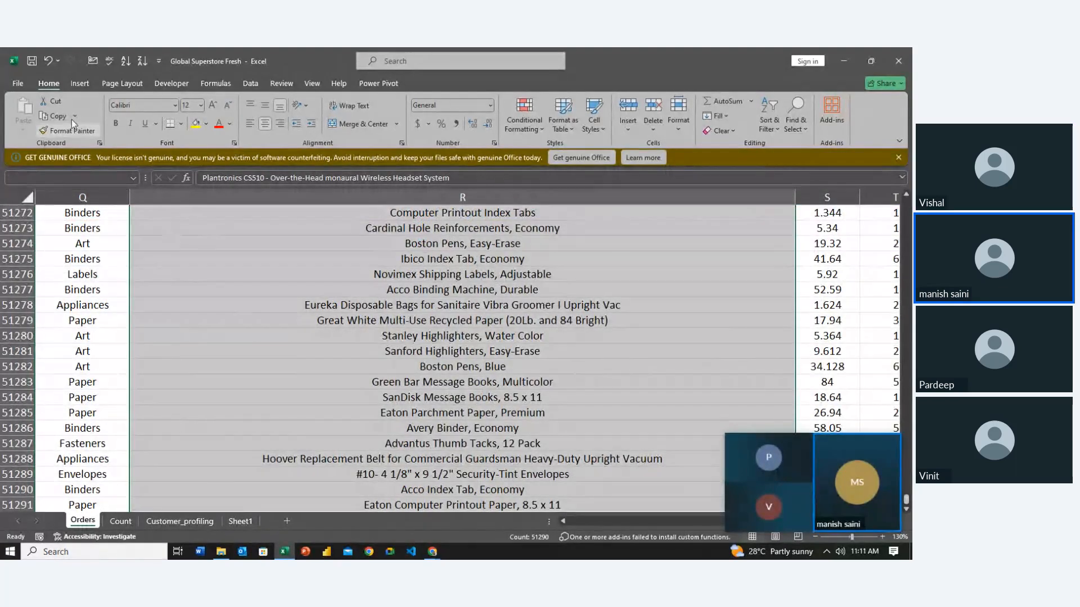
click(82, 177)
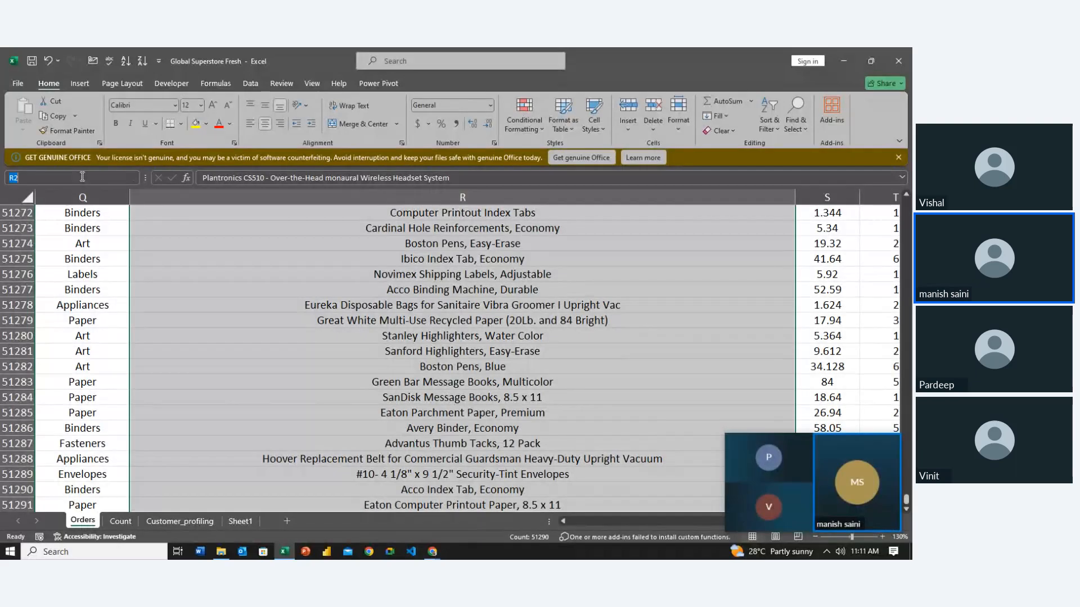
text(product)
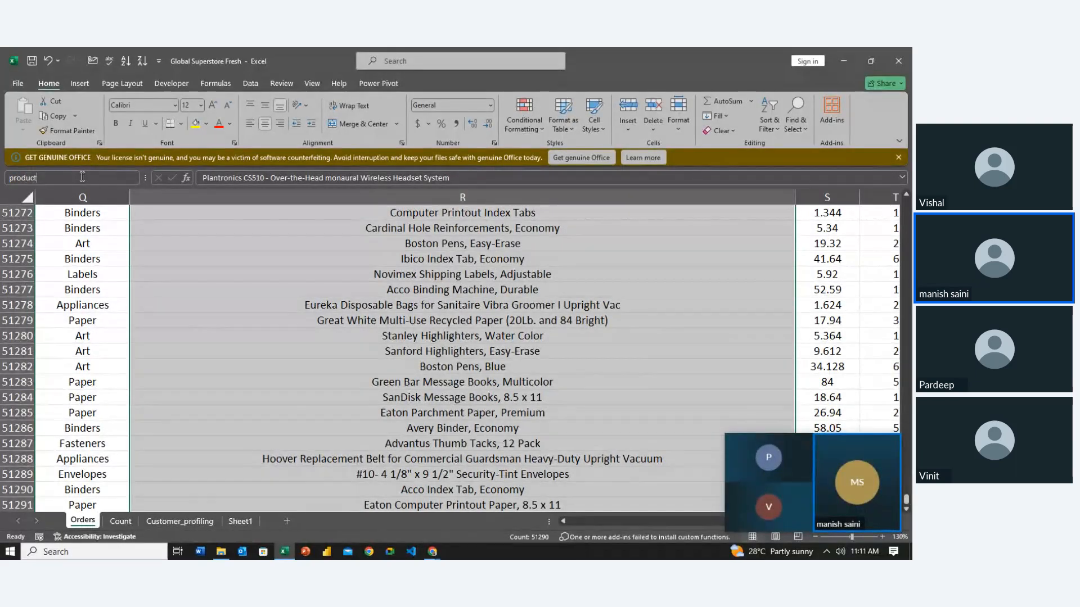
key(Return)
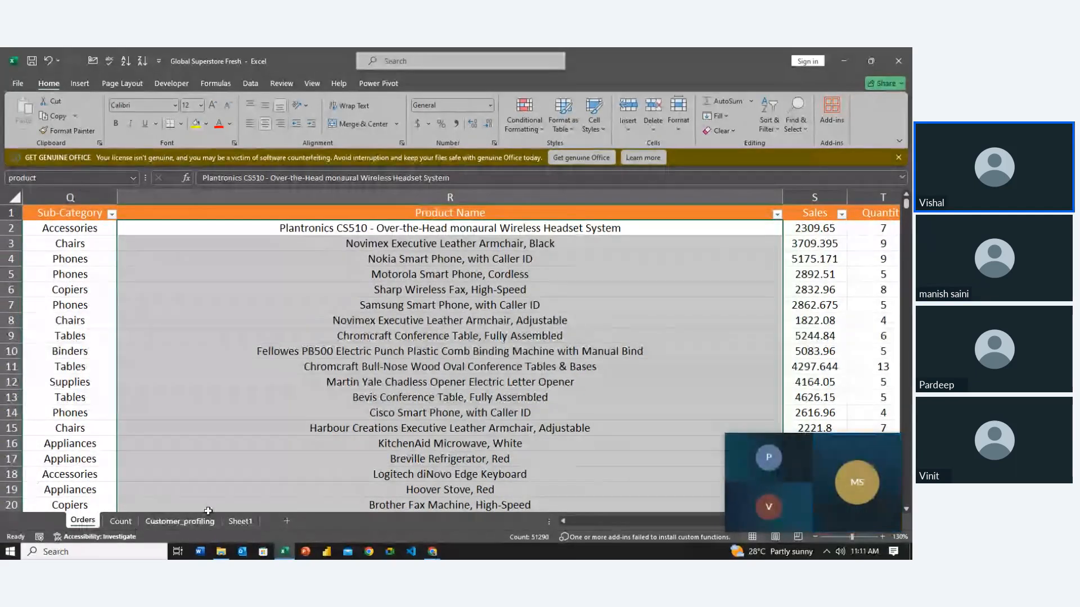
Step: Begin a TEXTJOIN formula in E4 of Sheet1 with ", " as the delimiter and TRUE for ignoring empty cells
click(240, 527)
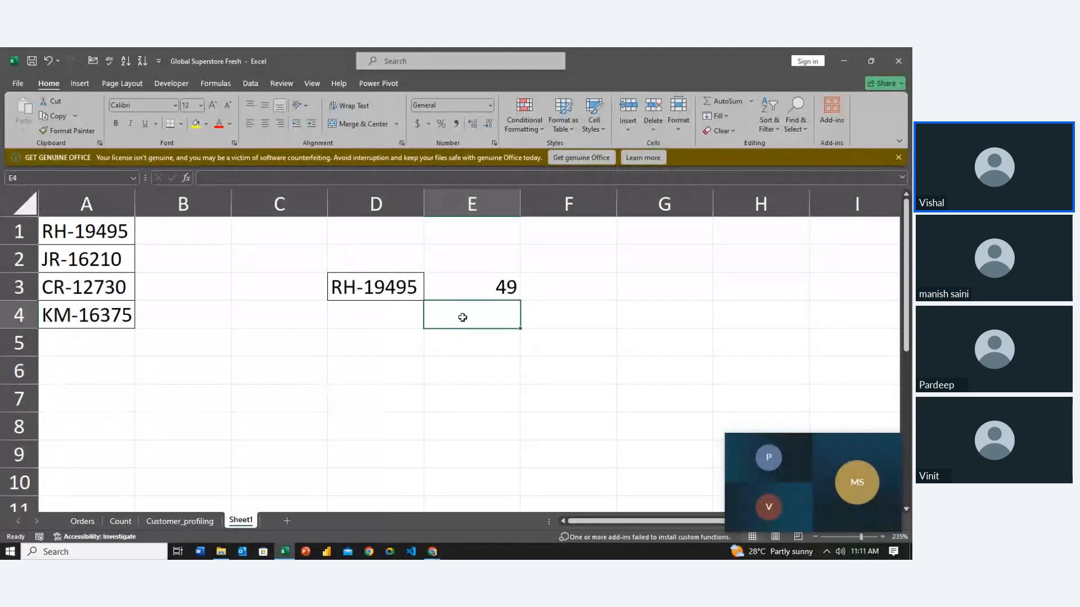
text(=te)
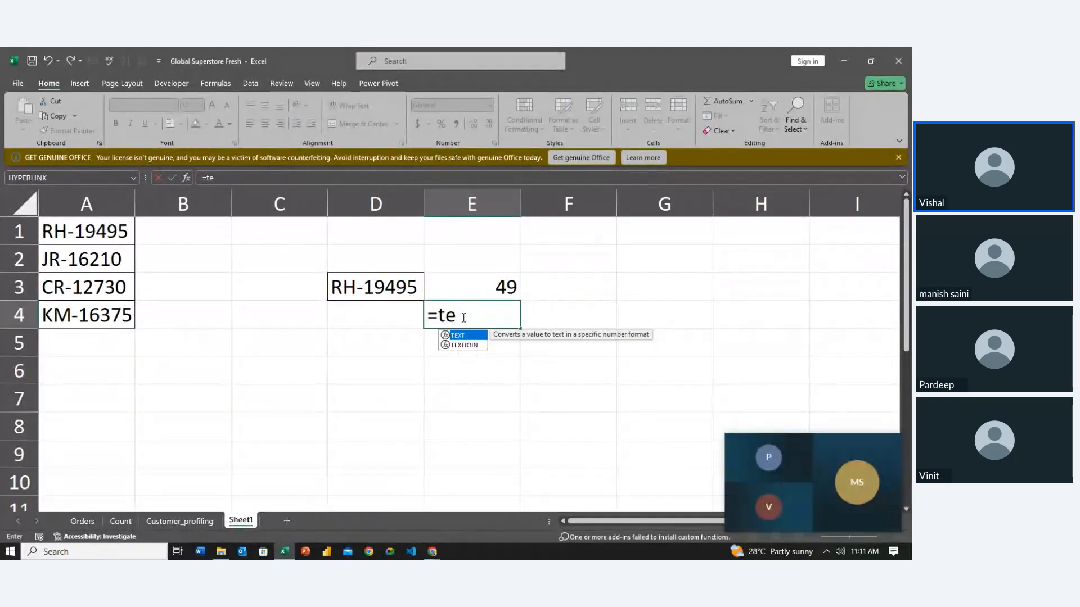
text(xt)
key(Down)
key(Tab)
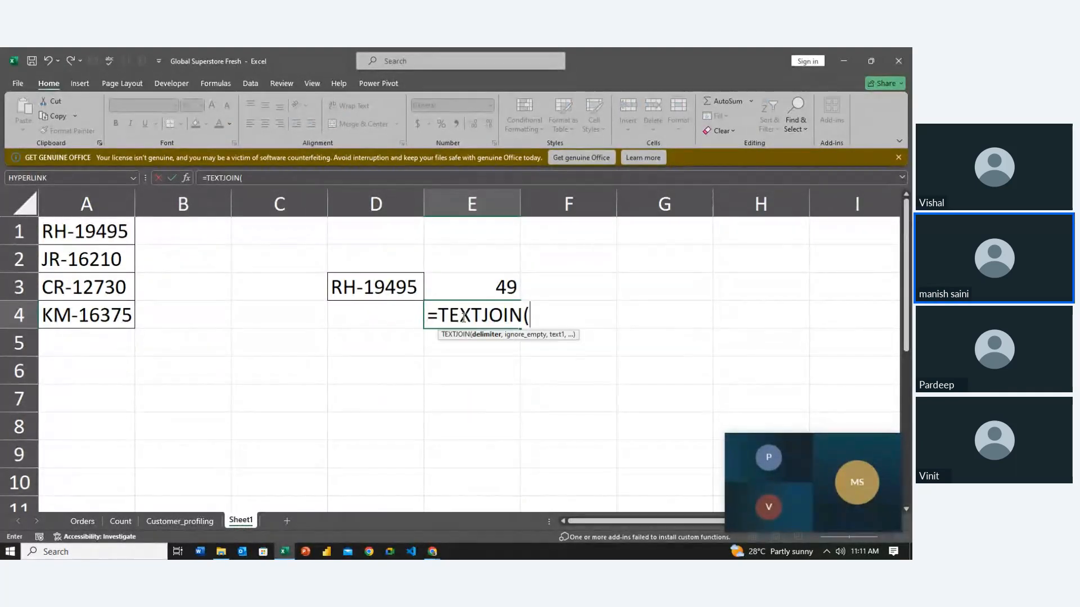
text(,)
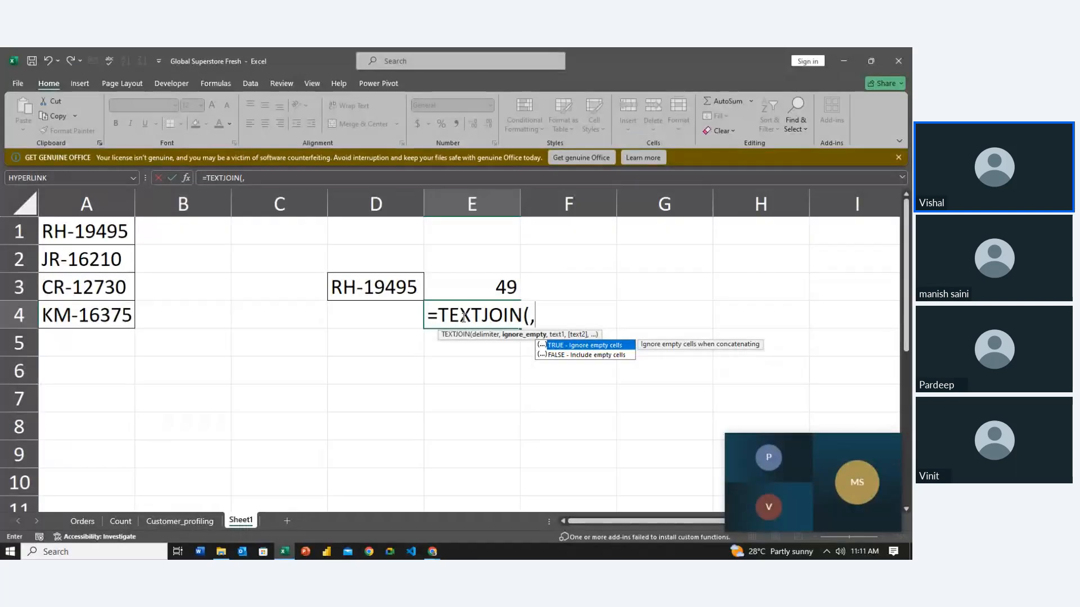
key(BackSpace)
text(", )
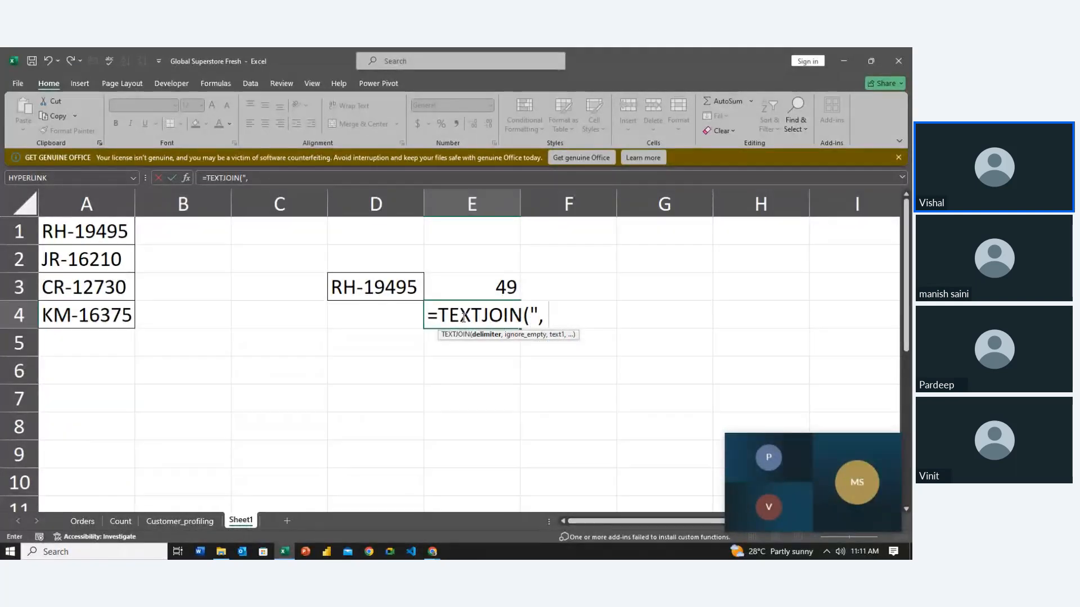
text(",)
key(Tab)
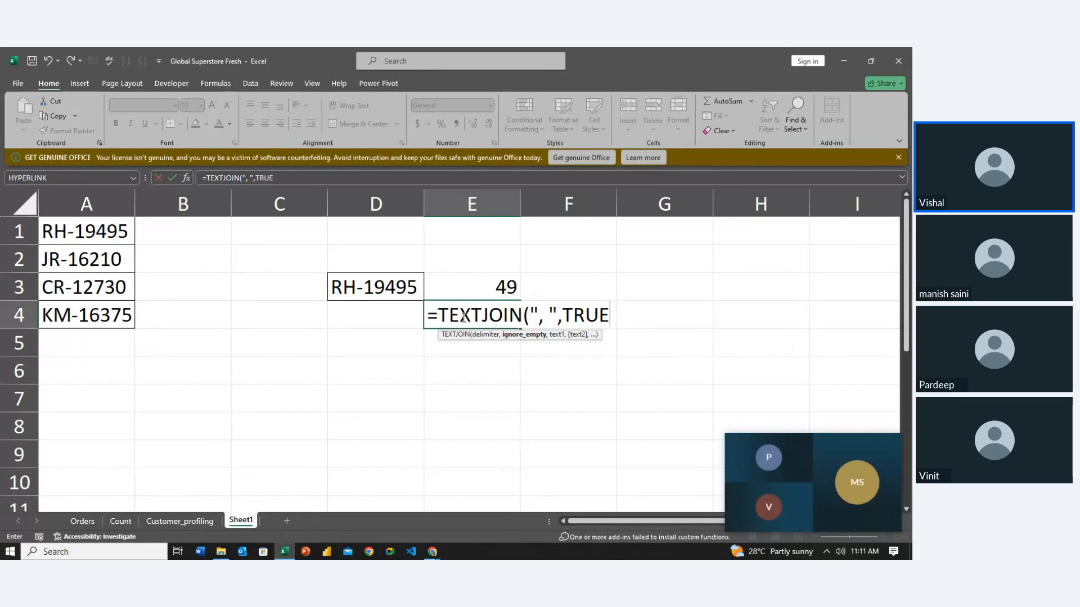
text(,)
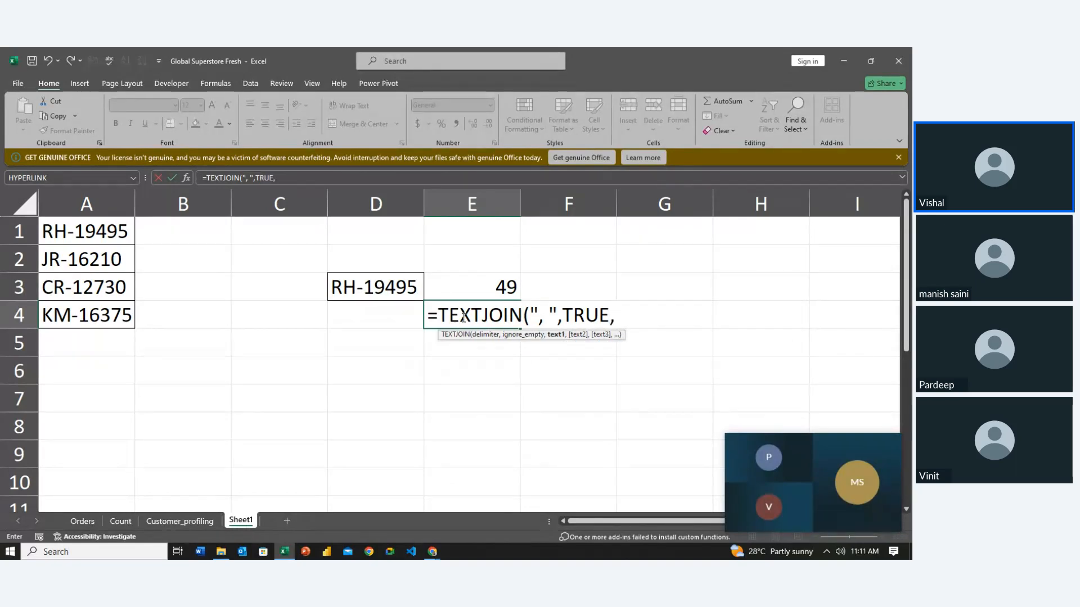
Step: Nest an IF in the TEXTJOIN formula in E4 with cust_id=D3 as its logical test
text(if)
key(Tab)
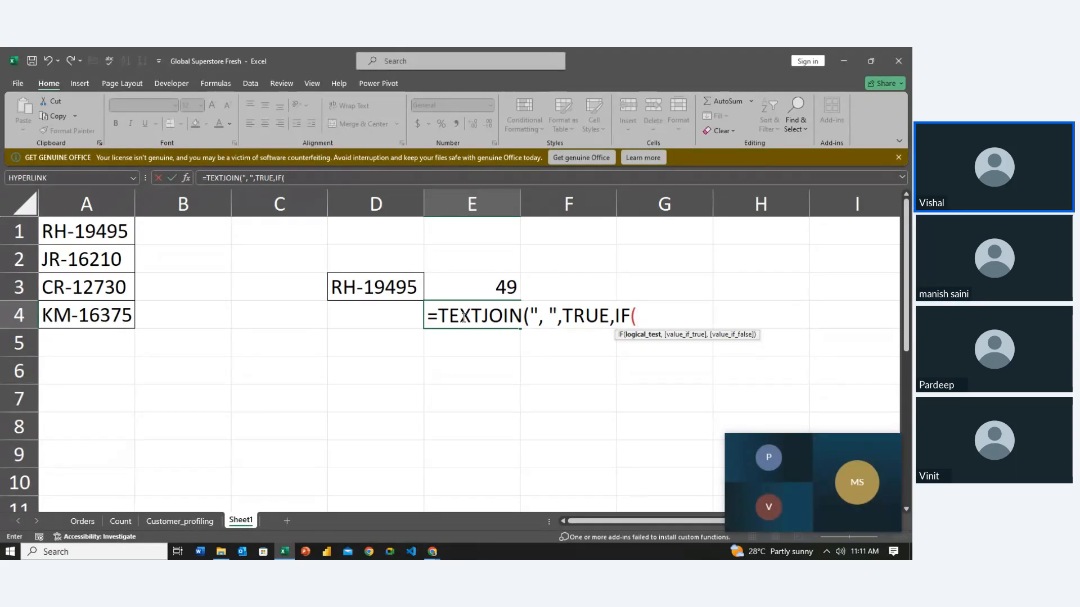
text(cu)
key(Down)
key(Down)
key(Down)
key(Down)
key(Down)
key(Down)
key(Down)
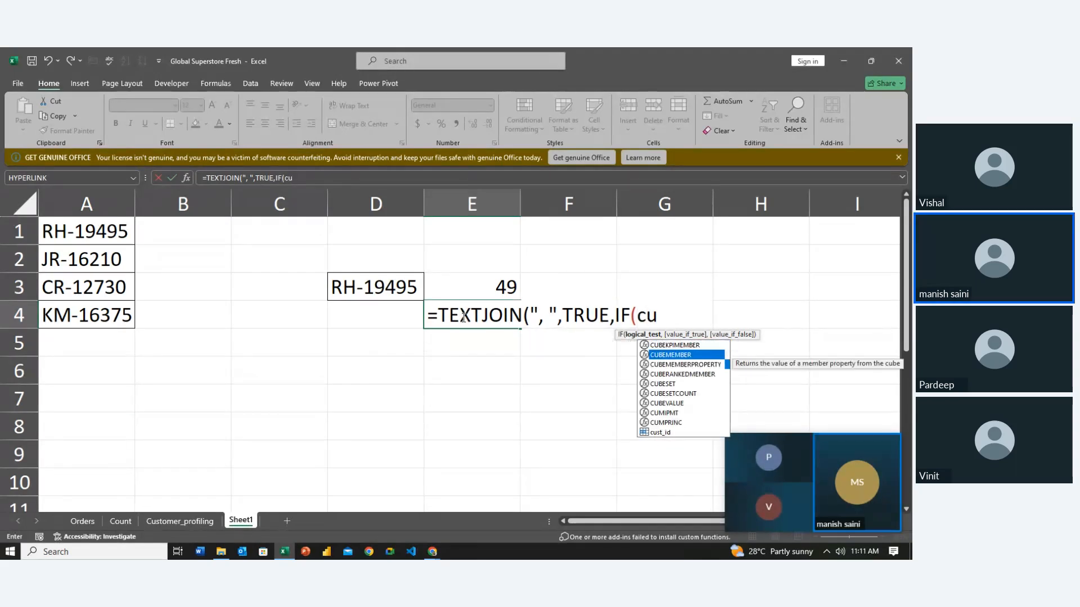
key(Down)
key(Down)
key(Tab)
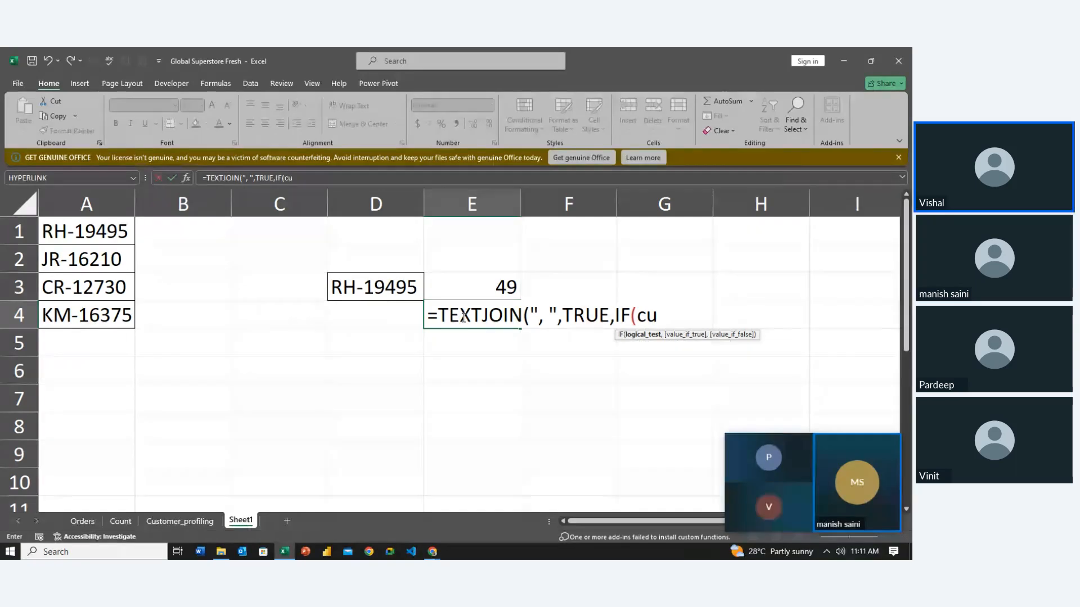
click(358, 286)
text(,)
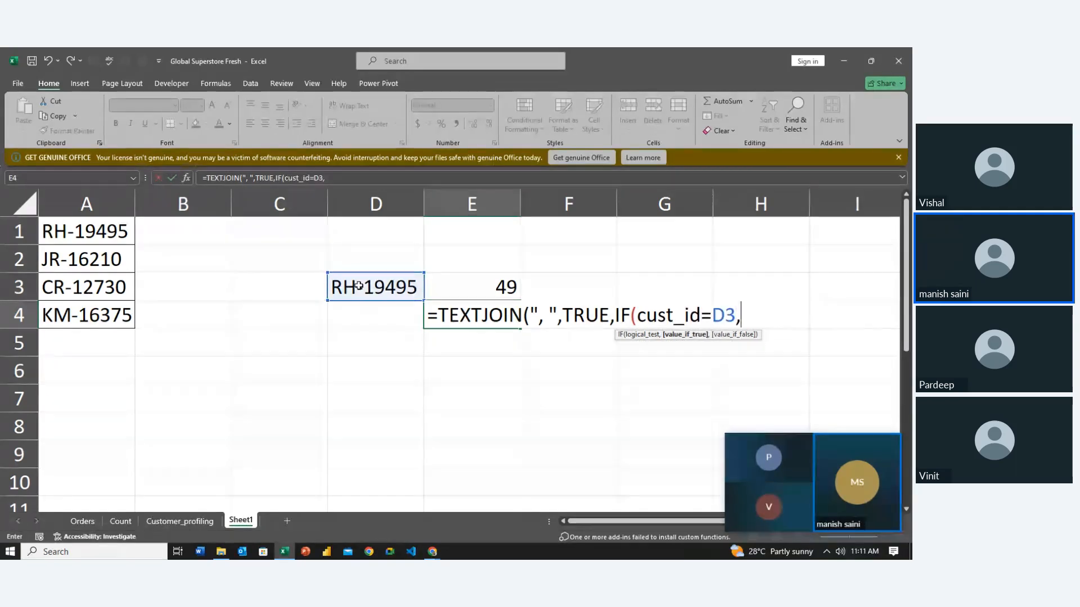
Step: Finish the formula with product as the value if true and "" as the value if false, accepting the closing-parenthesis correction
text(pro)
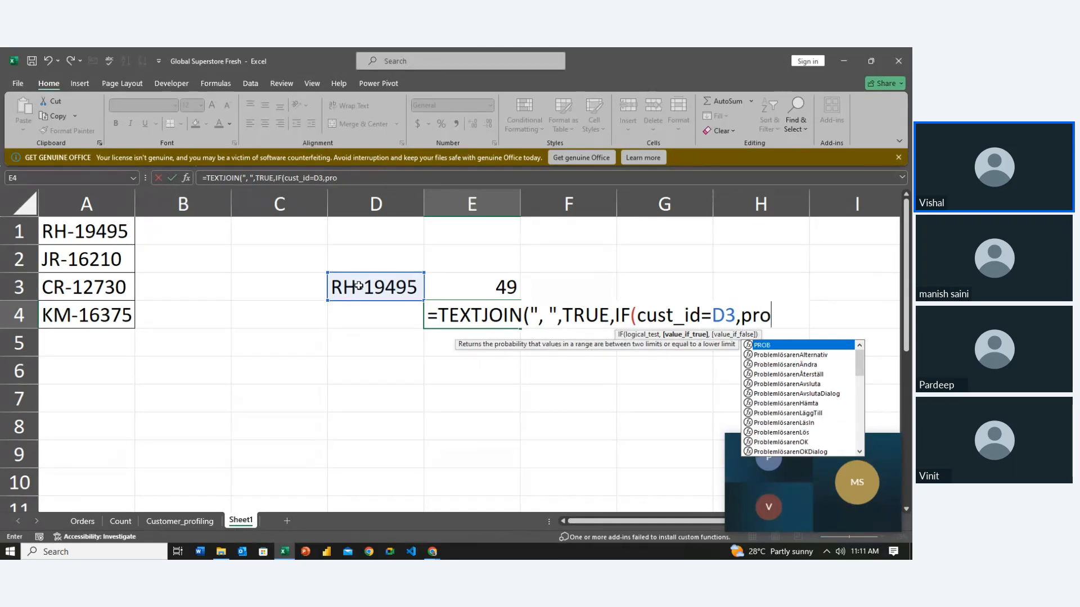
text(duct)
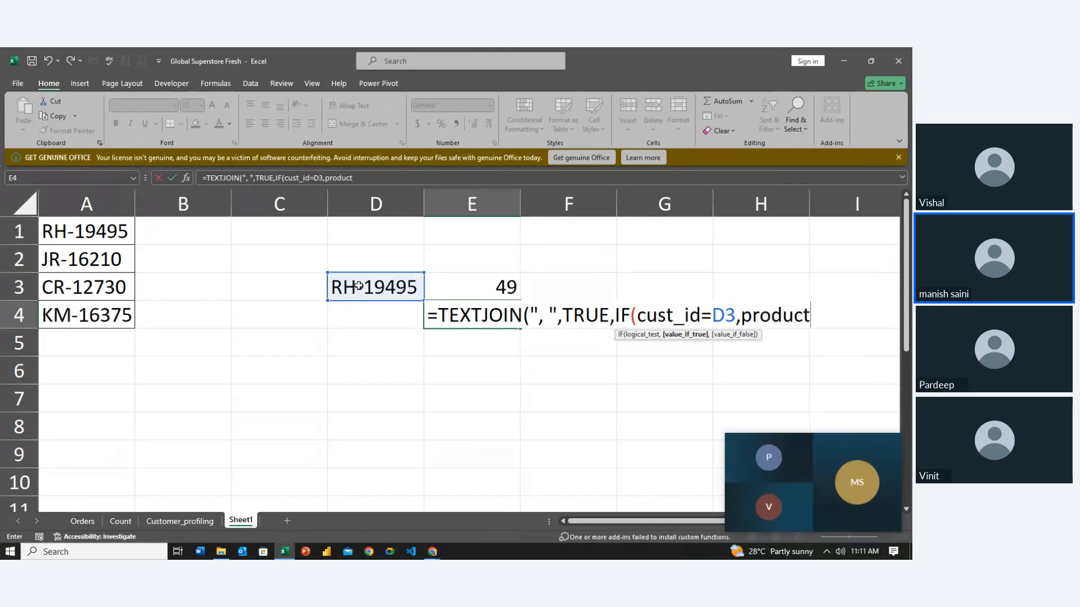
text(,")
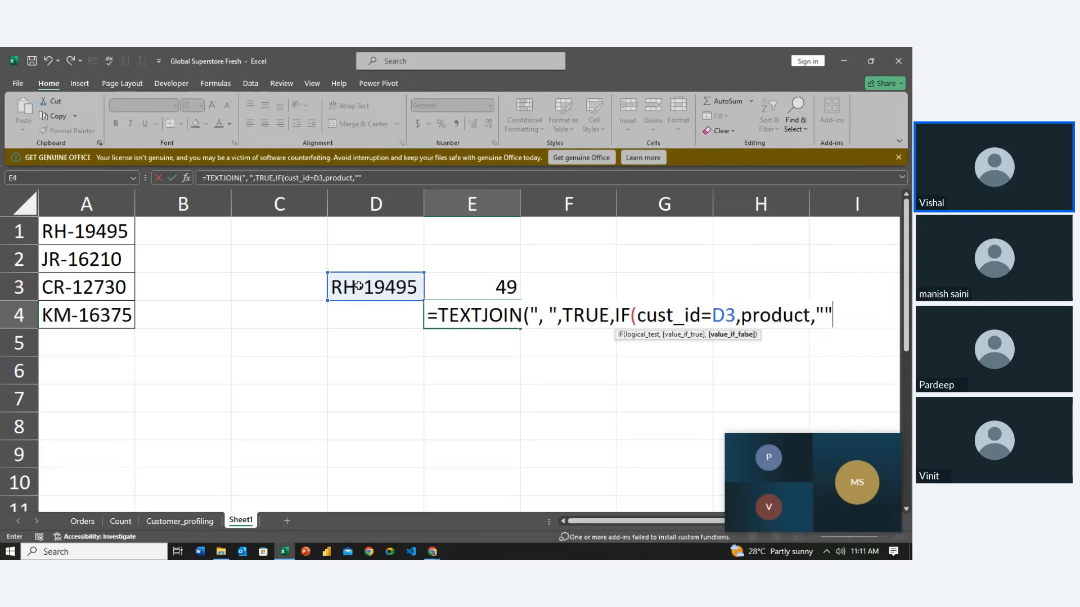
text("))
key(Return)
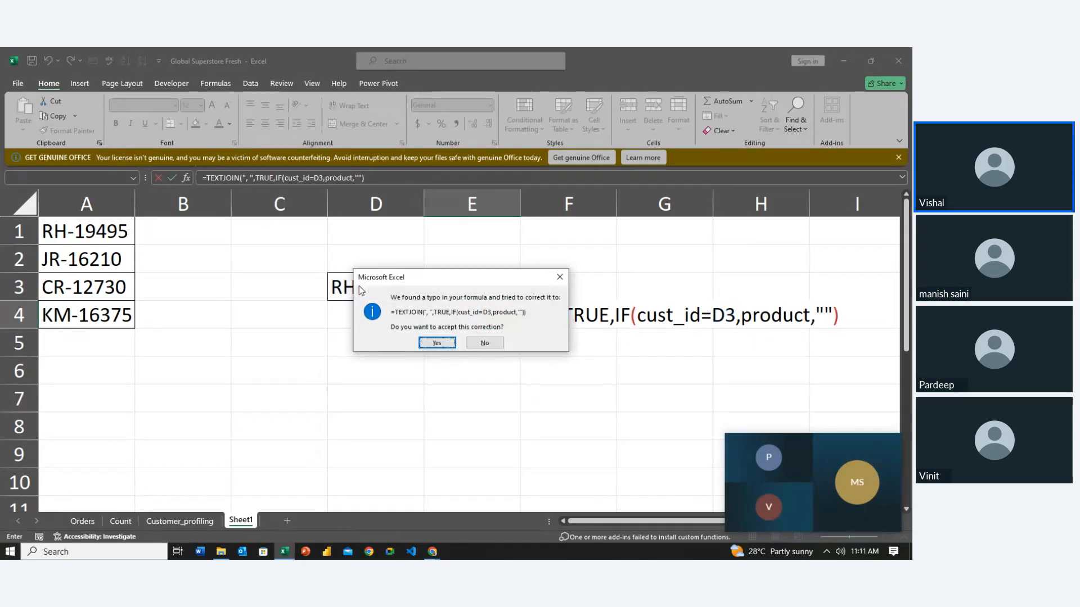
key(Return)
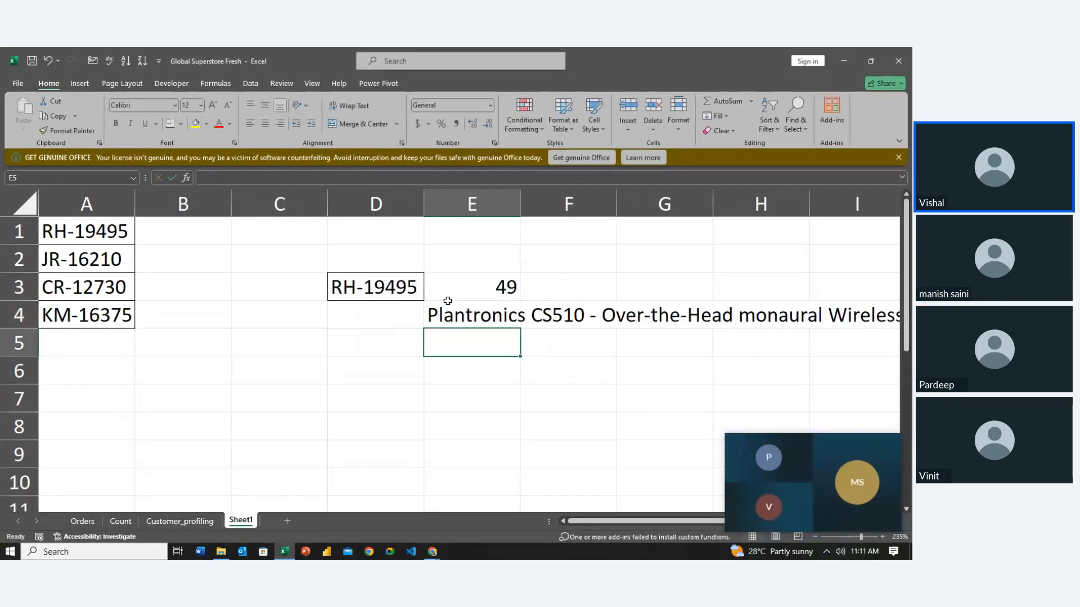
Step: Examine the joined product list in E4 across the row
click(453, 315)
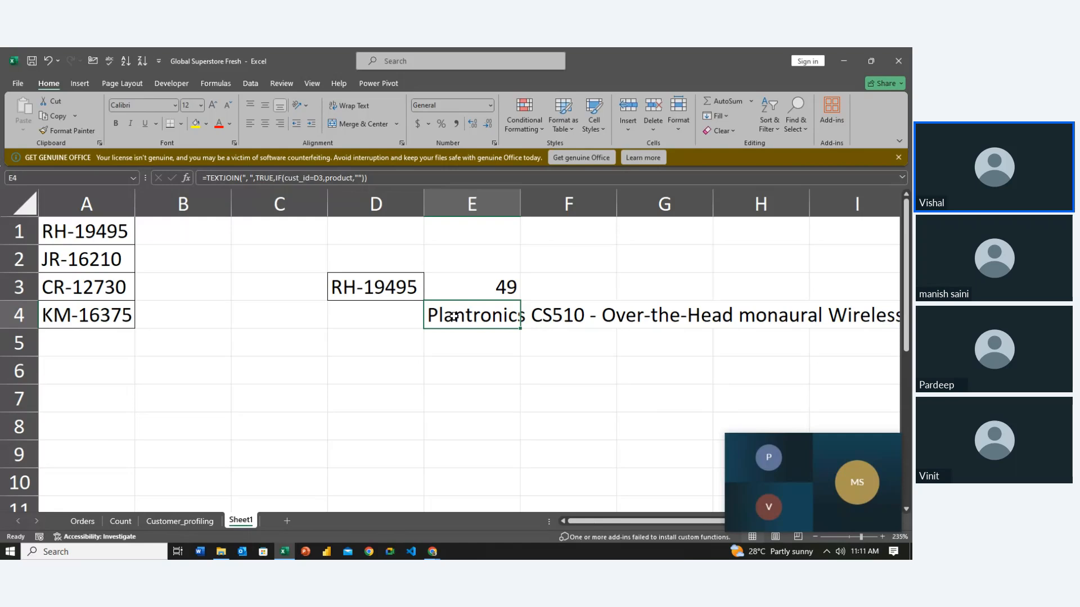
key(Down)
key(Right)
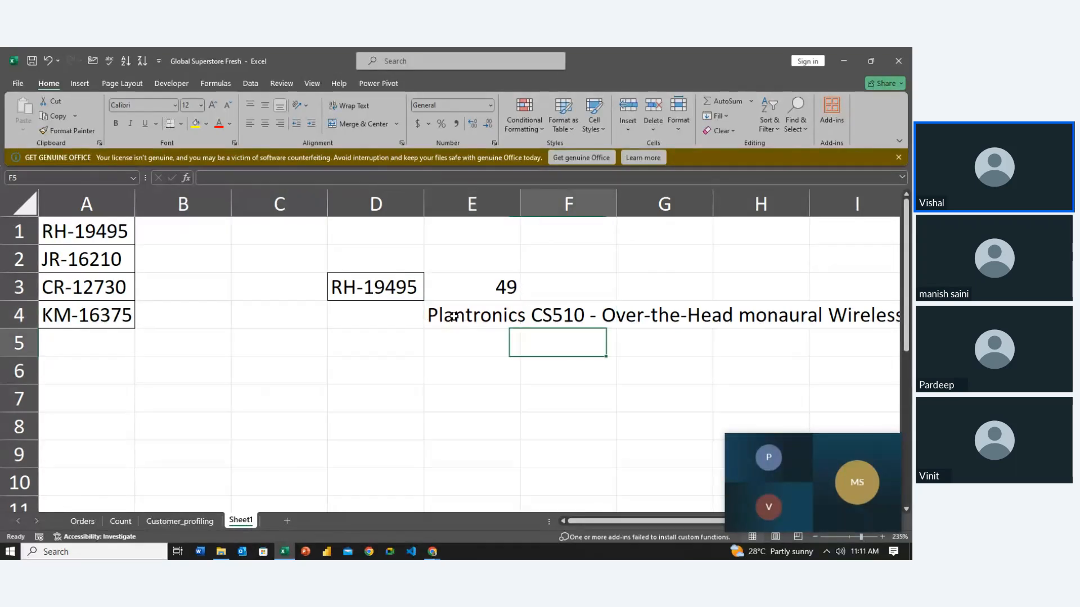
key(Up)
key(Left)
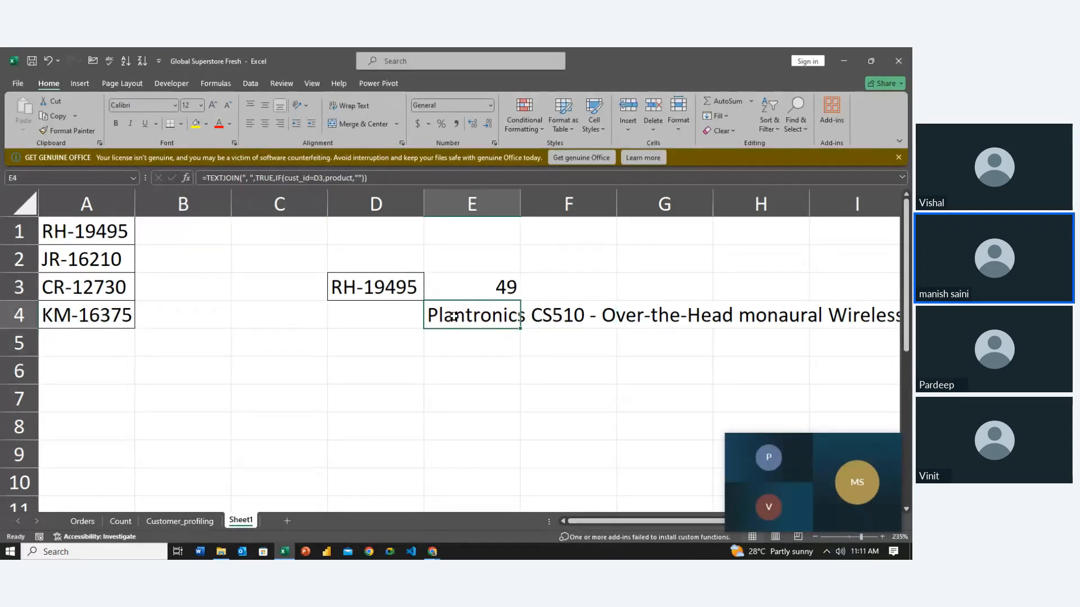
key(Right)
key(Right)
key(Right)
key(Right)
key(Right)
key(Right)
key(Right)
key(Right)
key(Right)
key(Right)
key(Right)
key(Right)
key(Right)
key(Right)
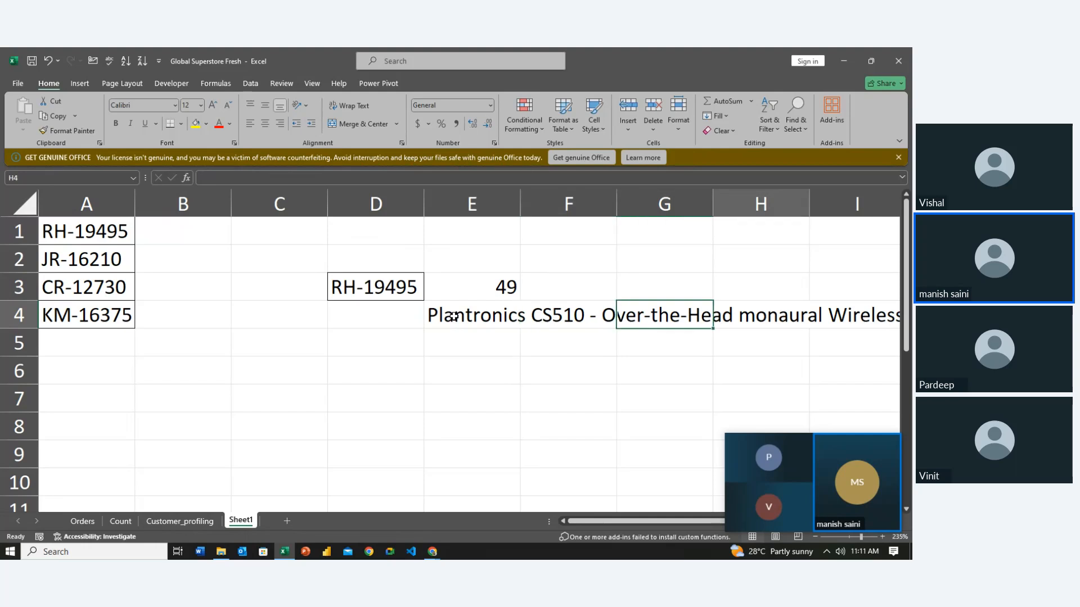
key(Right)
key(Right)
key(Right)
key(Right)
key(Right)
key(Right)
key(Right)
key(Right)
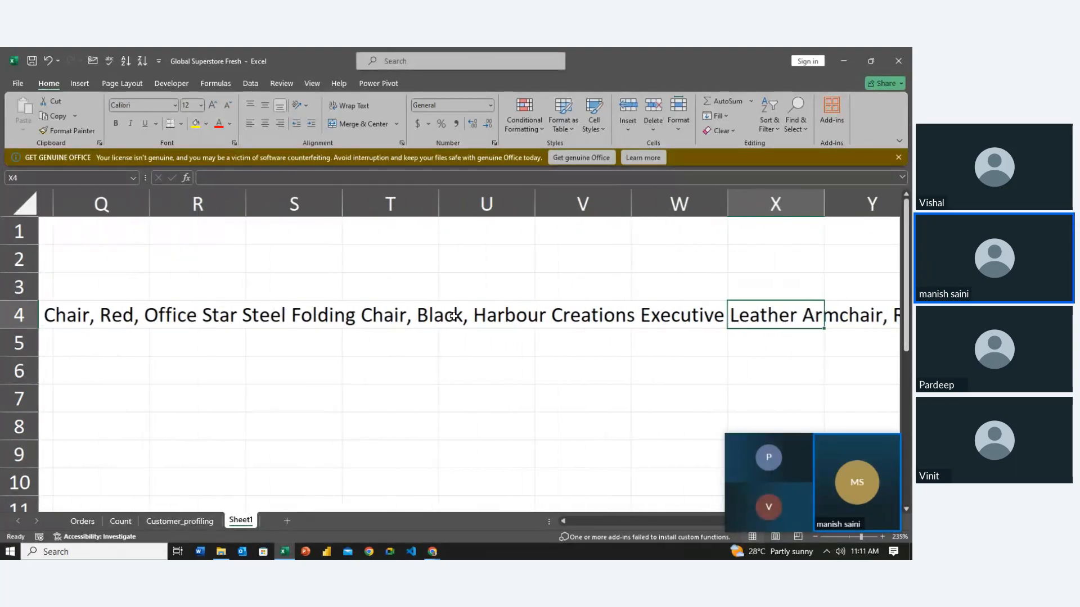
key(Right)
key(Right)
key(Right)
key(Right)
key(Right)
key(Right)
key(Right)
key(Right)
key(Right)
key(Right)
key(Right)
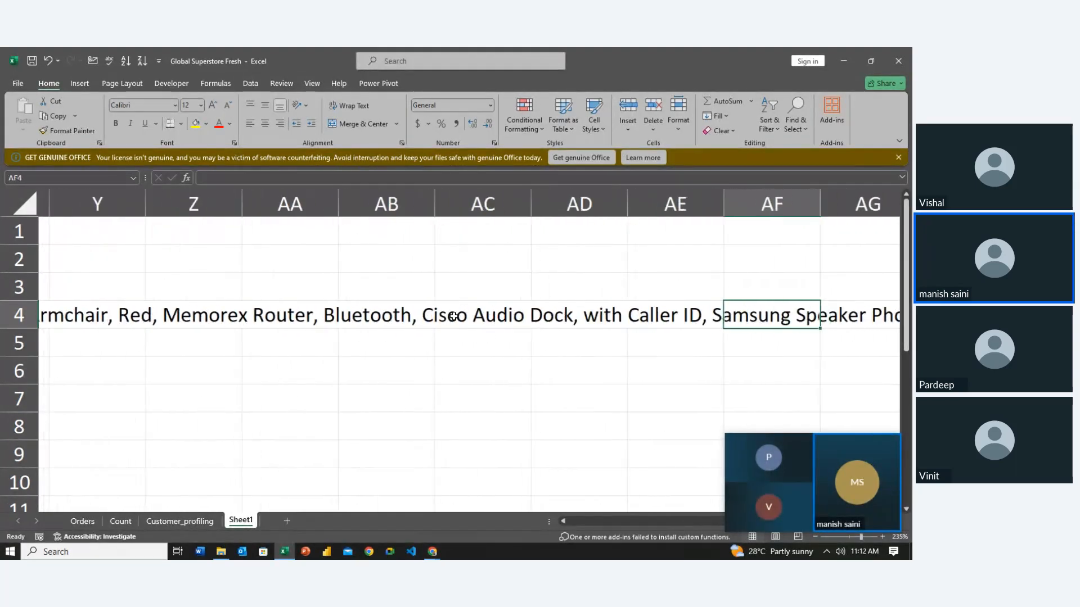
key(Right)
key(Right)
key(Right)
key(Right)
key(Right)
key(Right)
key(Right)
key(Right)
key(Right)
key(Right)
key(Right)
key(Right)
key(Right)
key(Right)
key(Right)
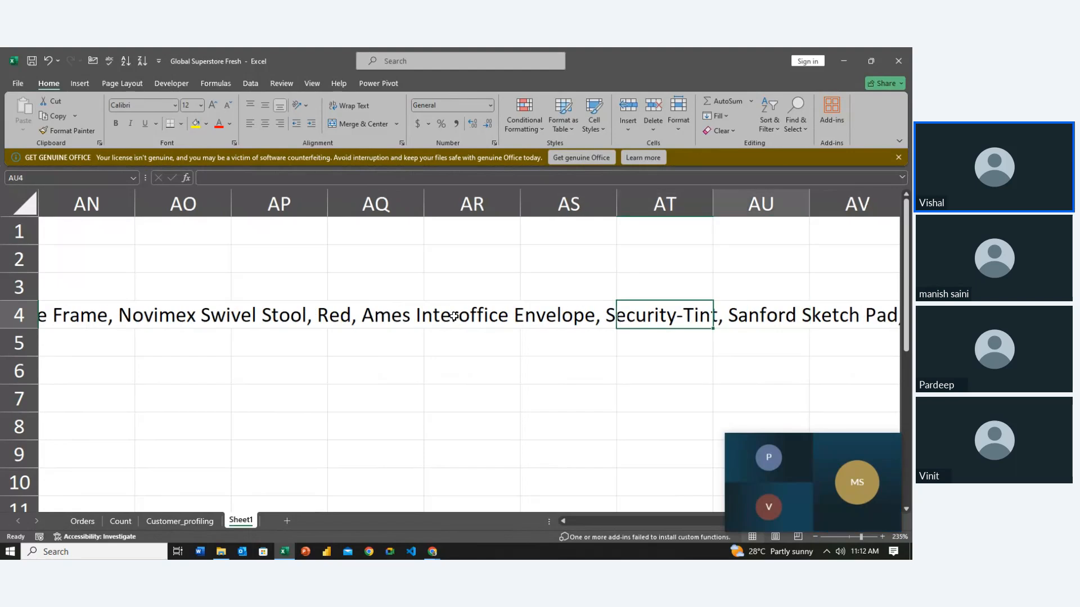
key(Right)
key(Right)
key(Right)
key(Right)
key(Right)
key(Right)
key(Right)
key(Right)
key(Right)
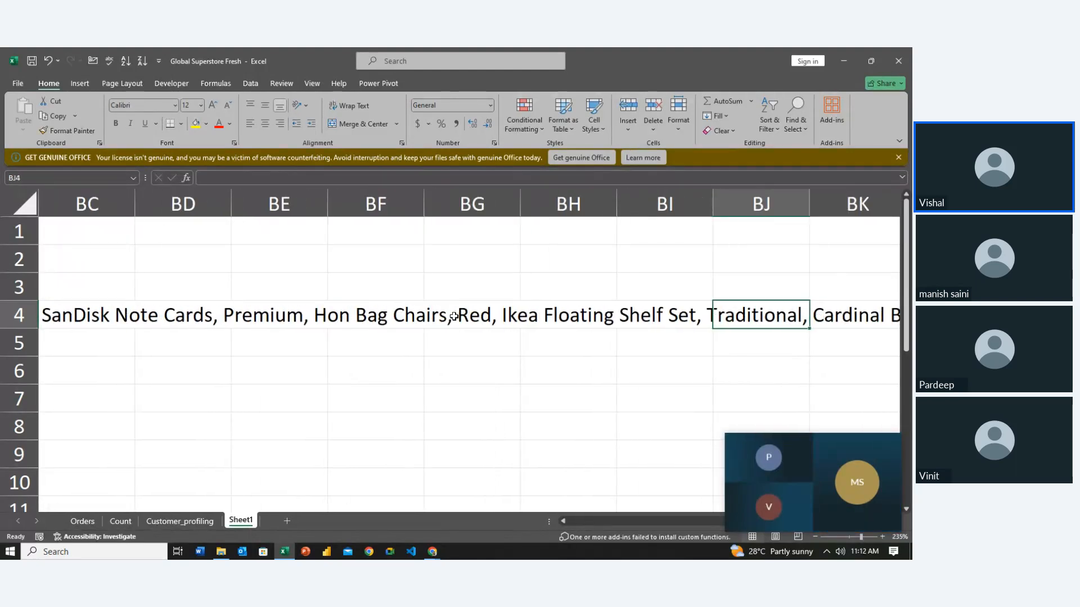
key(Left)
key(Left)
key(Left)
key(Left)
key(Left)
key(Left)
key(Left)
key(Left)
key(Left)
key(Left)
key(Left)
key(Left)
key(Left)
key(Left)
key(Left)
key(Left)
key(Left)
key(Left)
key(Left)
key(Left)
key(Left)
key(Left)
key(Left)
key(Left)
key(Left)
key(Left)
key(Left)
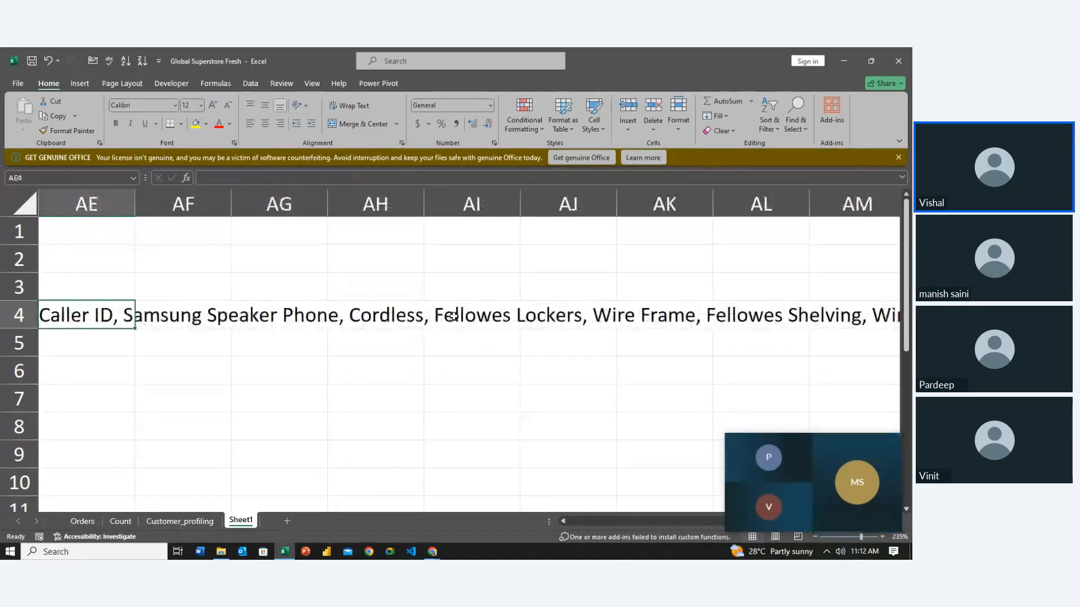
key(Right)
key(Right)
key(Right)
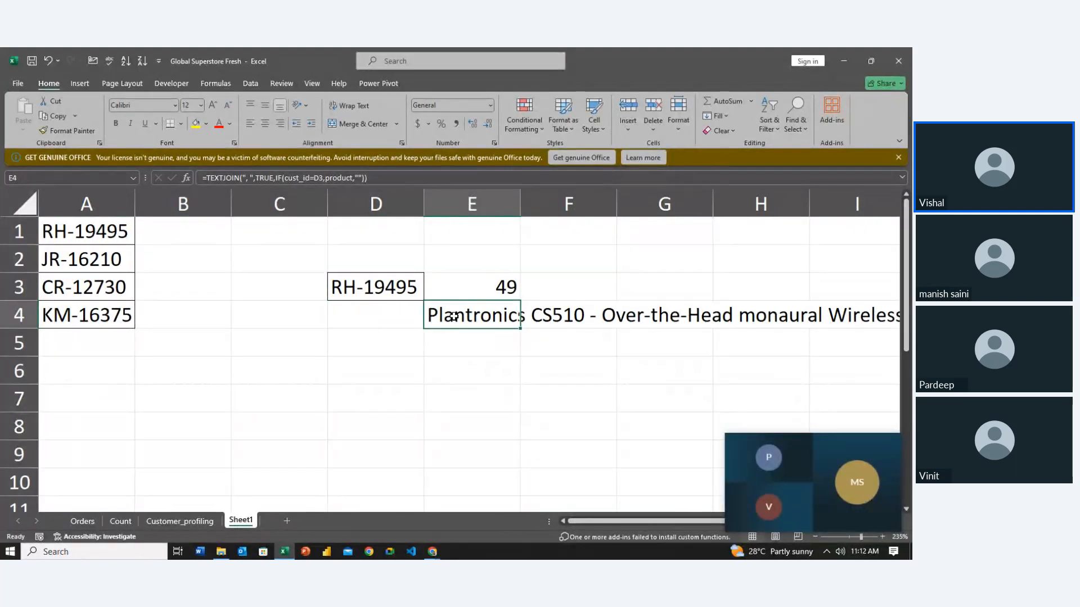
key(ctrl+shift+Down)
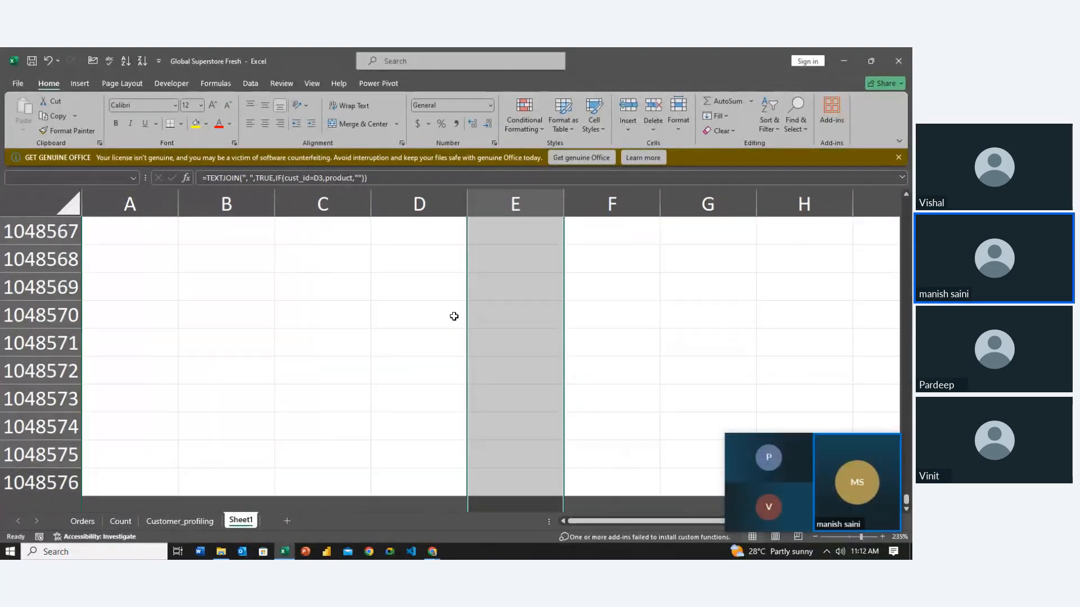
key(ctrl+shift+Up)
key(ctrl+c)
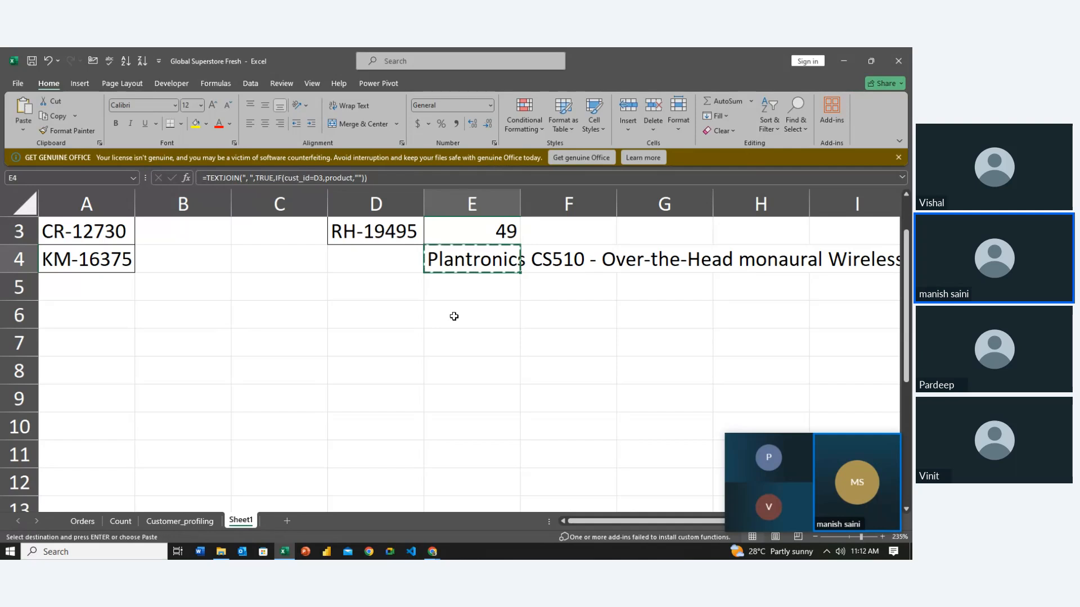
click(321, 316)
click(357, 315)
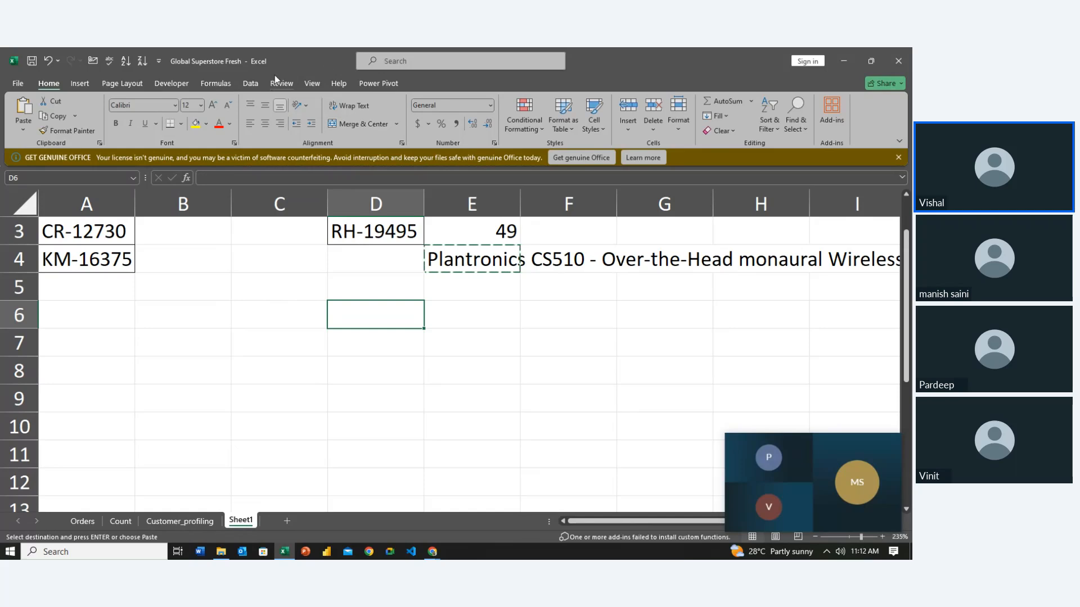
click(251, 84)
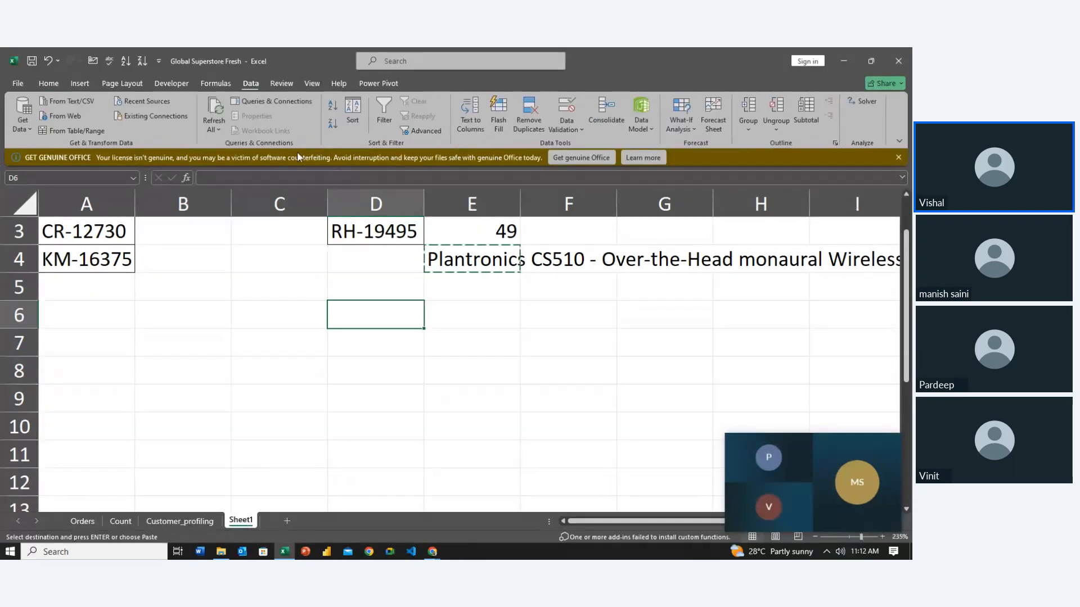
click(472, 131)
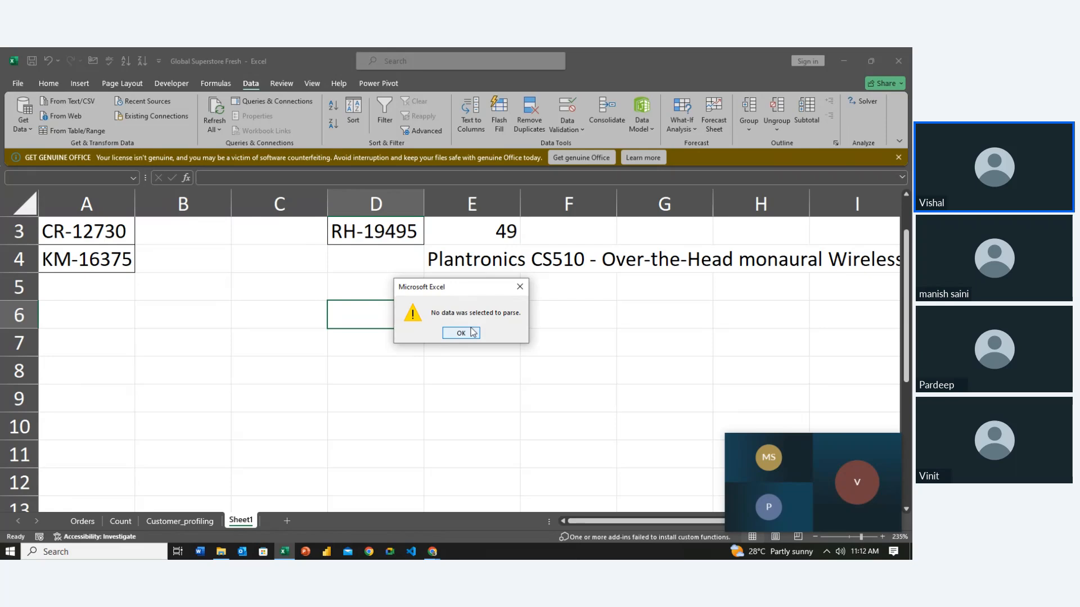
click(461, 333)
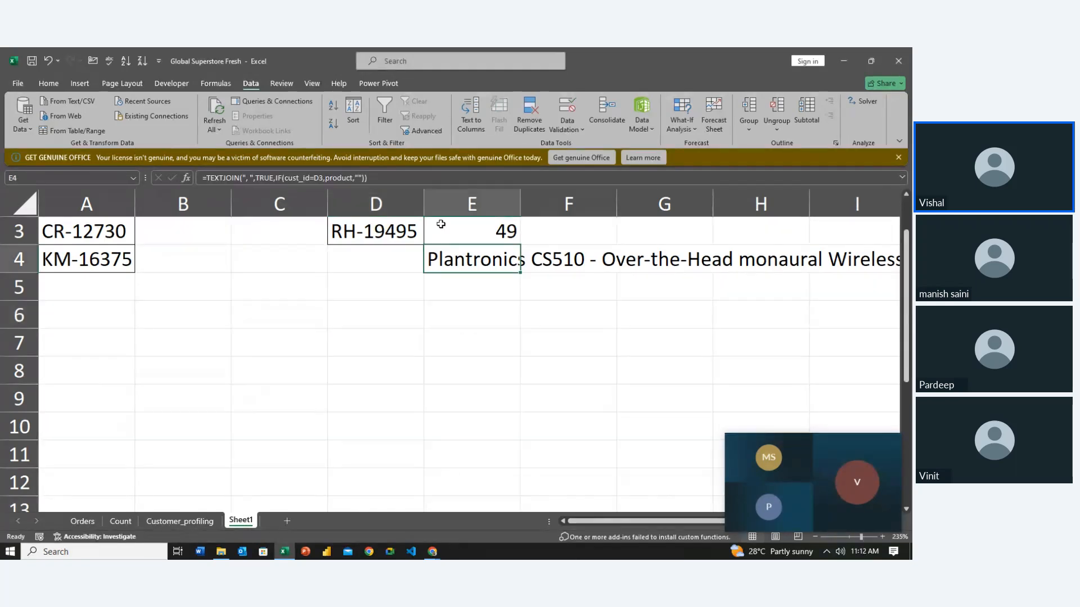
Step: Try to split the formula cell E4 with Text to Columns, delimited by comma and space without tab
click(471, 122)
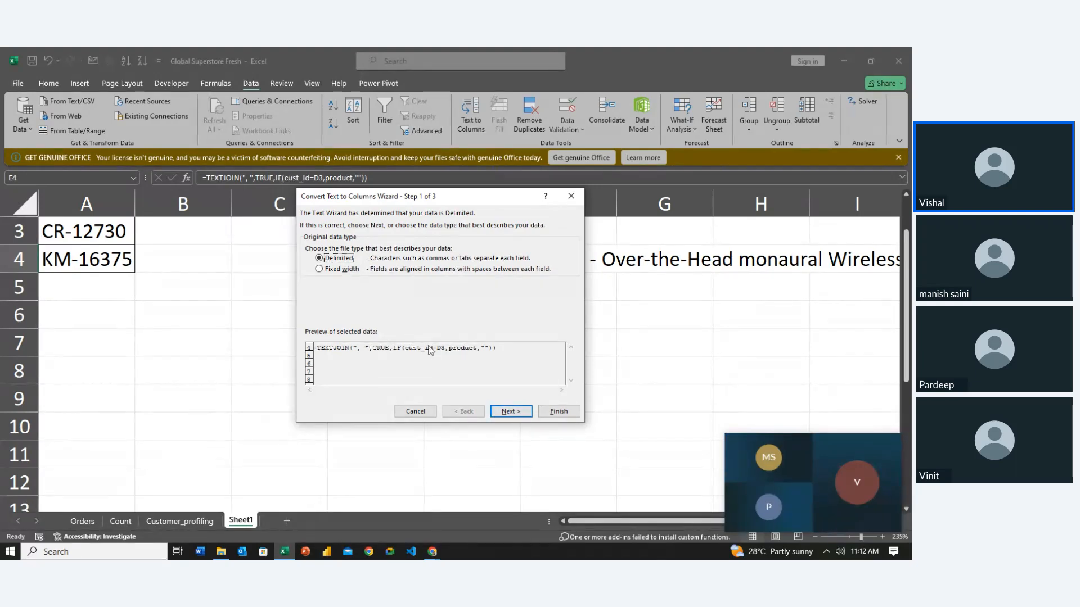
click(505, 412)
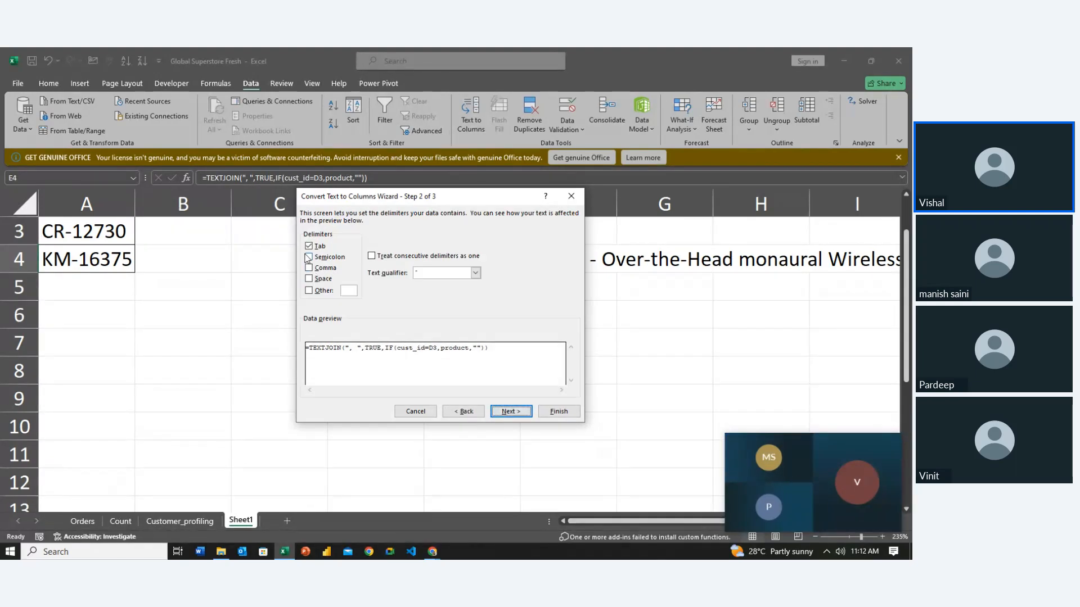
click(311, 259)
click(309, 247)
click(309, 268)
click(309, 278)
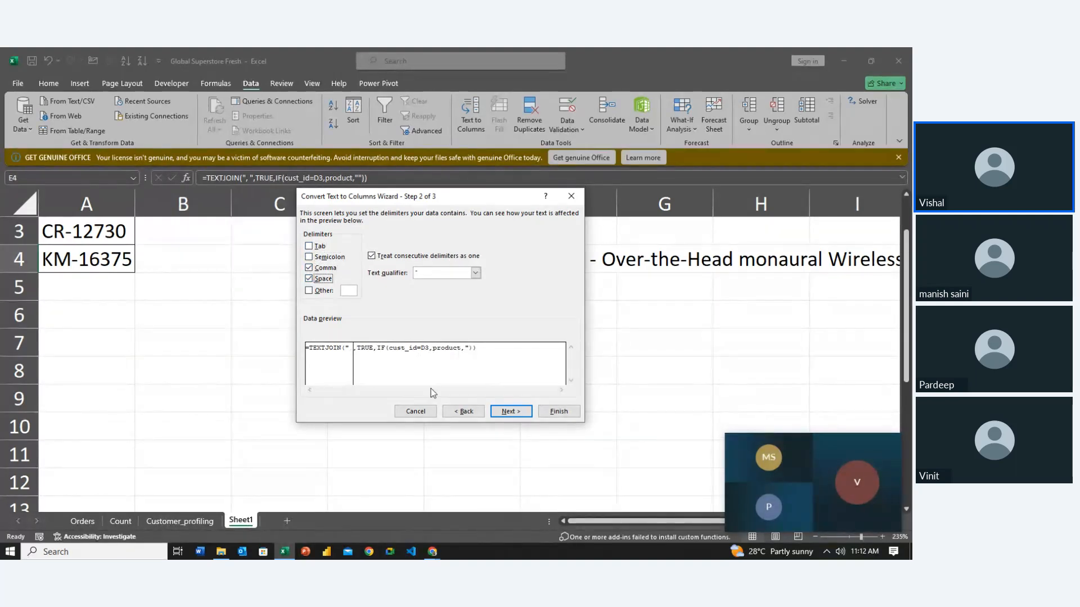
click(546, 412)
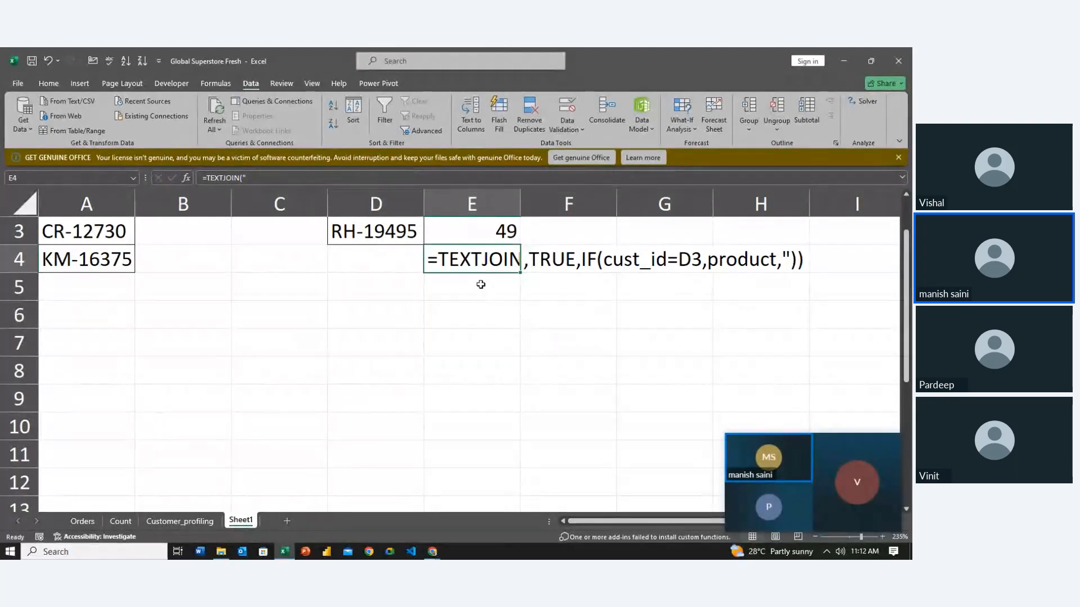
Step: Undo the Text to Columns split of E4
key(Down)
key(Left)
key(Up)
key(Right)
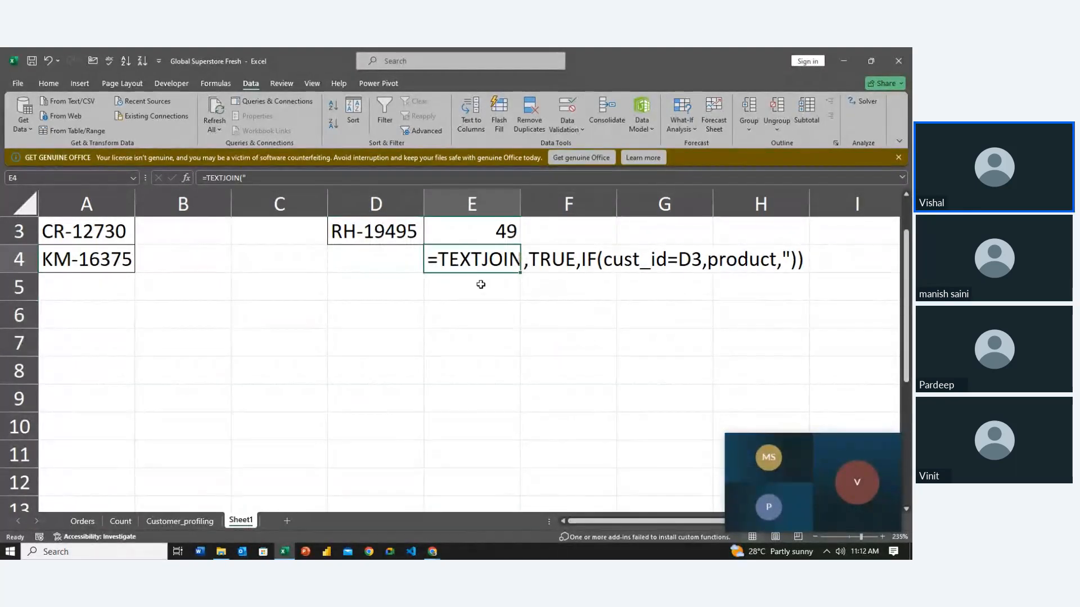
key(ctrl+z)
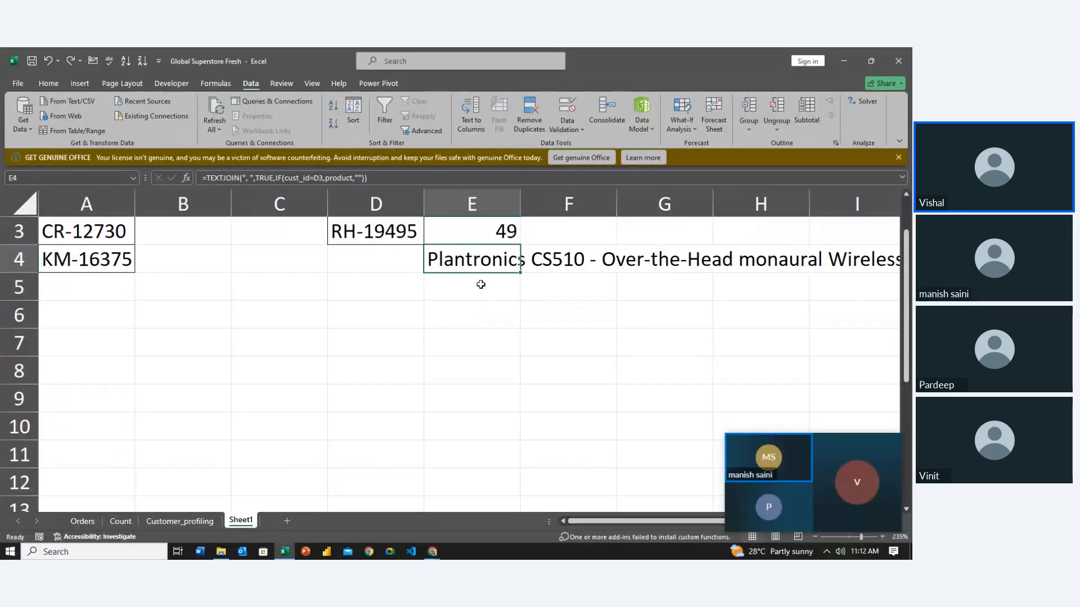
Step: Copy the joined product list in E4 and paste it as values into E5
key(ctrl+c)
key(Down)
key(Down)
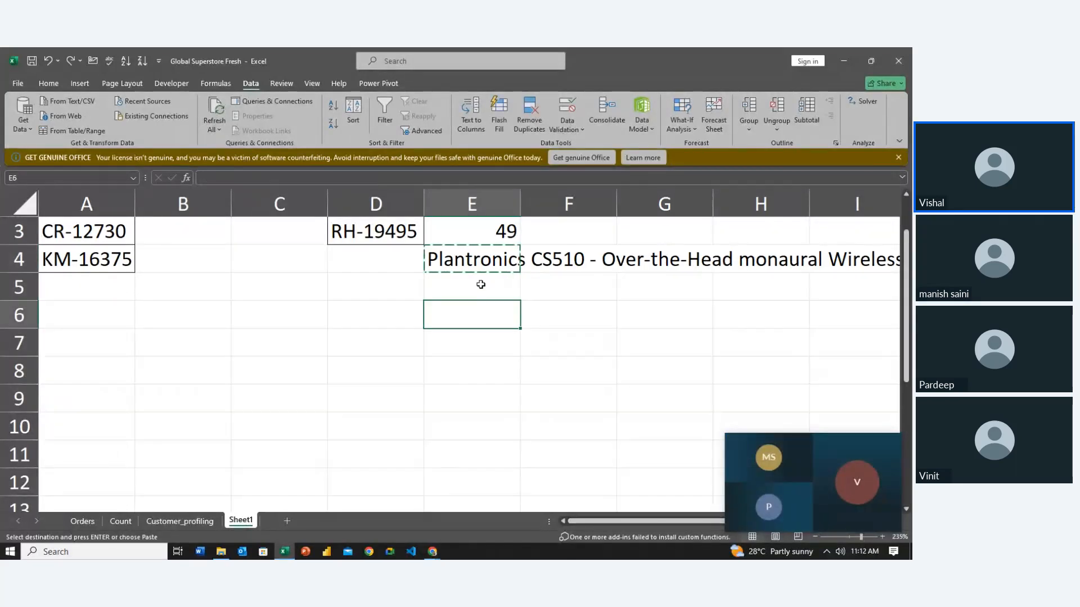
right_click(479, 290)
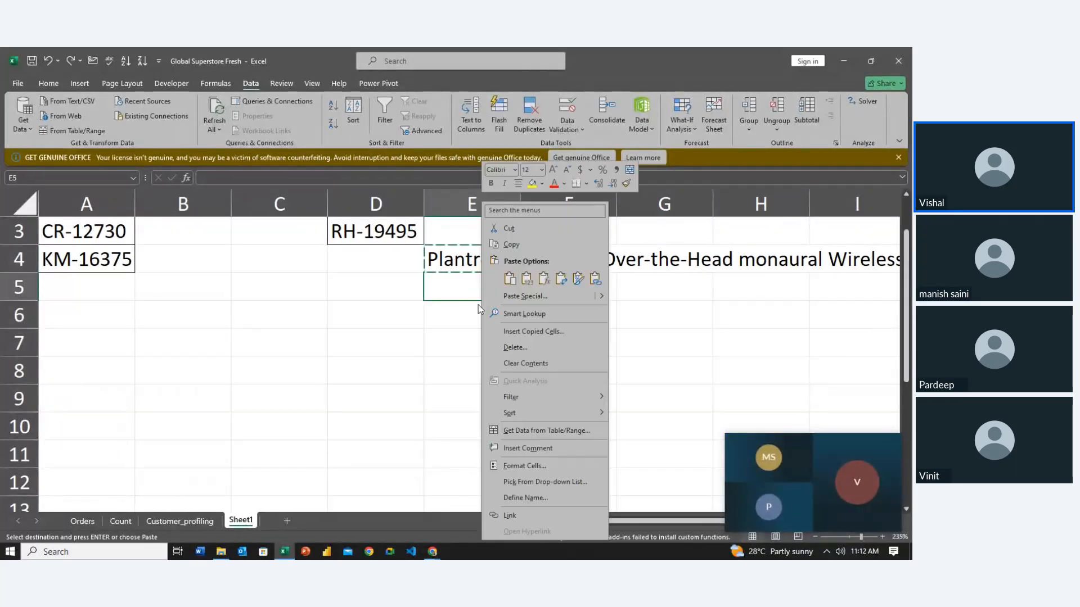
click(528, 278)
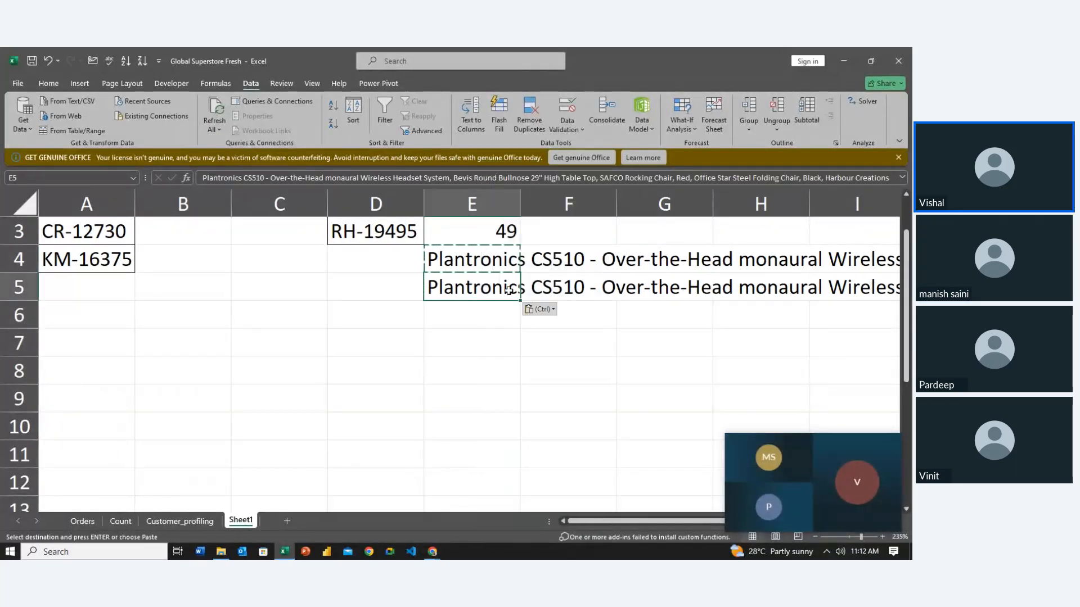
Step: Split the pasted product list in E5 with Text to Columns, delimited by comma and space, in General format
click(489, 256)
click(487, 287)
click(470, 122)
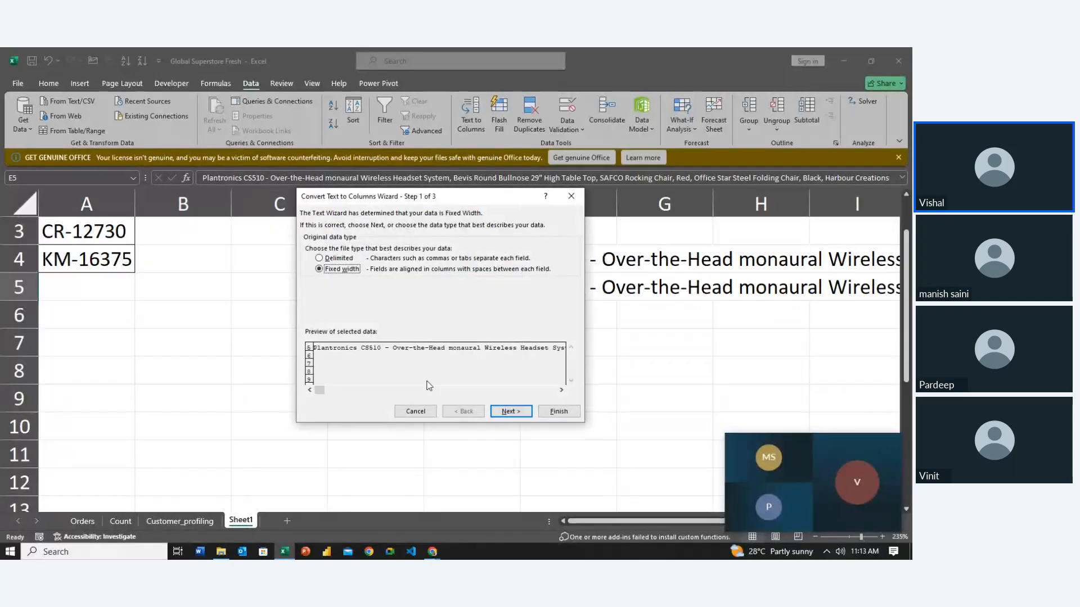
click(337, 258)
click(498, 407)
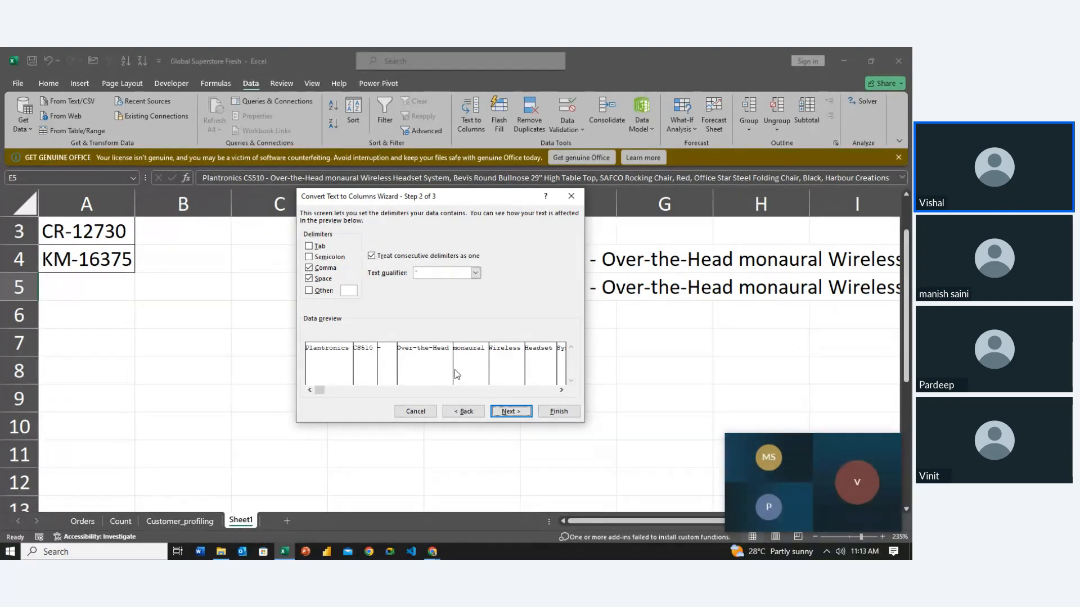
click(505, 412)
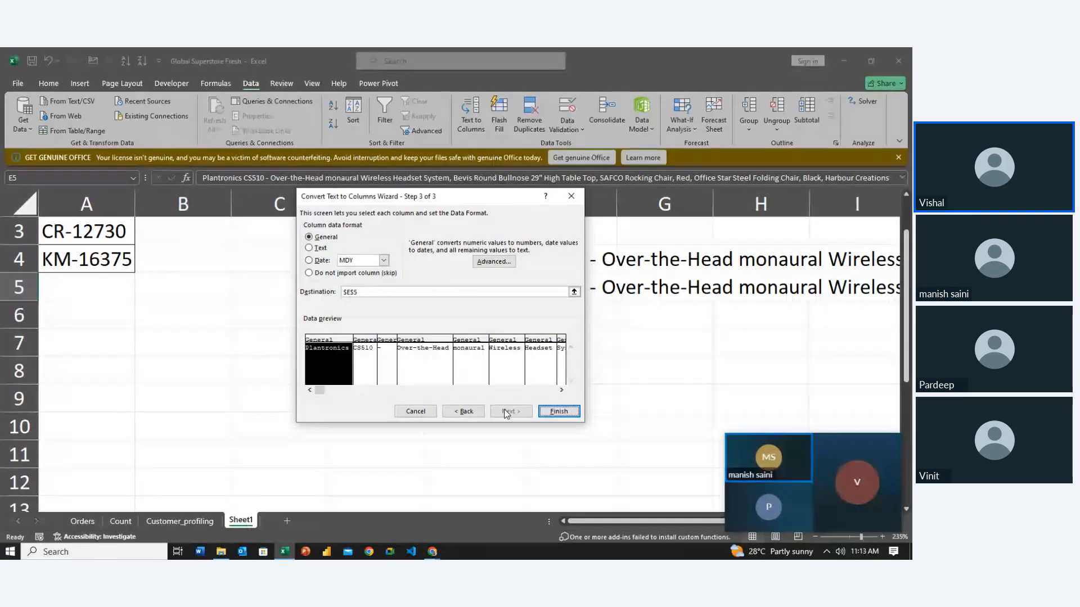
click(550, 413)
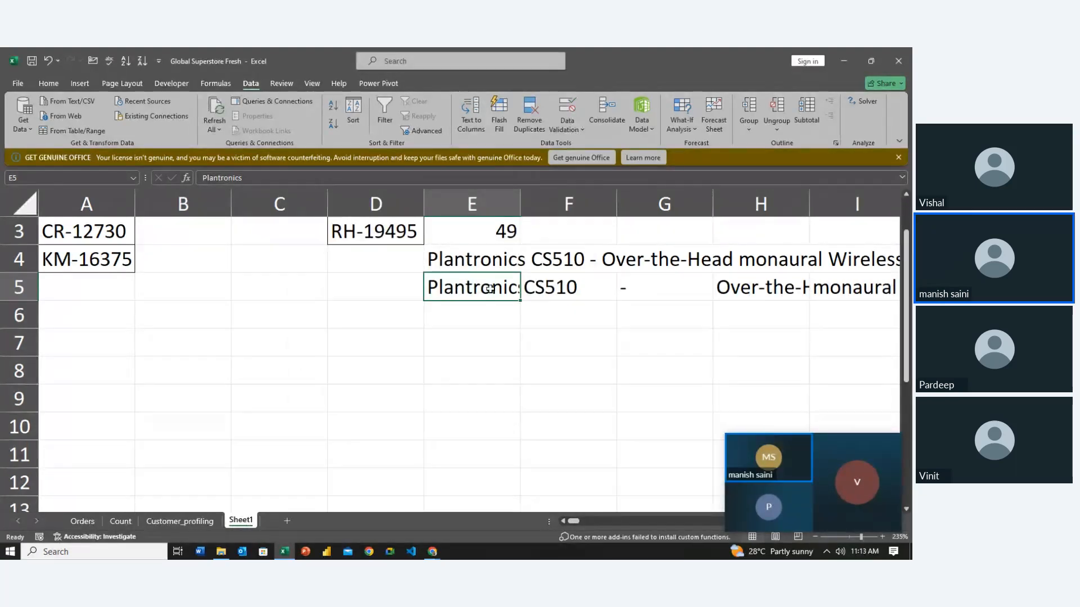
Step: Copy the split words from E5 through HM5 and paste them transposed down column B starting at B1
key(shift+Right)
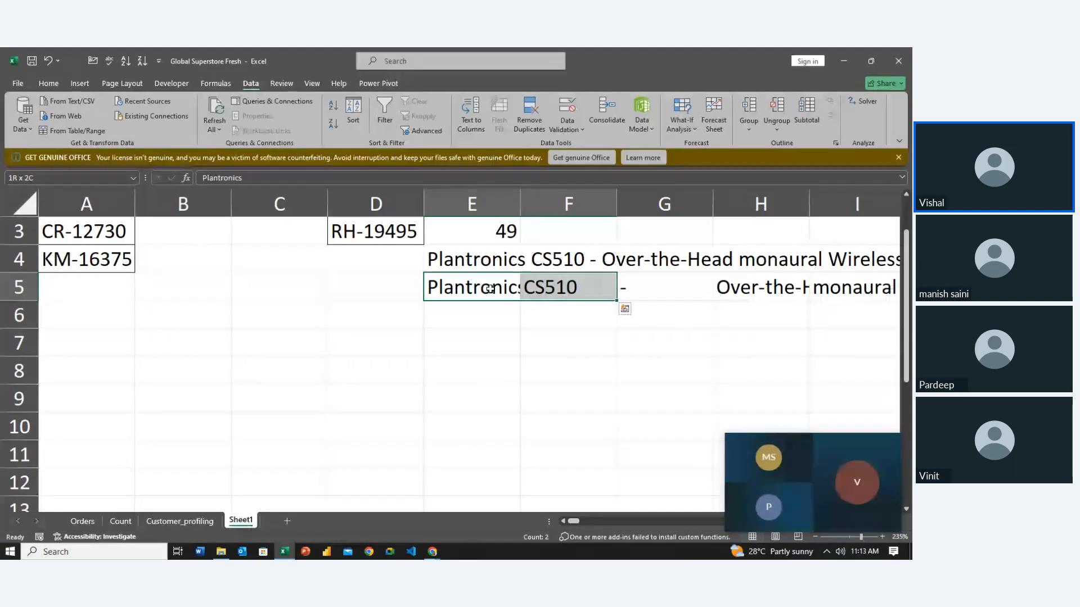
key(ctrl+shift+Right)
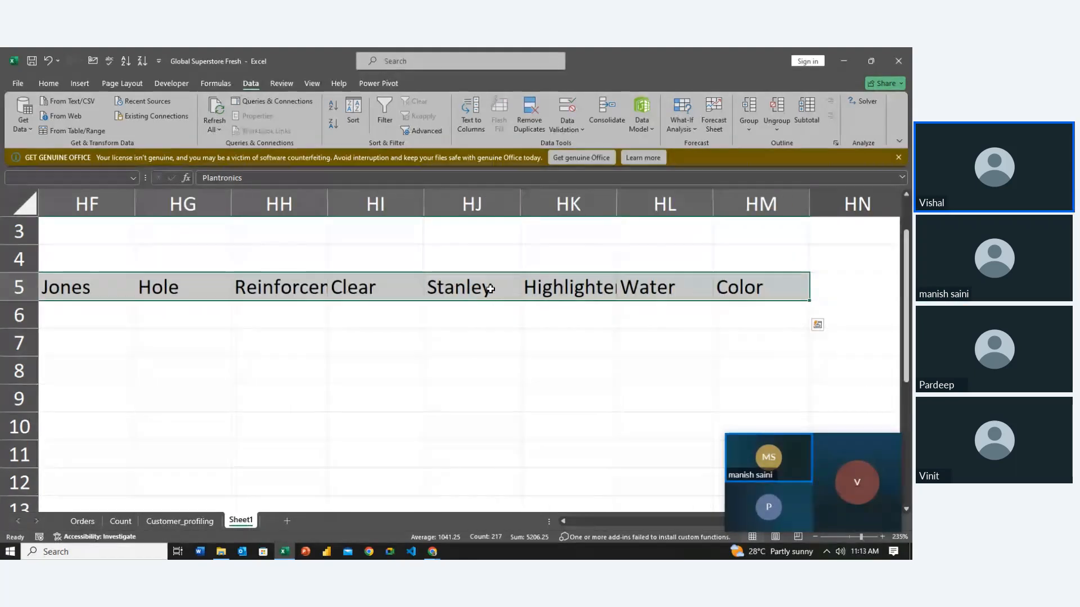
key(ctrl+c)
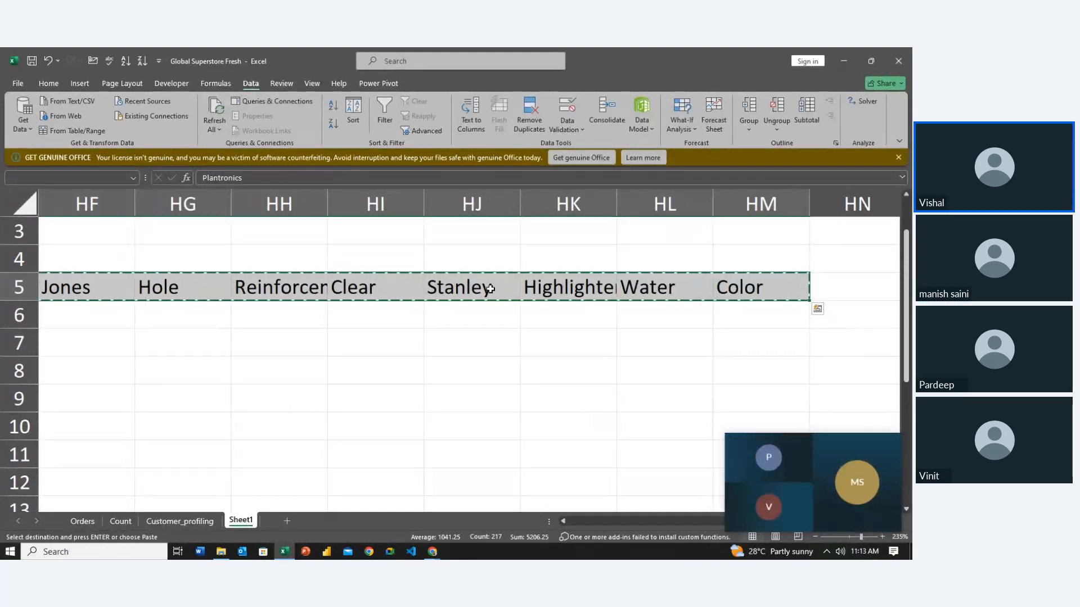
scroll(490, 288, left, 20)
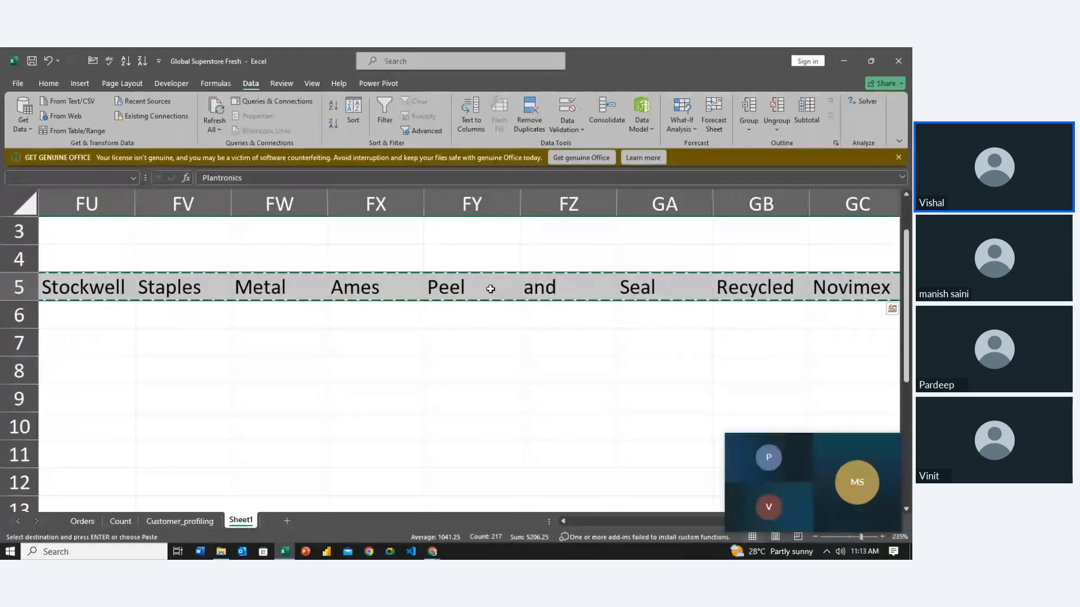
scroll(490, 288, left, 20)
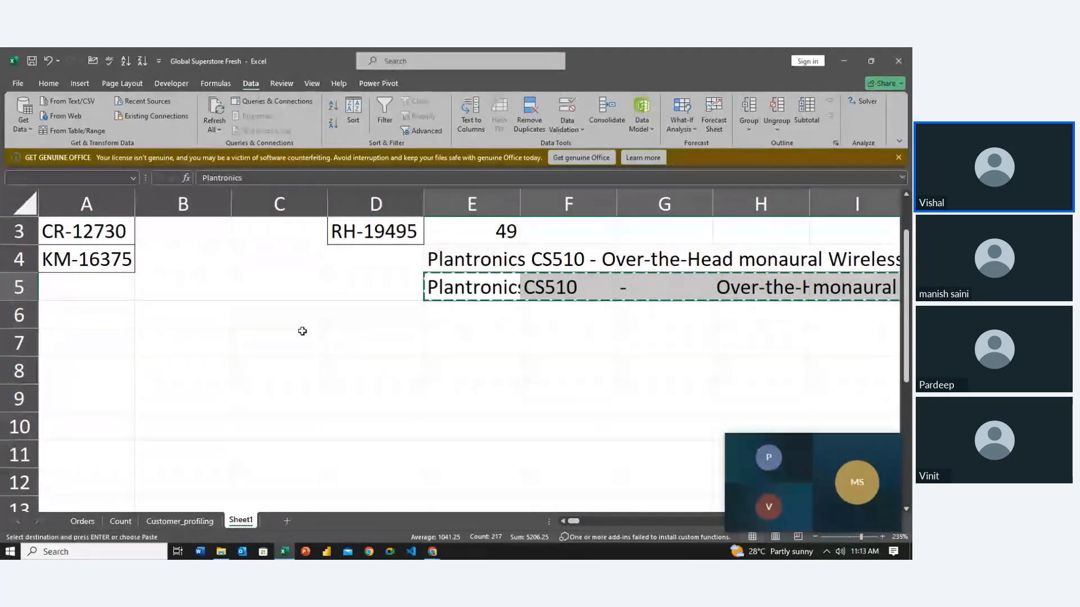
scroll(172, 281, up, 1)
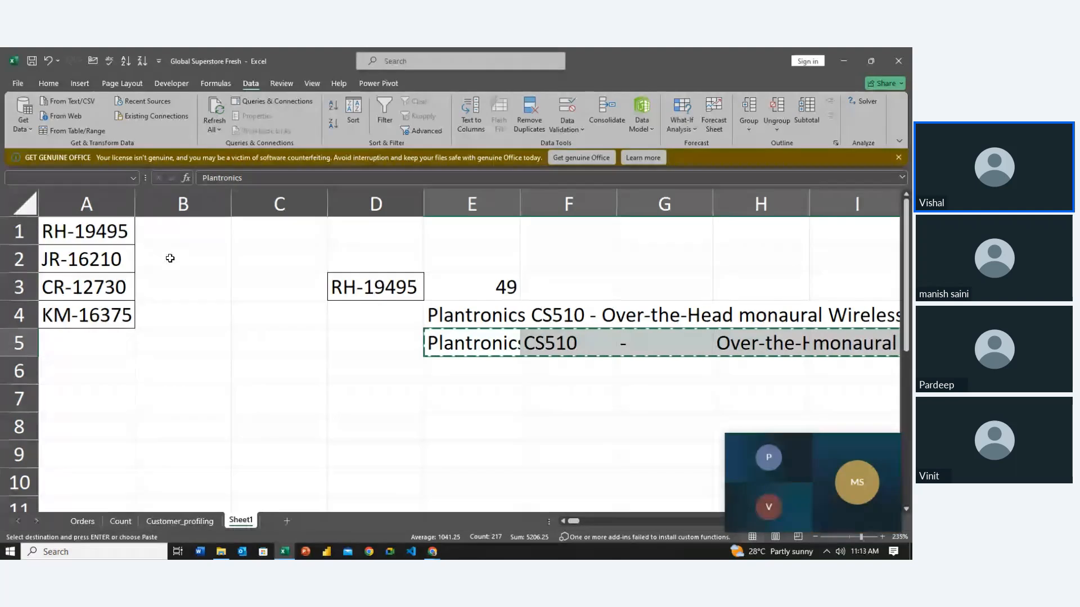
click(158, 232)
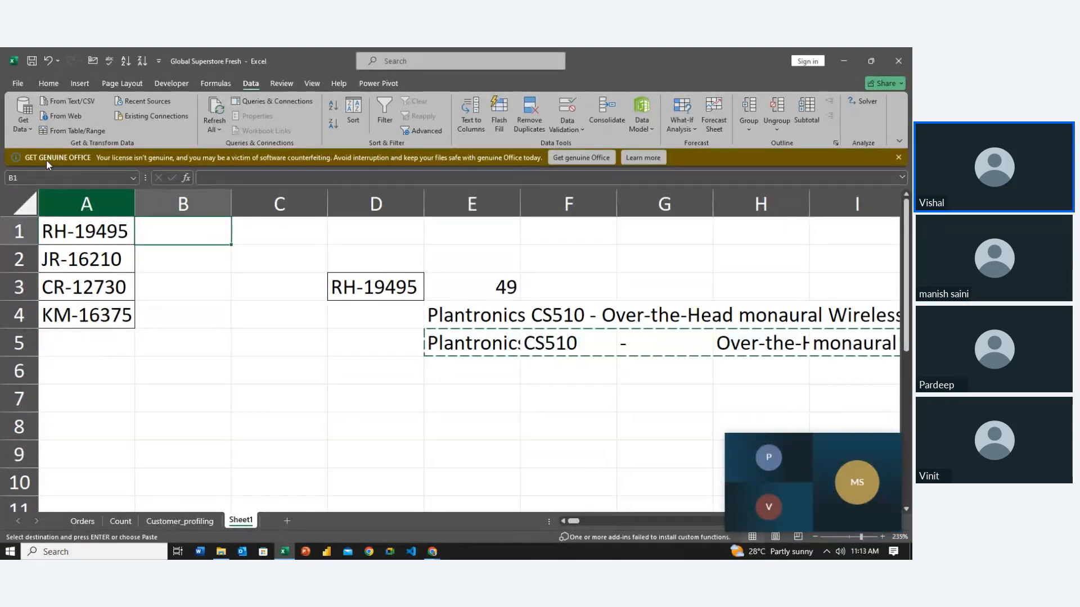
click(48, 83)
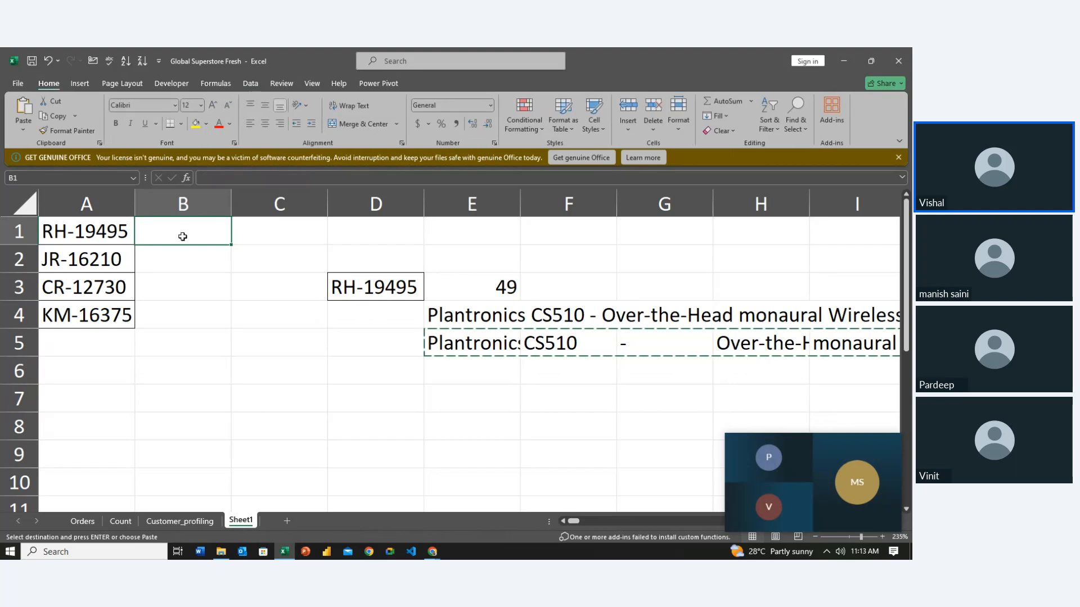
right_click(183, 202)
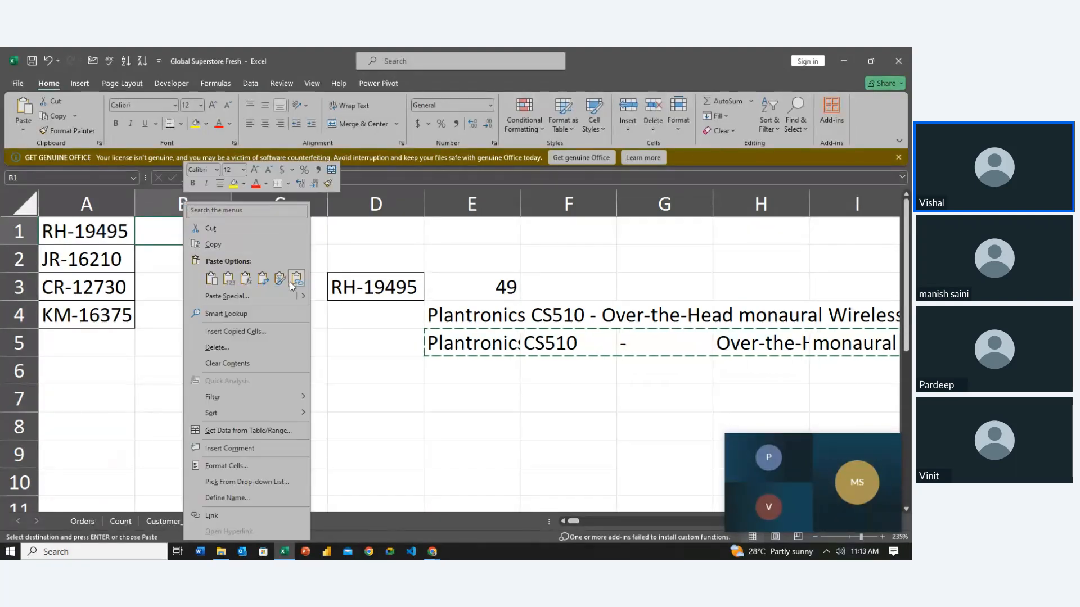
click(262, 279)
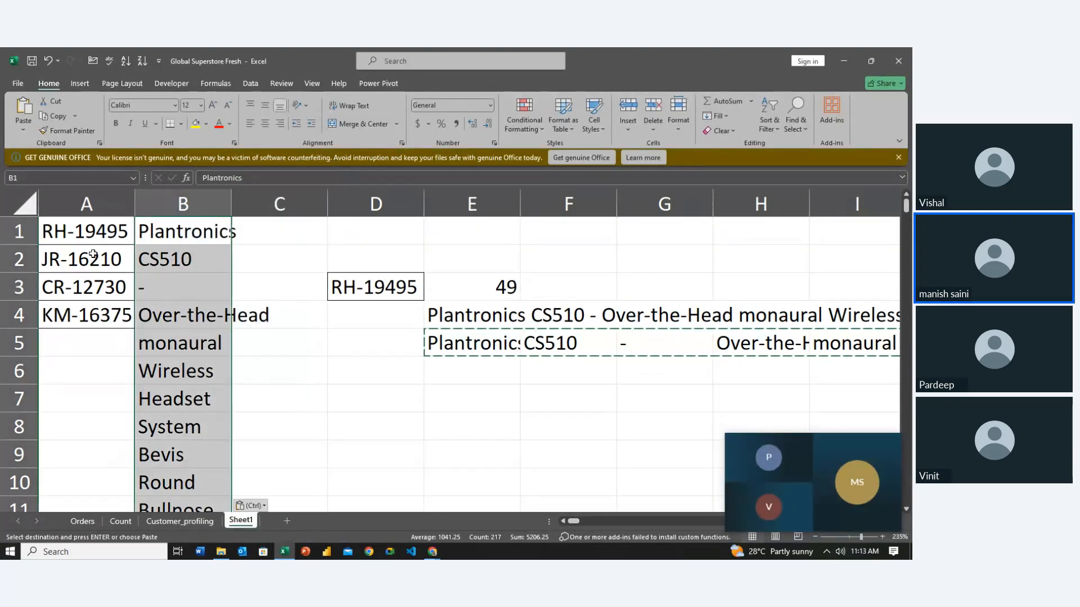
Step: Clear the customer IDs in A2 through A4, keeping only the one in A1
drag(90, 260, 103, 313)
key(BackSpace)
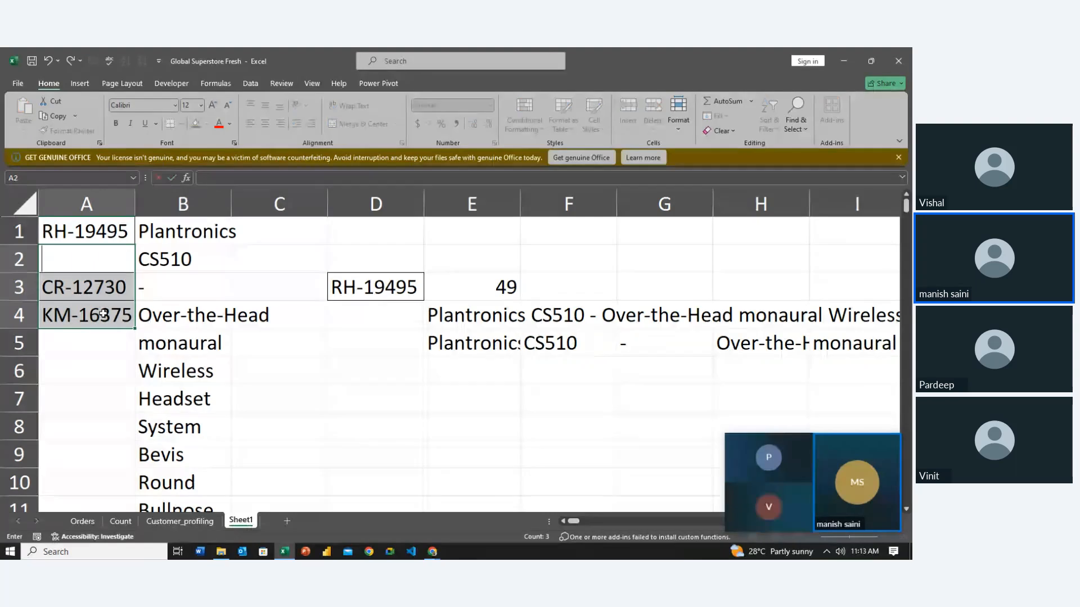
click(76, 359)
drag(85, 287, 89, 335)
key(Delete)
key(BackSpace)
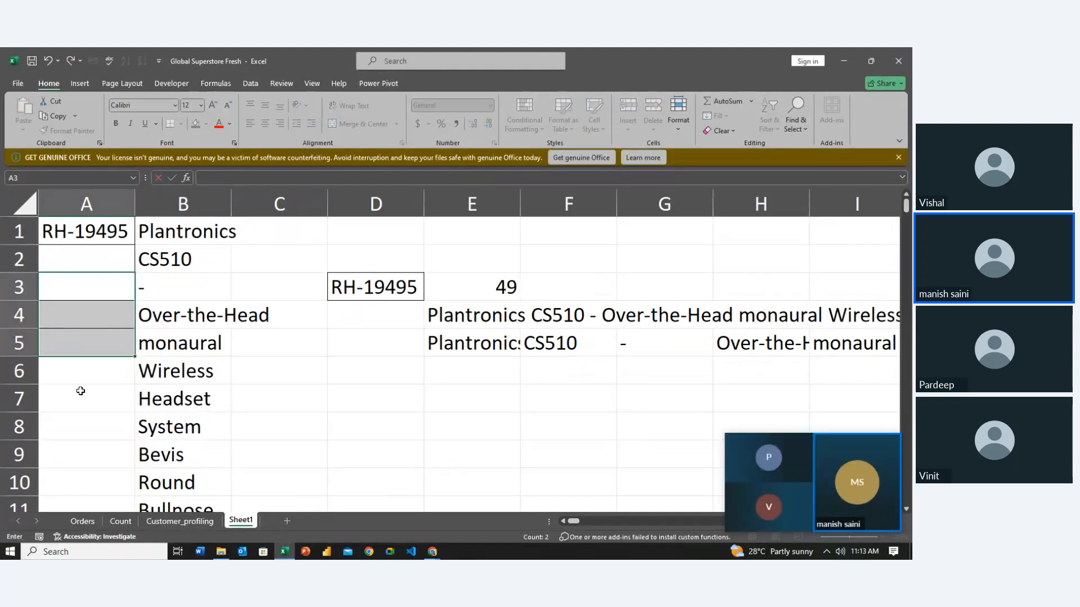
drag(80, 391, 80, 315)
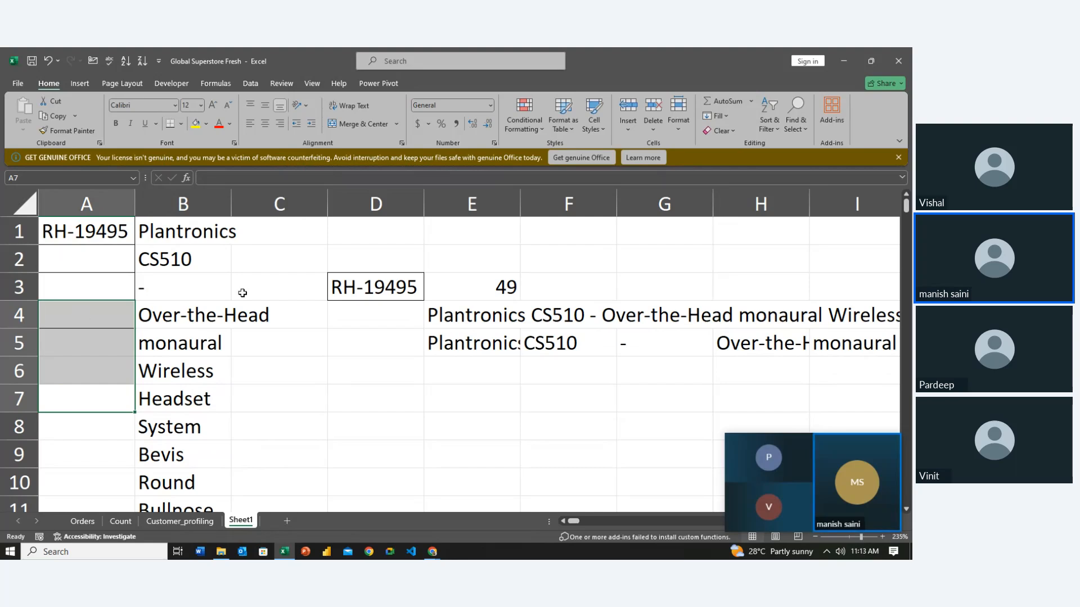
Step: Fit column B's width to its contents and look through the transposed word list to its end
click(268, 288)
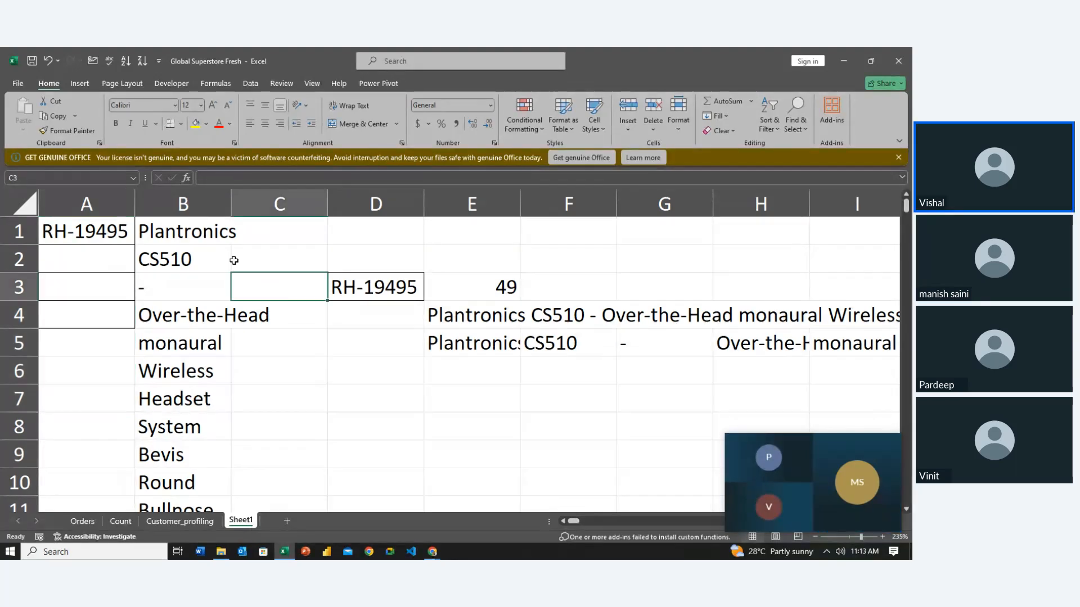
double_click(230, 204)
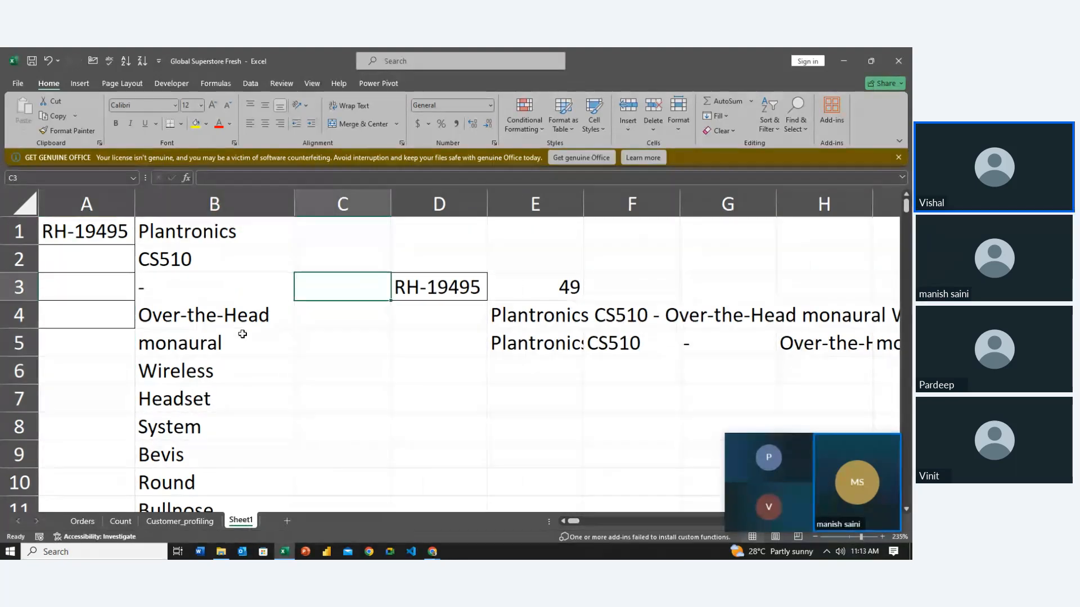
scroll(243, 334, down, 20)
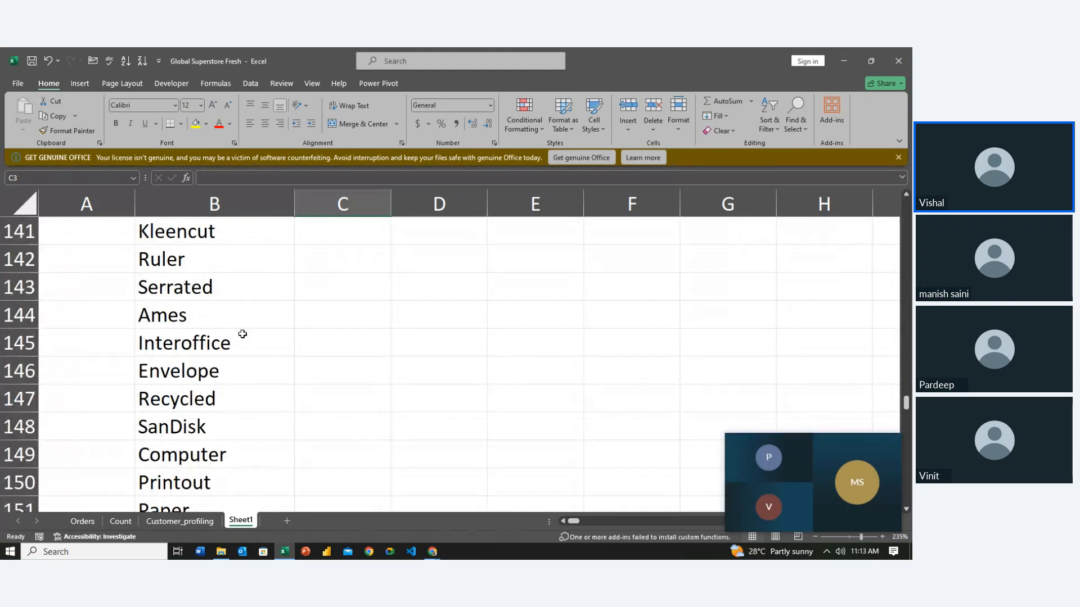
scroll(242, 334, down, 20)
scroll(242, 334, up, 3)
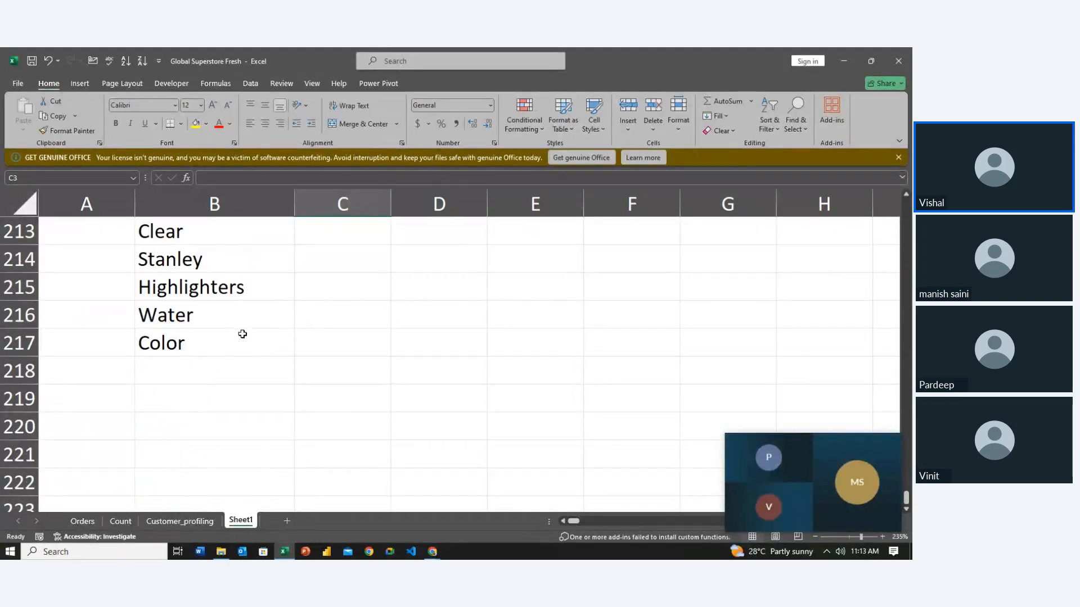
scroll(243, 334, up, 20)
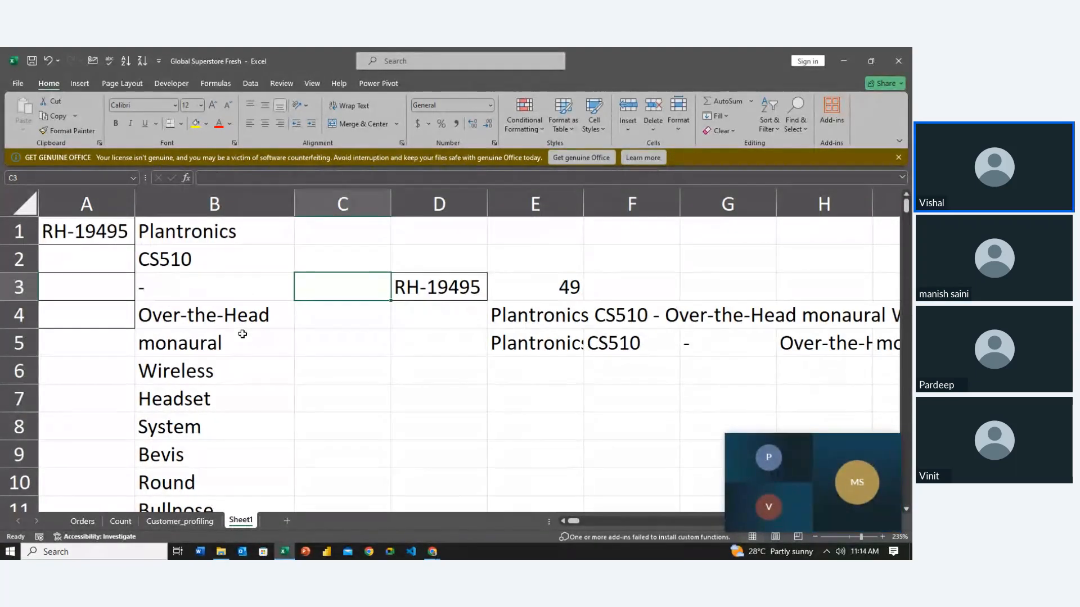
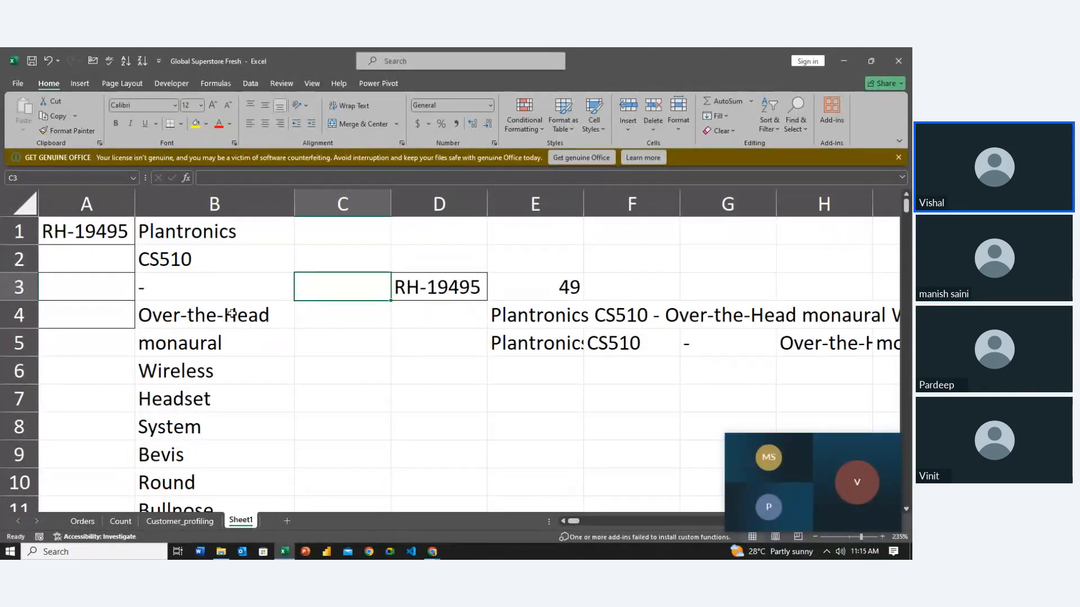
Step: Highlight the duplicate values in column B with Light Red Fill with Dark Red Text using conditional formatting
click(242, 204)
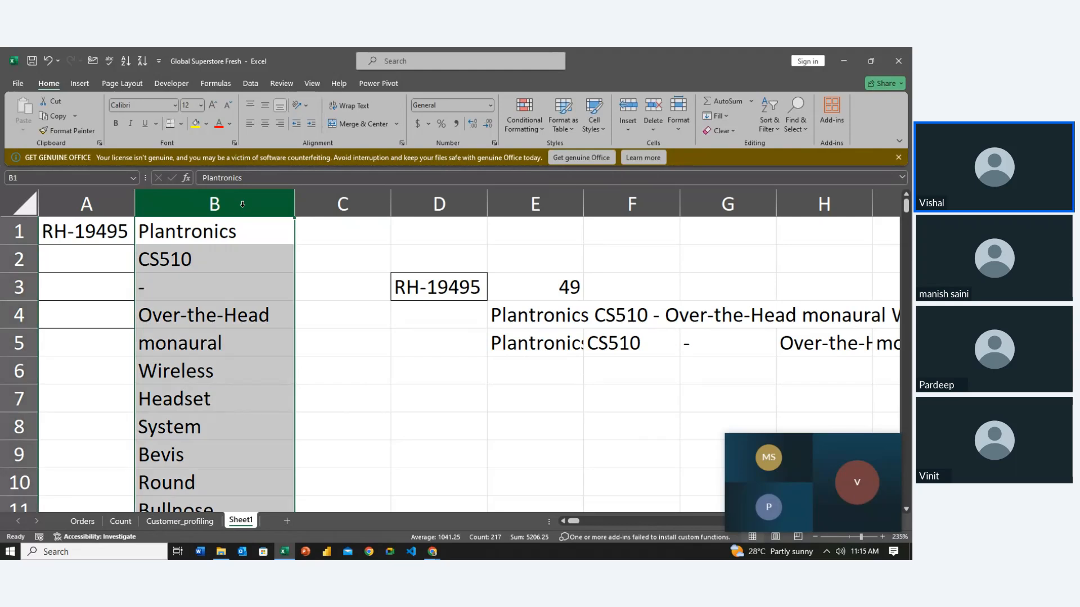
click(545, 123)
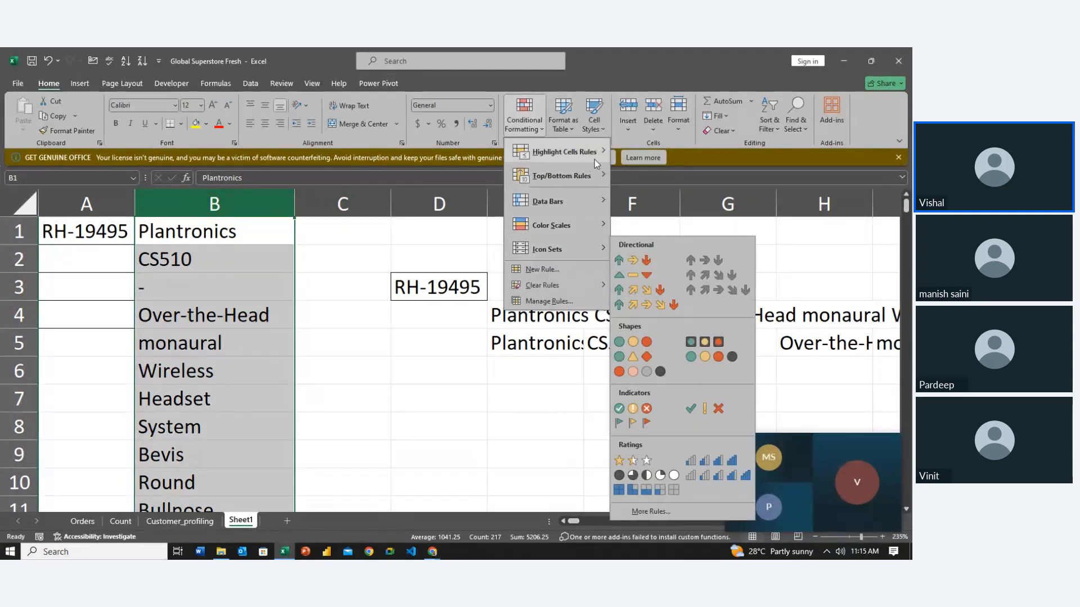
mouse_move(594, 158)
click(662, 296)
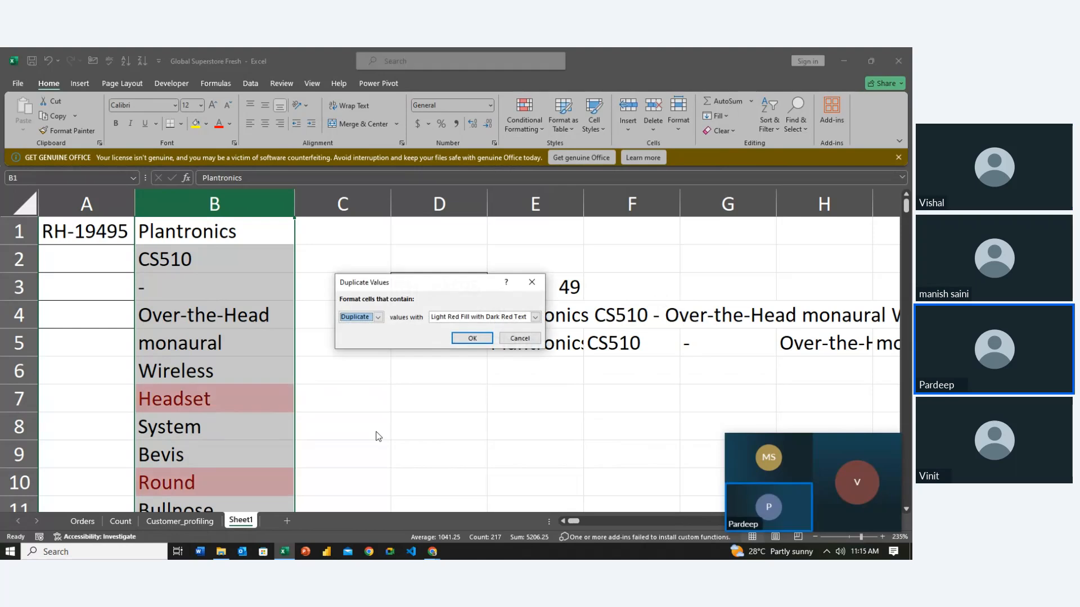
click(467, 342)
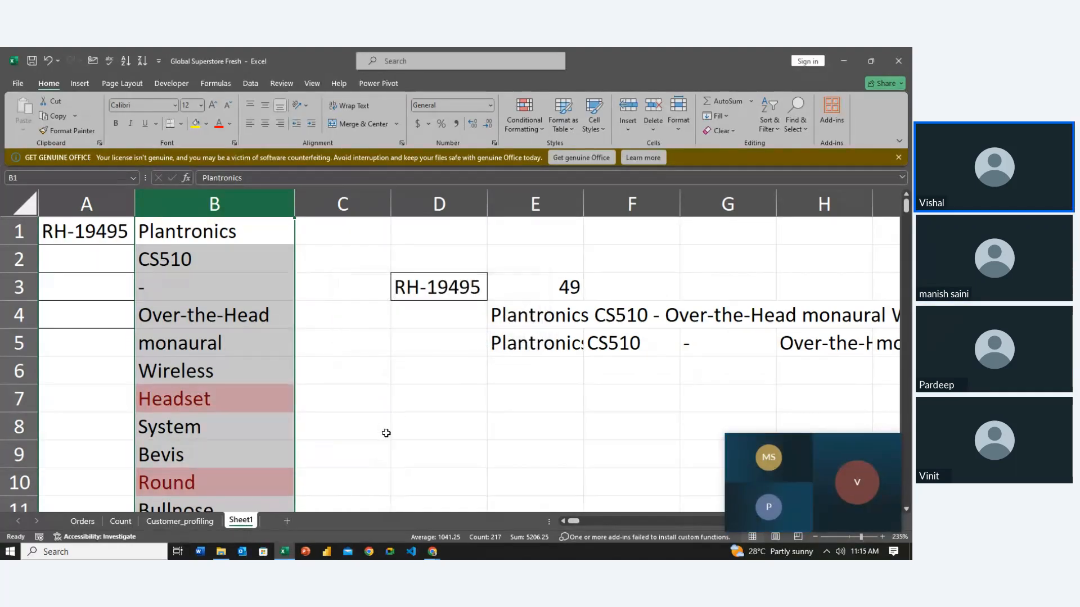
scroll(386, 433, down, 2)
scroll(385, 434, up, 2)
Step: Add a filter to column B, show only the cells with the light red fill, and look through the filtered words
click(279, 232)
click(277, 208)
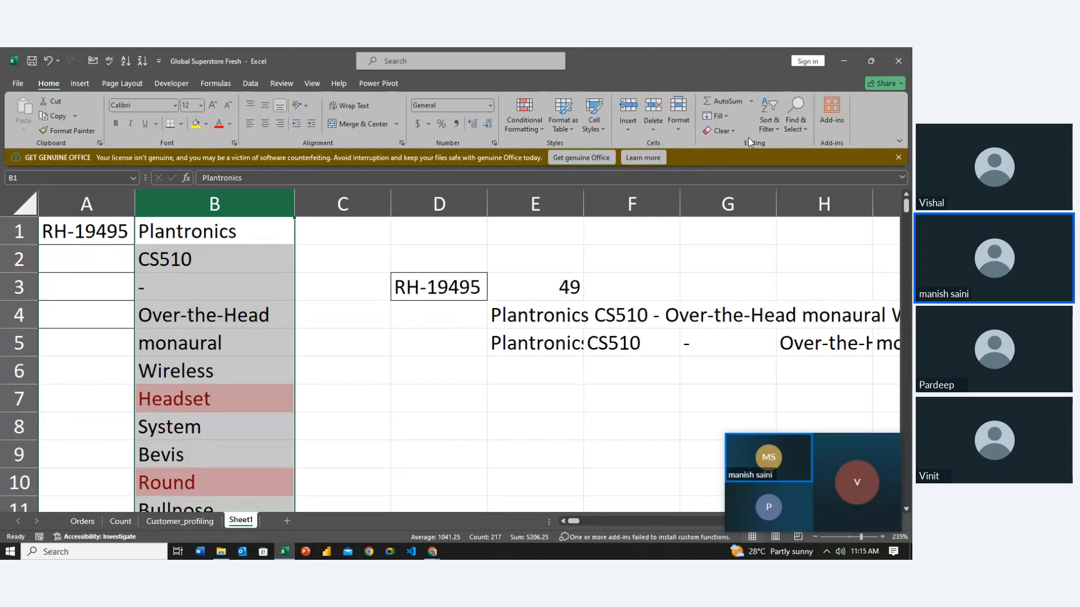
click(769, 119)
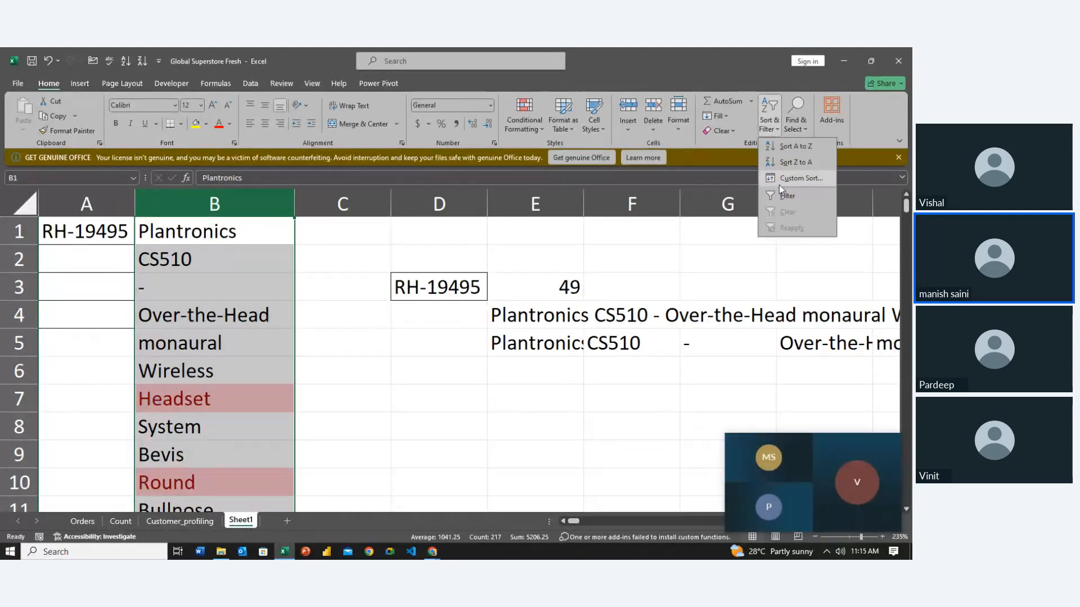
click(785, 195)
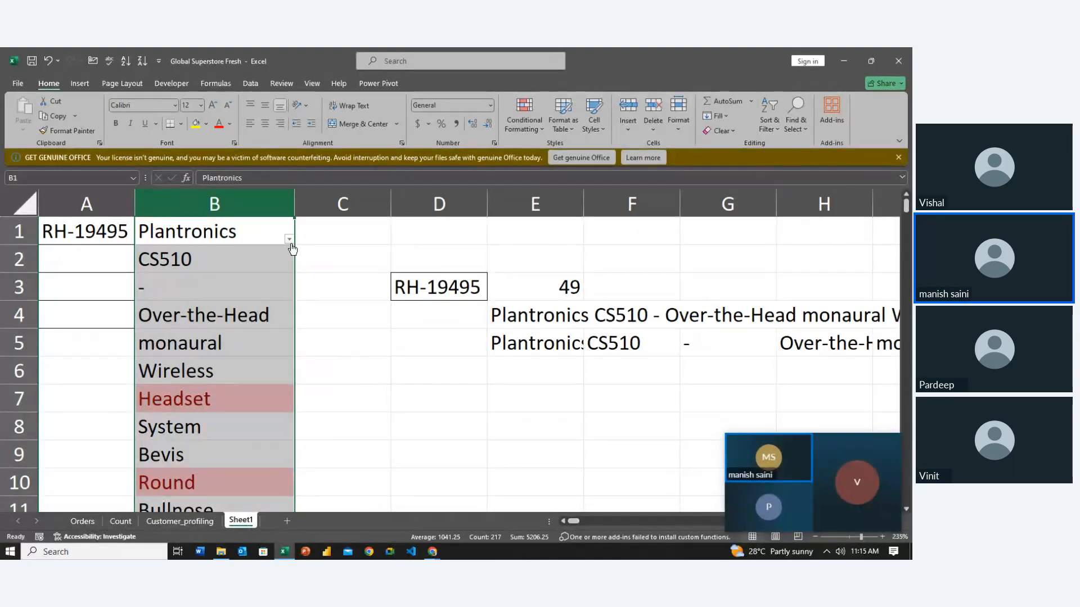
click(289, 239)
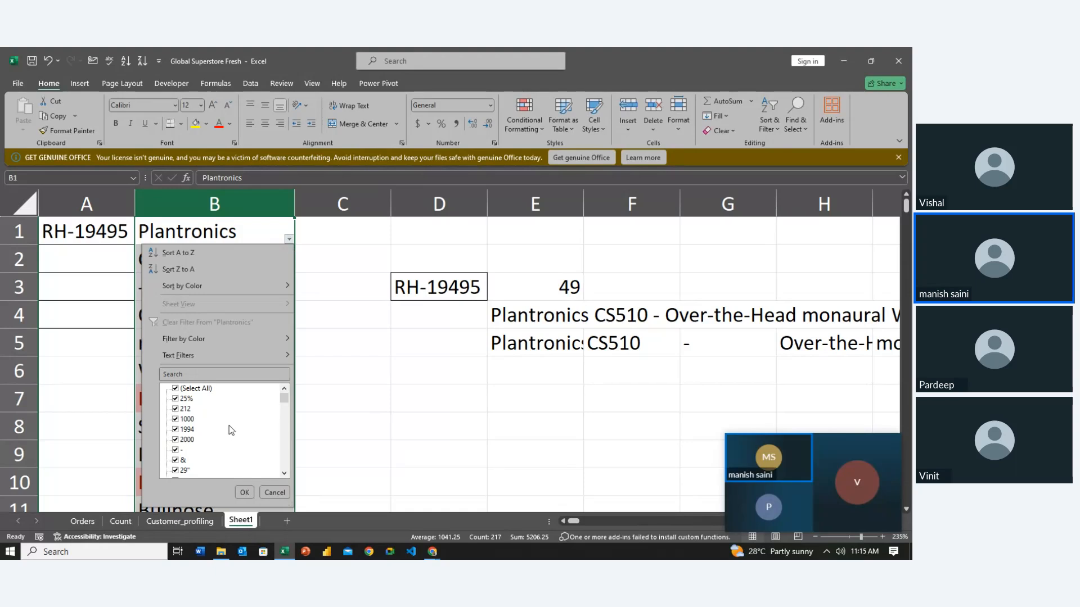
scroll(197, 431, down, 15)
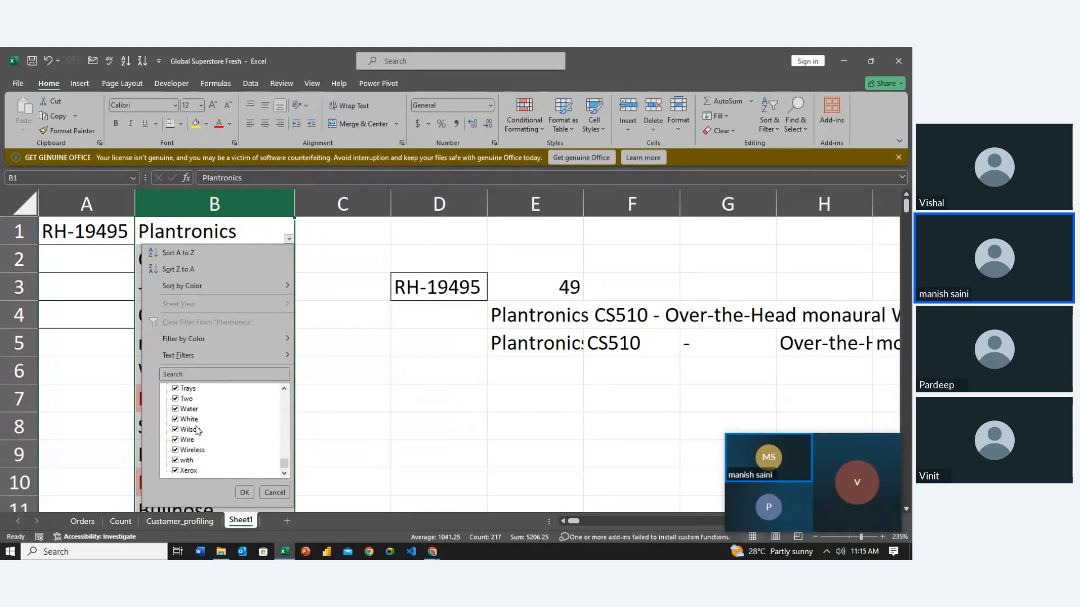
mouse_move(280, 339)
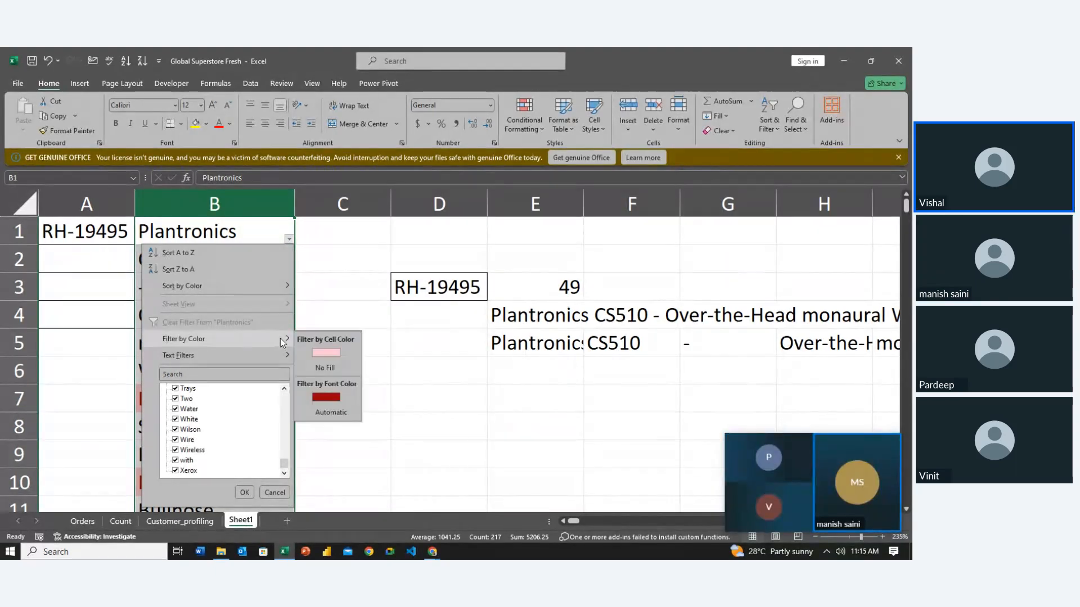
click(326, 352)
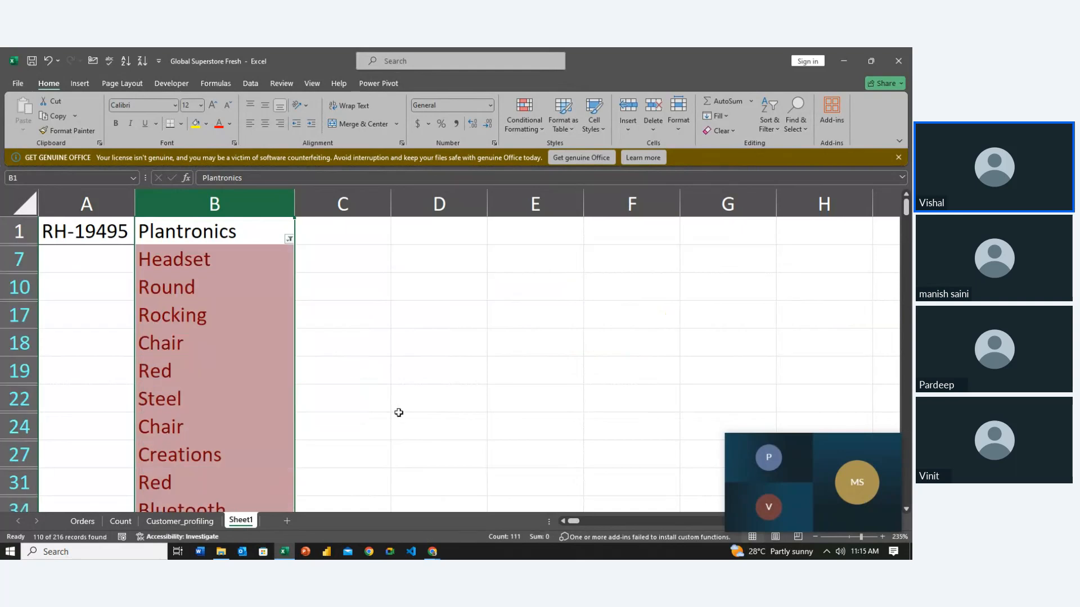
click(398, 414)
scroll(399, 412, down, 2)
scroll(399, 413, down, 13)
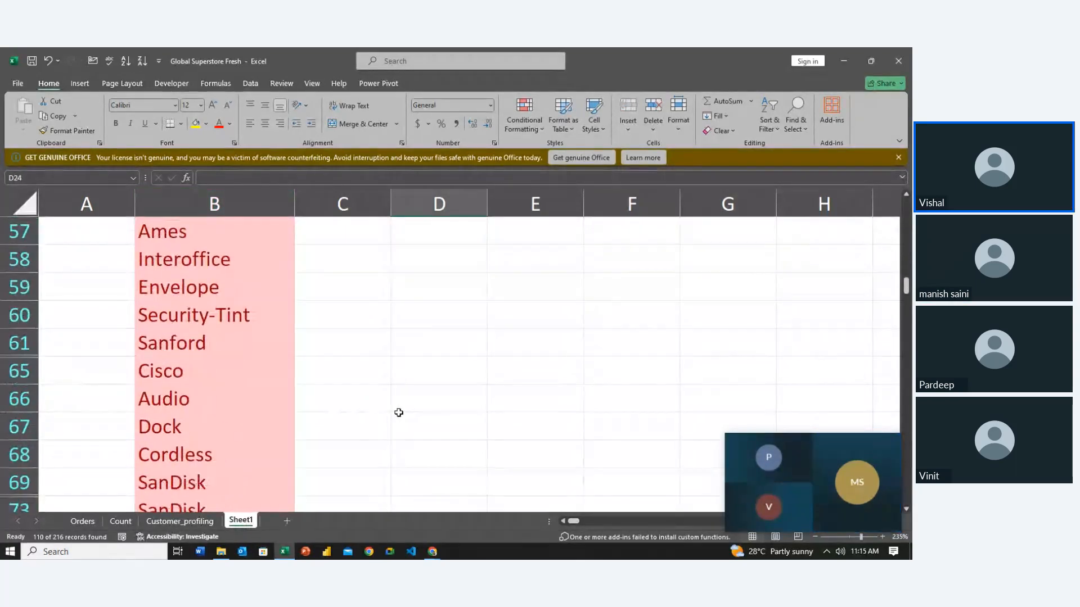
Step: Review the color-filtered words to the end, and clear the filter from column B to show the full list
scroll(398, 413, down, 9)
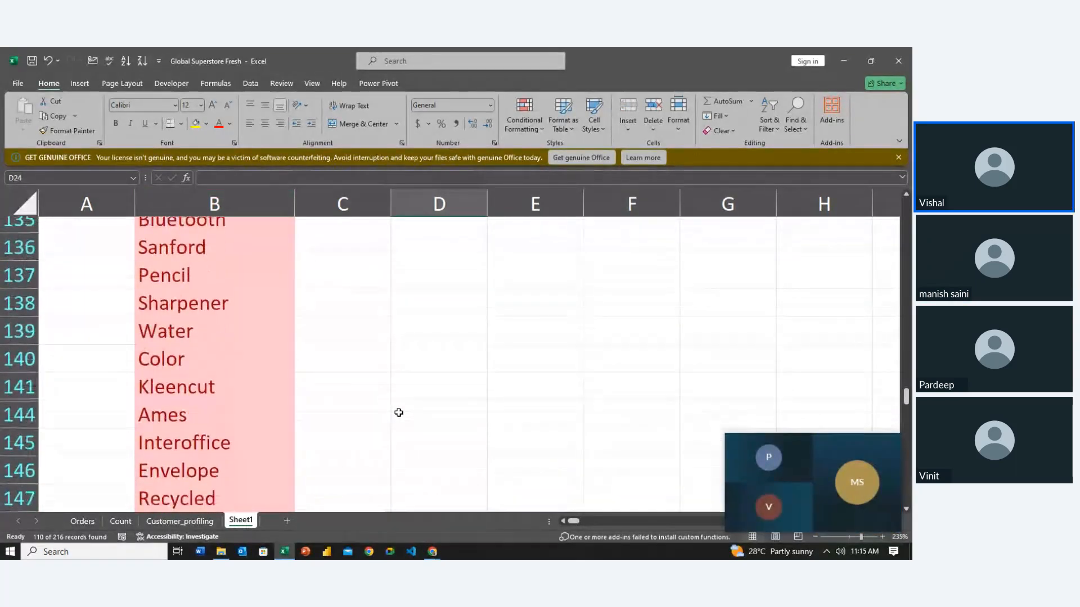
scroll(399, 413, down, 9)
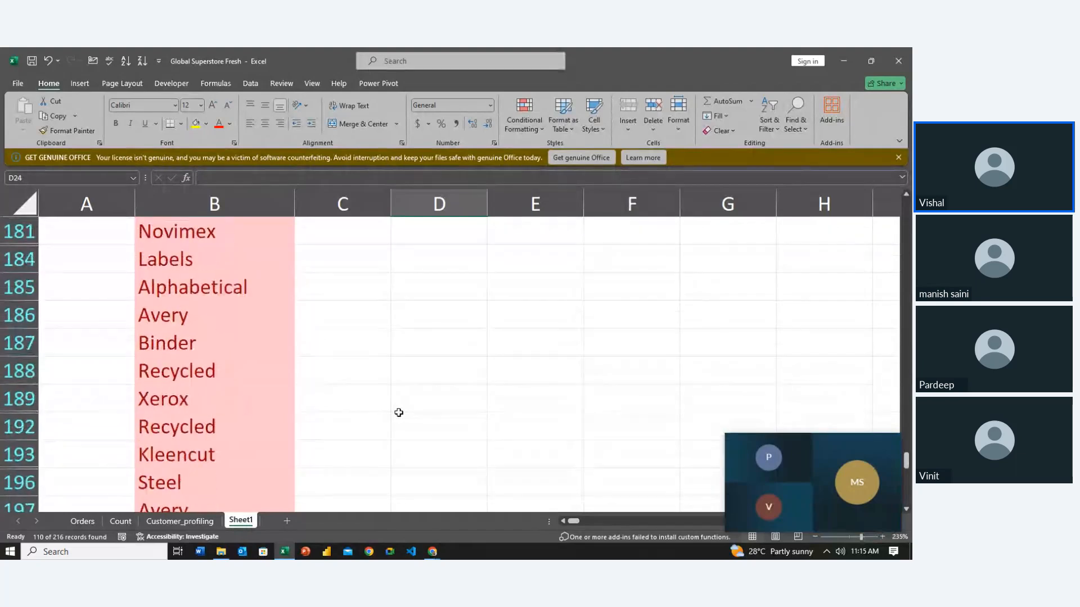
scroll(399, 413, down, 2)
scroll(398, 413, up, 20)
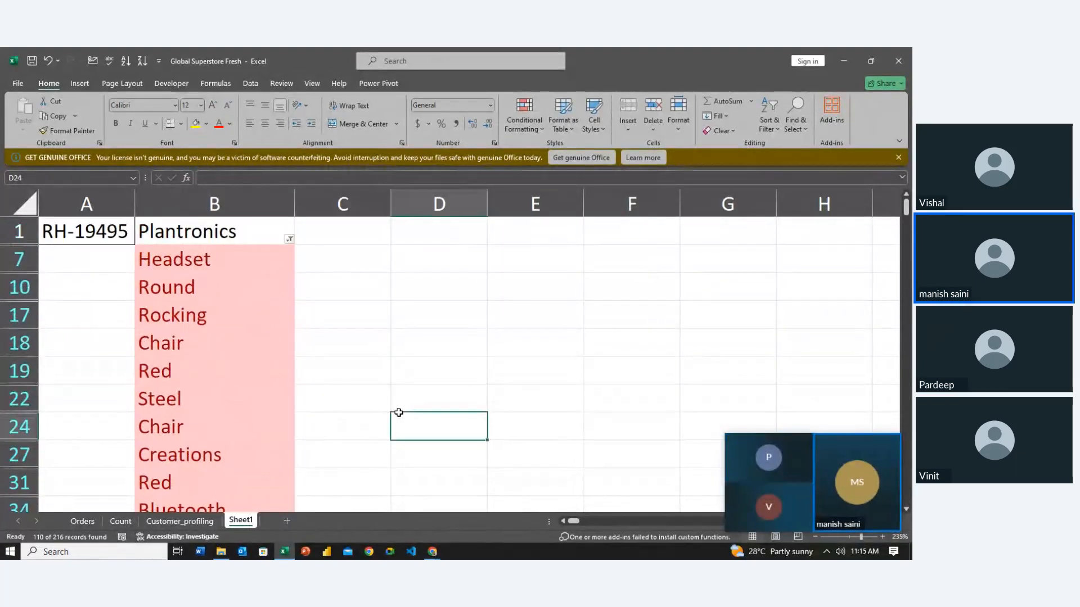
click(289, 239)
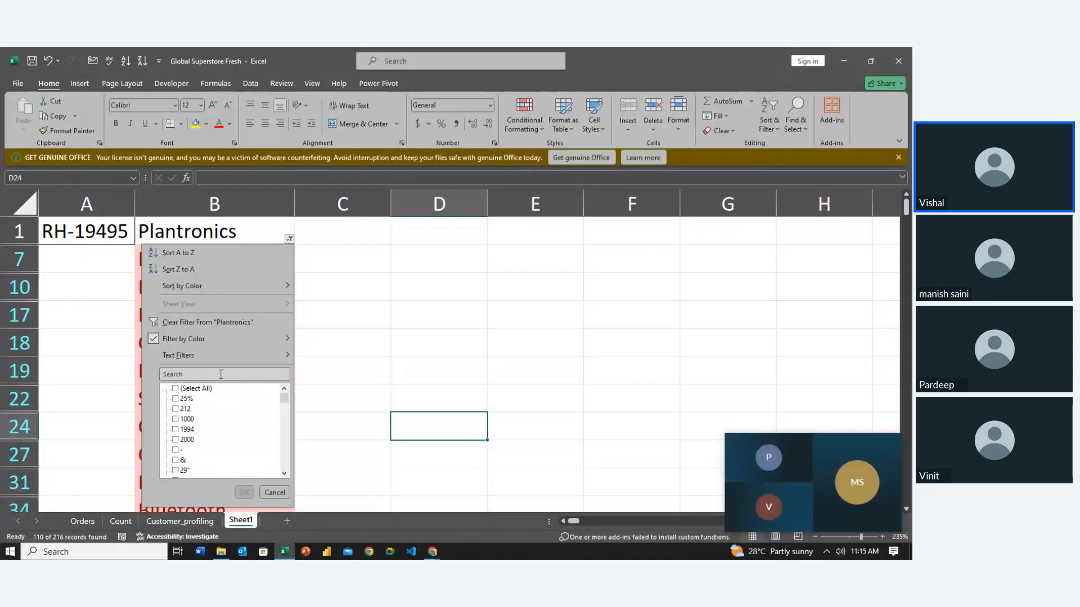
click(198, 322)
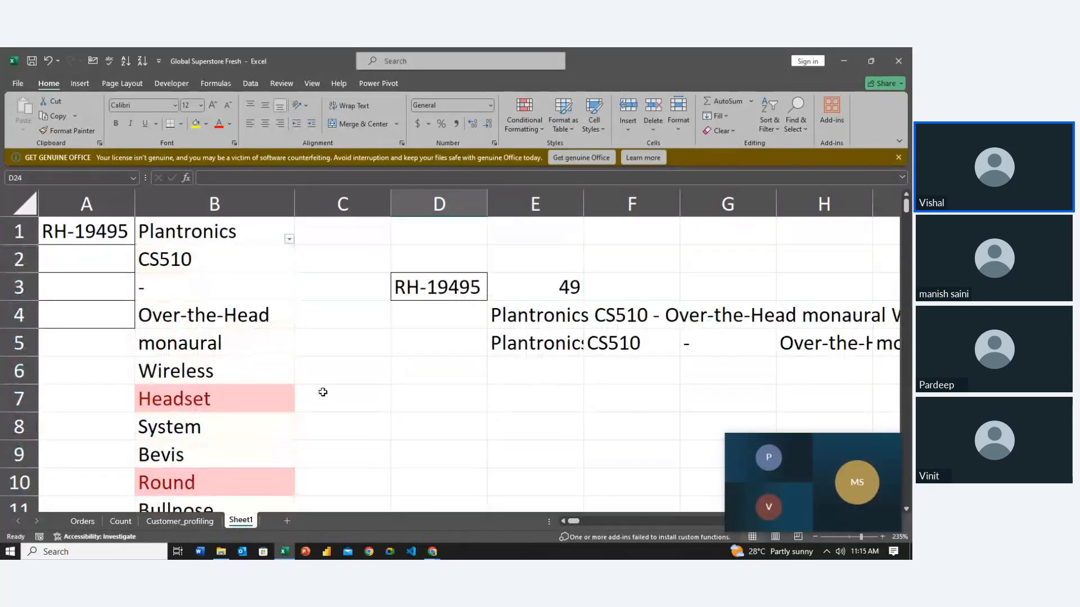
scroll(319, 399, down, 5)
scroll(319, 399, down, 6)
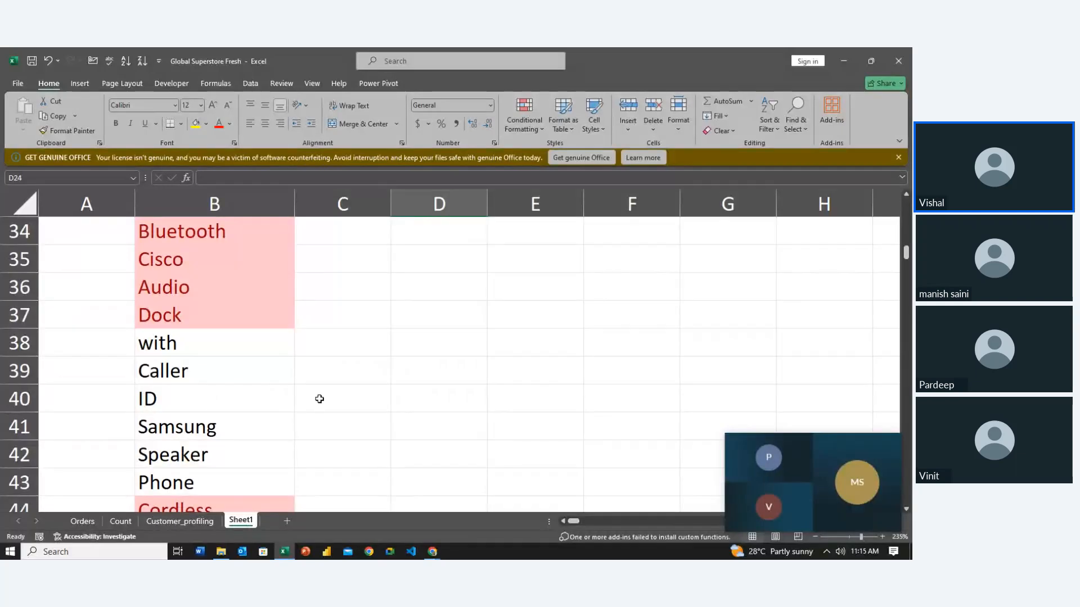
scroll(319, 399, up, 11)
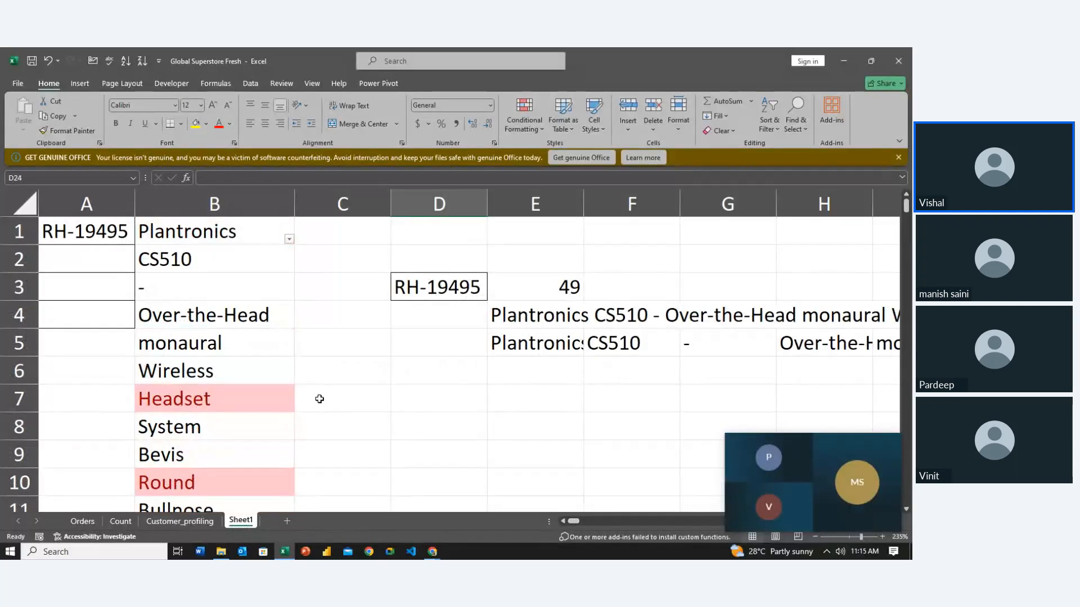
Step: Highlight the unique values in column B with Green Fill with Dark Green Text using conditional formatting
click(264, 204)
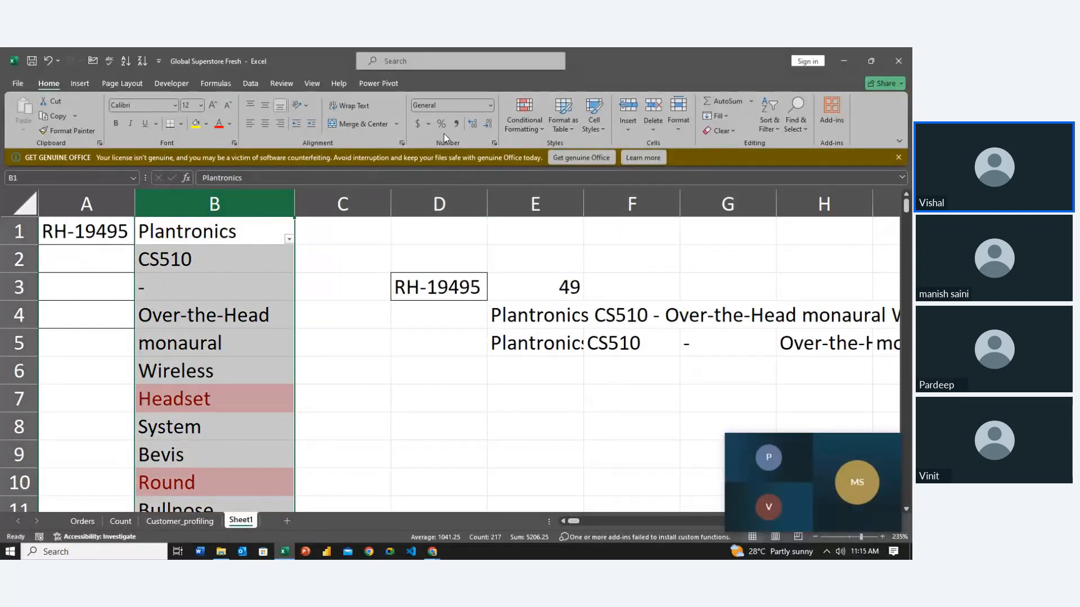
click(525, 127)
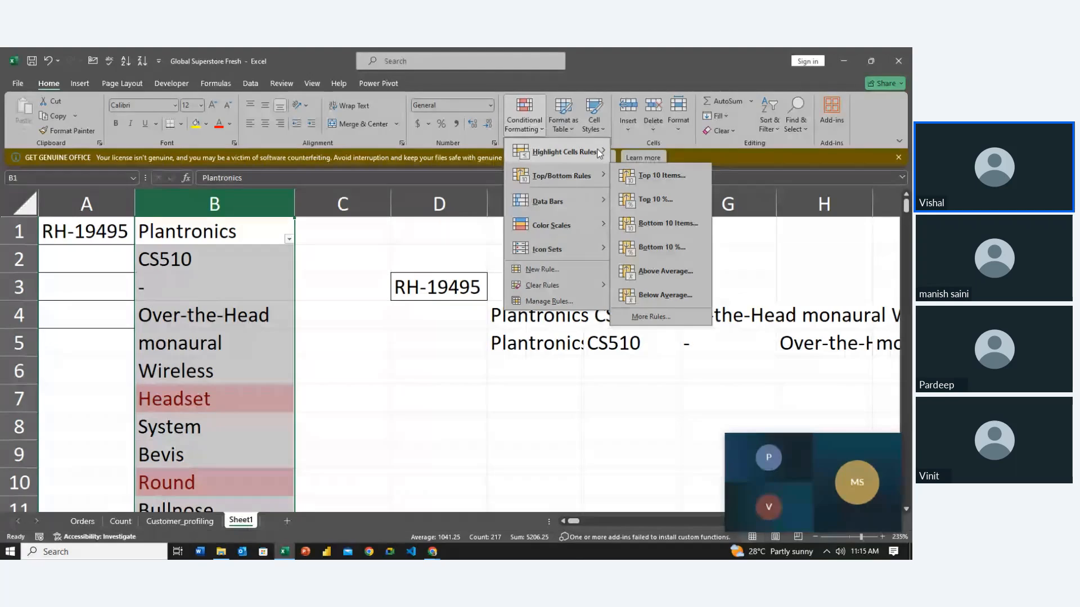
mouse_move(599, 153)
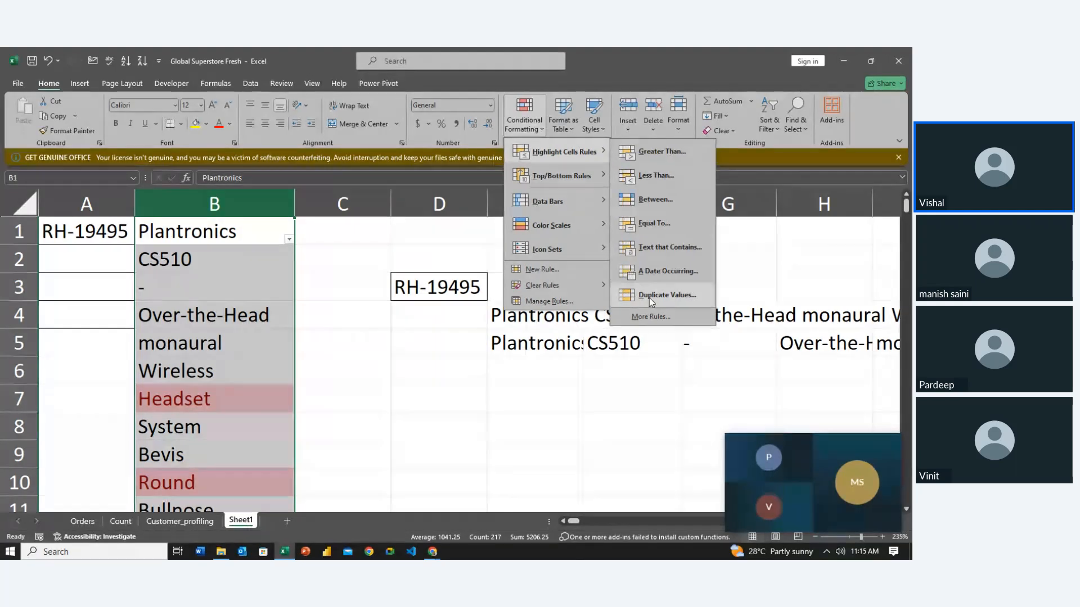
click(649, 295)
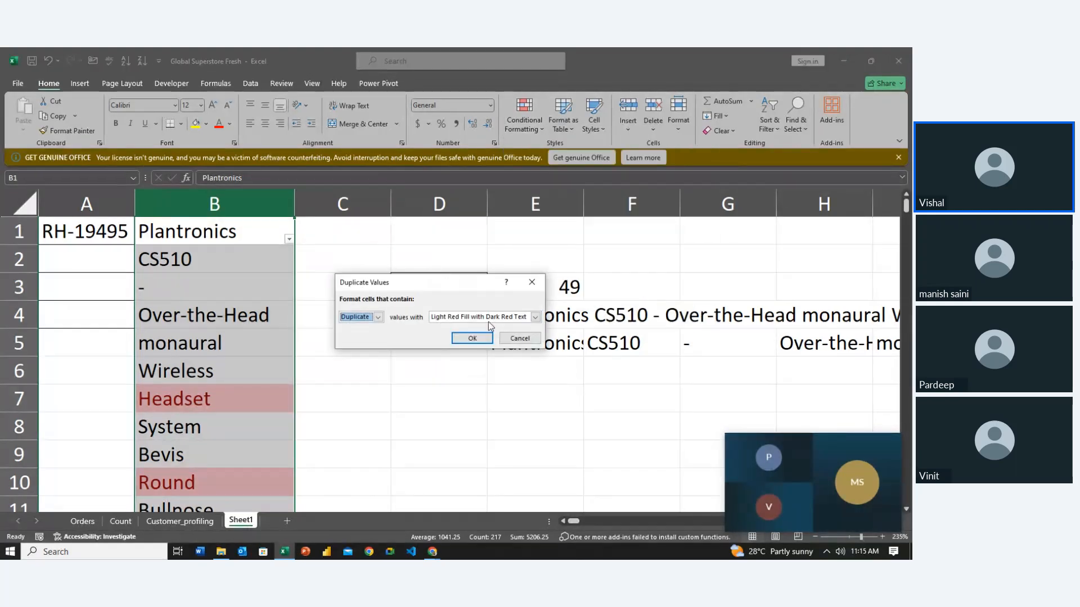
click(378, 317)
click(360, 337)
click(459, 321)
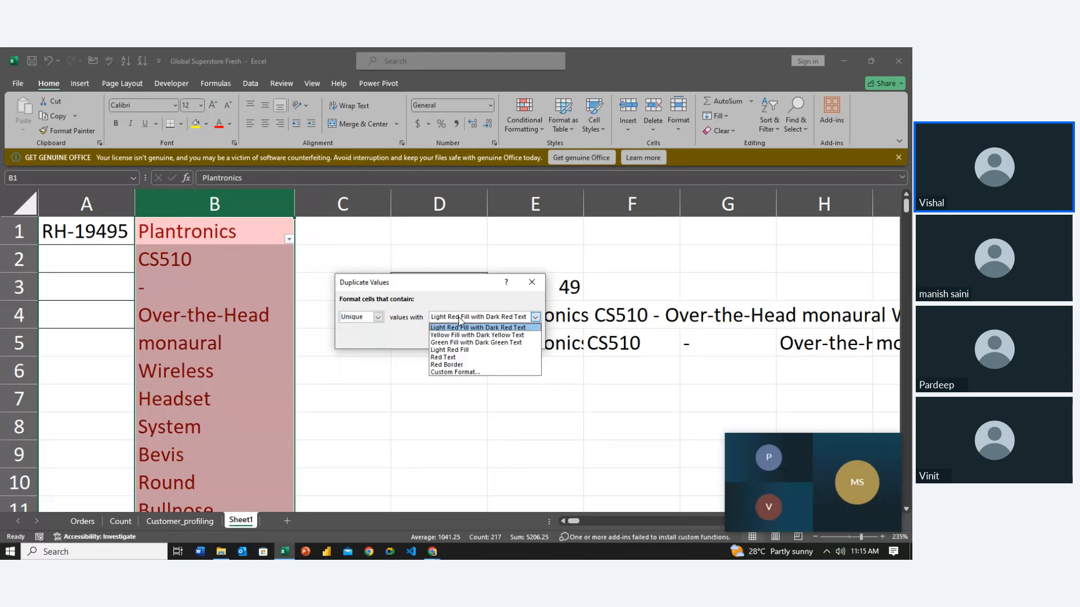
click(459, 335)
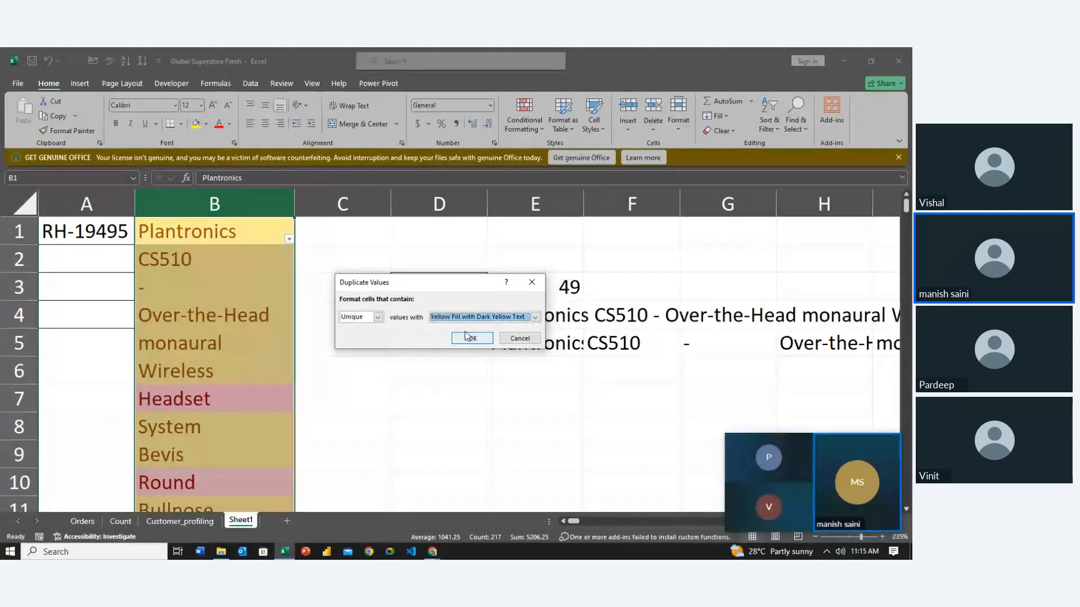
click(473, 318)
click(472, 343)
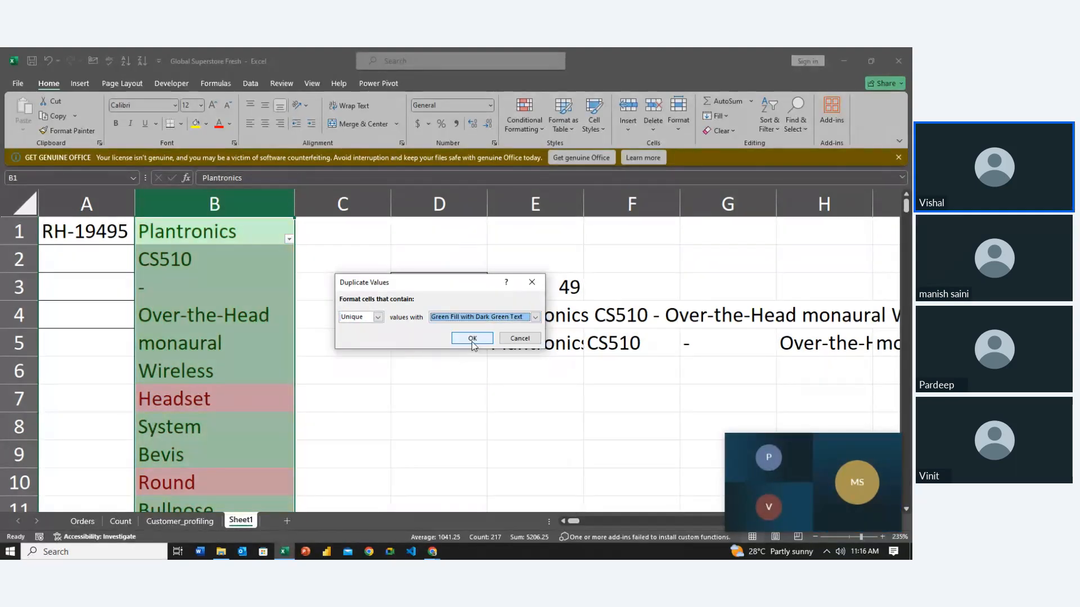
click(475, 337)
click(395, 401)
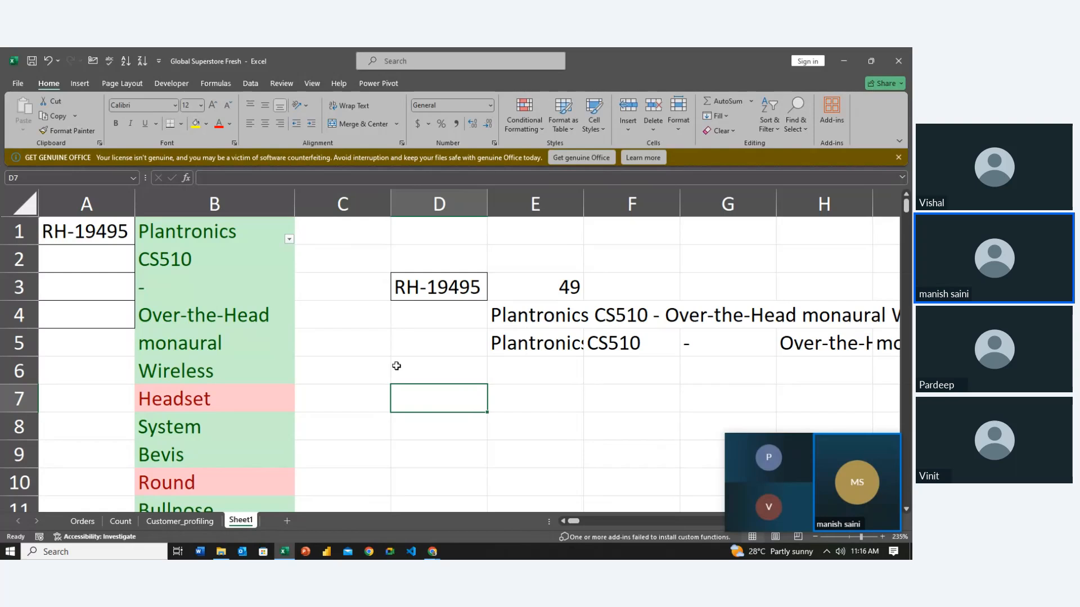
Step: Select the word list in column B from B1 to its end and look through the red and green highlighted values
key(Left)
key(Up)
key(Left)
key(Up)
key(Up)
key(Up)
key(Up)
key(Up)
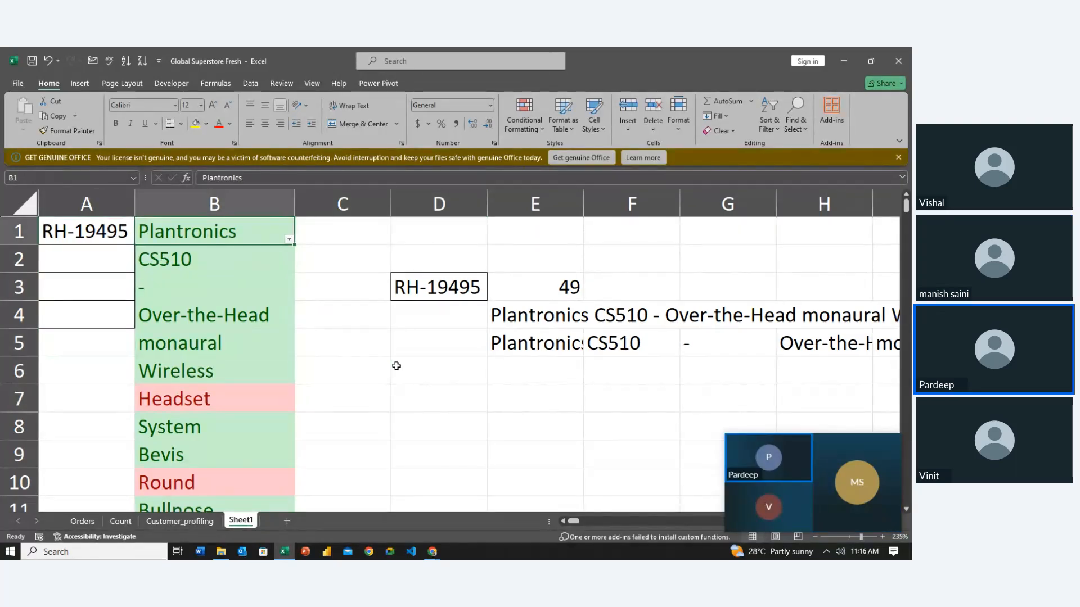
key(ctrl+shift+Down)
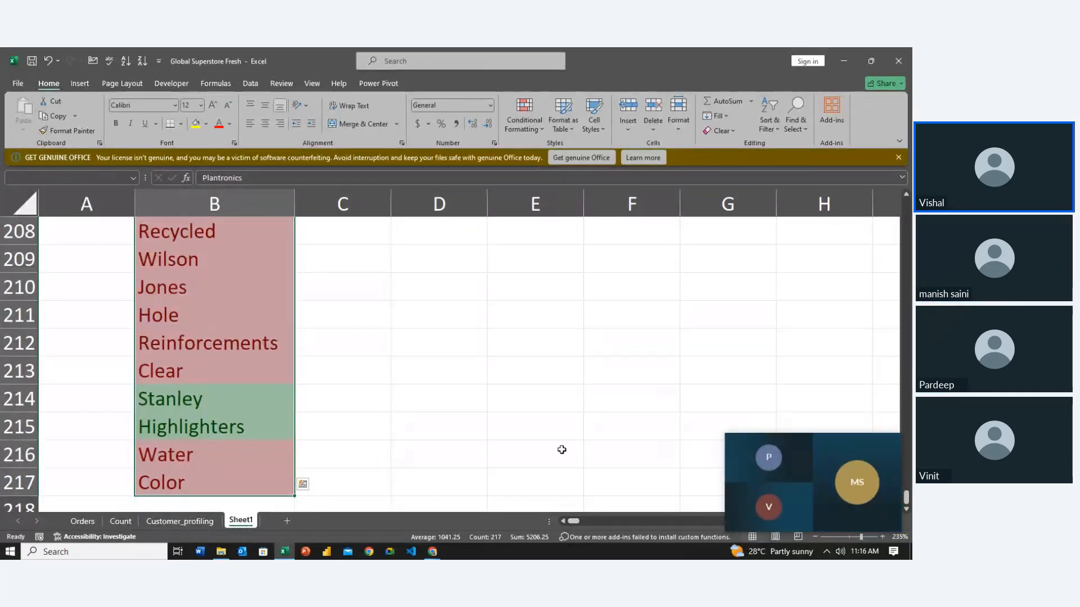
mouse_move(772, 485)
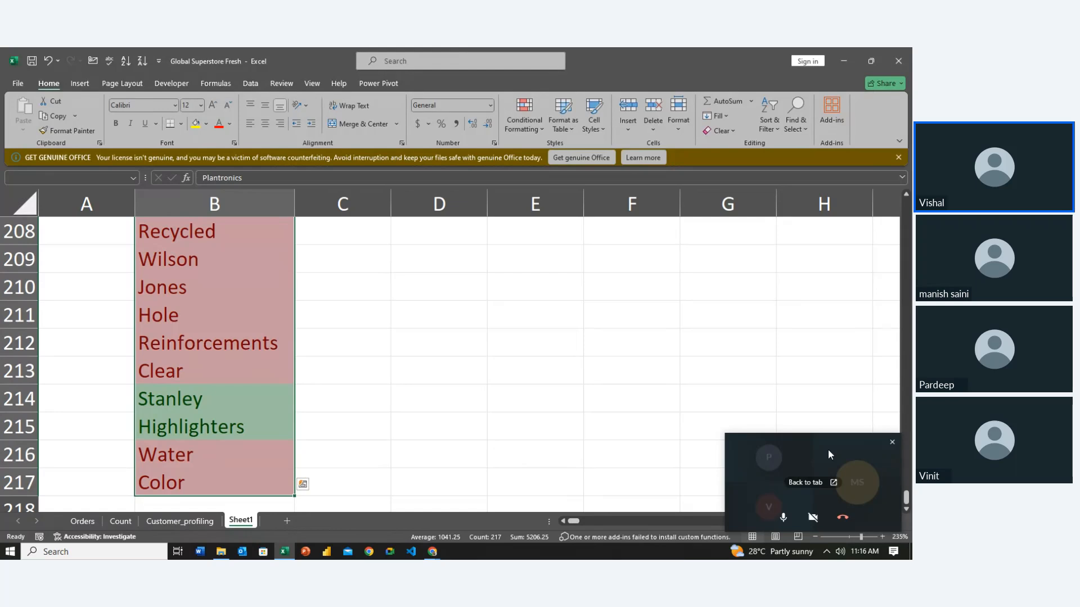
drag(828, 454, 838, 355)
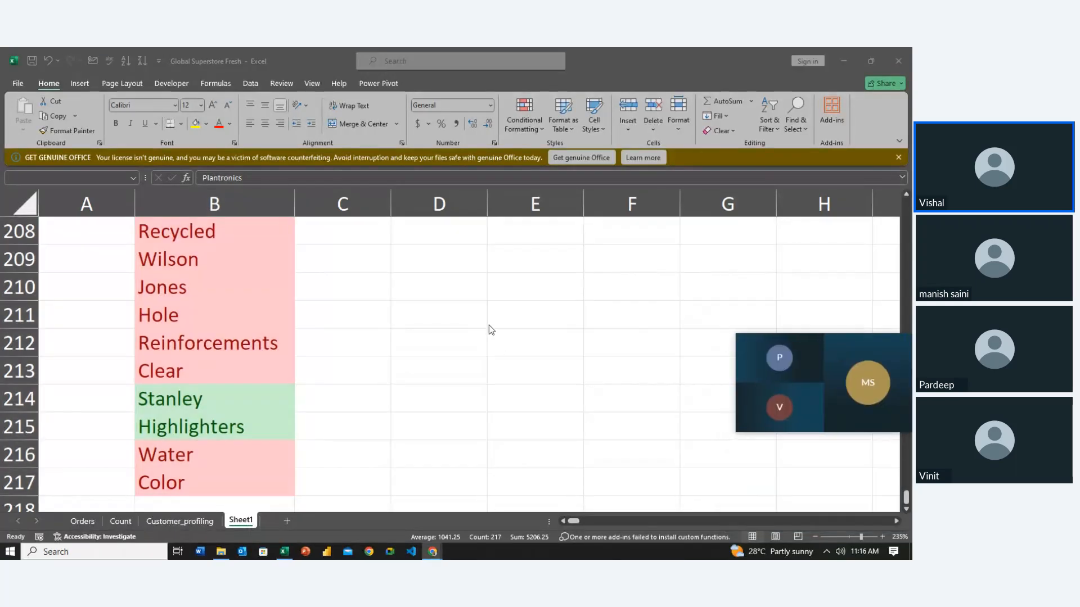
scroll(488, 326, up, 20)
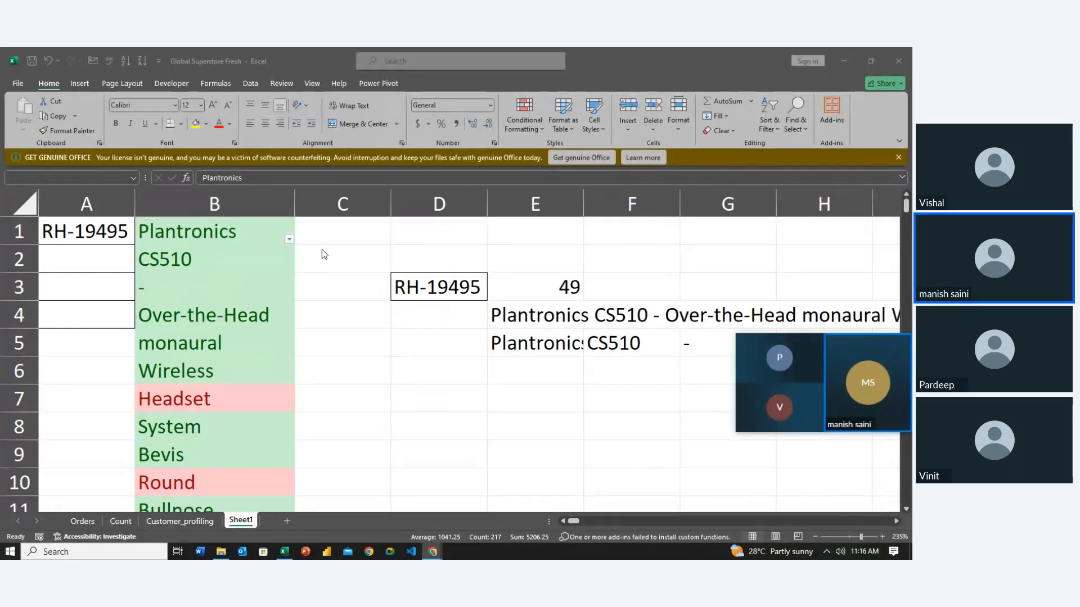
click(242, 236)
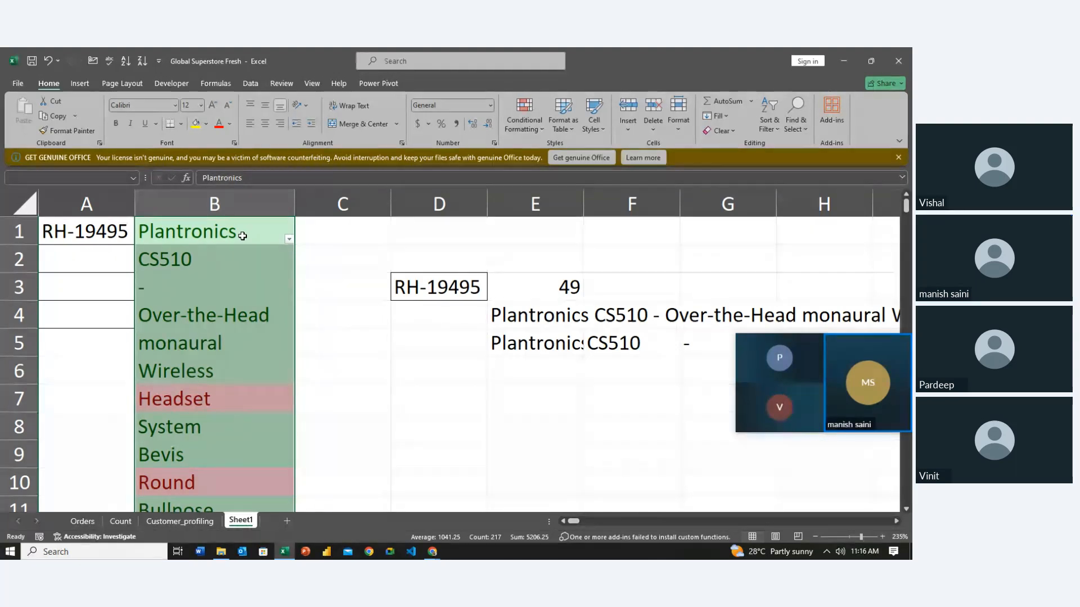
scroll(242, 236, down, 20)
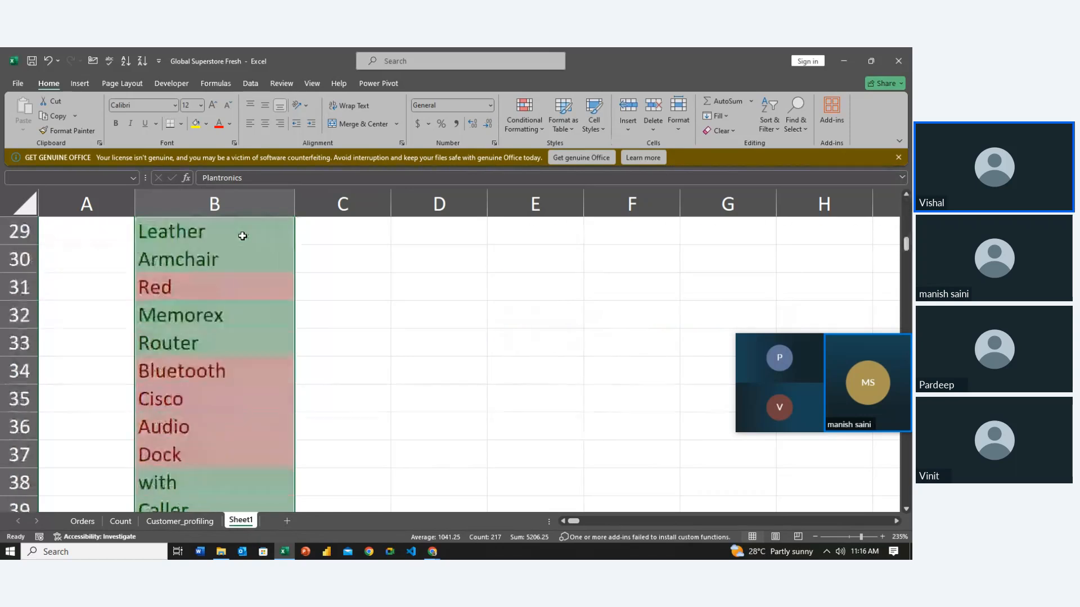
scroll(242, 236, down, 20)
scroll(263, 296, up, 20)
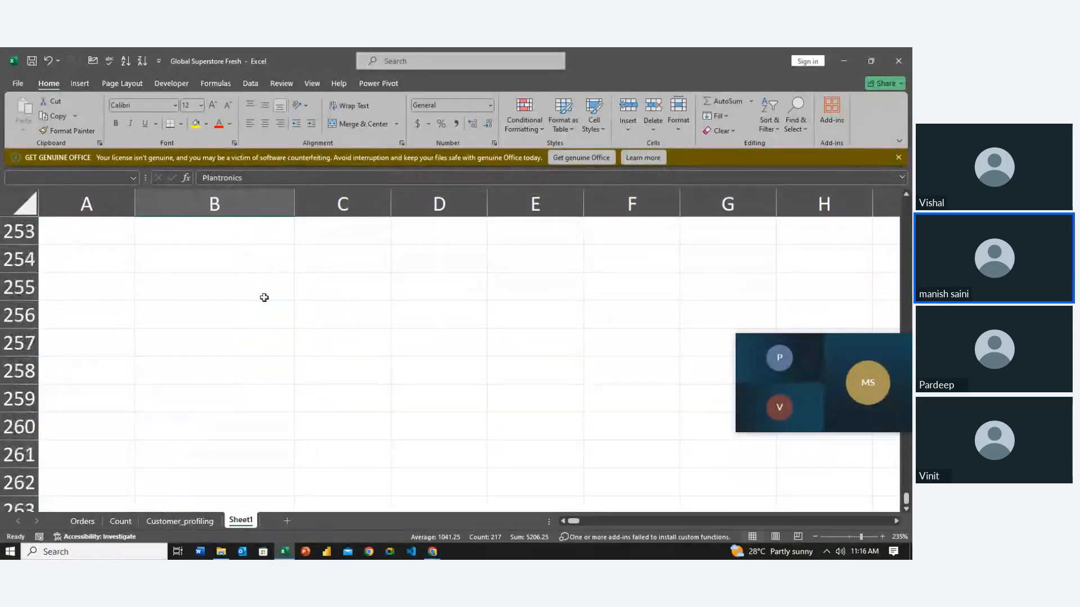
scroll(264, 297, up, 20)
Step: Enter =UNIQUE(B1:B217) in D7 to list each word of column B once
click(398, 407)
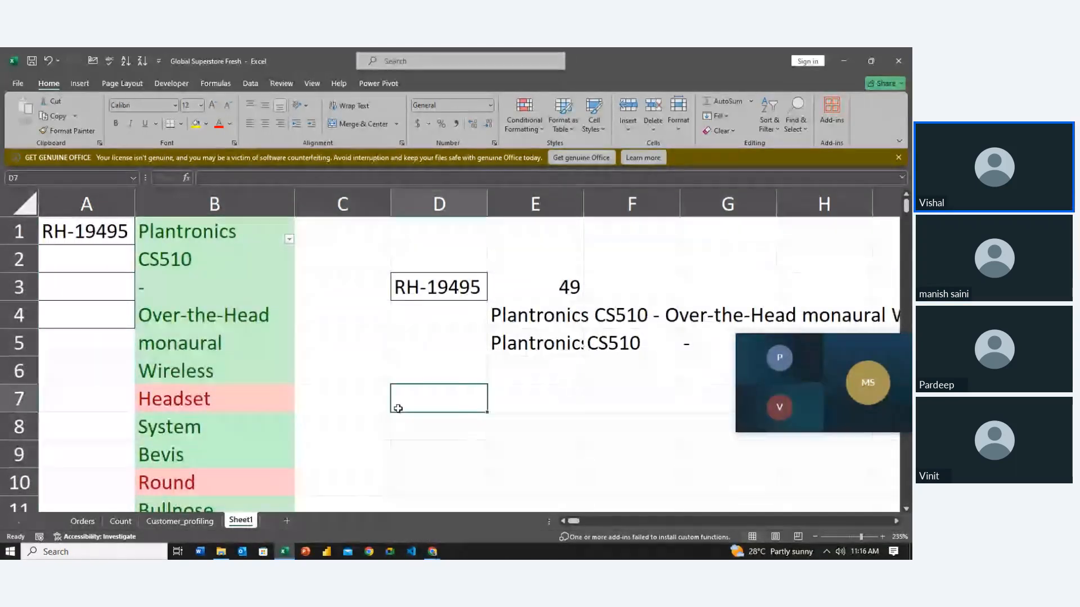
text(=uni)
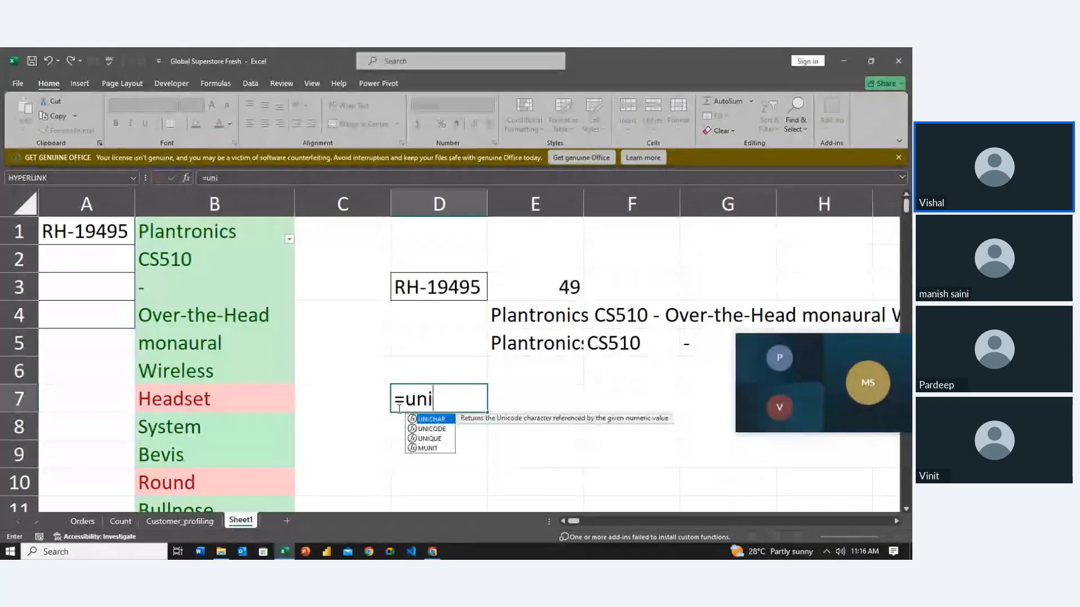
key(Down)
key(Down)
key(Tab)
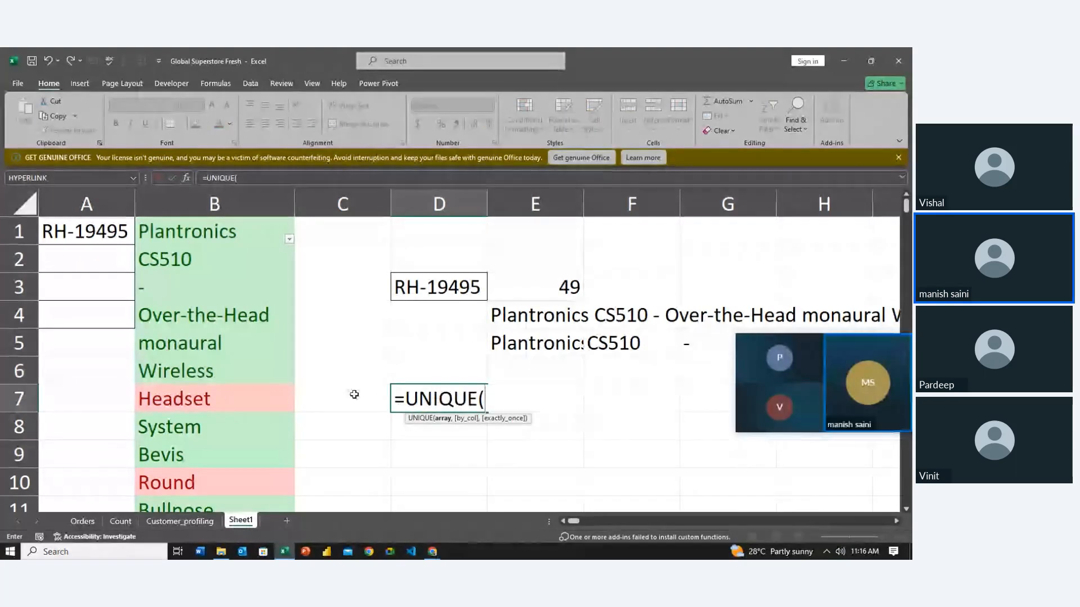
click(246, 233)
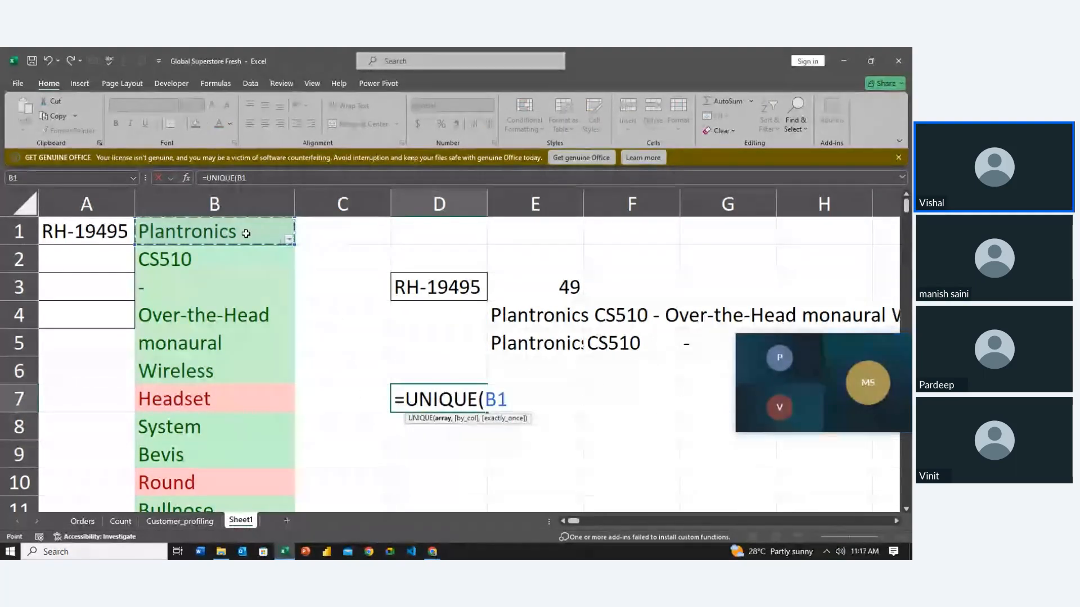
key(ctrl+shift+Down)
key(Return)
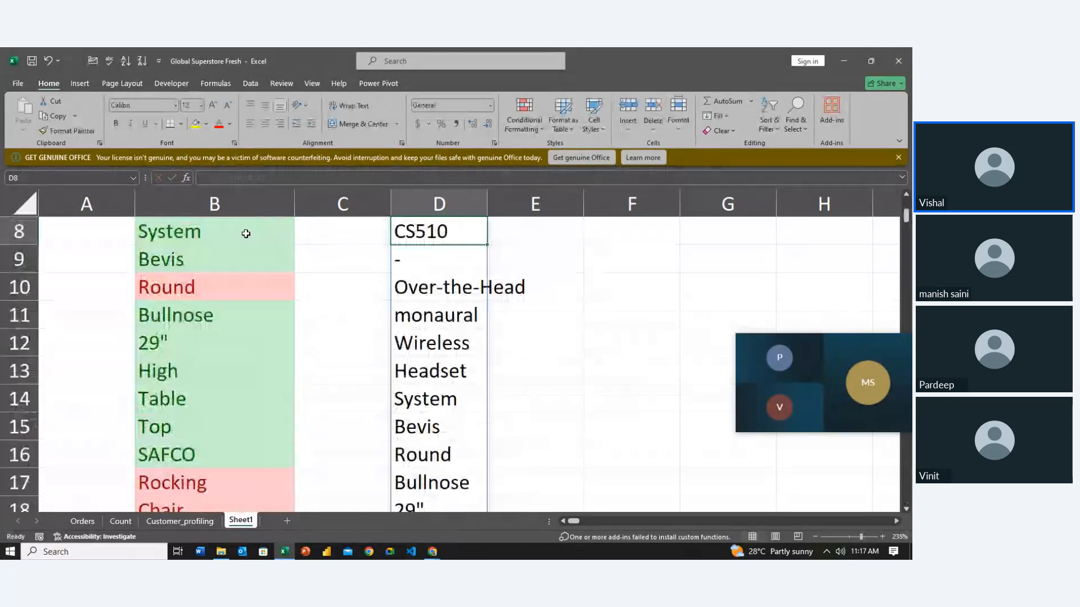
Step: Copy the whole unique word list starting at D7 and paste it over itself as values
key(Up)
key(Up)
key(Up)
key(Right)
key(Down)
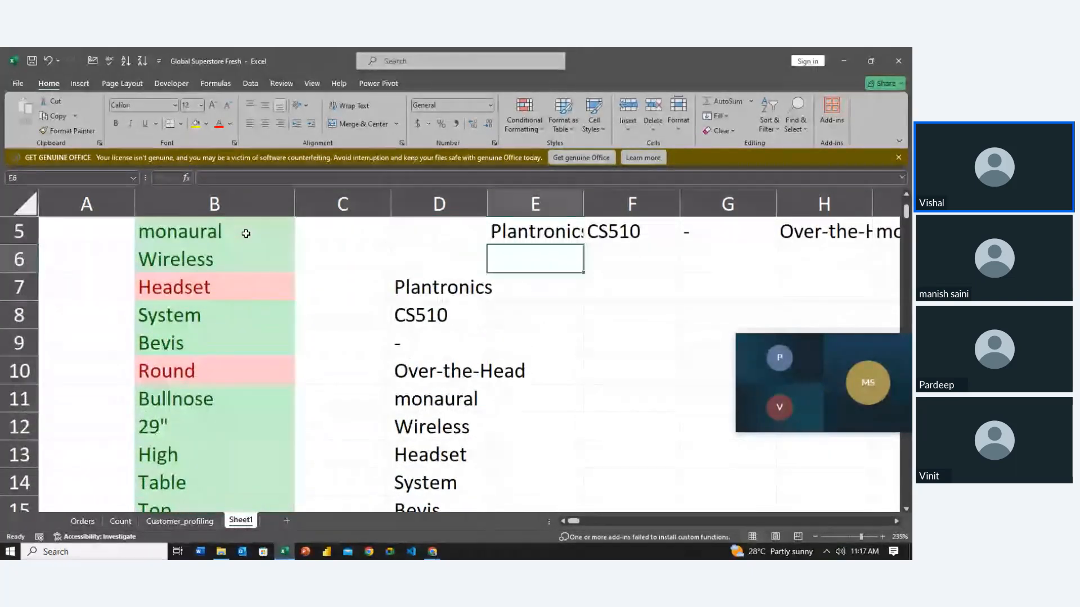
key(Left)
key(Down)
key(ctrl+shift+Down)
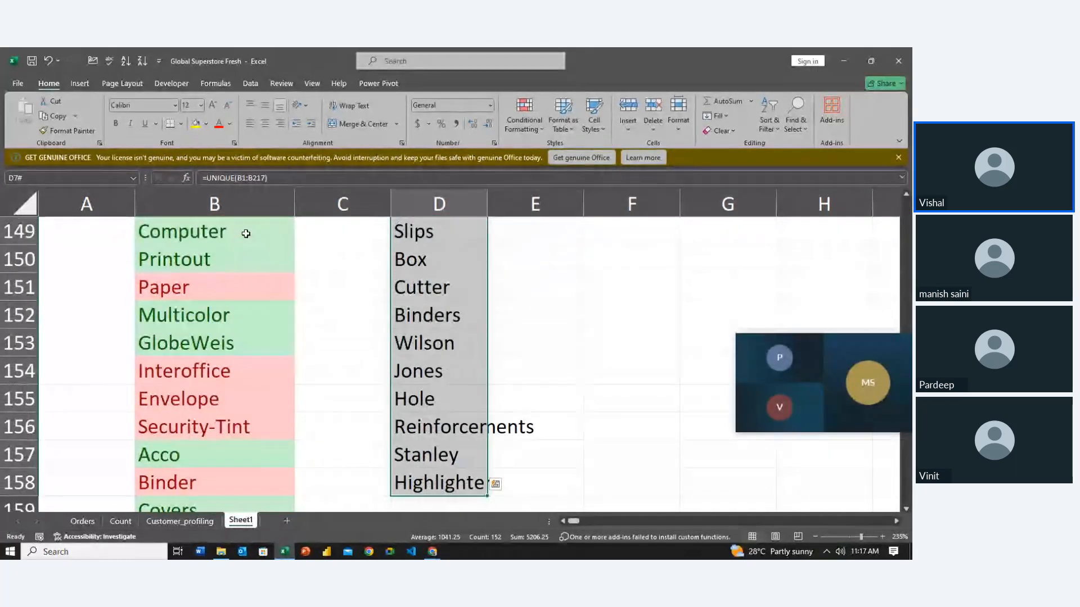
key(ctrl+c)
scroll(245, 233, up, 20)
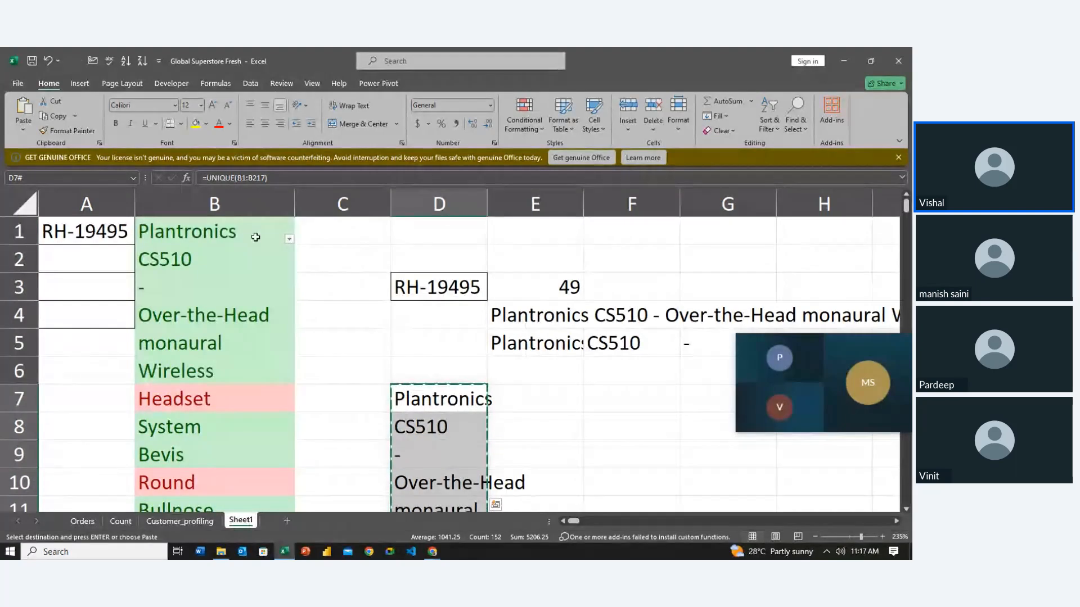
right_click(426, 409)
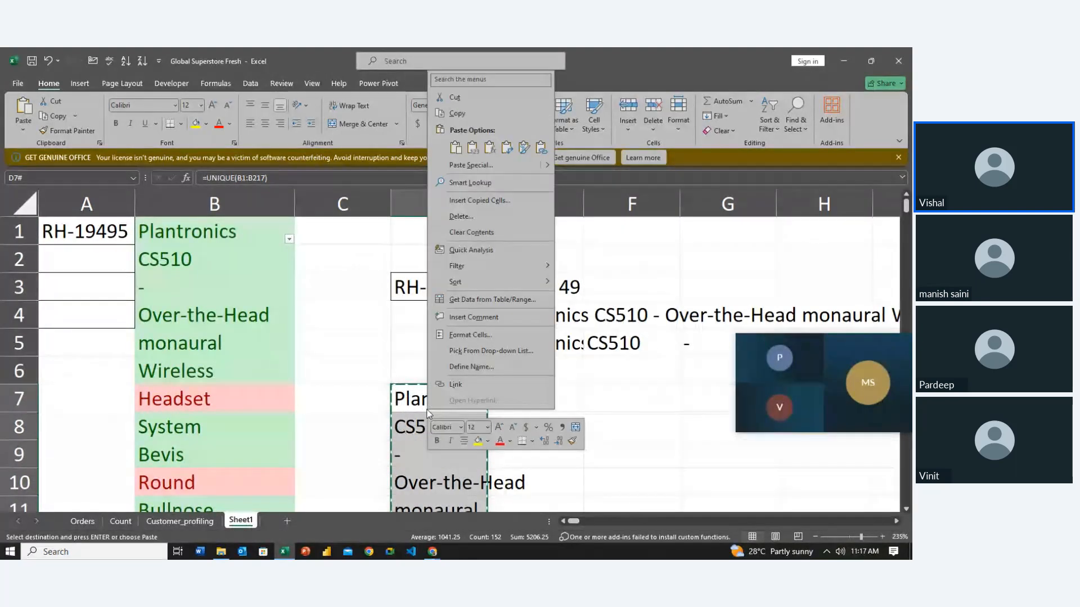
click(477, 143)
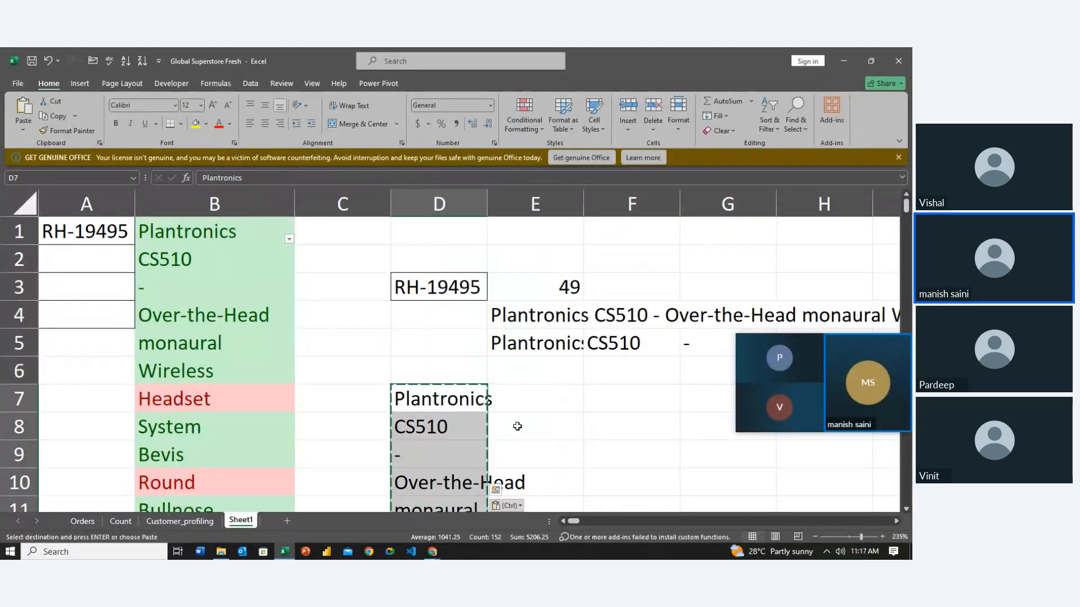
Step: Enter =COUNTA(D7:D158) in E7 to count the words in the unique list, and check its formula
double_click(533, 391)
text(=coun)
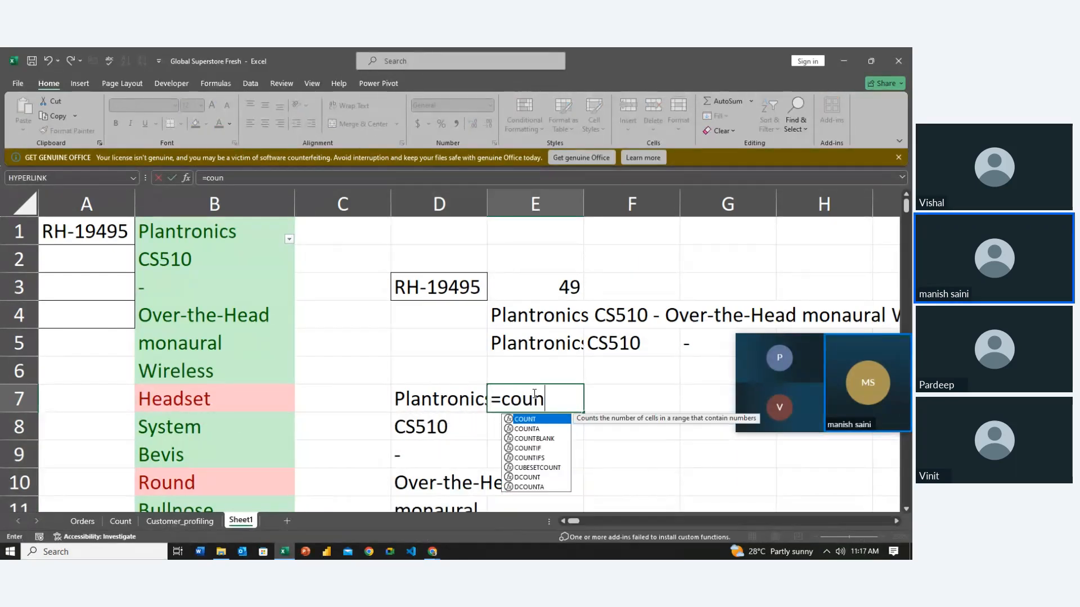
key(Down)
key(Tab)
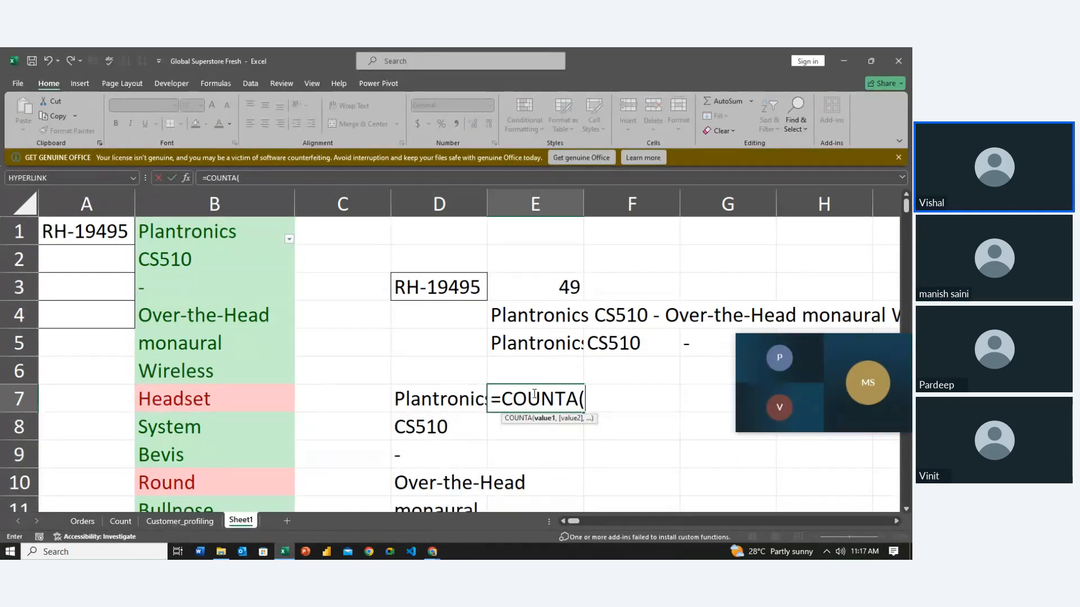
click(444, 394)
key(ctrl+shift+Down)
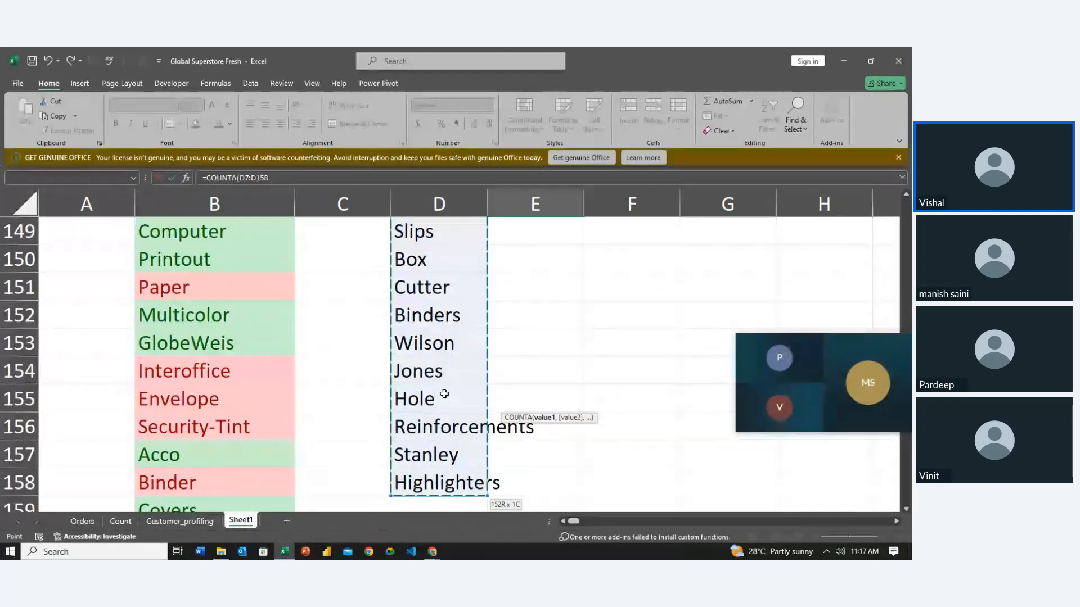
key(Return)
key(Up)
key(Up)
key(Up)
key(Up)
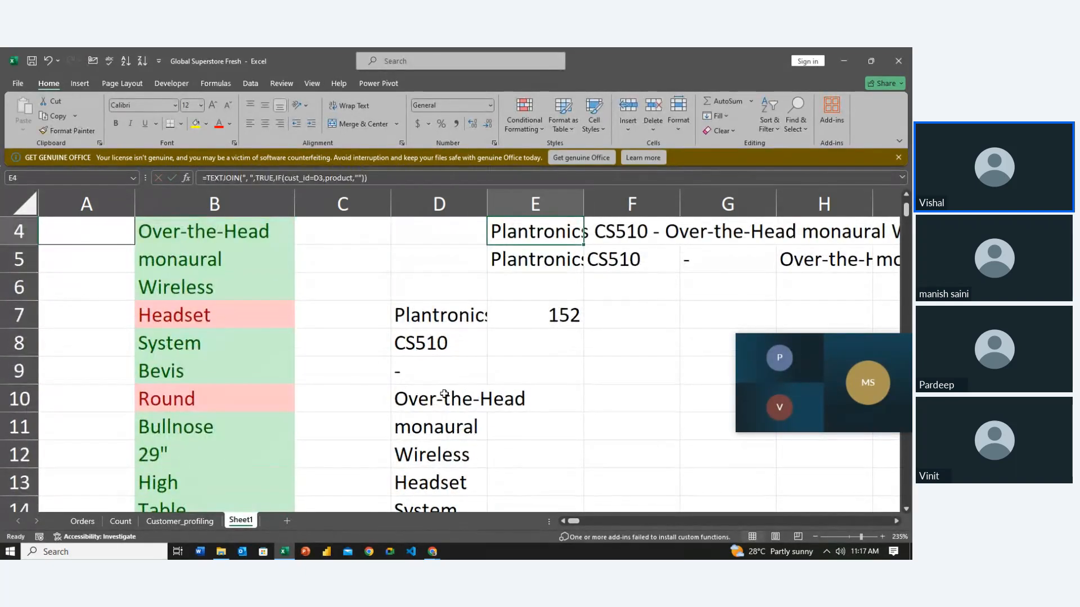
key(Down)
key(Down)
key(Down)
key(Down)
key(Down)
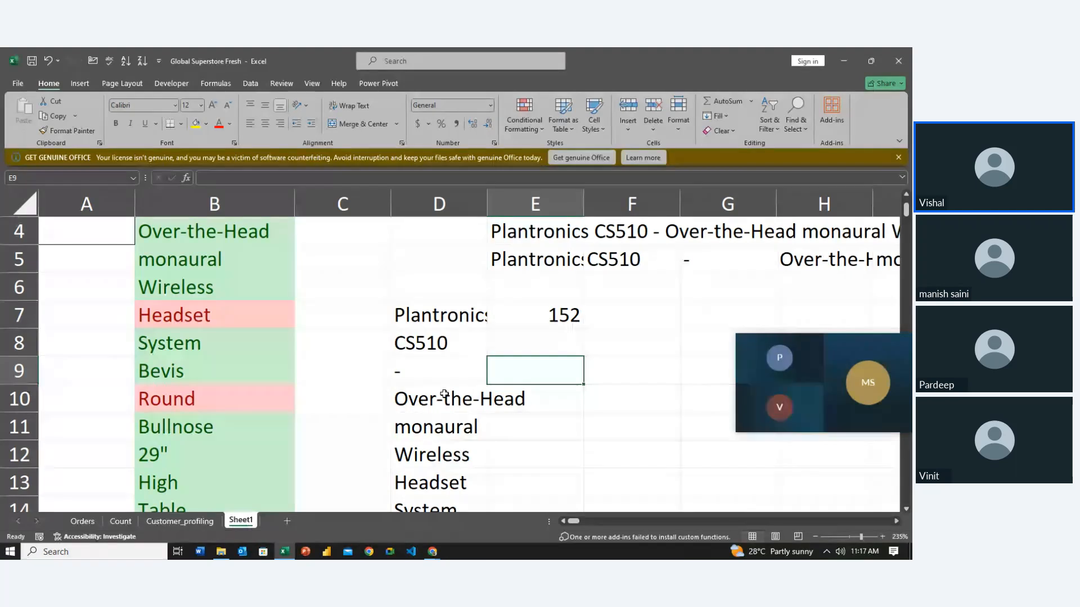
key(Up)
key(Up)
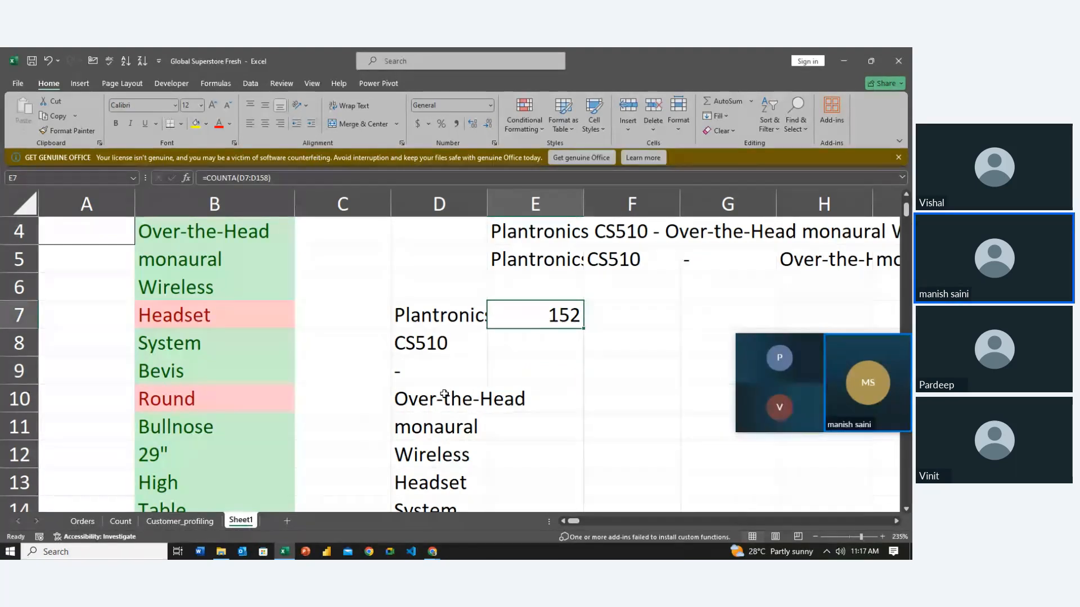
Step: Compare the start of the highlighted word list in column B with the unique word list starting at D7
key(Left)
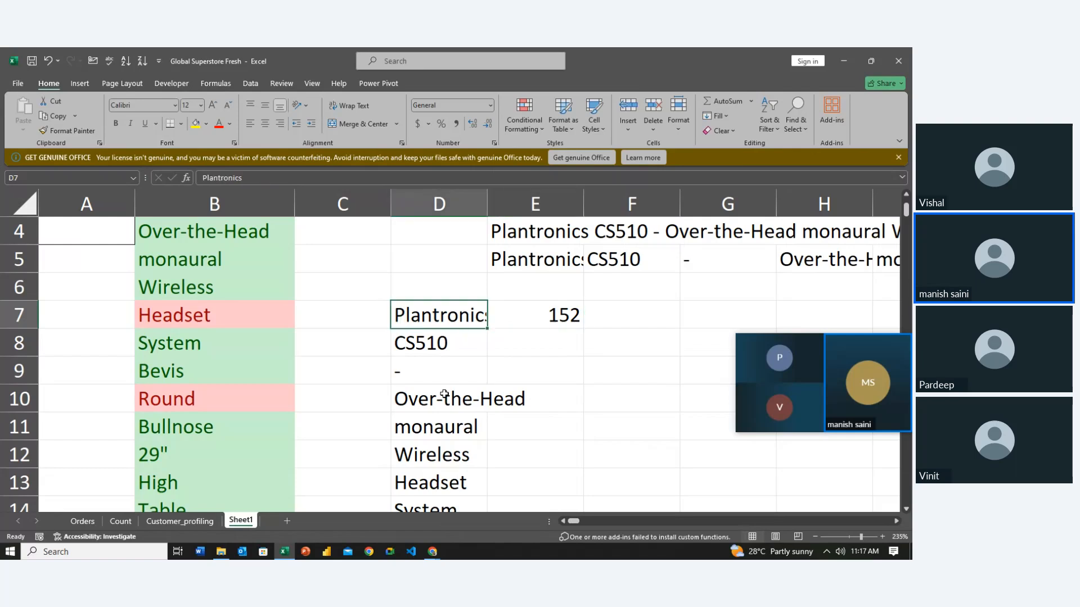
key(Left)
key(Left)
key(Up)
key(Up)
key(Up)
key(Up)
key(Up)
key(Up)
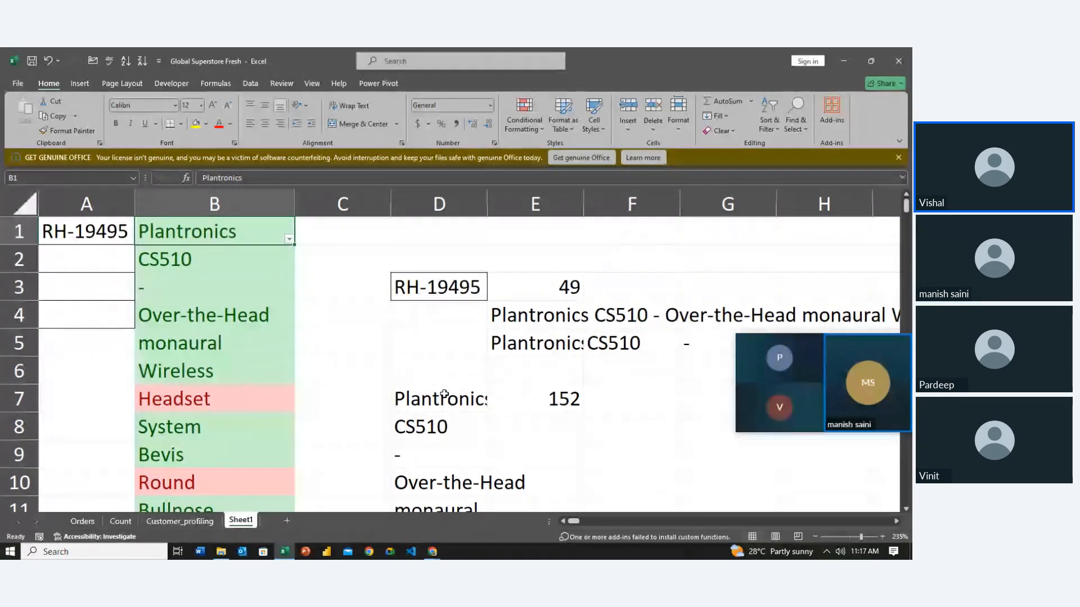
key(Right)
key(Down)
key(Down)
key(Down)
key(Down)
key(Down)
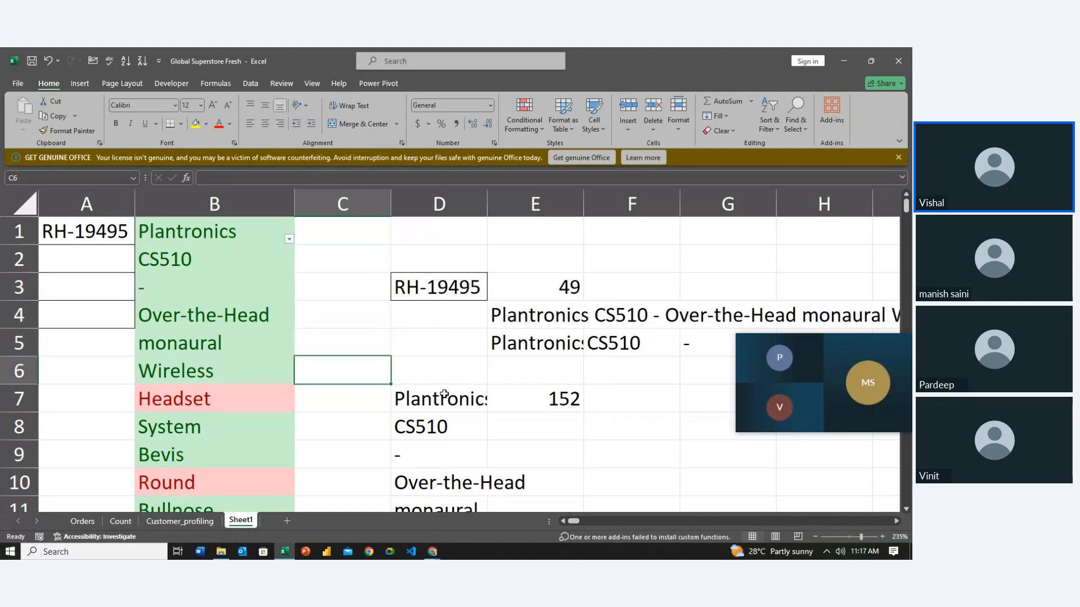
key(Down)
key(Right)
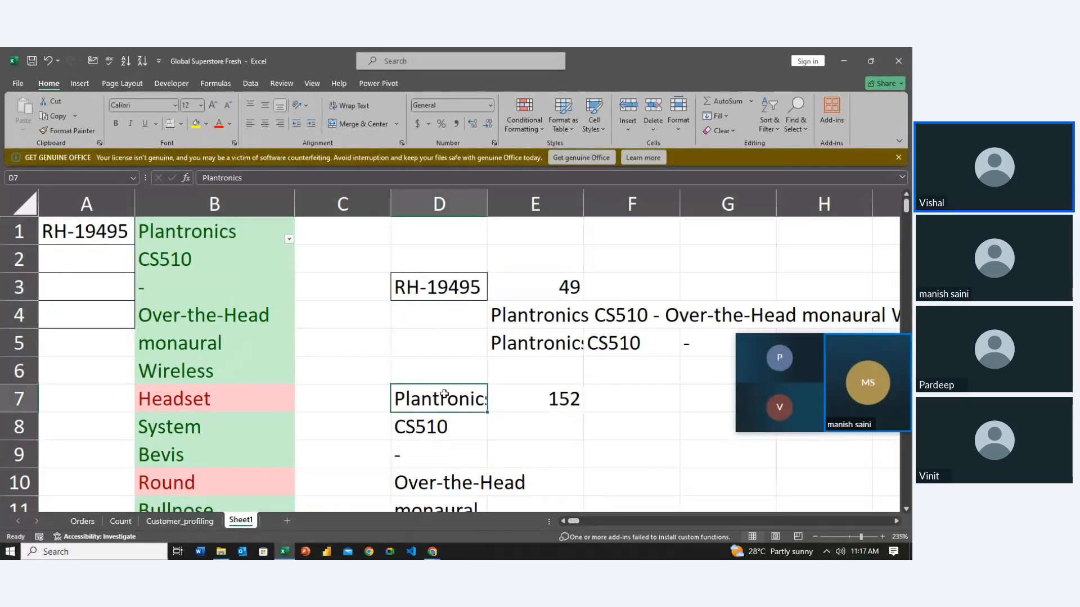
key(Right)
key(Left)
key(Down)
key(Left)
key(Down)
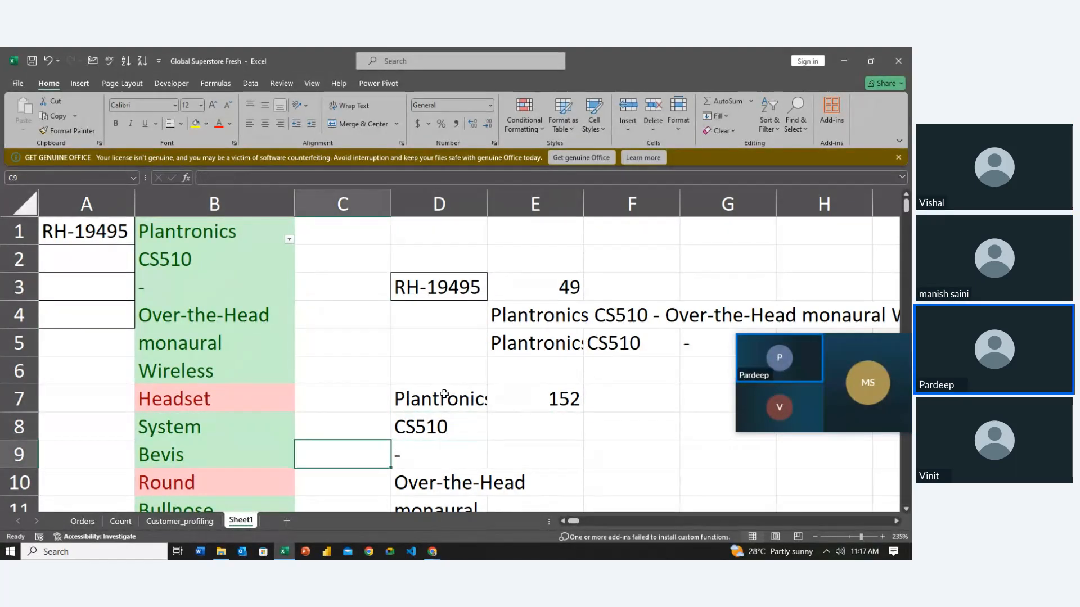
Step: Select the unique word list from D7 to its end and review it against the COUNTA result in E7
key(Up)
key(Right)
key(Up)
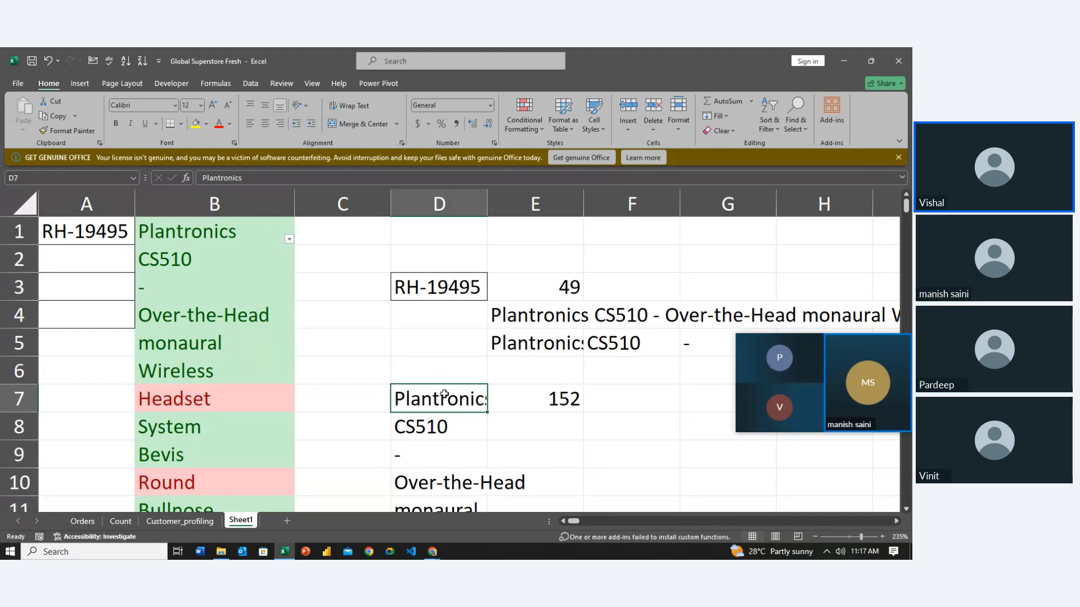
key(ctrl+shift+Down)
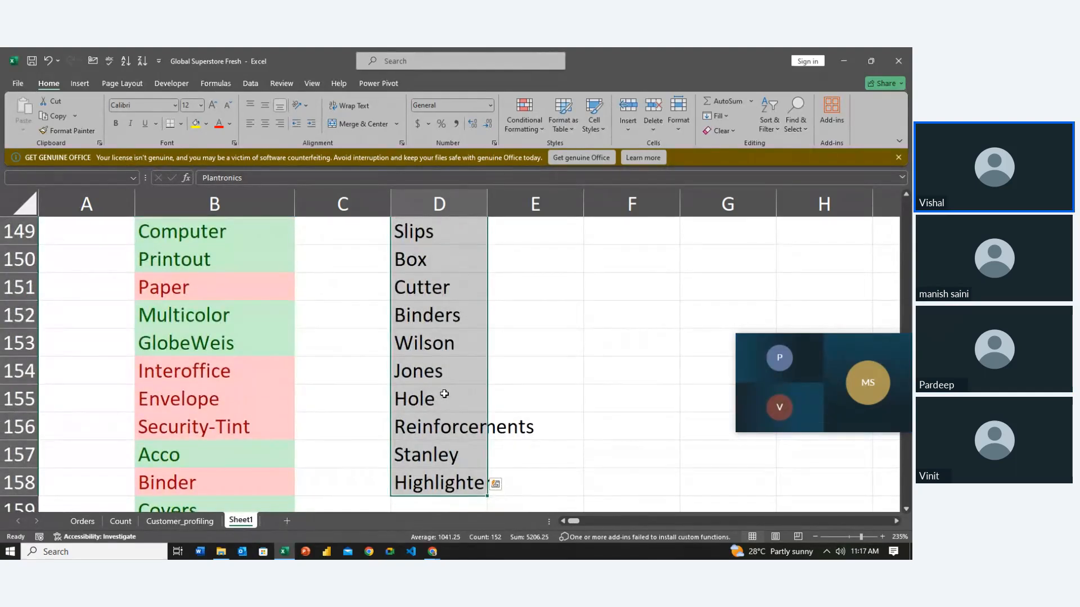
key(Left)
key(Left)
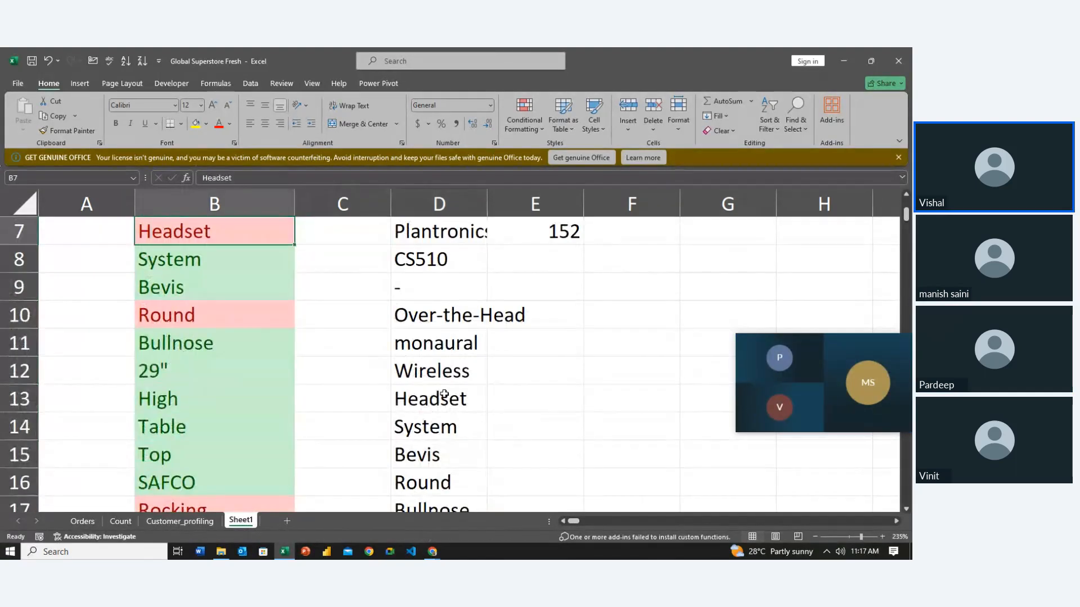
key(Right)
key(Down)
key(Right)
key(Up)
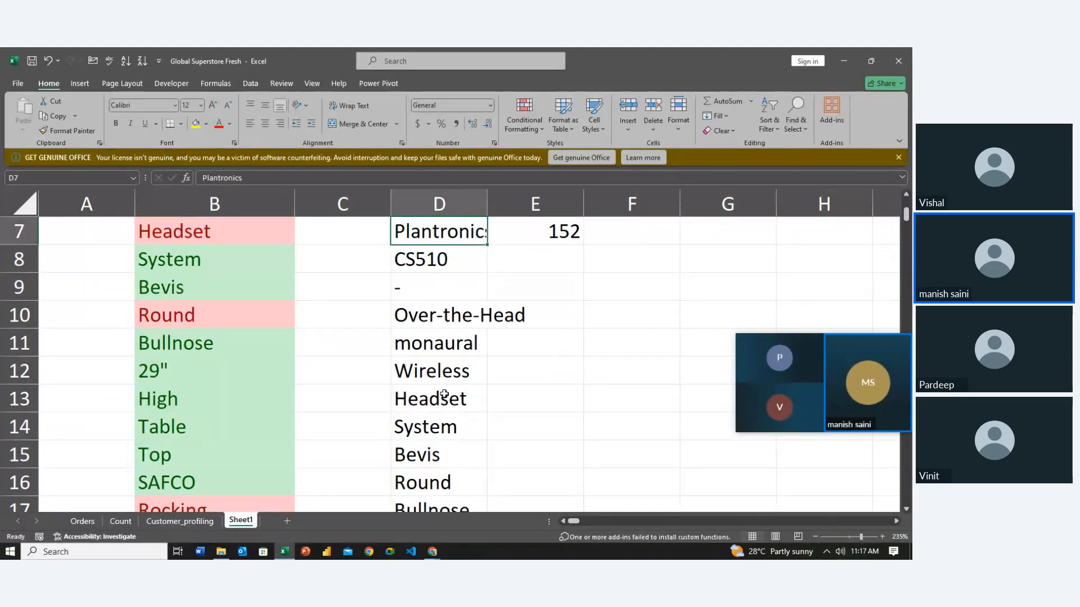
key(Down)
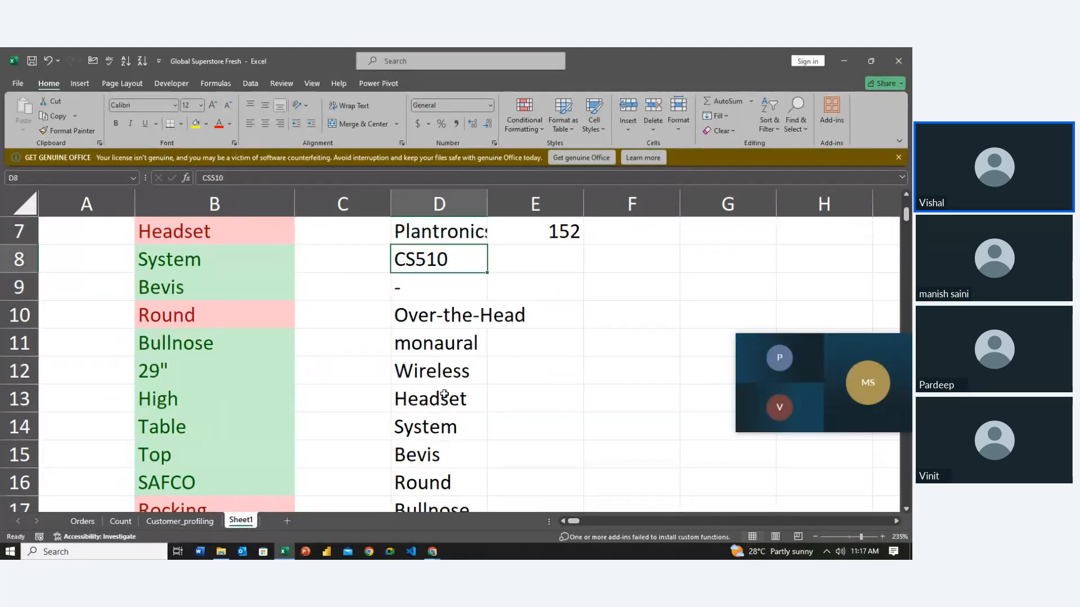
key(Up)
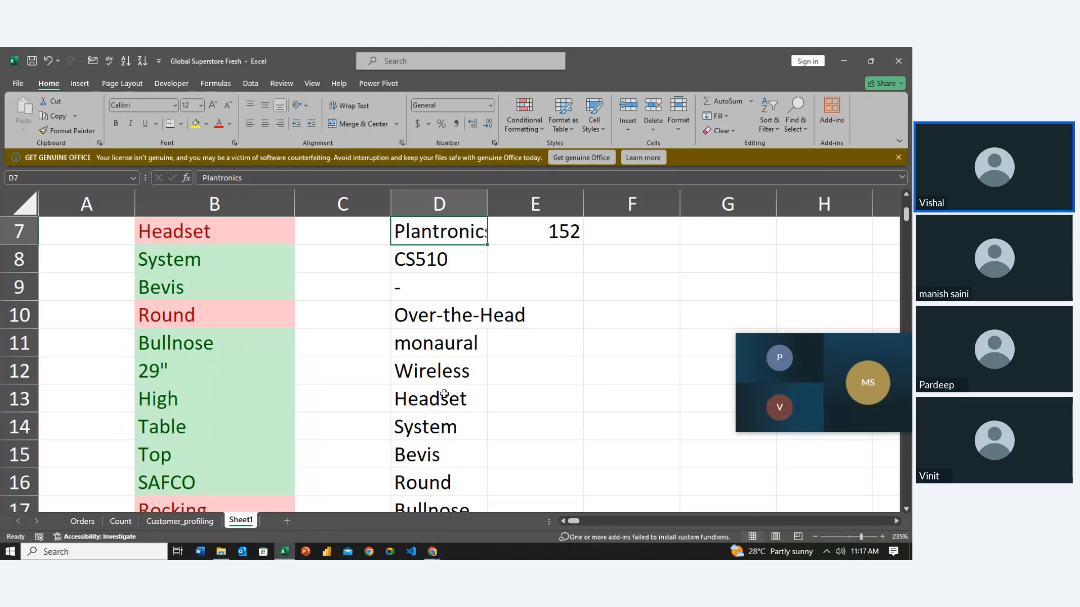
key(Down)
key(Down)
key(Down)
key(Down)
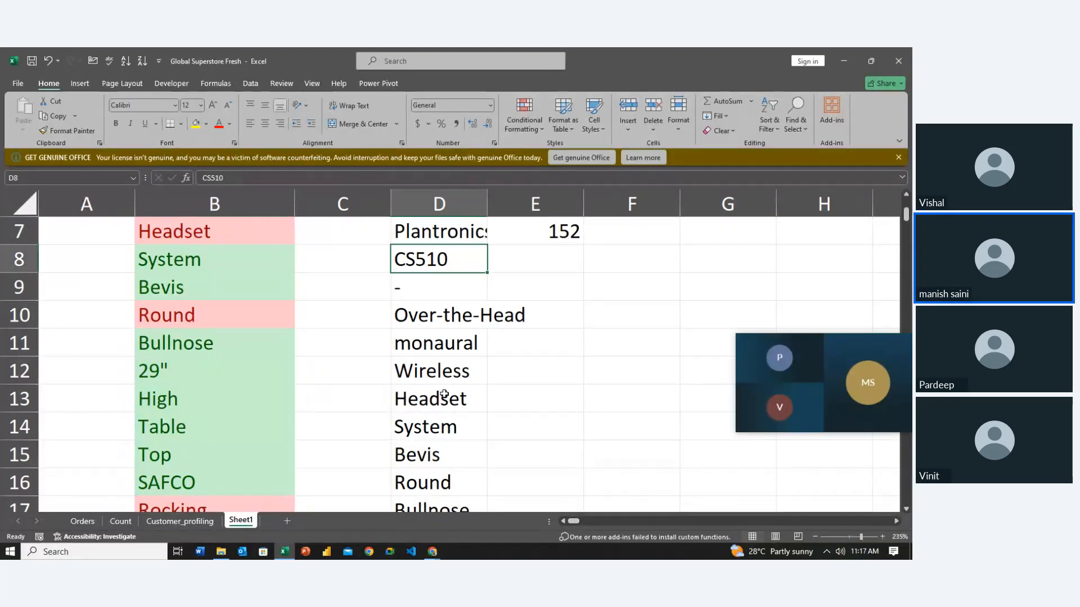
key(Up)
key(Up)
key(Up)
key(Up)
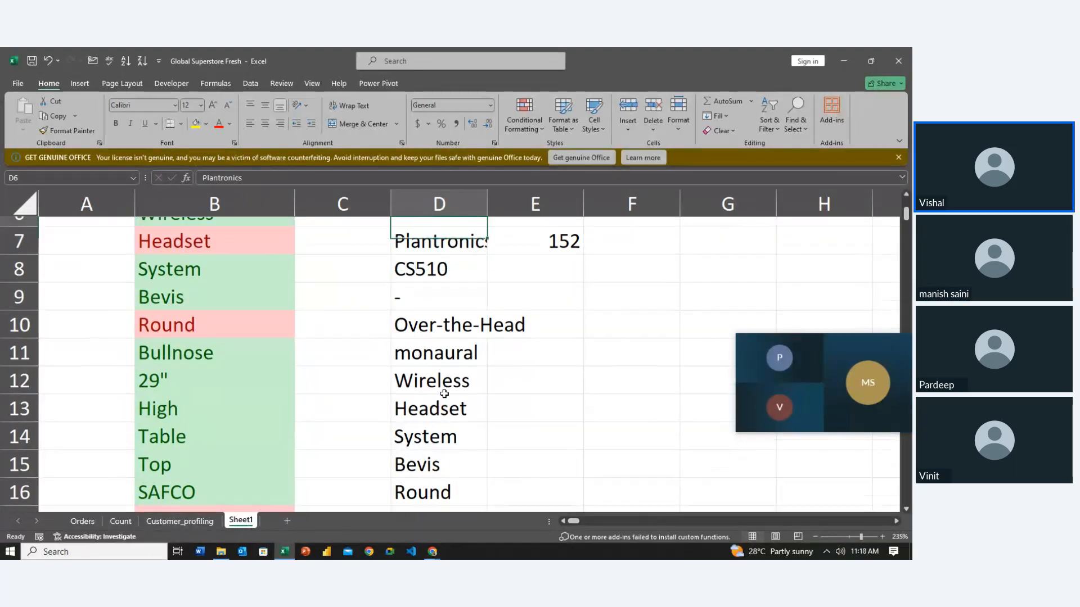
key(Right)
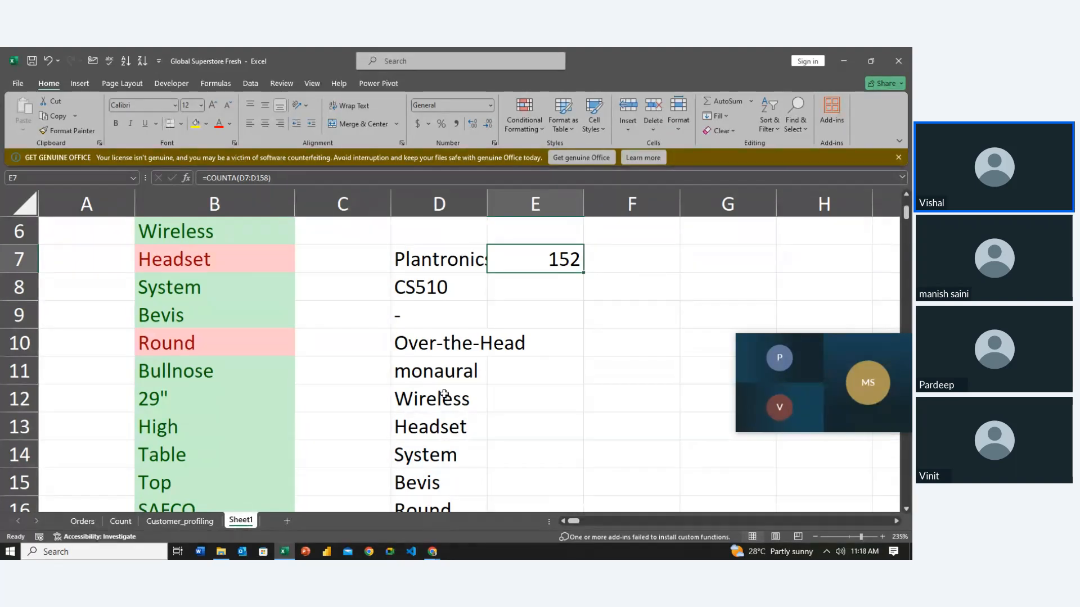
key(Left)
key(ctrl+shift+Down)
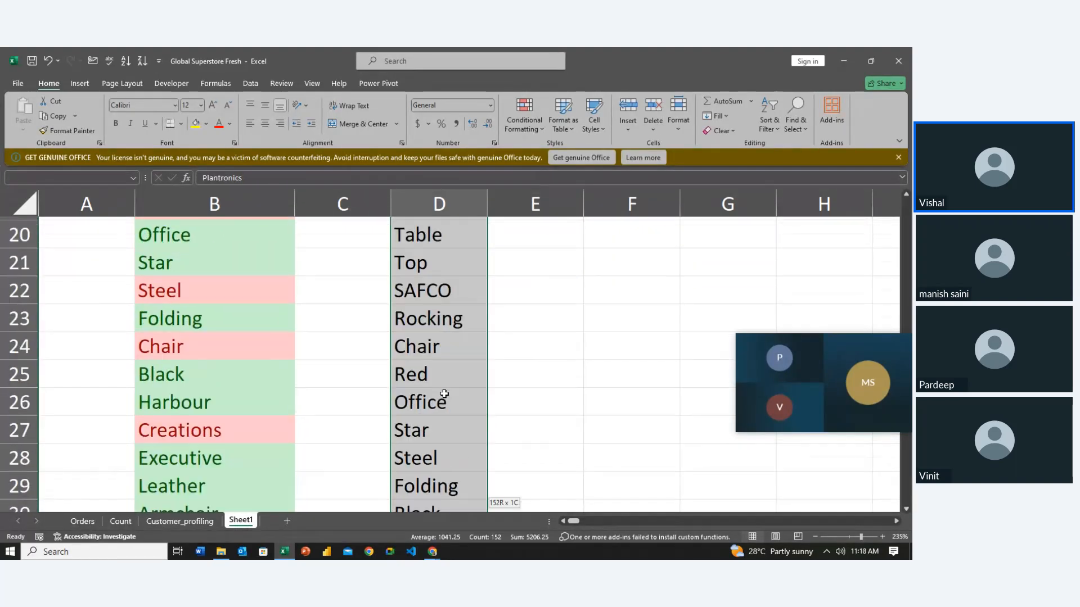
key(Up)
key(Right)
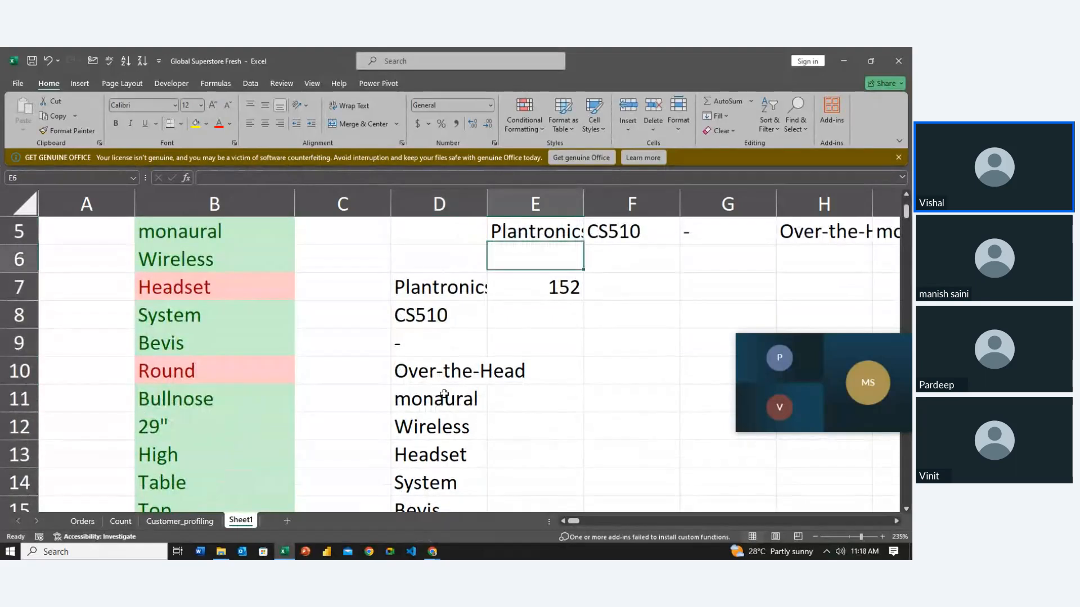
key(Down)
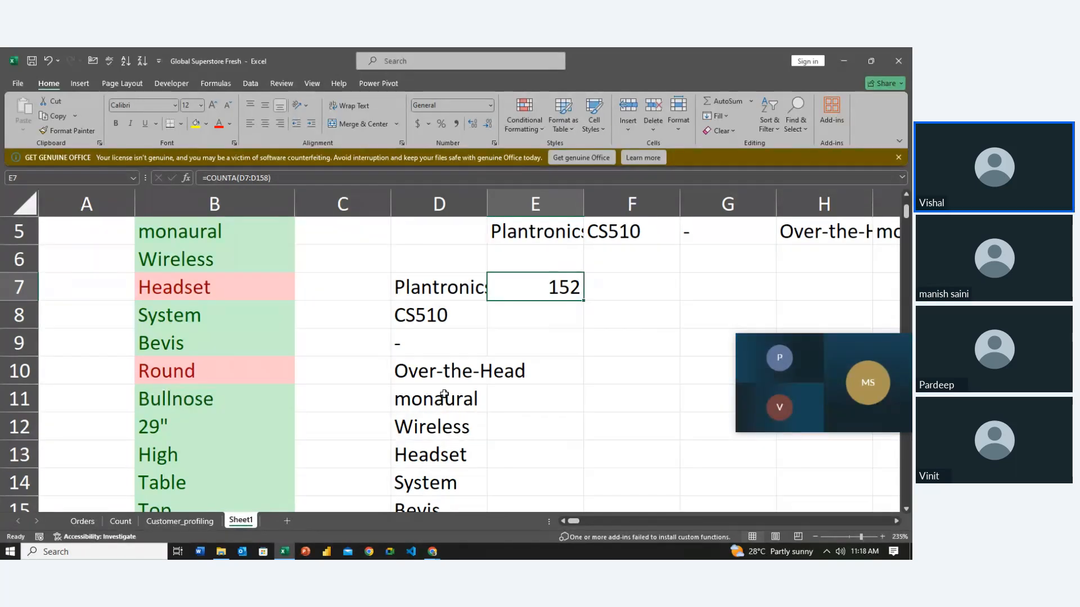
scroll(464, 363, up, 2)
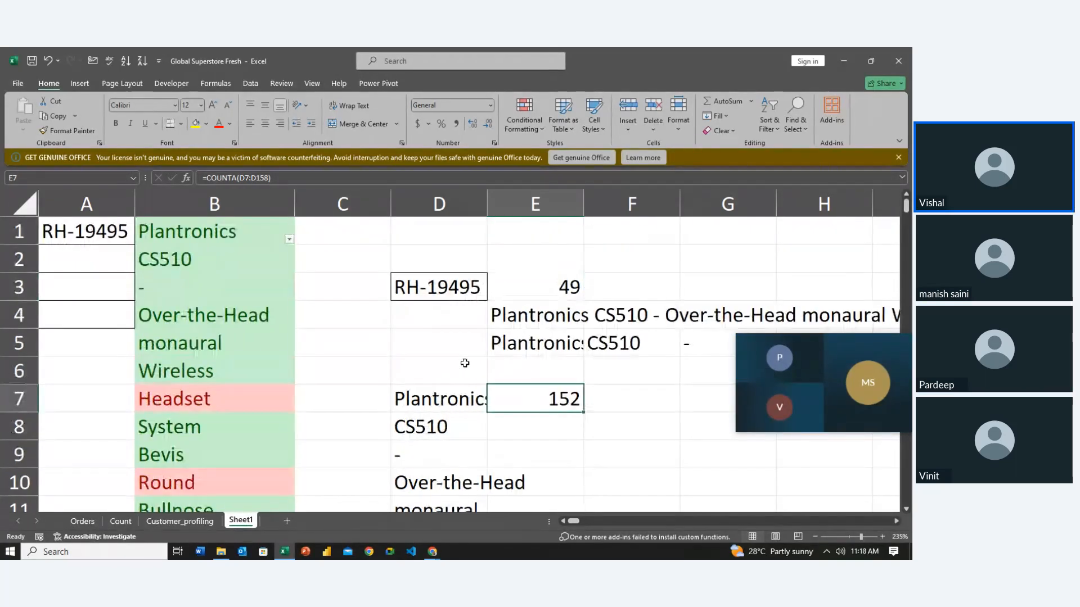
click(464, 363)
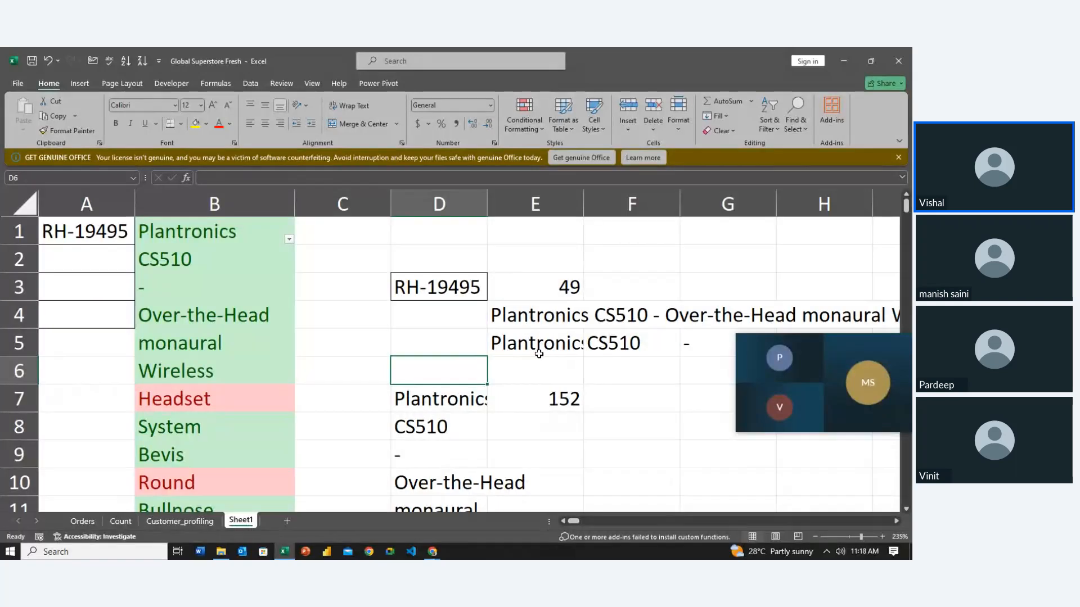
click(536, 378)
click(521, 457)
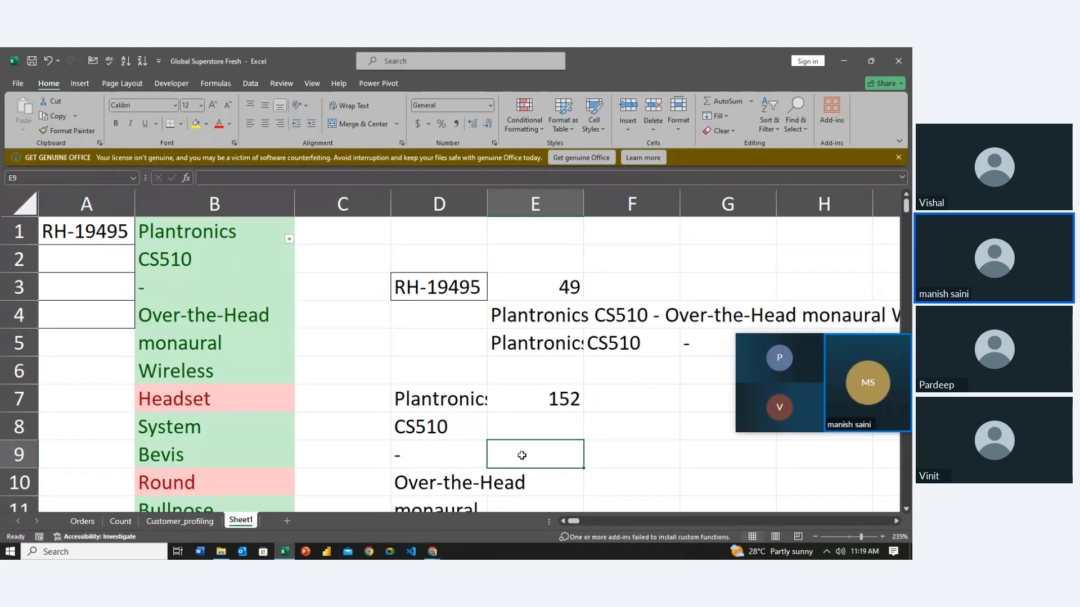
click(542, 436)
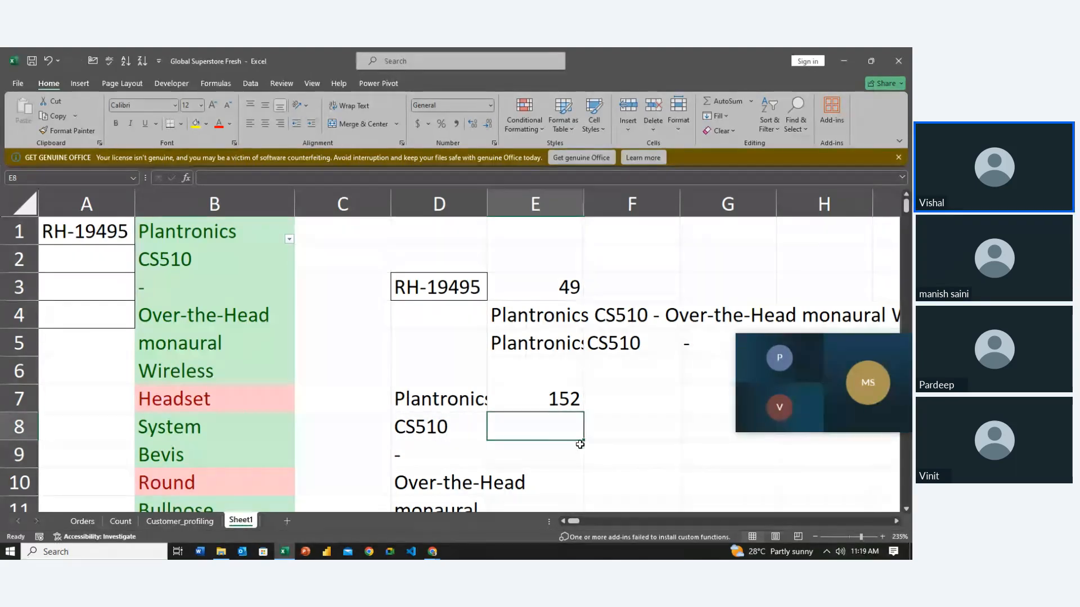
click(601, 437)
click(557, 435)
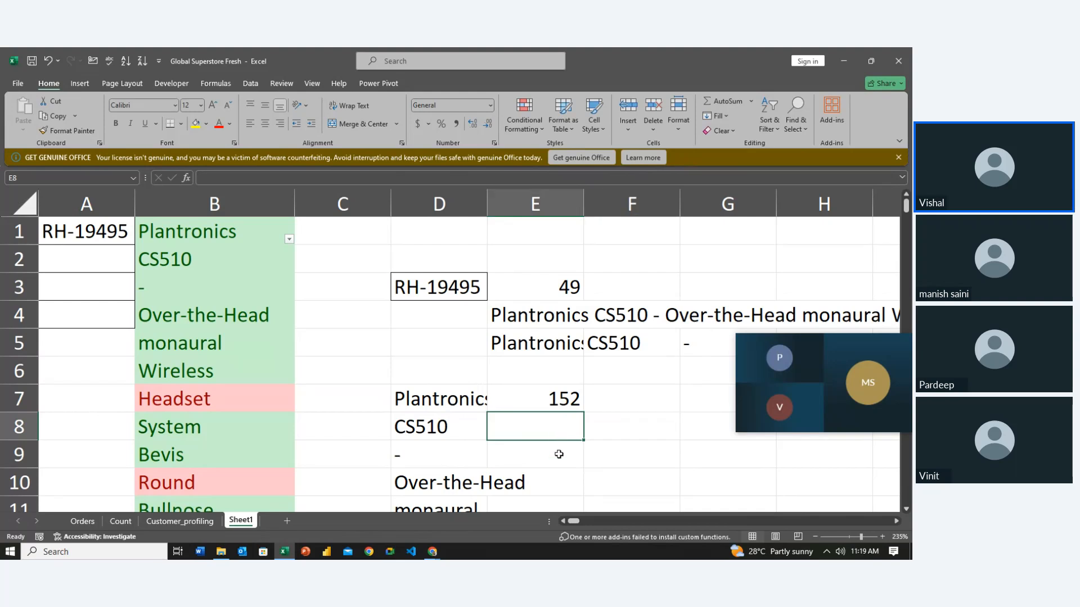
click(558, 454)
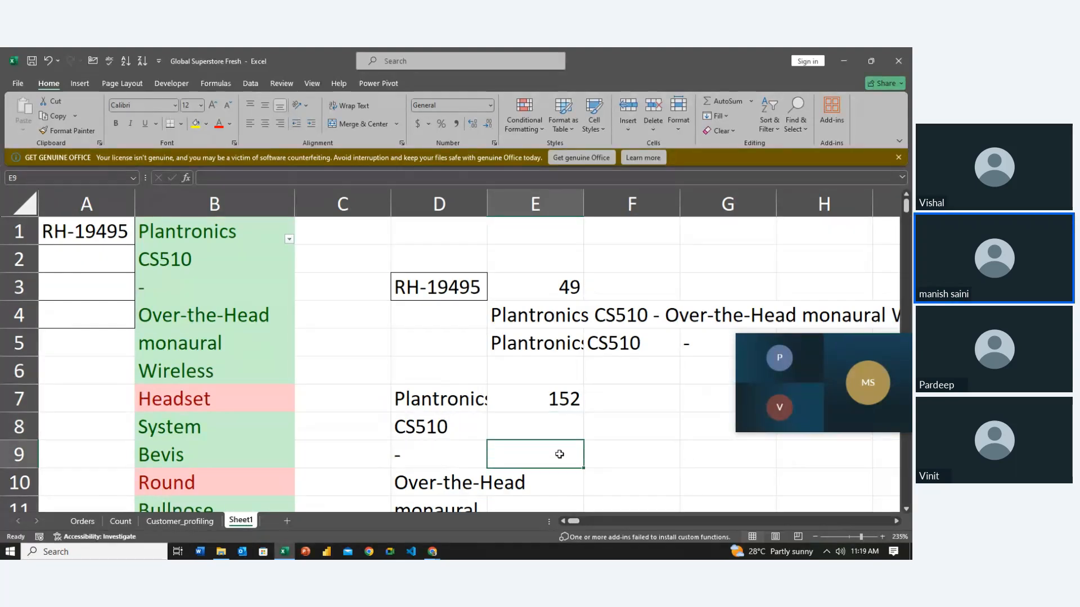
click(598, 436)
click(540, 417)
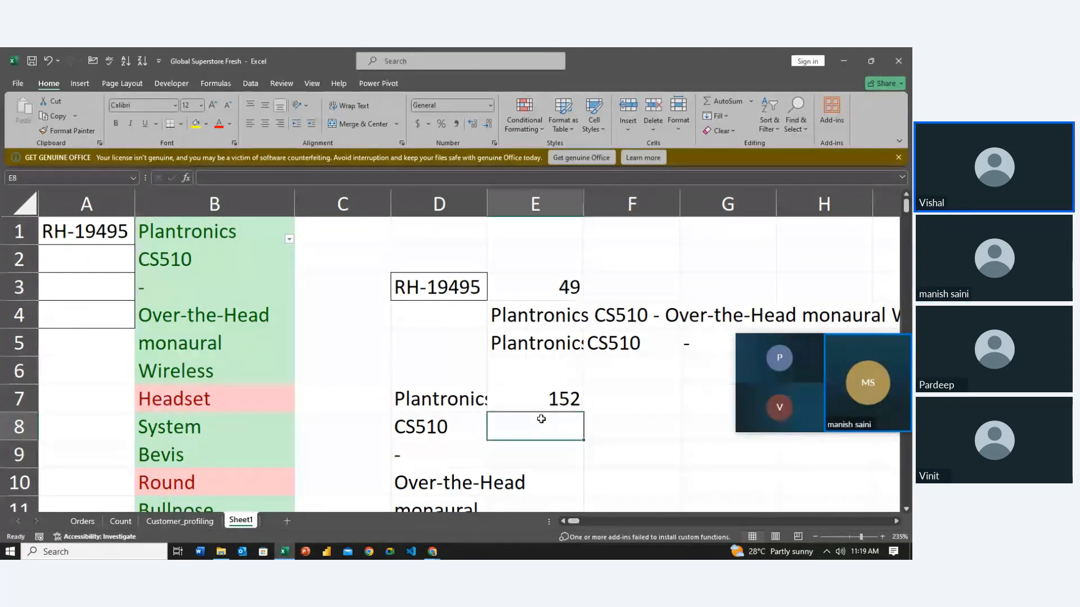
click(593, 455)
click(554, 458)
click(559, 419)
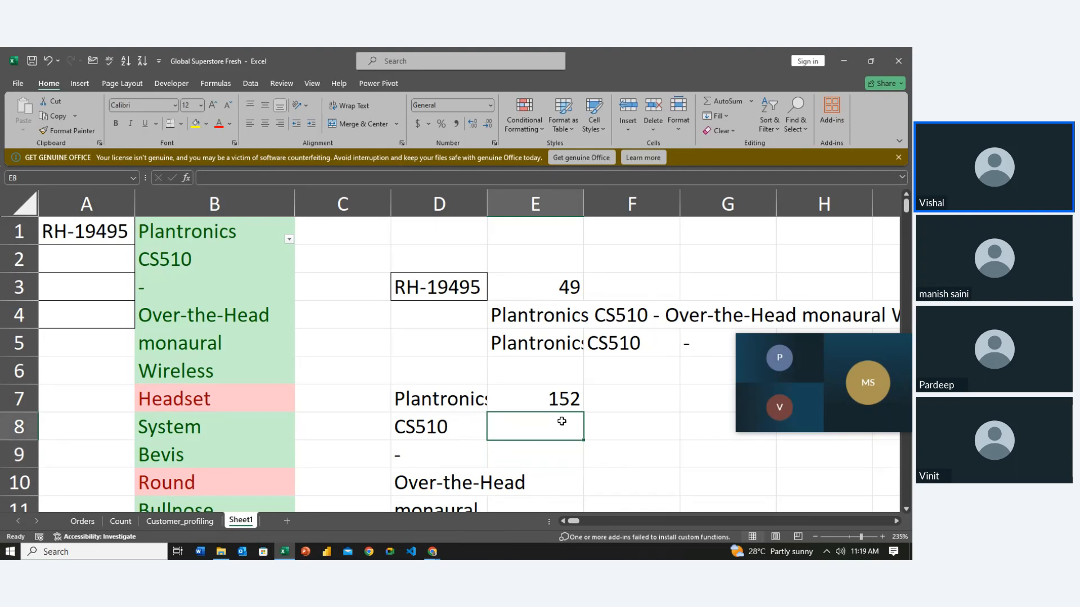
click(609, 436)
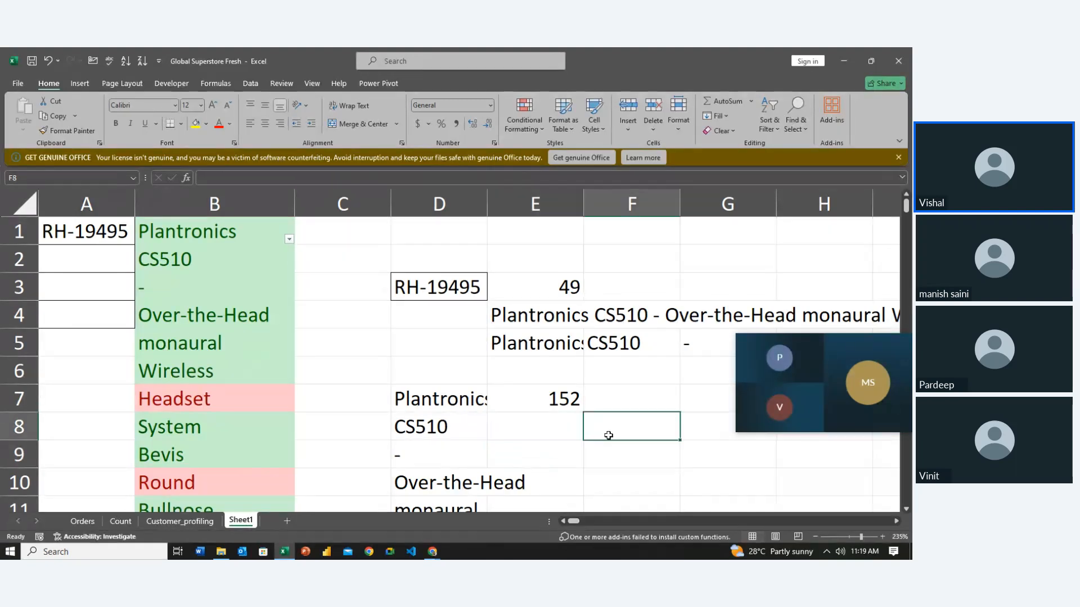
click(572, 437)
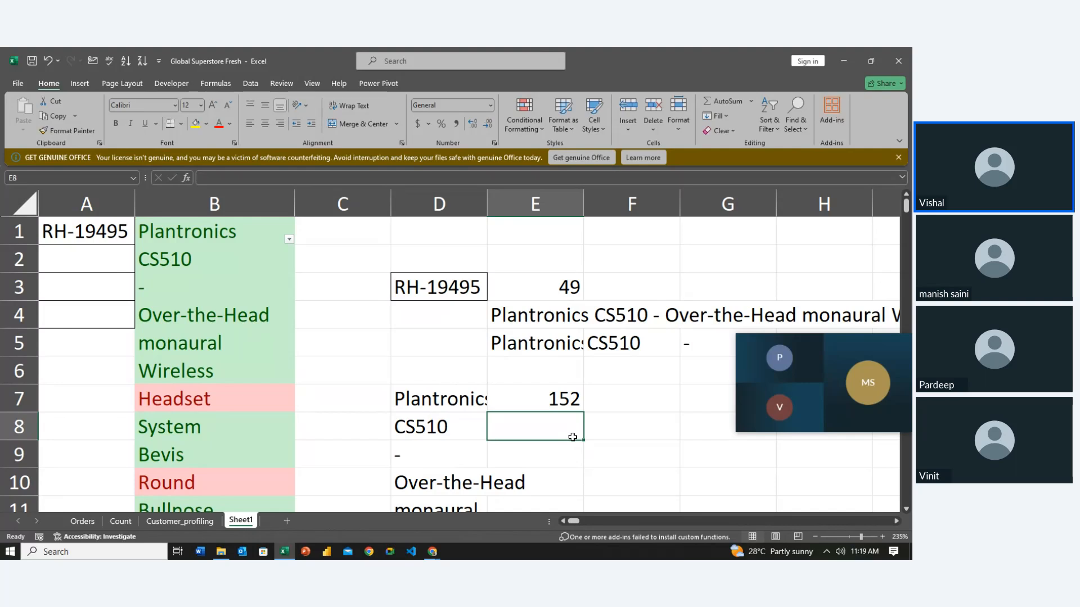
click(595, 436)
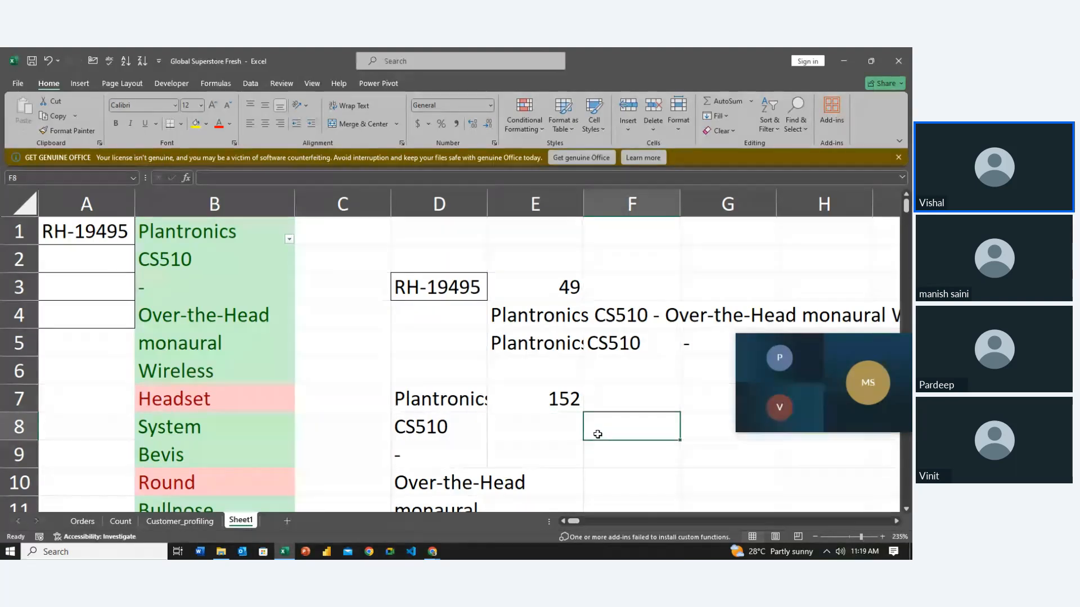
click(569, 430)
click(634, 396)
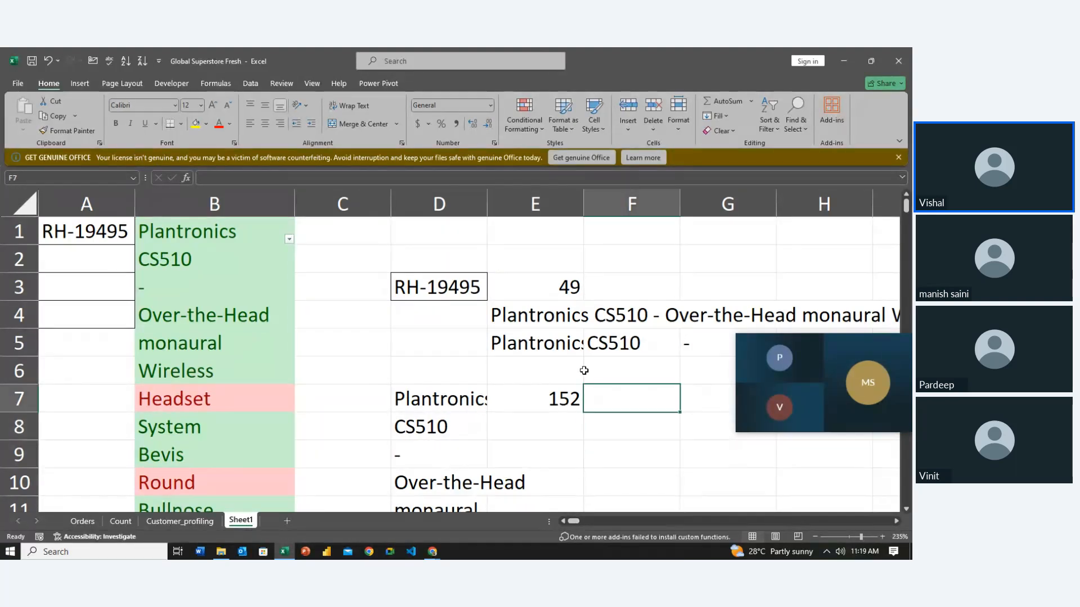
click(567, 375)
click(626, 377)
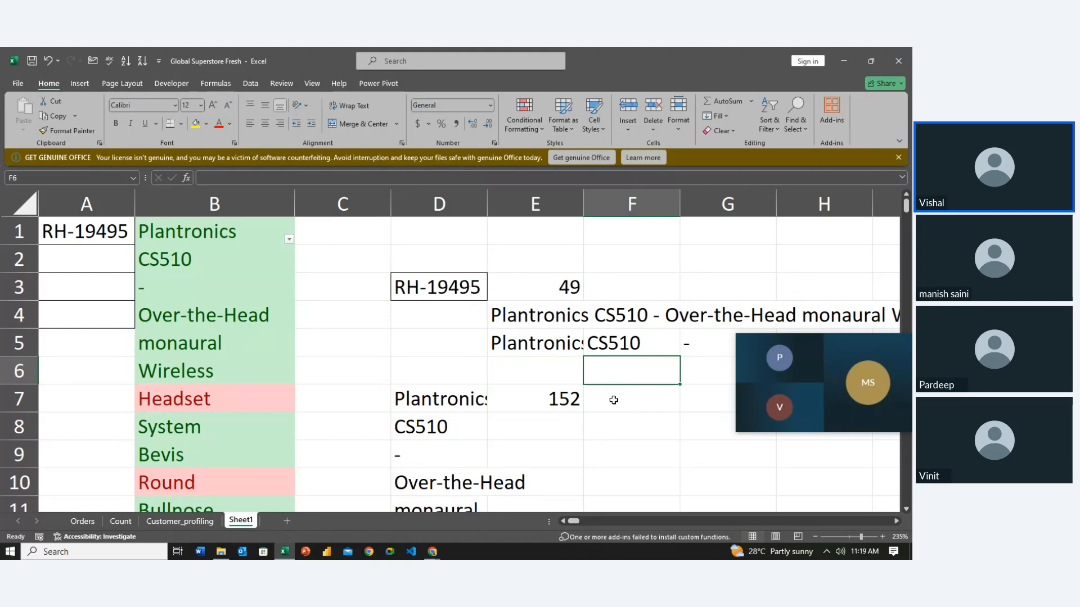
click(615, 403)
click(614, 421)
click(548, 432)
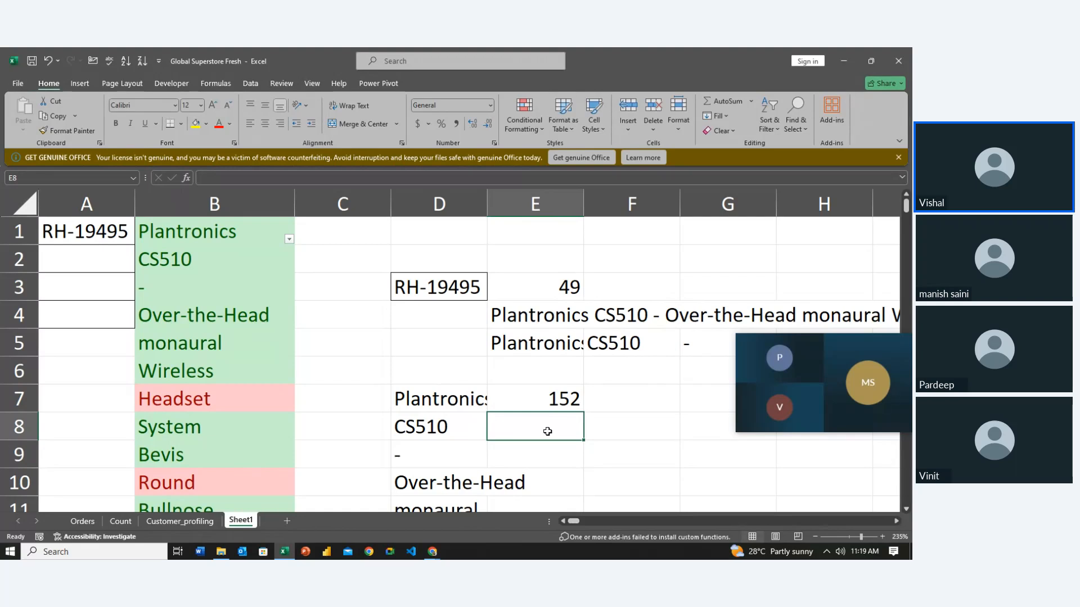
click(588, 427)
click(605, 401)
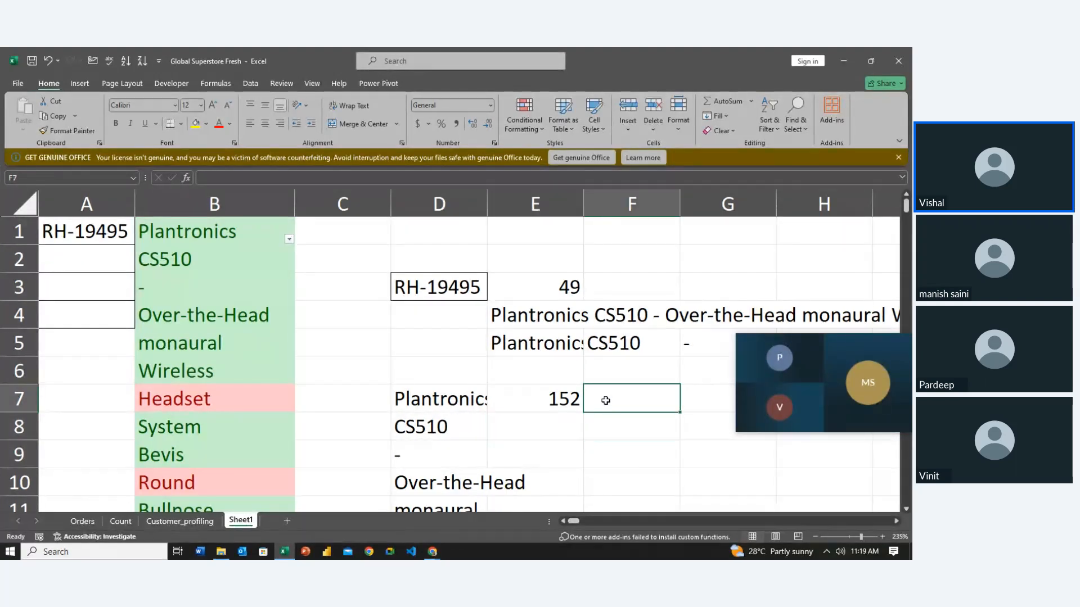
click(600, 374)
click(518, 372)
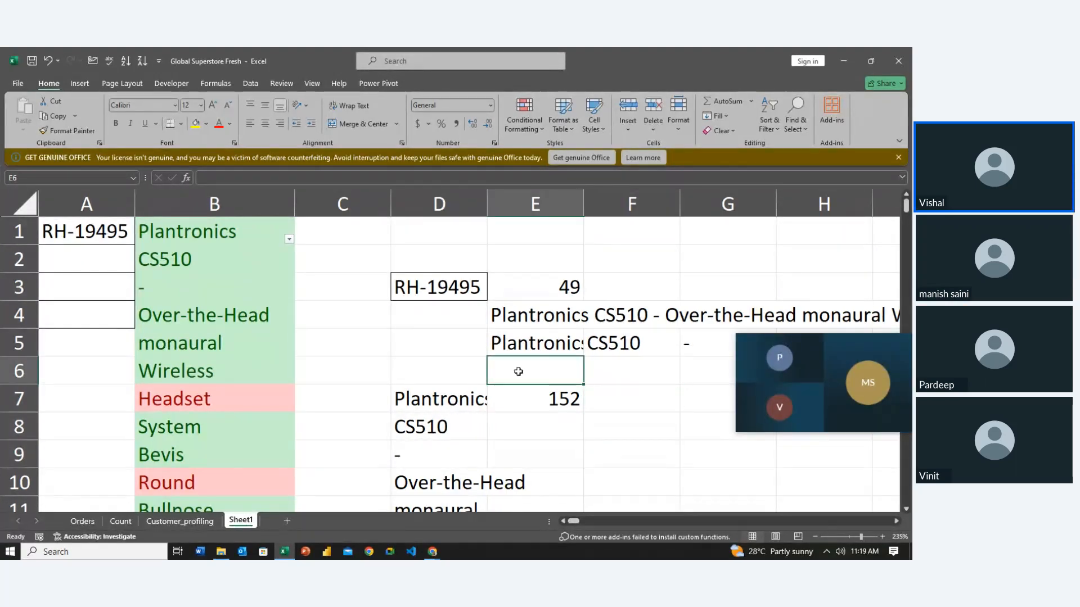
click(442, 373)
click(373, 371)
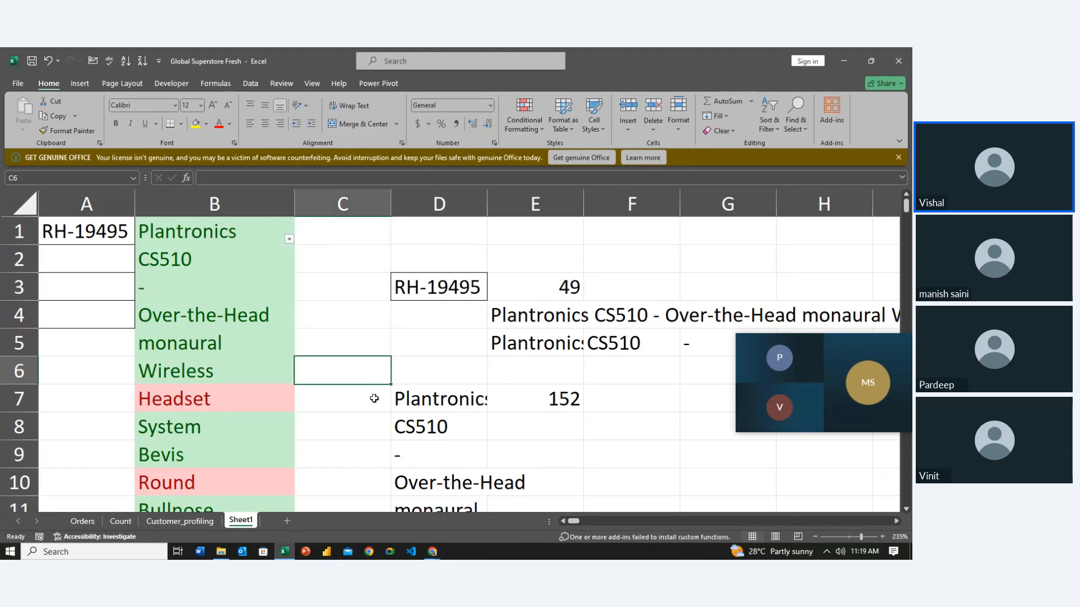
click(377, 424)
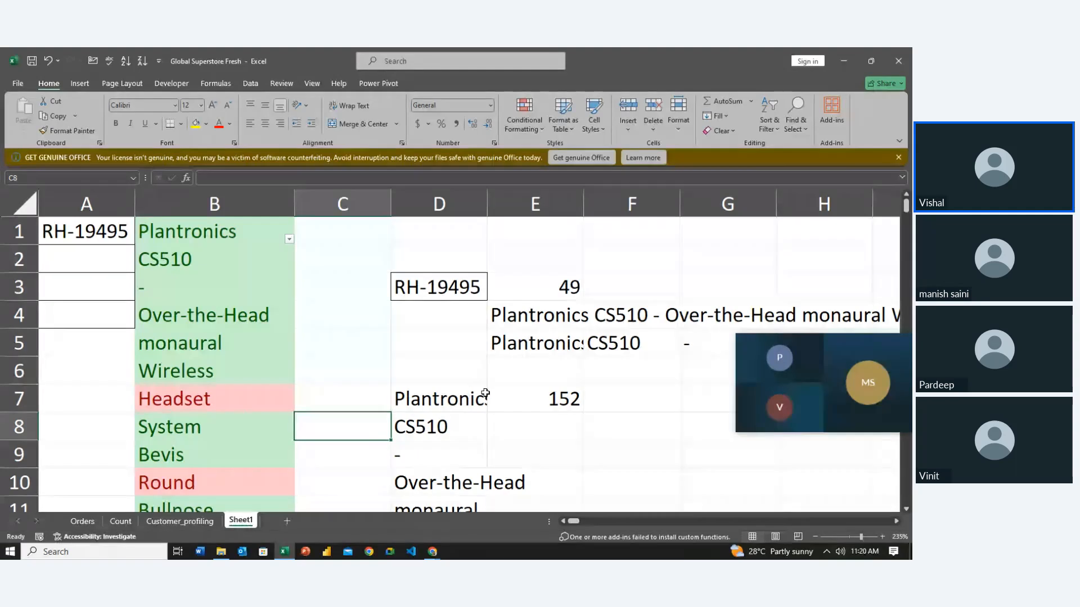
Step: Switch to the Zoho Meeting window, dismiss the remaining-time reminder, and return to the Global Superstore Fresh workbook in Excel
click(435, 553)
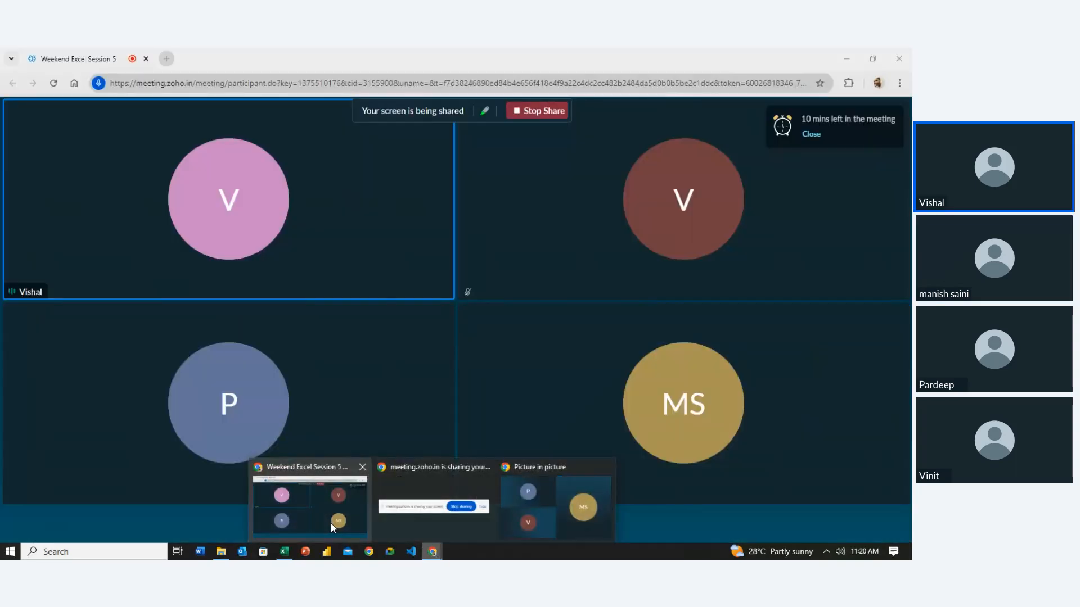
click(331, 523)
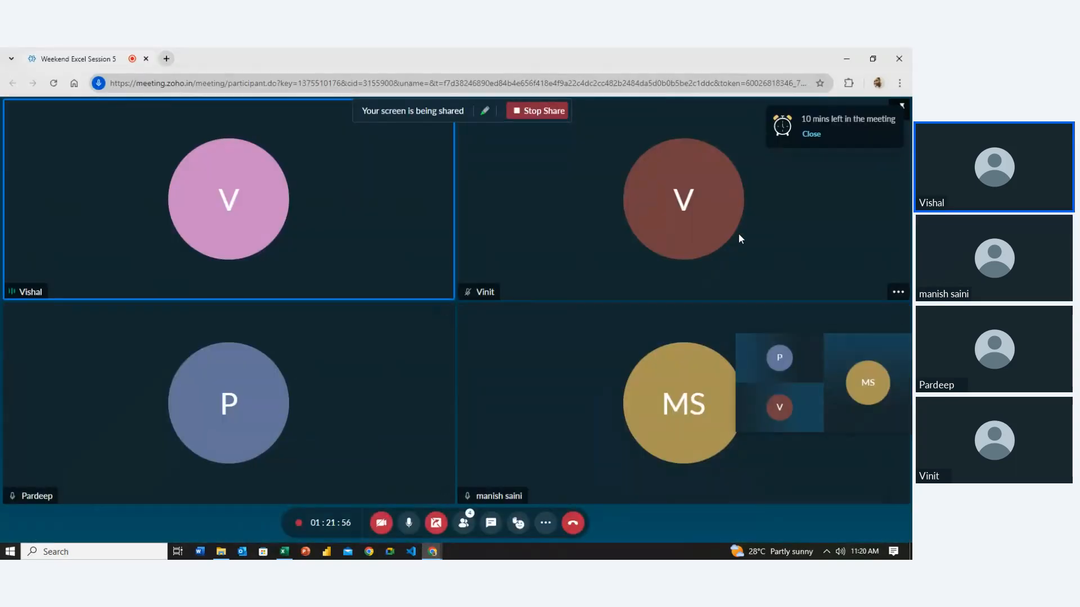
click(810, 135)
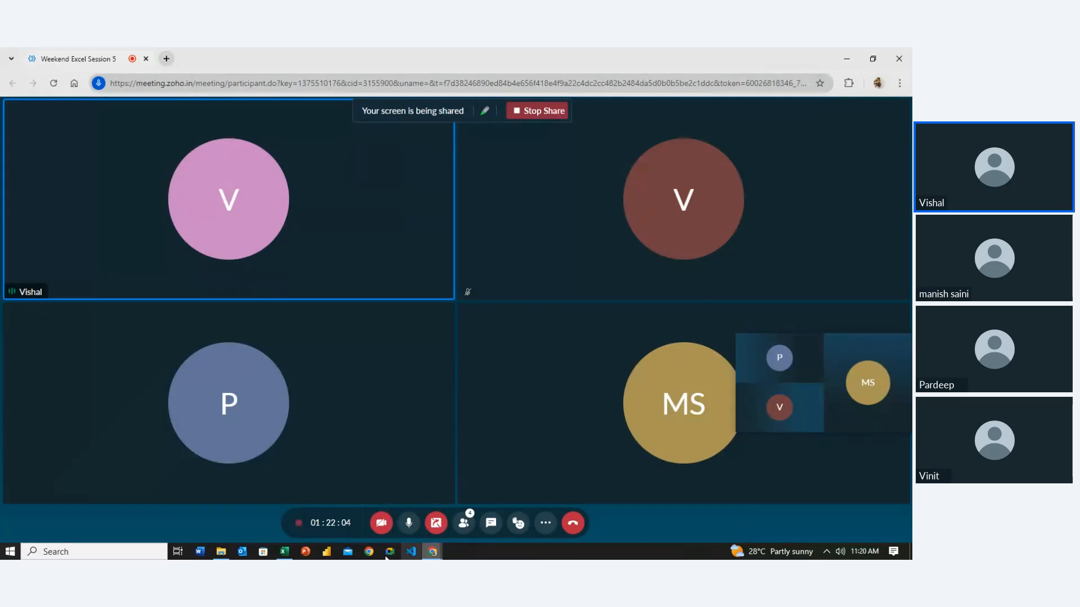
mouse_move(285, 557)
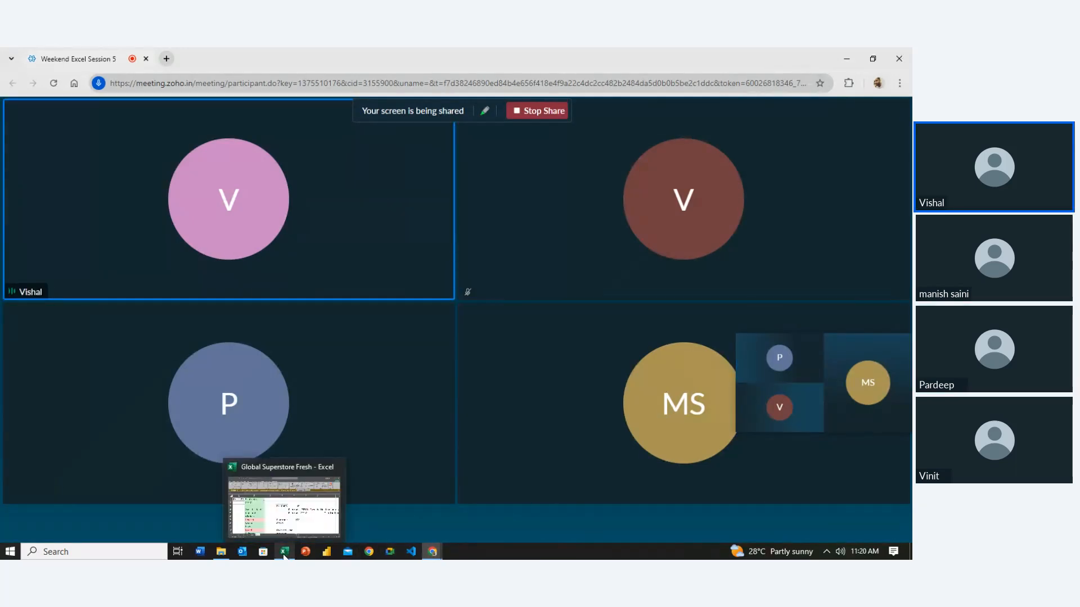
click(290, 531)
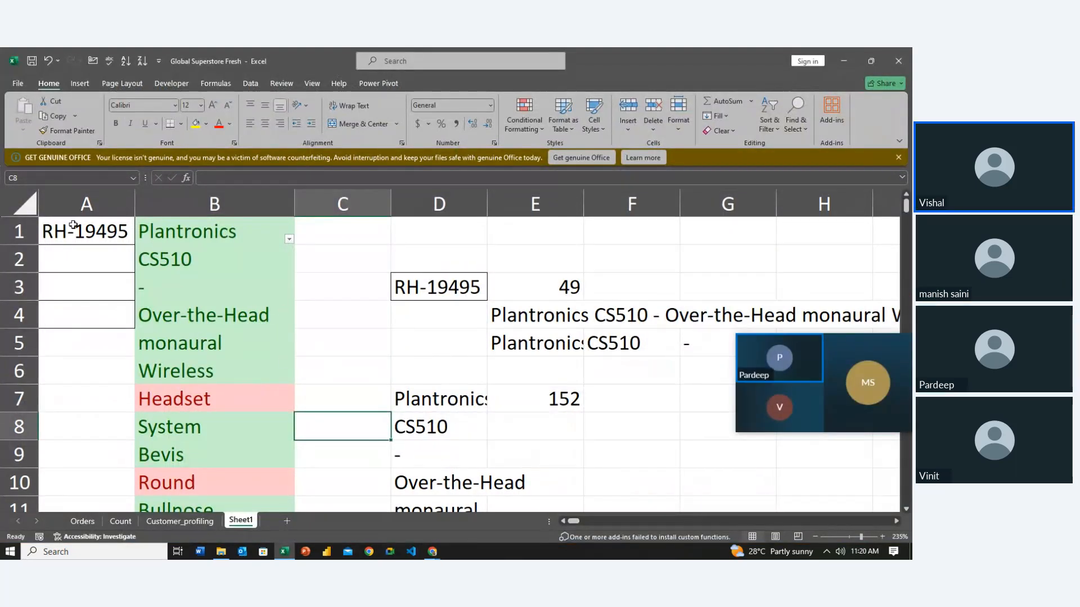
click(216, 315)
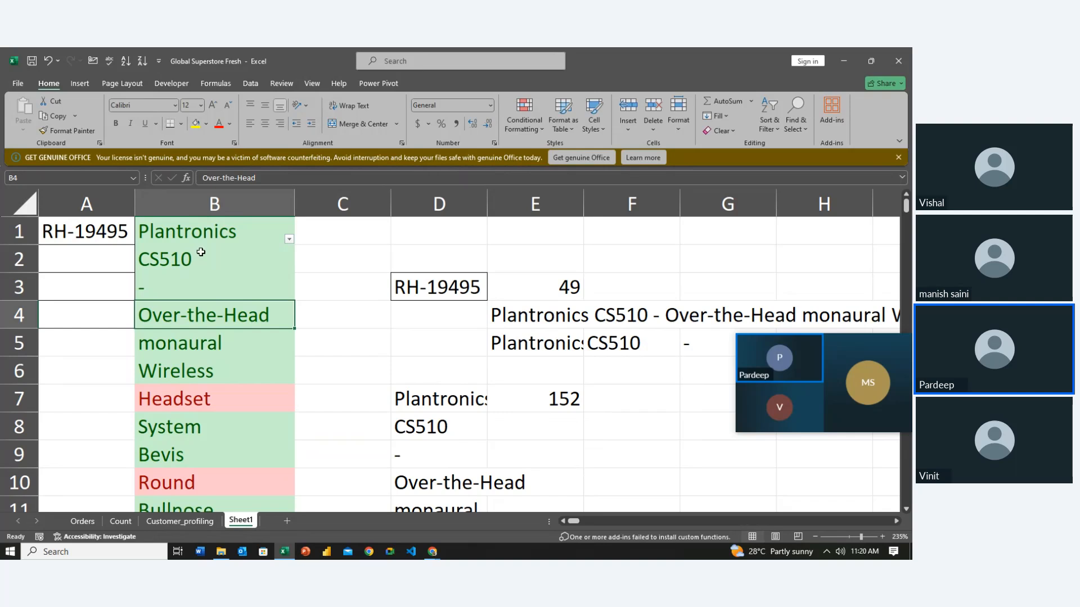
click(200, 253)
click(208, 233)
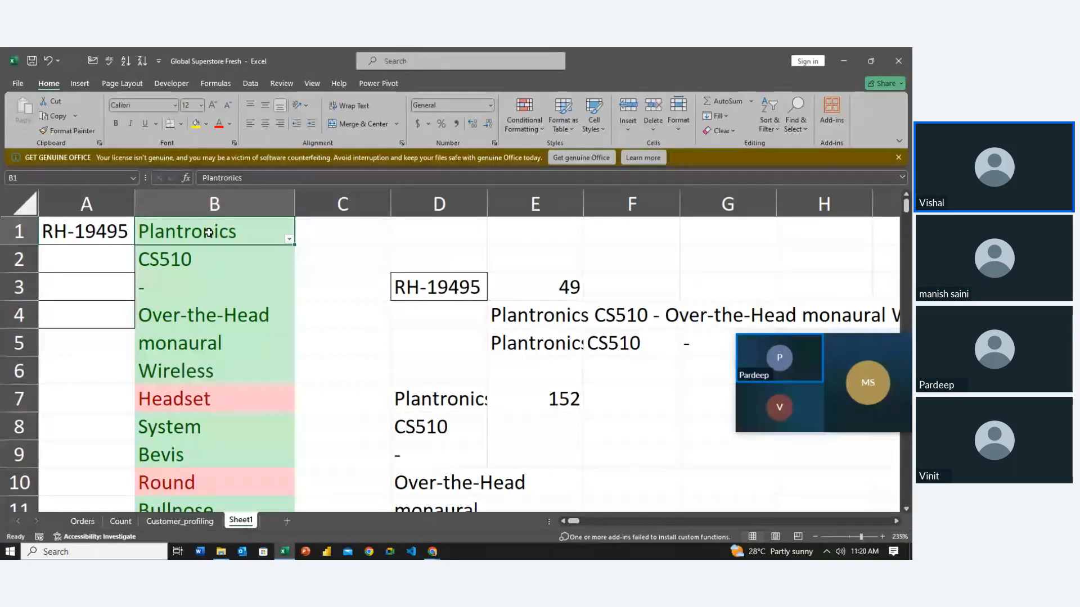
click(218, 346)
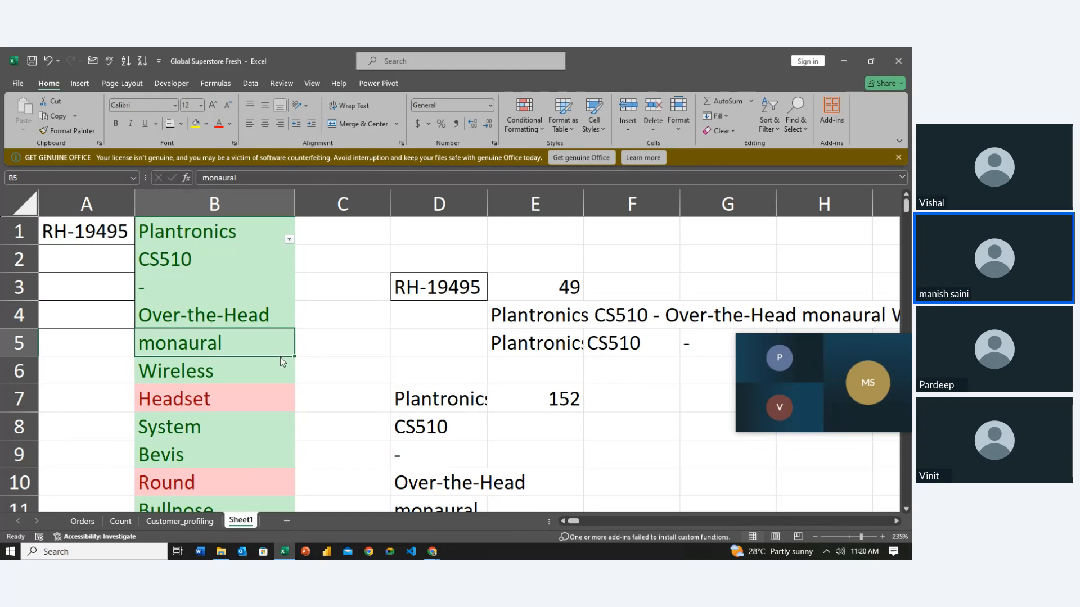
click(270, 370)
click(258, 333)
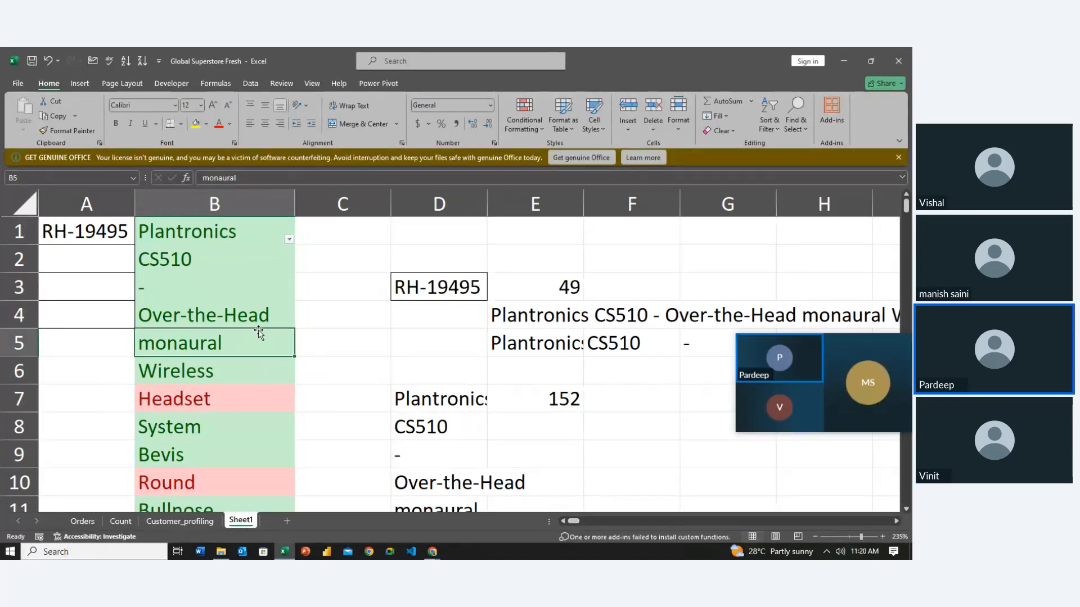
click(257, 306)
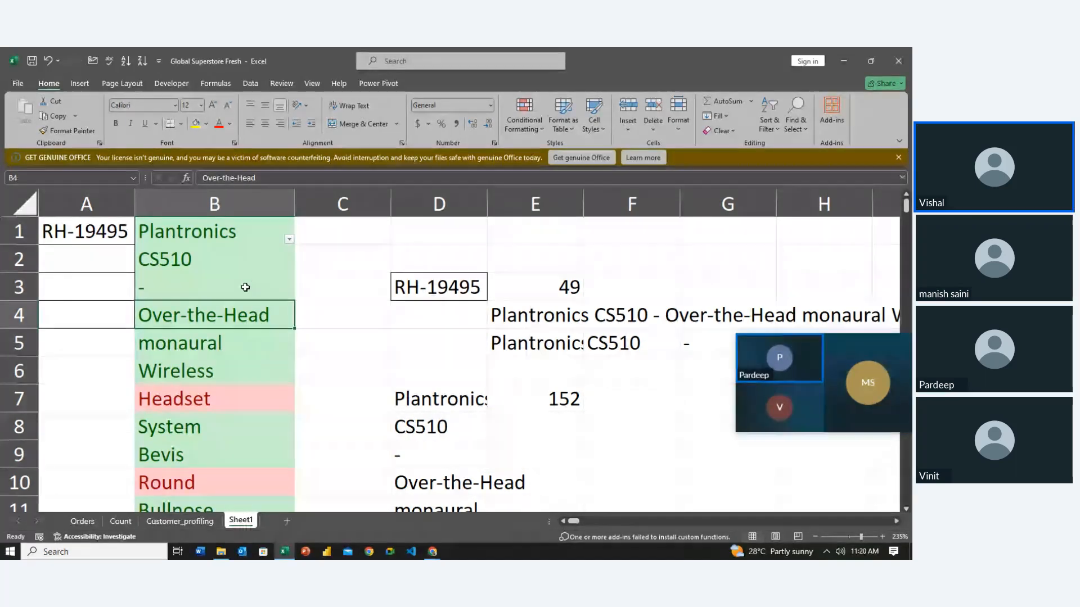
click(245, 287)
click(241, 252)
click(240, 231)
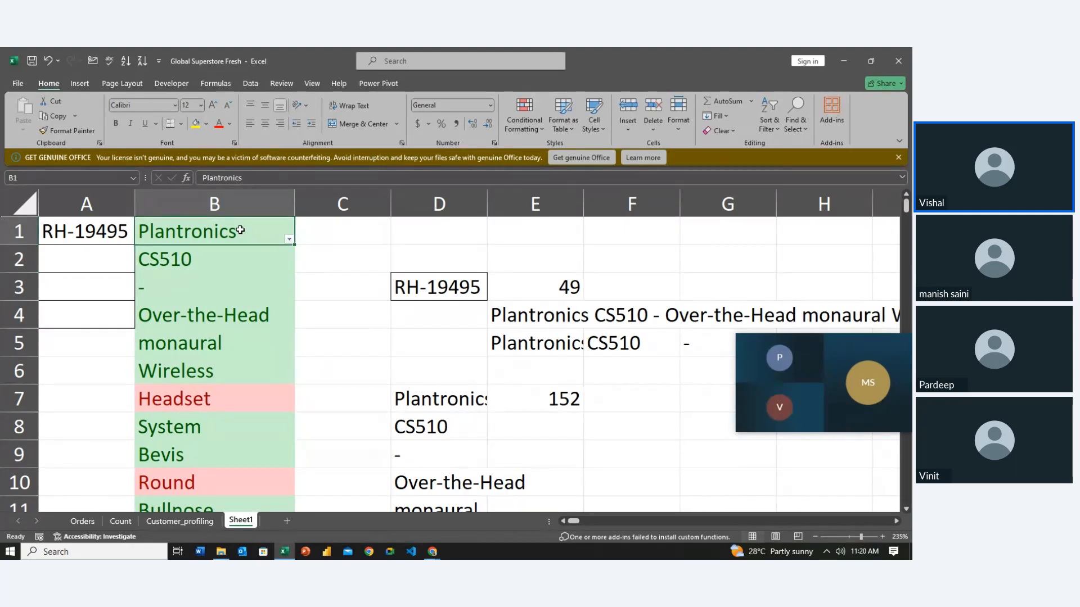
click(234, 285)
click(230, 344)
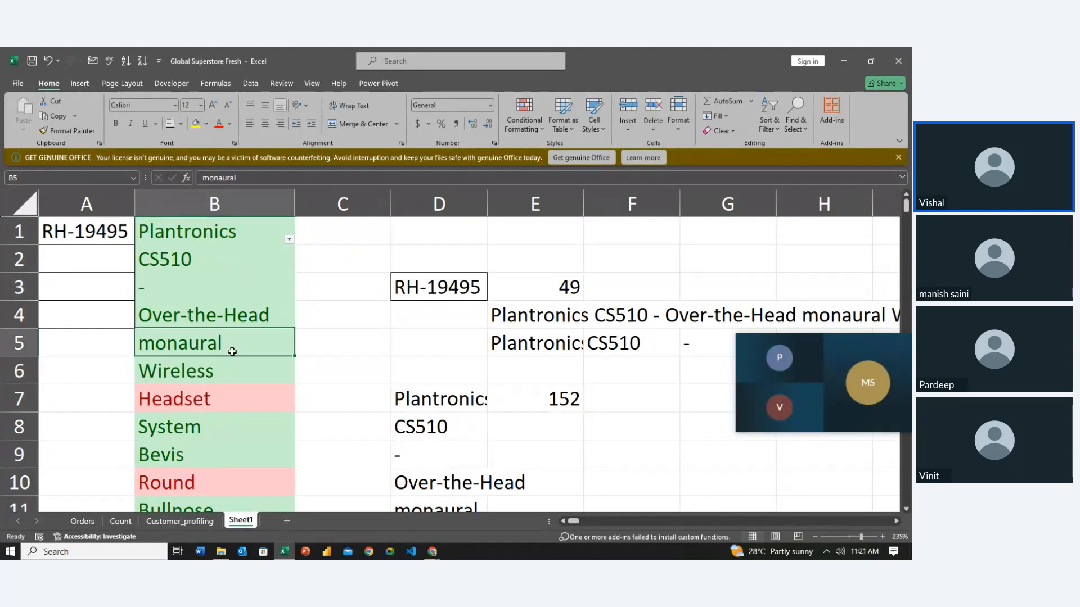
click(321, 428)
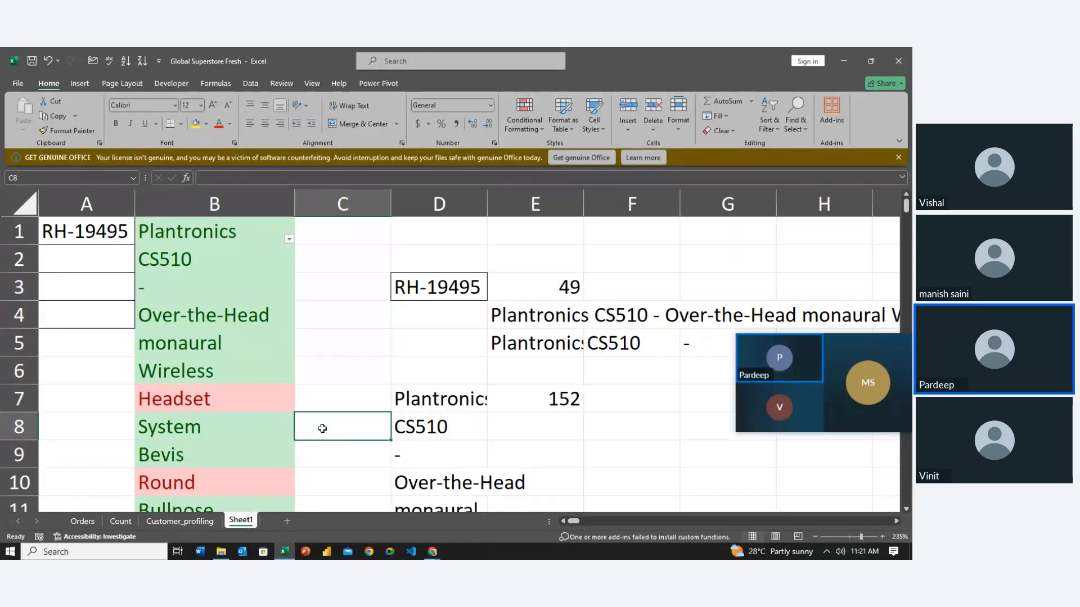
click(332, 387)
click(334, 371)
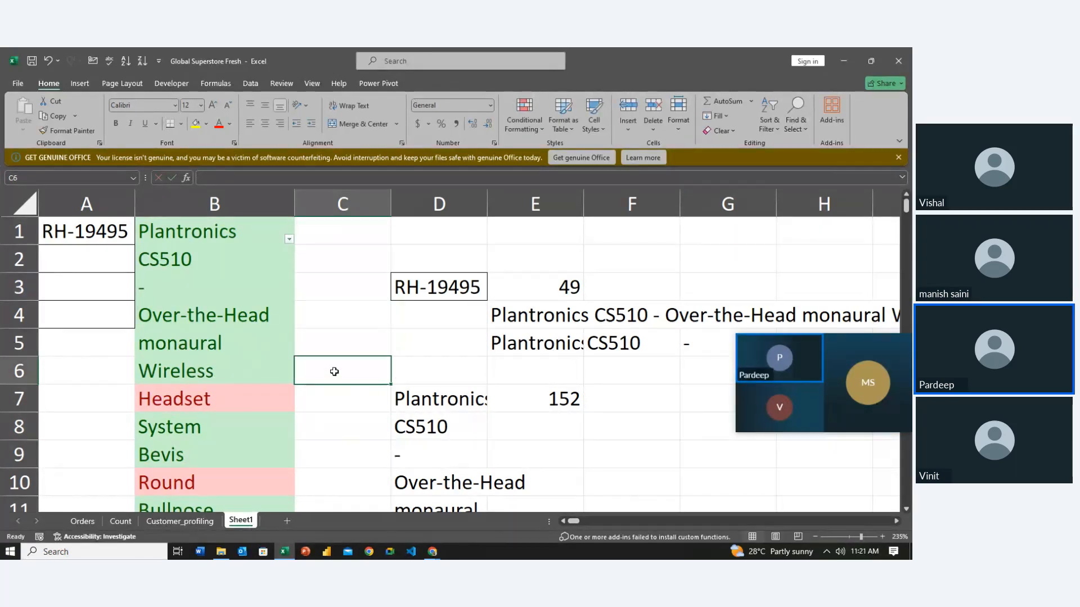
click(340, 343)
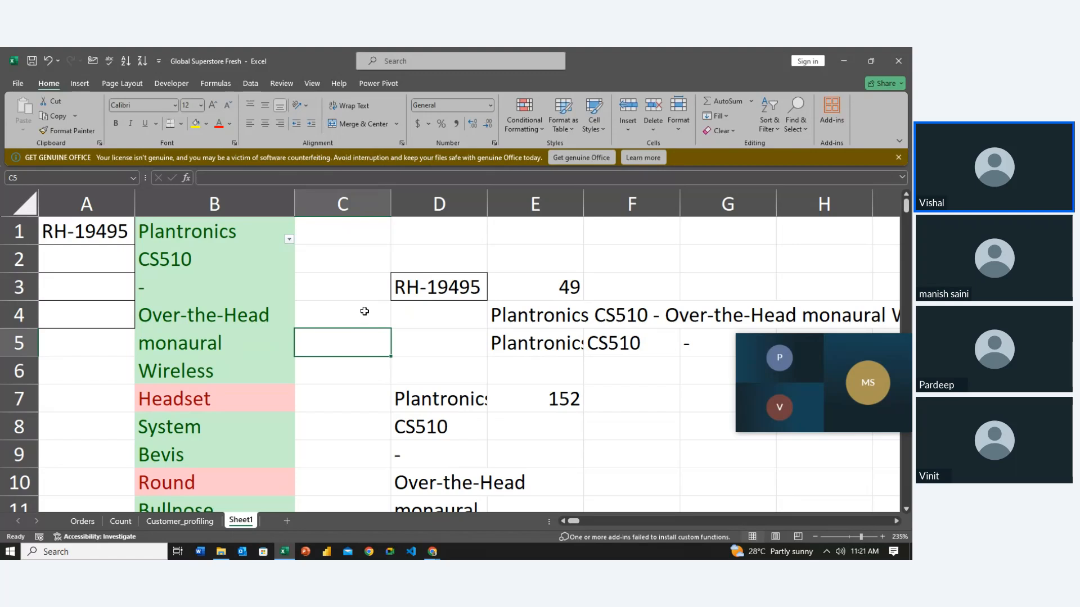
click(365, 311)
click(354, 427)
click(347, 377)
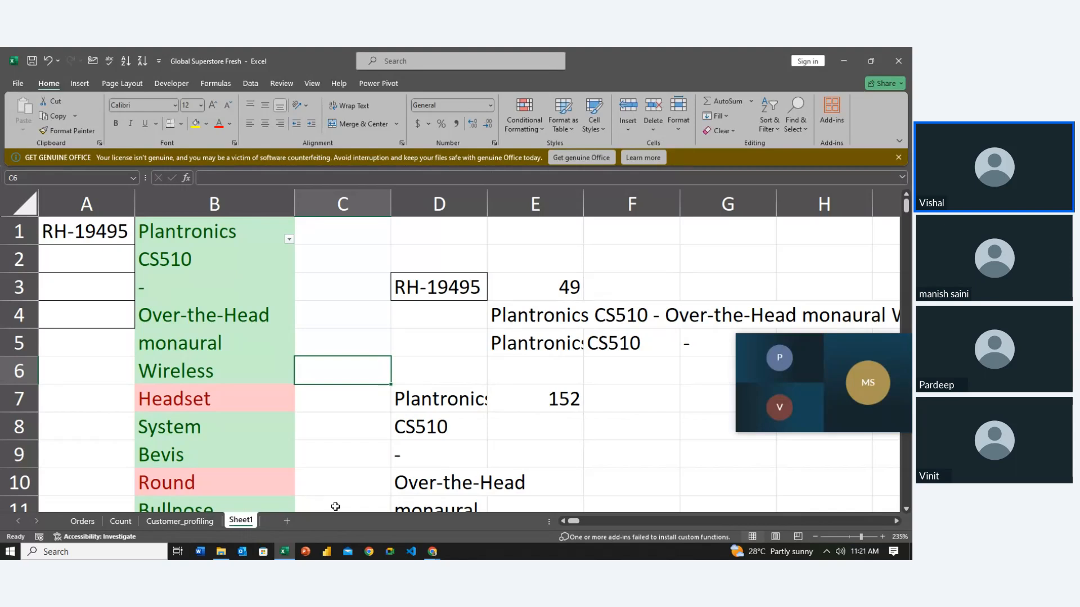
drag(312, 501, 371, 511)
click(354, 406)
scroll(354, 407, up, 4)
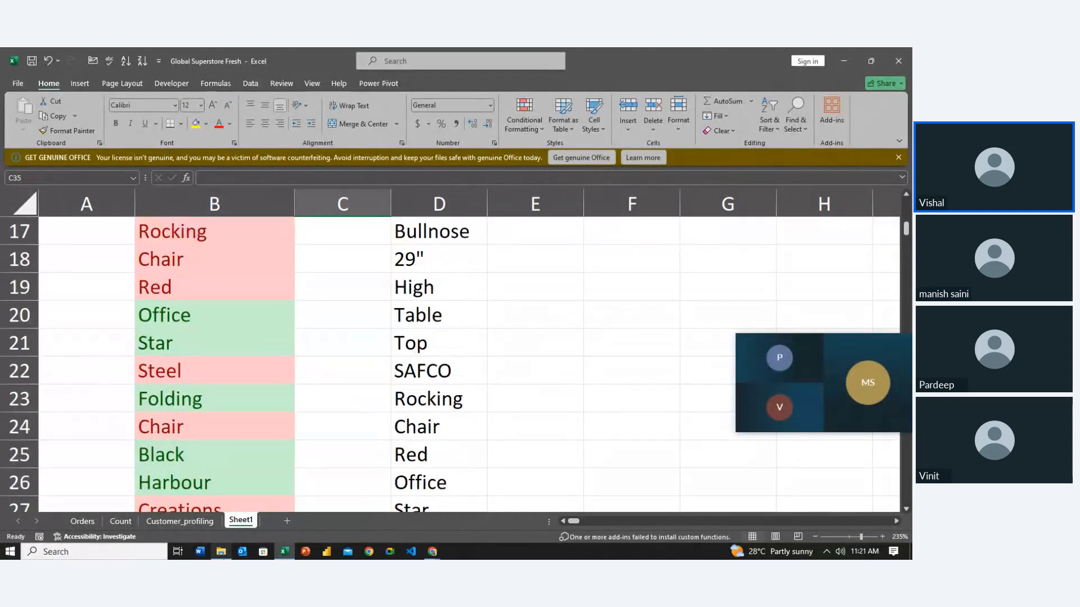
Step: Switch to File Explorer, open the Text Function folder inside 8 eve week Excel, and review its practice files
click(221, 552)
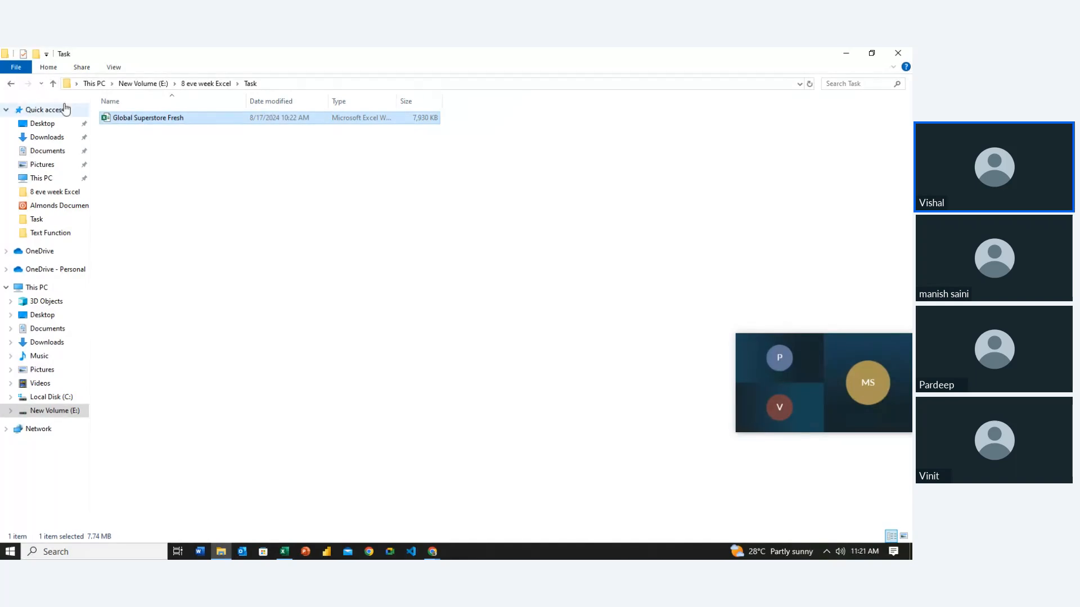
click(53, 83)
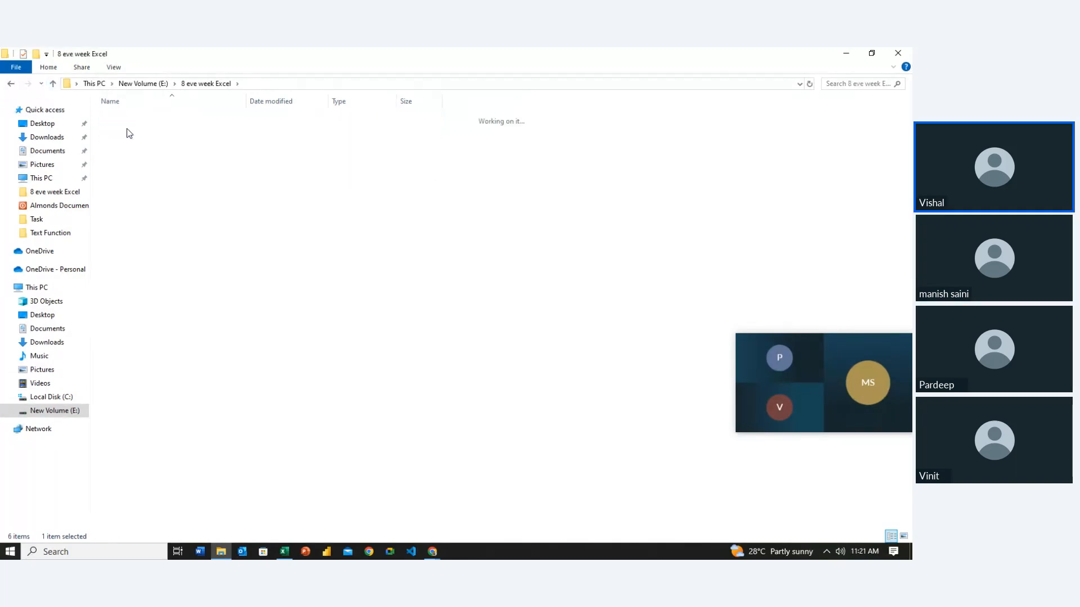
double_click(128, 133)
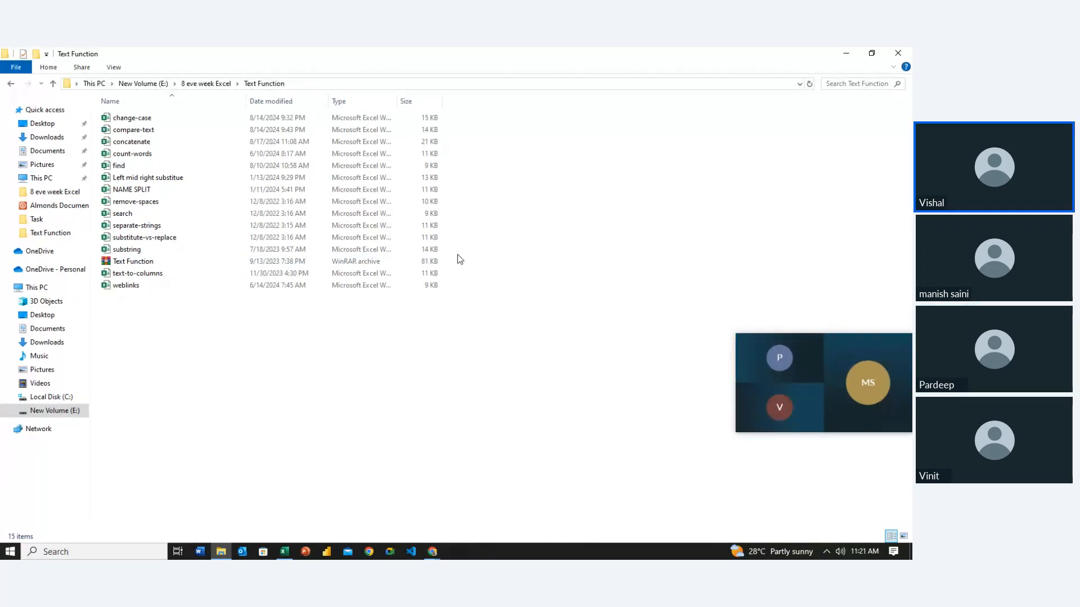
drag(455, 261, 370, 147)
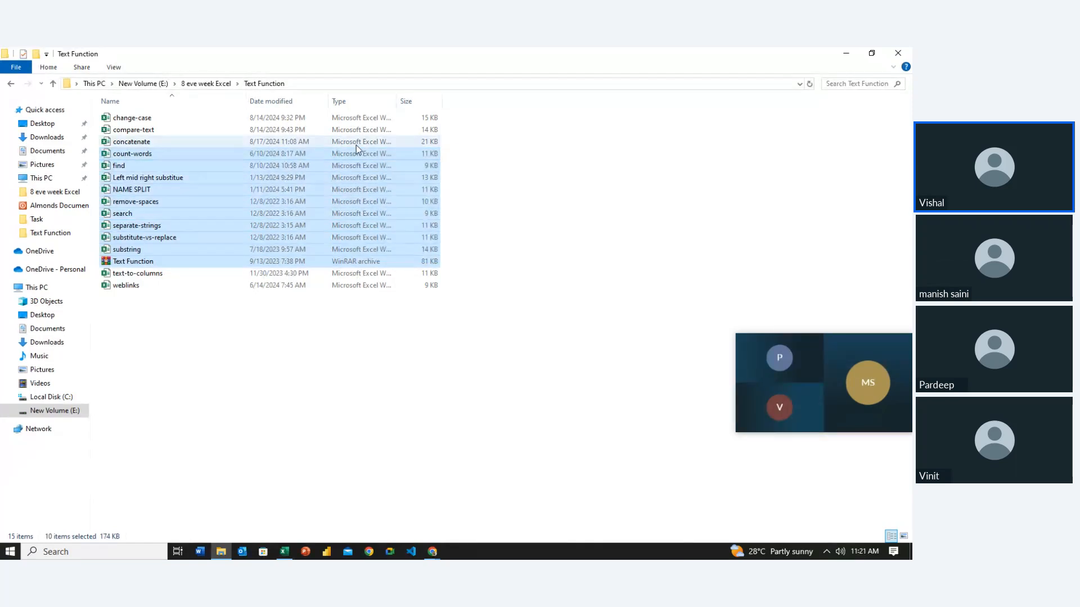
click(356, 144)
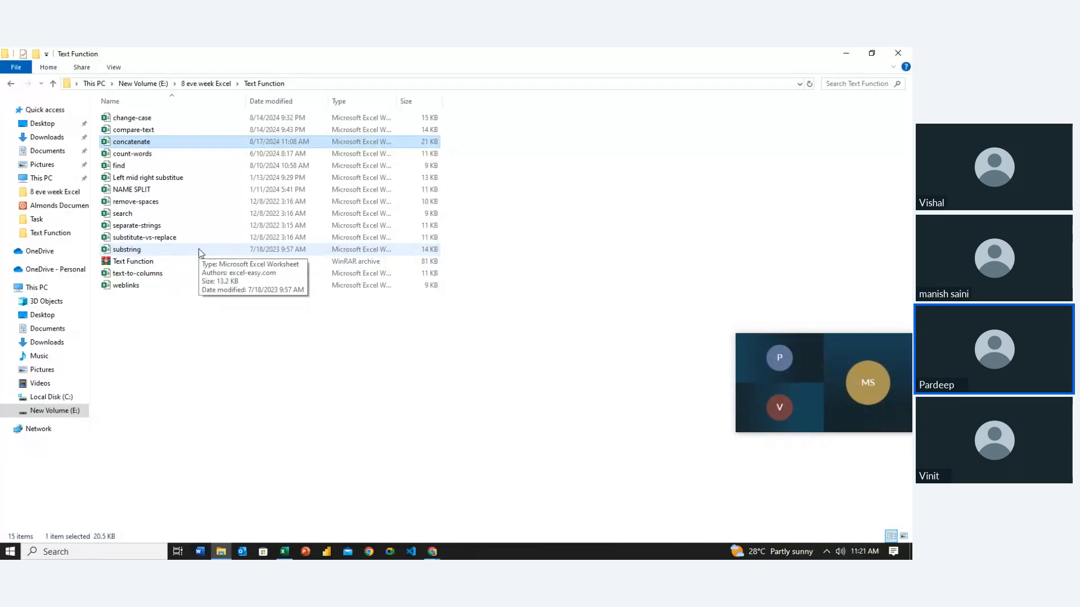
click(254, 381)
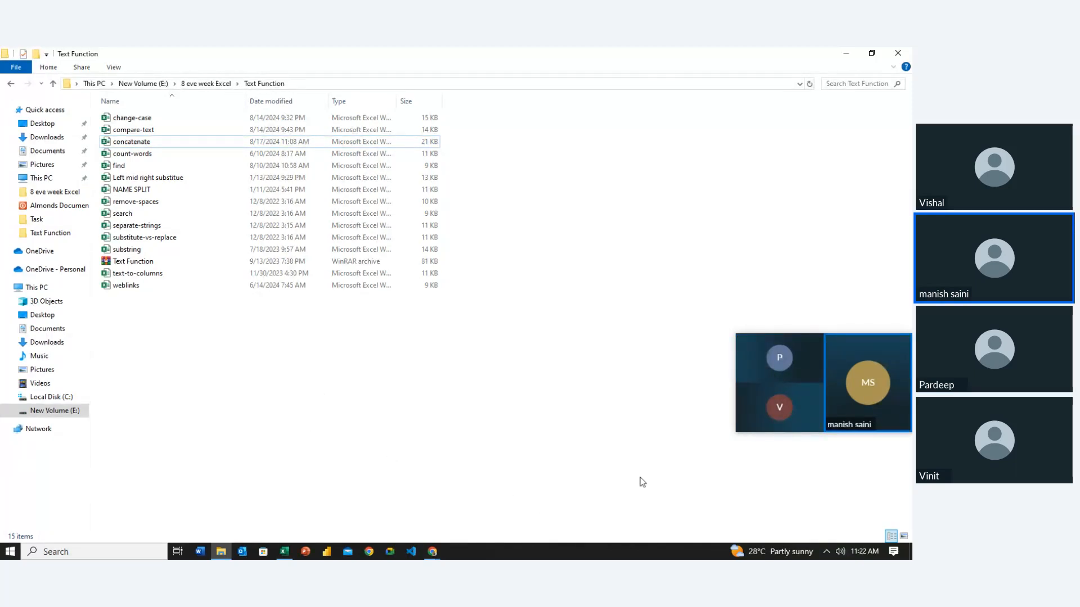
Step: Switch to the Zoho Meeting window and send "kaggle" and "dataworld" as separate messages in the meeting chat
click(812, 388)
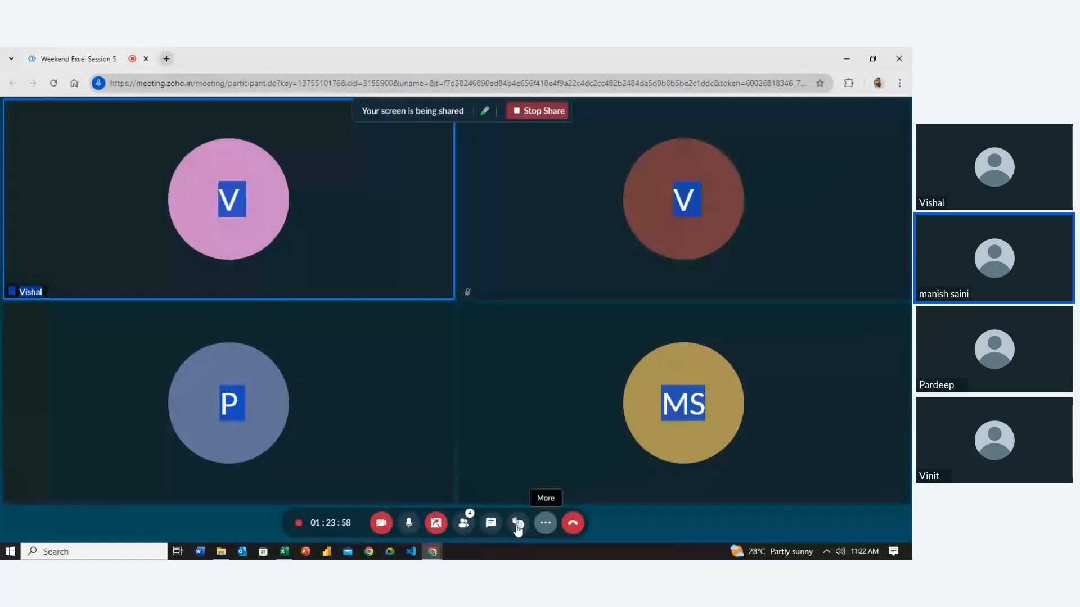
click(492, 525)
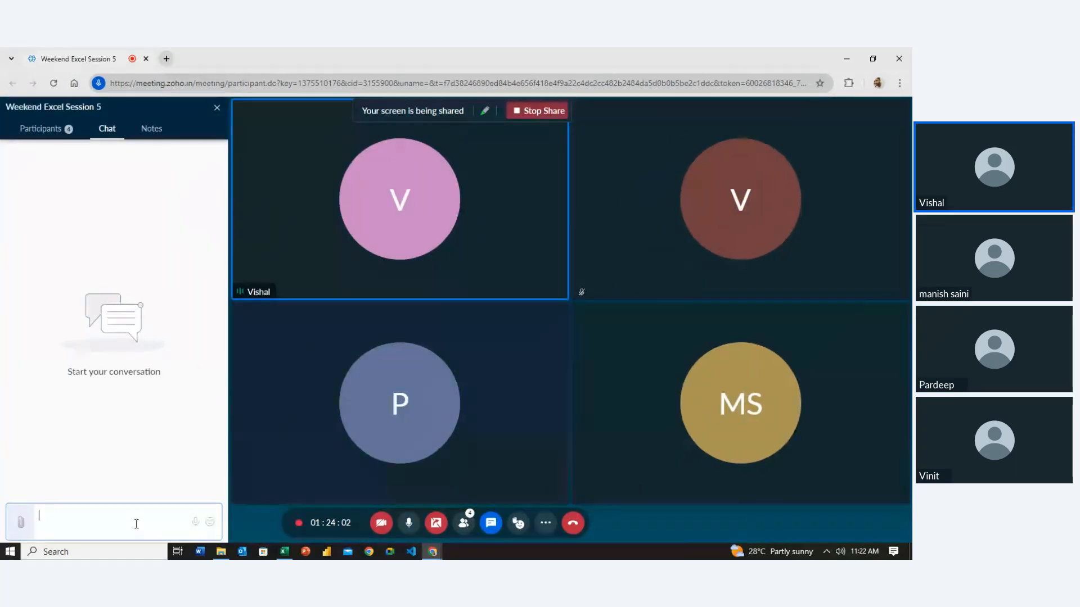
text(kaggl)
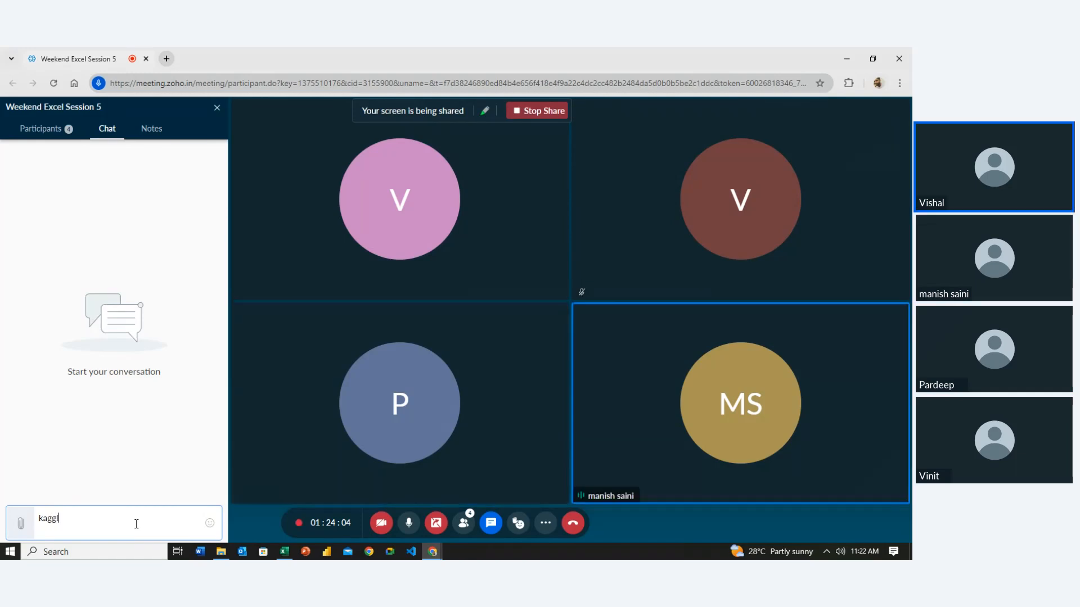
text(e)
key(Return)
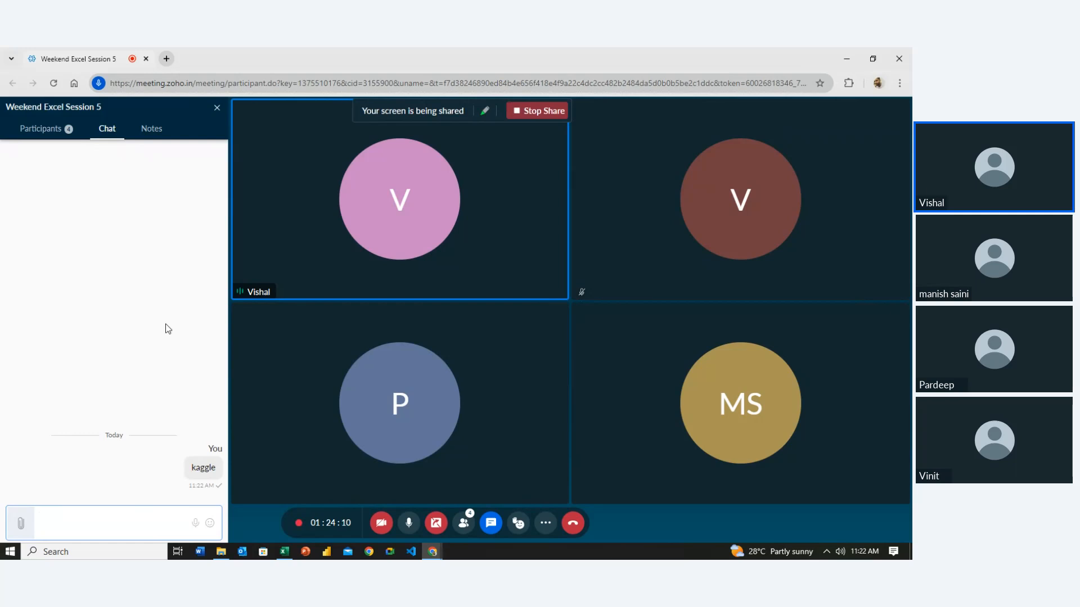
text(dataworld)
key(Return)
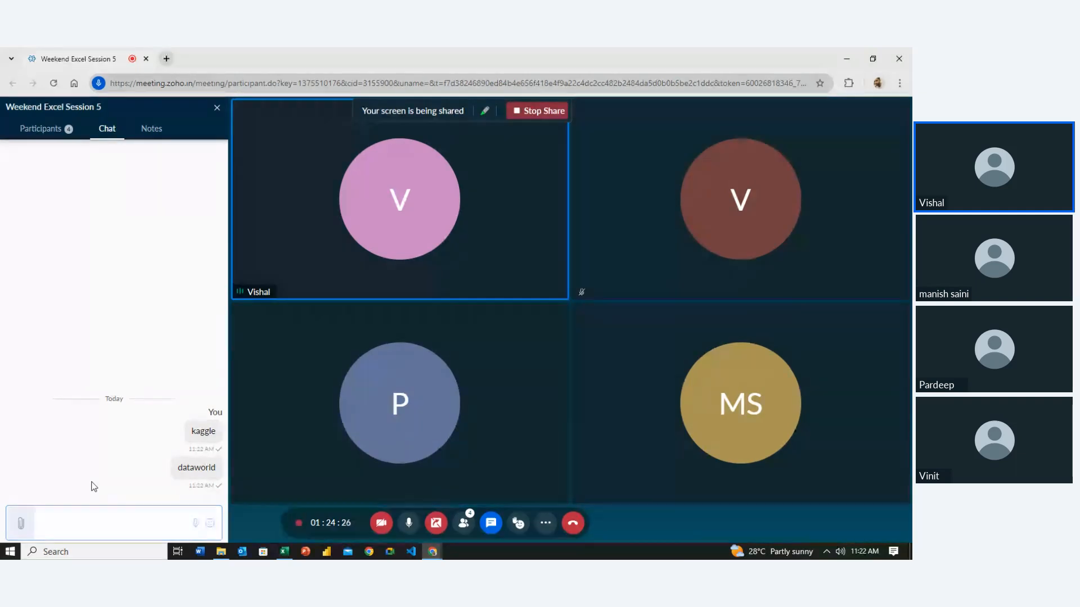
Step: Close the meeting chat and stop sharing the screen
click(217, 108)
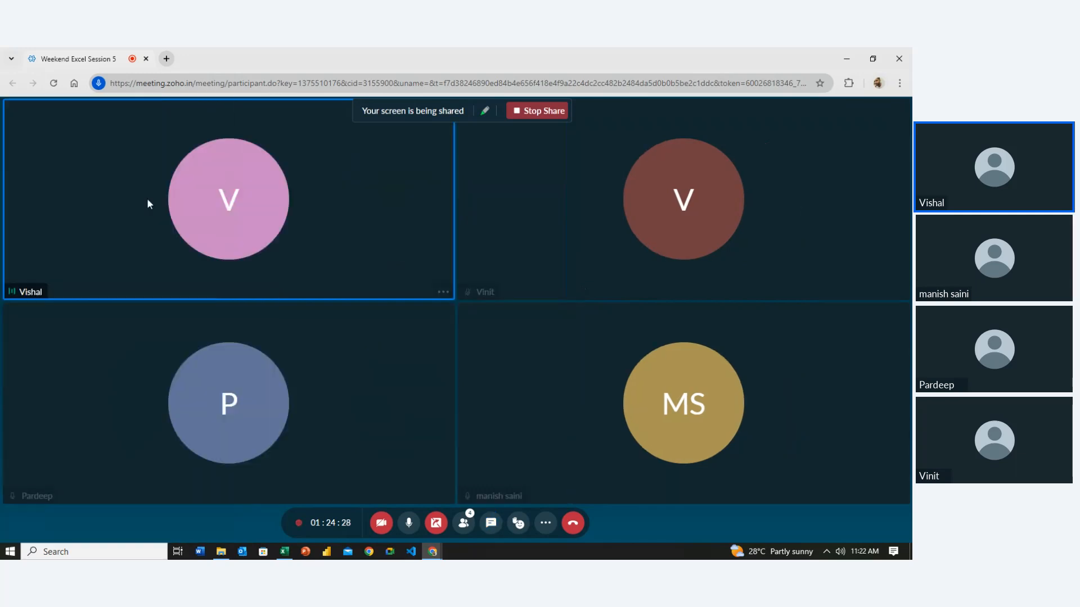
click(527, 115)
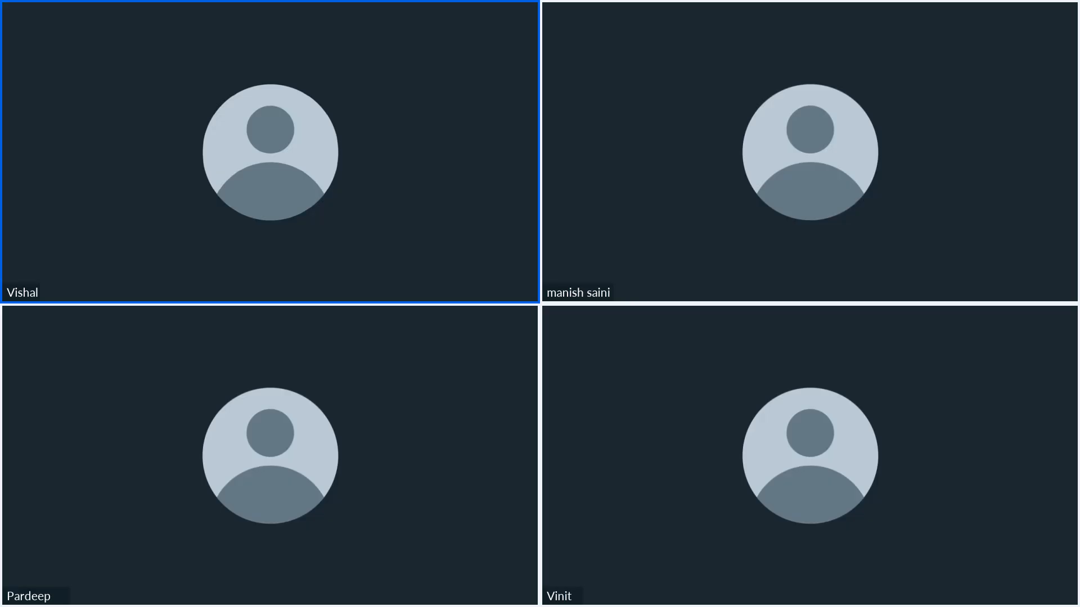